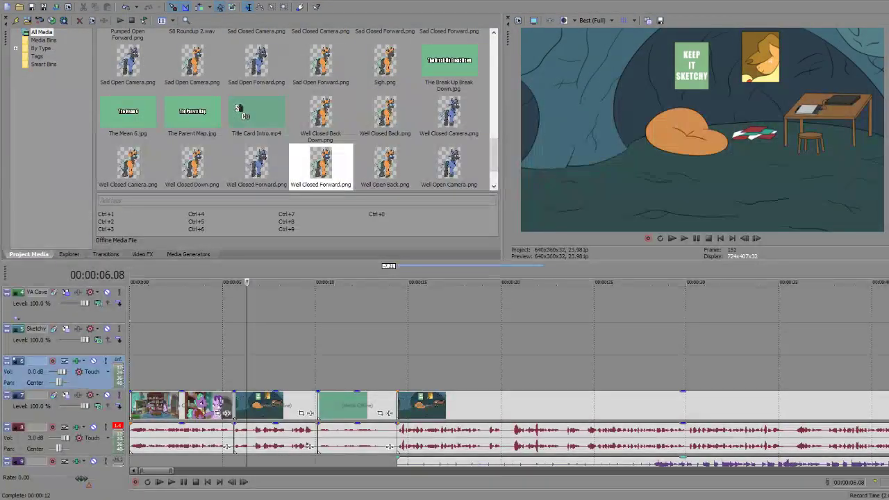
# Step: Place Sad Open Camera.png on the Sketchy track, aligned with the start of the first cave background clip
pyautogui.click(805, 349)
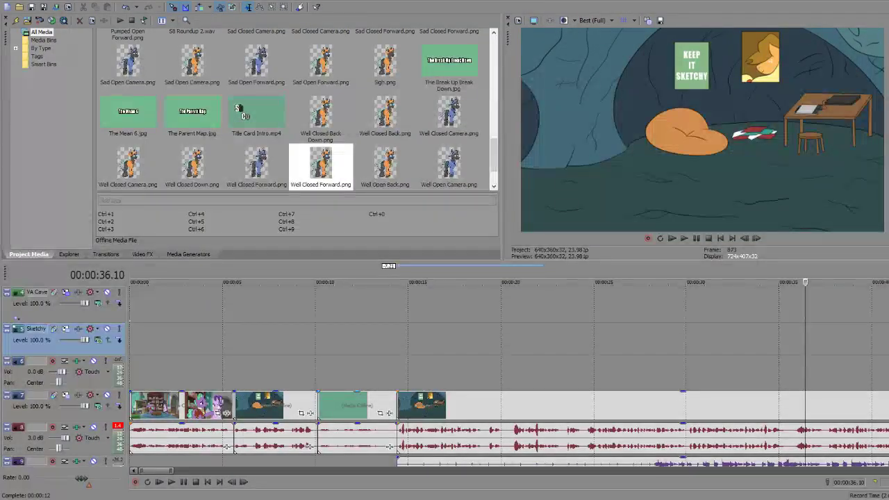
pyautogui.click(407, 409)
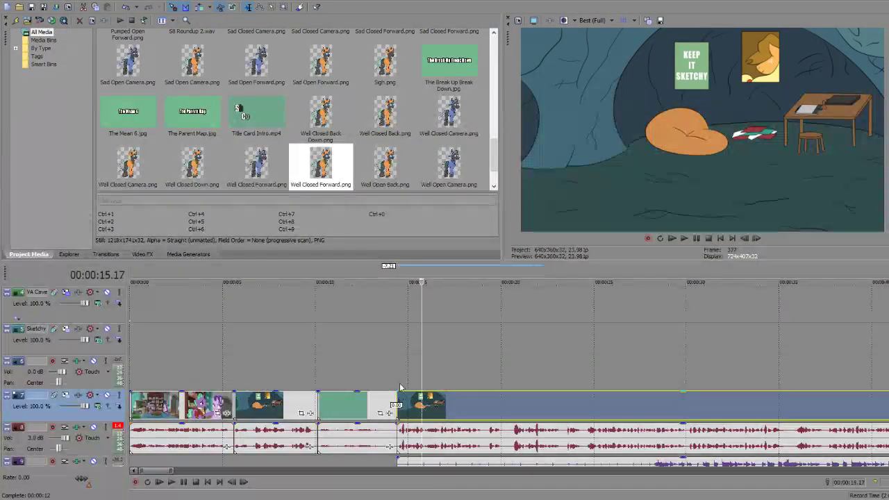
pyautogui.scroll(3, 292, 137)
pyautogui.scroll(-3, 293, 137)
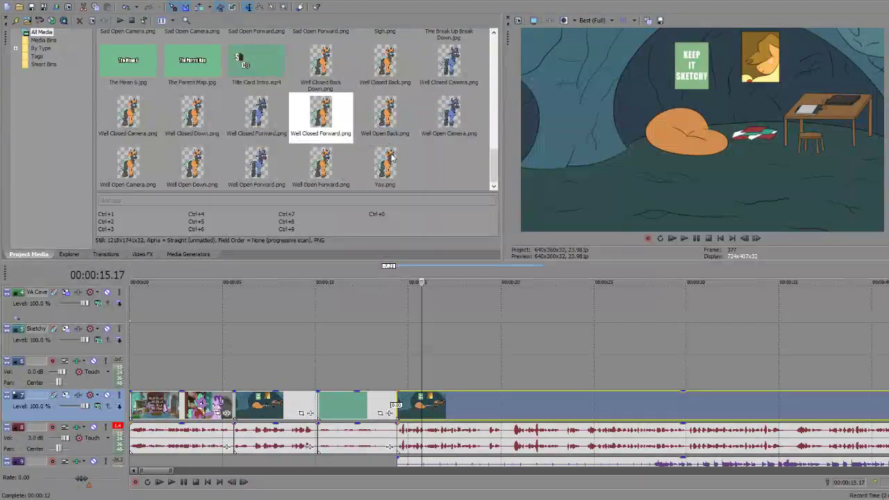
pyautogui.scroll(3, 390, 158)
pyautogui.scroll(3, 337, 158)
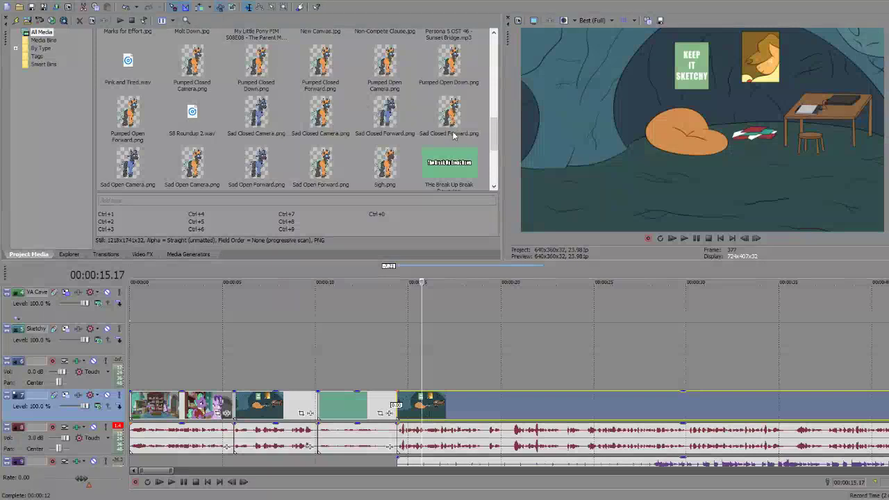
pyautogui.moveTo(192, 161); pyautogui.dragTo(277, 229)
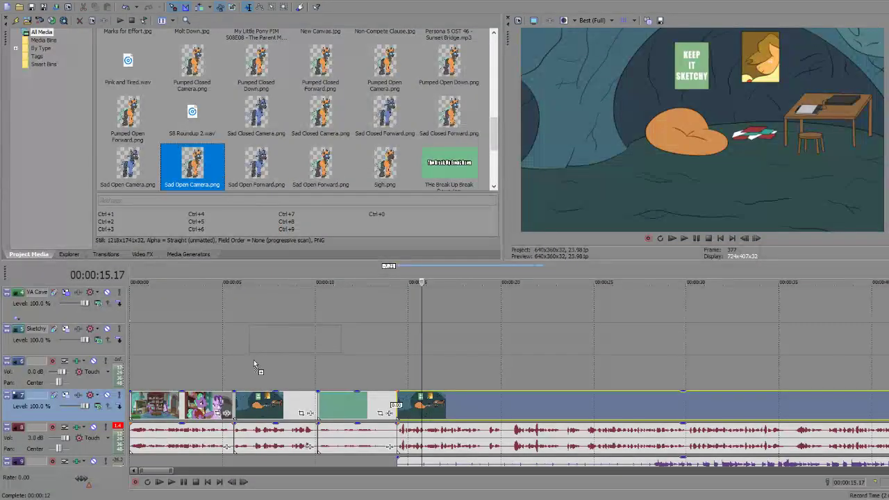
pyautogui.moveTo(253, 363)
pyautogui.mouseDown()
pyautogui.moveTo(244, 372)
pyautogui.moveTo(251, 385)
pyautogui.mouseUp()
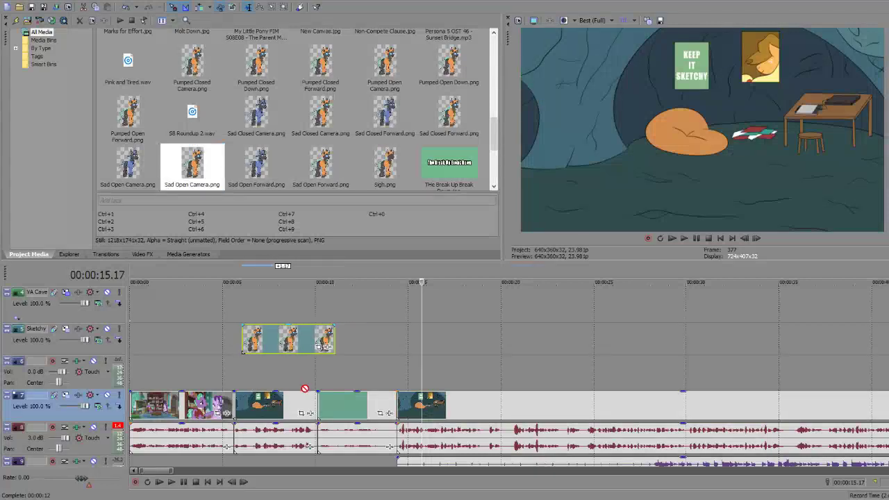
pyautogui.moveTo(256, 343)
pyautogui.mouseDown()
pyautogui.moveTo(285, 343)
pyautogui.moveTo(236, 343)
pyautogui.moveTo(249, 341)
pyautogui.mouseUp()
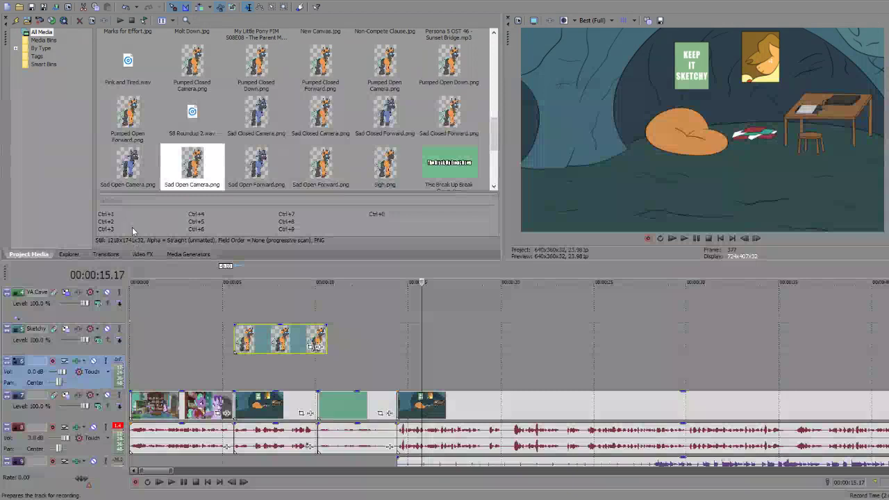
# Step: Delete the empty audio track below Sketchy and trim the Sad Open Camera image to end with the first cave background clip
pyautogui.press('Delete')
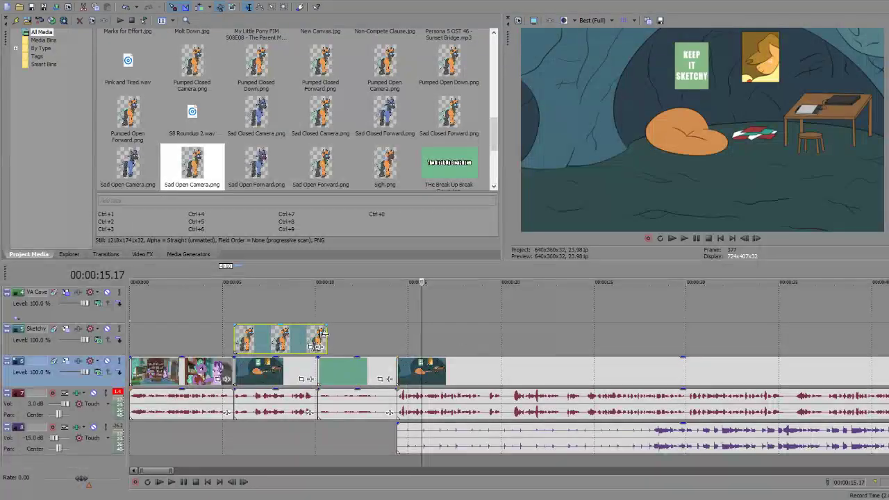
pyautogui.moveTo(322, 334); pyautogui.dragTo(313, 332)
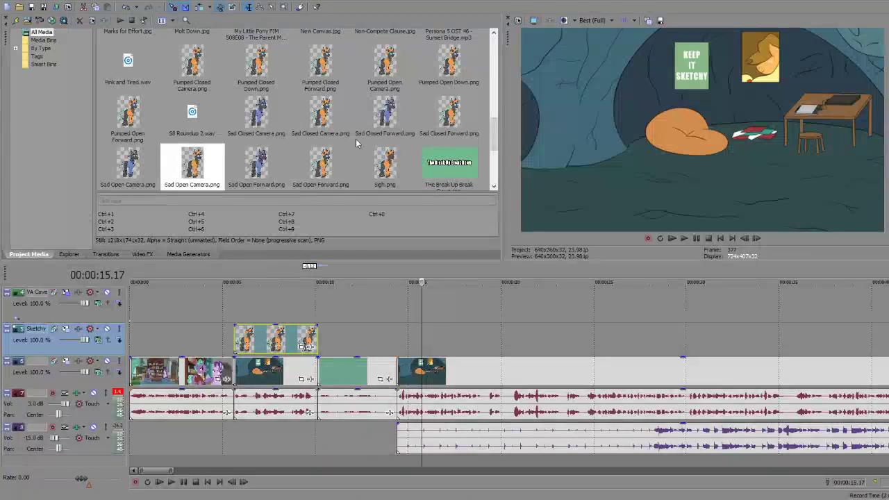
# Step: Place Happy Open Camera.png on the Sketchy track at the start of the second cave background clip
pyautogui.scroll(10, 355, 139)
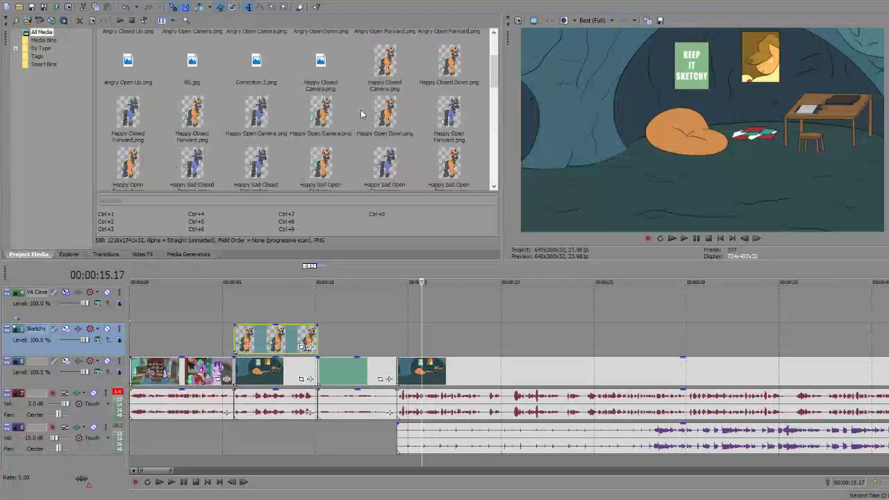
pyautogui.moveTo(320, 114); pyautogui.dragTo(475, 351)
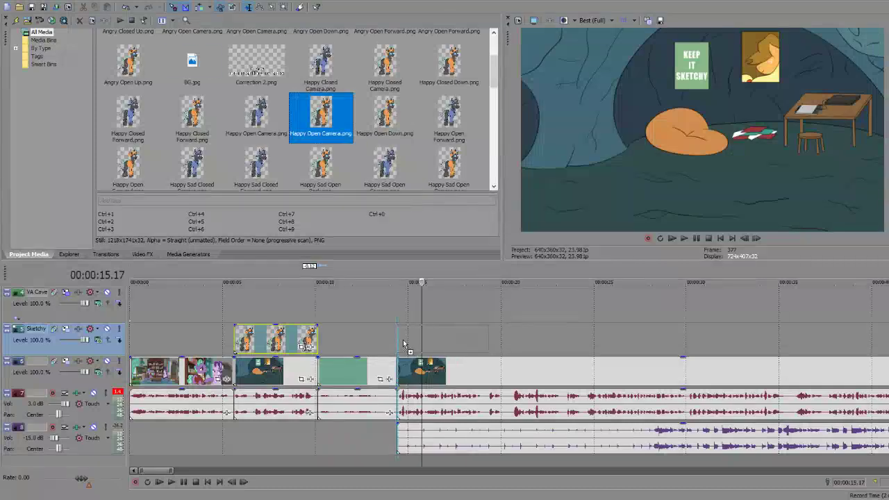
pyautogui.moveTo(404, 343); pyautogui.dragTo(405, 340)
# Step: Play through the dialogue and extend the Happy Open Camera image to end at 00:00:20.14
pyautogui.press('space')
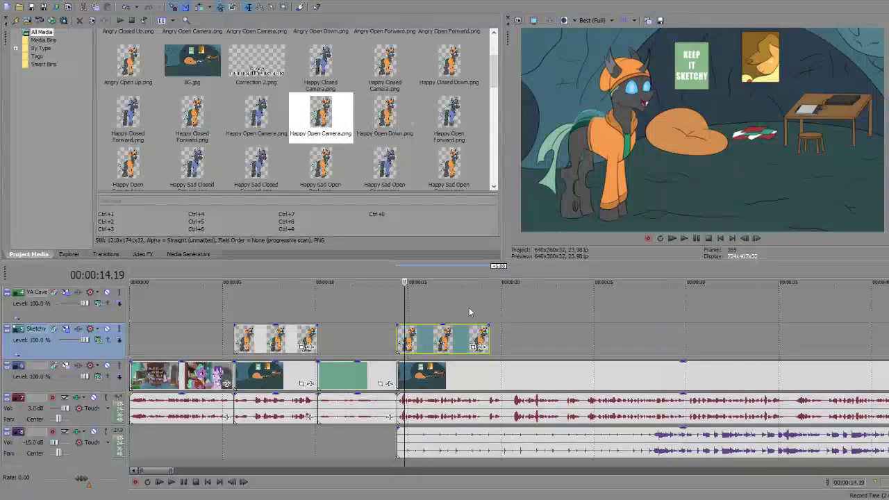
pyautogui.click(467, 338)
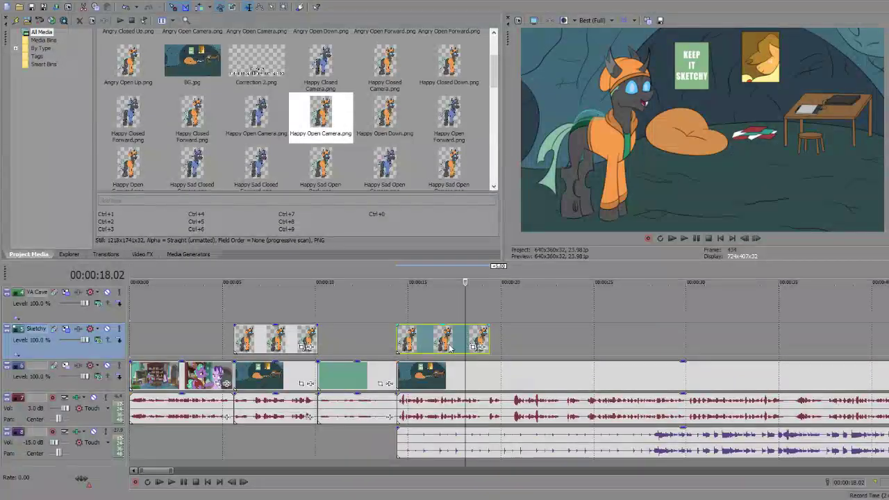
pyautogui.click(448, 347)
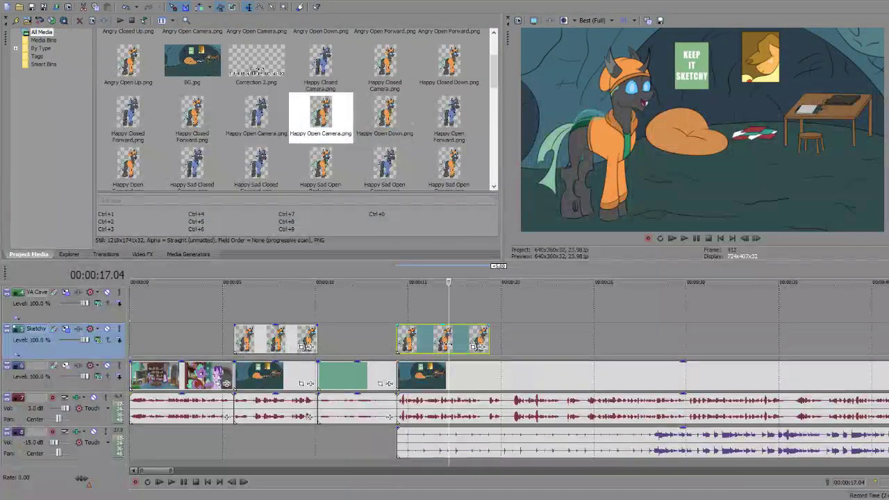
pyautogui.click(426, 345)
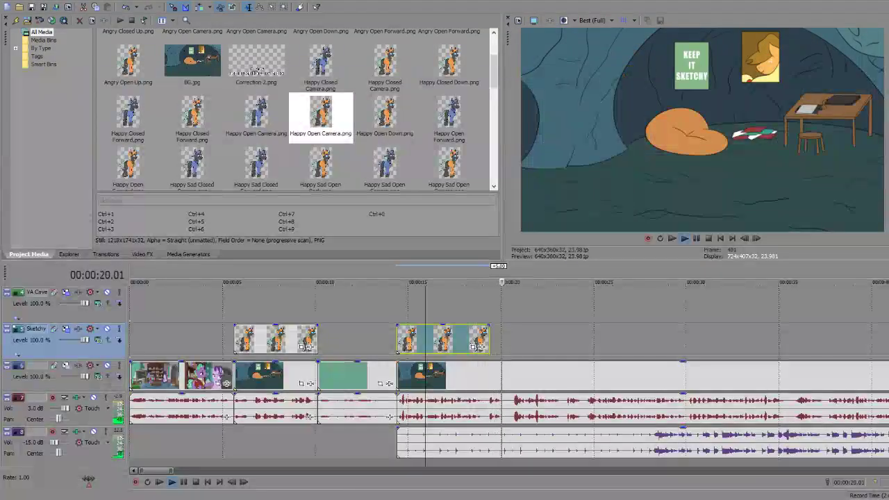
pyautogui.click(633, 335)
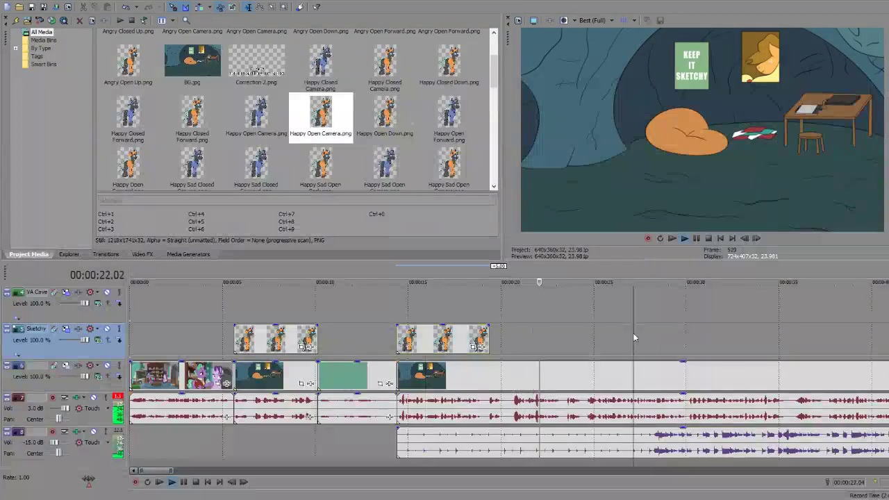
pyautogui.press('space')
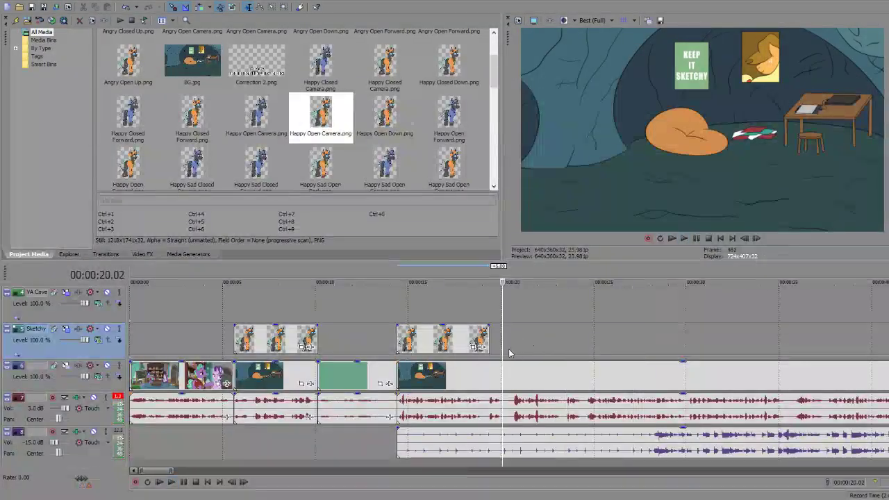
pyautogui.click(511, 351)
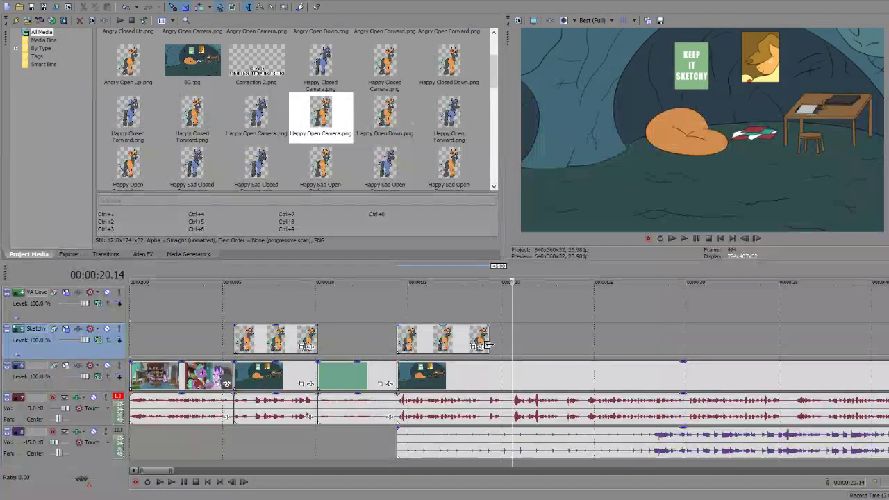
pyautogui.moveTo(488, 345); pyautogui.dragTo(511, 345)
# Step: Add Well Open Camera.png to the Sketchy track directly after the Happy Open Camera image
pyautogui.scroll(-3, 355, 136)
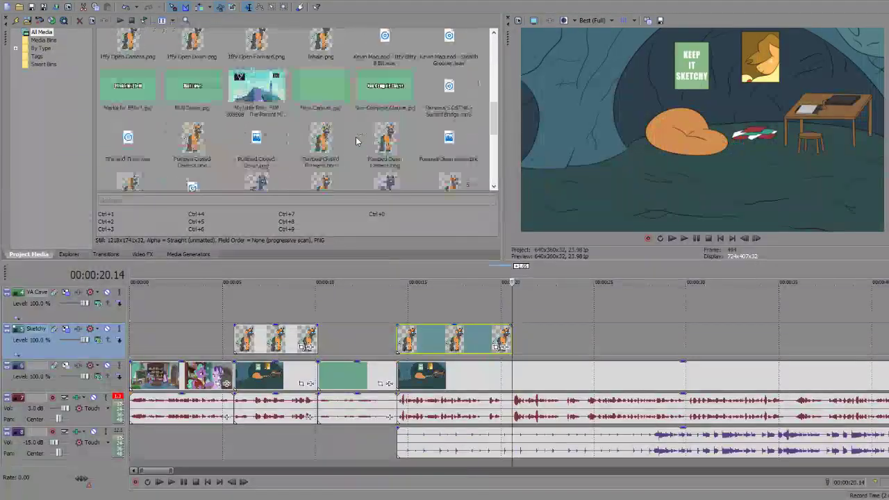
pyautogui.scroll(-6, 356, 139)
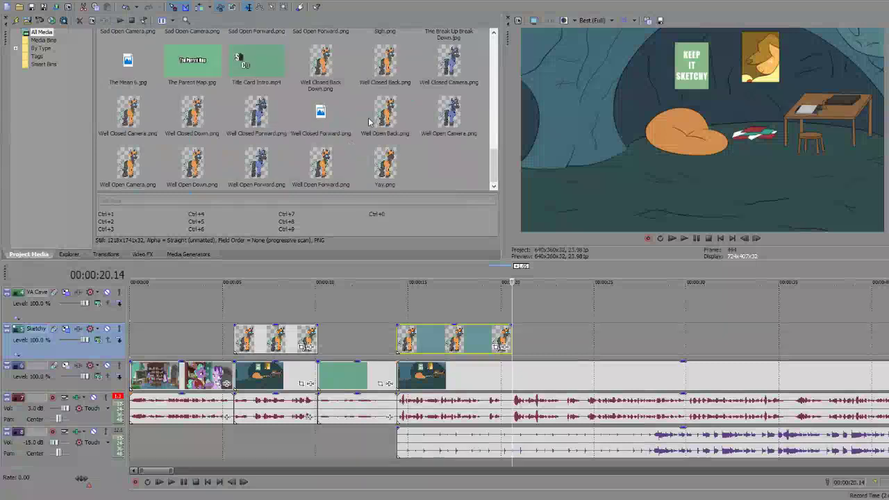
pyautogui.moveTo(128, 164); pyautogui.dragTo(447, 311)
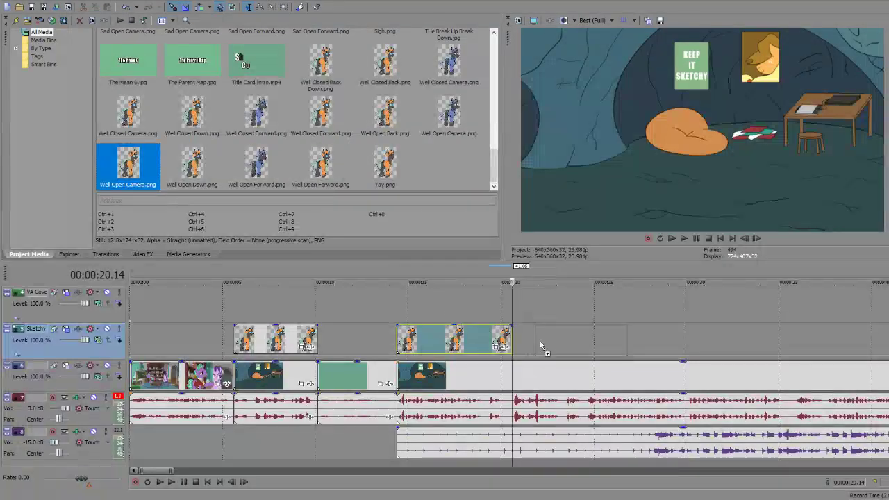
pyautogui.moveTo(540, 345); pyautogui.dragTo(518, 345)
# Step: Split the clip on the lowest audio track at 00:00:20.14 and push back the start of its second part, leaving a gap
pyautogui.click(532, 444)
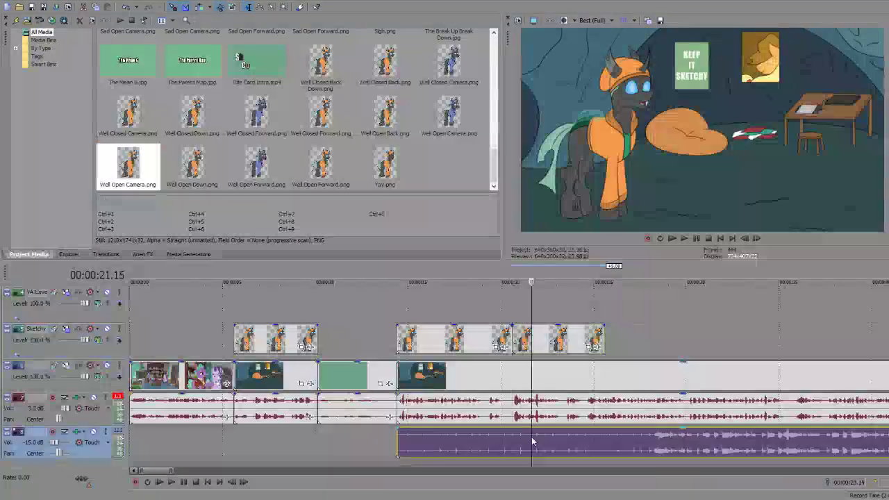
pyautogui.click(514, 342)
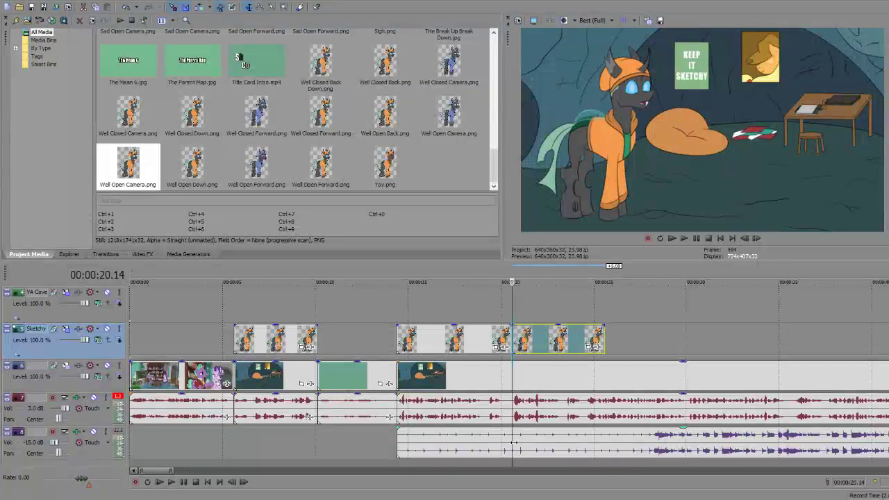
pyautogui.click(513, 442)
pyautogui.press('s')
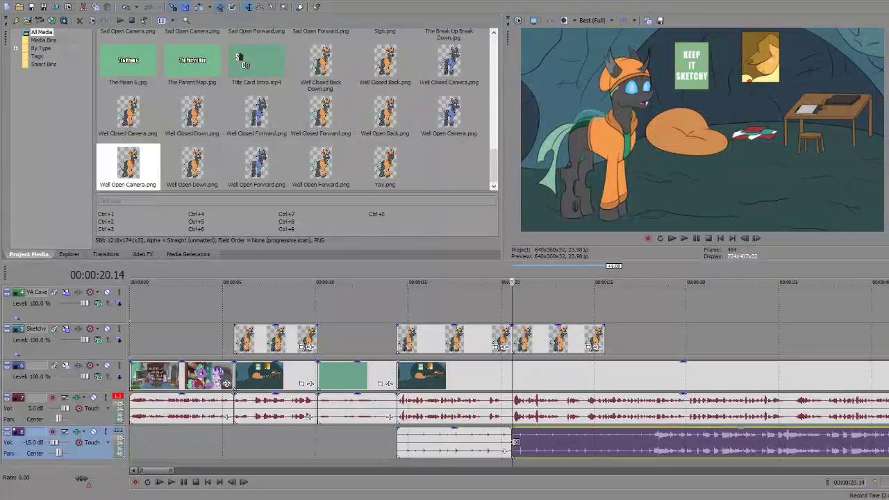
pyautogui.moveTo(514, 442); pyautogui.dragTo(568, 448)
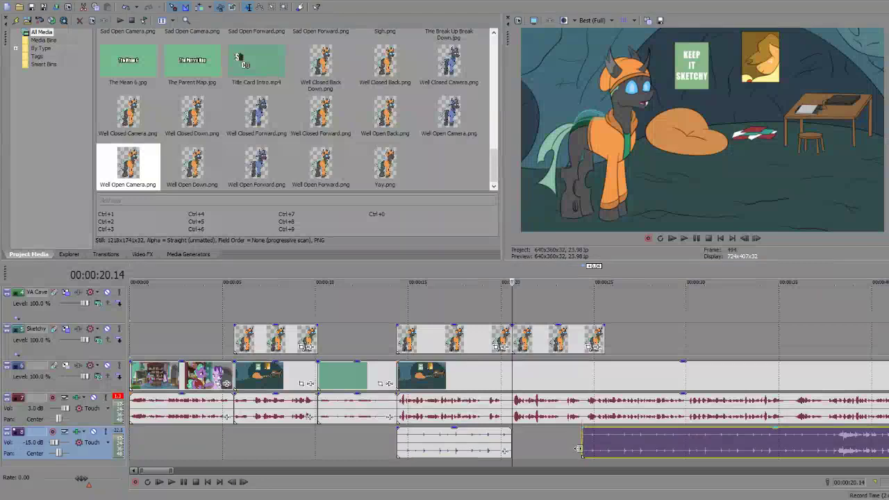
# Step: Play the dialogue over the gap and set the second part of the lowest audio clip to start at 00:00:24.13
pyautogui.press('space')
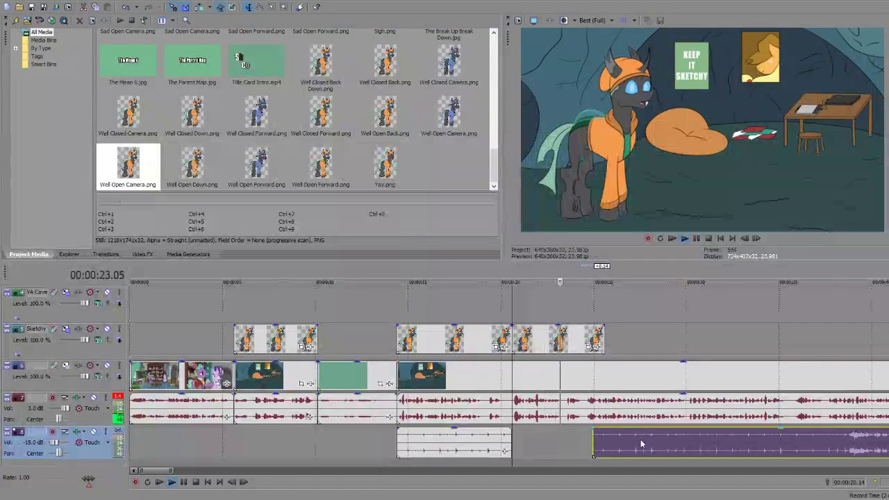
pyautogui.press('space')
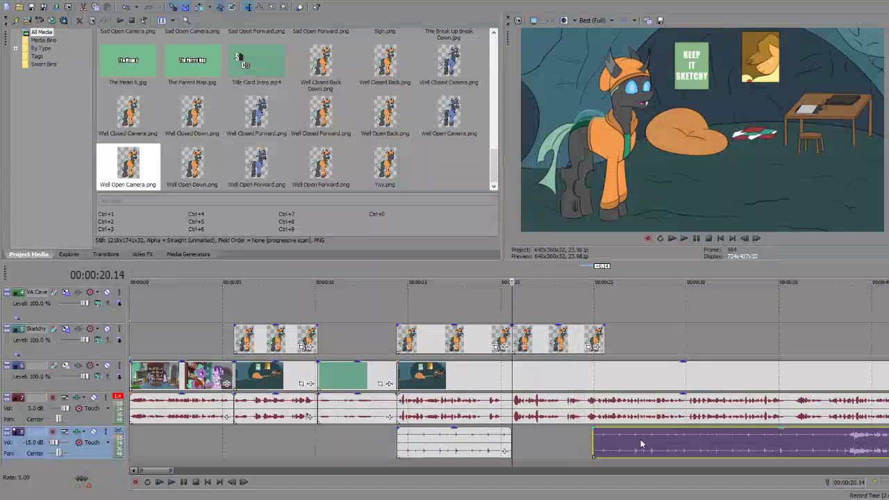
pyautogui.click(585, 421)
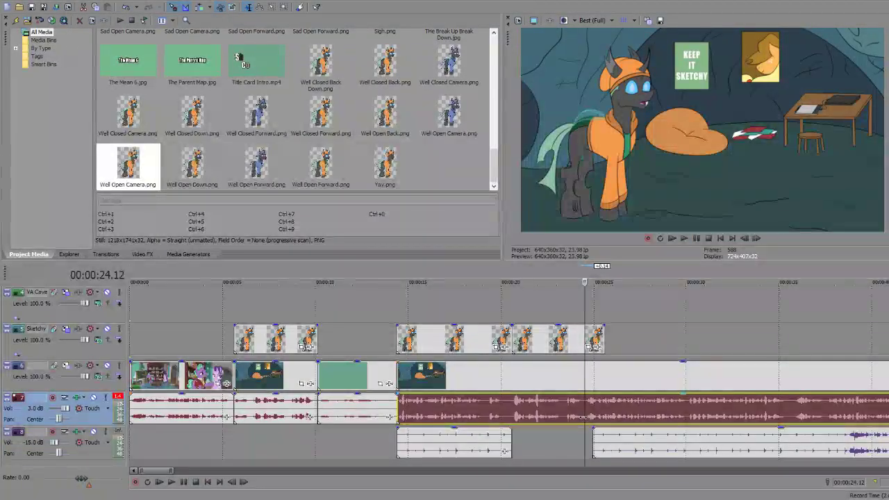
pyautogui.press('Right')
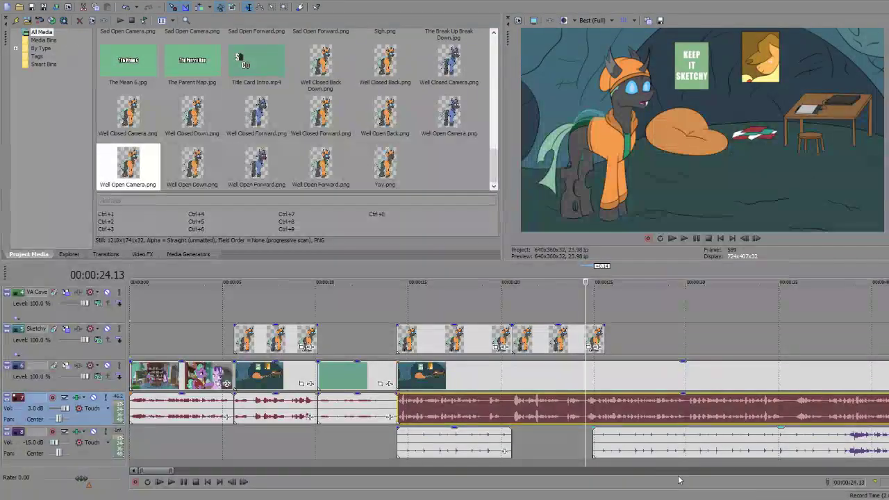
pyautogui.moveTo(636, 451); pyautogui.dragTo(629, 451)
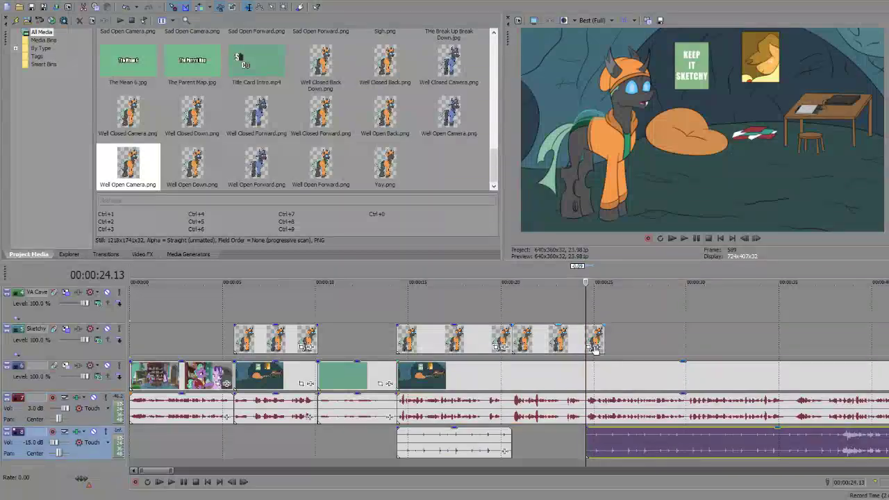
# Step: Play the end of the line and trim the Well Open Camera image to end at 00:00:23.10
pyautogui.click(546, 336)
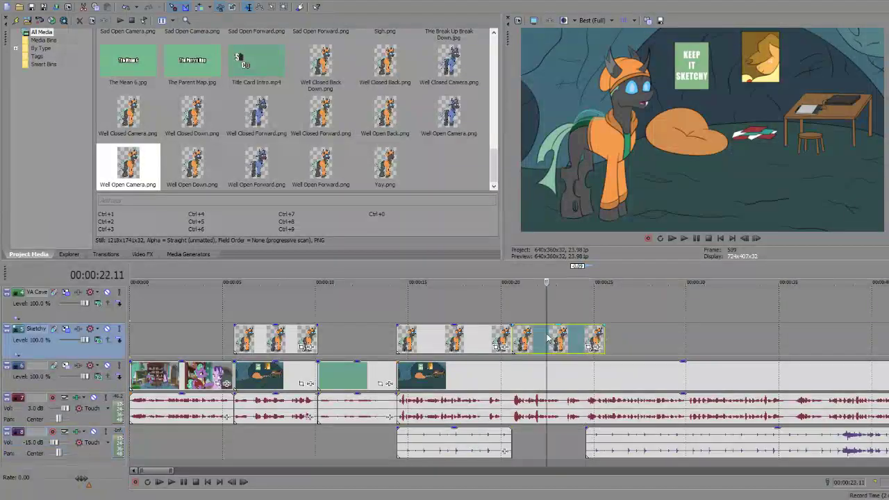
pyautogui.press('space')
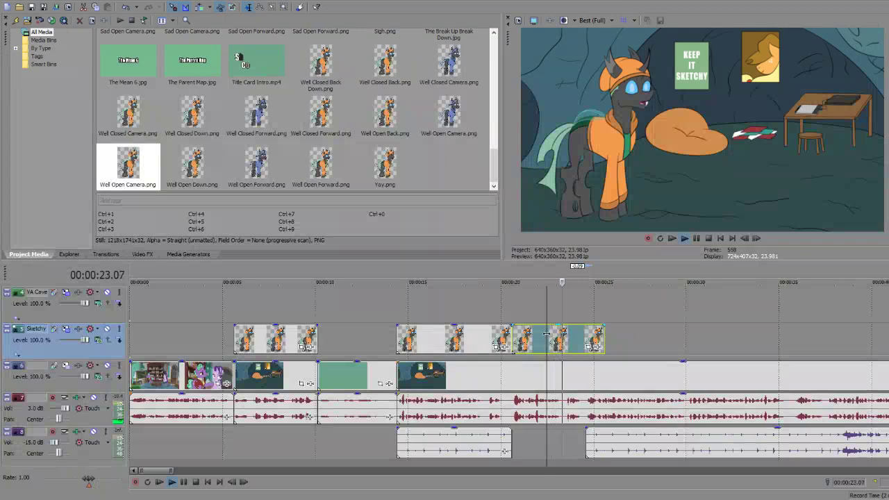
pyautogui.press('Return')
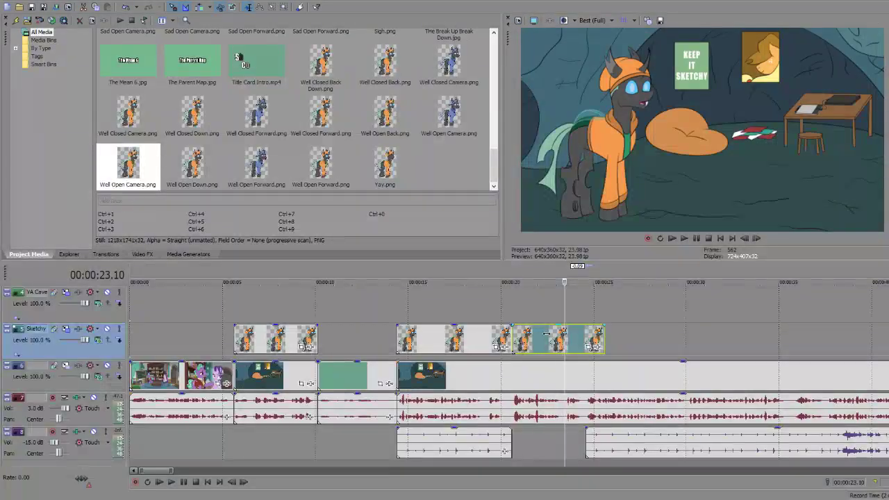
pyautogui.moveTo(604, 336); pyautogui.dragTo(561, 341)
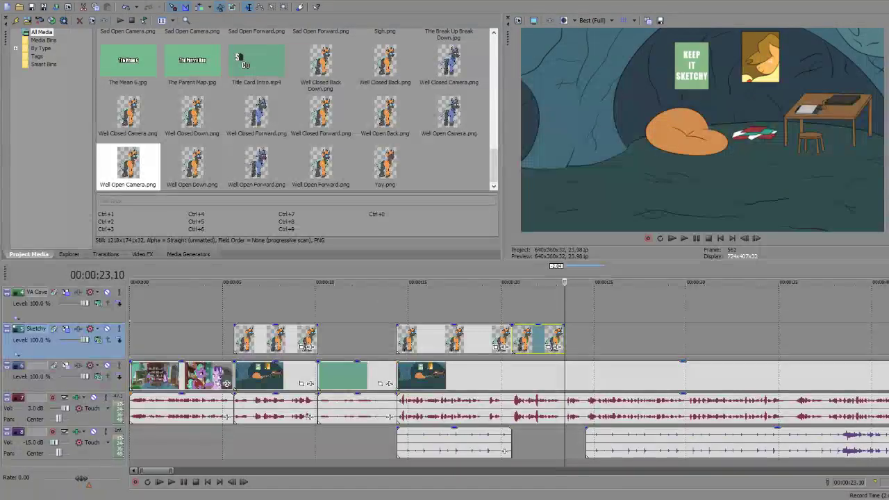
pyautogui.scroll(1, 444, 375)
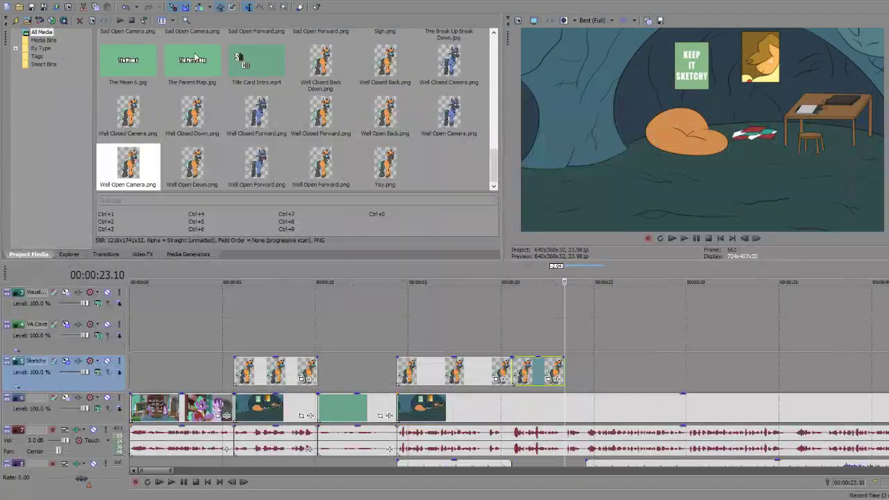
# Step: Add The Parent Map.jpg to the Visual track at 00:00:23.10 and trim it to end at 00:00:24.13
pyautogui.scroll(1, 297, 103)
pyautogui.scroll(1, 447, 101)
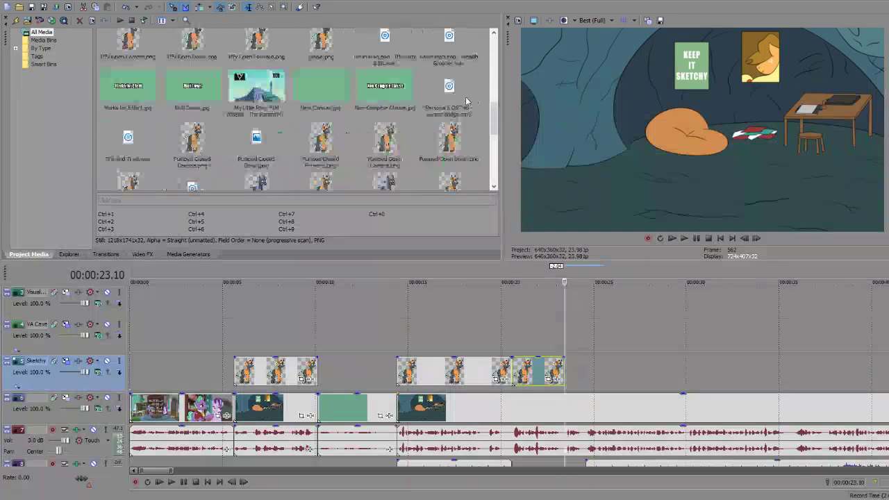
pyautogui.scroll(1, 446, 116)
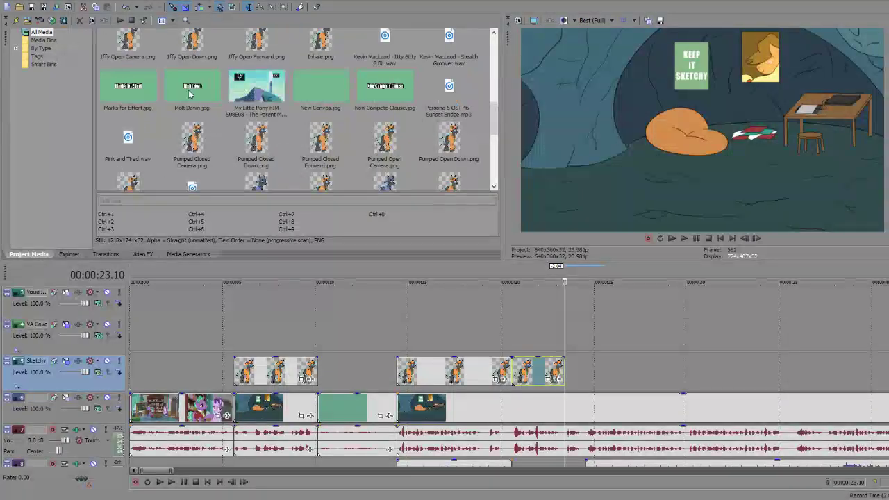
pyautogui.scroll(1, 186, 99)
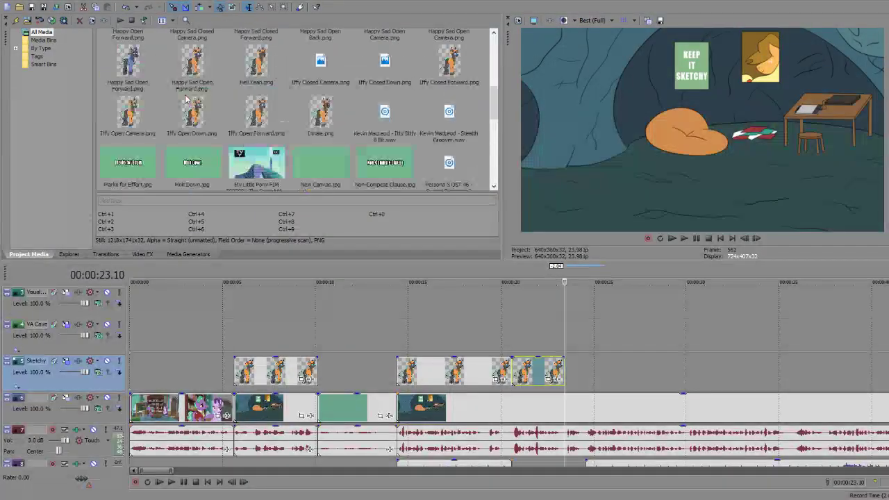
pyautogui.scroll(-2, 185, 100)
pyautogui.scroll(-1, 186, 100)
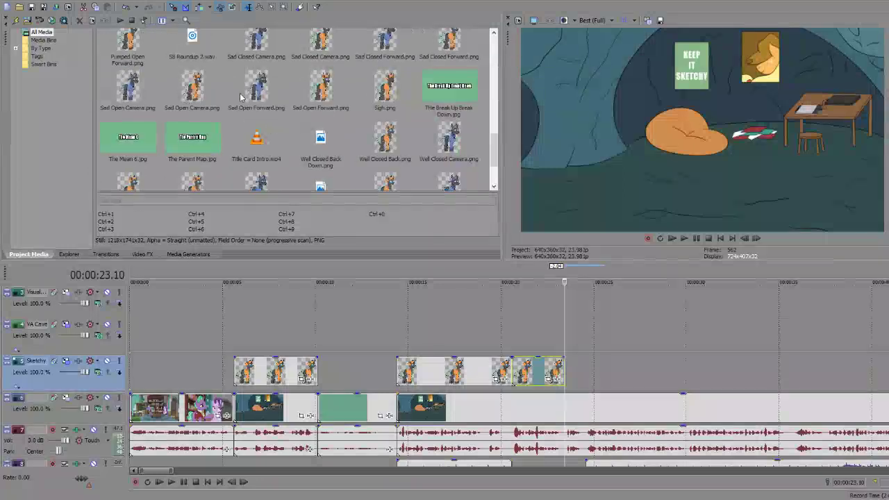
pyautogui.click(182, 137)
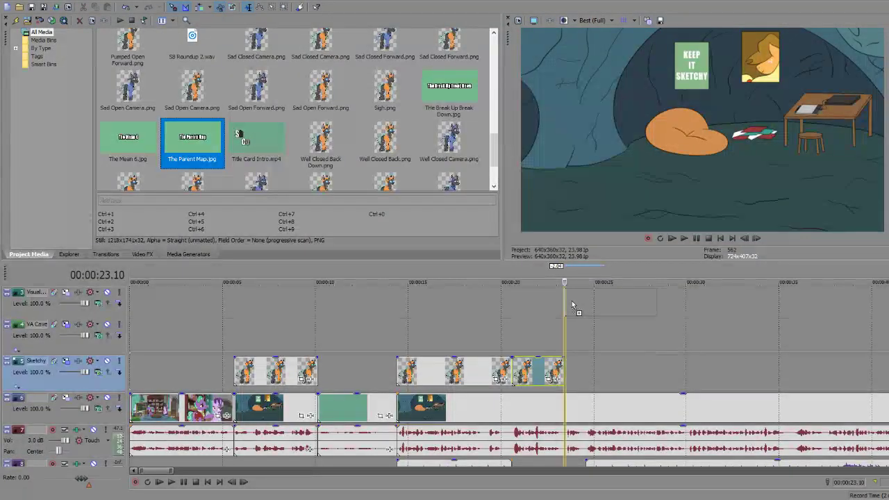
pyautogui.moveTo(572, 301); pyautogui.dragTo(572, 314)
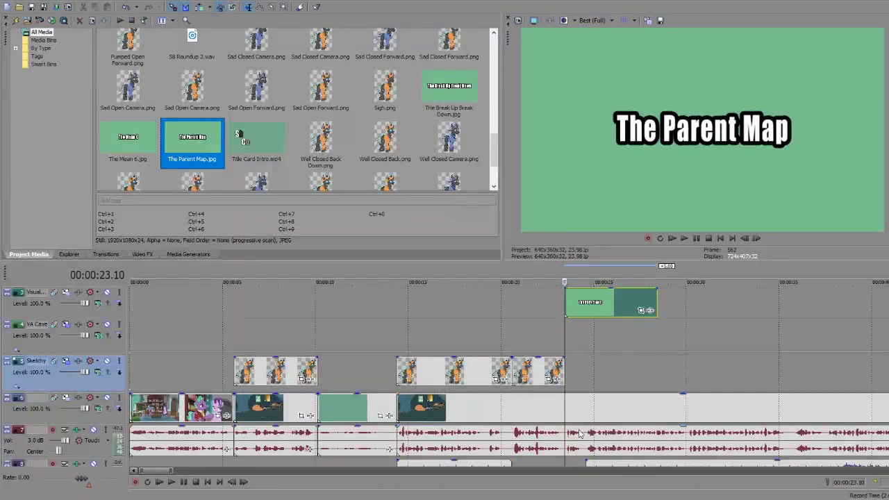
pyautogui.click(586, 461)
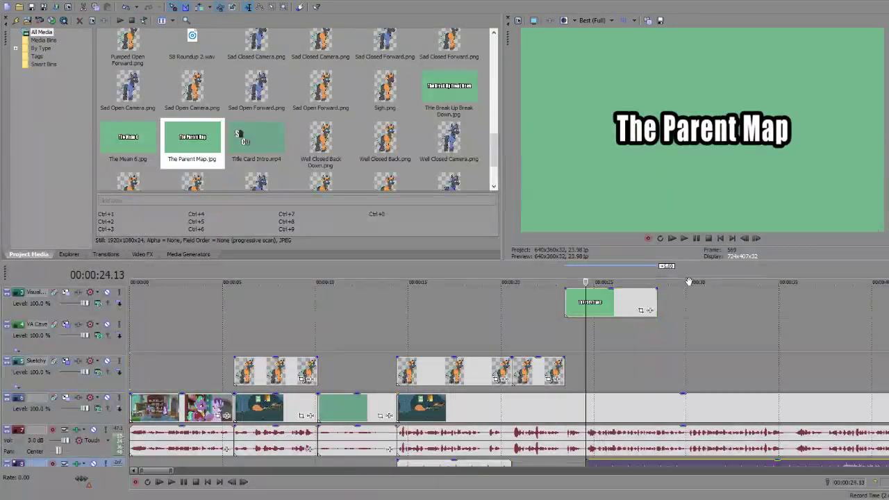
pyautogui.moveTo(655, 299); pyautogui.dragTo(583, 298)
# Step: Copy the Well Open Camera image, paste it at 00:00:24.13, and place the copy on the Sketchy track
pyautogui.click(539, 375)
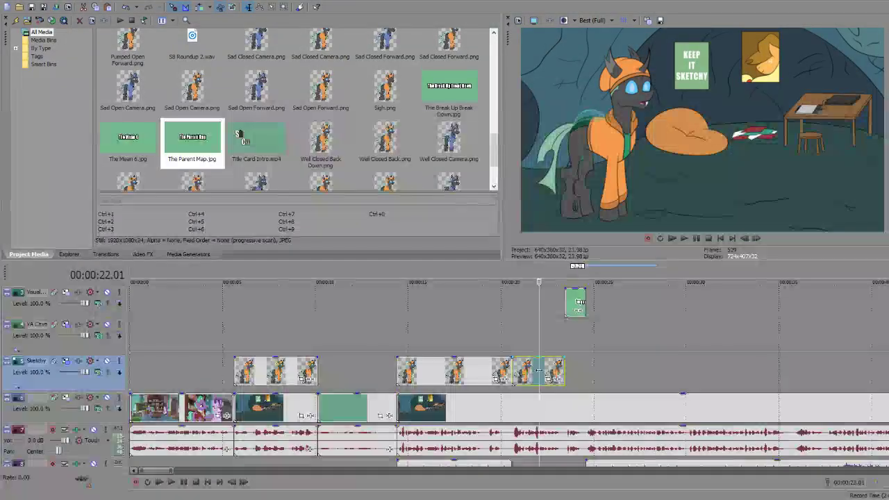
pyautogui.click(583, 296)
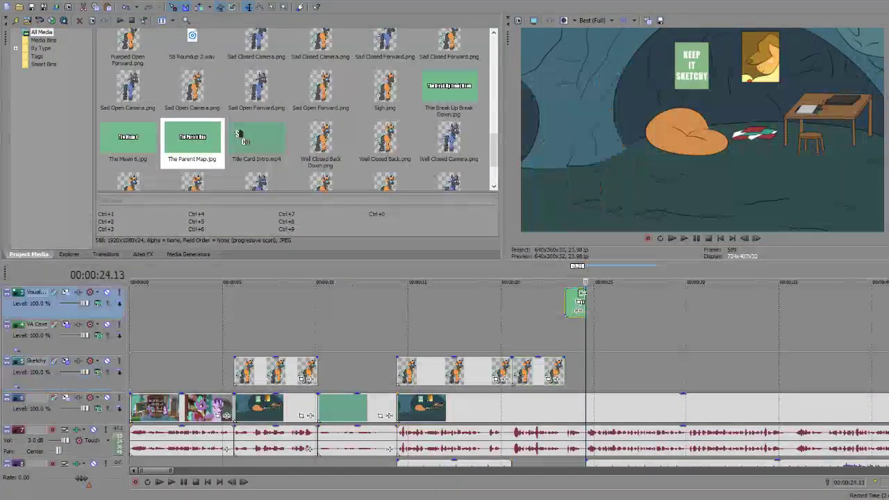
pyautogui.hotkey('ctrl', 'v')
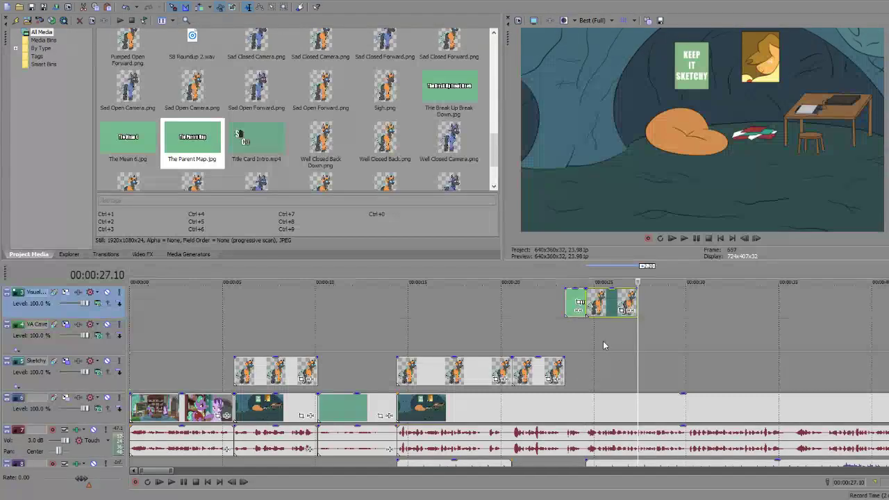
pyautogui.moveTo(601, 375); pyautogui.dragTo(597, 375)
pyautogui.click(590, 375)
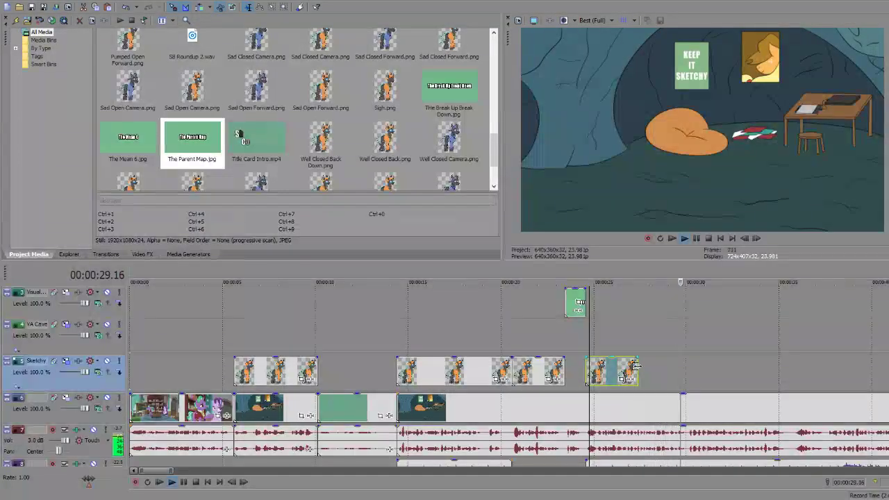
# Step: Play the following dialogue and extend the pasted Well Open Camera image to end at 00:00:35.19
pyautogui.click(680, 373)
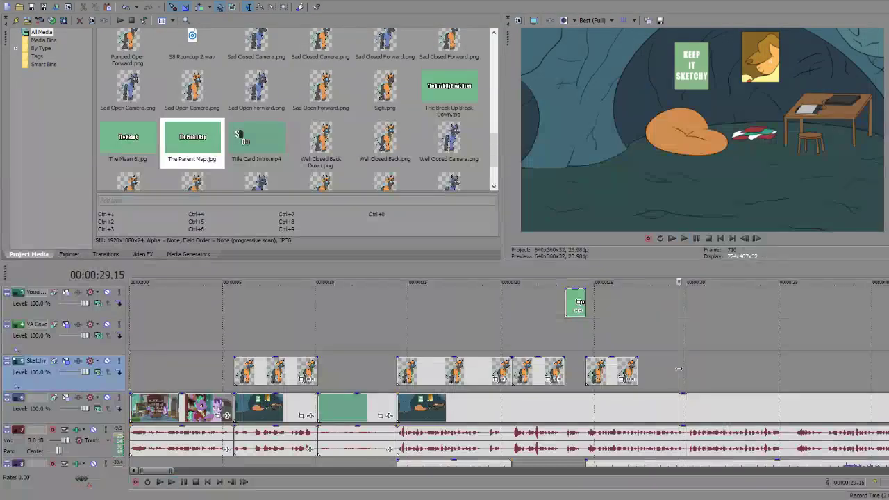
pyautogui.press('Right')
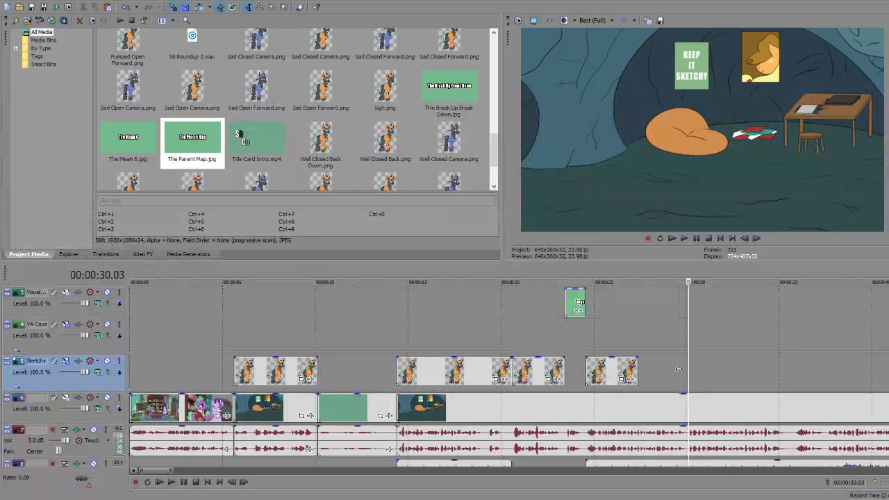
pyautogui.moveTo(638, 371); pyautogui.dragTo(686, 373)
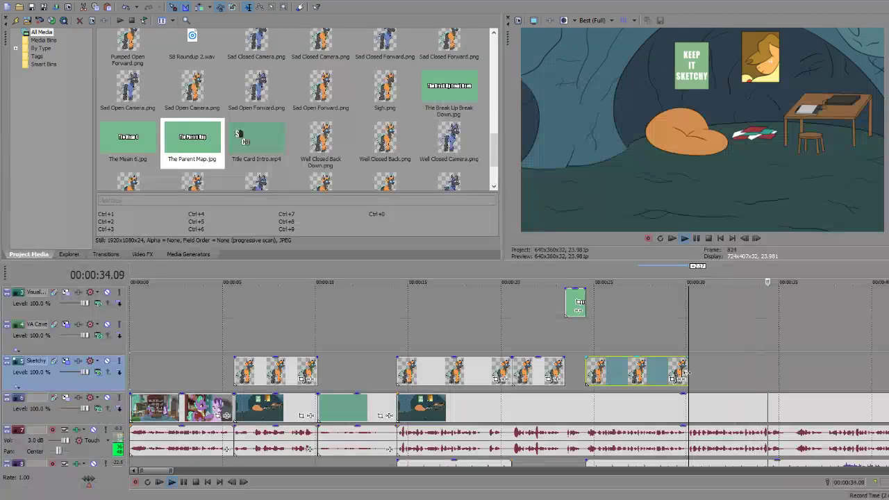
pyautogui.press('Return')
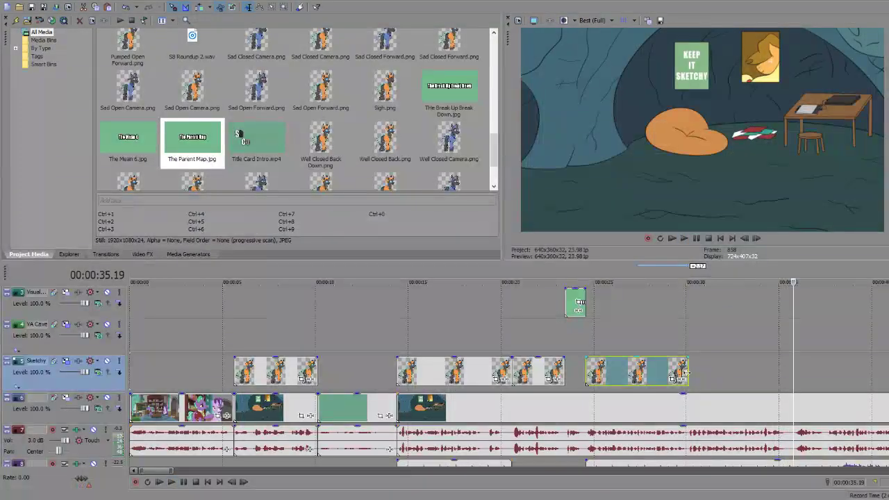
pyautogui.moveTo(684, 373); pyautogui.dragTo(790, 384)
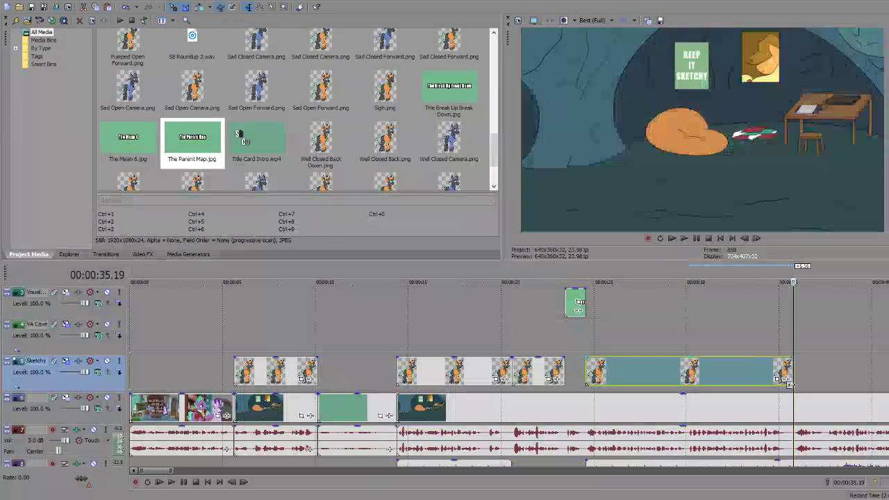
# Step: Split the clip on the lowest audio track at 00:00:35.19 and push its second part back, leaving a gap
pyautogui.scroll(-3, 790, 384)
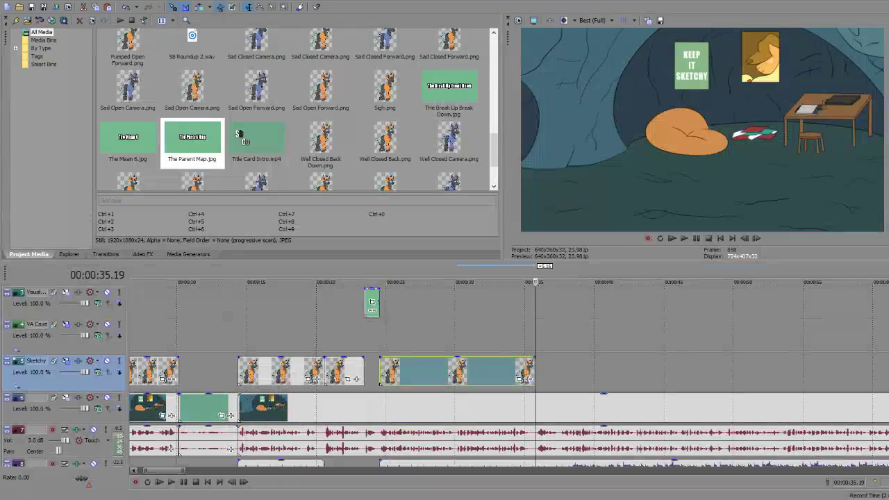
pyautogui.scroll(-2, 506, 375)
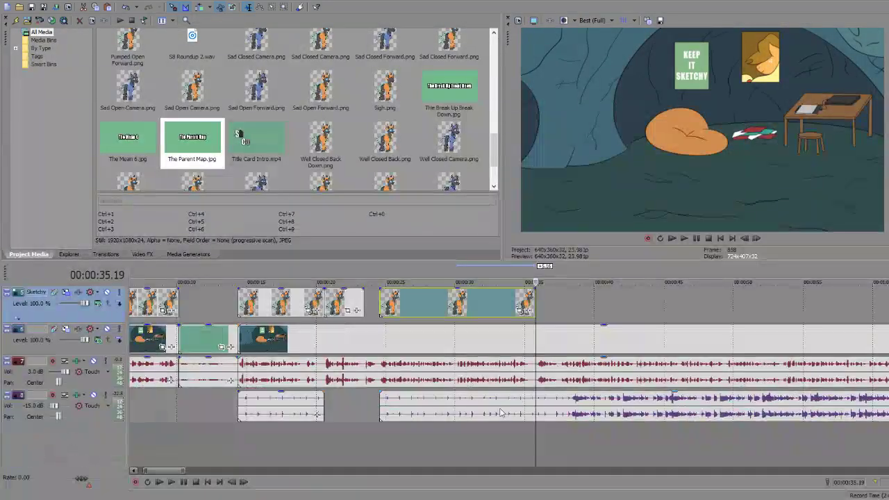
pyautogui.click(535, 415)
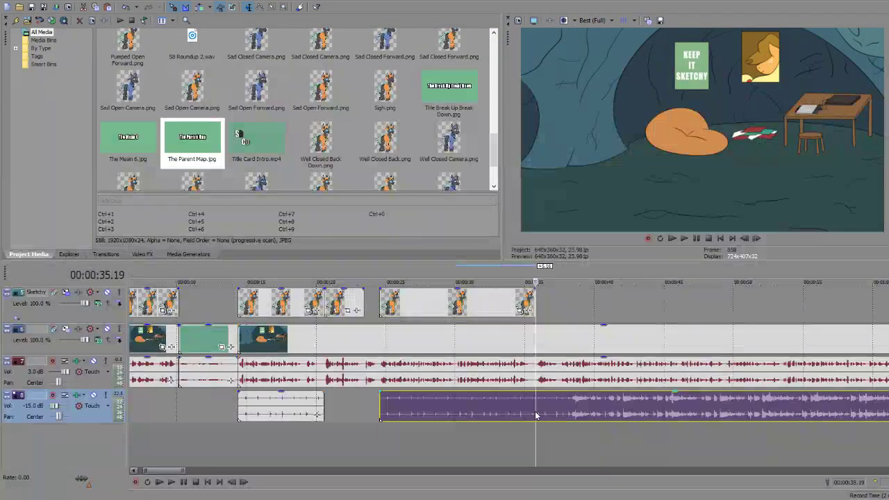
pyautogui.press('s')
pyautogui.moveTo(535, 416); pyautogui.dragTo(602, 414)
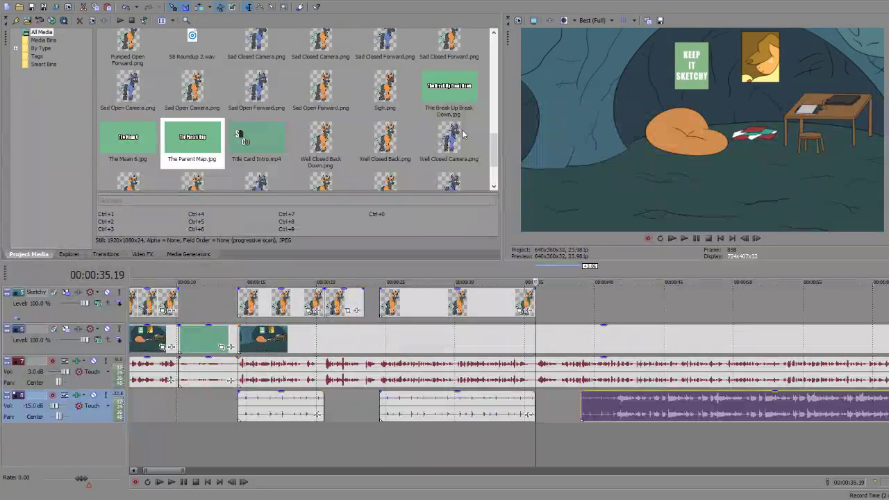
# Step: Add Iffy Open Camera.png to the Sketchy track at 00:00:35.19, directly after the extended Well Open Camera image
pyautogui.scroll(5, 417, 111)
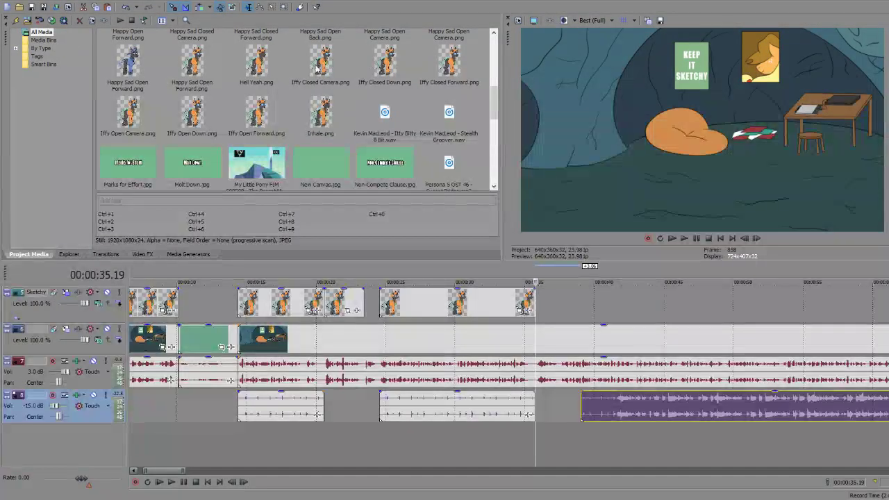
pyautogui.click(332, 75)
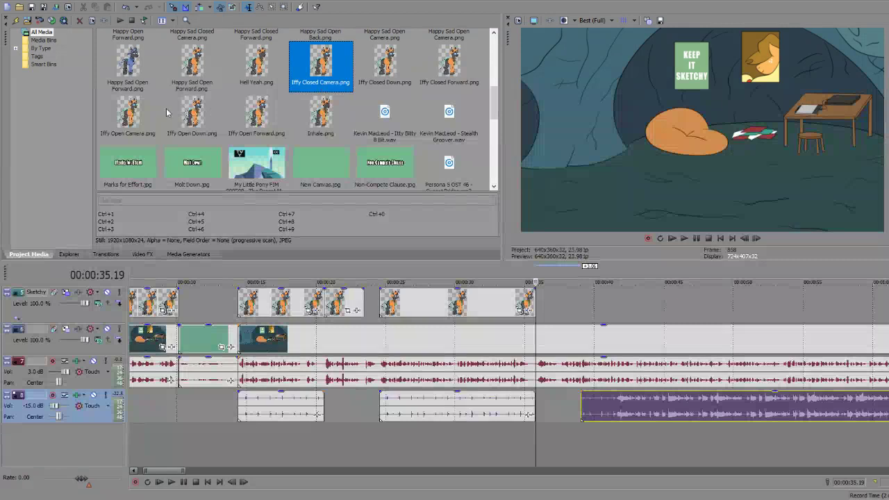
pyautogui.moveTo(193, 111); pyautogui.dragTo(259, 106)
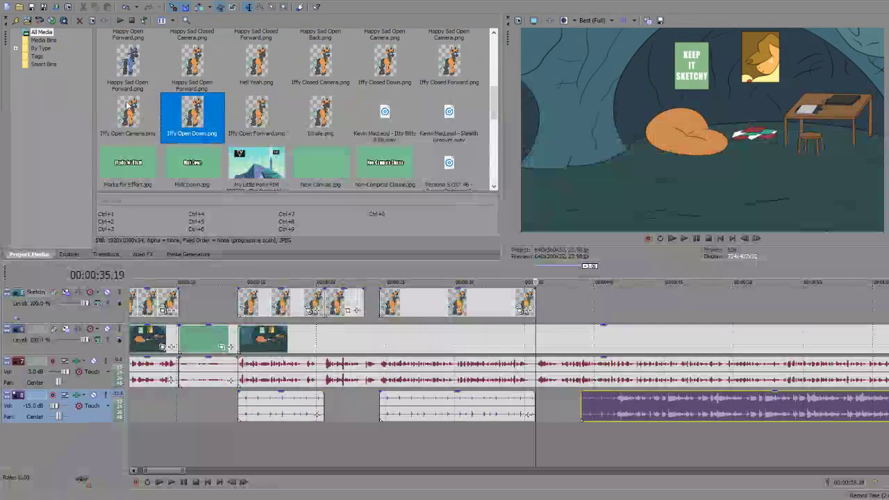
pyautogui.click(128, 115)
pyautogui.moveTo(539, 306); pyautogui.dragTo(539, 305)
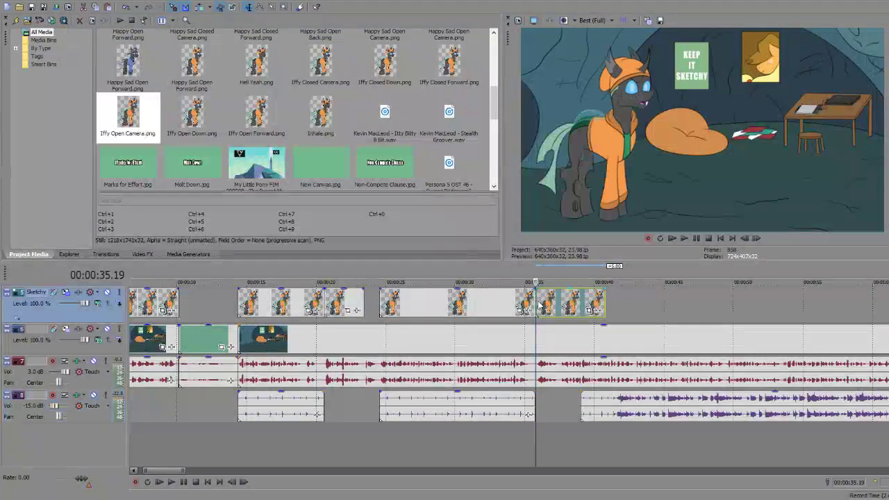
# Step: Play the line, trim the Iffy Open Camera image to end at 00:00:37.13, and start the last background audio part there
pyautogui.press('space')
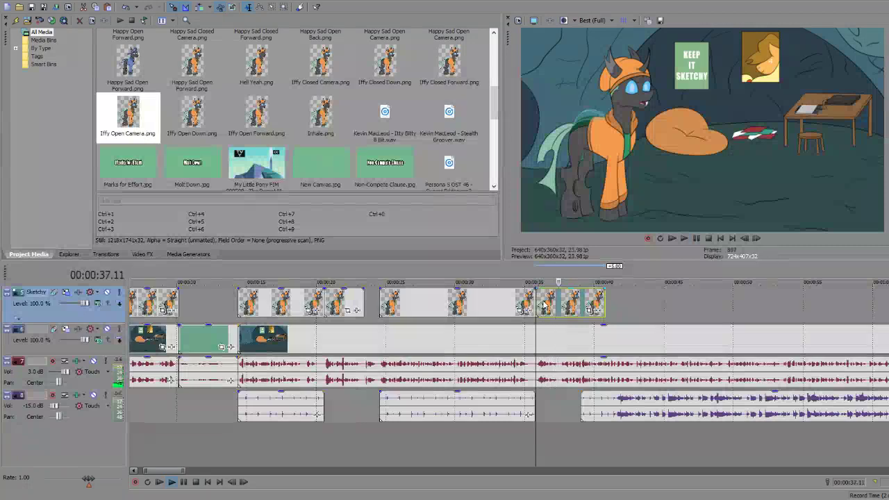
pyautogui.press('Return')
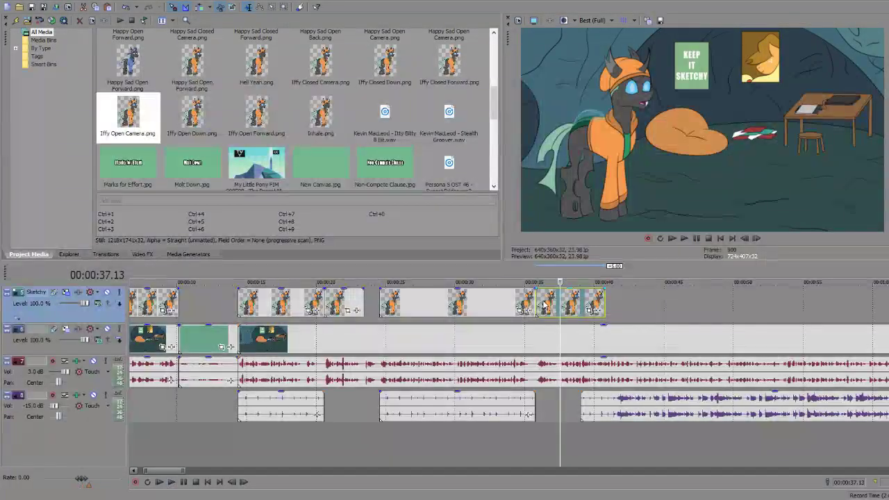
pyautogui.moveTo(604, 306); pyautogui.dragTo(561, 306)
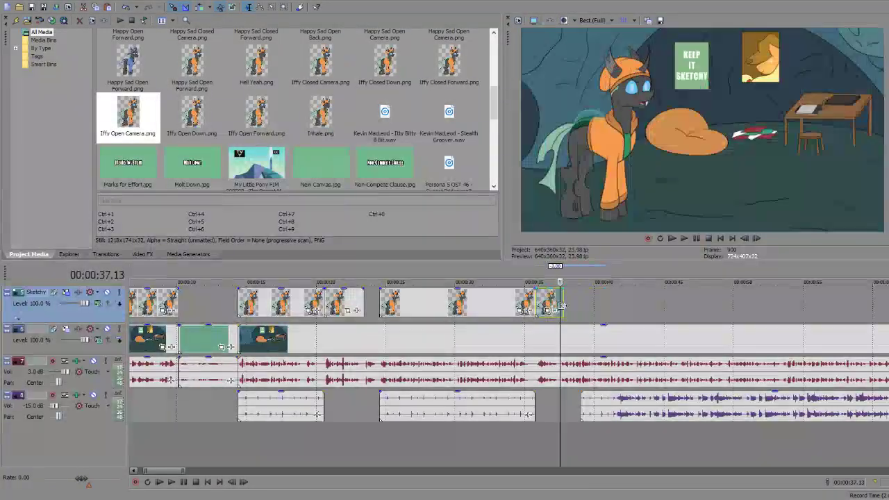
pyautogui.moveTo(618, 406); pyautogui.dragTo(597, 406)
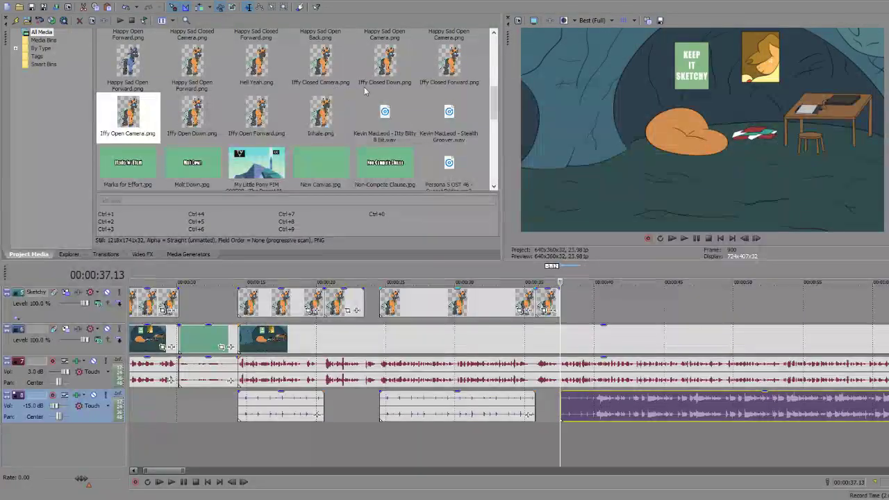
pyautogui.moveTo(448, 62)
pyautogui.mouseDown()
pyautogui.moveTo(528, 243)
pyautogui.moveTo(568, 306)
pyautogui.mouseUp()
pyautogui.press('space')
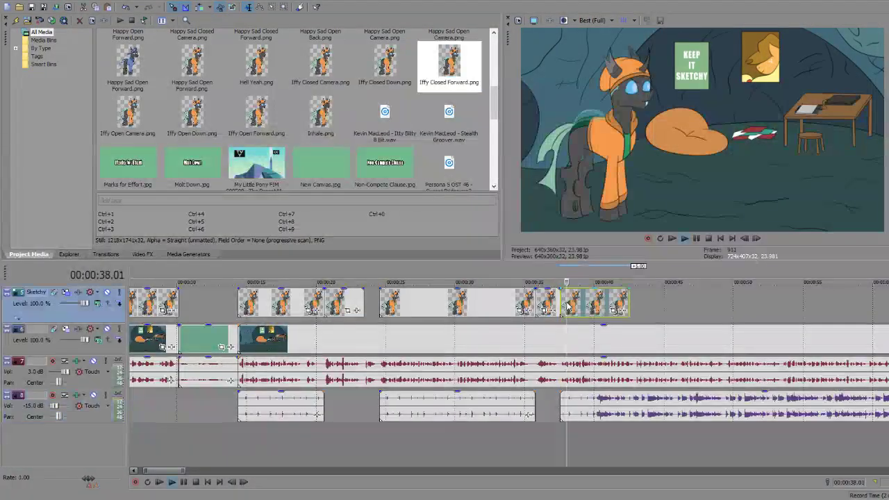
pyautogui.press('Return')
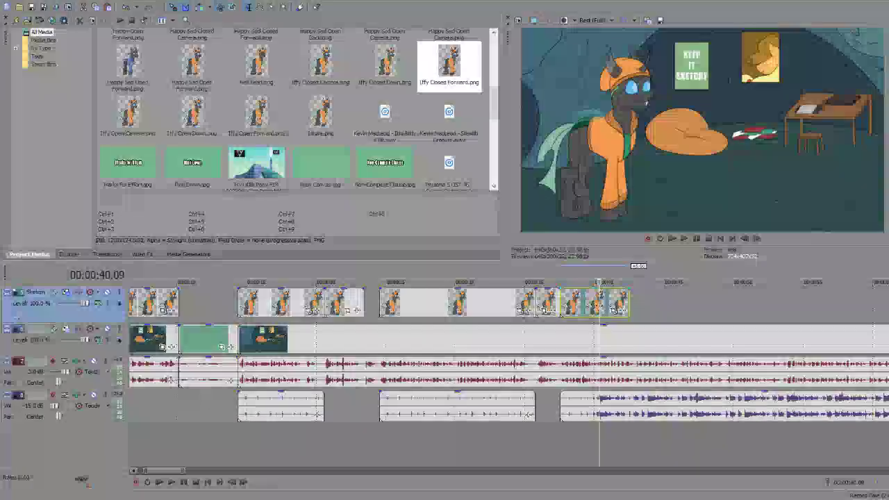
pyautogui.press('End')
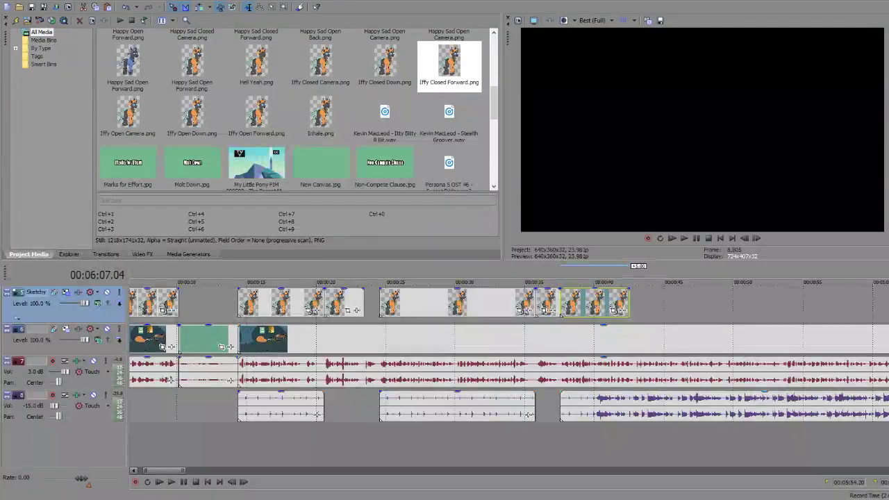
pyautogui.click(586, 309)
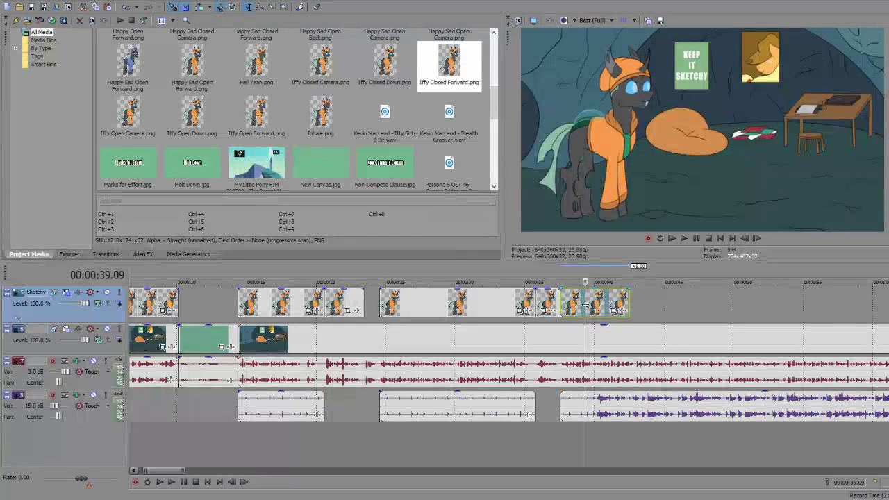
pyautogui.press('Delete')
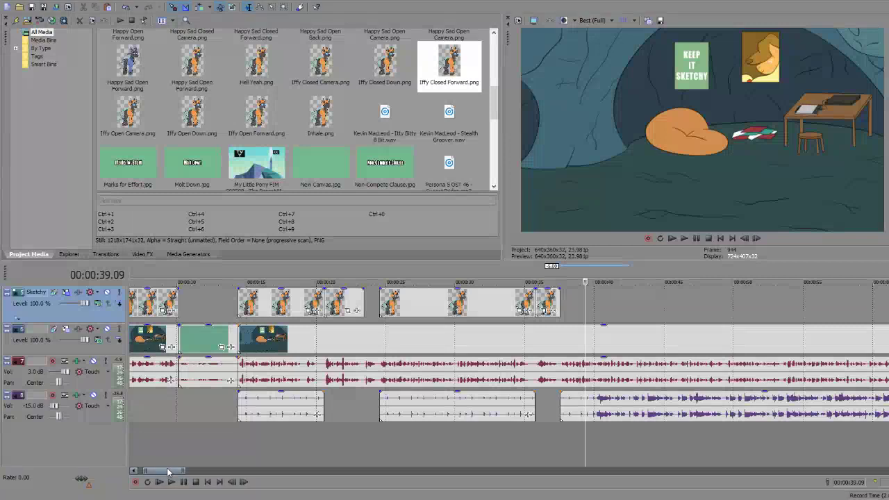
# Step: Add Well Open Camera.png to the Sketchy track at 00:00:37.13, directly after the trimmed Iffy Open Camera image
pyautogui.moveTo(168, 472)
pyautogui.mouseDown()
pyautogui.moveTo(531, 470)
pyautogui.moveTo(338, 462)
pyautogui.moveTo(354, 461)
pyautogui.moveTo(168, 472)
pyautogui.mouseUp()
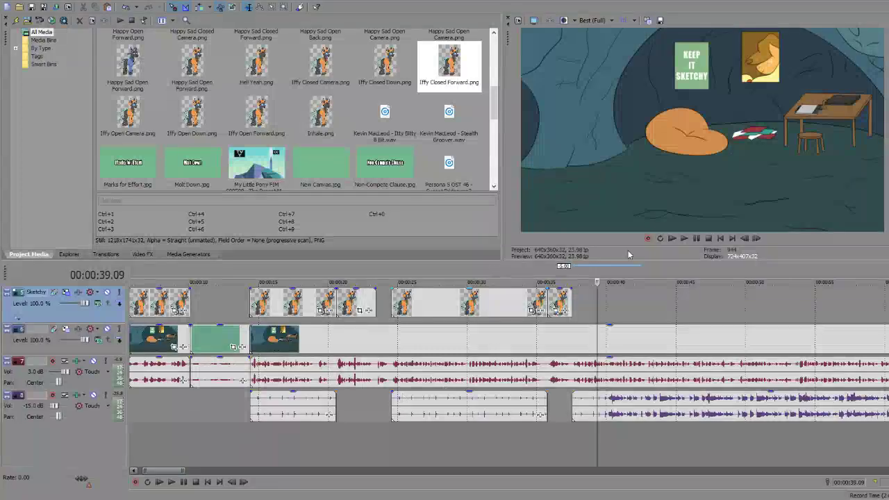
pyautogui.click(563, 297)
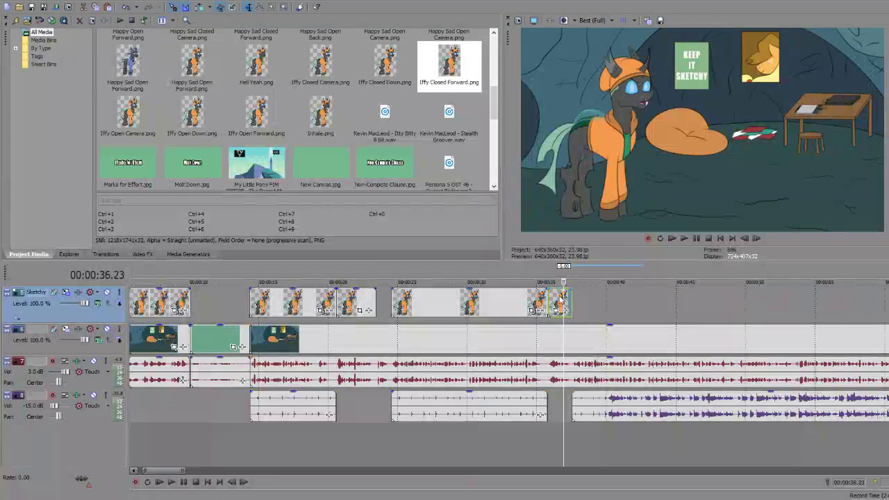
pyautogui.scroll(-5, 200, 111)
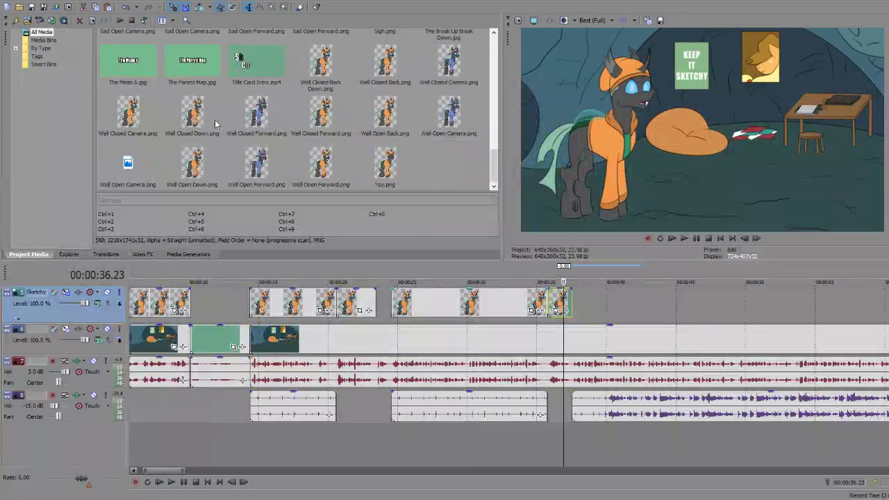
pyautogui.scroll(-5, 236, 111)
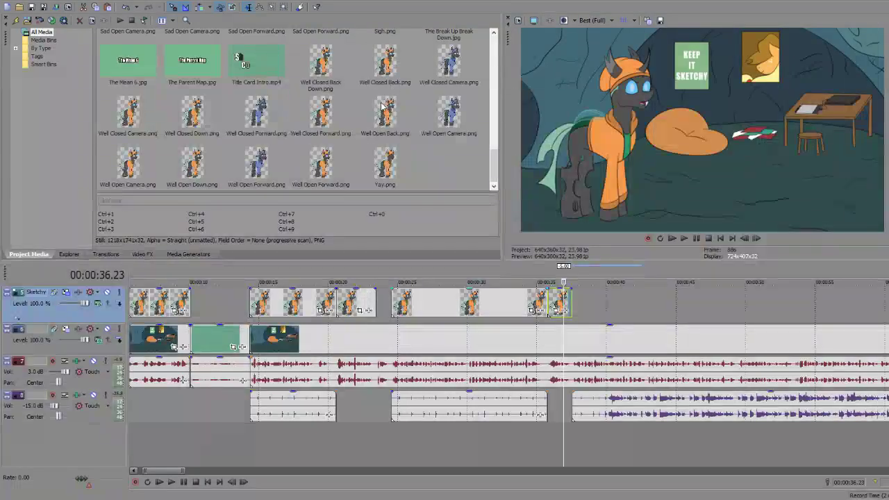
pyautogui.click(128, 165)
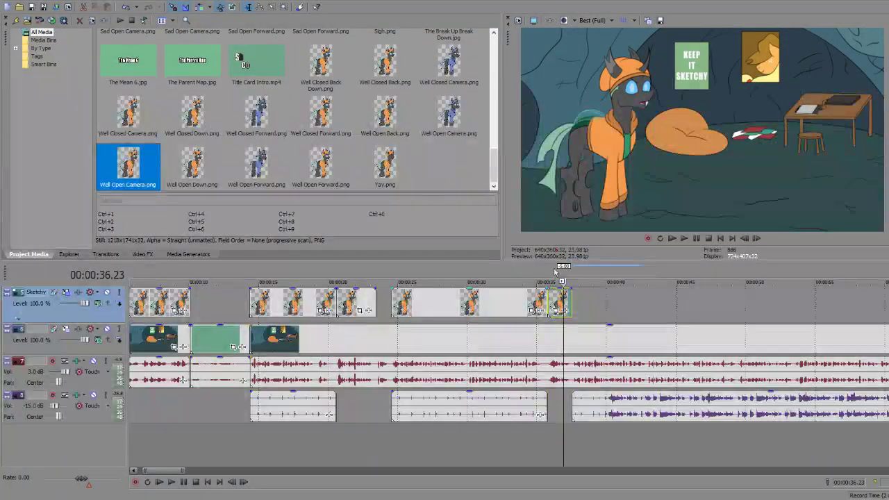
pyautogui.moveTo(555, 270); pyautogui.dragTo(579, 305)
# Step: Play the following dialogue and extend the new Well Open Camera image to end at 00:00:49.10
pyautogui.click(579, 305)
pyautogui.press('space')
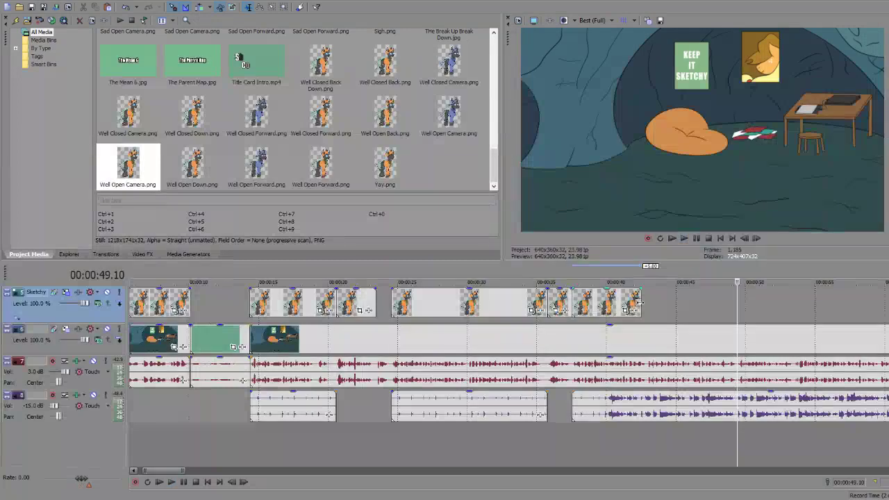
pyautogui.moveTo(639, 303); pyautogui.dragTo(740, 292)
# Step: Add Well Open Forward.png to the Sketchy track at 00:00:49.10, play the dialogue, and extend the image to end at 00:00:59.16
pyautogui.click(689, 288)
pyautogui.press('space')
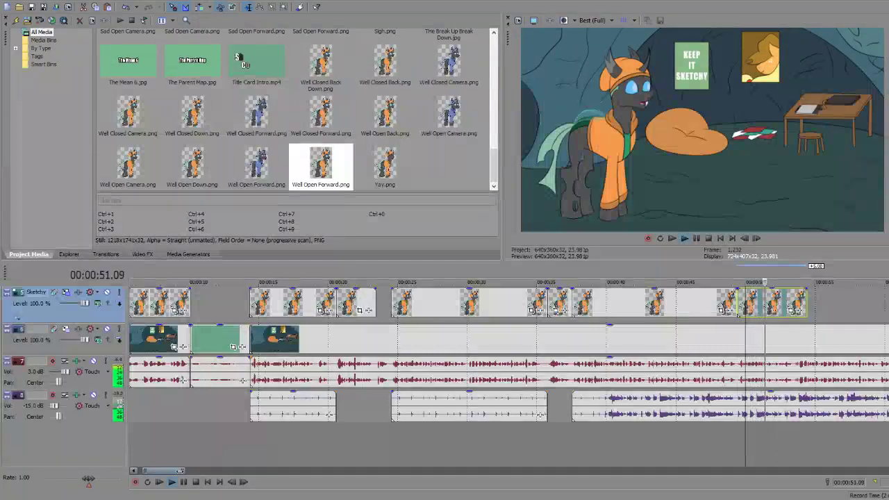
pyautogui.moveTo(167, 470); pyautogui.dragTo(200, 471)
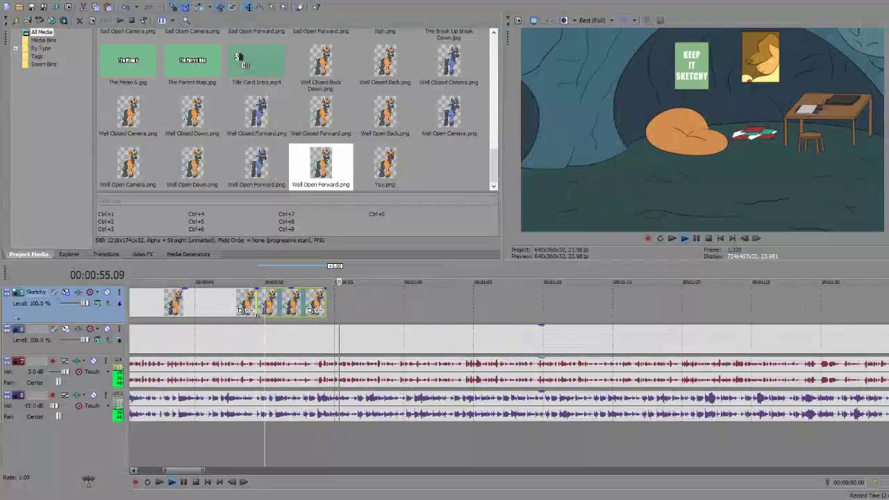
pyautogui.scroll(2, 256, 313)
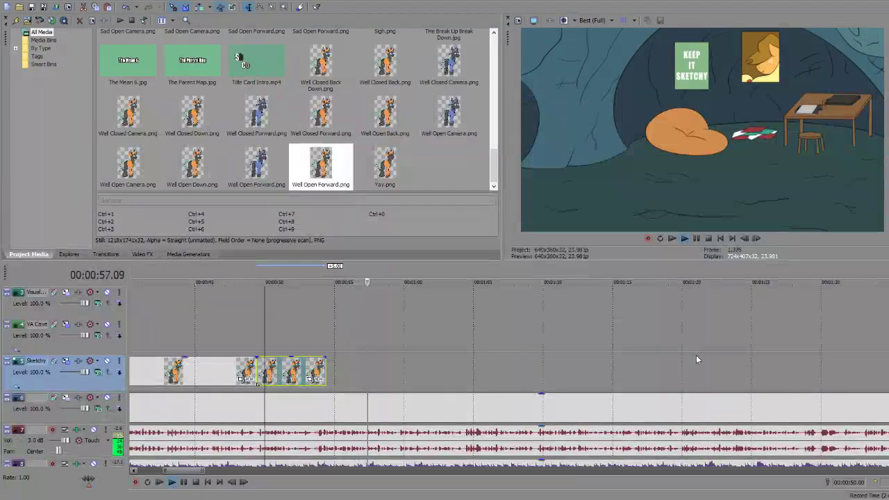
pyautogui.click(388, 368)
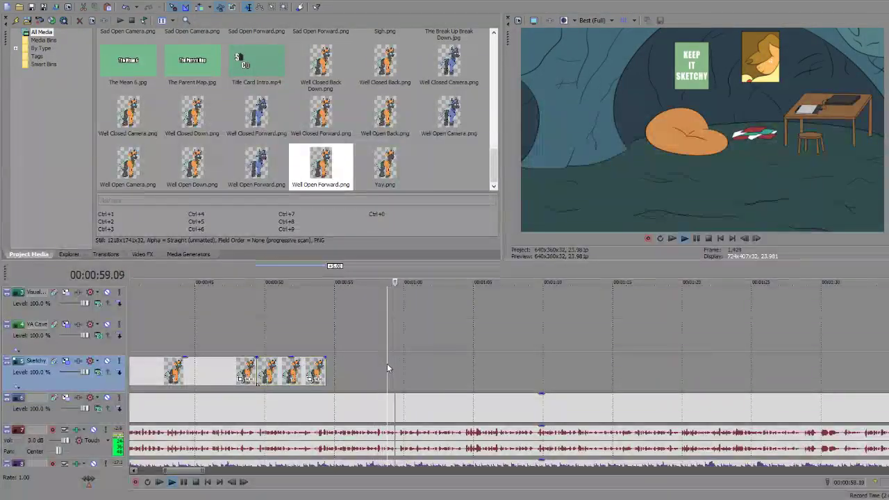
pyautogui.press('Return')
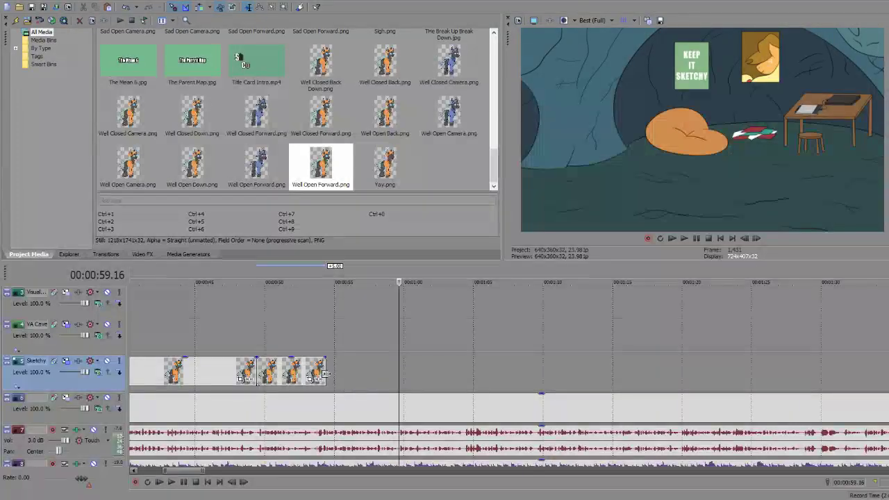
pyautogui.moveTo(322, 375); pyautogui.dragTo(398, 374)
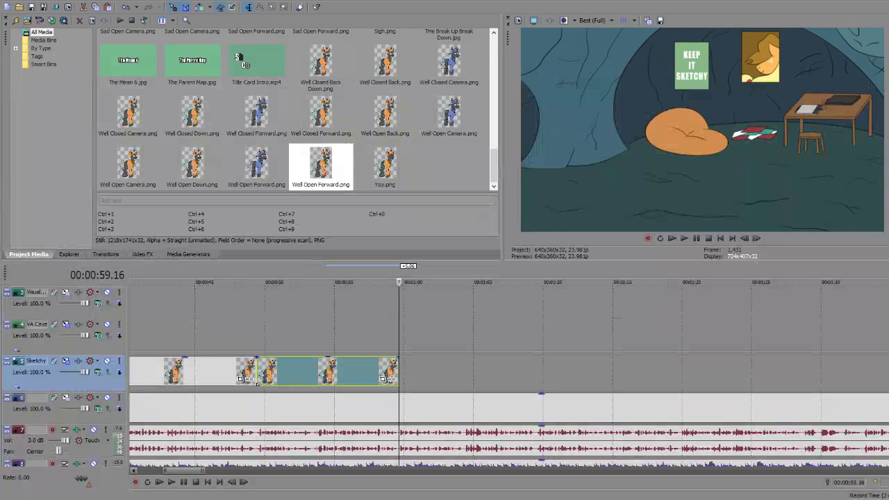
# Step: Split the background audio clip at 00:00:59.16 and move its second part back to about 00:01:13, leaving a gap
pyautogui.scroll(-2, 257, 383)
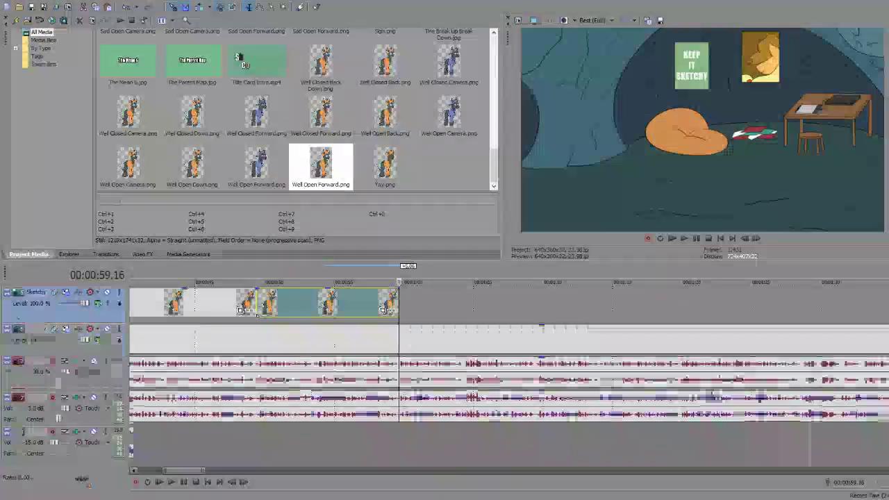
pyautogui.click(401, 404)
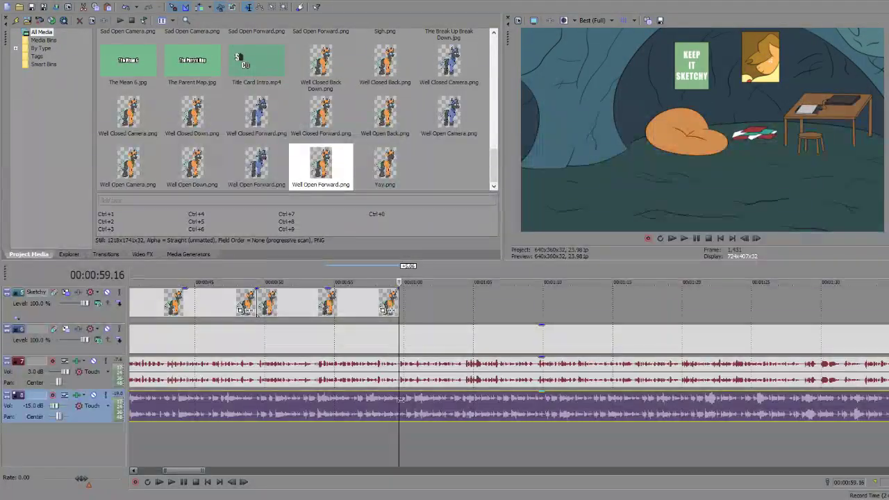
pyautogui.press('s')
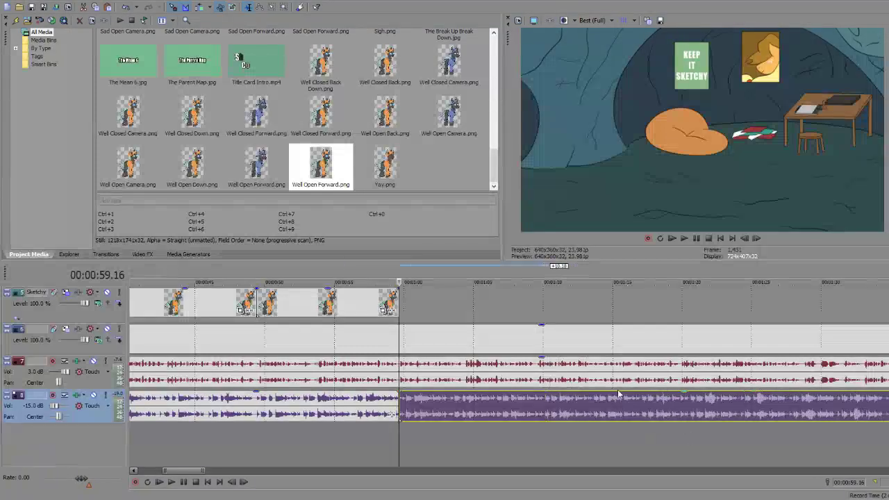
pyautogui.moveTo(617, 394); pyautogui.dragTo(799, 394)
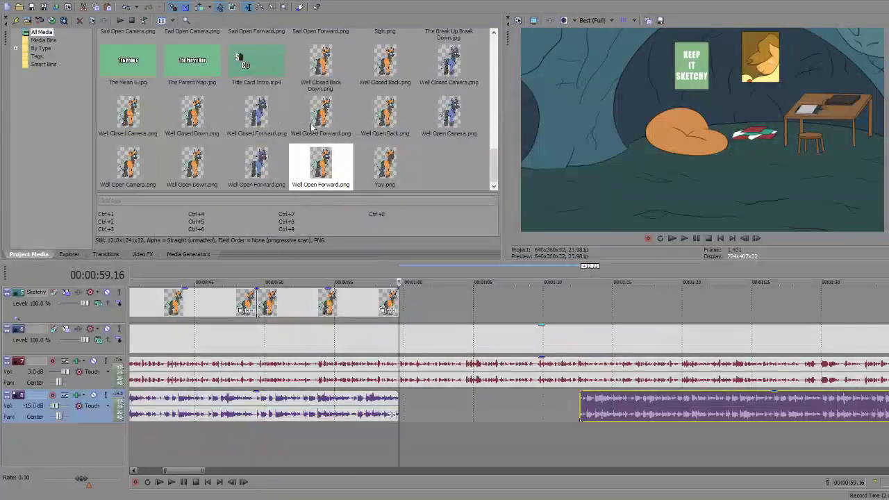
# Step: Add New Canvas.jpg to the visuals track at 00:00:59.16 and extend it to end at about 00:01:13
pyautogui.scroll(10, 312, 127)
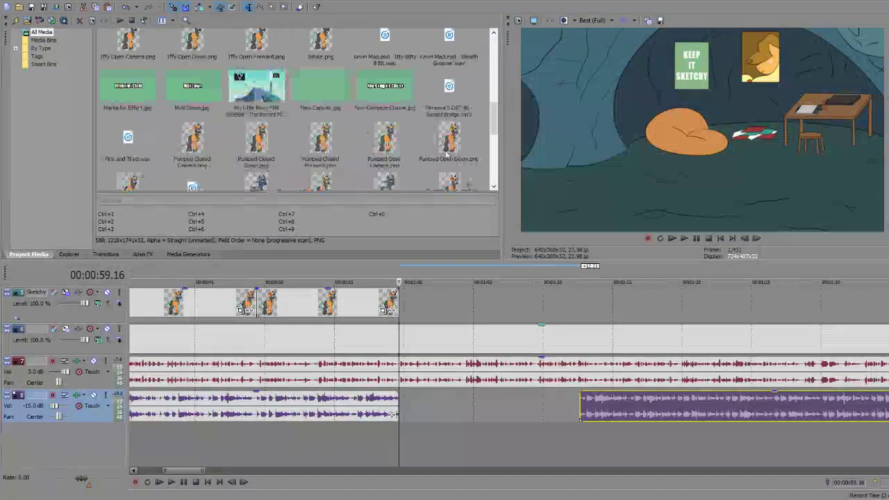
pyautogui.hscroll(-2, 642, 350)
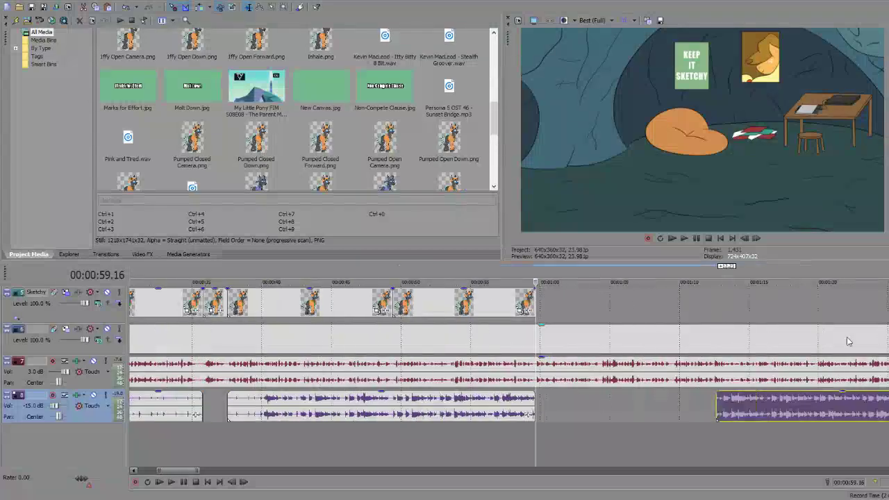
pyautogui.scroll(2, 847, 341)
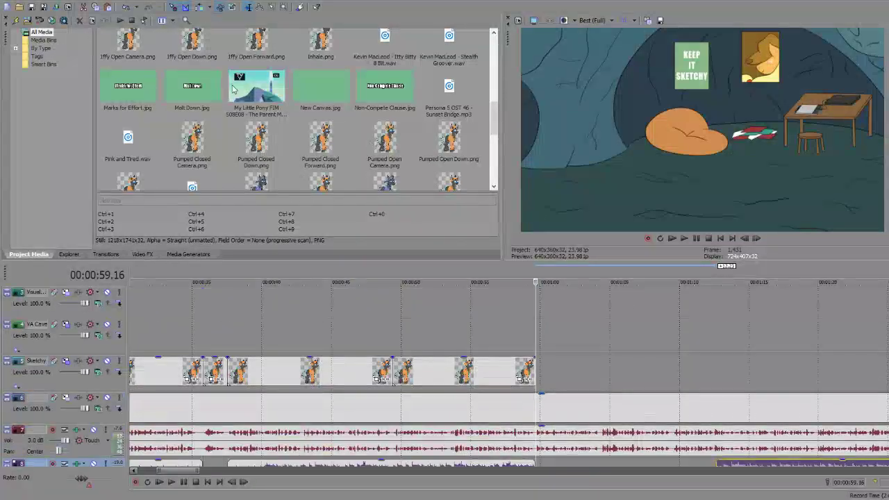
pyautogui.moveTo(321, 86); pyautogui.dragTo(538, 299)
pyautogui.scroll(1, 861, 312)
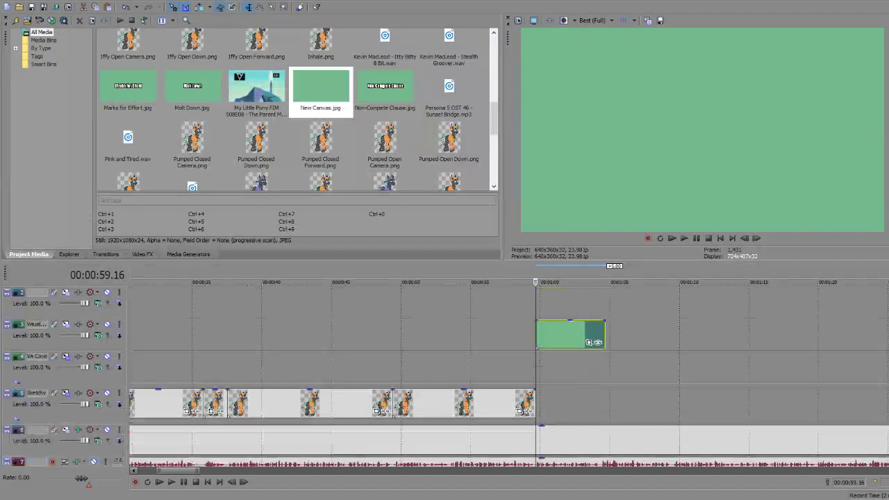
pyautogui.scroll(1, 508, 376)
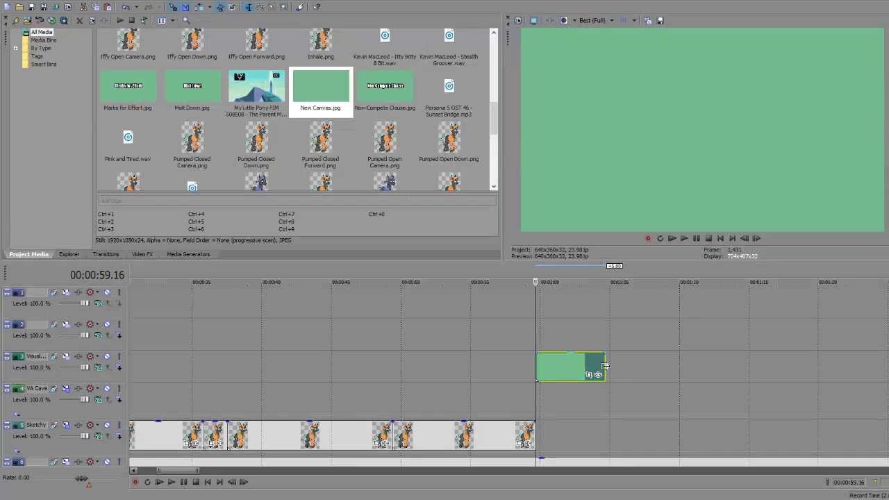
pyautogui.moveTo(605, 366); pyautogui.dragTo(722, 370)
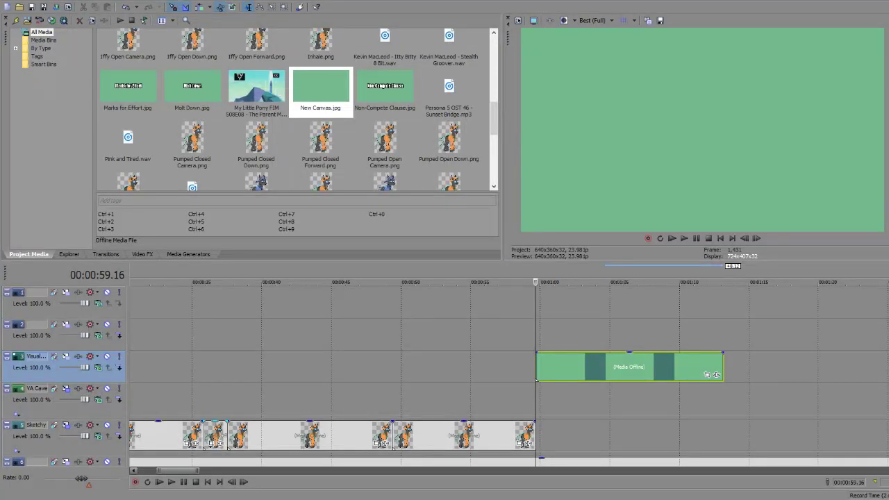
# Step: Add the Stellar Flare image on track 2 and the Windy Whistles image on track 1, both starting at 00:00:59.16 above the green canvas
pyautogui.click(143, 143)
pyautogui.scroll(-4, 267, 123)
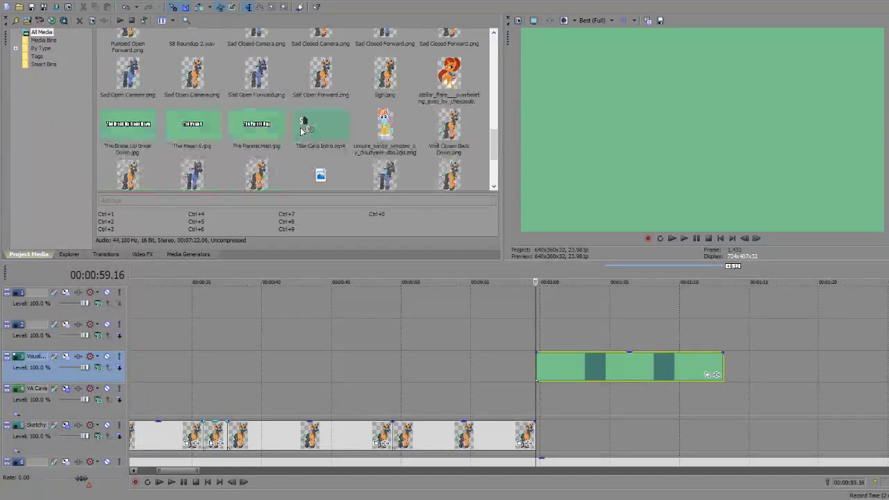
pyautogui.moveTo(449, 77); pyautogui.dragTo(539, 326)
pyautogui.moveTo(385, 130); pyautogui.dragTo(575, 313)
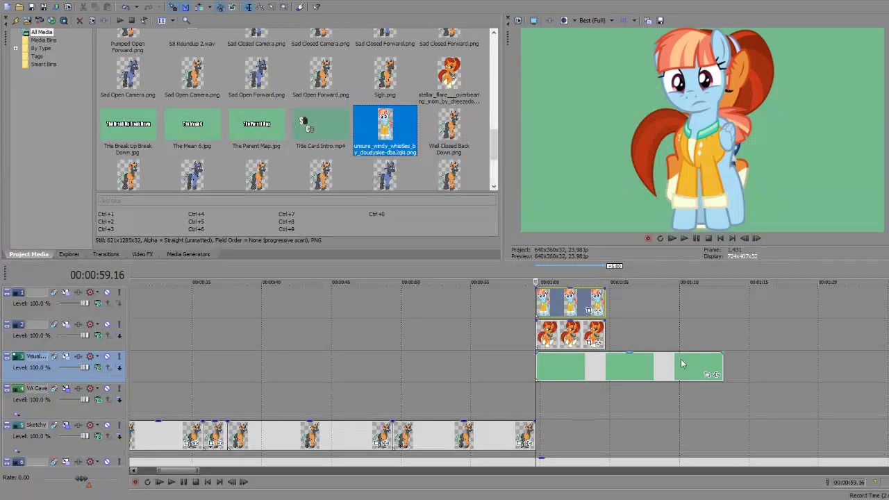
# Step: Reposition Stellar Flare to the left half of the frame and place Windy Whistles, slightly reduced, in the right half
pyautogui.click(565, 335)
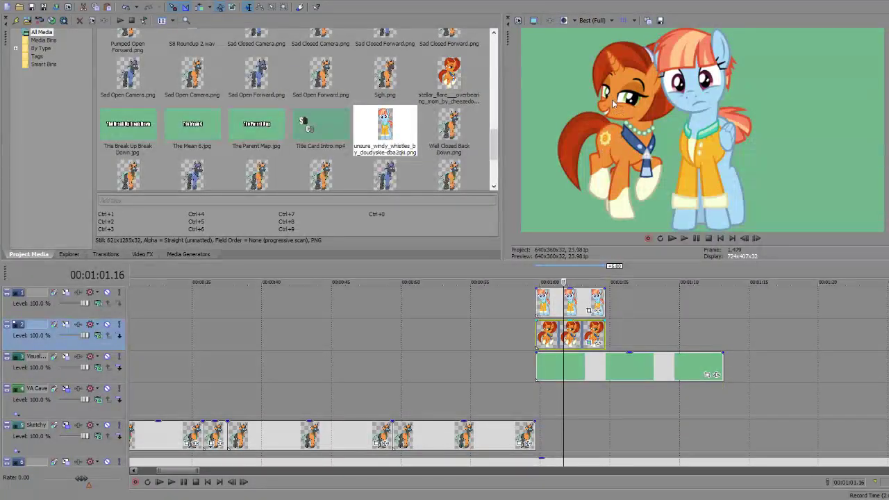
pyautogui.click(569, 304)
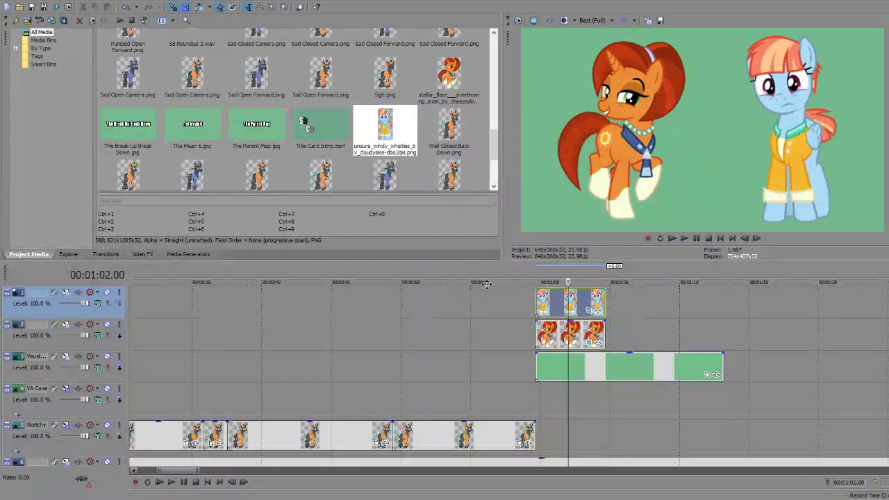
pyautogui.click(669, 334)
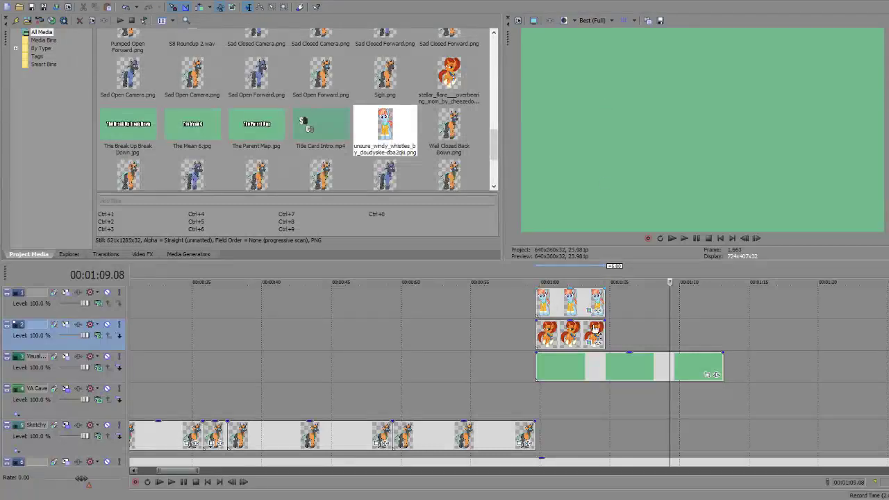
# Step: Play the dialogue over the two character images to find their cue, stopping at 00:01:02.04
pyautogui.click(557, 315)
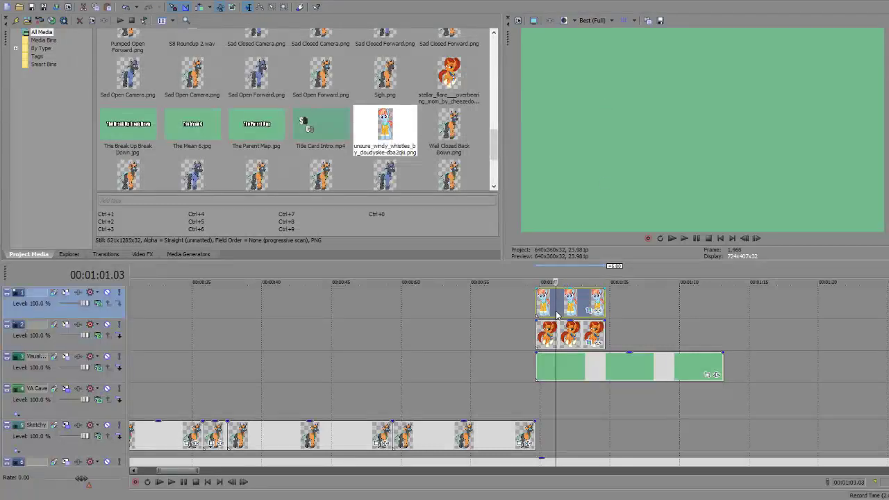
pyautogui.press('space')
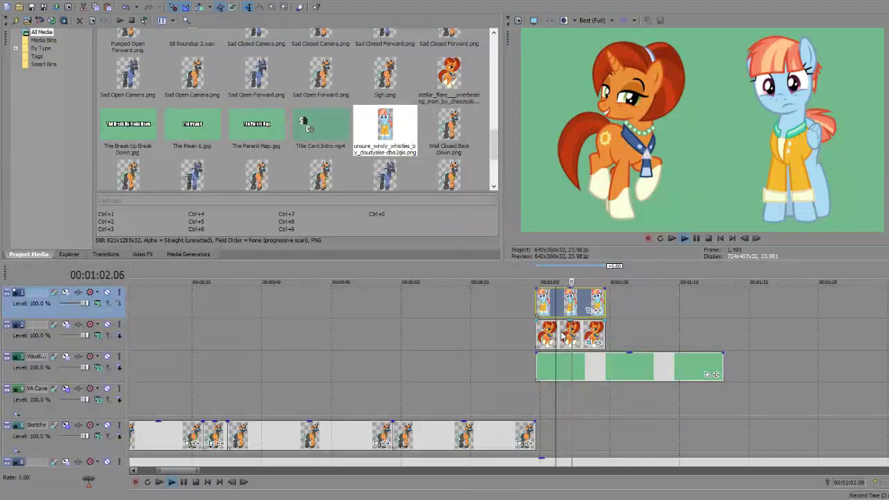
pyautogui.press('space')
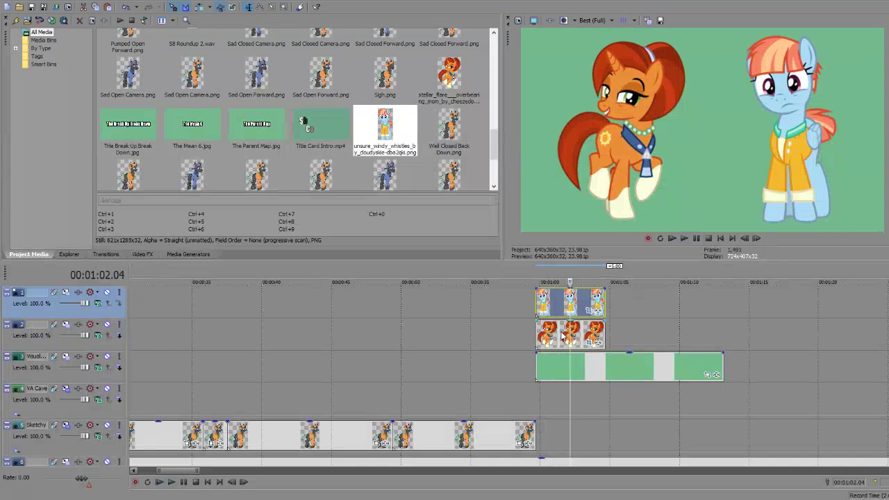
pyautogui.scroll(-1, 562, 336)
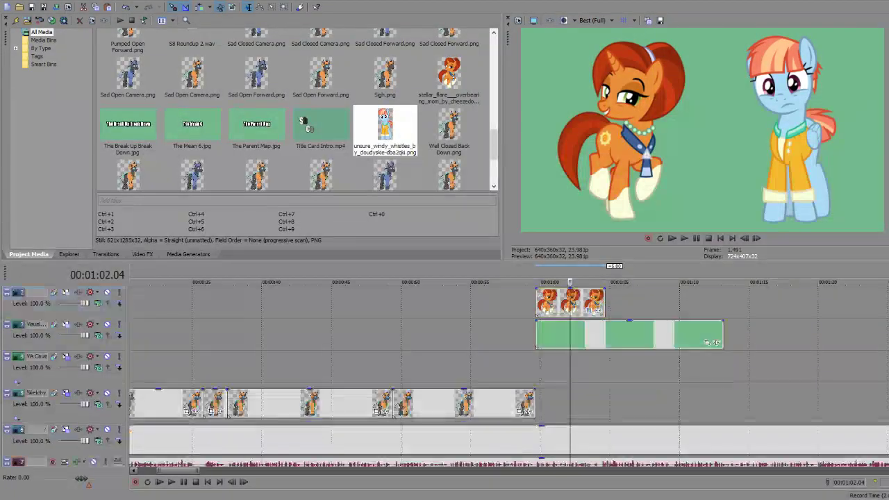
pyautogui.click(547, 311)
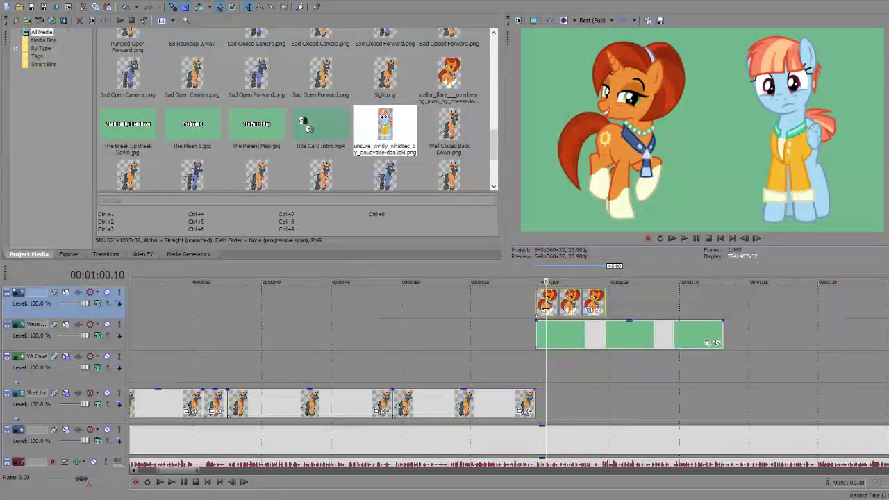
pyautogui.press('space')
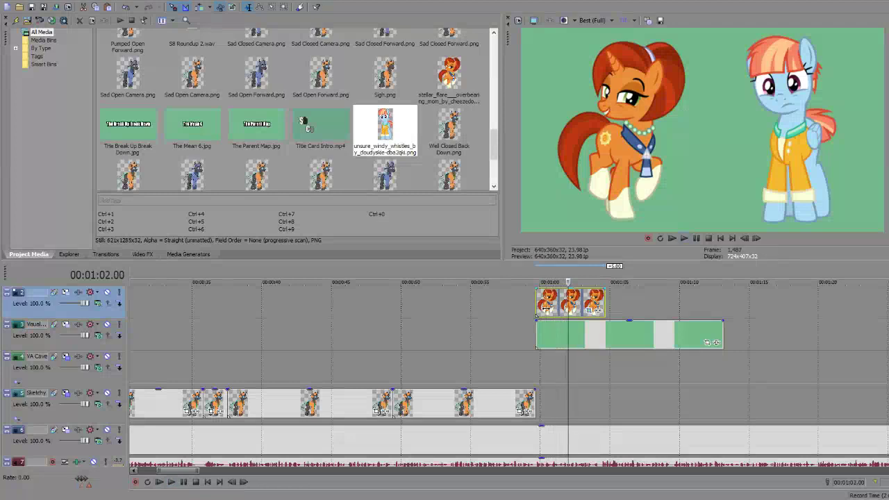
pyautogui.press('Return')
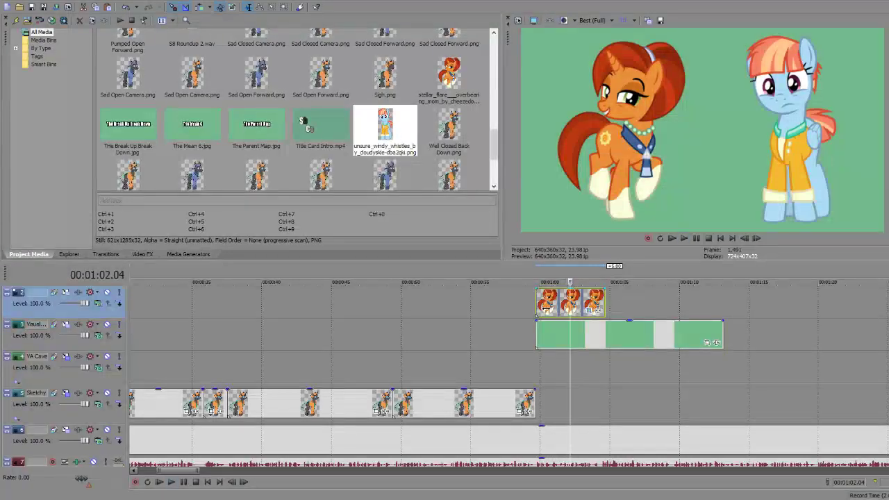
pyautogui.hscroll(2, 686, 346)
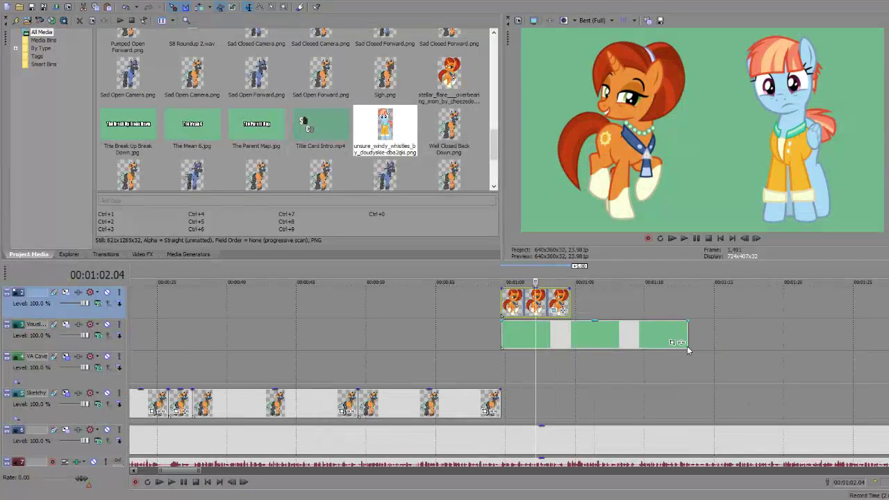
# Step: Shift the start of the Windy Whistles image on track 1 to about 00:01:02.04
pyautogui.scroll(1, 686, 346)
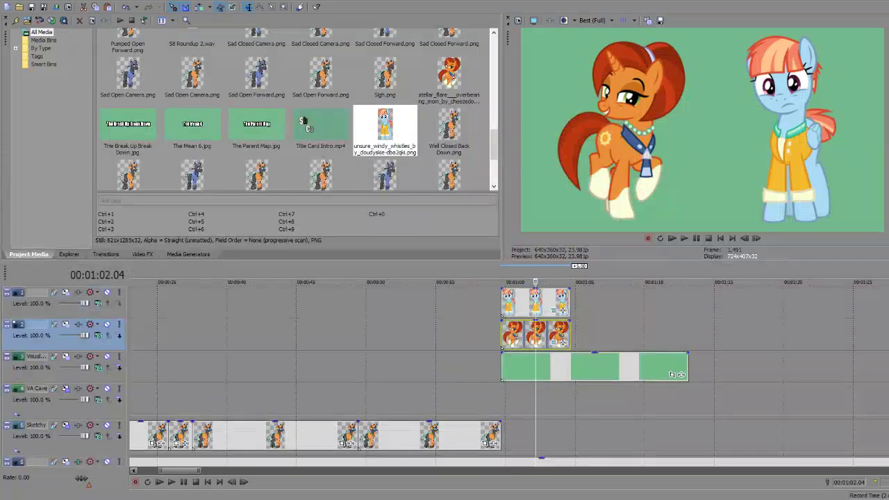
pyautogui.press('Right')
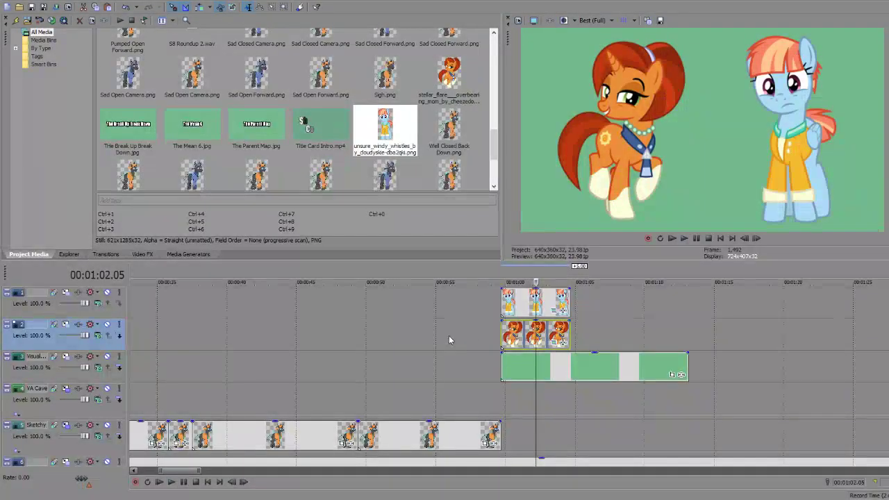
pyautogui.moveTo(541, 305); pyautogui.dragTo(575, 307)
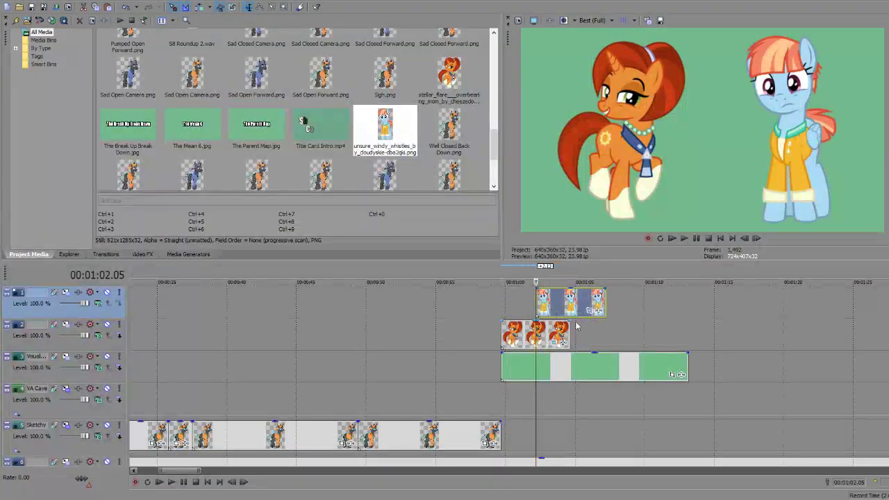
pyautogui.scroll(3, 561, 355)
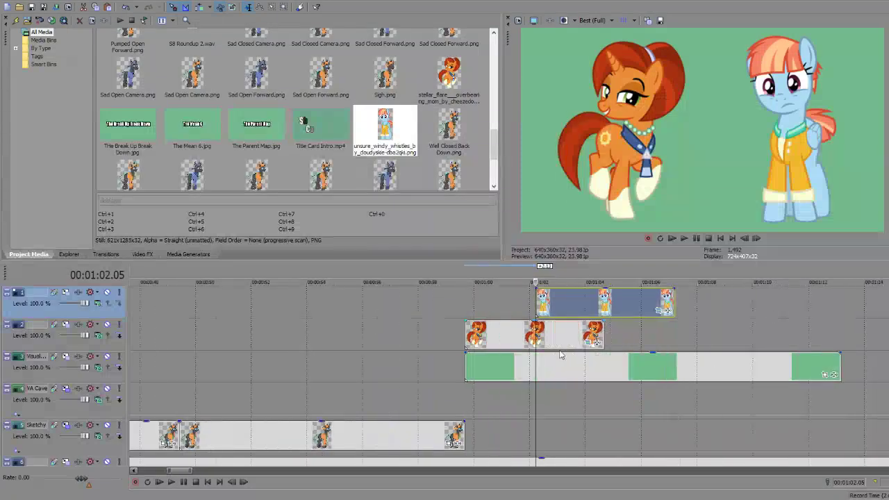
pyautogui.scroll(2, 561, 355)
pyautogui.click(512, 303)
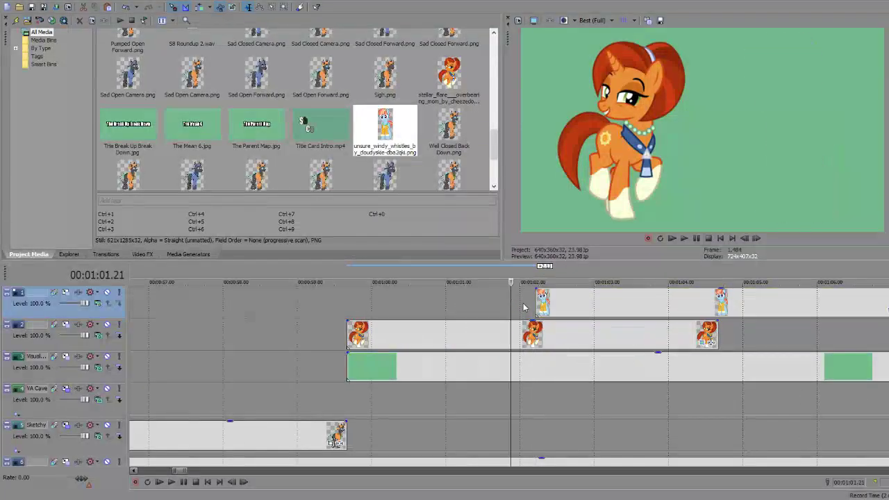
pyautogui.click(523, 308)
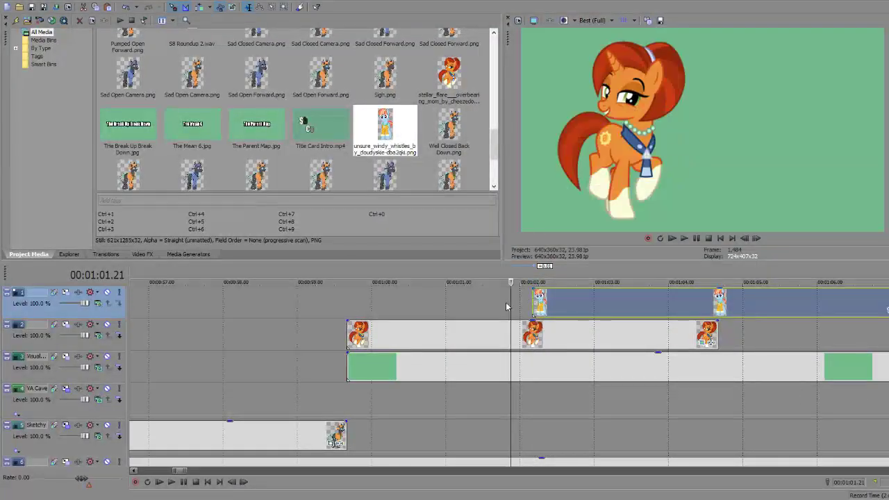
# Step: Play to the end of the parents' dialogue cue and trim both the Stellar Flare and Windy Whistles images to end at 00:01:04.10
pyautogui.click(505, 306)
pyautogui.press('space')
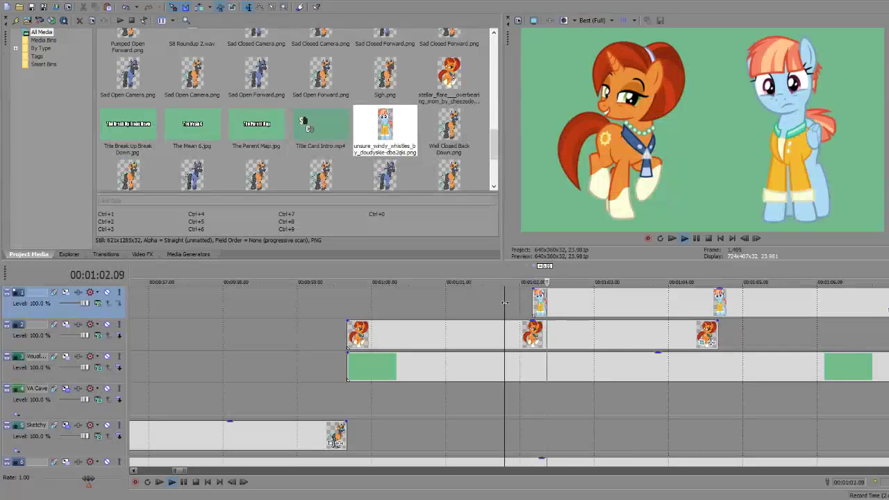
pyautogui.press('Return')
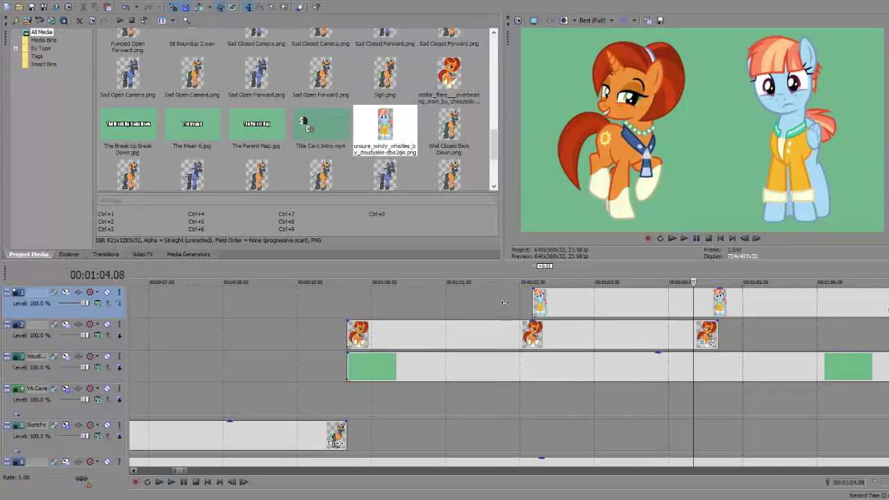
pyautogui.scroll(-5, 715, 361)
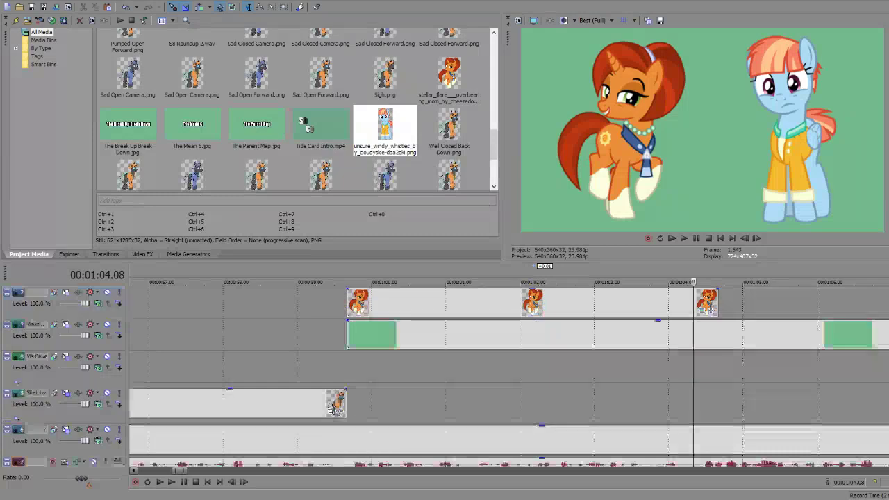
pyautogui.click(699, 406)
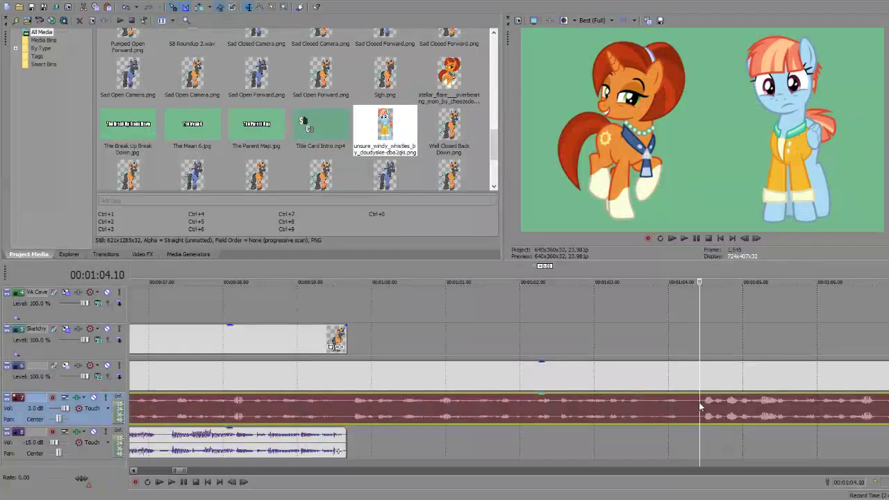
pyautogui.scroll(5, 708, 347)
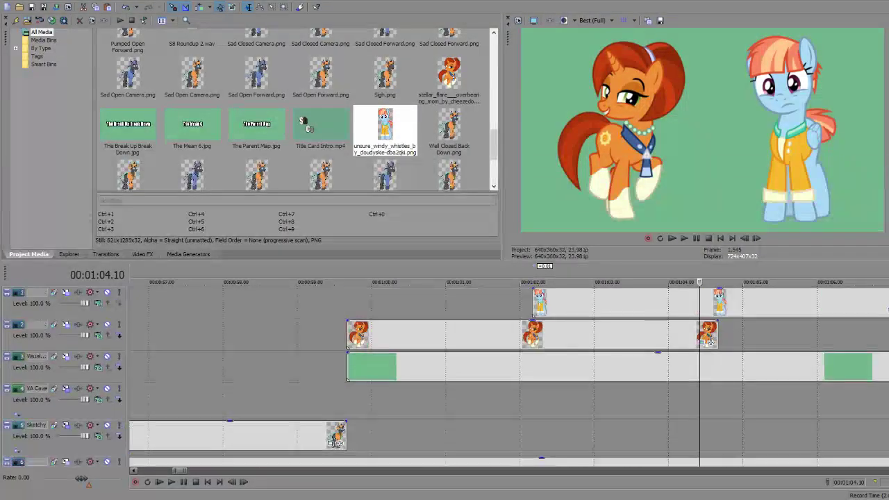
pyautogui.moveTo(715, 332); pyautogui.dragTo(699, 332)
pyautogui.moveTo(834, 302); pyautogui.dragTo(699, 302)
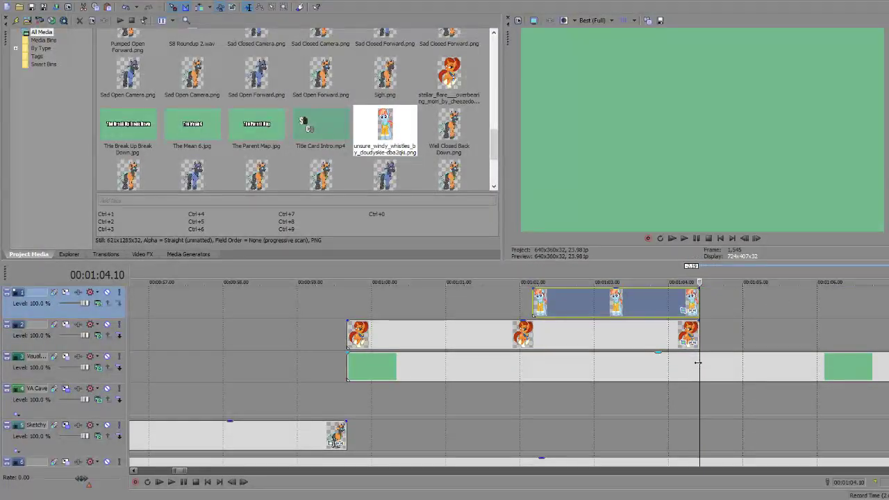
# Step: Split the green canvas at 00:01:04.10, delete the part after it, and play back the insert from 00:01:01.23
pyautogui.click(699, 368)
pyautogui.press('s')
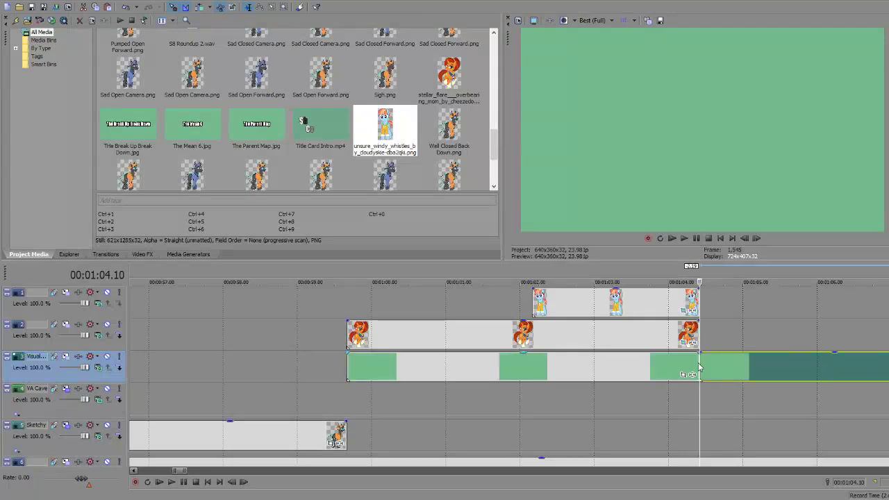
pyautogui.click(719, 361)
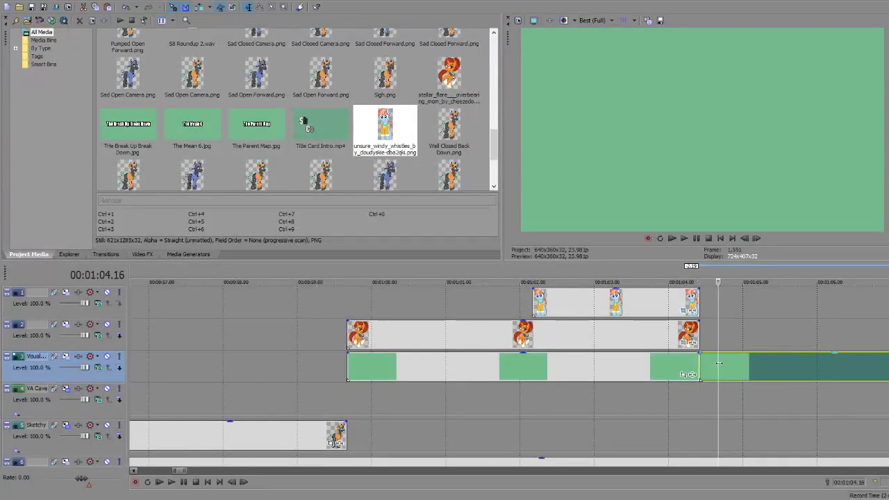
pyautogui.press('Delete')
pyautogui.scroll(-2, 709, 396)
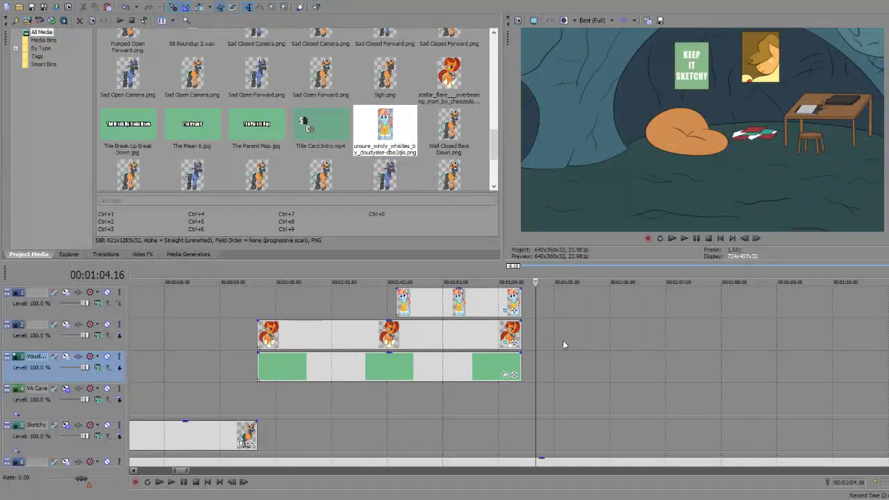
pyautogui.click(385, 336)
pyautogui.press('space')
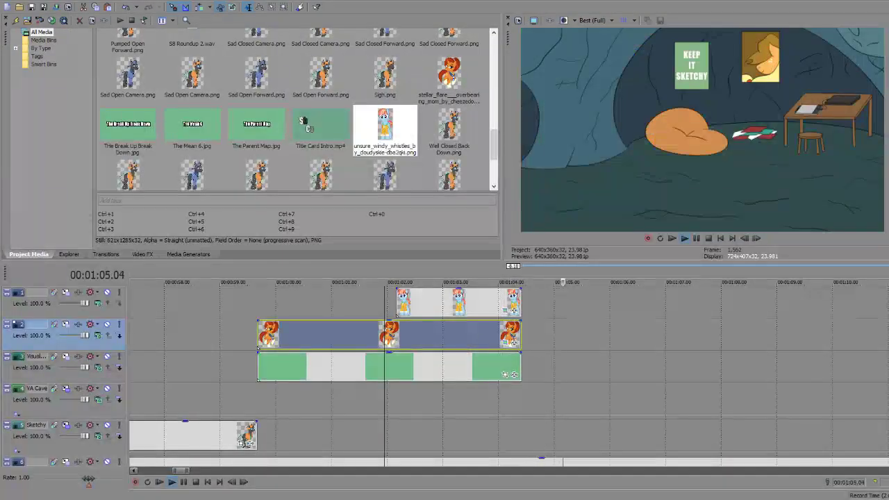
pyautogui.press('space')
# Step: Add Well Open Camera.png to the Sketchy track, starting at 00:01:04.10 where the green canvas ends
pyautogui.scroll(-1, 444, 375)
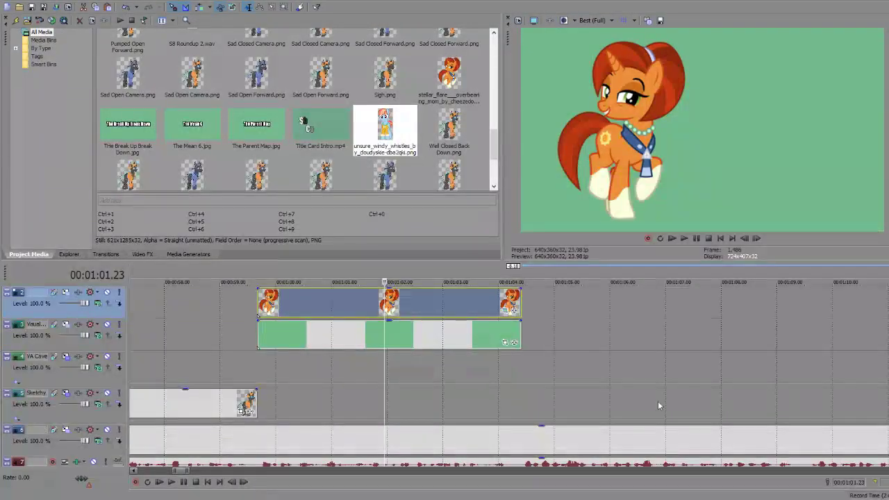
pyautogui.click(224, 402)
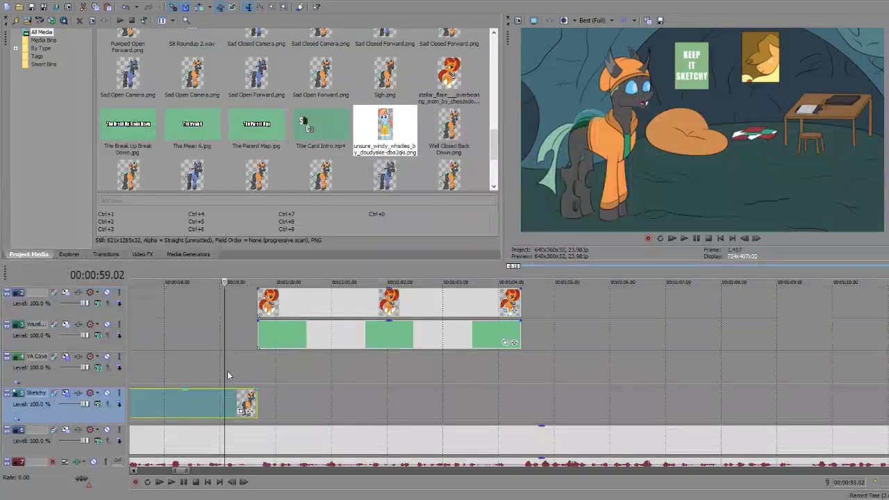
pyautogui.scroll(-2, 463, 119)
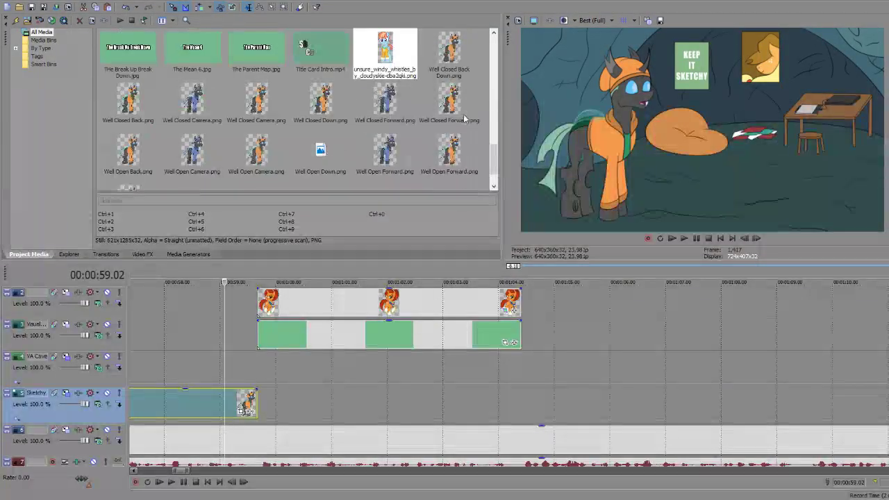
pyautogui.click(129, 149)
pyautogui.click(271, 152)
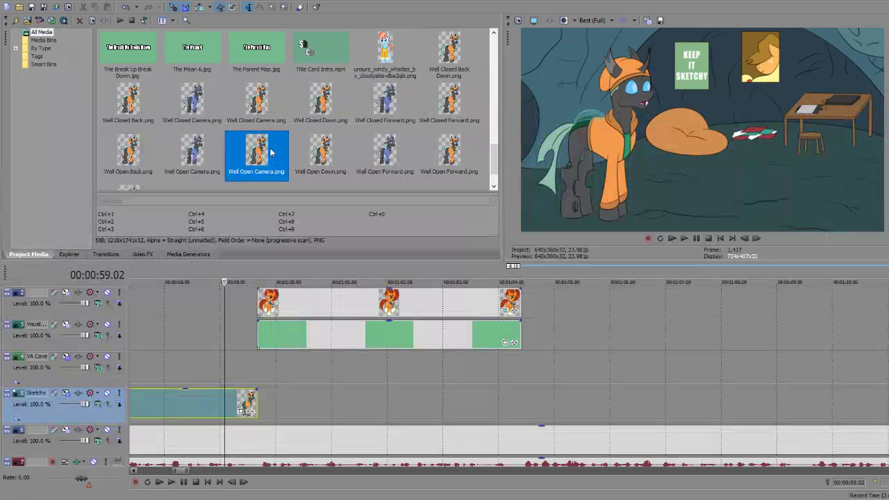
pyautogui.moveTo(271, 151); pyautogui.dragTo(531, 408)
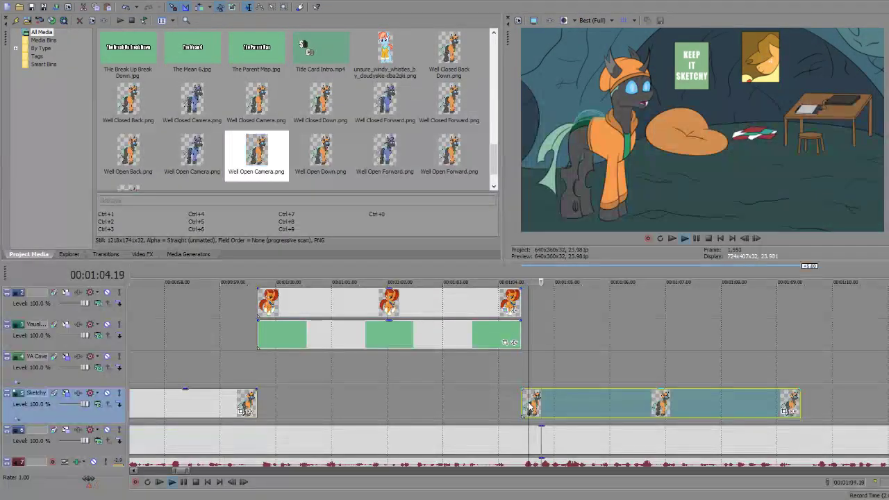
# Step: Play the dialogue over the start of the Well Open Camera clip, stepping the cursor back to 00:01:04.15 to hear it again
pyautogui.press('space')
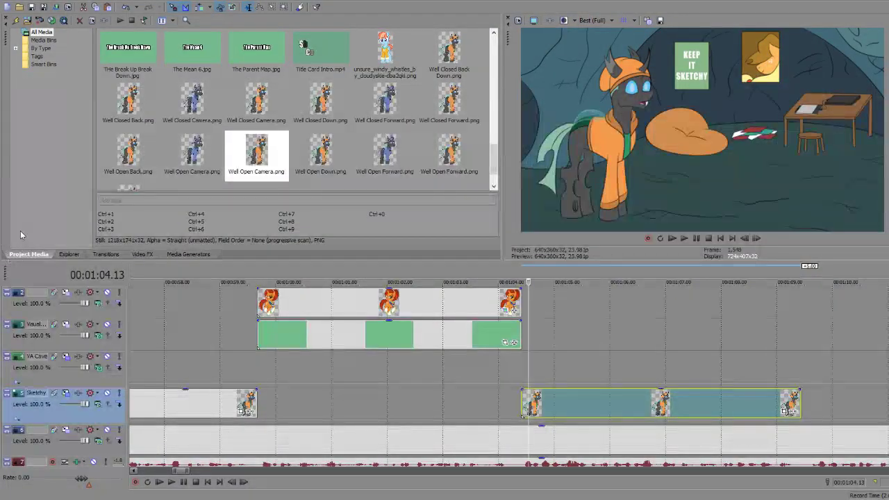
pyautogui.click(553, 399)
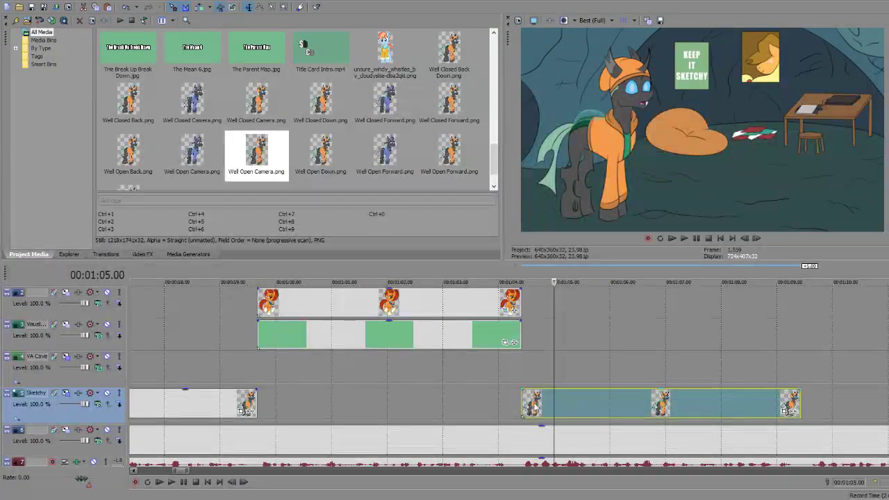
pyautogui.press('Left')
pyautogui.press('Left')
pyautogui.press('Left')
pyautogui.press('Left')
pyautogui.press('Left')
pyautogui.press('Left')
pyautogui.press('Left')
pyautogui.press('Left')
pyautogui.press('Left')
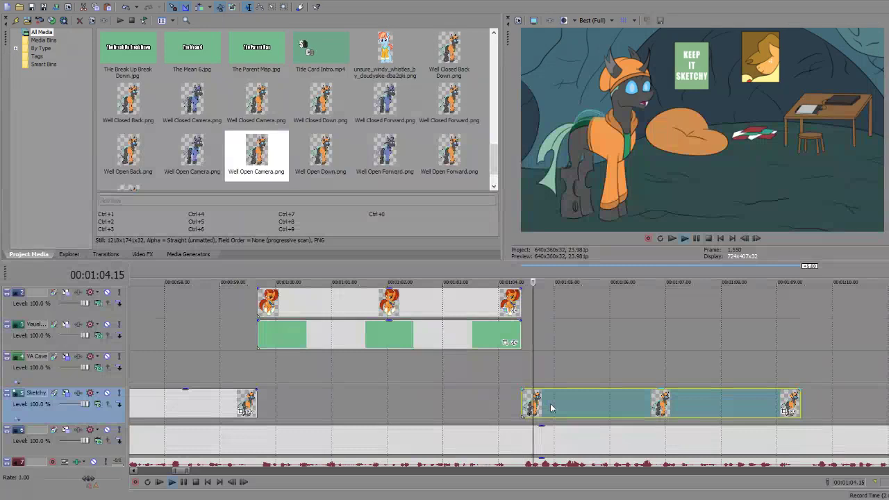
pyautogui.press('space')
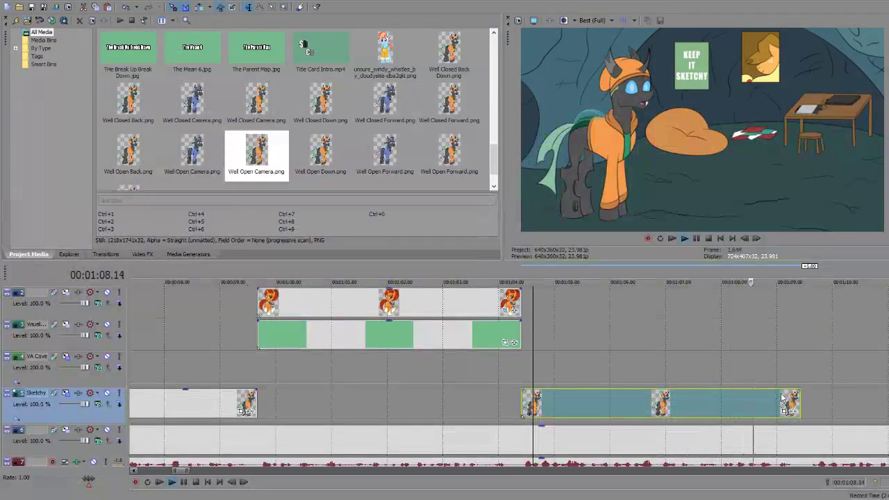
pyautogui.press('space')
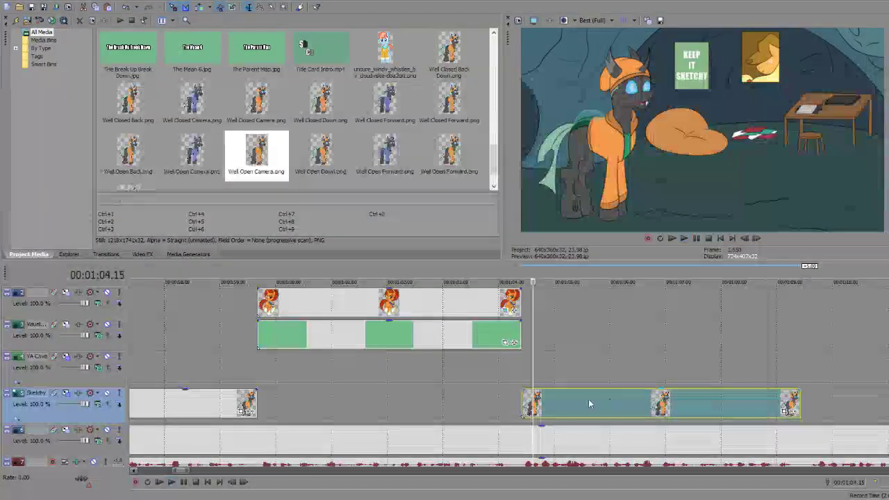
# Step: Play on to the next pose cue and trim the Well Open Camera clip to end at 00:01:08.00
pyautogui.click(589, 404)
pyautogui.press('space')
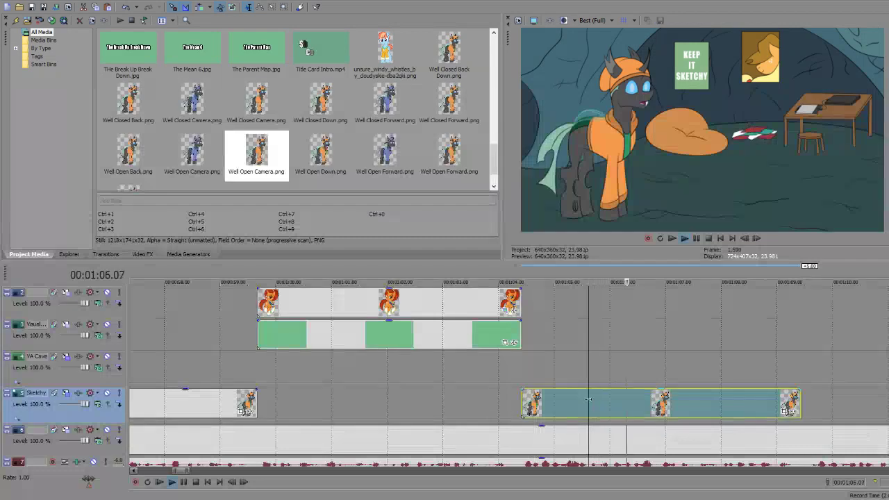
pyautogui.press('Return')
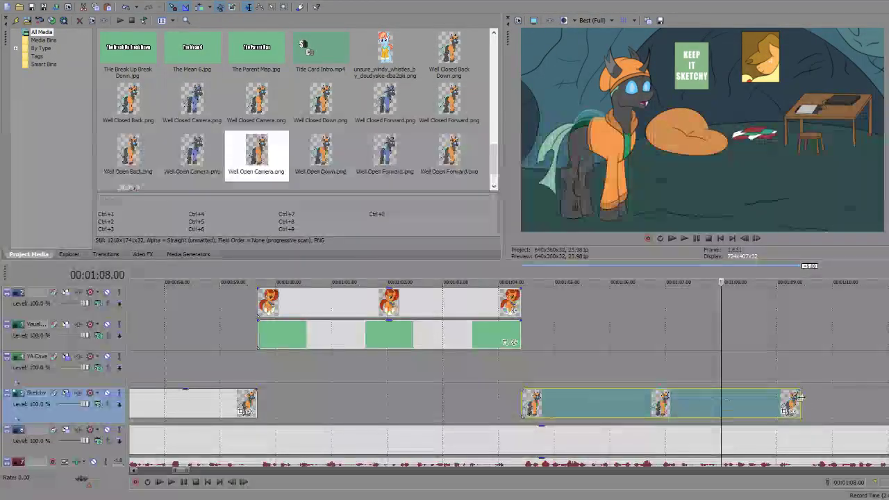
pyautogui.moveTo(799, 408); pyautogui.dragTo(722, 410)
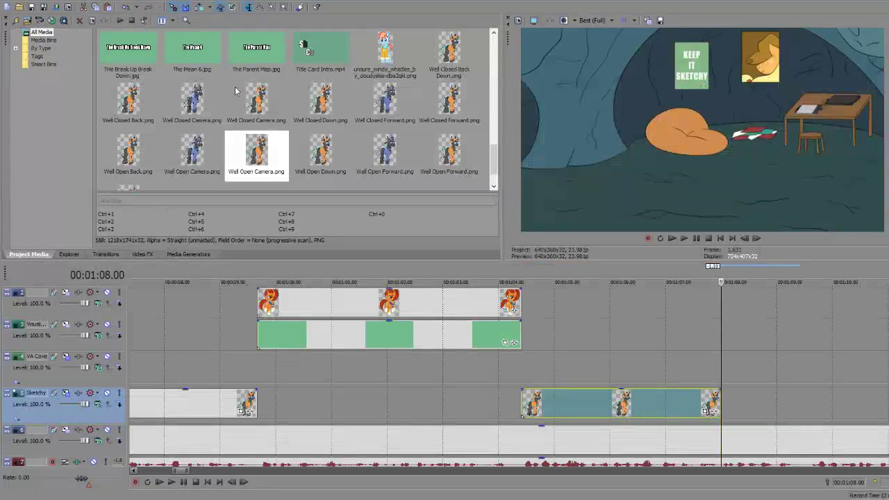
# Step: Add Iffy Open Camera.png to the Sketchy track at 00:01:08.00 and play the dialogue over it
pyautogui.scroll(8, 337, 101)
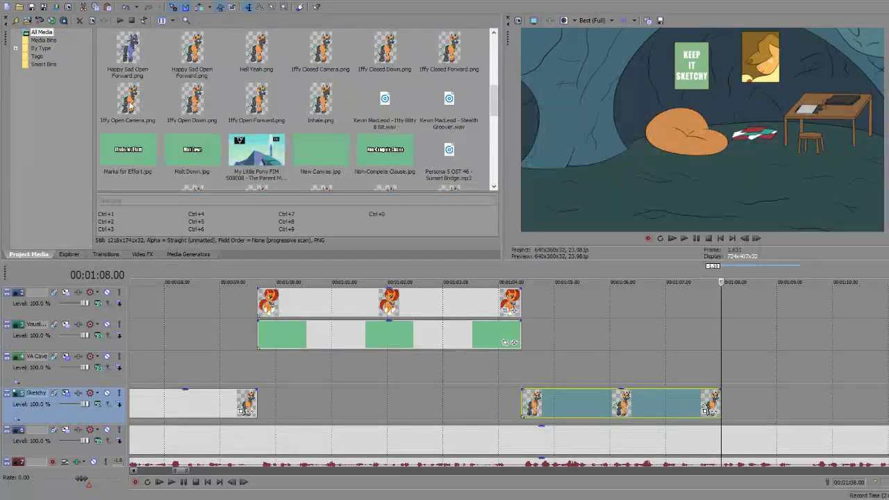
pyautogui.moveTo(129, 104)
pyautogui.mouseDown()
pyautogui.moveTo(700, 350)
pyautogui.moveTo(729, 410)
pyautogui.mouseUp()
pyautogui.press('space')
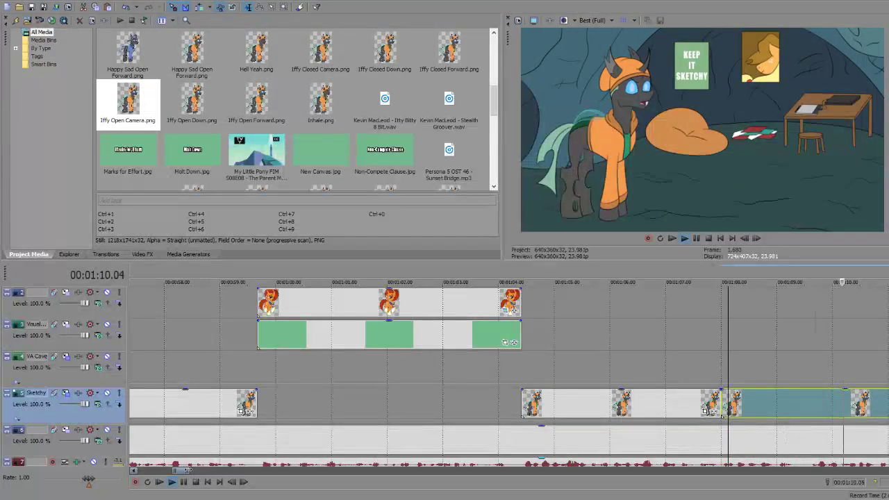
pyautogui.scroll(-3, 722, 415)
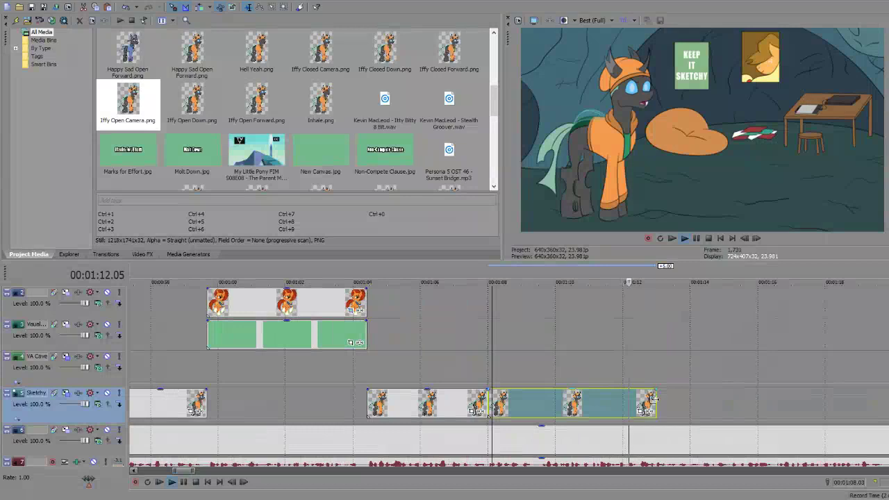
pyautogui.press('space')
# Step: Move the later music clip on track 8 earlier so it starts at 00:01:04.10, aligned with the Well Open Camera clip
pyautogui.click(528, 406)
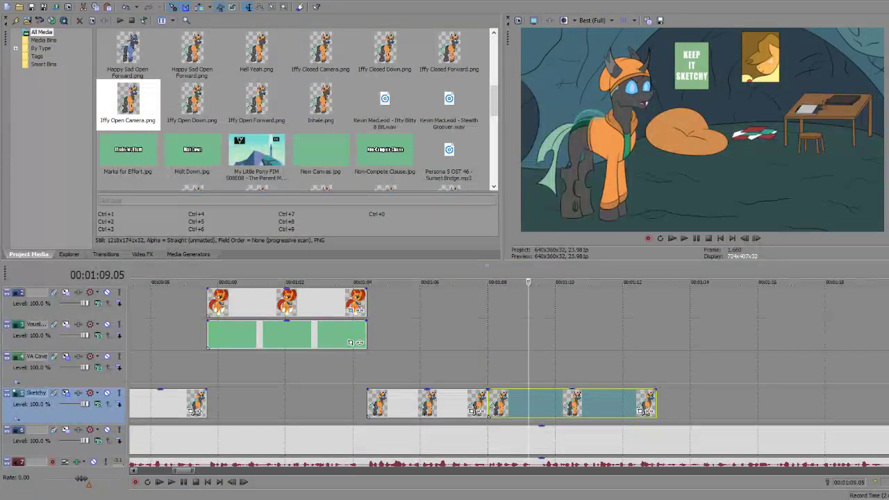
pyautogui.scroll(-3, 488, 415)
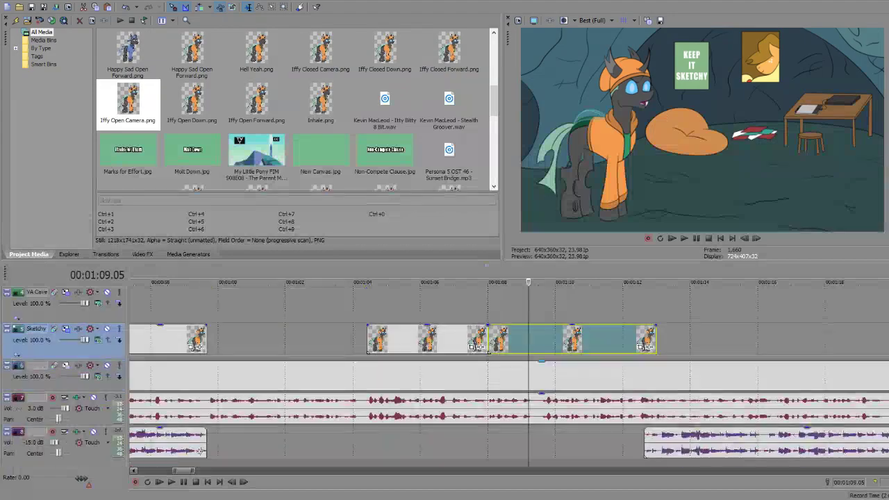
pyautogui.moveTo(661, 442); pyautogui.dragTo(384, 442)
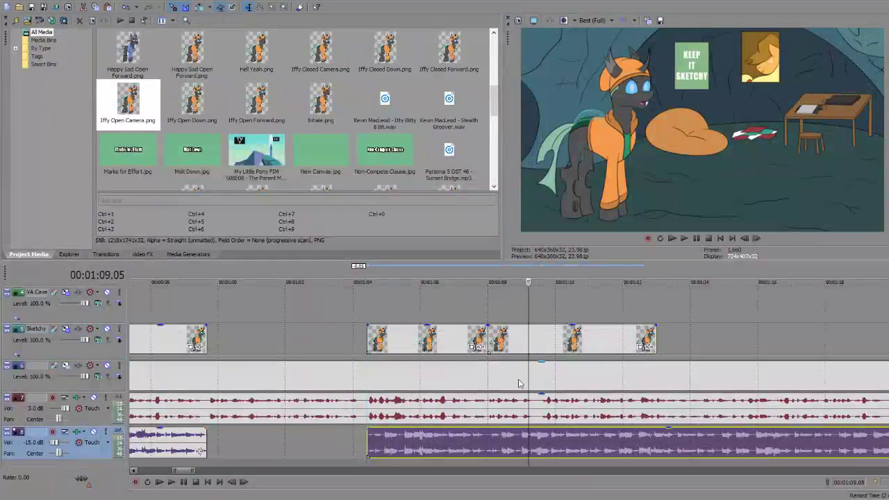
# Step: Replay the dialogue over the Iffy Open Camera clip and trim the clip to end at 00:01:09.13
pyautogui.click(569, 340)
pyautogui.press('space')
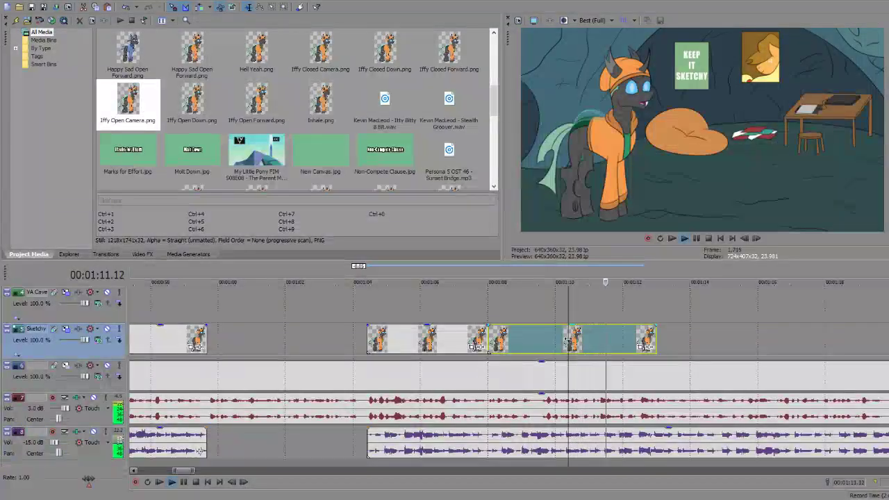
pyautogui.press('space')
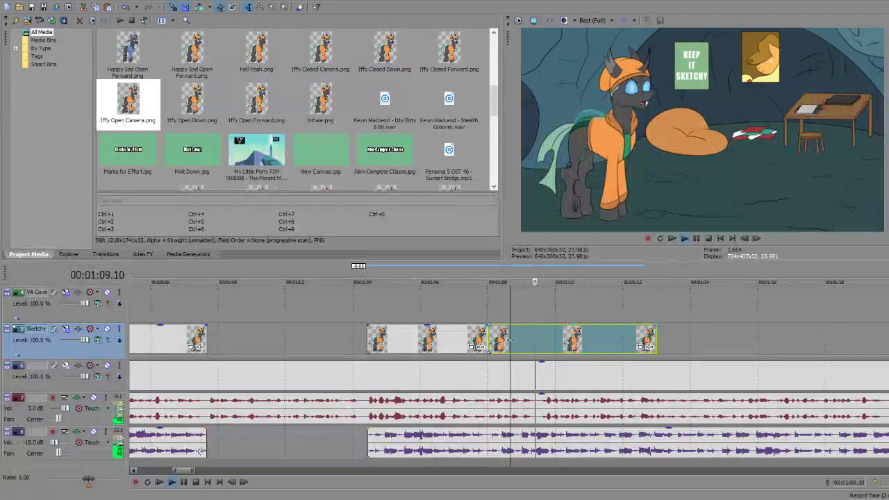
pyautogui.press('Return')
pyautogui.press('Return')
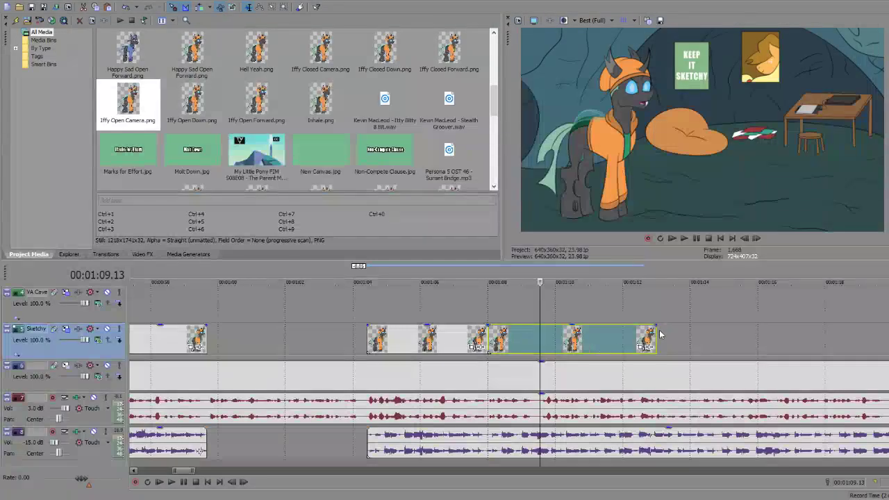
pyautogui.moveTo(655, 340); pyautogui.dragTo(540, 345)
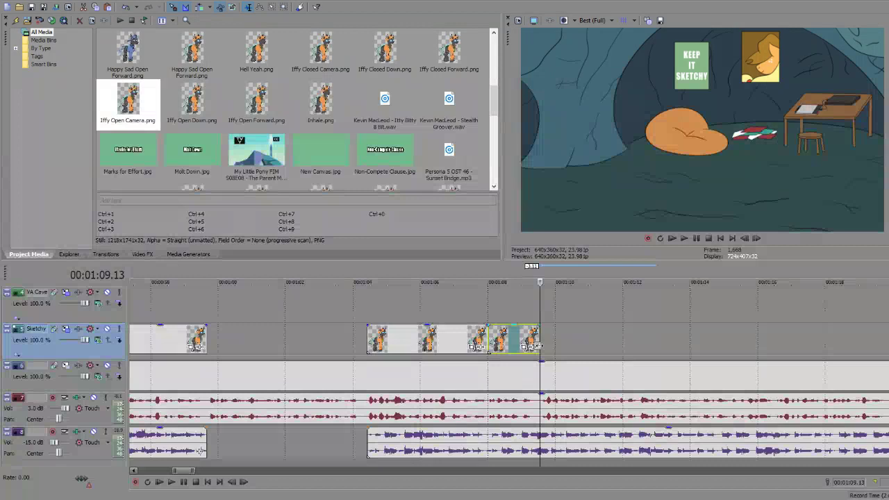
# Step: Add Well Open Forward.png to the Sketchy track at 00:01:09.13 and play the dialogue over it
pyautogui.click(498, 345)
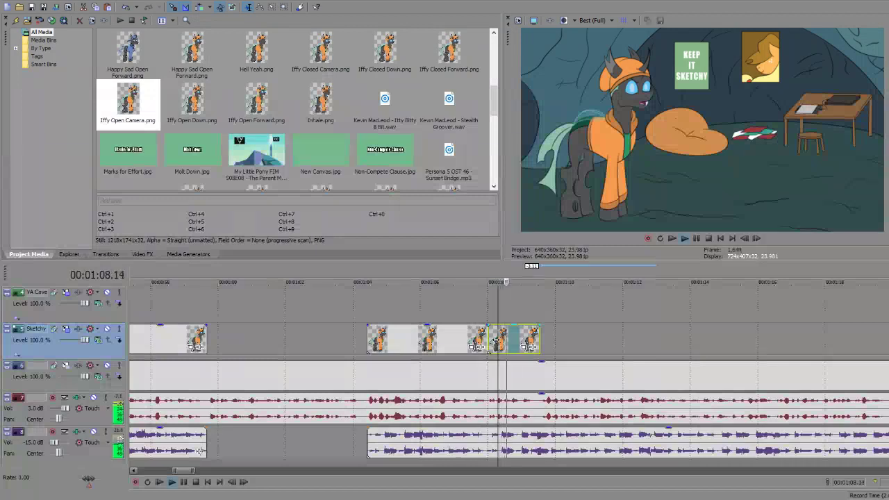
pyautogui.press('space')
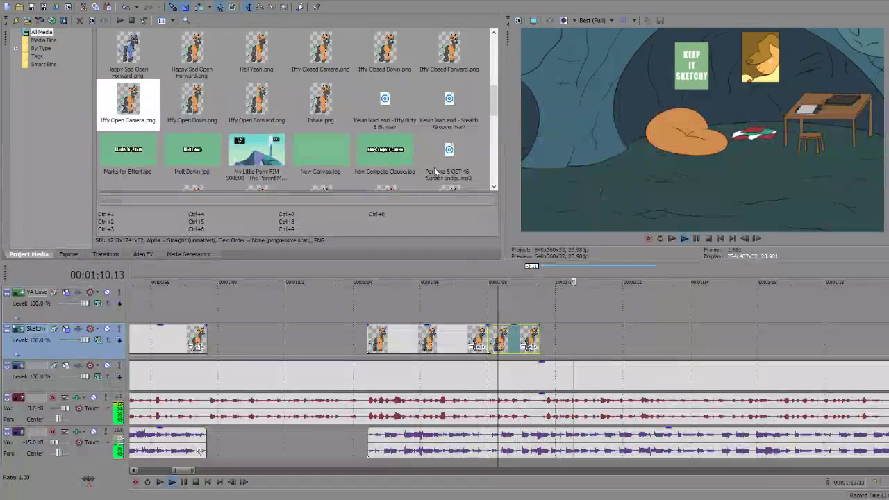
pyautogui.press('space')
pyautogui.scroll(2, 403, 153)
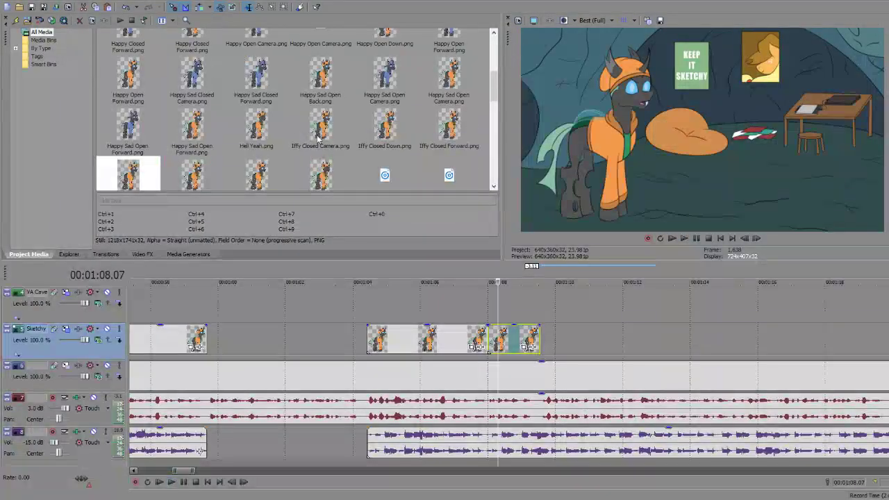
pyautogui.moveTo(318, 139); pyautogui.dragTo(336, 133)
pyautogui.scroll(-2, 253, 107)
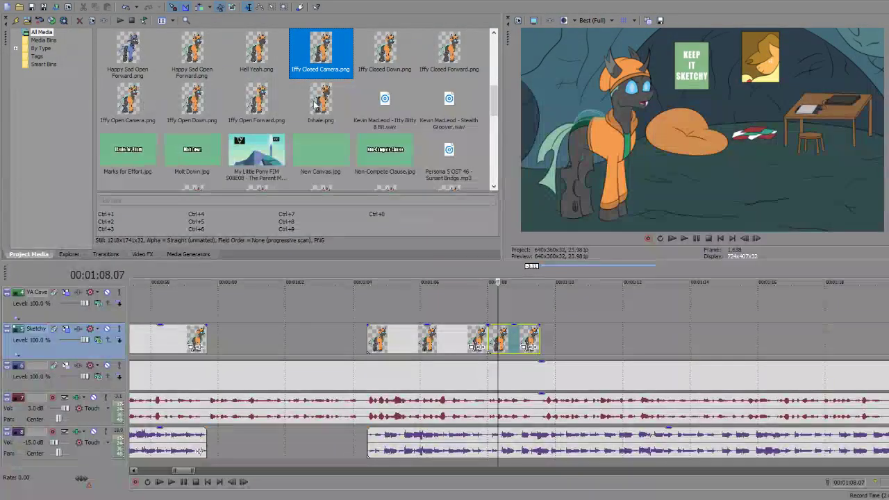
pyautogui.scroll(-5, 289, 115)
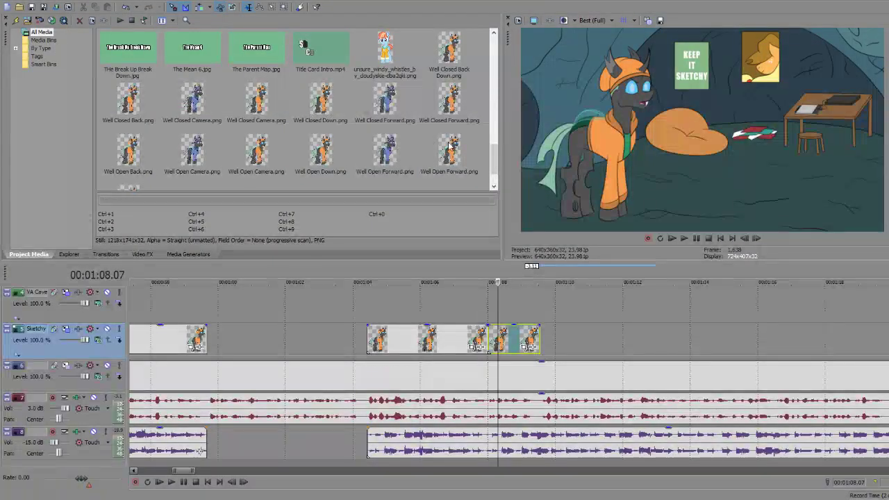
pyautogui.moveTo(448, 149)
pyautogui.mouseDown()
pyautogui.moveTo(555, 315)
pyautogui.moveTo(548, 343)
pyautogui.moveTo(554, 332)
pyautogui.mouseUp()
pyautogui.press('space')
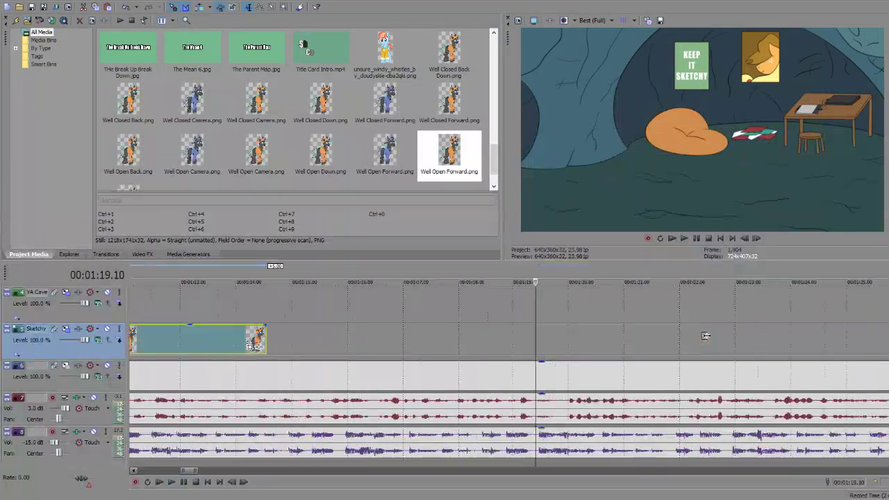
# Step: Replay the dialogue past the Well Open Forward clip and extend the clip to end at 00:01:16.12
pyautogui.click(258, 340)
pyautogui.press('space')
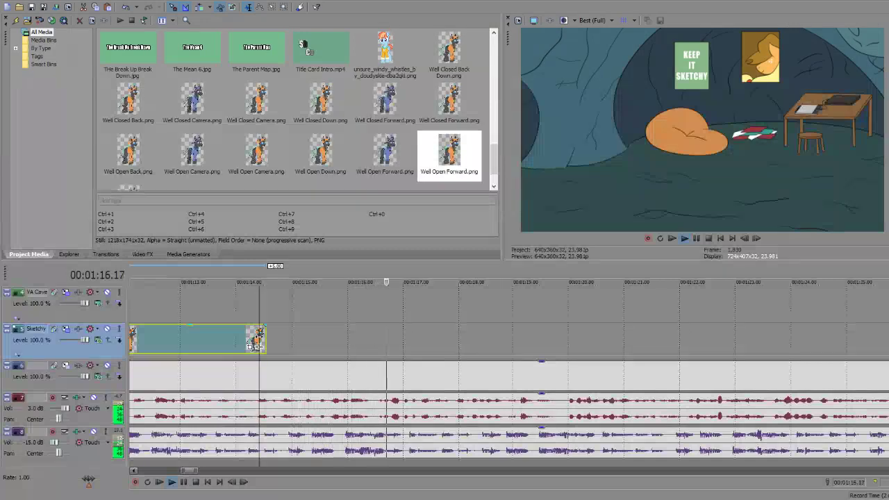
pyautogui.press('Return')
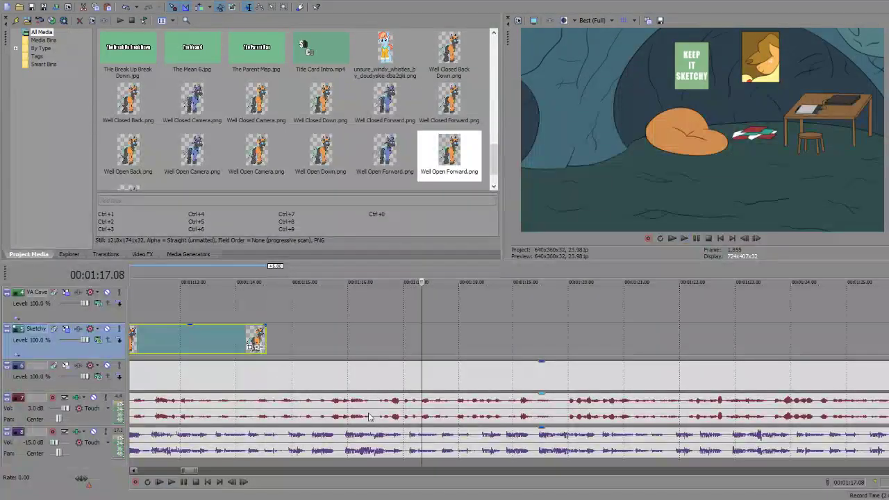
pyautogui.click(345, 402)
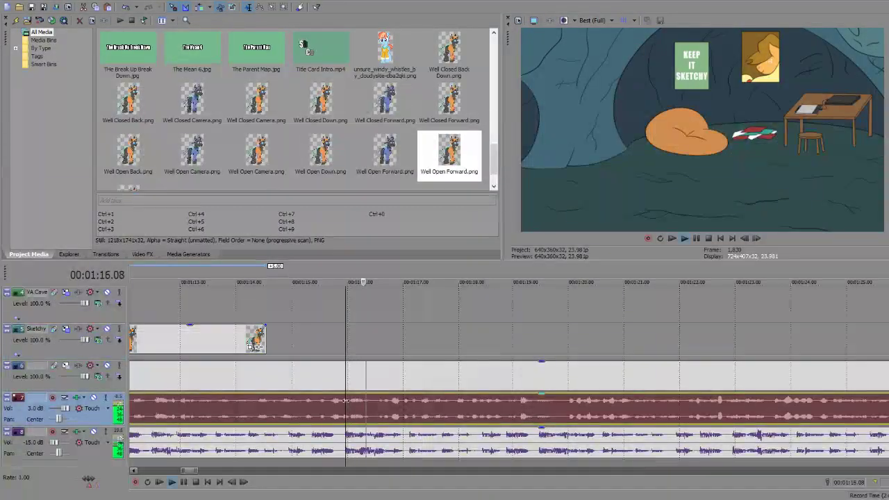
pyautogui.press('Return')
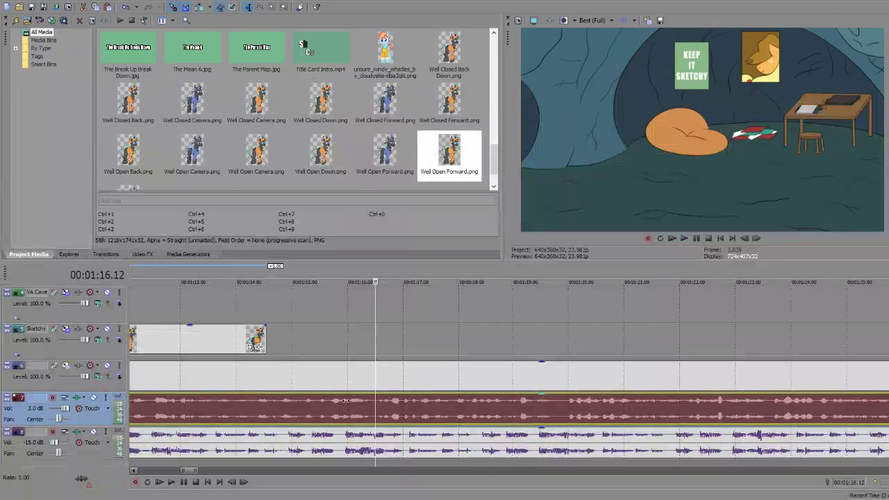
pyautogui.moveTo(265, 339); pyautogui.dragTo(375, 339)
# Step: Add Iffy Open Forward.png to the Sketchy track at 00:01:16.12 and play the dialogue over it
pyautogui.scroll(5, 335, 140)
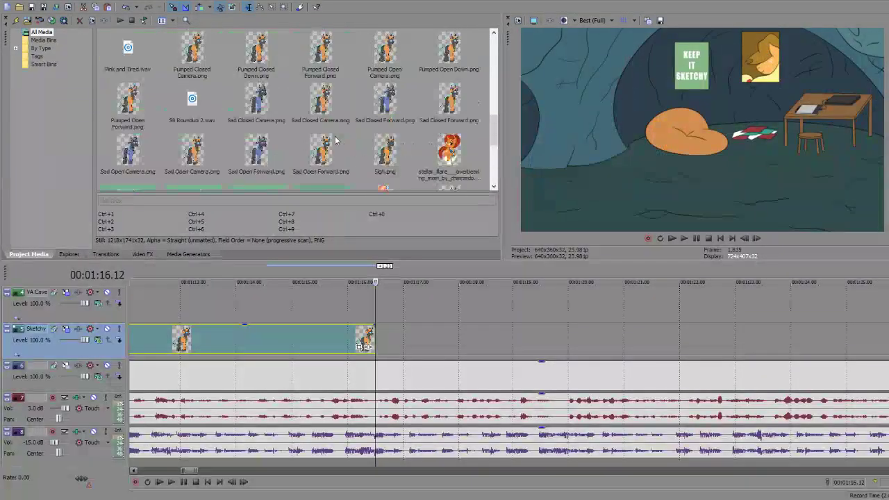
pyautogui.scroll(3, 335, 140)
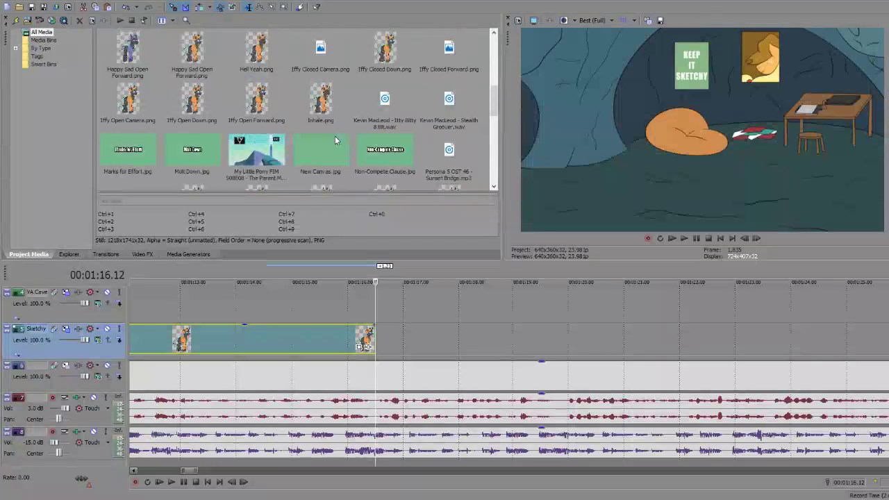
pyautogui.moveTo(257, 101); pyautogui.dragTo(430, 327)
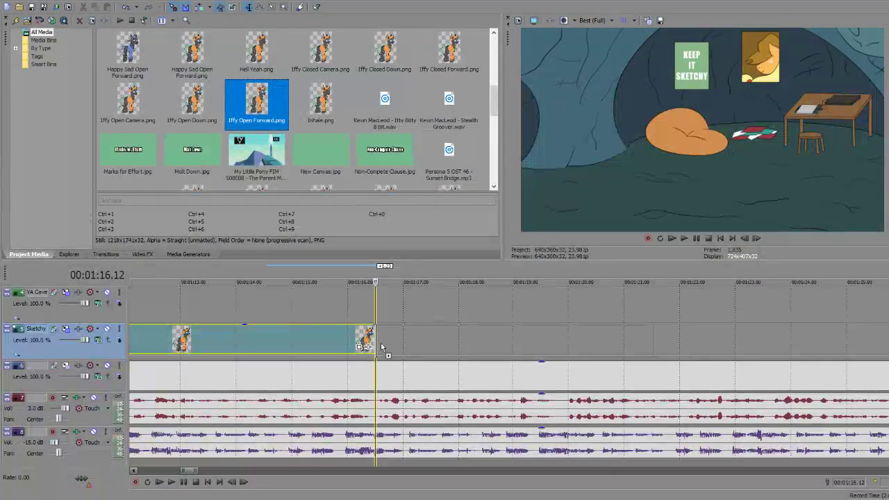
pyautogui.moveTo(381, 347); pyautogui.dragTo(389, 338)
pyautogui.press('space')
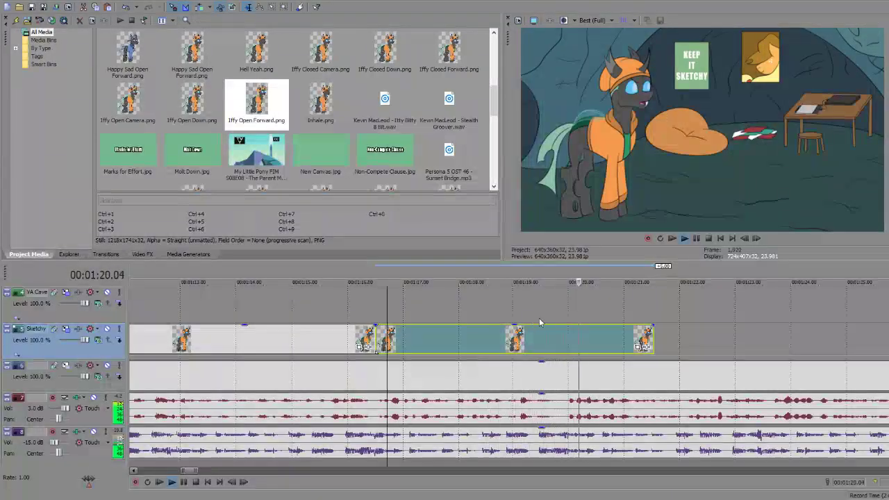
# Step: Replay the dialogue to find the next pose cue and trim the Iffy Open Forward clip to end at 00:01:19.23
pyautogui.click(465, 342)
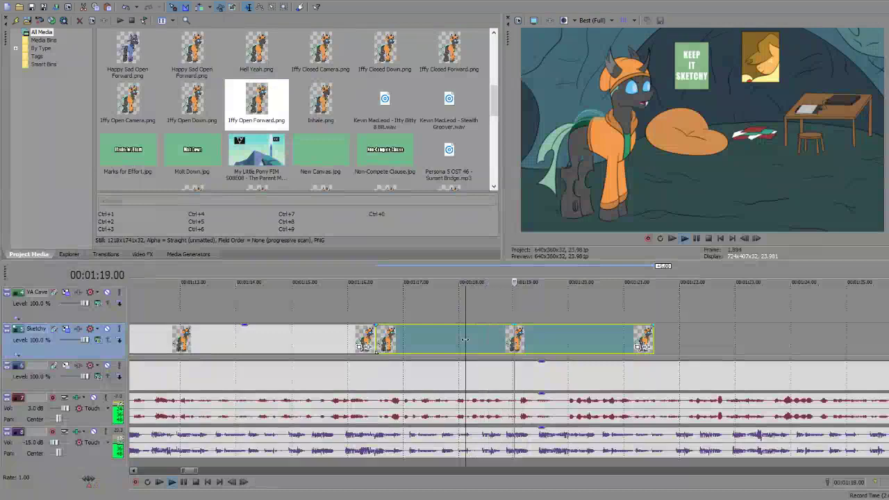
pyautogui.press('Return')
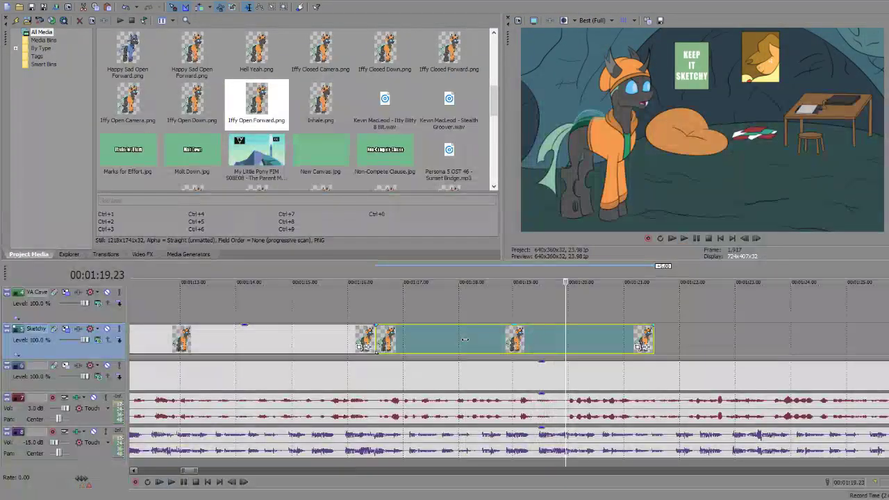
pyautogui.click(487, 336)
pyautogui.press('space')
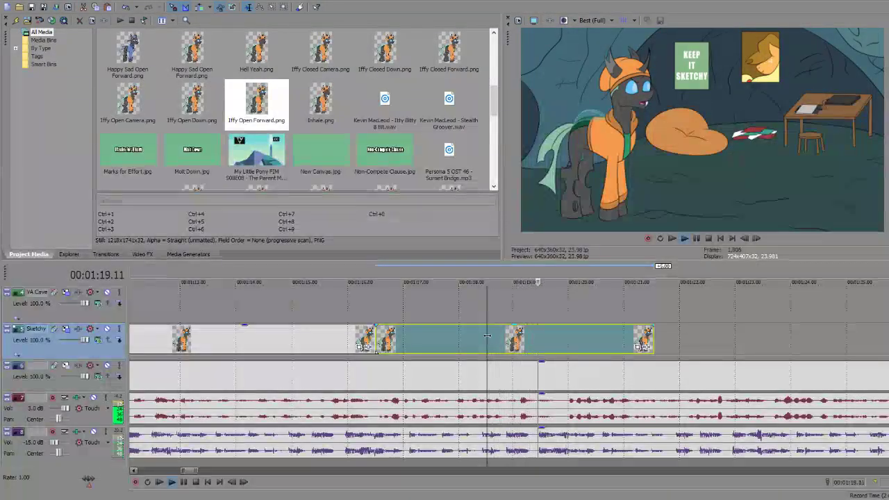
pyautogui.press('Return')
pyautogui.press('Return')
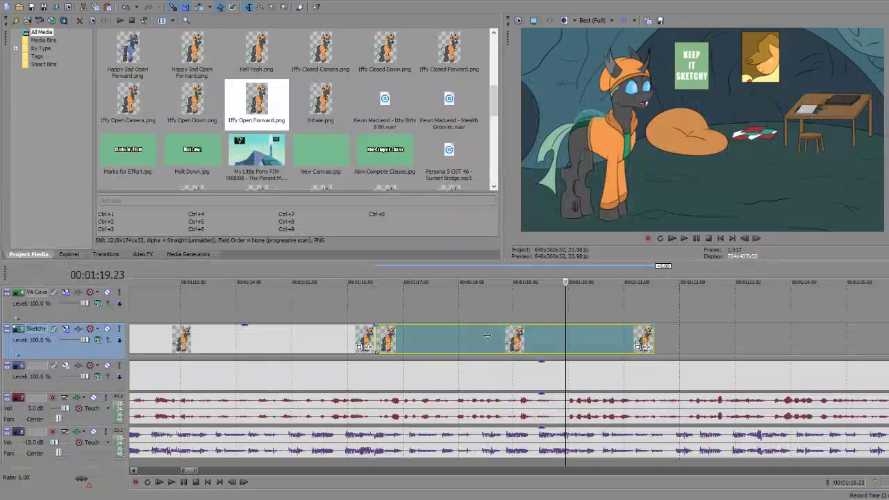
pyautogui.moveTo(653, 338)
pyautogui.mouseDown()
pyautogui.moveTo(555, 338)
pyautogui.moveTo(565, 339)
pyautogui.mouseUp()
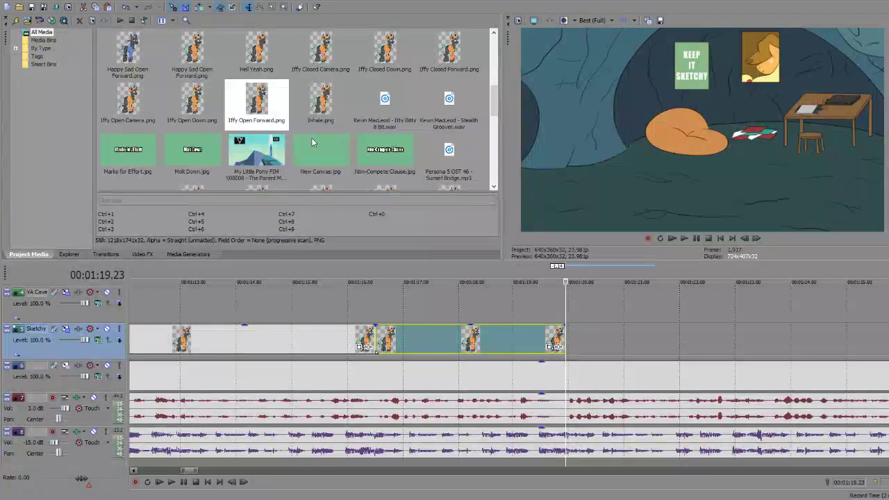
# Step: Add Well Open Camera.png to the Sketchy track at 00:01:19.23 and play the dialogue over it
pyautogui.scroll(-5, 312, 142)
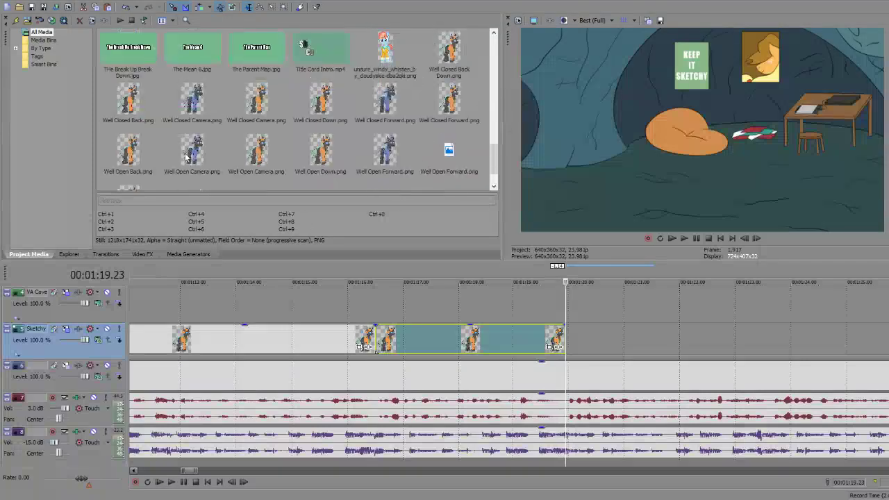
pyautogui.moveTo(251, 152)
pyautogui.mouseDown()
pyautogui.moveTo(488, 243)
pyautogui.moveTo(569, 343)
pyautogui.mouseUp()
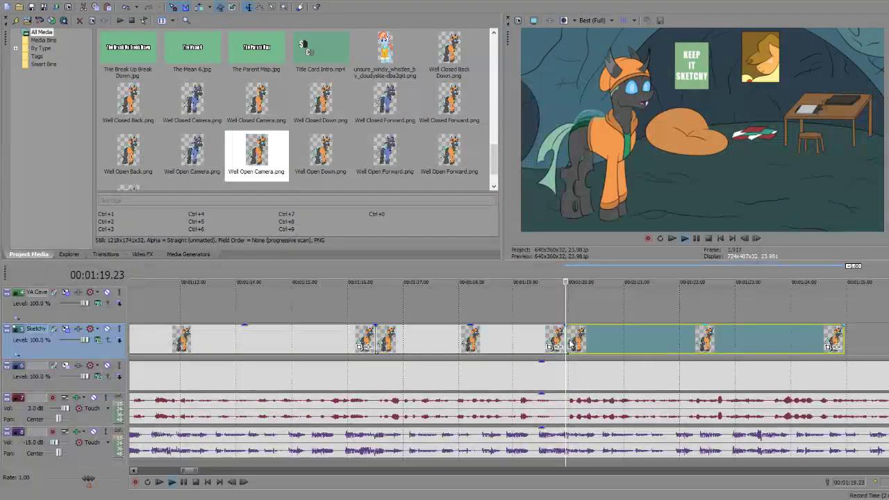
pyautogui.press('space')
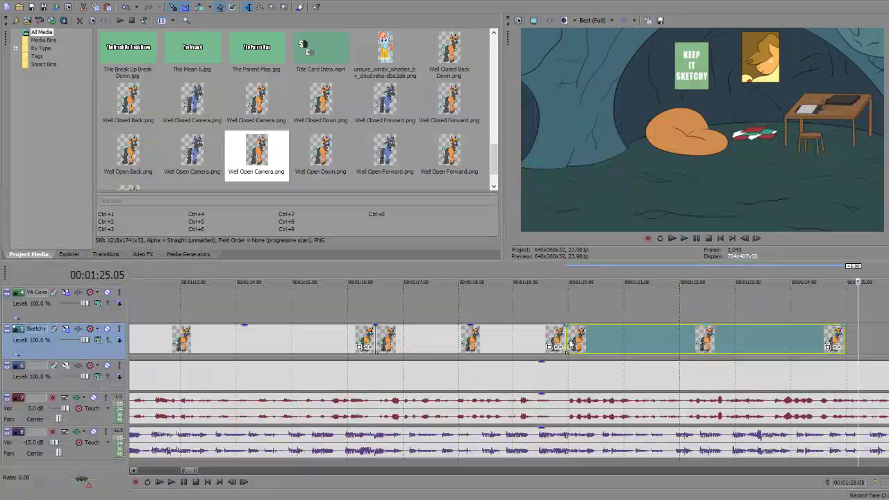
# Step: Play on to the next dialogue cue and extend the Well Open Camera clip to end at 00:01:28.19
pyautogui.scroll(-3, 571, 343)
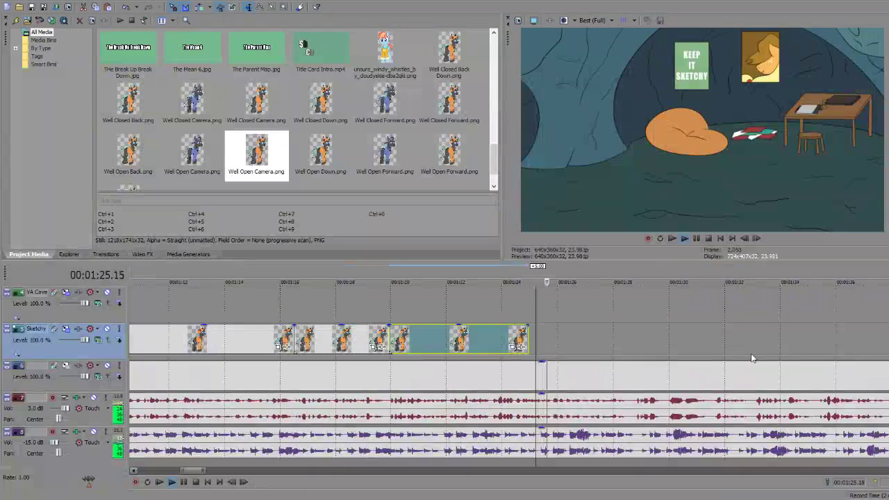
pyautogui.press('space')
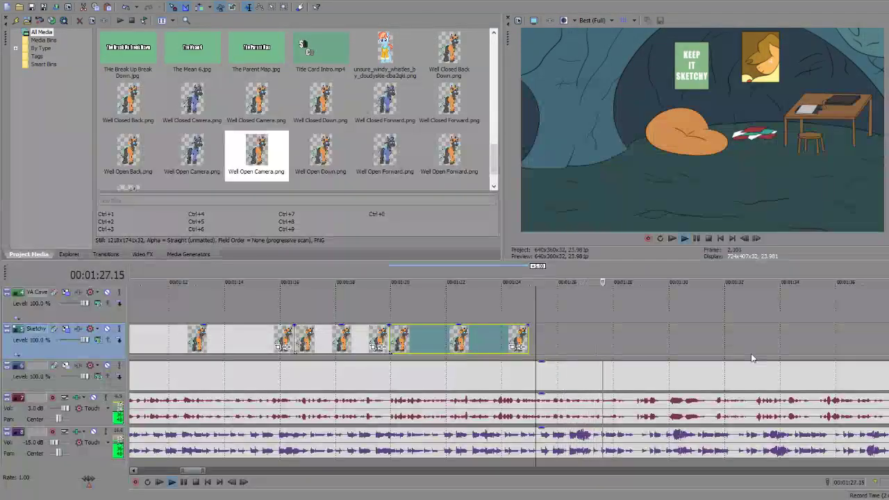
pyautogui.press('space')
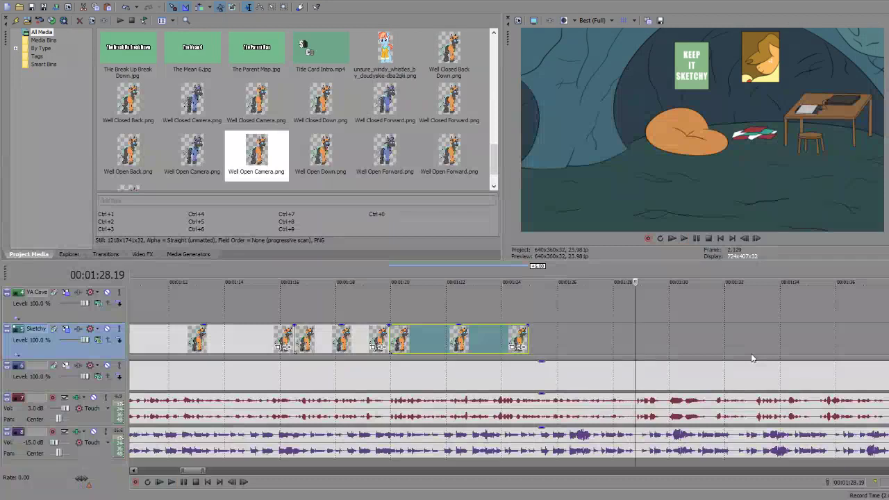
pyautogui.moveTo(528, 339); pyautogui.dragTo(633, 337)
# Step: Split the music clip on track 8 at 00:01:28.19 and delete the part after the split
pyautogui.click(638, 453)
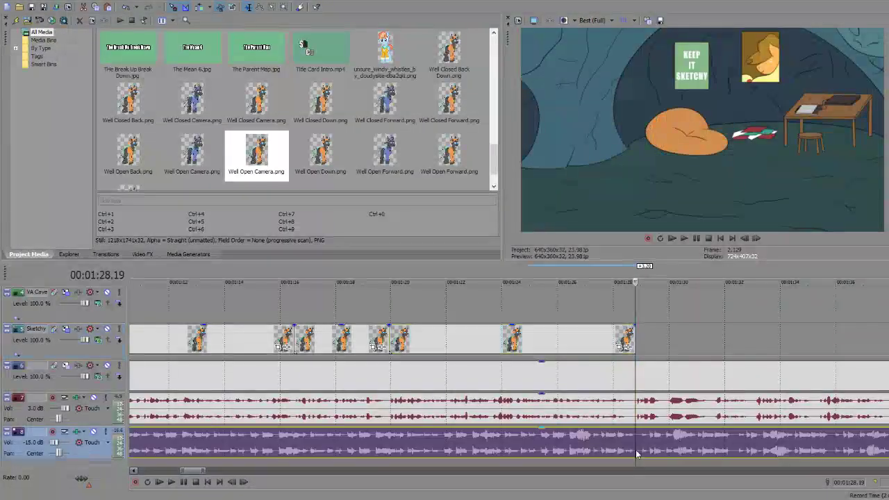
pyautogui.press('s')
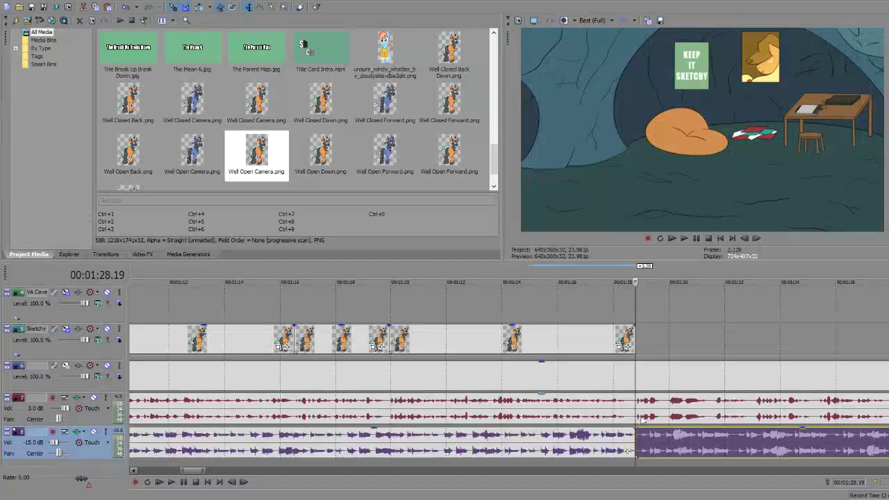
pyautogui.click(652, 450)
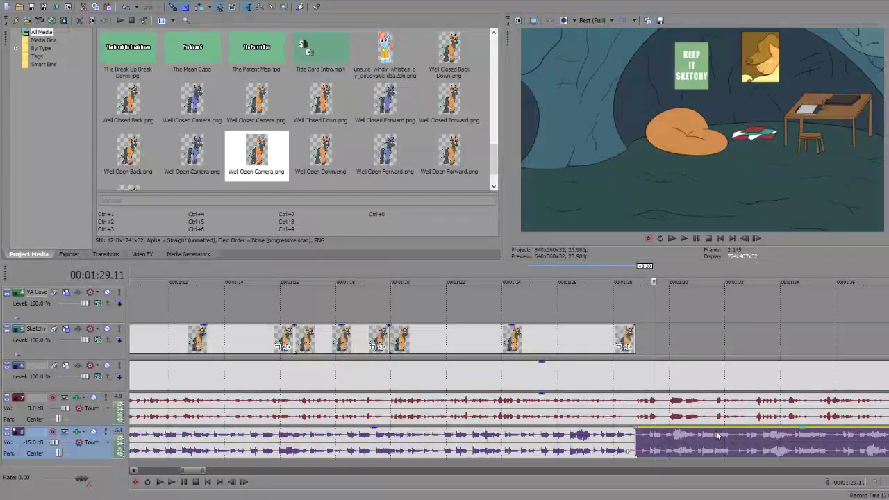
pyautogui.scroll(-2, 666, 439)
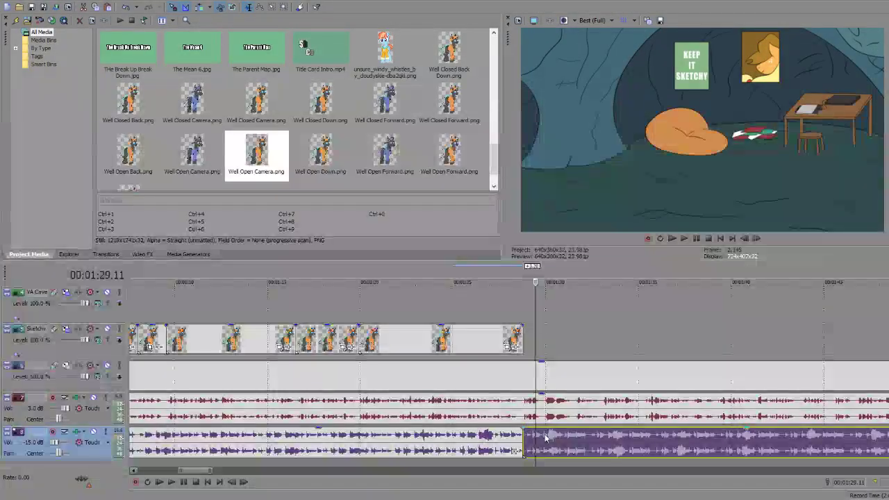
pyautogui.press('Delete')
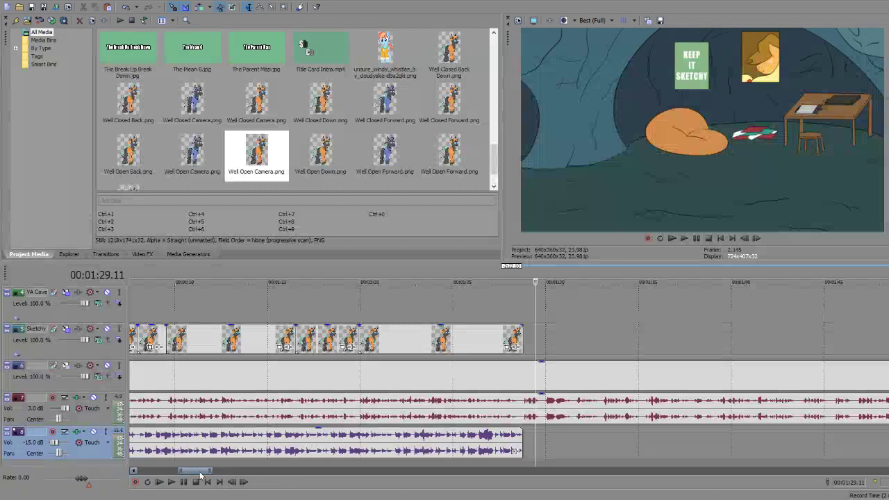
pyautogui.moveTo(200, 472); pyautogui.dragTo(167, 473)
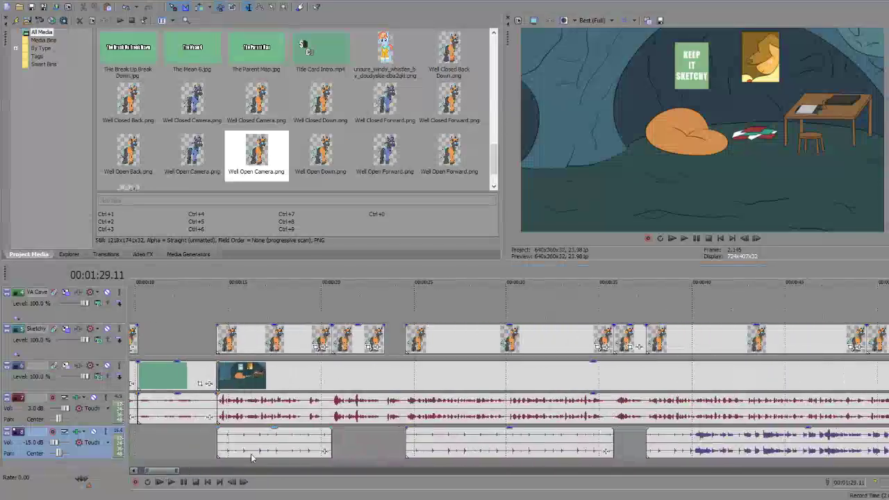
# Step: Copy the first music clip on track 8 to 00:01:30.04, lengthen the copy, and shift it slightly along the timeline
pyautogui.click(254, 453)
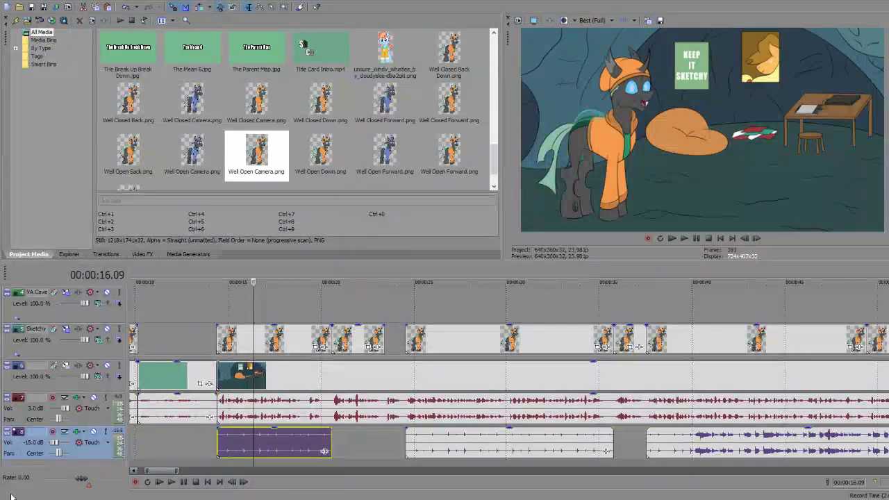
pyautogui.moveTo(158, 472); pyautogui.dragTo(195, 472)
pyautogui.click(485, 454)
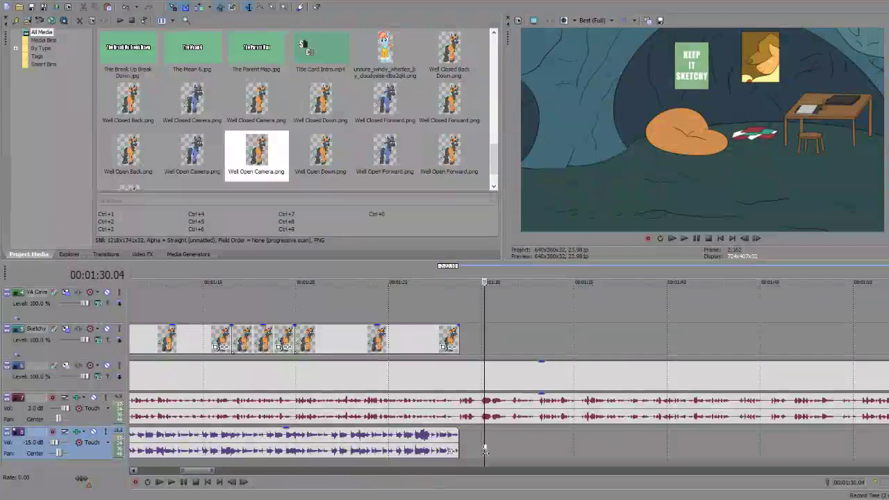
pyautogui.hotkey('ctrl', 'v')
pyautogui.moveTo(594, 446); pyautogui.dragTo(888, 446)
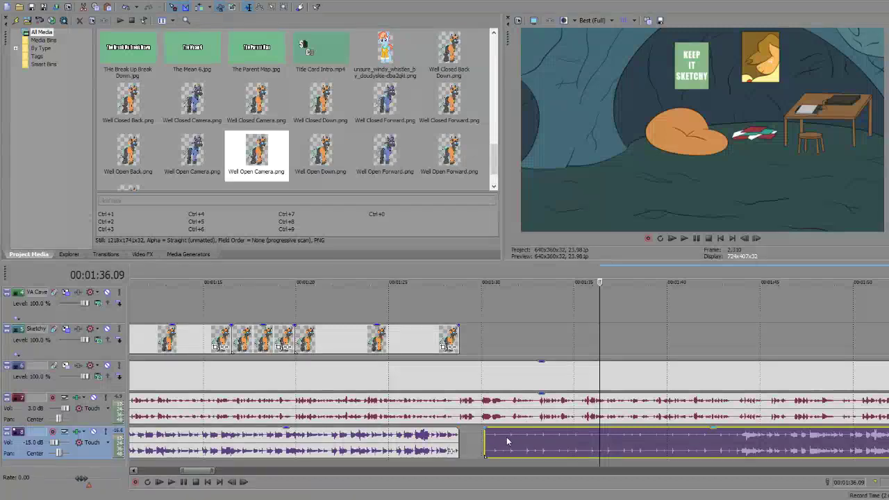
pyautogui.moveTo(507, 441); pyautogui.dragTo(533, 425)
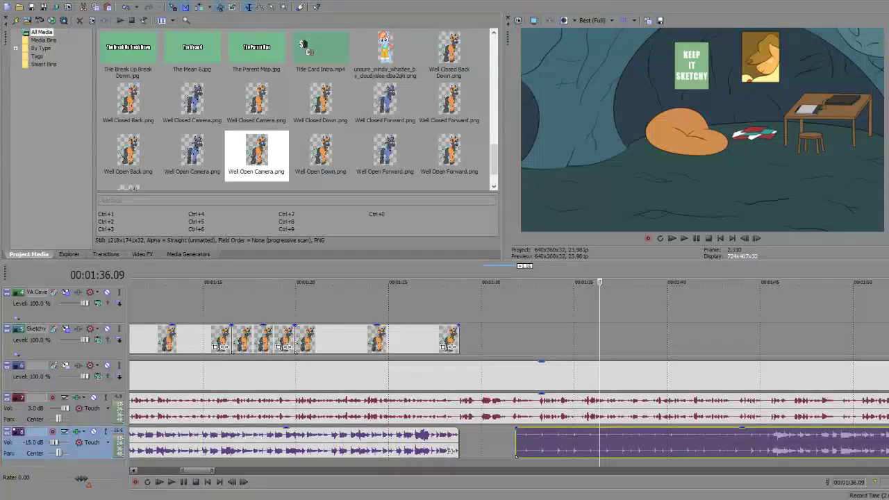
# Step: Place the Non-Compete Clause.jpg title card on the Visual track at the end of the Sketchy clip, 00:01:28.19
pyautogui.scroll(2, 507, 375)
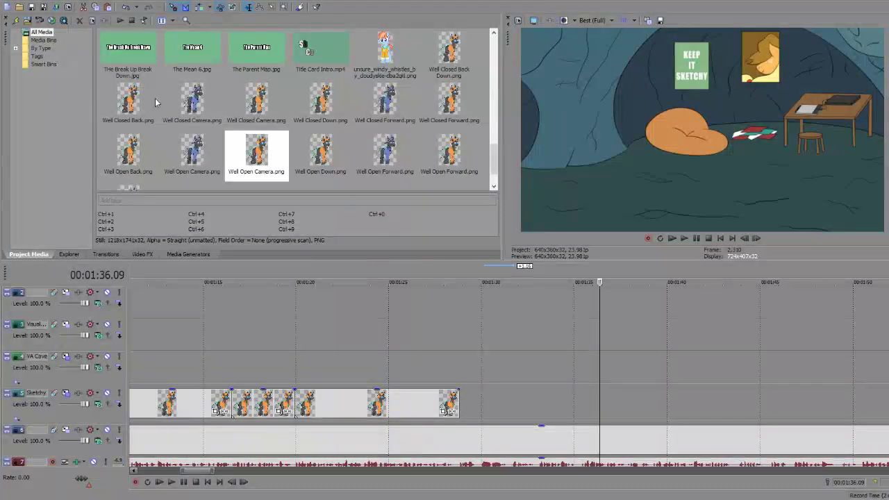
pyautogui.click(208, 66)
pyautogui.click(149, 50)
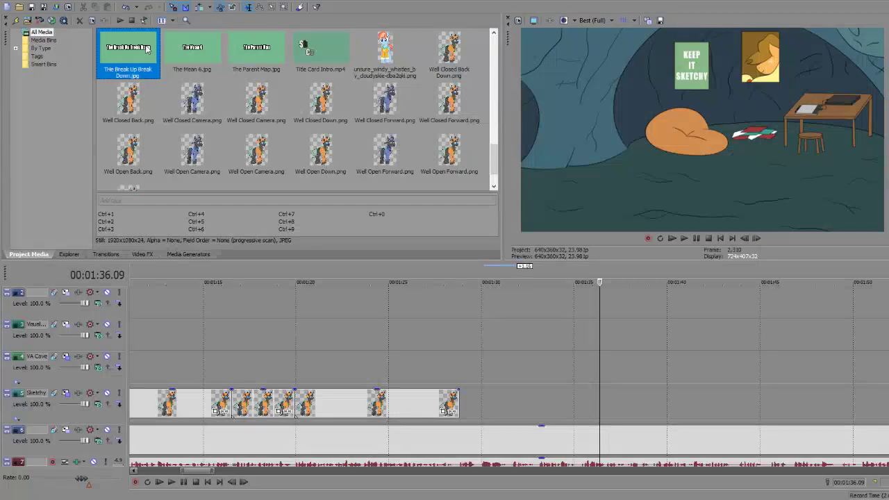
pyautogui.scroll(-1, 257, 47)
pyautogui.scroll(-6, 255, 73)
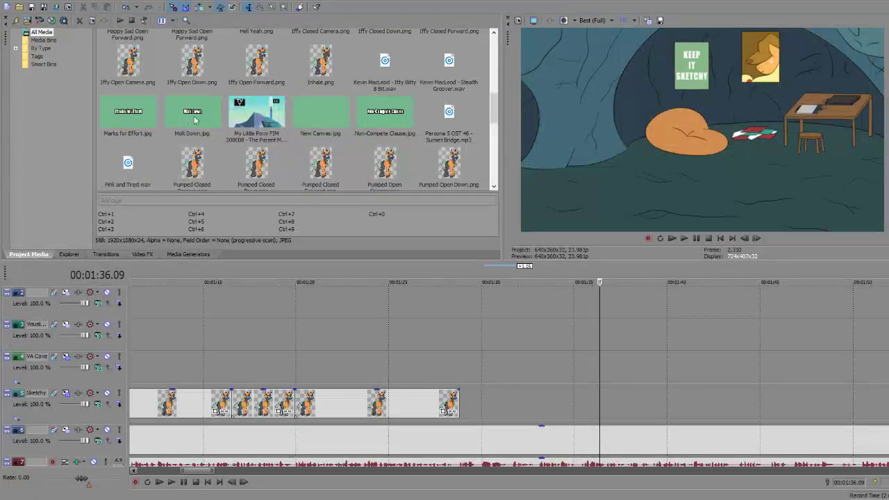
pyautogui.moveTo(377, 124); pyautogui.dragTo(383, 122)
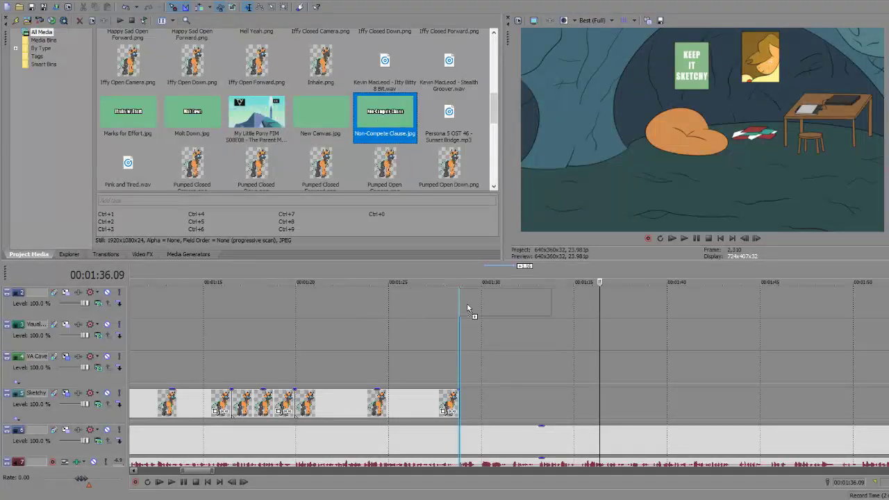
pyautogui.moveTo(466, 331); pyautogui.dragTo(466, 331)
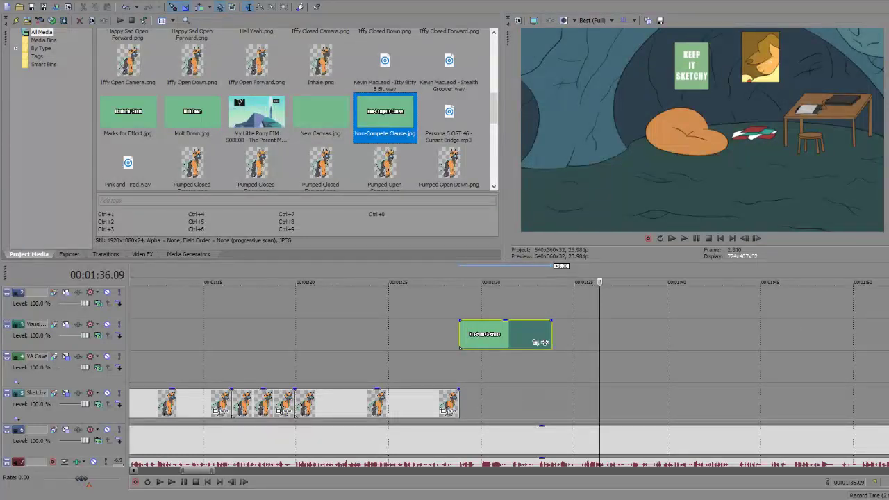
# Step: Play the dialogue over the Non-Compete Clause card and trim the card to end at 00:01:29.20
pyautogui.scroll(-1, 467, 303)
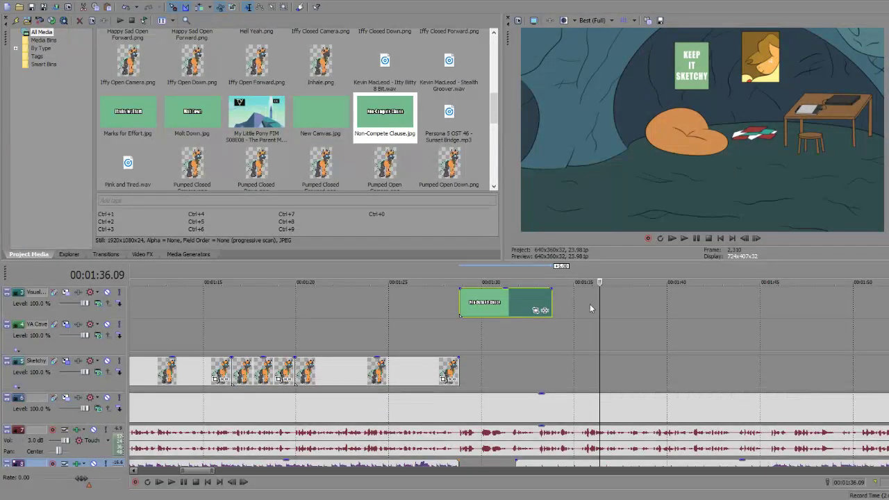
pyautogui.click(466, 304)
pyautogui.press('space')
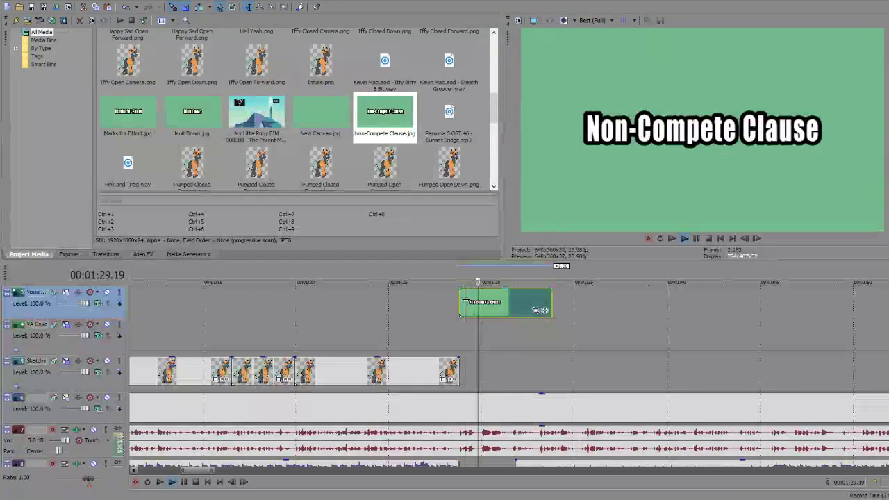
pyautogui.press('space')
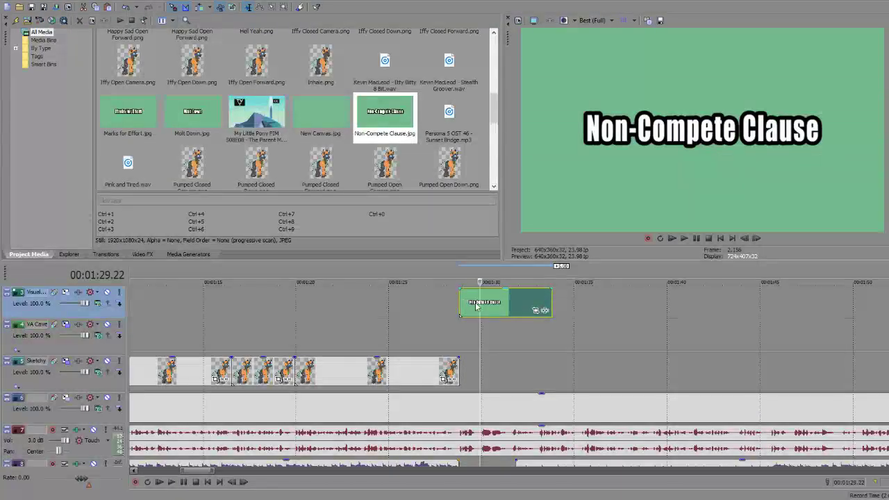
pyautogui.click(477, 306)
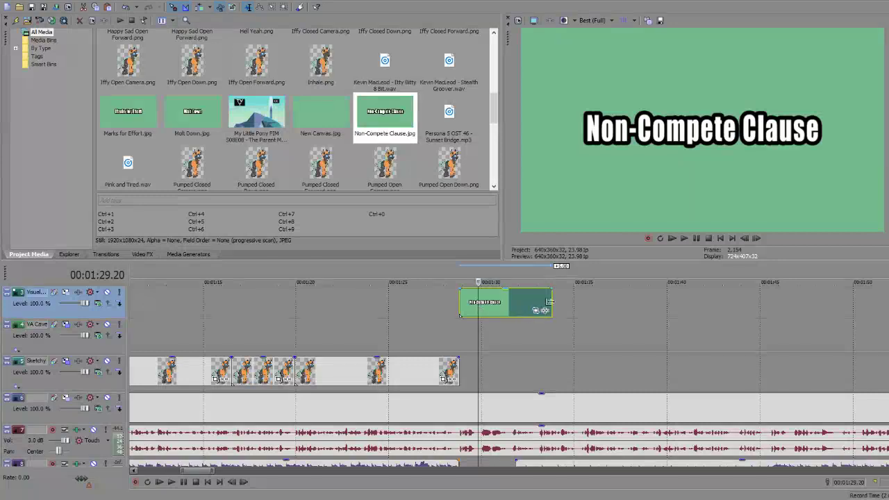
pyautogui.moveTo(552, 298); pyautogui.dragTo(500, 305)
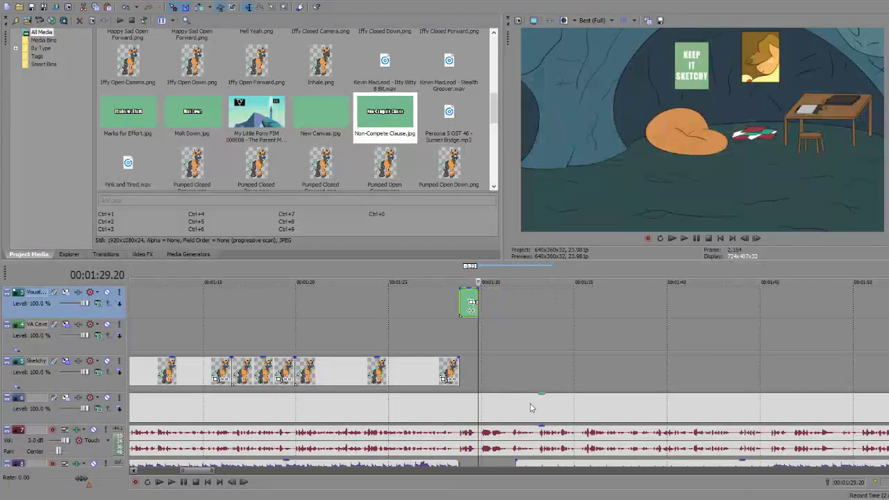
# Step: Move the pasted music clip on track 8 to start at 00:01:29.20 and extend its end to about 00:02:16
pyautogui.scroll(-1, 470, 307)
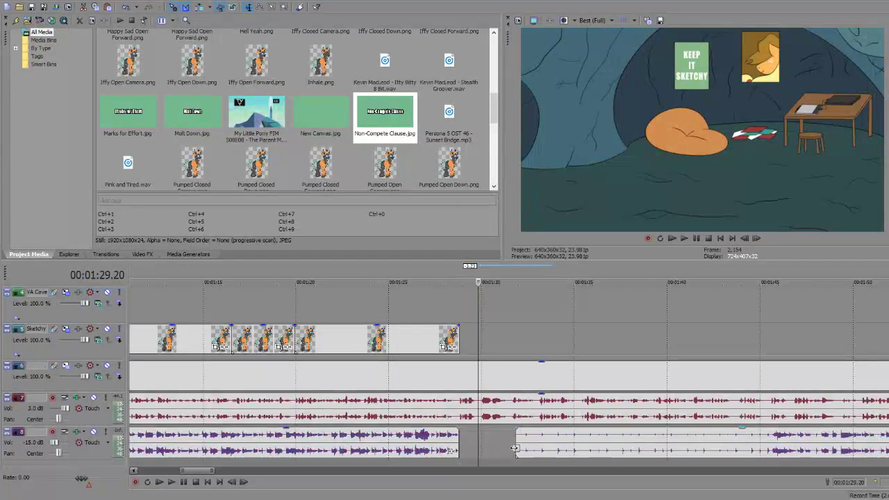
pyautogui.moveTo(531, 445); pyautogui.dragTo(497, 438)
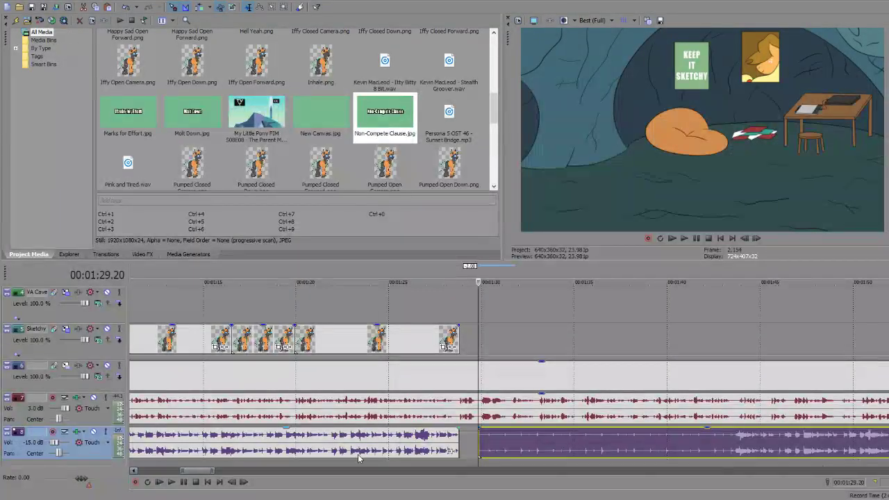
pyautogui.scroll(-3, 416, 453)
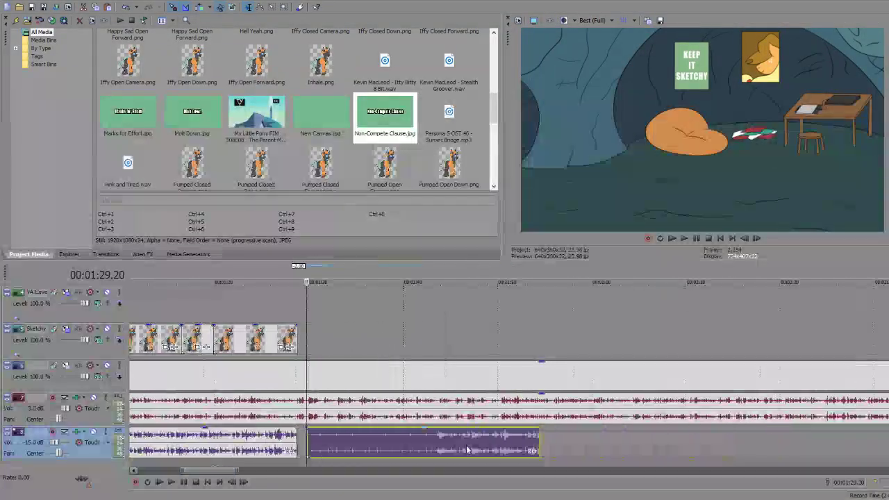
pyautogui.moveTo(538, 447); pyautogui.dragTo(741, 417)
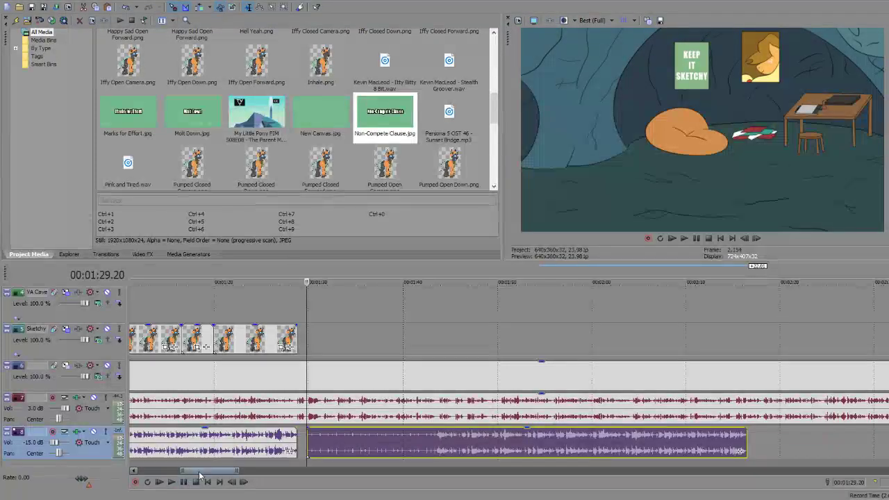
# Step: Play the earlier dialogue from 00:00:25.08 and browse the project media to find where a visual insert belongs
pyautogui.moveTo(199, 474); pyautogui.dragTo(149, 474)
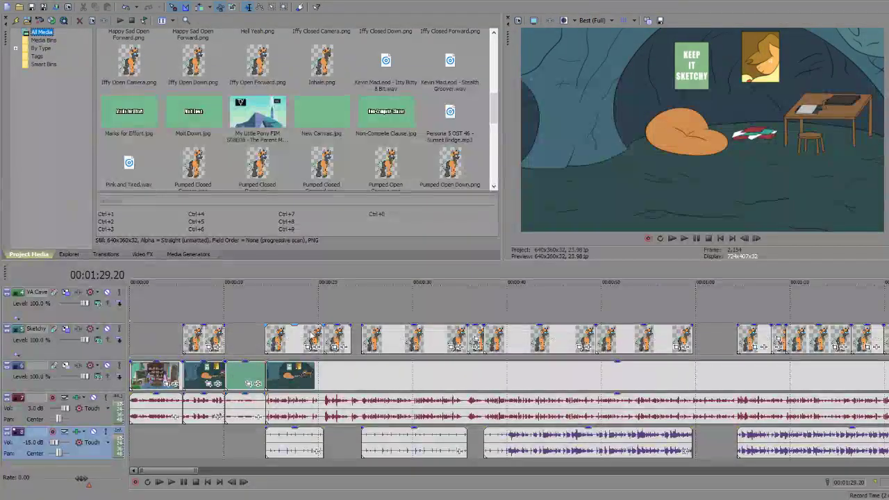
pyautogui.click(396, 339)
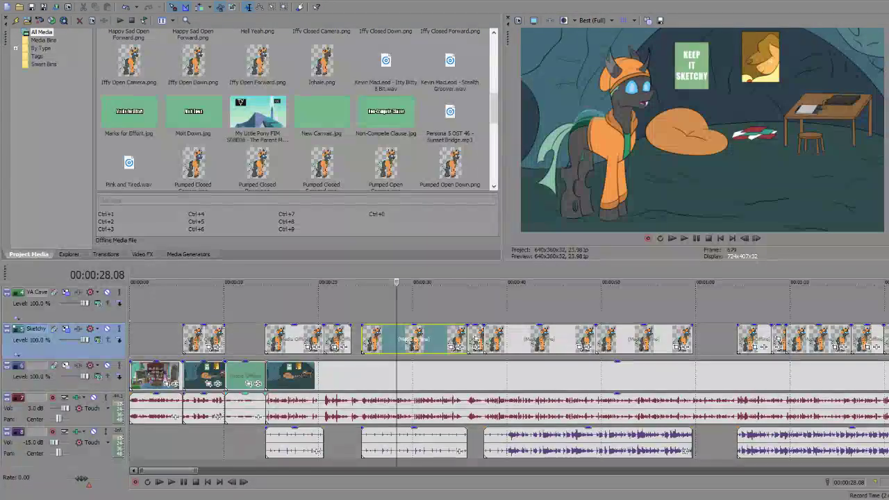
pyautogui.click(401, 348)
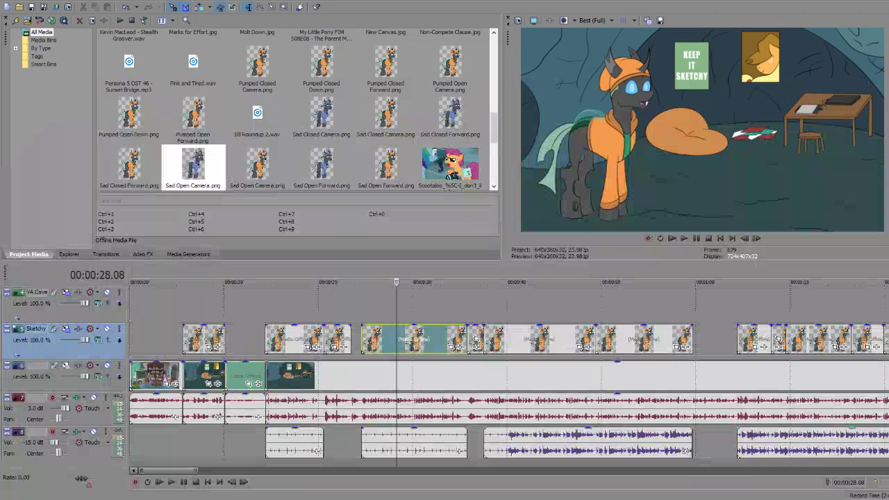
pyautogui.click(369, 342)
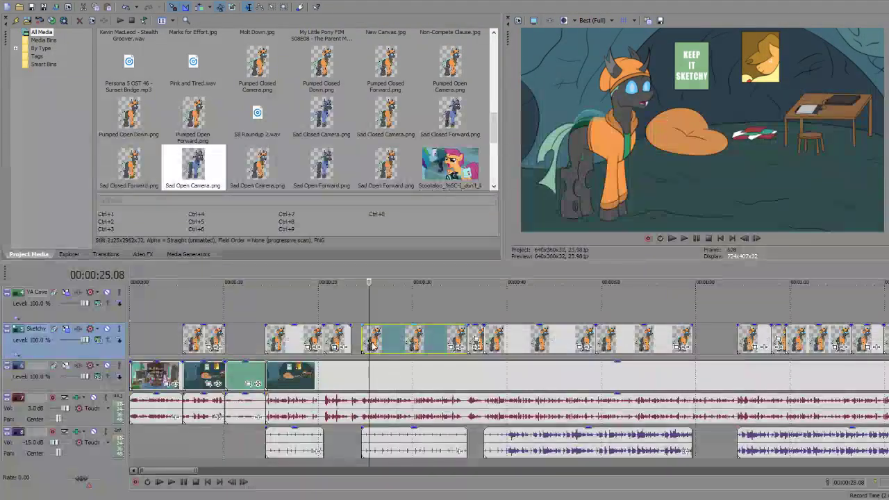
pyautogui.press('space')
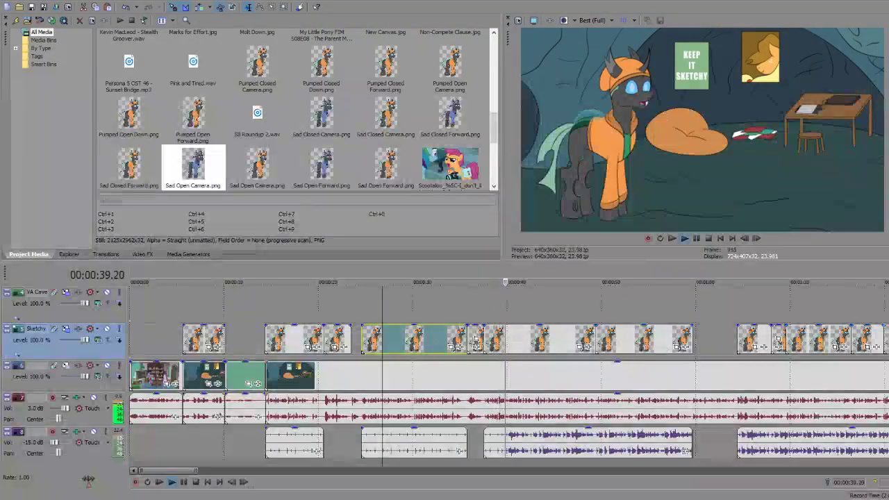
pyautogui.scroll(1, 507, 375)
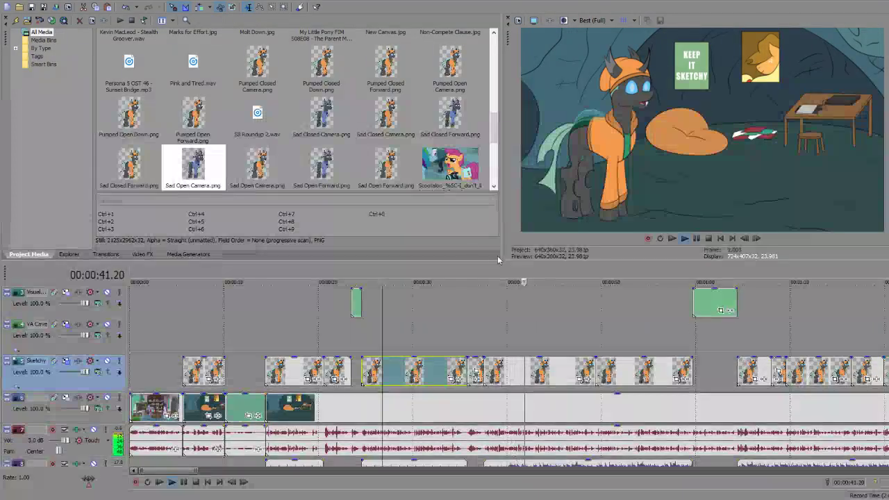
pyautogui.scroll(-2, 466, 186)
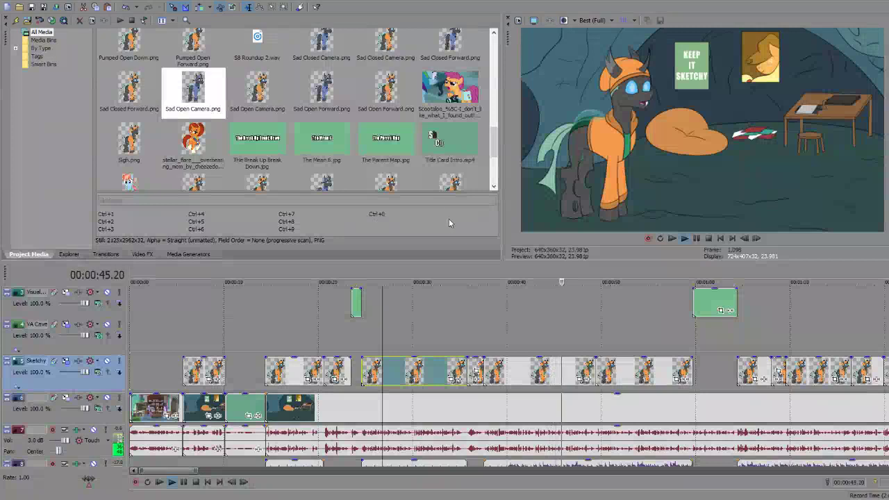
pyautogui.scroll(5, 351, 162)
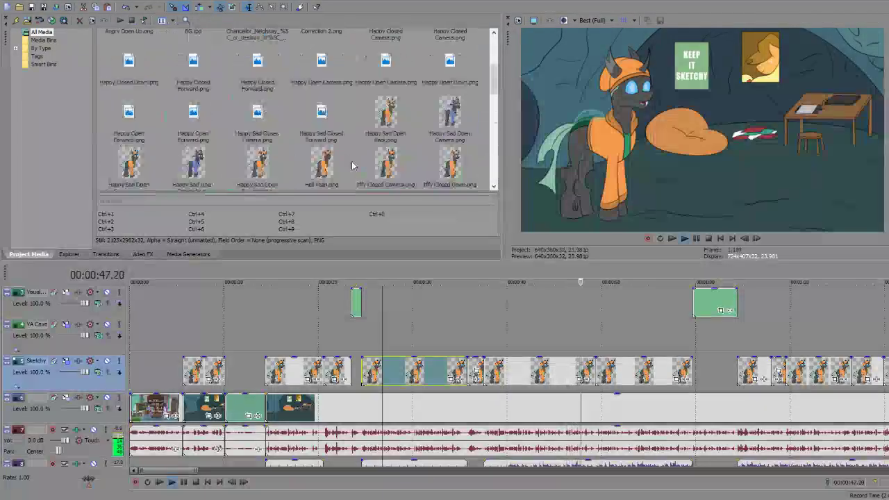
pyautogui.press('space')
# Step: Add the Chancelor_Neighsay still to the VA Cave track at the Sketchy cut near 00:00:49 and trim it to end at 00:00:53.10
pyautogui.scroll(3, 353, 160)
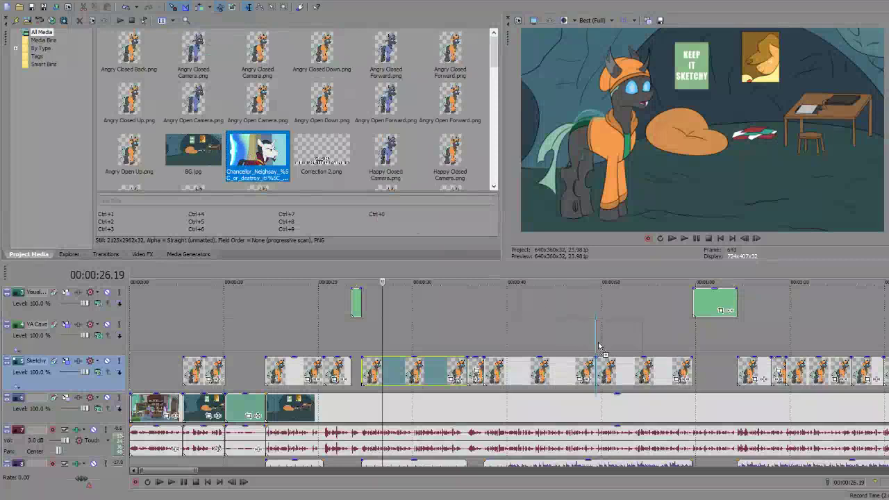
pyautogui.moveTo(599, 345); pyautogui.dragTo(599, 338)
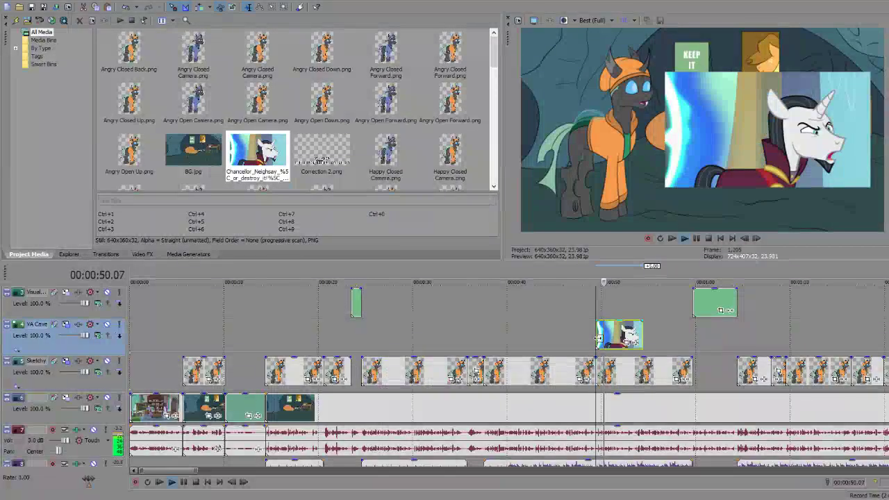
pyautogui.press('space')
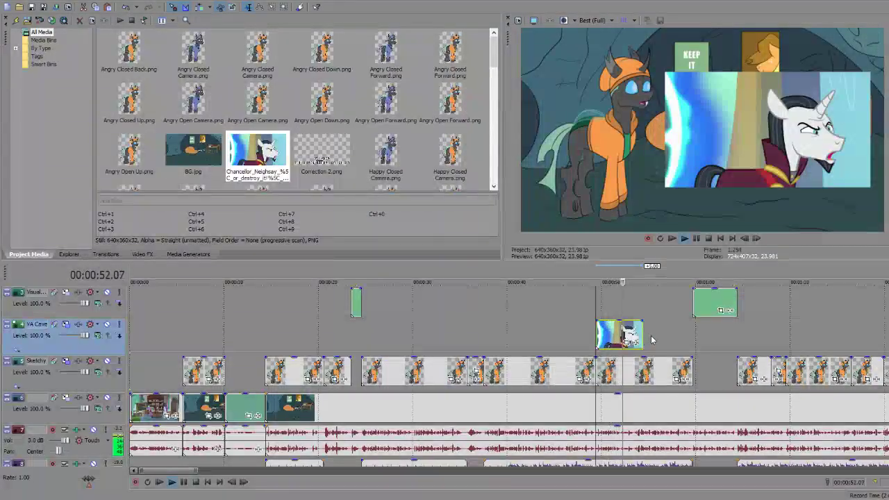
pyautogui.press('space')
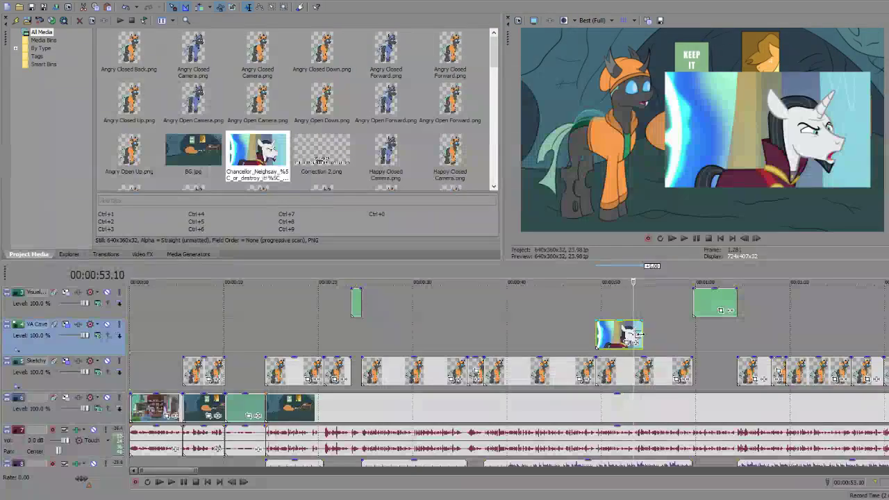
pyautogui.moveTo(638, 334); pyautogui.dragTo(631, 334)
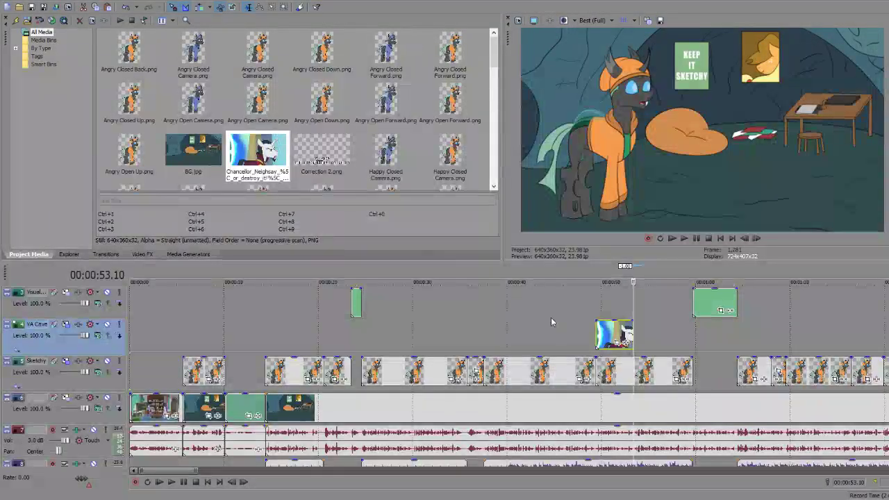
# Step: Replay the dialogue from 00:00:51.04 and look through the project media for another visual insert
pyautogui.click(611, 329)
pyautogui.press('space')
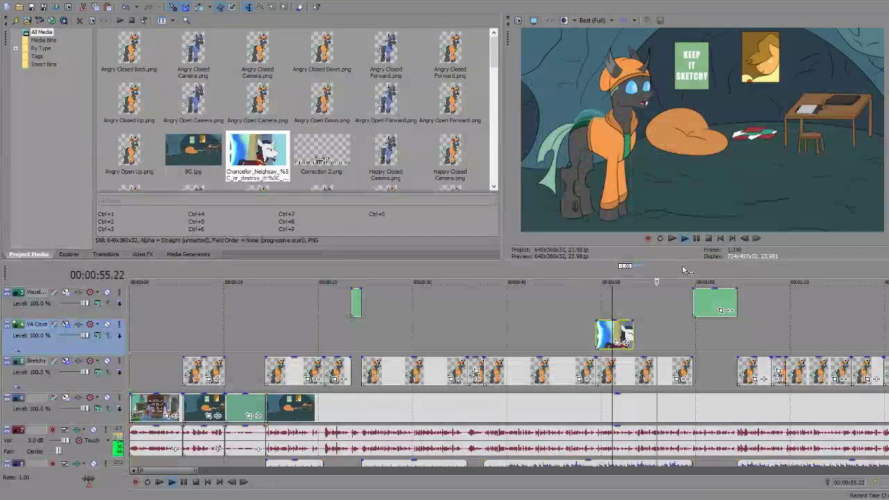
pyautogui.press('space')
pyautogui.scroll(-5, 374, 123)
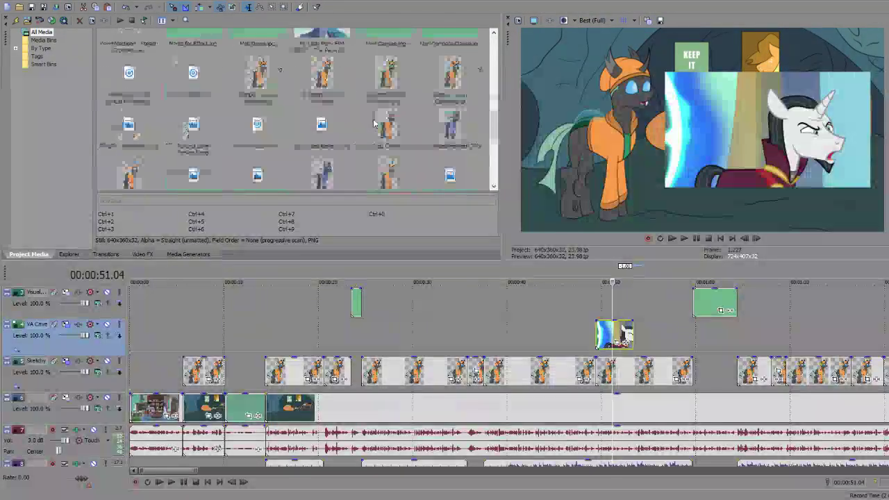
pyautogui.scroll(3, 372, 122)
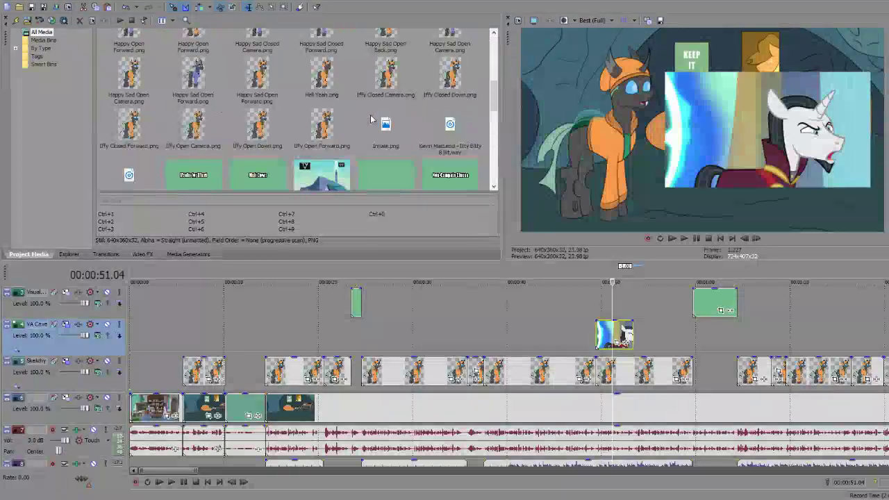
pyautogui.scroll(-2, 372, 119)
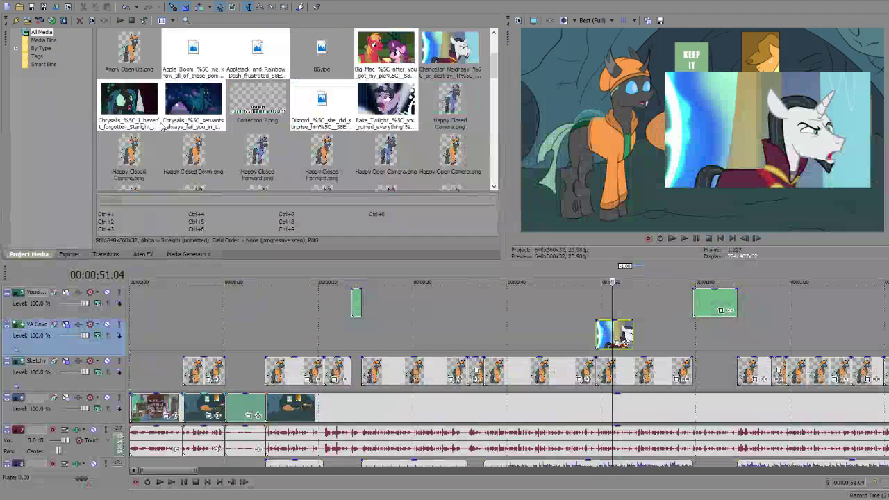
# Step: Add the Stellar_Flare_vs._Firelight still to the VA Cave track directly after the Chancellor Neighsay still and extend it to the Sketchy clip's end near 00:00:59
pyautogui.scroll(-3, 416, 82)
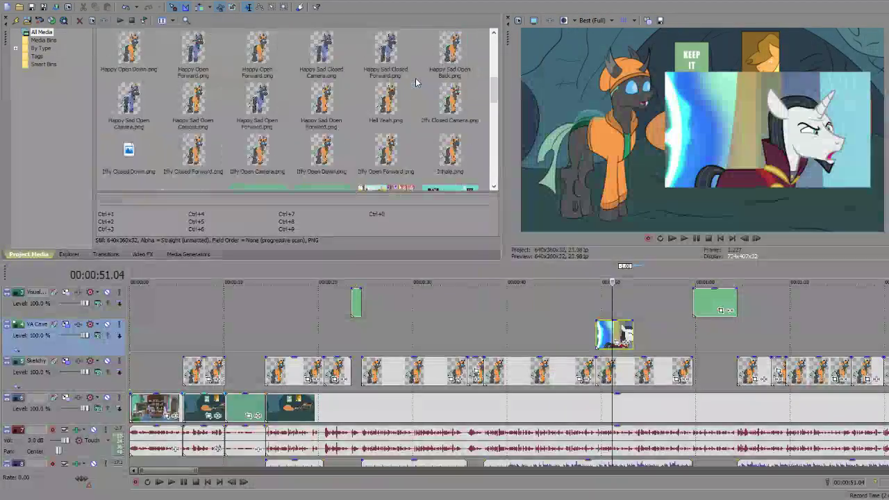
pyautogui.scroll(-8, 415, 82)
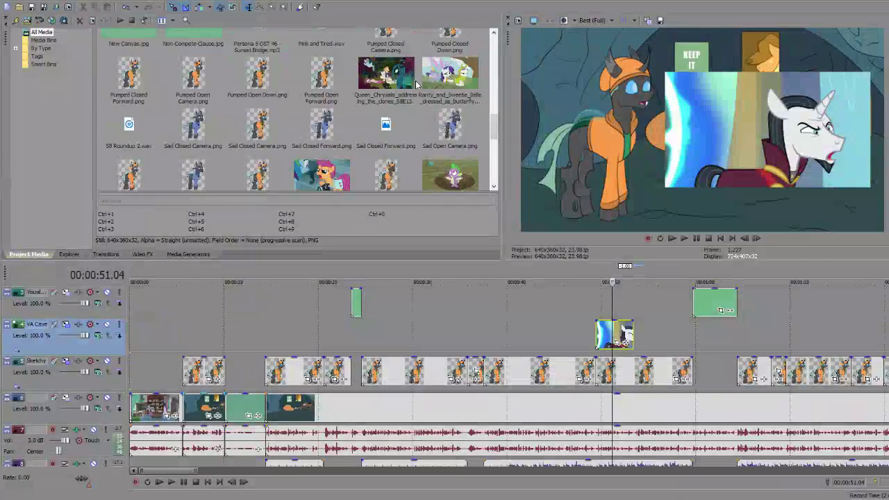
pyautogui.scroll(-8, 415, 82)
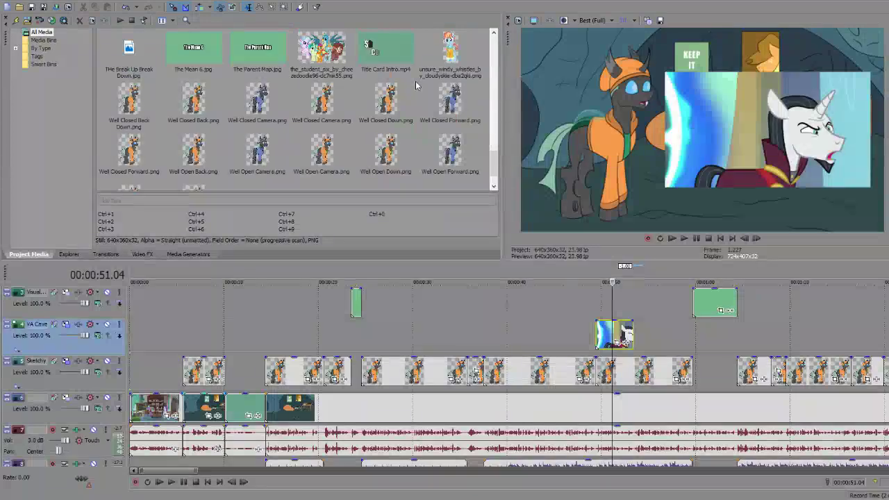
pyautogui.scroll(15, 415, 86)
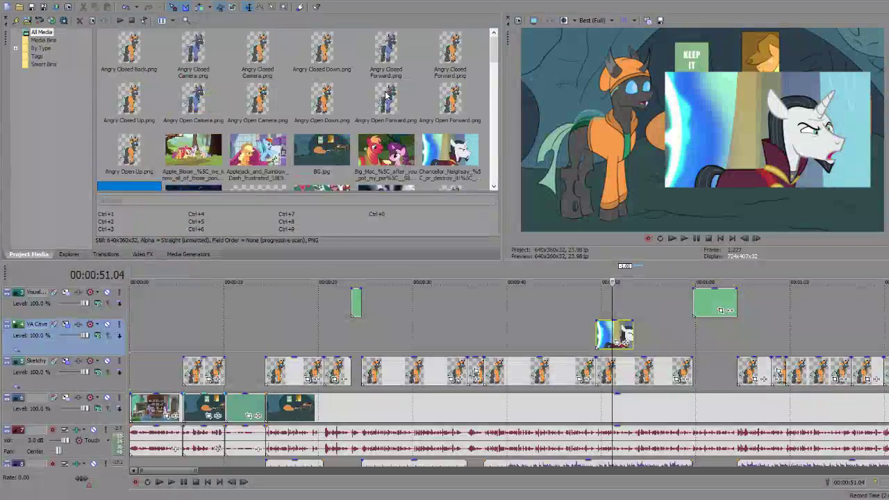
pyautogui.scroll(-3, 387, 95)
pyautogui.scroll(3, 185, 78)
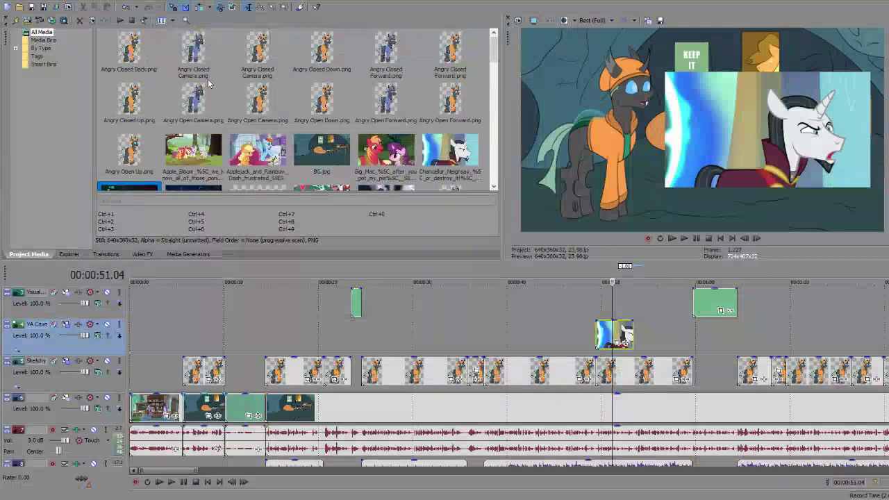
pyautogui.scroll(-9, 333, 112)
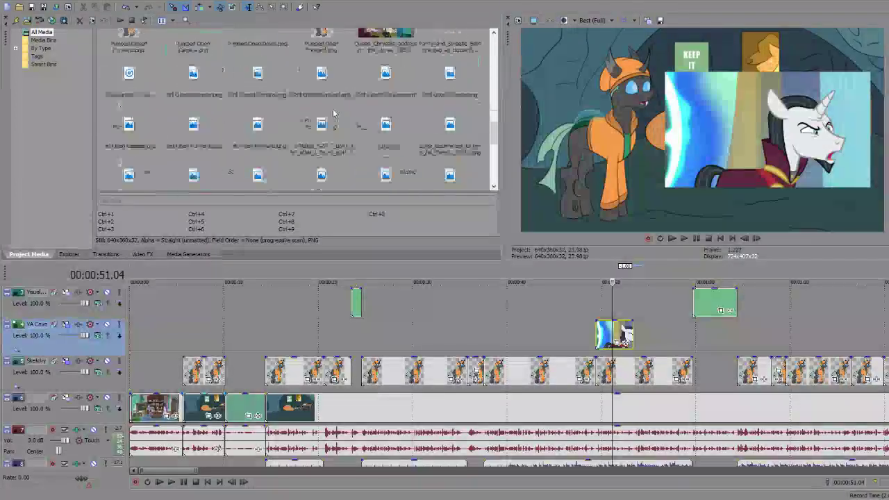
pyautogui.scroll(-5, 341, 112)
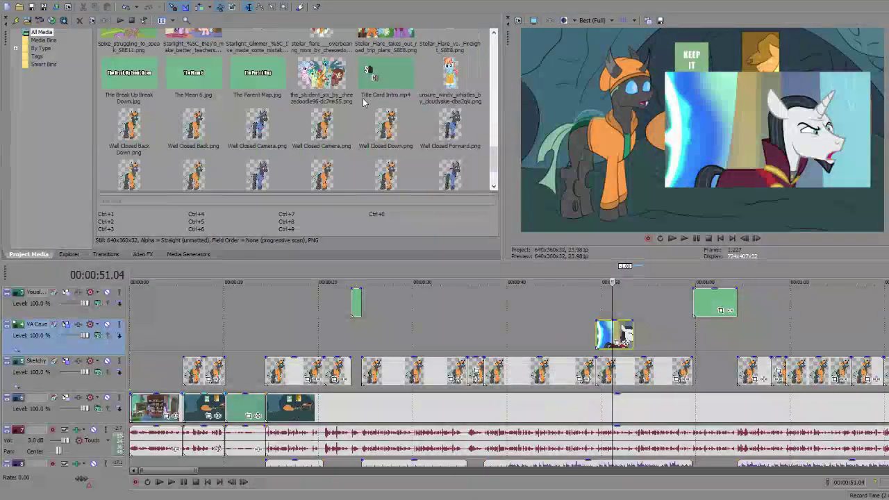
pyautogui.scroll(-2, 366, 103)
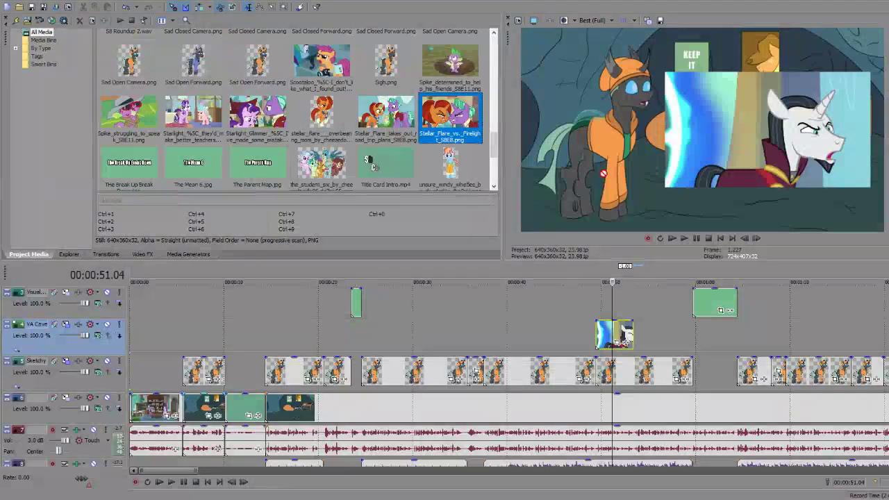
pyautogui.moveTo(625, 342); pyautogui.dragTo(684, 333)
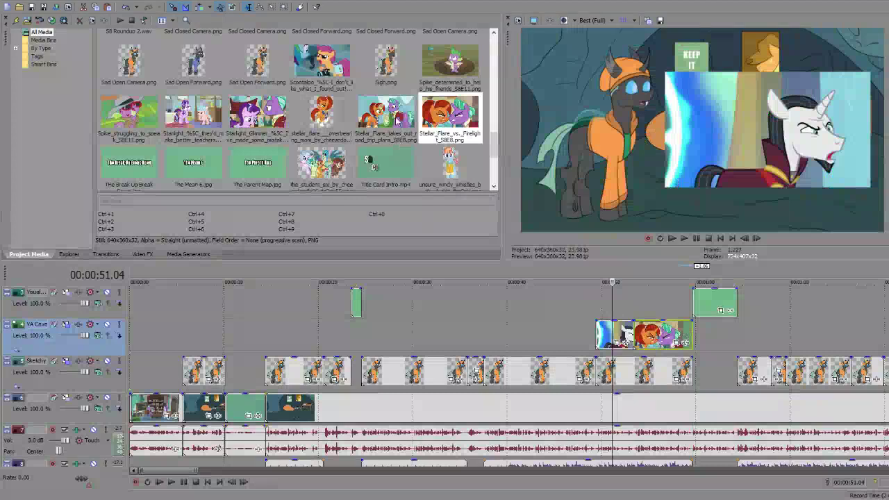
# Step: Add the Stellar_Flare_takes_out_road_trip_plans still to the VA Cave track at the Sketchy clip's start near 00:01:04 and time its end to the Sketchy cut near 00:01:09
pyautogui.moveTo(397, 120); pyautogui.dragTo(740, 338)
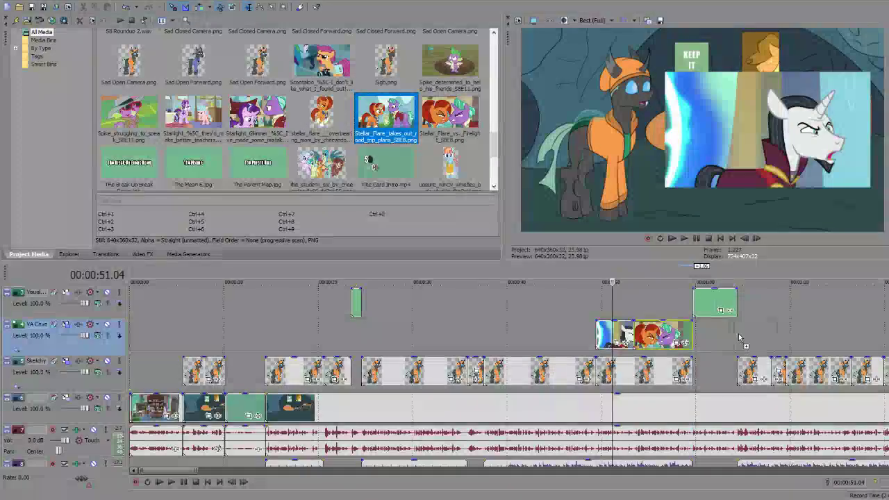
pyautogui.click(597, 328)
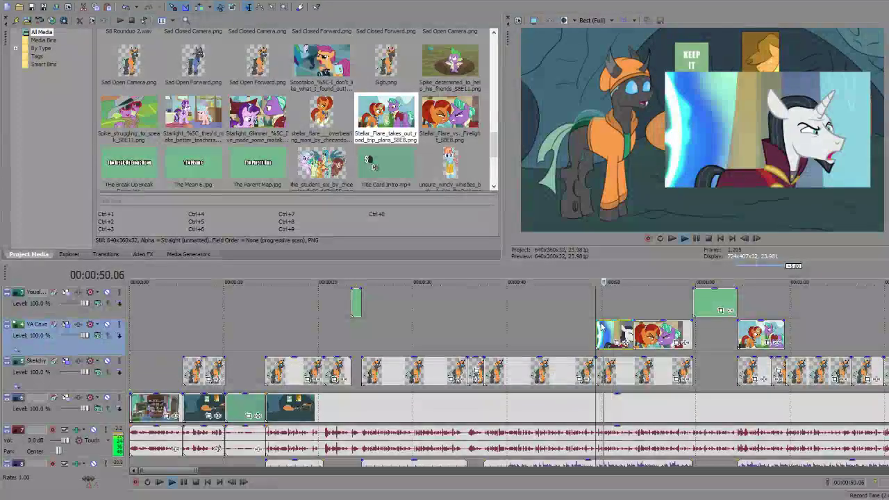
pyautogui.press('space')
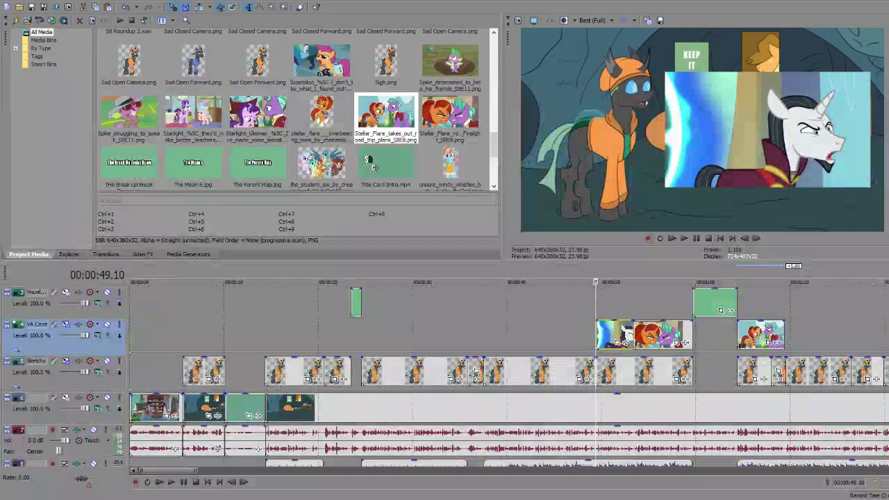
pyautogui.click(638, 335)
pyautogui.press('space')
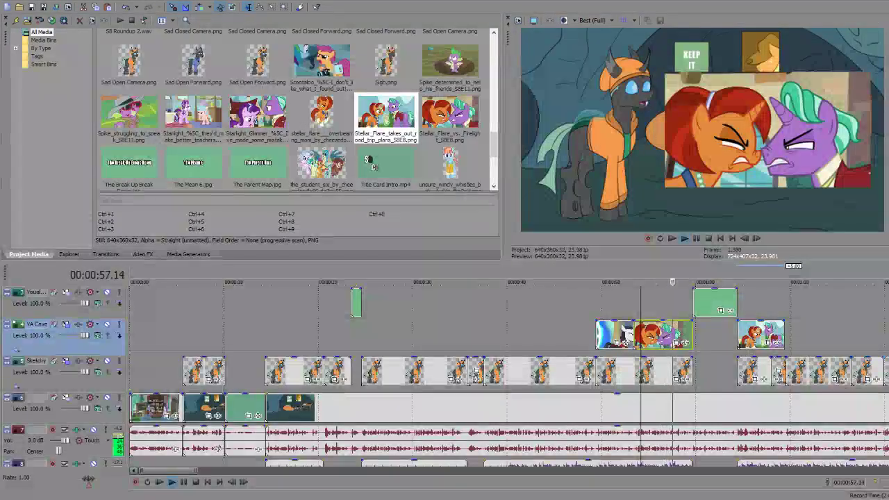
pyautogui.press('space')
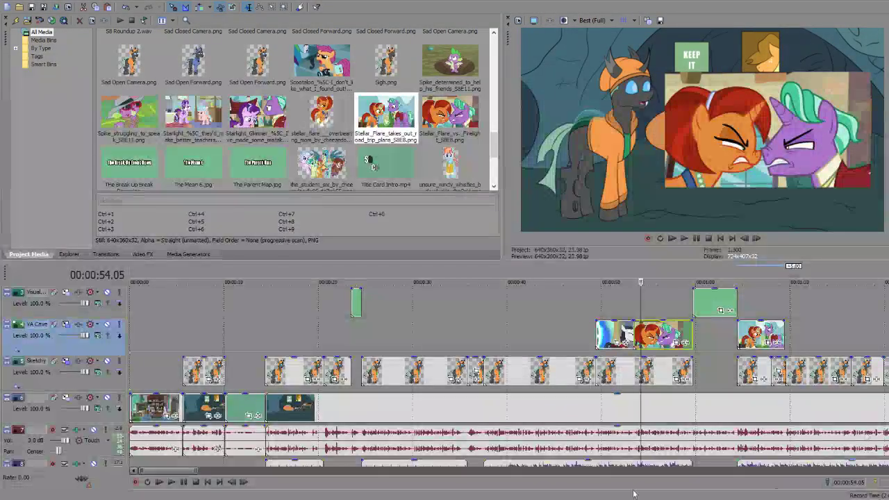
pyautogui.press('space')
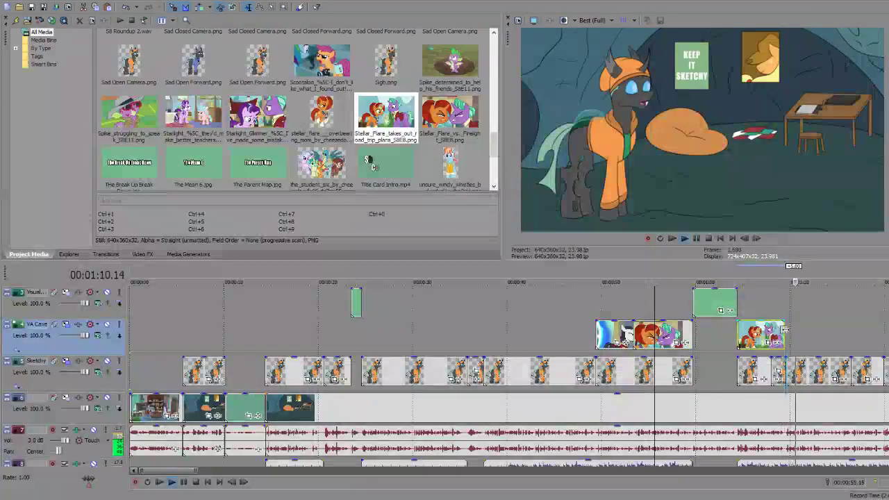
pyautogui.press('space')
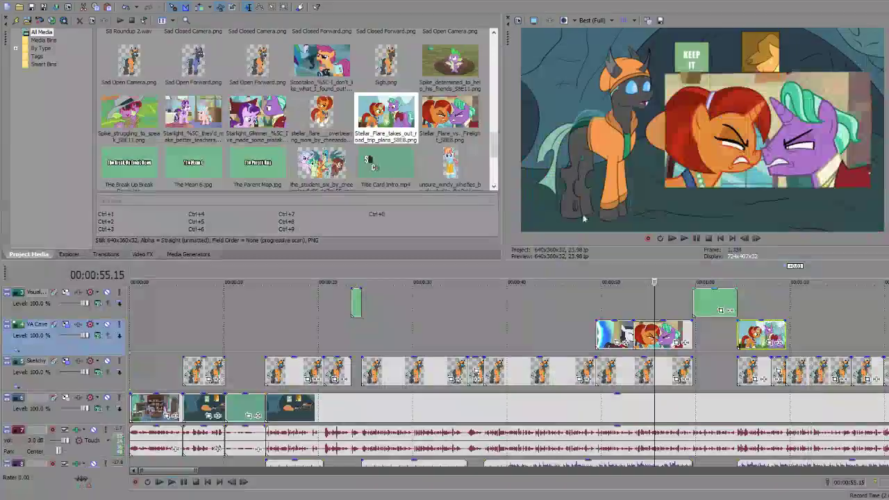
# Step: Add the Scootaloo still directly after the road trip still on the VA Cave track and extend its end to 00:01:16.12
pyautogui.scroll(2, 322, 112)
pyautogui.moveTo(322, 142); pyautogui.dragTo(733, 210)
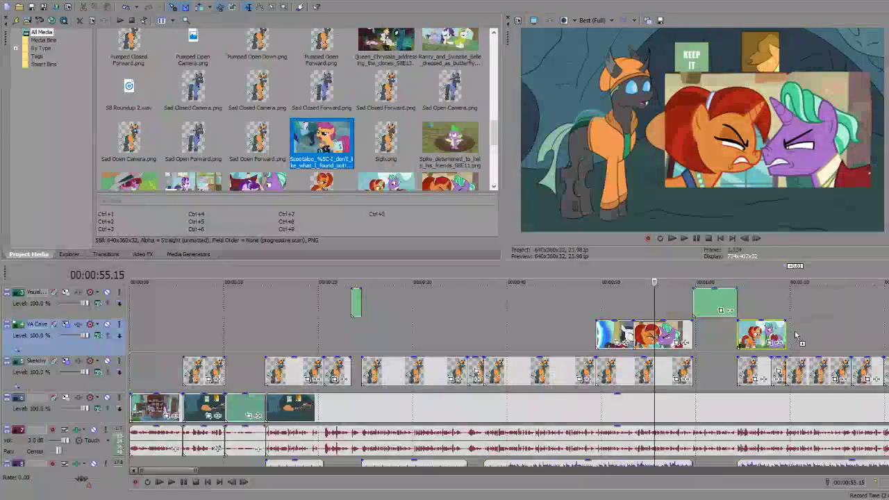
pyautogui.moveTo(795, 336); pyautogui.dragTo(819, 334)
pyautogui.press('space')
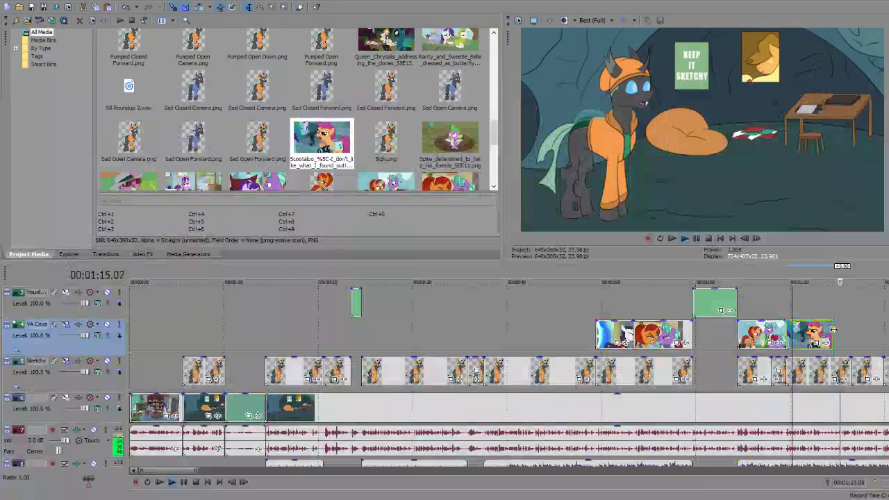
pyautogui.moveTo(832, 331); pyautogui.dragTo(846, 330)
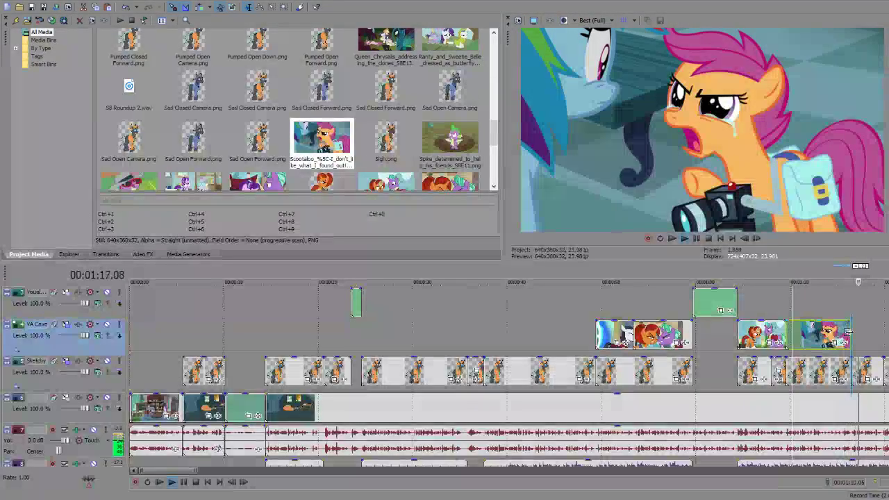
pyautogui.press('space')
# Step: Add the Starlight_Glimmer still to the VA Cave track at 00:01:16.12 and trim its end to the Sketchy cut near 00:01:20
pyautogui.scroll(-2, 327, 139)
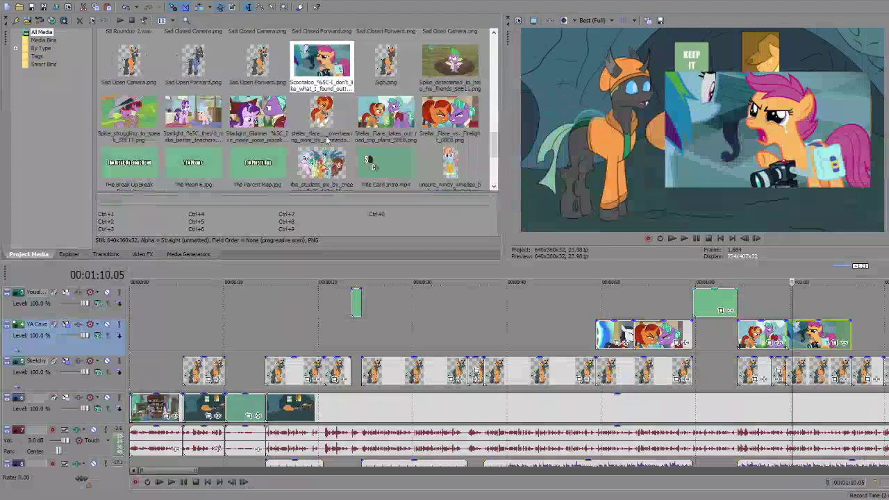
pyautogui.click(257, 115)
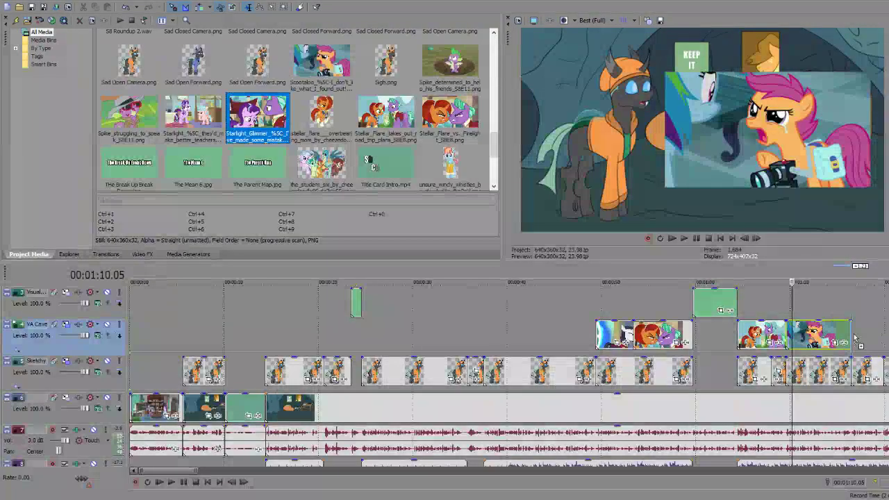
pyautogui.moveTo(855, 338); pyautogui.dragTo(855, 338)
pyautogui.press('space')
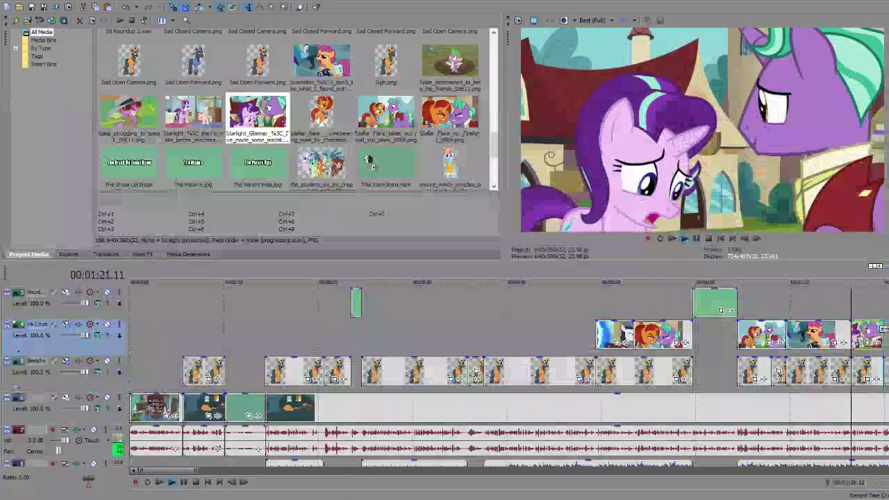
pyautogui.press('space')
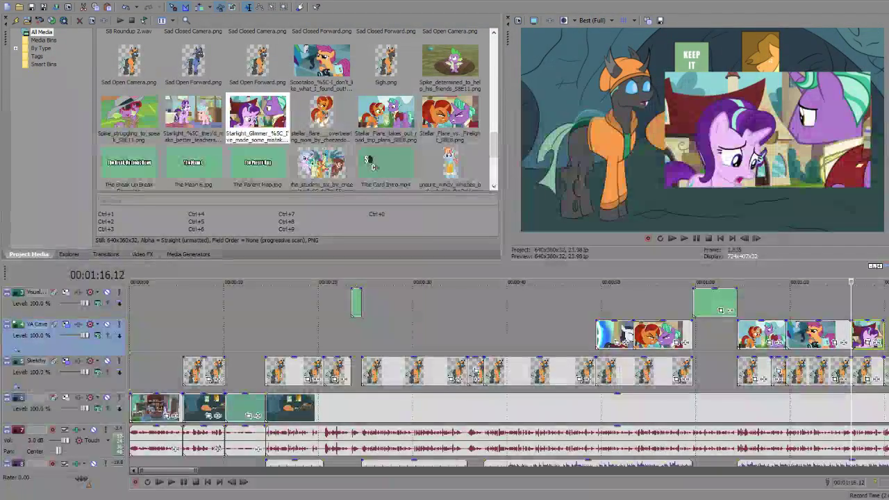
# Step: Play the dialogue from about 00:01:20.15 through the short title card near 00:01:29
pyautogui.moveTo(176, 472); pyautogui.dragTo(203, 475)
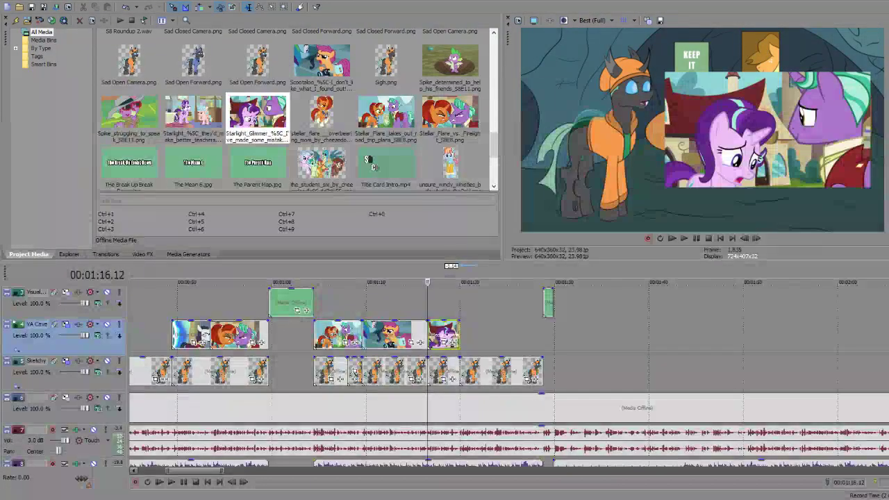
pyautogui.click(465, 340)
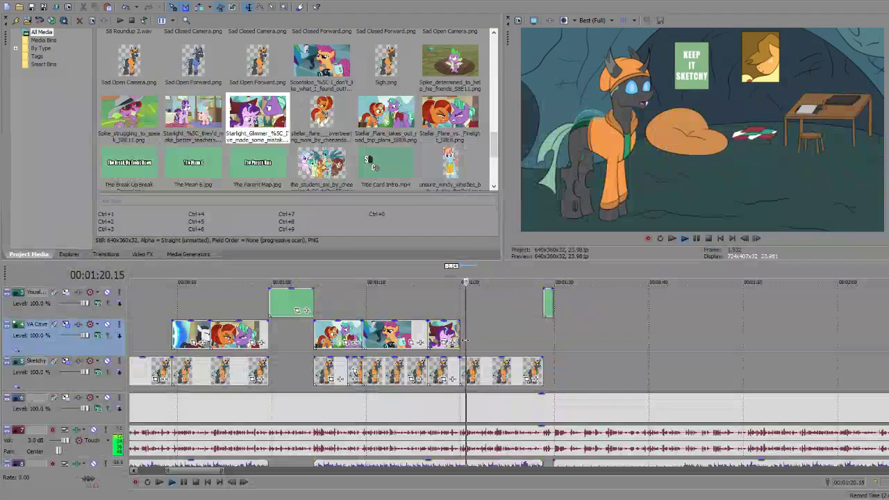
pyautogui.press('space')
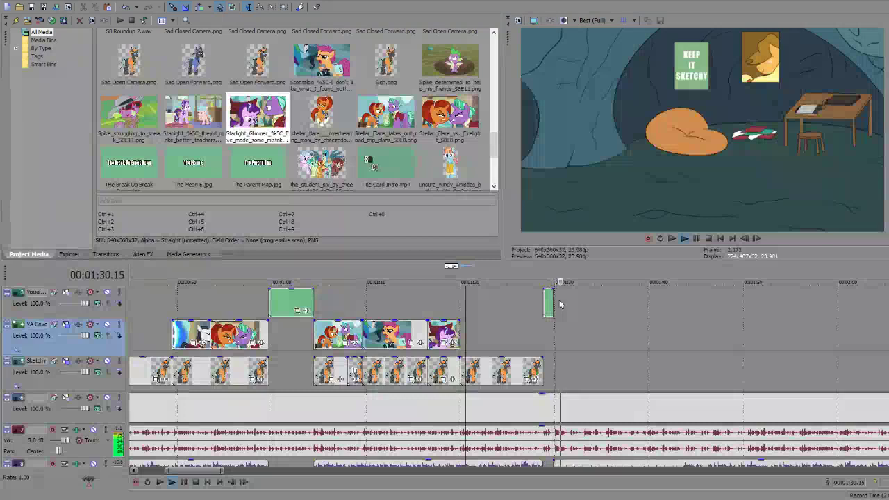
pyautogui.press('space')
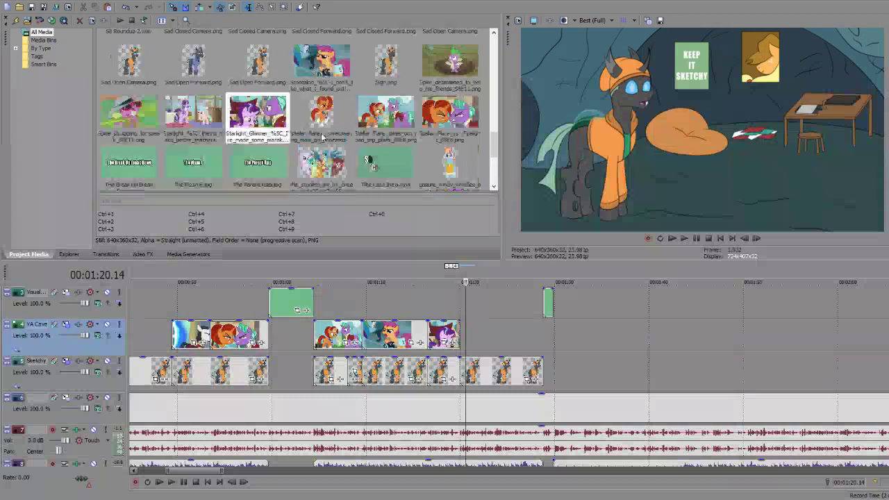
# Step: Add the Applejack_and_Rainbow_Dash_frustrated still to the VA Cave track near 00:01:34 and place the playhead at the title card's end, 00:01:29.20
pyautogui.scroll(5, 322, 136)
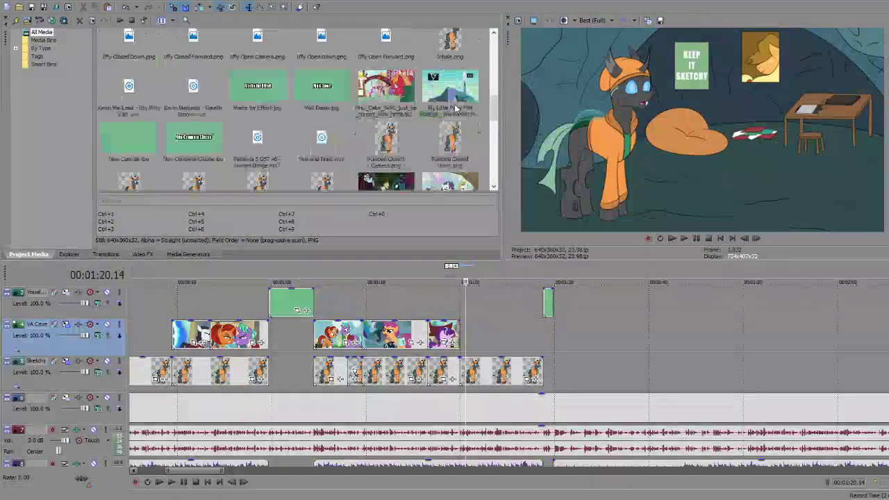
pyautogui.scroll(-6, 455, 108)
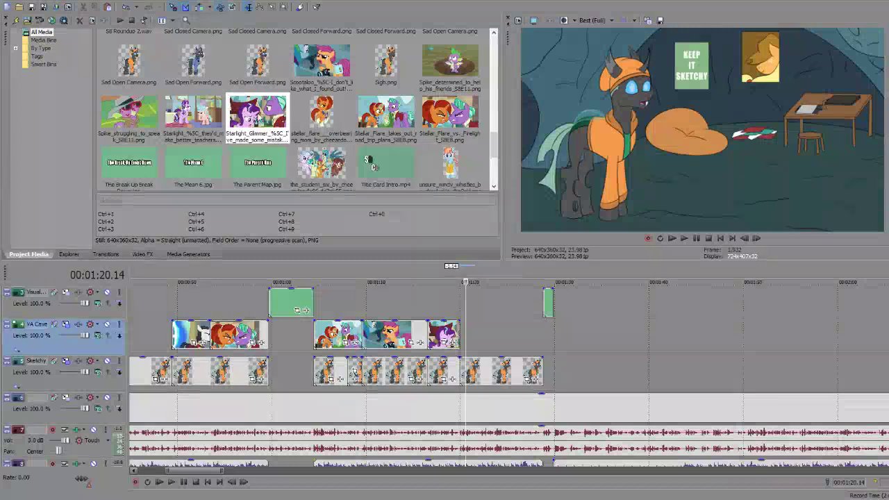
pyautogui.scroll(5, 427, 87)
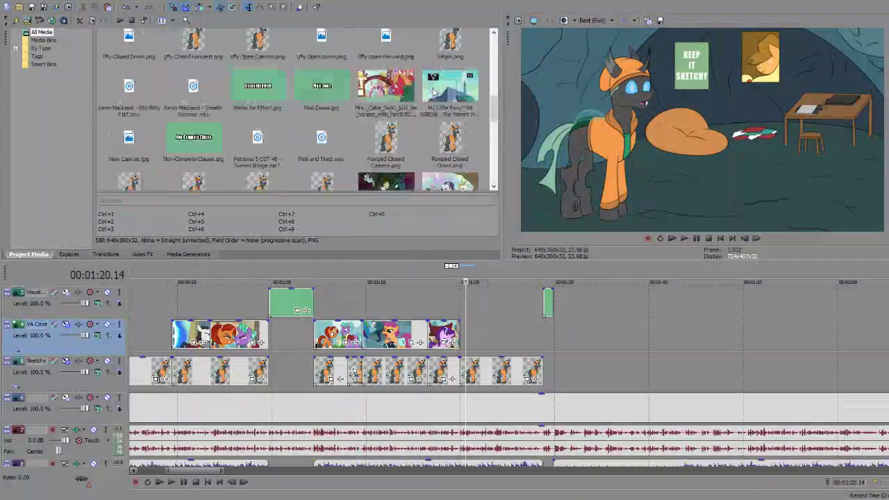
pyautogui.scroll(2, 433, 91)
pyautogui.scroll(3, 285, 104)
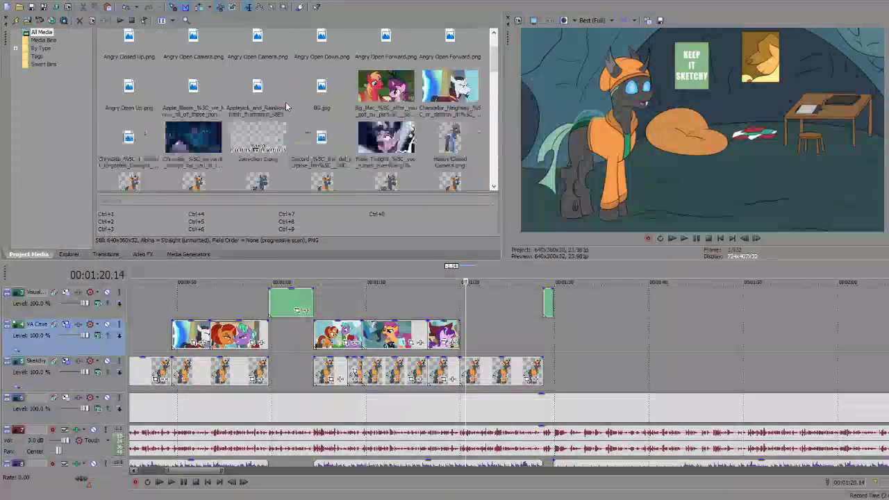
pyautogui.scroll(1, 285, 102)
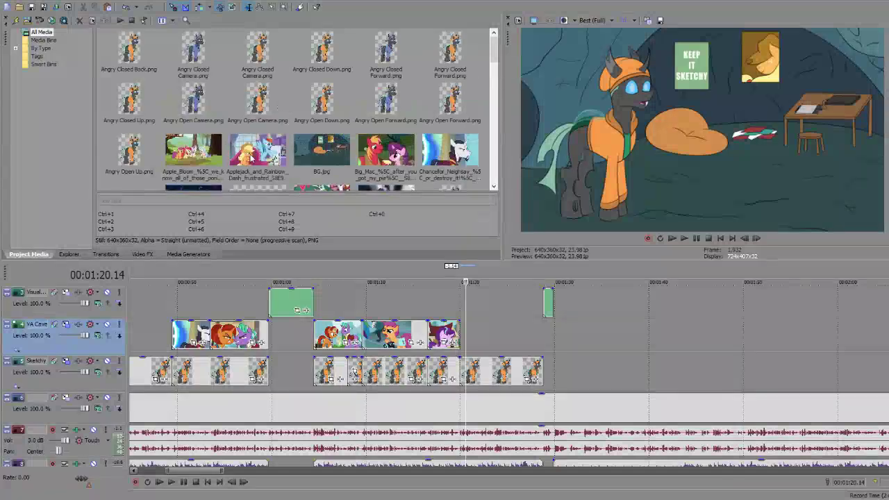
pyautogui.moveTo(274, 157); pyautogui.dragTo(601, 337)
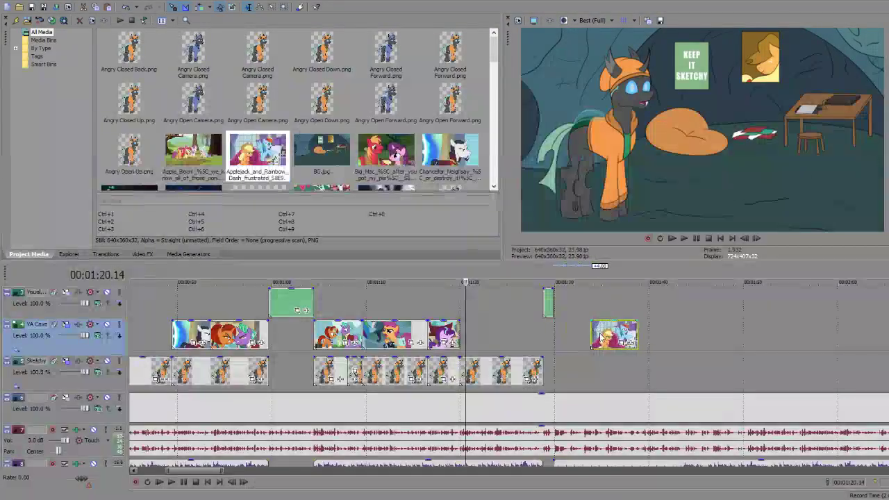
pyautogui.click(552, 372)
pyautogui.click(552, 309)
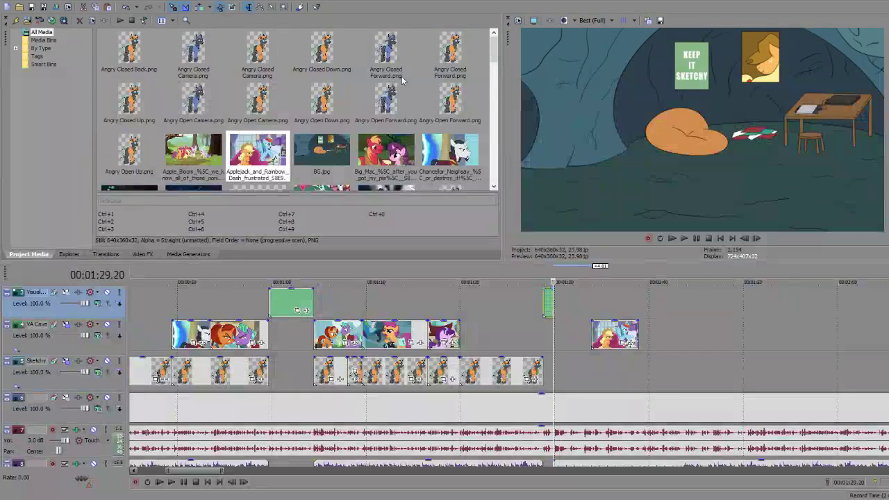
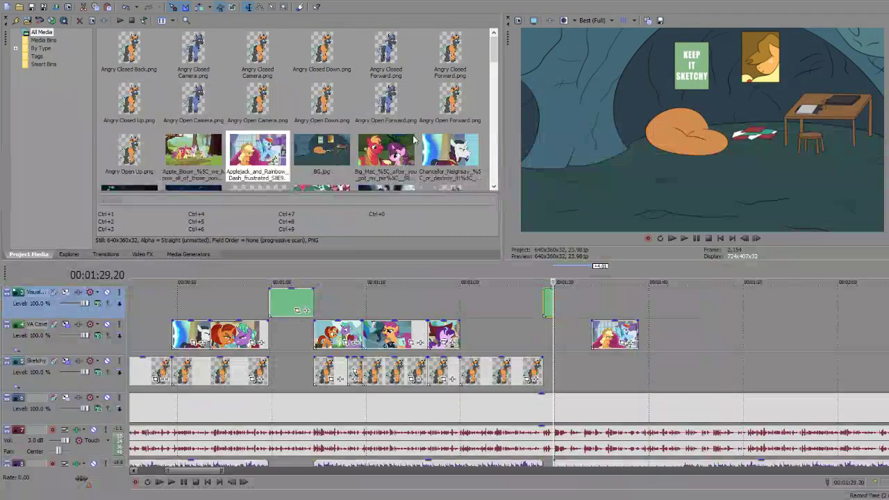
# Step: Add the Iffy Open Camera pose to the Sketchy track at 00:01:29.20 and trim its end to 00:01:32.23
pyautogui.scroll(-5, 411, 141)
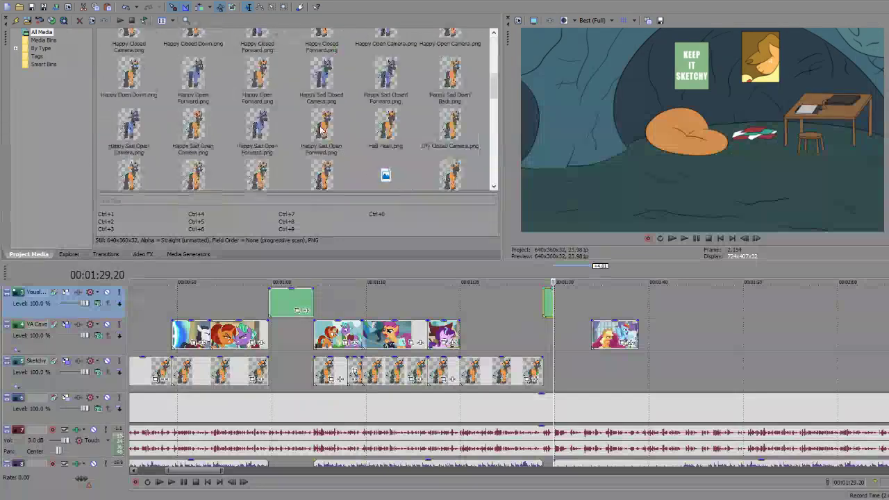
pyautogui.scroll(-8, 330, 142)
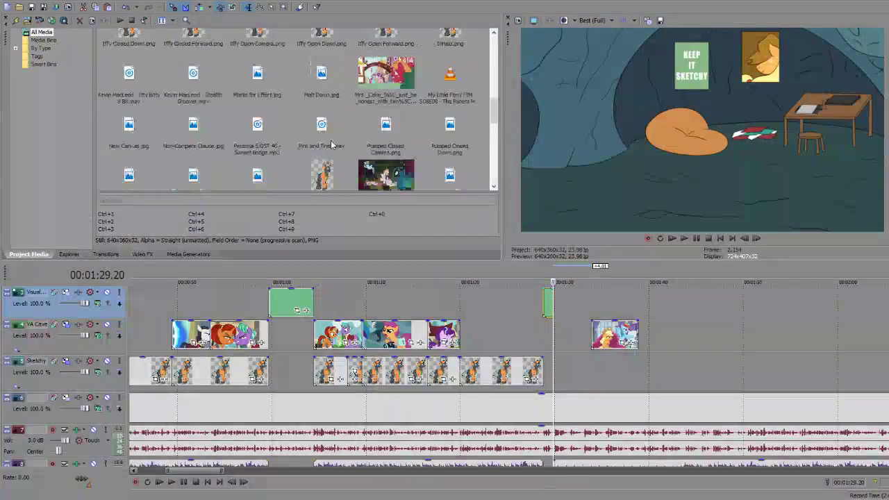
pyautogui.scroll(8, 332, 142)
pyautogui.scroll(-2, 332, 142)
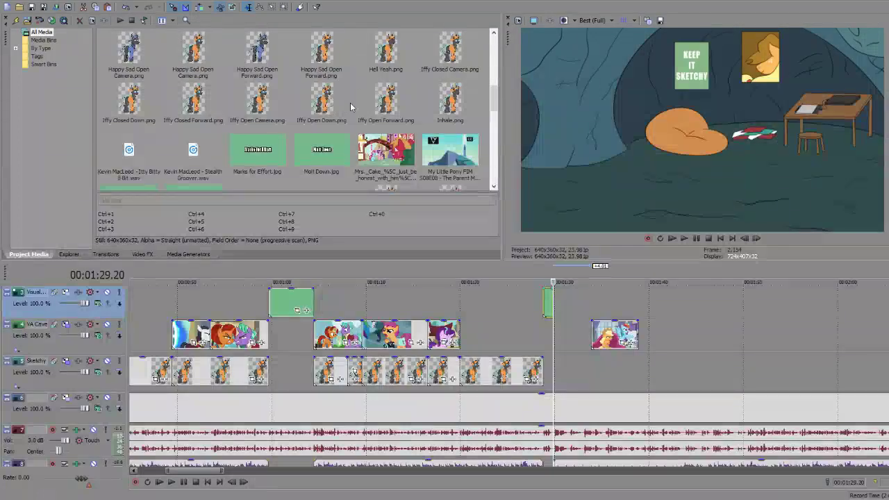
pyautogui.moveTo(257, 100)
pyautogui.mouseDown()
pyautogui.moveTo(299, 198)
pyautogui.moveTo(569, 369)
pyautogui.moveTo(561, 360)
pyautogui.mouseUp()
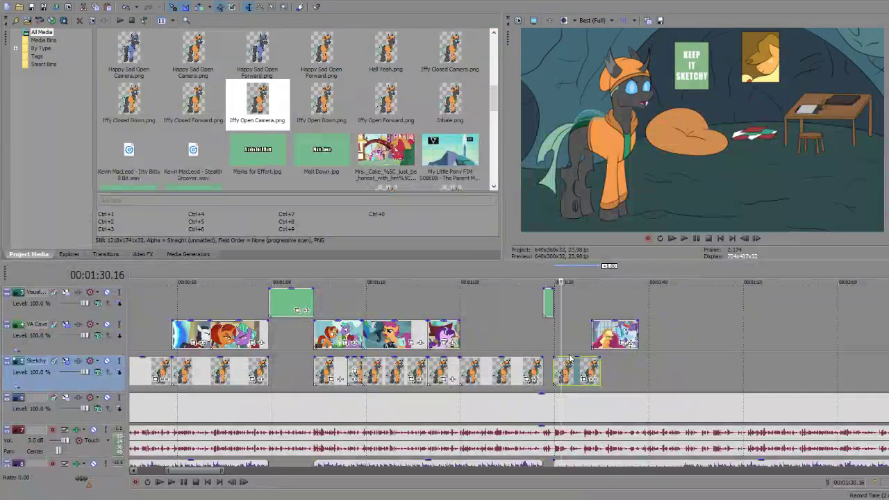
pyautogui.press('space')
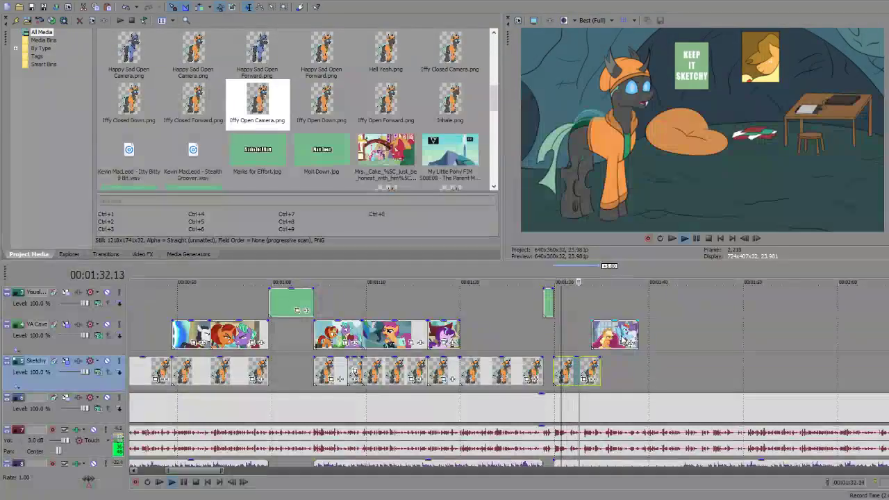
pyautogui.press('space')
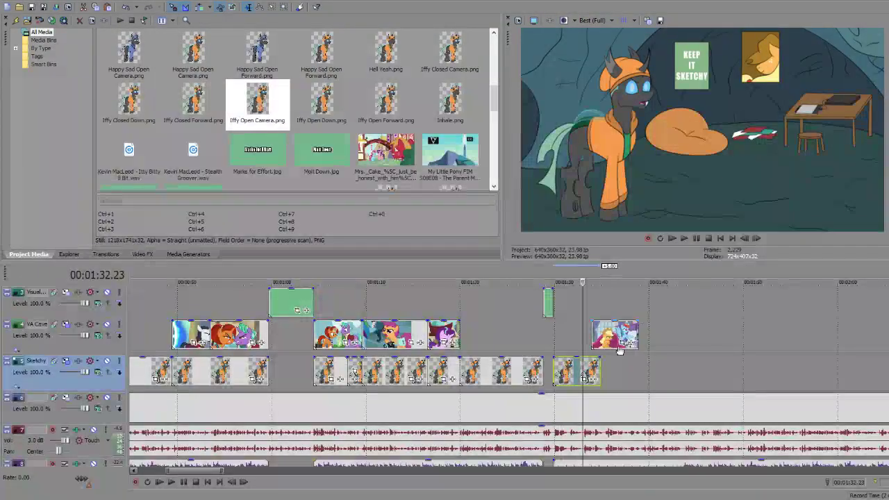
pyautogui.moveTo(600, 368); pyautogui.dragTo(582, 367)
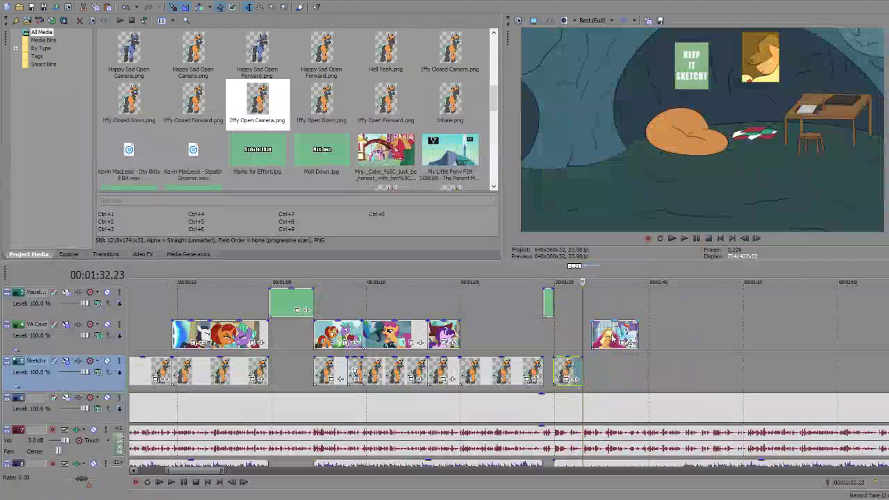
# Step: Move the Applejack and Rainbow Dash still on the VA Cave track to start at 00:01:32.23 and play from there
pyautogui.moveTo(612, 338); pyautogui.dragTo(606, 338)
pyautogui.press('space')
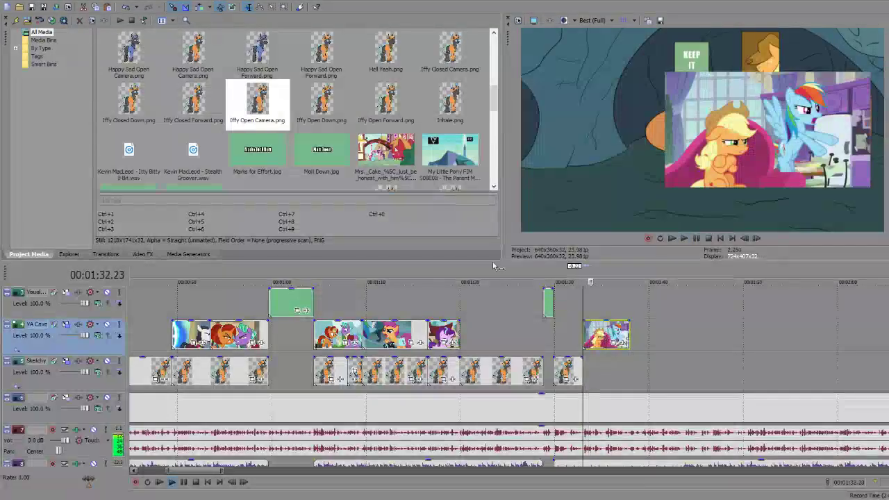
pyautogui.press('space')
# Step: Add the Iffy Open Forward pose to the Sketchy track at 00:01:32.23 and extend its end to 00:01:39.05
pyautogui.moveTo(385, 101); pyautogui.dragTo(477, 216)
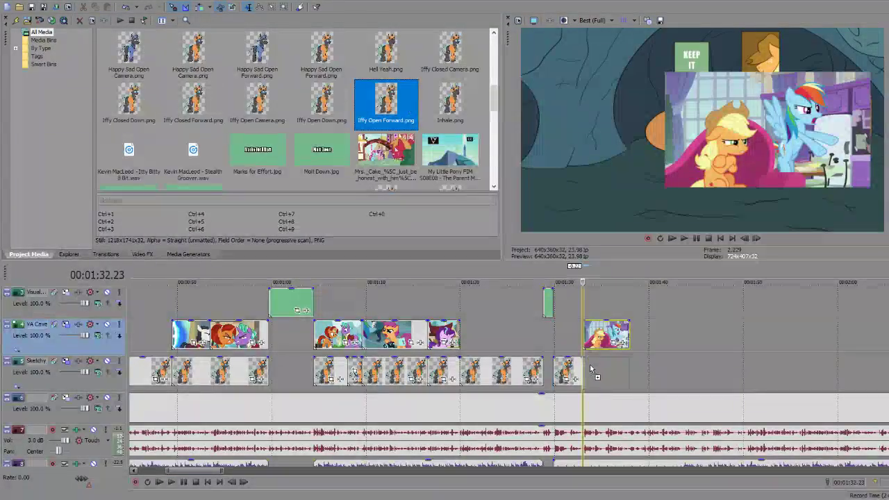
pyautogui.moveTo(590, 369); pyautogui.dragTo(591, 369)
pyautogui.click(615, 373)
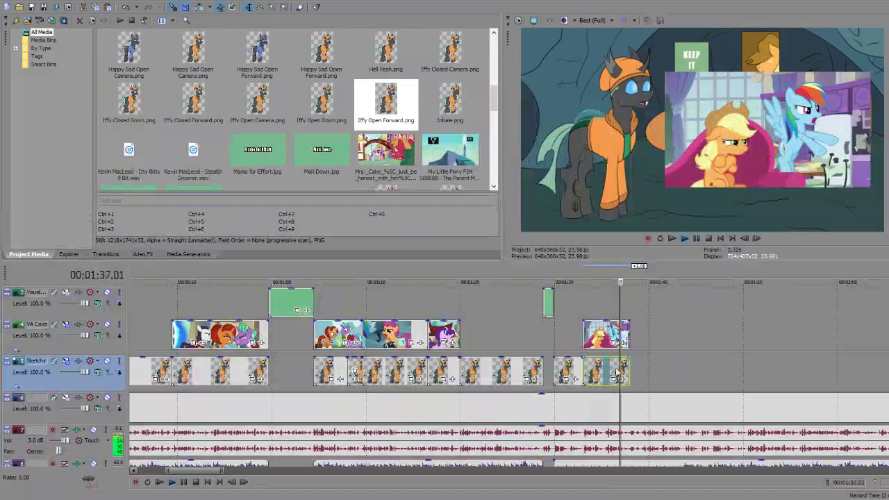
pyautogui.press('space')
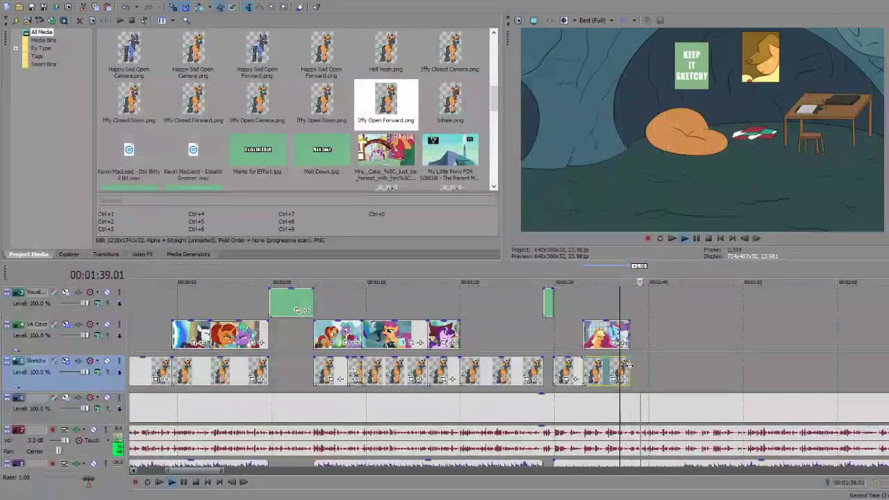
pyautogui.press('space')
pyautogui.moveTo(629, 366); pyautogui.dragTo(640, 366)
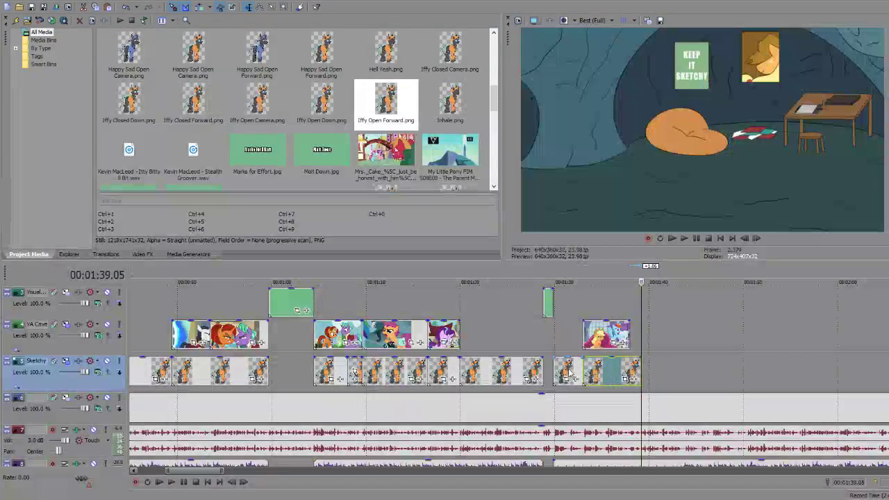
# Step: Copy the Iffy Open Camera pose to 00:01:39.05 and extend both it and the Applejack and Rainbow Dash still to 00:01:45.10
pyautogui.click(568, 375)
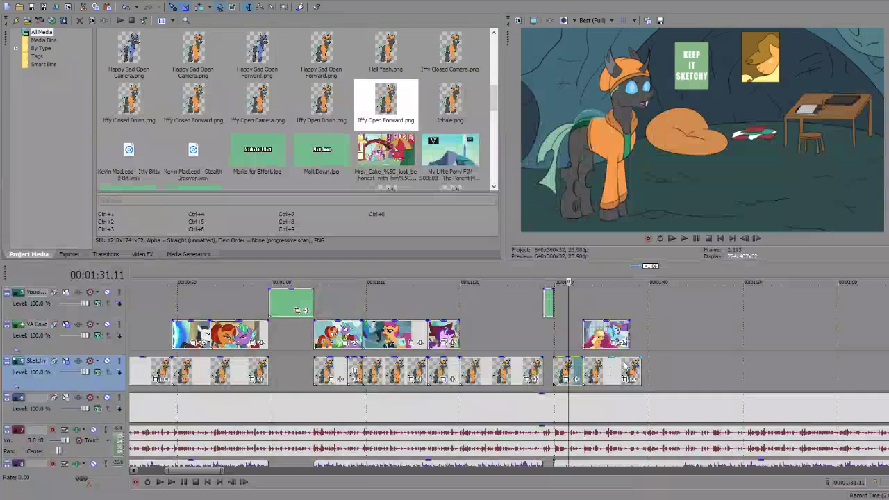
pyautogui.click(639, 366)
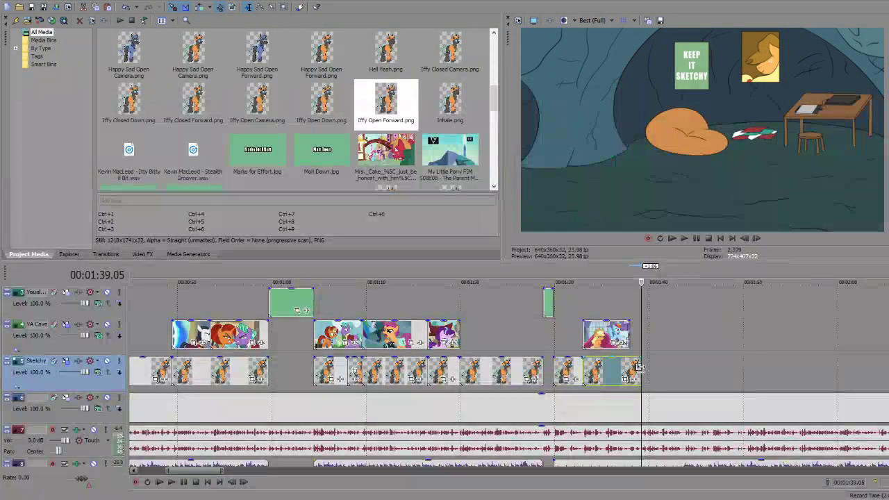
pyautogui.hotkey('ctrl', 'v')
pyautogui.press('space')
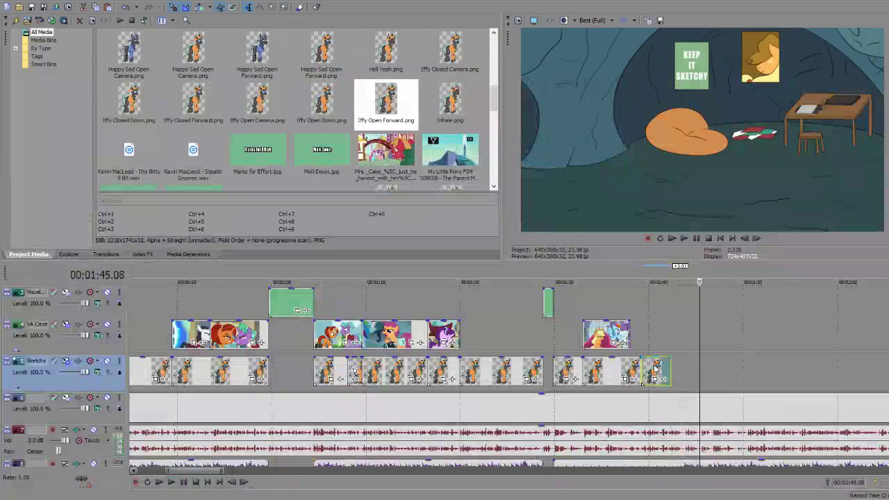
pyautogui.press('Return')
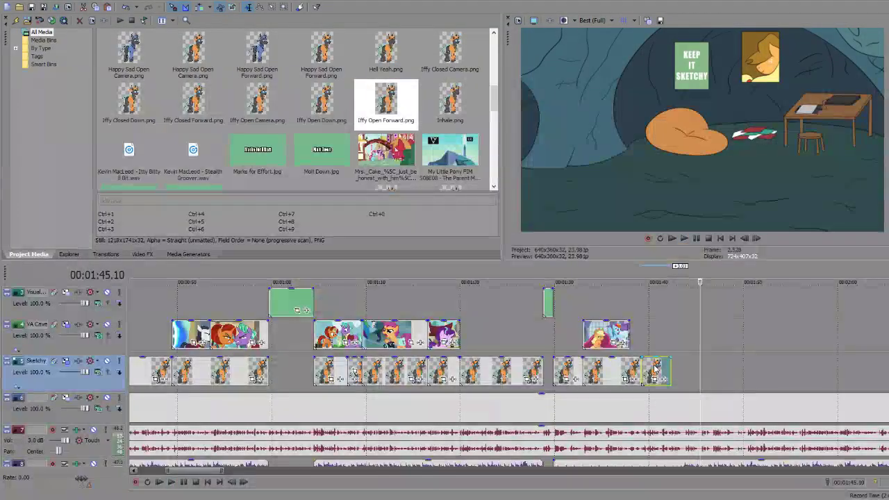
pyautogui.moveTo(669, 368); pyautogui.dragTo(695, 368)
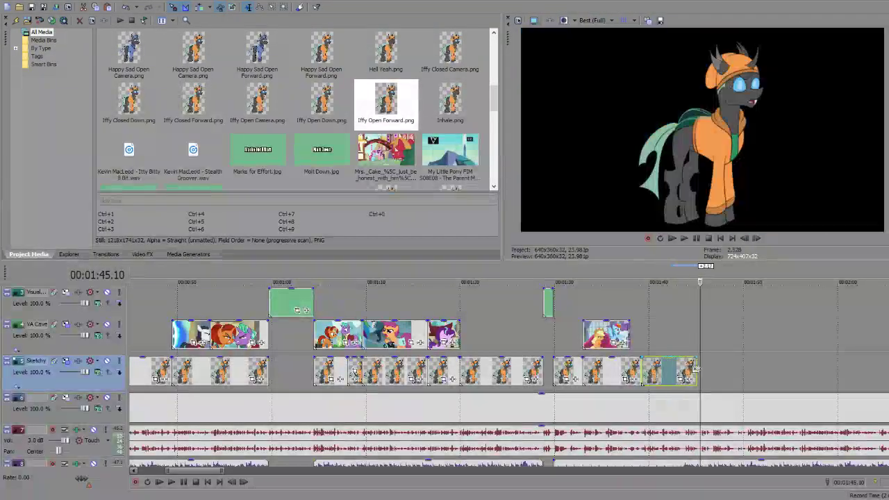
pyautogui.moveTo(629, 338); pyautogui.dragTo(696, 345)
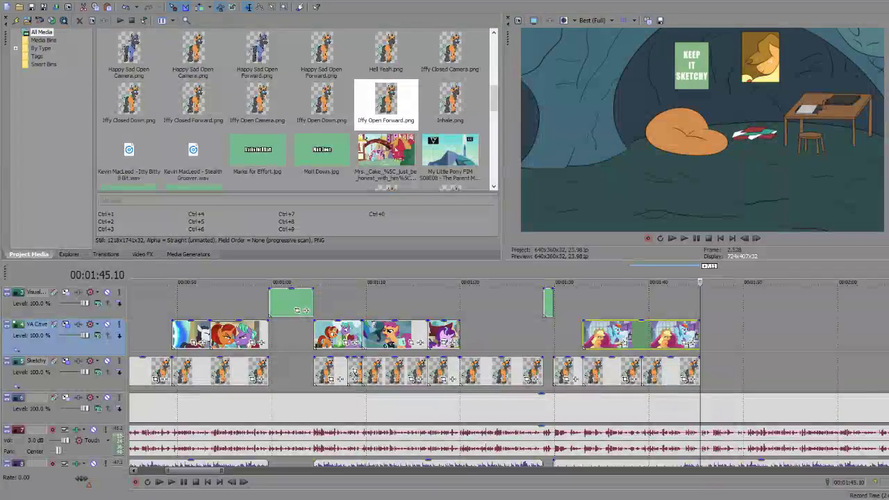
# Step: Split the background music at 00:01:45.10 and shorten the piece before the cut to about 00:01:43
pyautogui.scroll(-1, 507, 375)
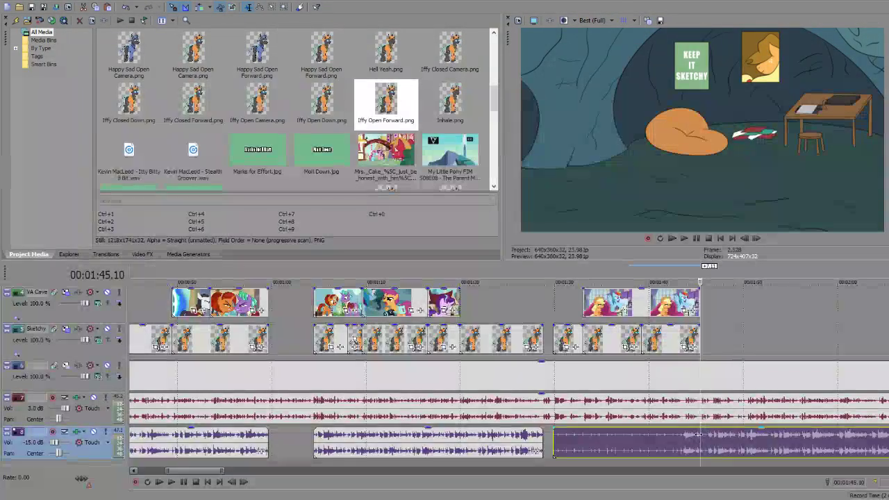
pyautogui.press('s')
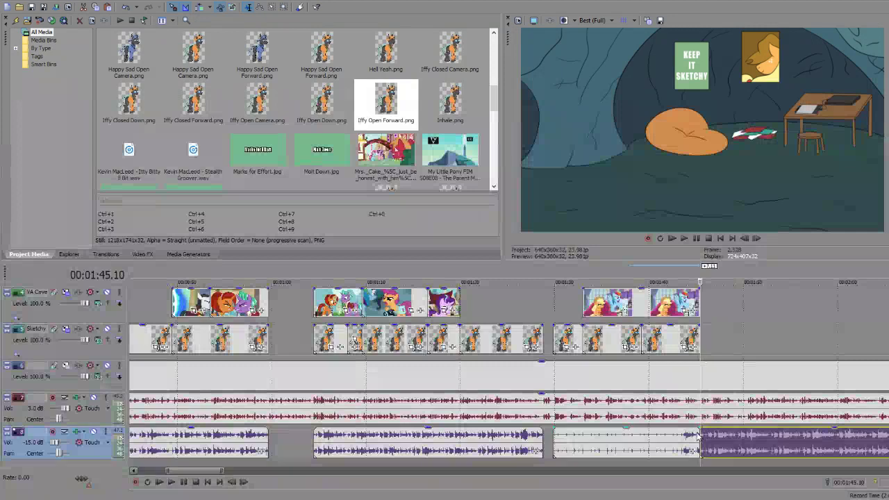
pyautogui.moveTo(697, 434); pyautogui.dragTo(686, 434)
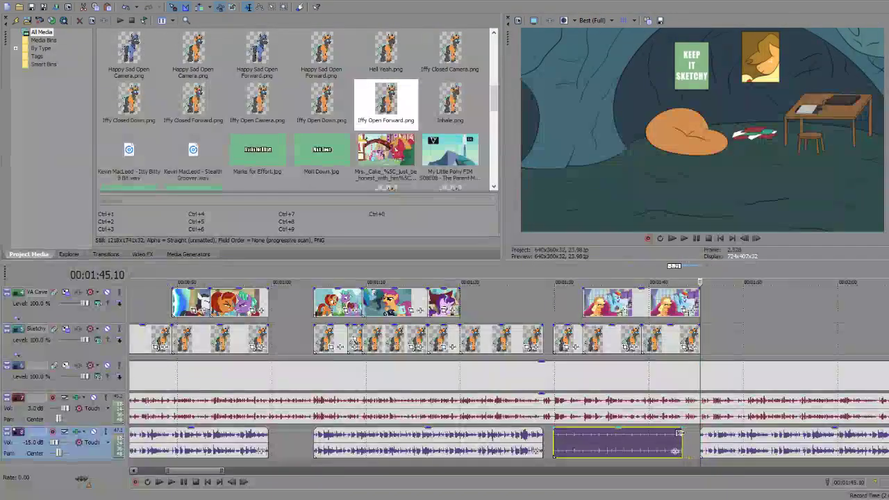
# Step: Set the quiet music section's end to 00:01:43.18 by ear and delete the music piece after the 00:01:45.10 cut
pyautogui.click(663, 344)
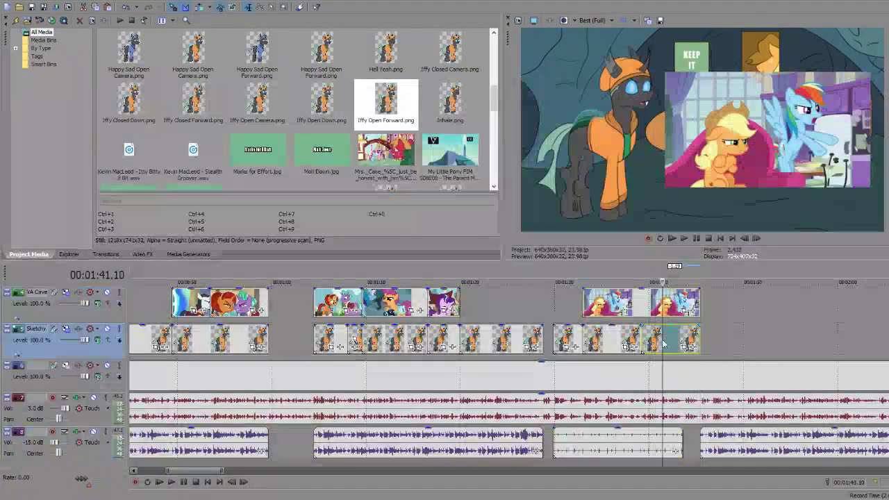
pyautogui.press('space')
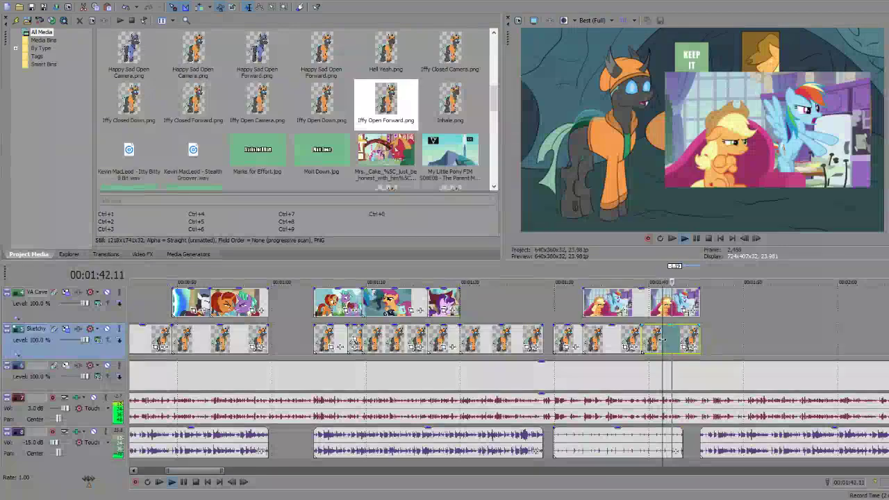
pyautogui.press('space')
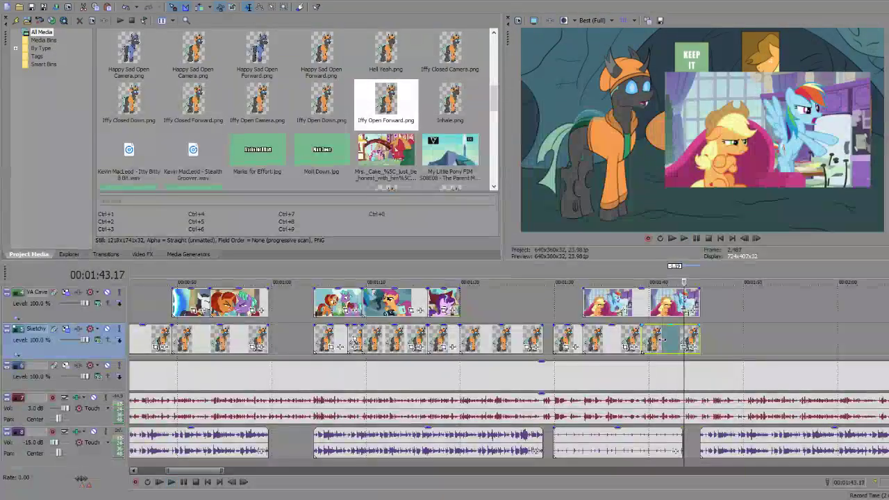
pyautogui.press('Right')
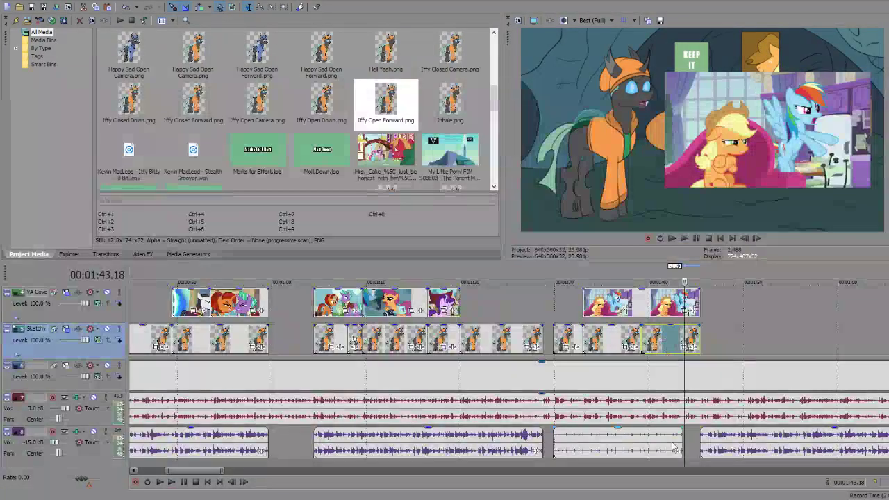
pyautogui.click(674, 445)
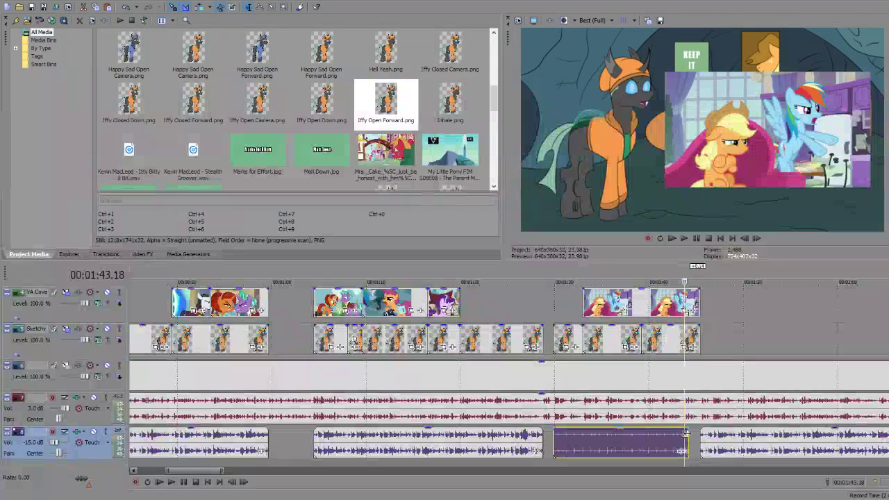
pyautogui.click(752, 450)
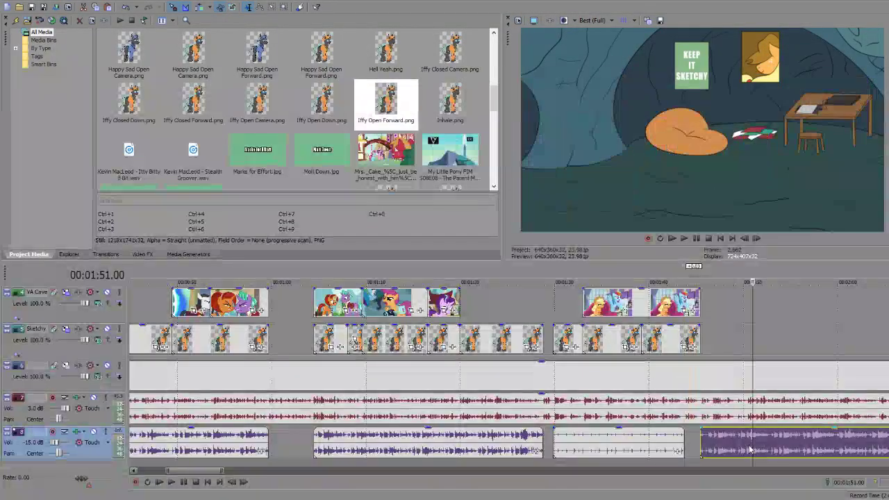
pyautogui.press('Delete')
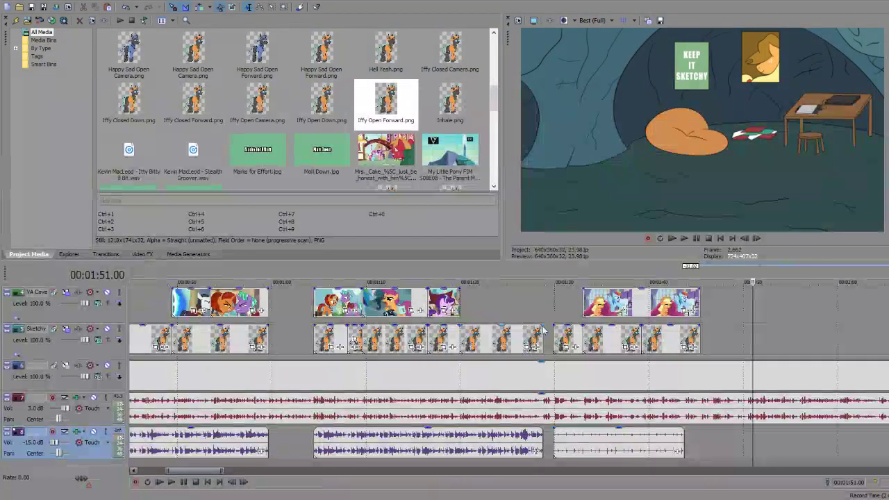
# Step: Add The Break Up Break Down title card to the Visuals track at 00:01:45.10 and trim its end to 00:01:46.18
pyautogui.scroll(3, 837, 352)
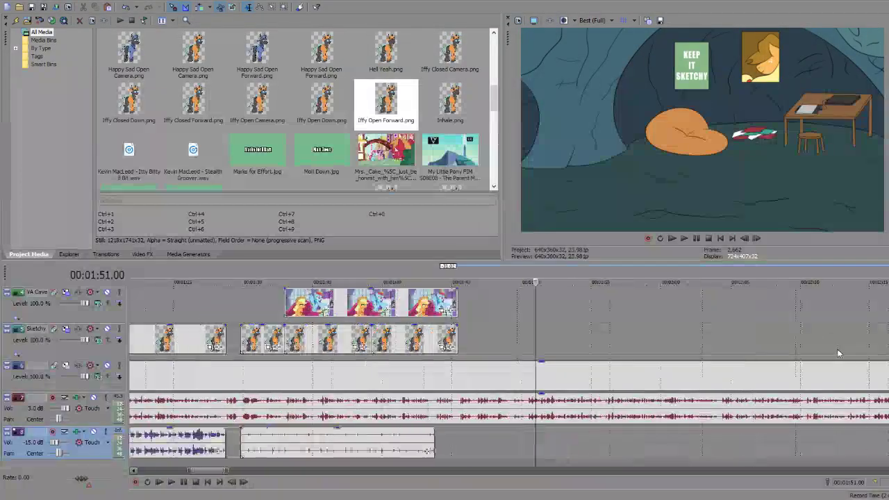
pyautogui.scroll(2, 649, 321)
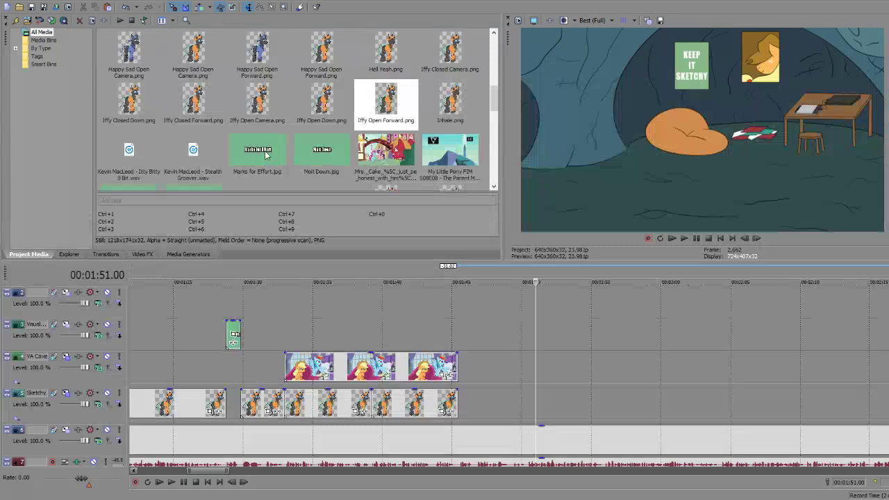
pyautogui.moveTo(496, 105); pyautogui.dragTo(494, 150)
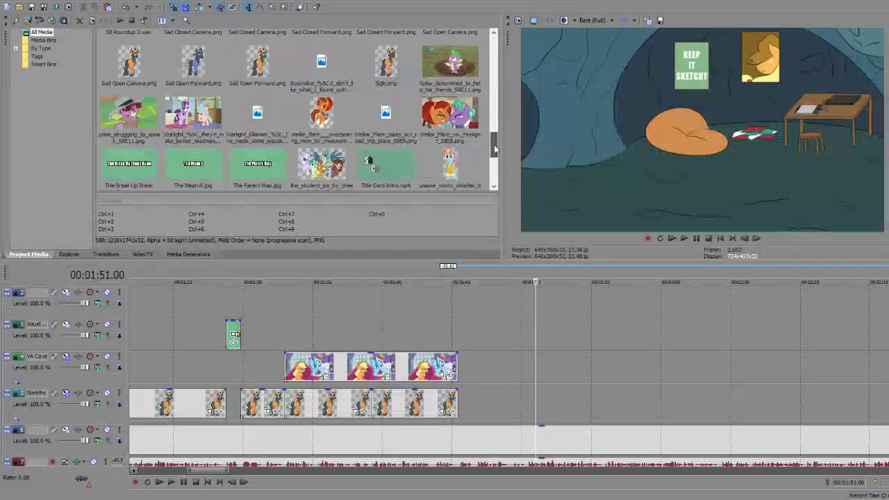
pyautogui.moveTo(129, 167); pyautogui.dragTo(543, 334)
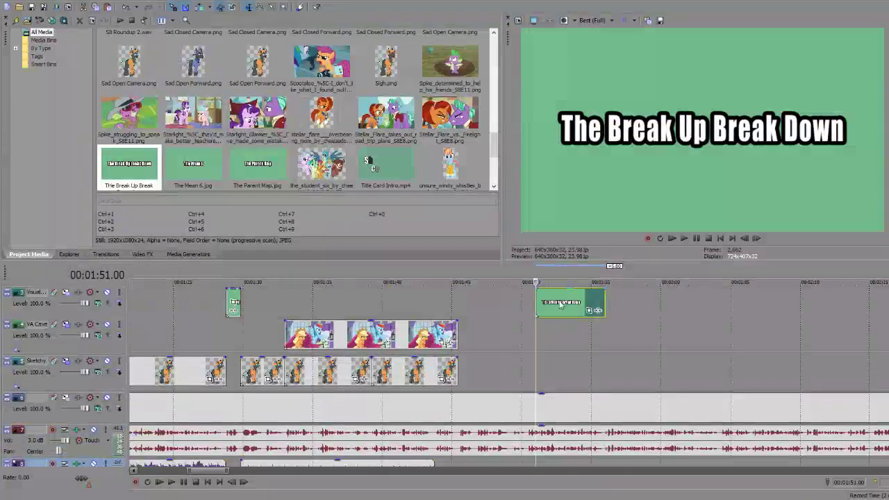
pyautogui.moveTo(560, 304); pyautogui.dragTo(482, 304)
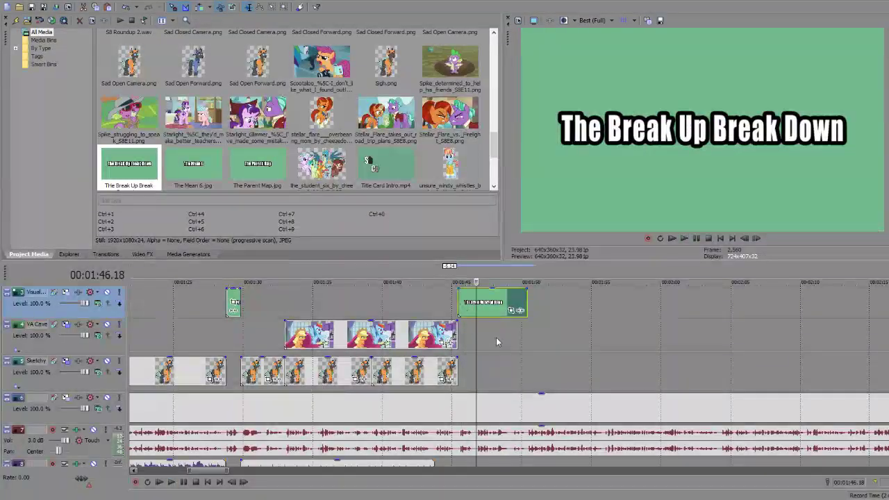
pyautogui.moveTo(526, 305); pyautogui.dragTo(477, 305)
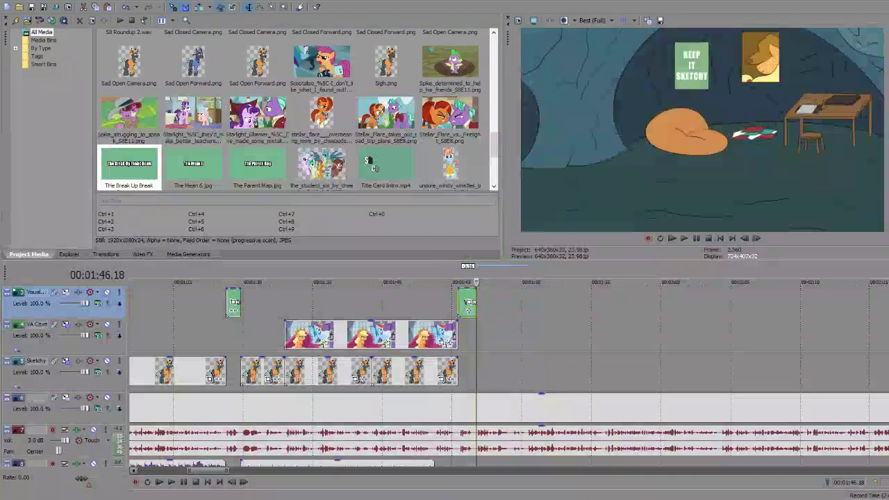
pyautogui.scroll(-1, 795, 368)
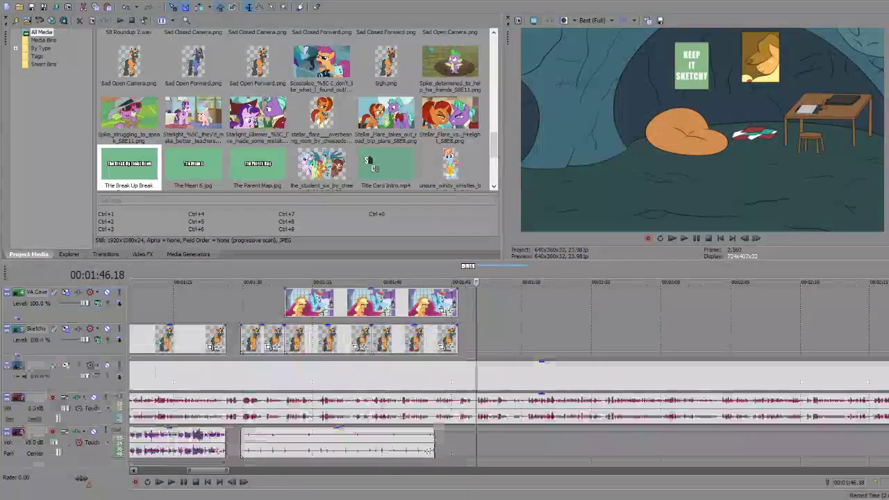
# Step: Paste the copied background music onto its audio track at 00:01:46.18, directly after the title card, and preview it
pyautogui.scroll(1, 501, 383)
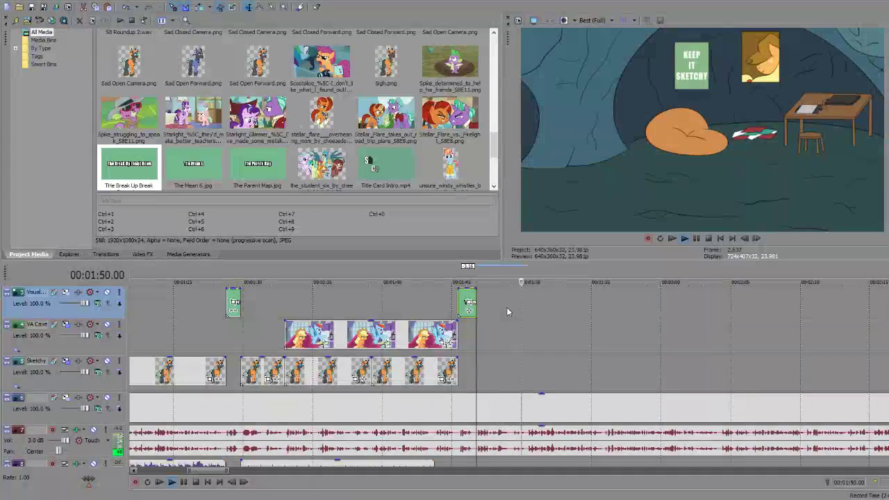
pyautogui.press('space')
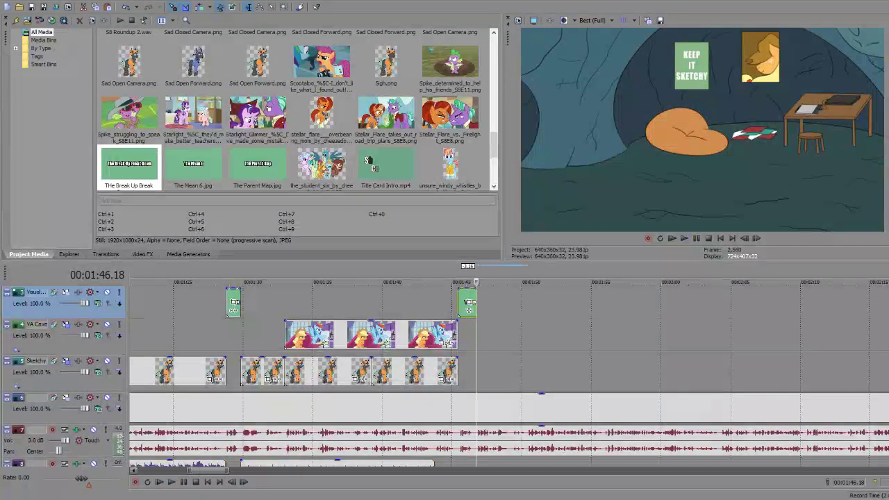
pyautogui.scroll(-1, 509, 375)
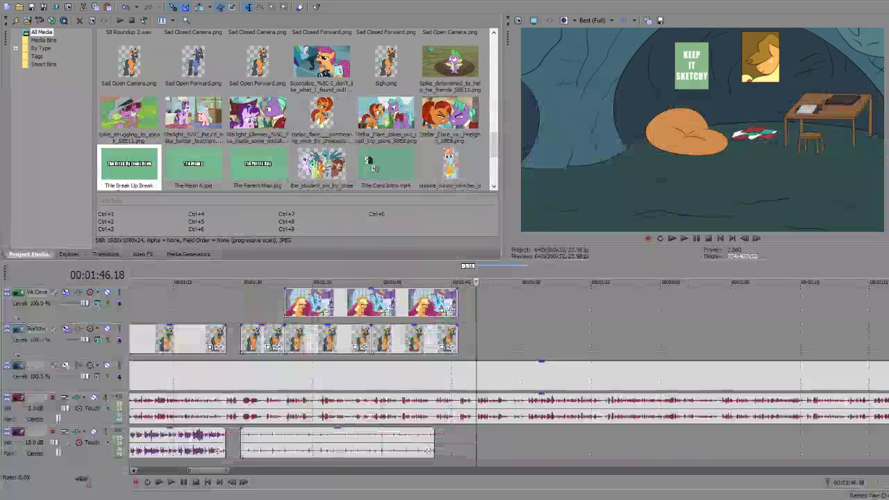
pyautogui.click(477, 435)
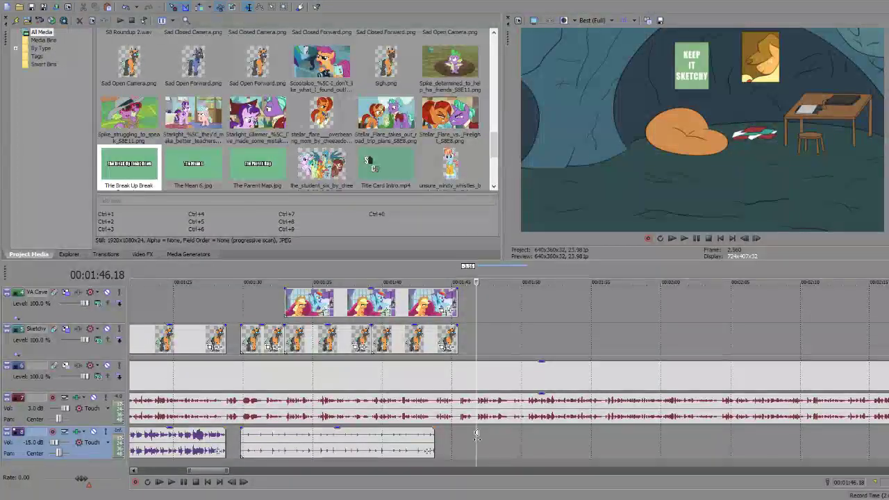
pyautogui.hotkey('ctrl', 'v')
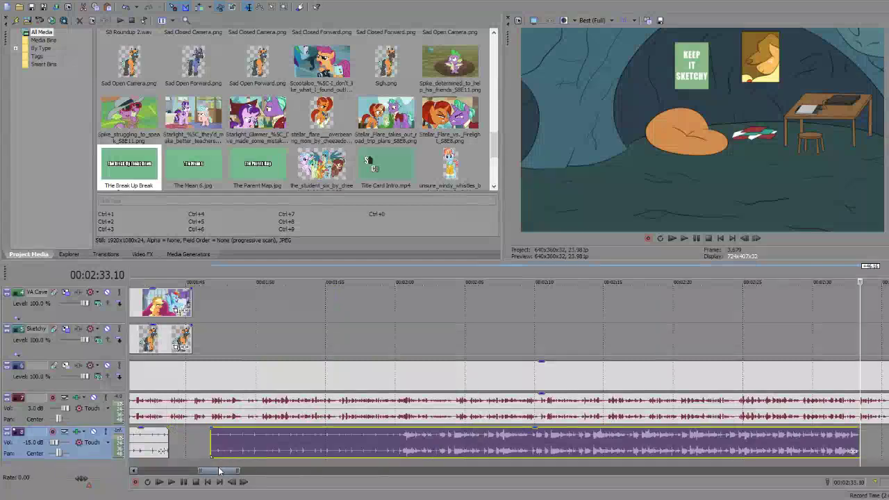
pyautogui.moveTo(220, 471); pyautogui.dragTo(201, 471)
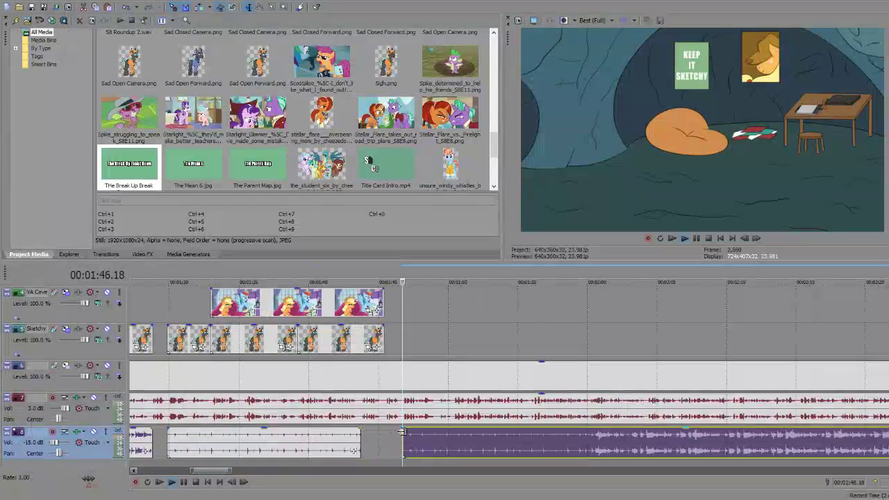
pyautogui.press('space')
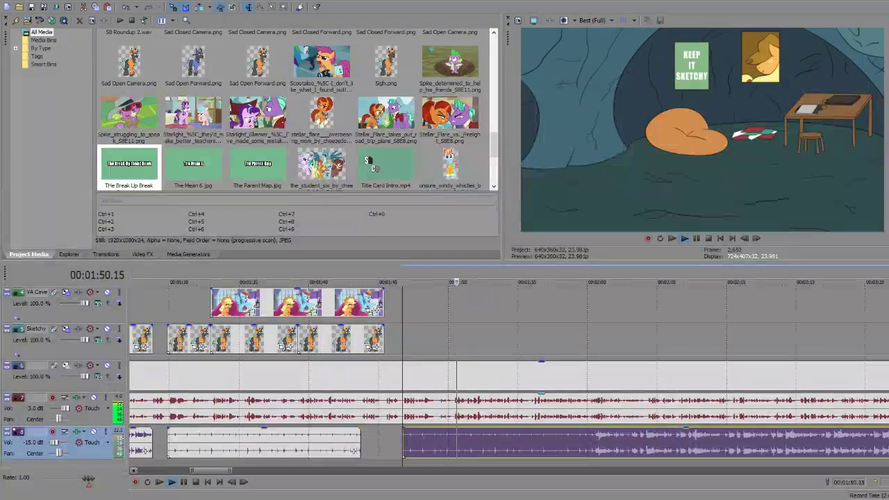
# Step: Add the orange-hoodie Iffy Open Camera pose to the Sketchy track after the title card and move it to about 00:01:58
pyautogui.scroll(1, 402, 454)
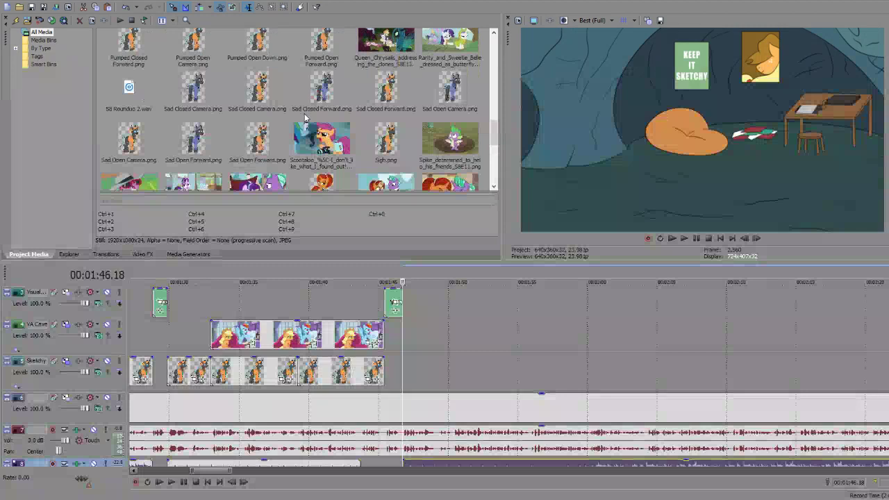
pyautogui.scroll(3, 304, 118)
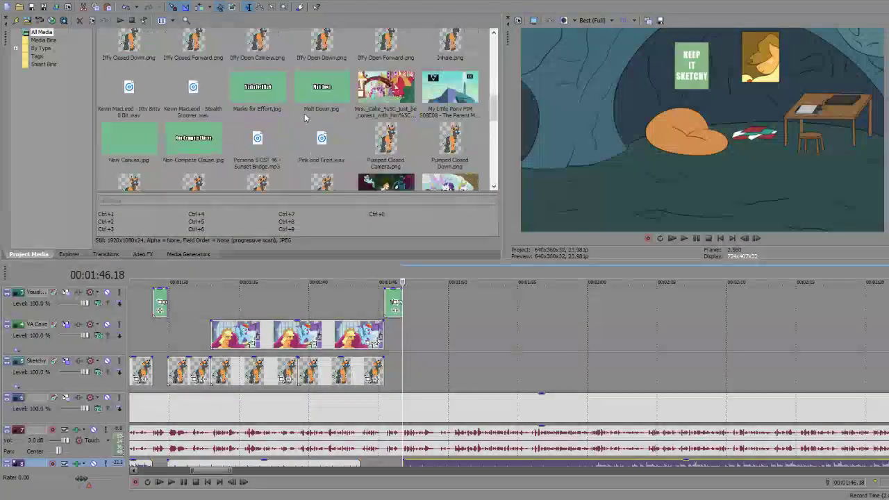
pyautogui.scroll(2, 304, 115)
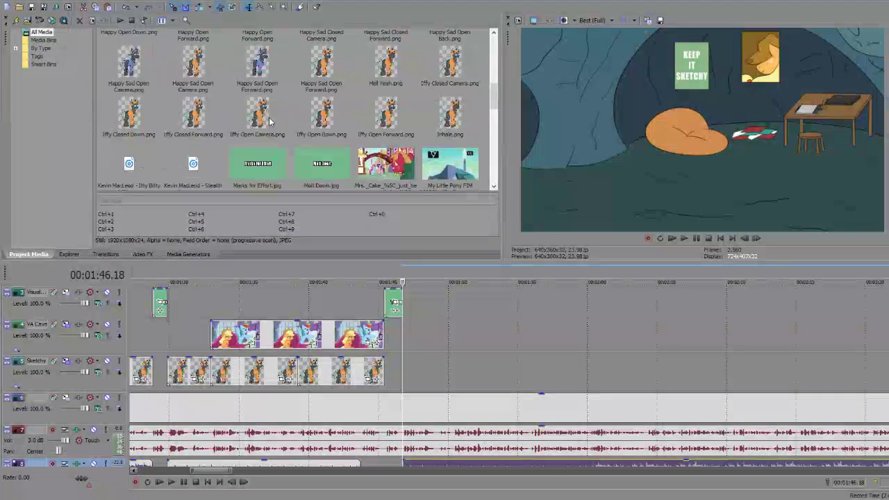
pyautogui.moveTo(269, 122); pyautogui.dragTo(358, 314)
pyautogui.moveTo(405, 381); pyautogui.dragTo(408, 381)
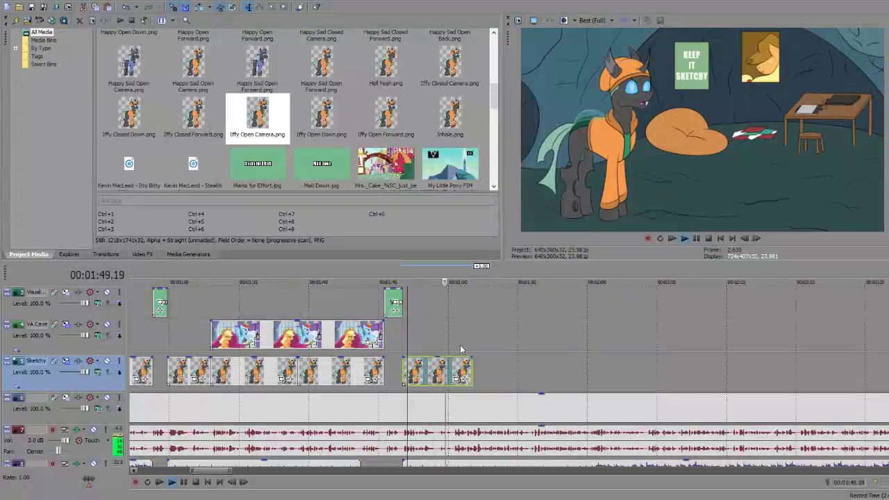
pyautogui.press('space')
pyautogui.moveTo(427, 373); pyautogui.dragTo(580, 372)
# Step: Add the orange-hoodie Well Open Camera pose to the Sketchy track at 00:01:46.18 and trim its end to 00:01:50.09 by ear
pyautogui.scroll(-5, 420, 148)
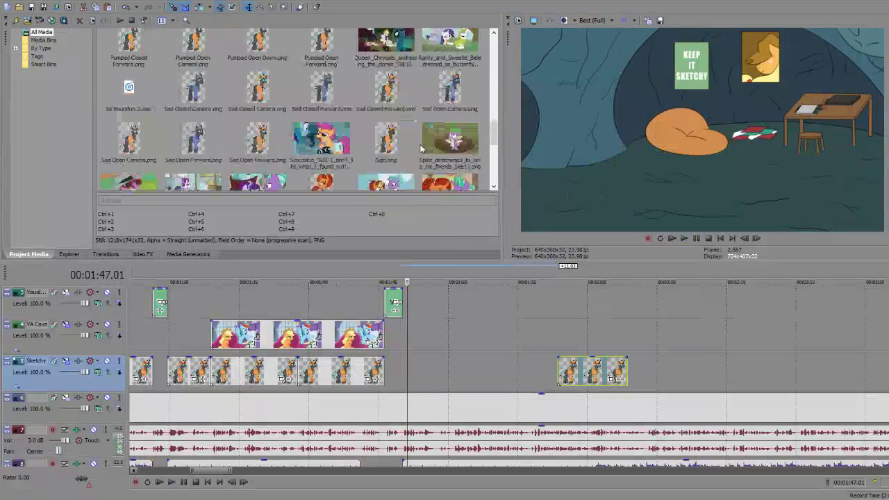
pyautogui.scroll(-10, 420, 148)
pyautogui.moveTo(322, 114); pyautogui.dragTo(405, 380)
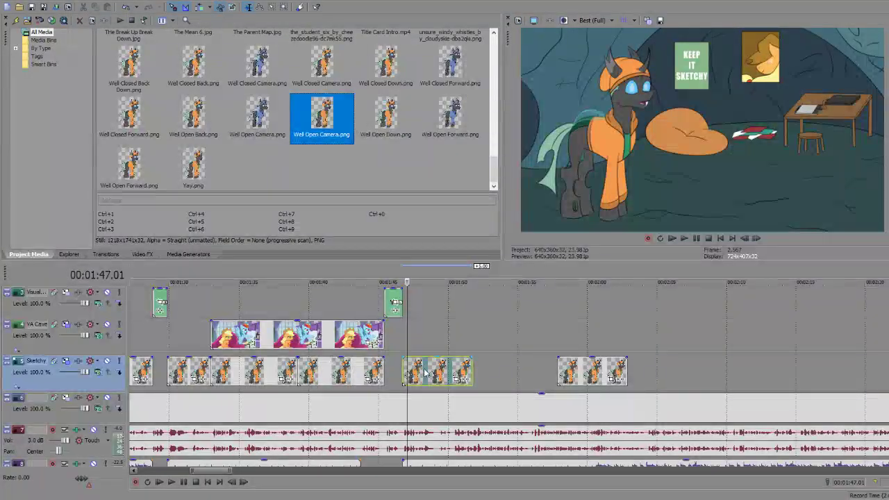
pyautogui.press('space')
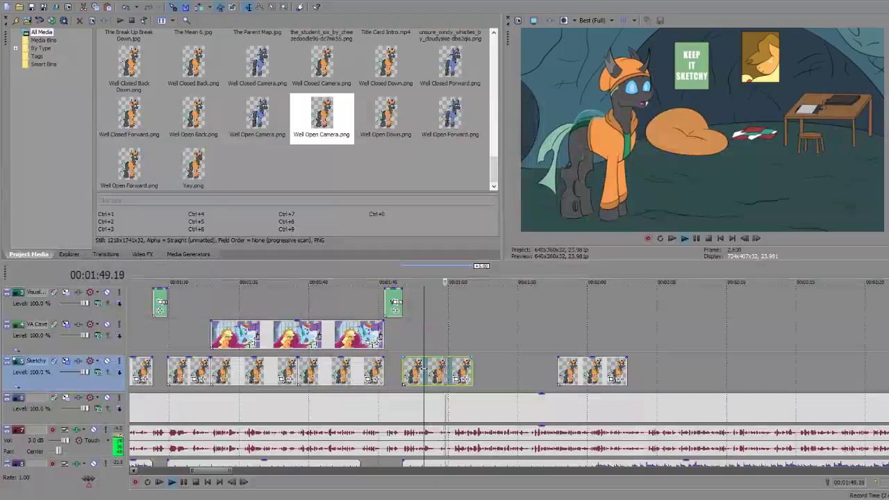
pyautogui.press('Return')
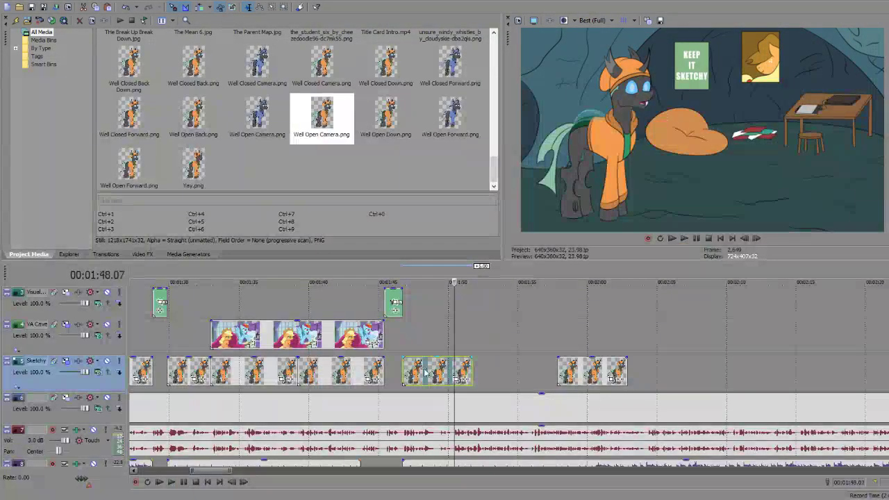
pyautogui.press('space')
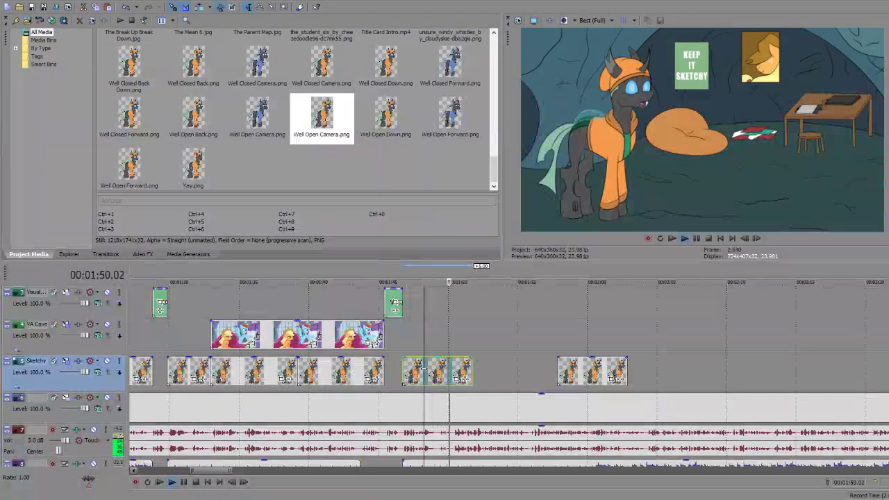
pyautogui.press('Return')
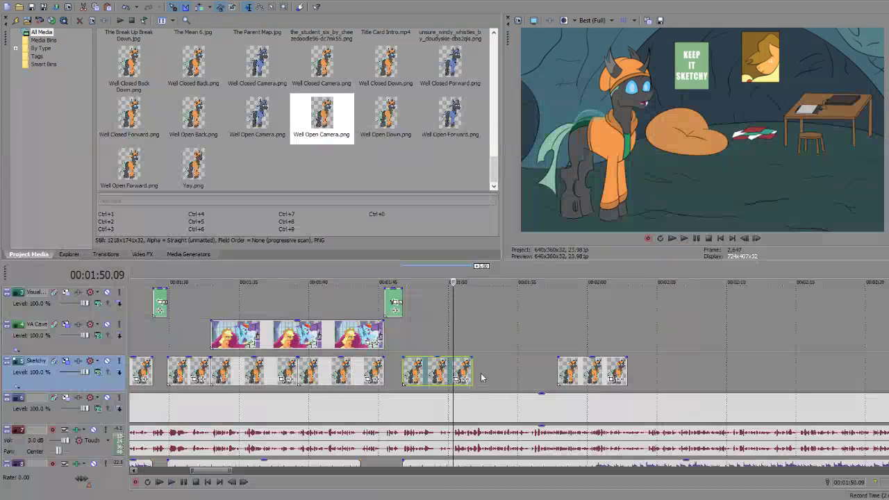
pyautogui.moveTo(472, 375); pyautogui.dragTo(452, 372)
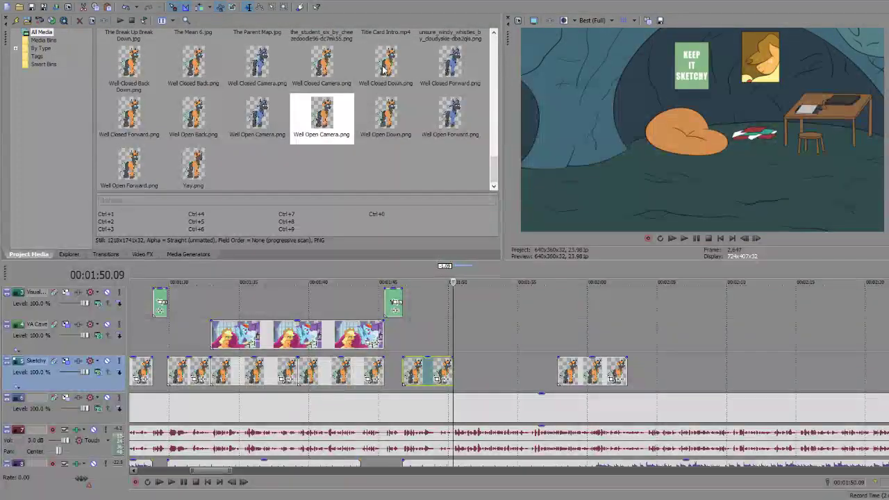
# Step: Add the orange-hoodie Well Open Forward pose at 00:01:50.09 on the Sketchy track and extend its end to 00:01:55.22
pyautogui.moveTo(129, 167)
pyautogui.mouseDown()
pyautogui.moveTo(418, 321)
pyautogui.moveTo(438, 371)
pyautogui.moveTo(458, 373)
pyautogui.mouseUp()
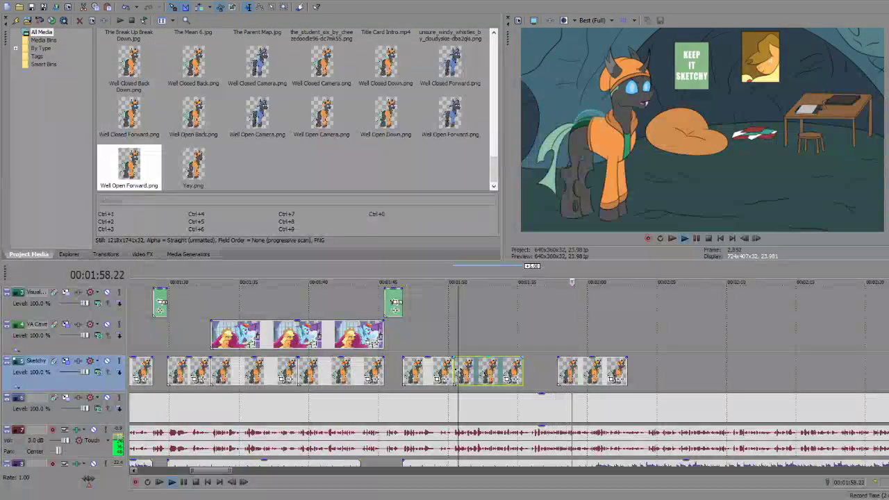
pyautogui.press('Return')
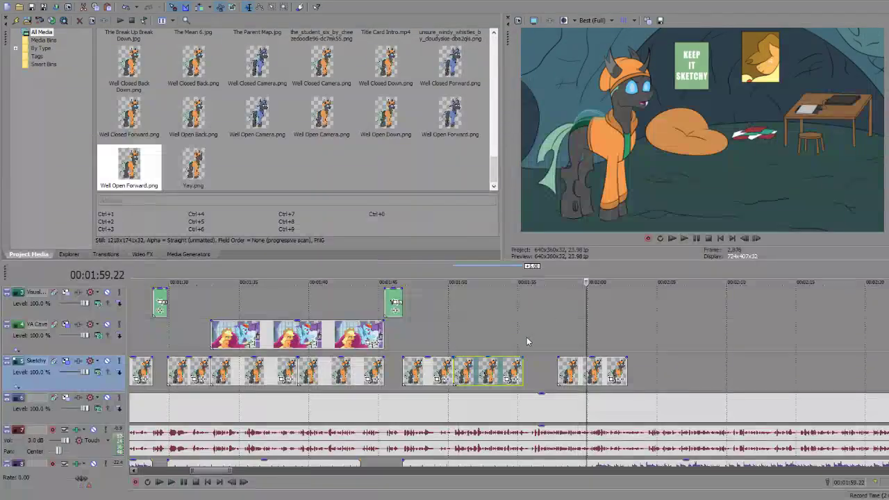
pyautogui.click(505, 366)
pyautogui.press('space')
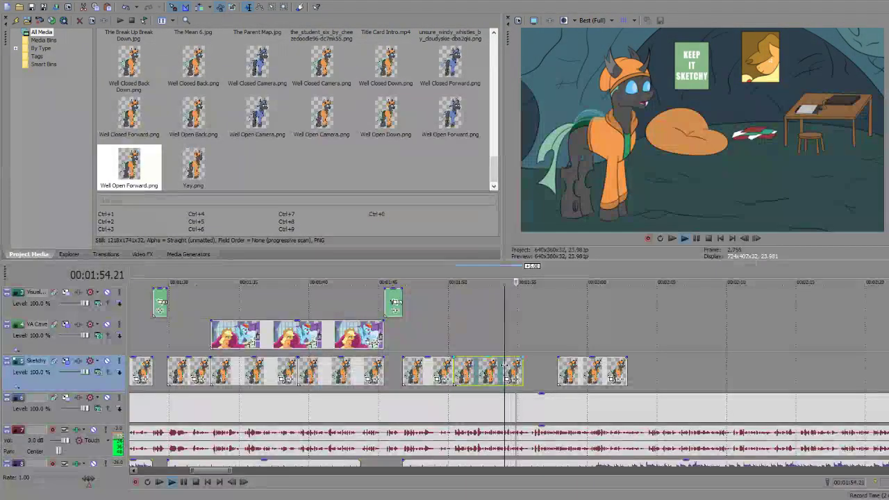
pyautogui.press('Return')
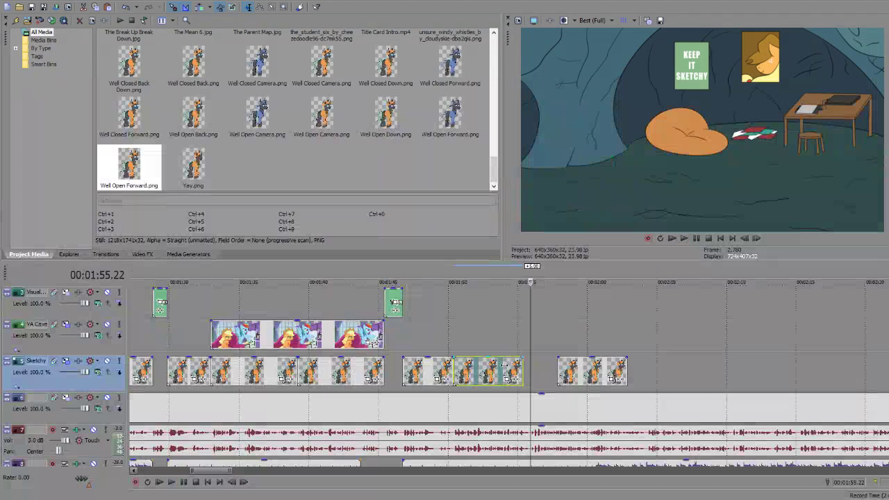
pyautogui.moveTo(522, 371); pyautogui.dragTo(529, 372)
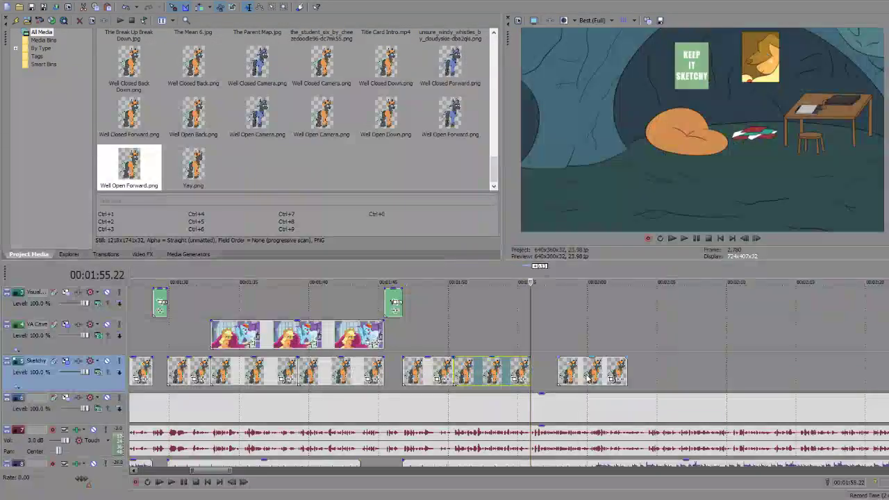
# Step: Move the spare Iffy Open Camera pose to about 00:02:15 and pick the Iffy Closed Forward pose from the project media
pyautogui.moveTo(586, 379); pyautogui.dragTo(828, 375)
pyautogui.scroll(5, 375, 109)
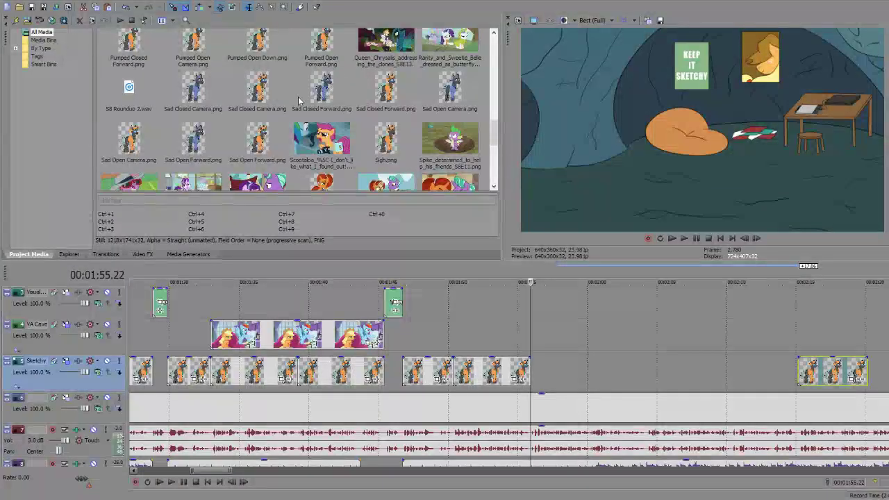
pyautogui.scroll(3, 299, 101)
pyautogui.scroll(2, 361, 129)
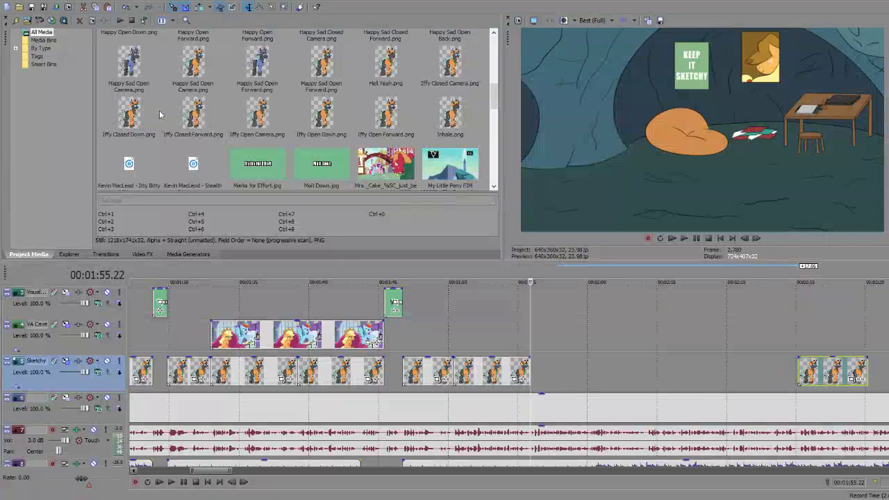
pyautogui.moveTo(179, 114); pyautogui.dragTo(188, 124)
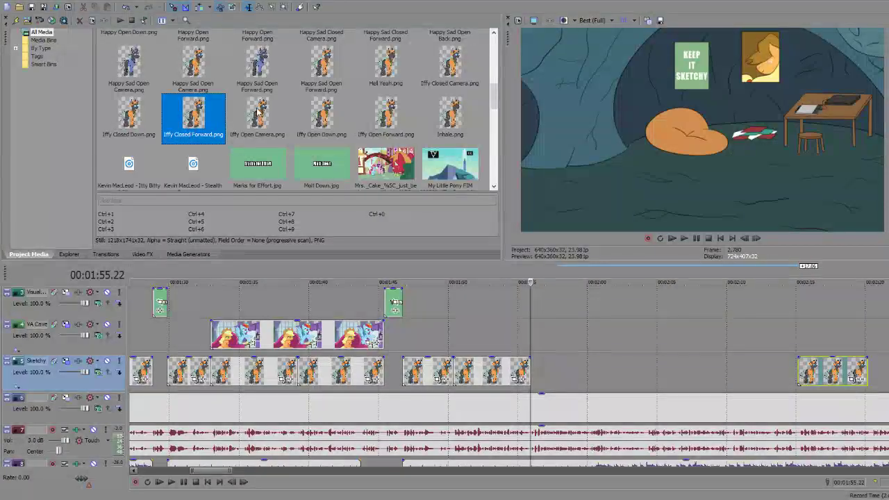
# Step: Add Iffy Open Forward.png to the Sketchy track at 00:01:55.22, directly after the preceding character clip, and preview it
pyautogui.moveTo(390, 111); pyautogui.dragTo(486, 226)
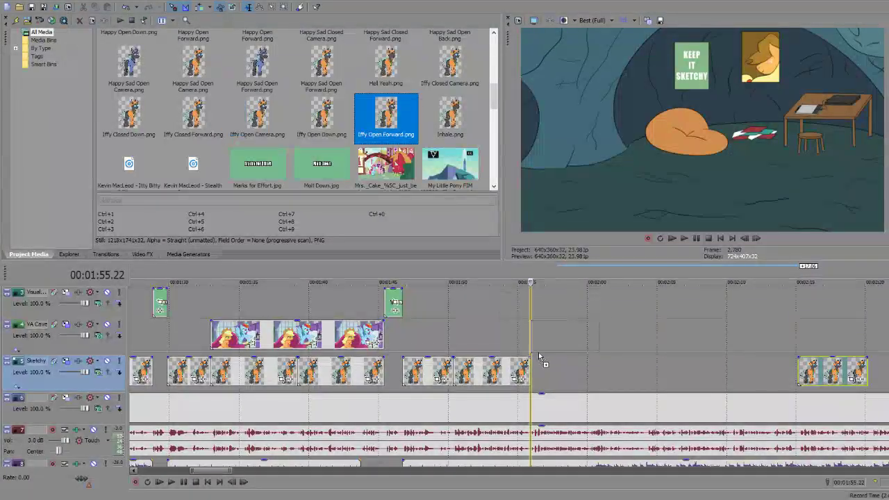
pyautogui.moveTo(539, 357); pyautogui.dragTo(537, 368)
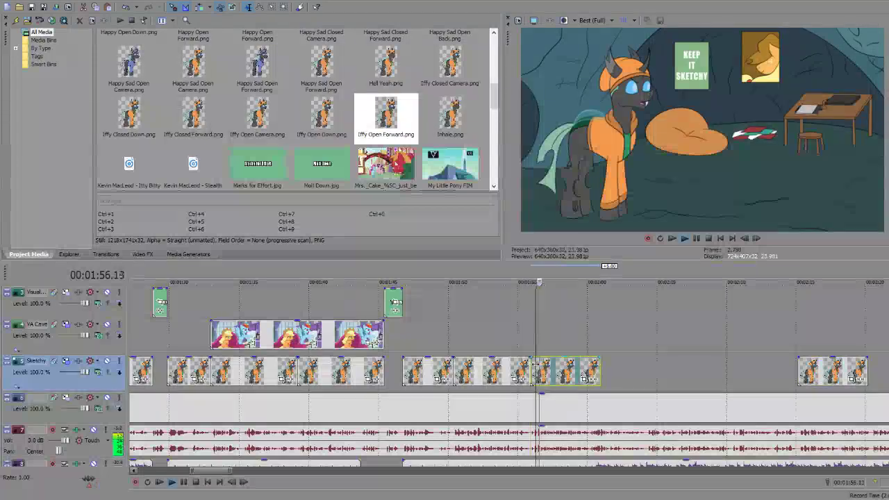
pyautogui.press('space')
pyautogui.press('space')
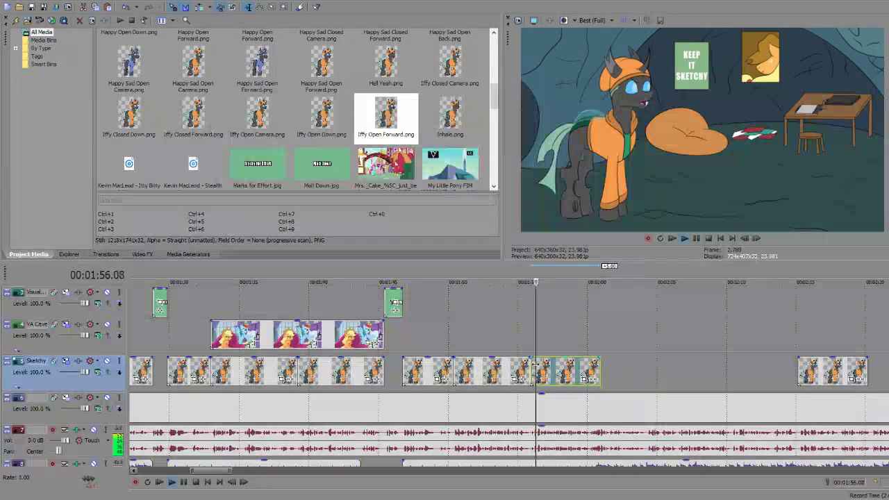
# Step: Play through the dialogue to find the cut point and extend the Iffy Open Forward clip's end to 00:02:04.06
pyautogui.press('space')
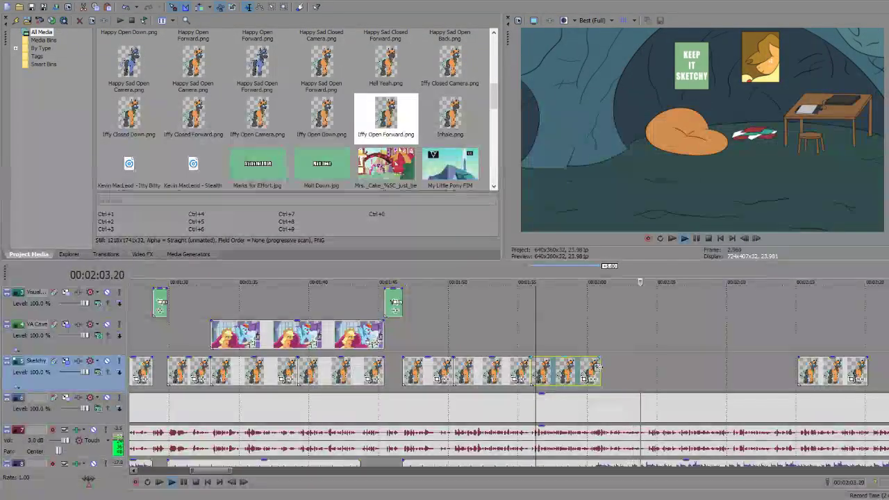
pyautogui.press('space')
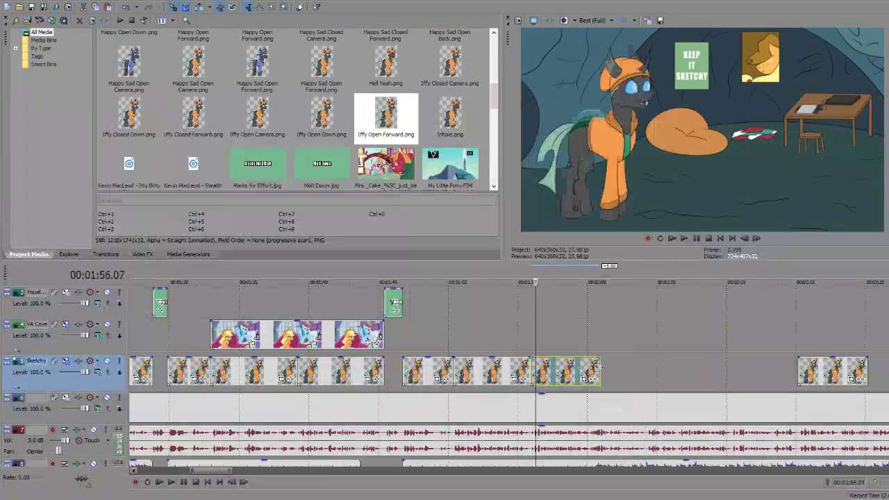
pyautogui.click(590, 410)
pyautogui.press('space')
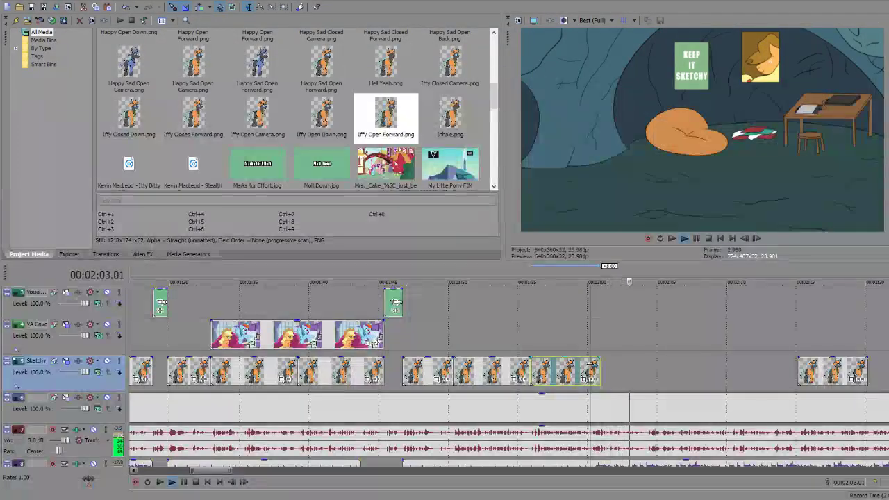
pyautogui.press('Return')
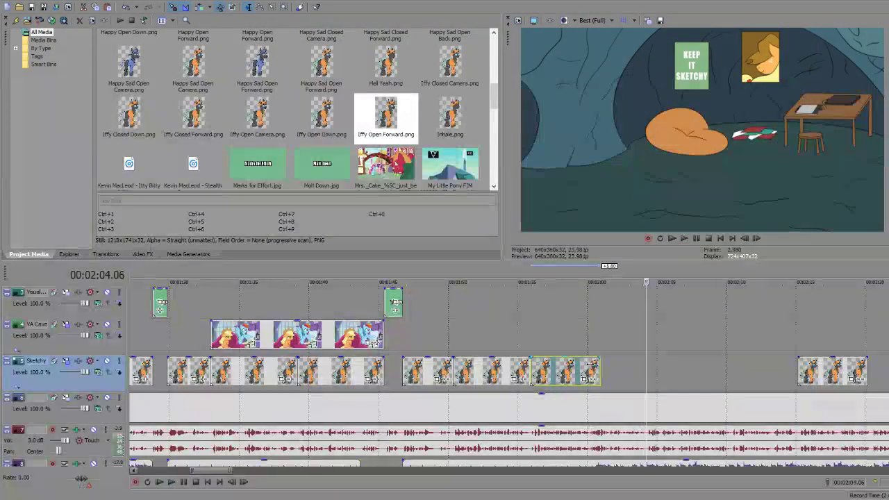
pyautogui.moveTo(589, 363); pyautogui.dragTo(644, 363)
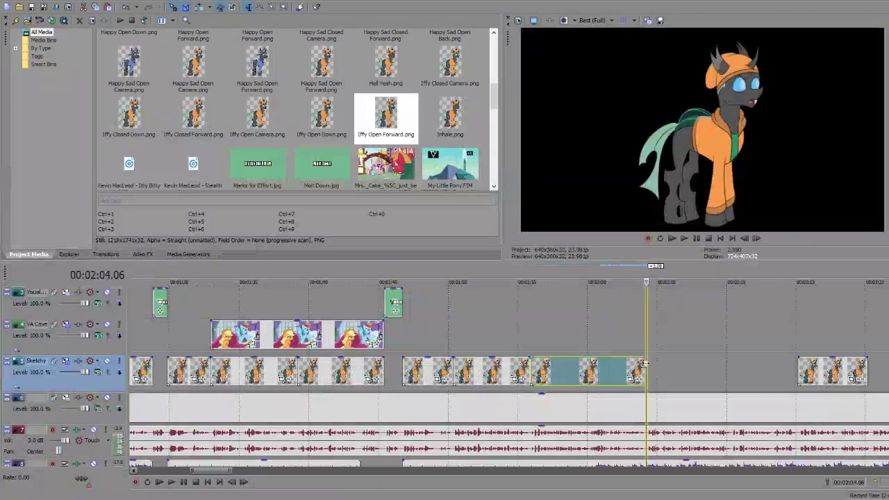
pyautogui.press('space')
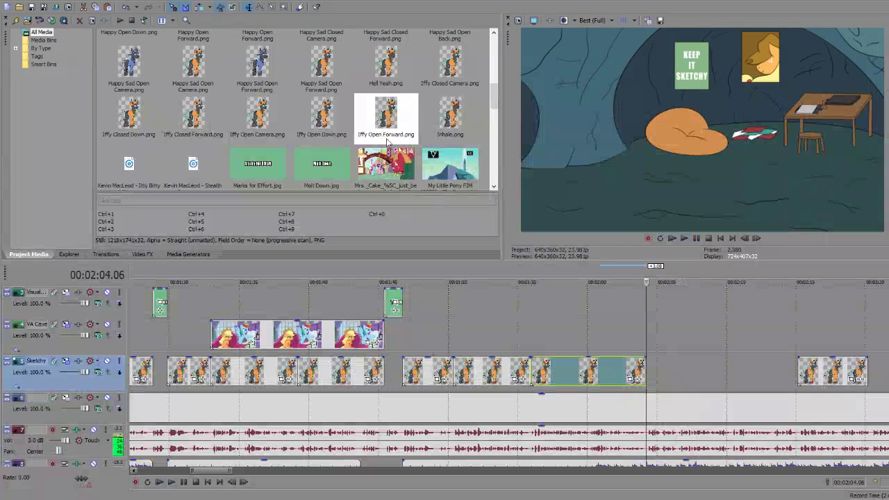
# Step: Add Happy Open Forward.png to the Sketchy track at 00:02:04.06, directly after the Iffy Open Forward clip
pyautogui.scroll(5, 387, 142)
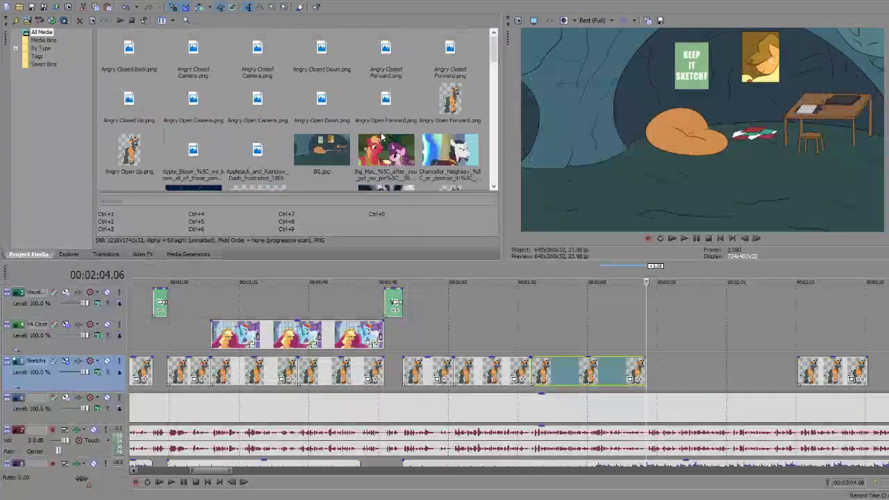
pyautogui.scroll(-5, 381, 137)
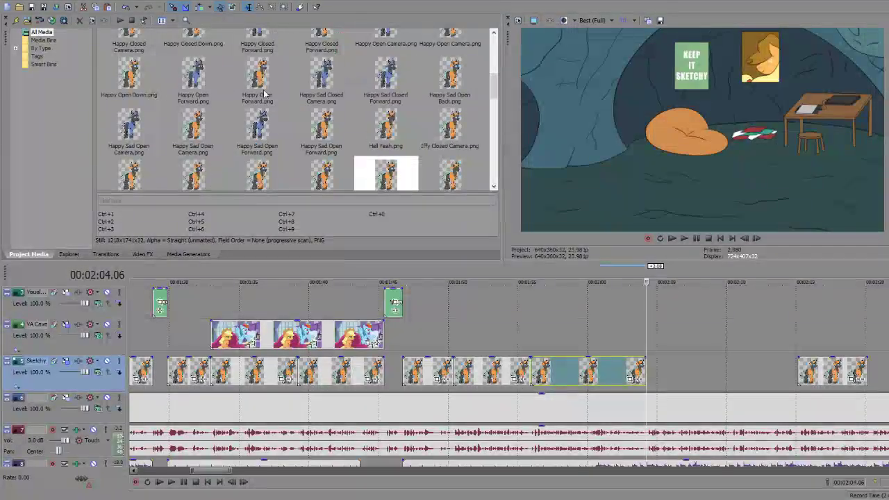
pyautogui.moveTo(276, 82)
pyautogui.mouseDown()
pyautogui.moveTo(298, 111)
pyautogui.moveTo(649, 368)
pyautogui.mouseUp()
# Step: Play the Happy Open Forward clip to find its cut point, split it at 00:02:08.20 and delete the remainder
pyautogui.press('space')
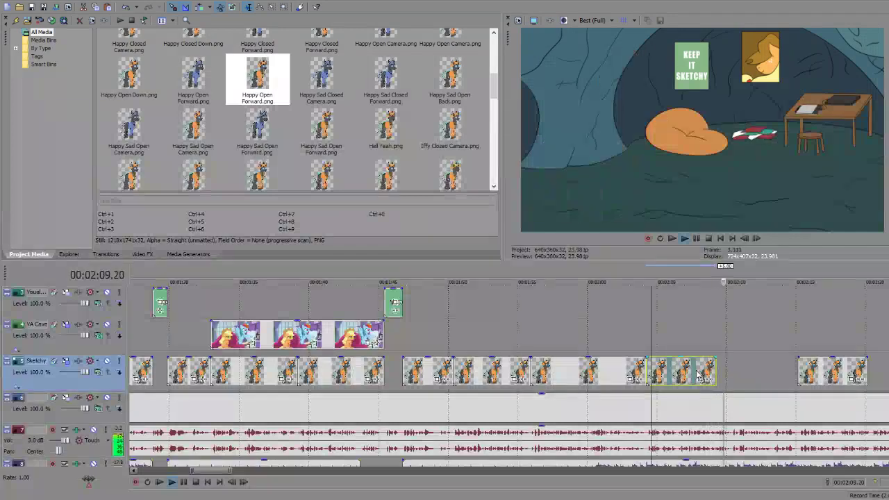
pyautogui.press('space')
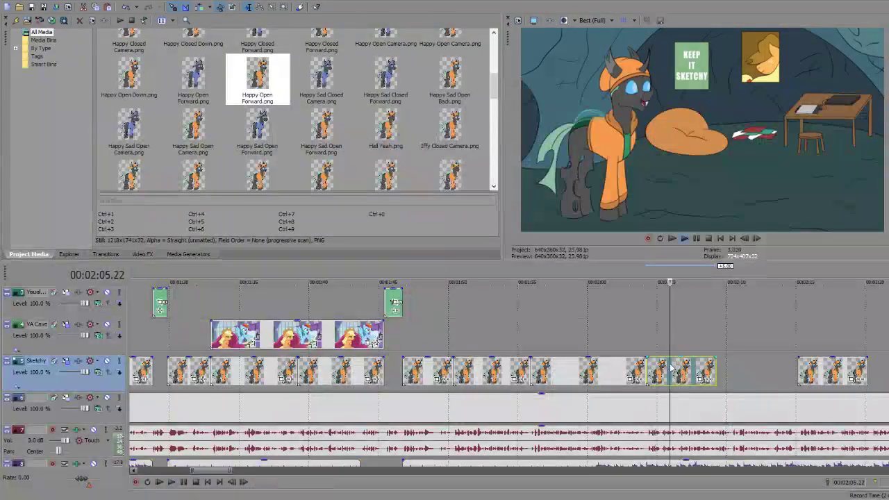
pyautogui.press('space')
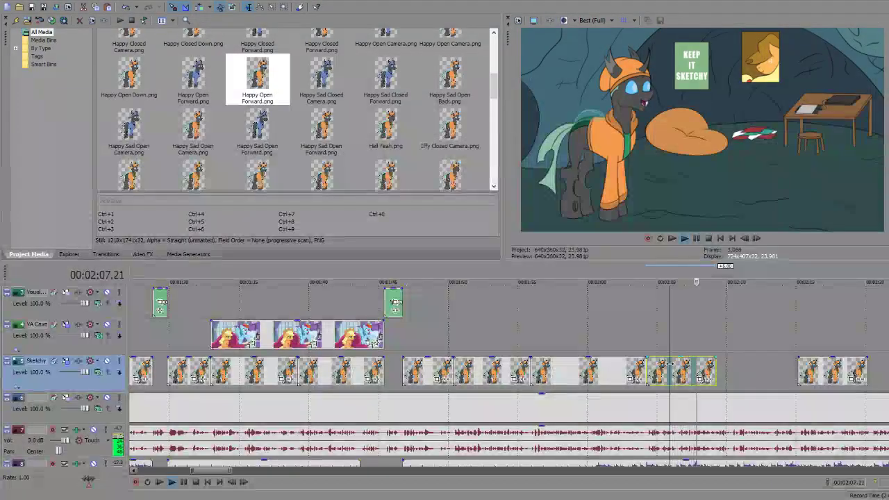
pyautogui.press('Return')
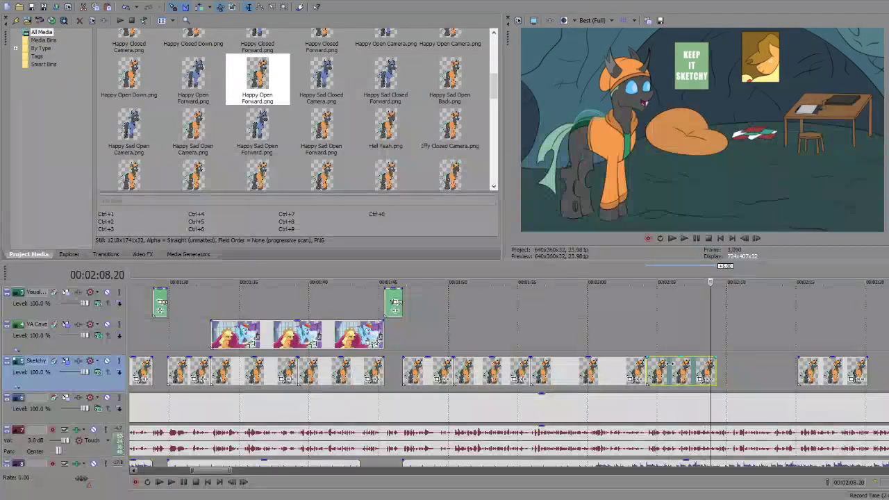
pyautogui.press('s')
pyautogui.press('Delete')
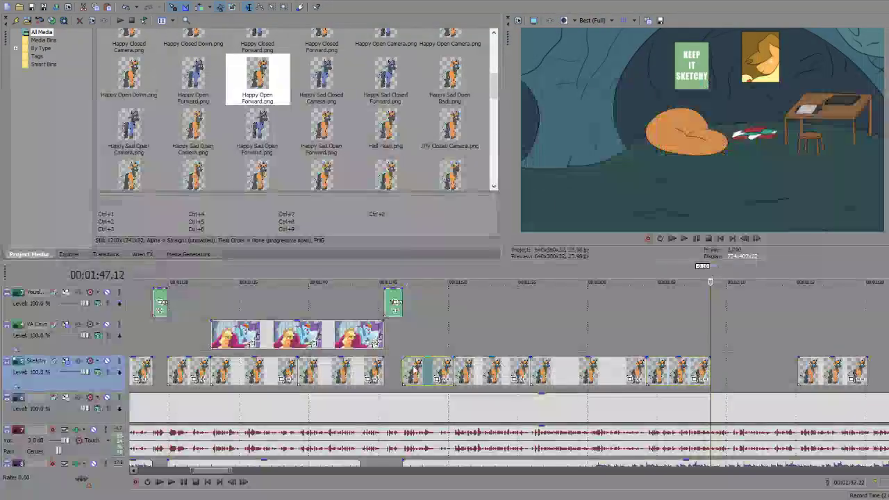
# Step: Copy the Sketchy clip that follows the second green title card and paste it at 00:02:08.20
pyautogui.click(413, 372)
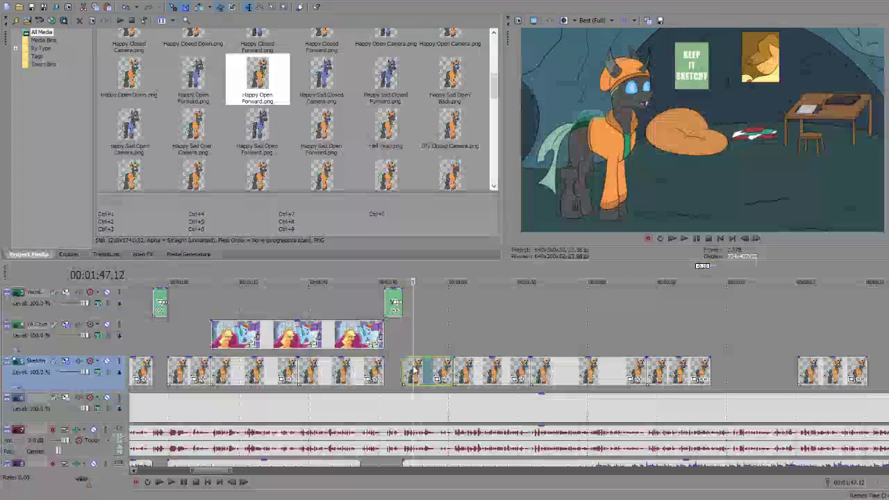
pyautogui.click(707, 370)
pyautogui.click(714, 370)
# Step: Play on from the pasted clip and move the last Sketchy clip about 4.5 seconds later to make room
pyautogui.press('space')
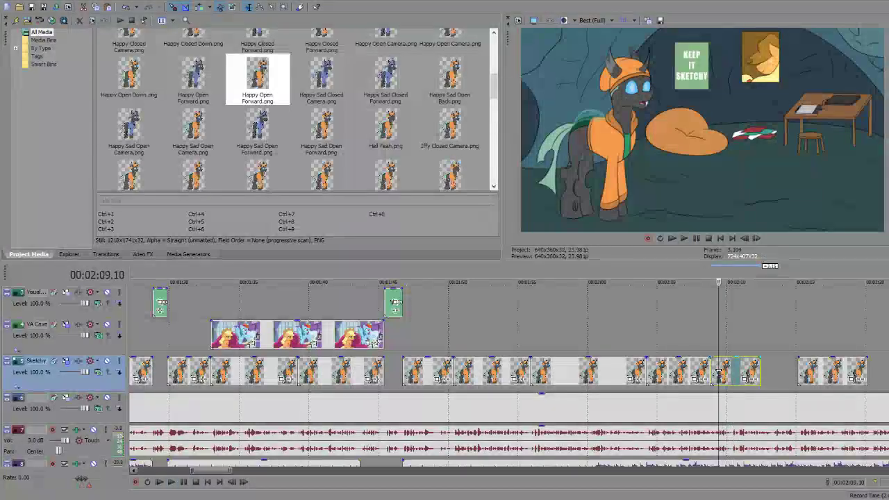
pyautogui.press('space')
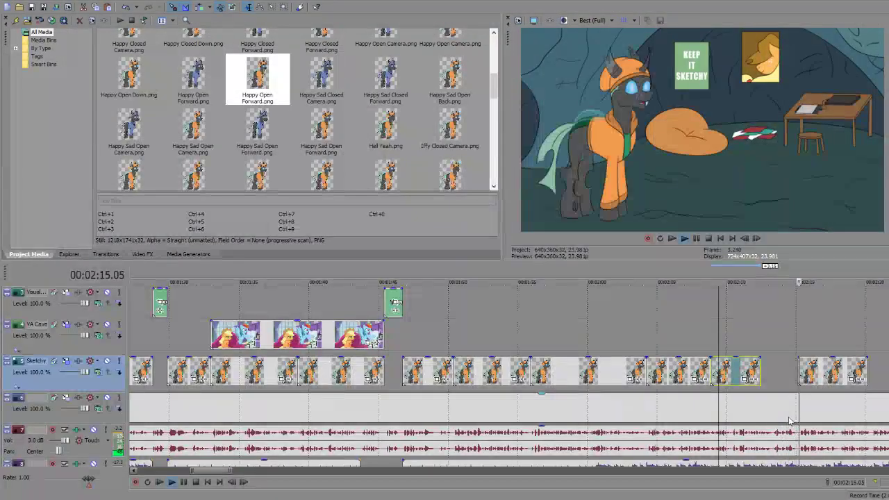
pyautogui.press('space')
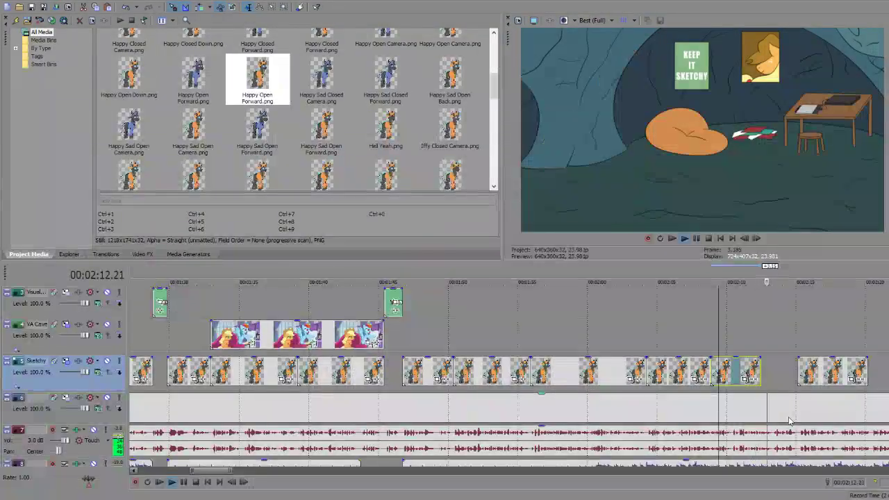
pyautogui.press('Return')
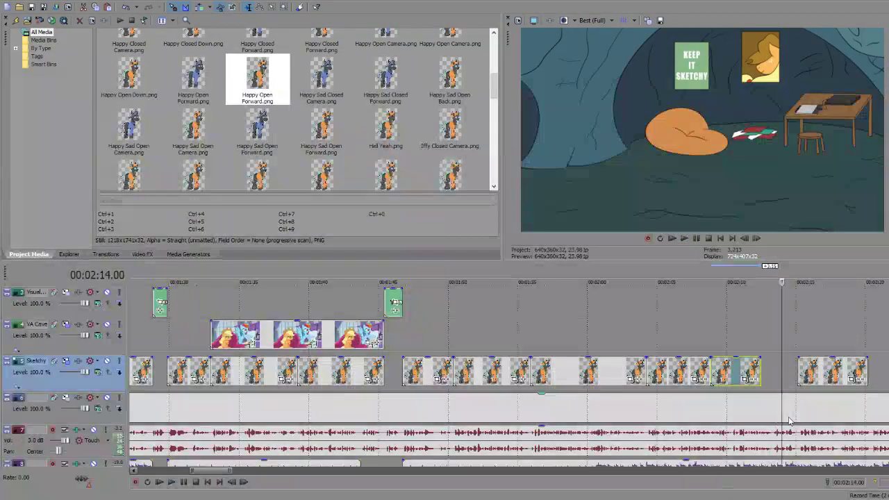
pyautogui.moveTo(879, 375); pyautogui.dragTo(885, 376)
# Step: Extend the pasted clip's end to 00:02:18.05 and move the last Sketchy clip directly against it
pyautogui.click(709, 374)
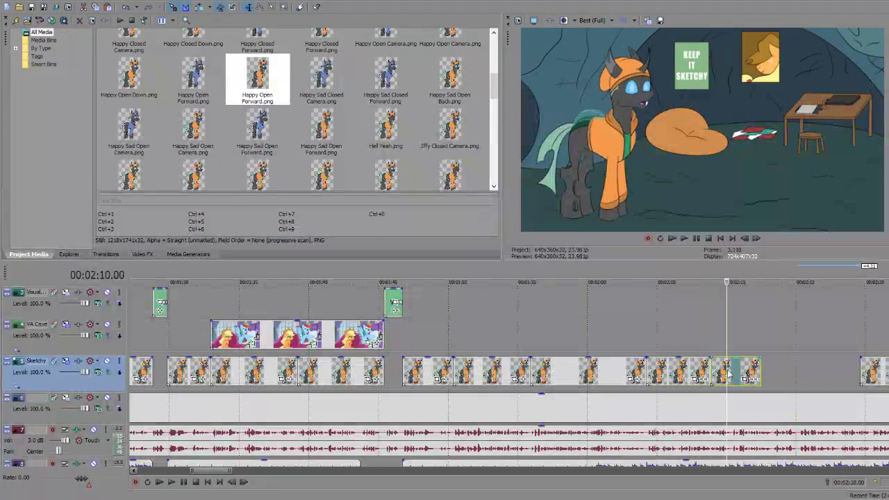
pyautogui.press('space')
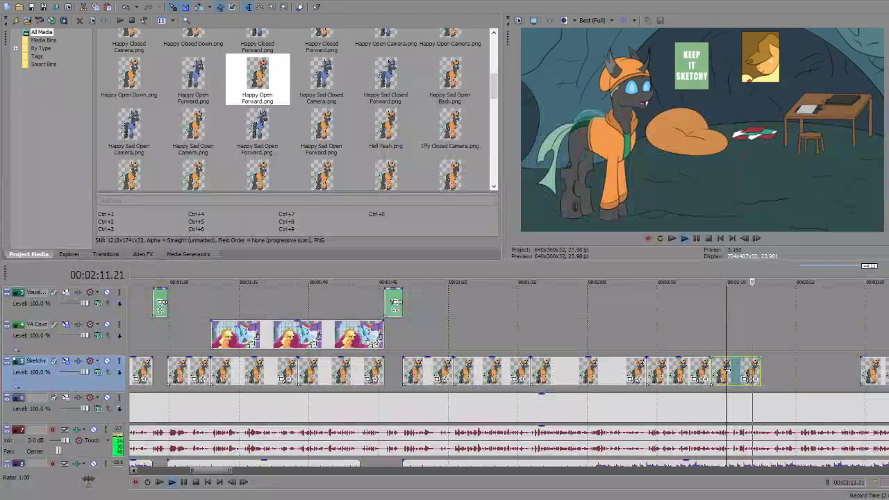
pyautogui.press('Return')
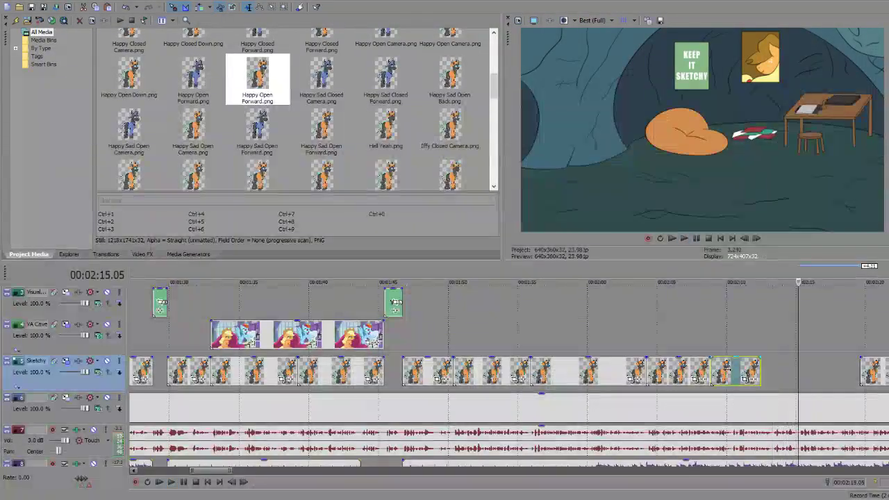
pyautogui.press('space')
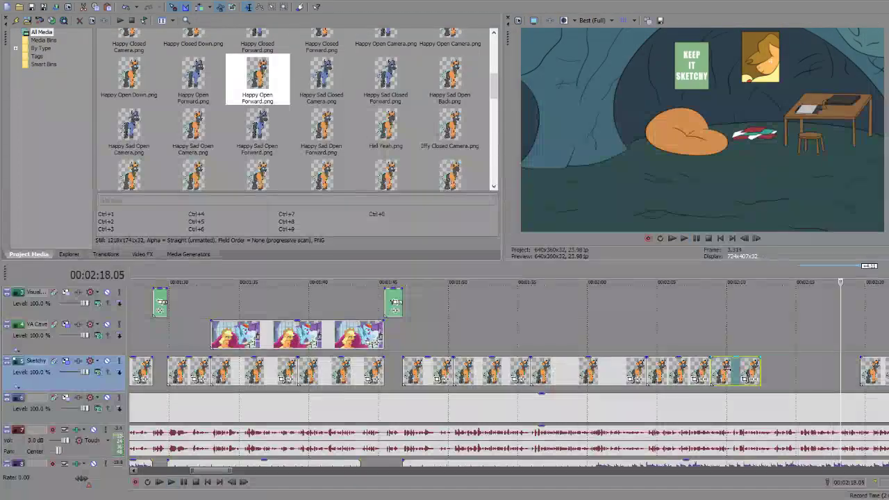
pyautogui.moveTo(760, 375)
pyautogui.mouseDown()
pyautogui.moveTo(857, 369)
pyautogui.moveTo(847, 368)
pyautogui.mouseUp()
# Step: Move the last Sketchy clip further along the timeline and play on to 00:02:24.15 to find the cut point
pyautogui.press('space')
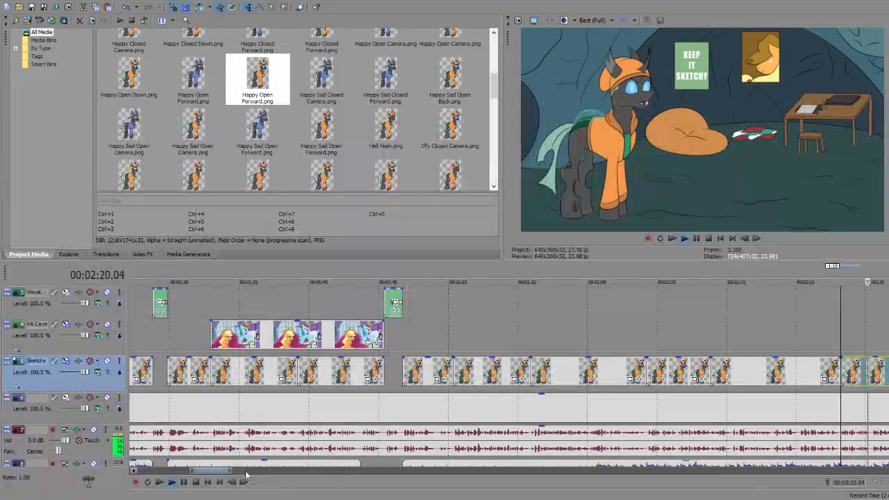
pyautogui.press('space')
pyautogui.moveTo(226, 470); pyautogui.dragTo(230, 471)
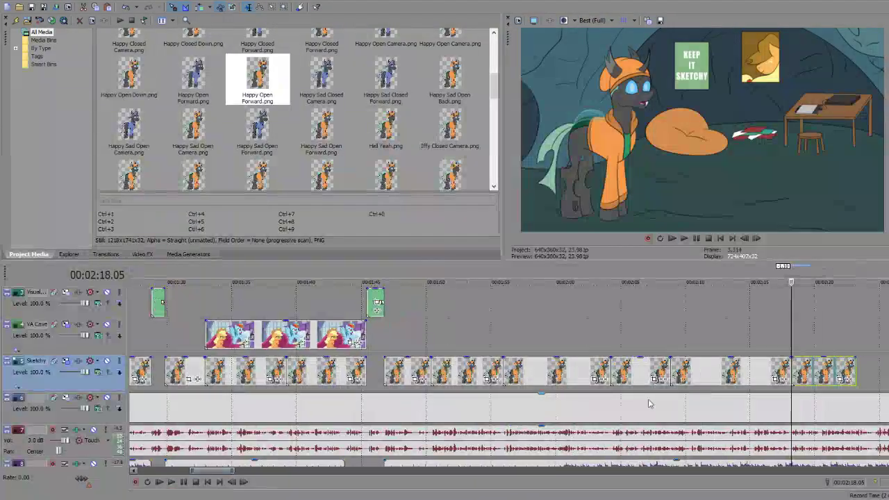
pyautogui.moveTo(810, 372); pyautogui.dragTo(882, 372)
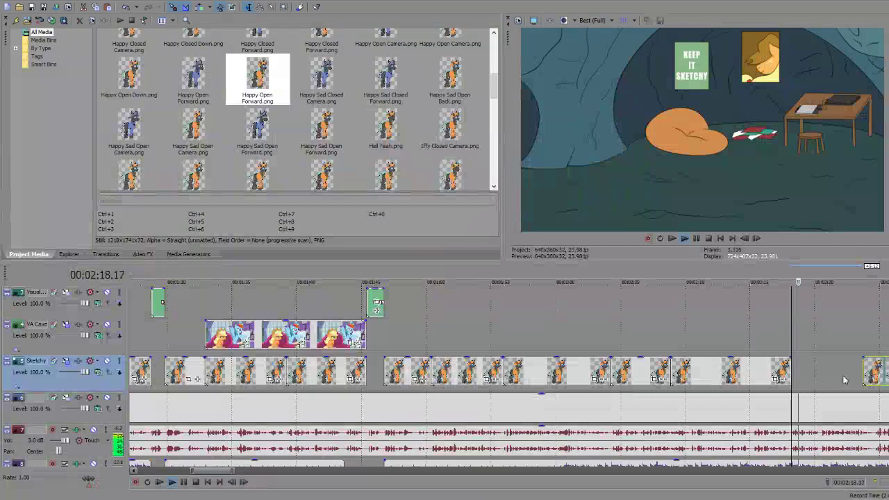
pyautogui.press('space')
pyautogui.press('Delete')
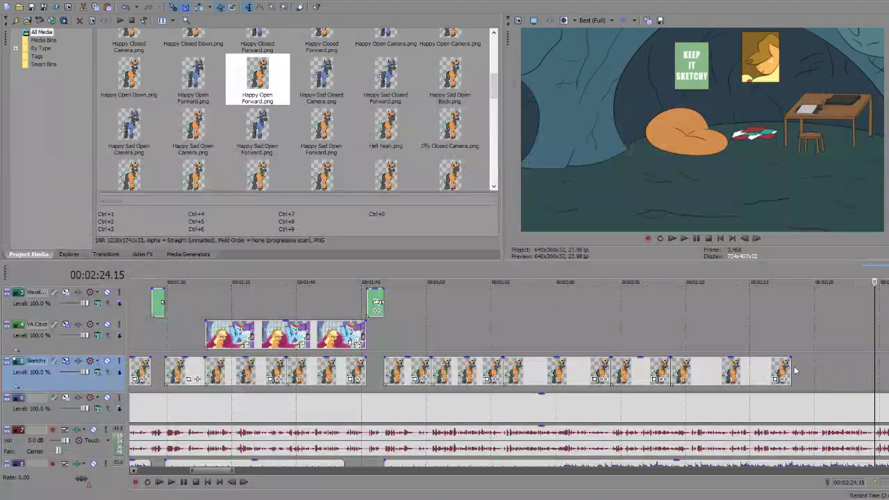
# Step: Extend the pasted clip's end to 00:02:24.15 and place the last Sketchy clip directly after it
pyautogui.moveTo(793, 370); pyautogui.dragTo(871, 371)
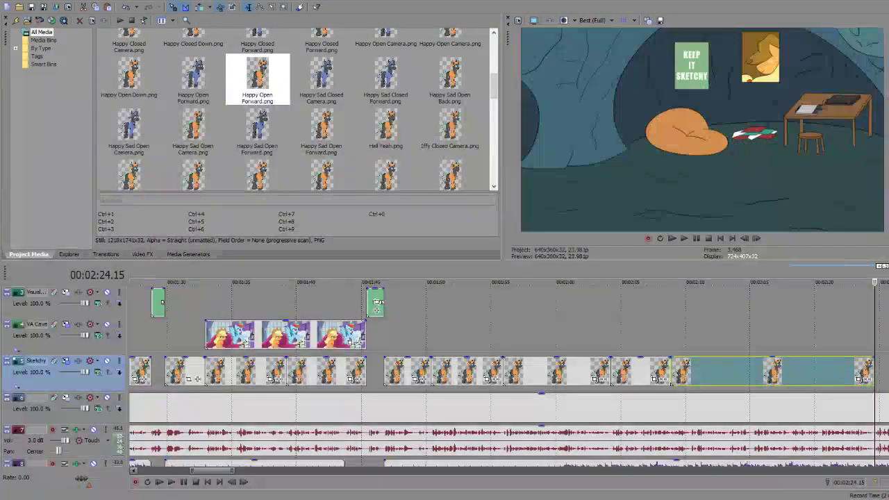
pyautogui.press('space')
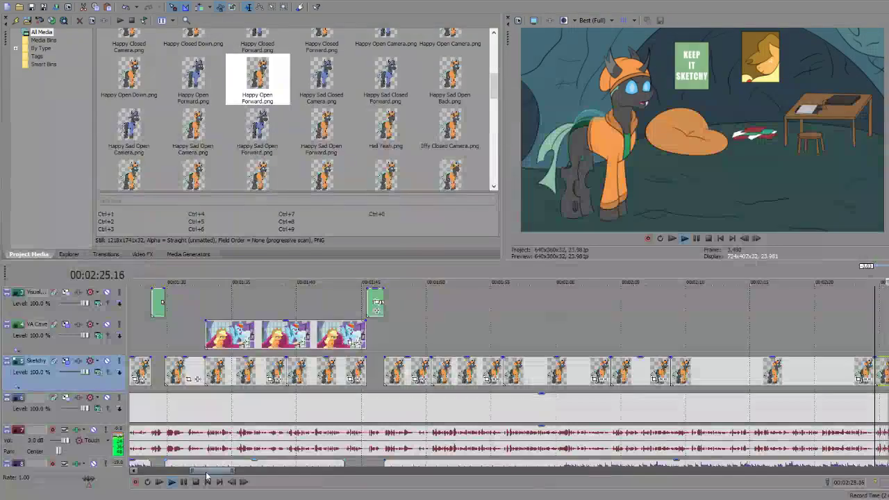
pyautogui.moveTo(207, 472); pyautogui.dragTo(223, 473)
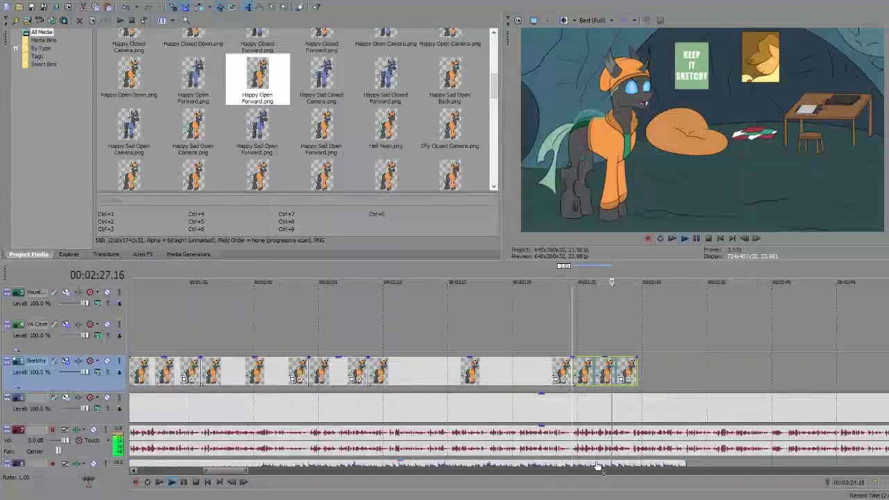
# Step: Extend the background music's end to about 00:02:46 and play the last Sketchy clip up to 00:02:29.05
pyautogui.click(684, 462)
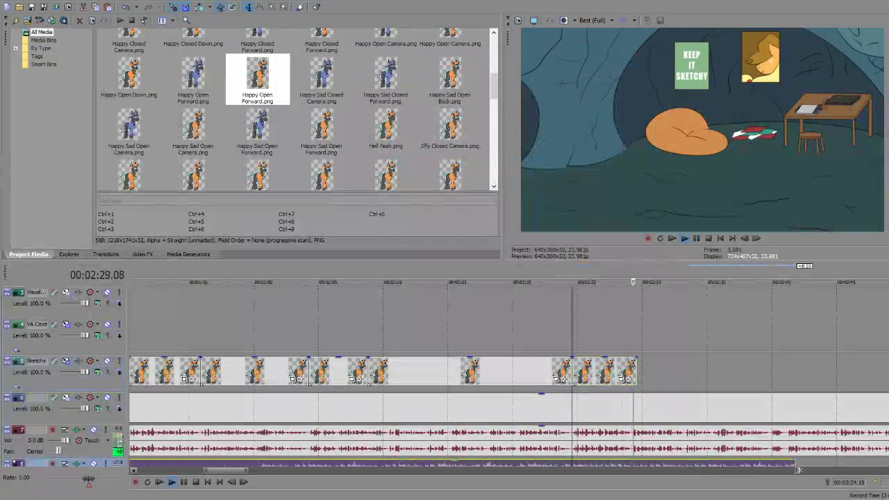
pyautogui.click(598, 375)
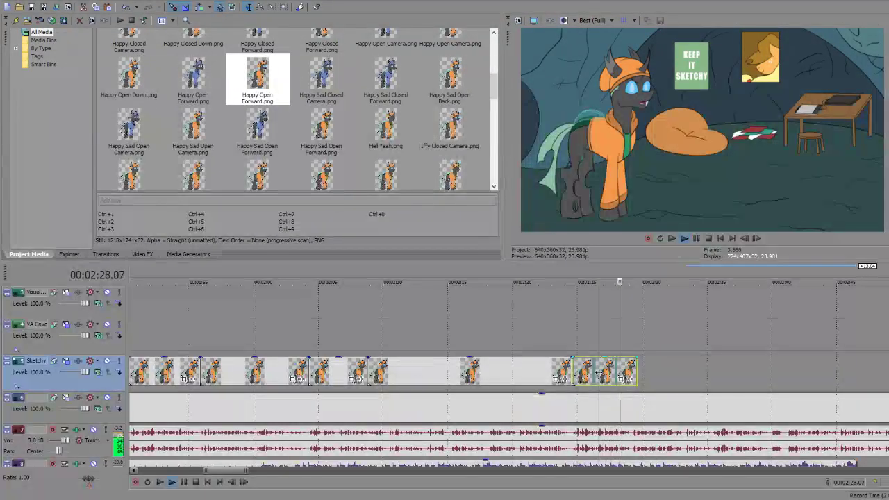
pyautogui.press('Return')
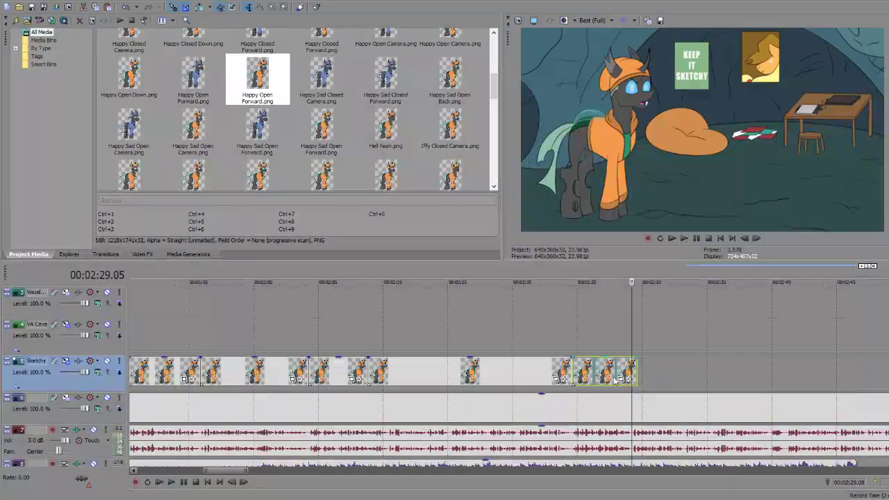
# Step: Trim the last Sketchy clip's end to 00:02:29.05 and paste a copy of the long clip before it directly after it
pyautogui.press('Delete')
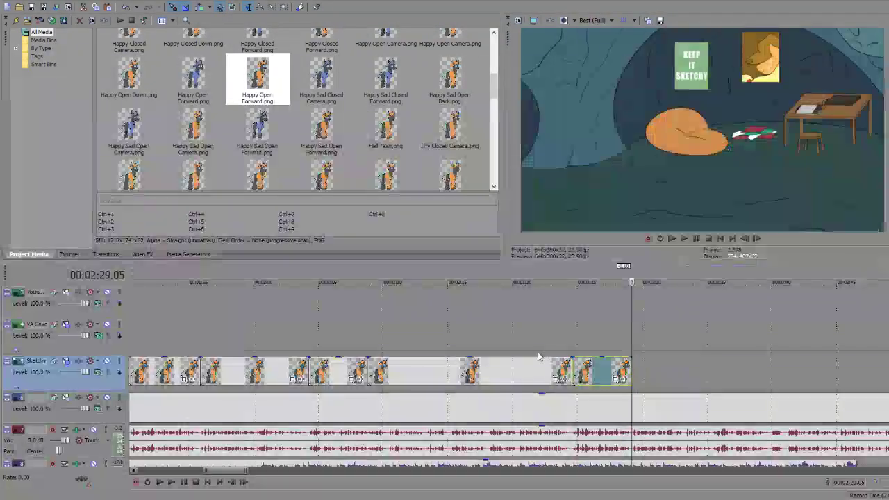
pyautogui.click(534, 366)
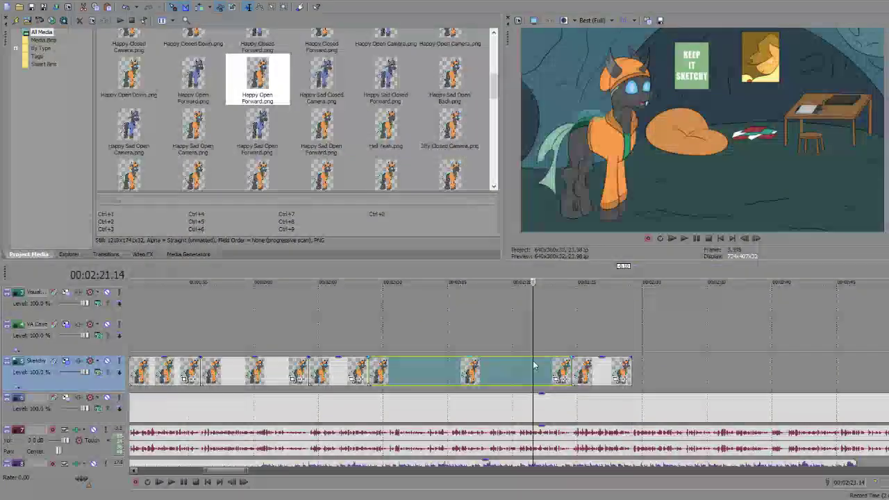
pyautogui.hotkey('ctrl', 'x')
pyautogui.click(638, 378)
pyautogui.hotkey('ctrl', 'v')
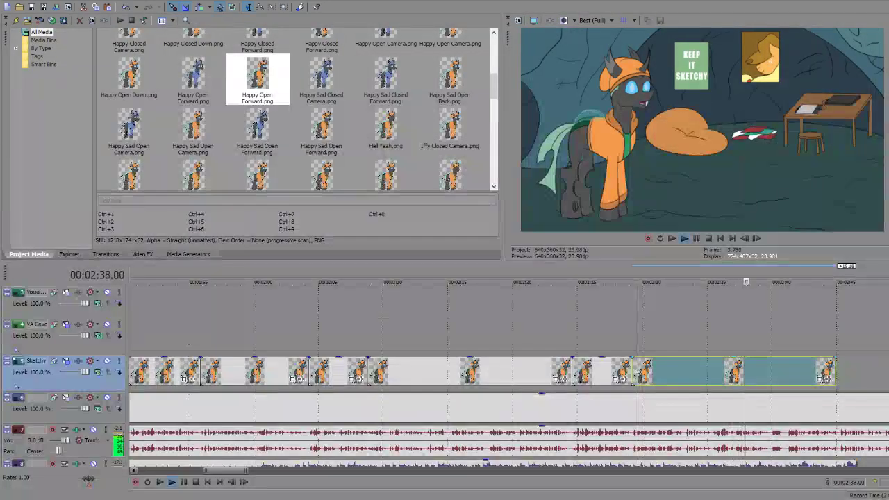
# Step: Play the pasted Sketchy clip to find the cut point and trim its end to 00:02:35.11
pyautogui.press('space')
pyautogui.click(709, 379)
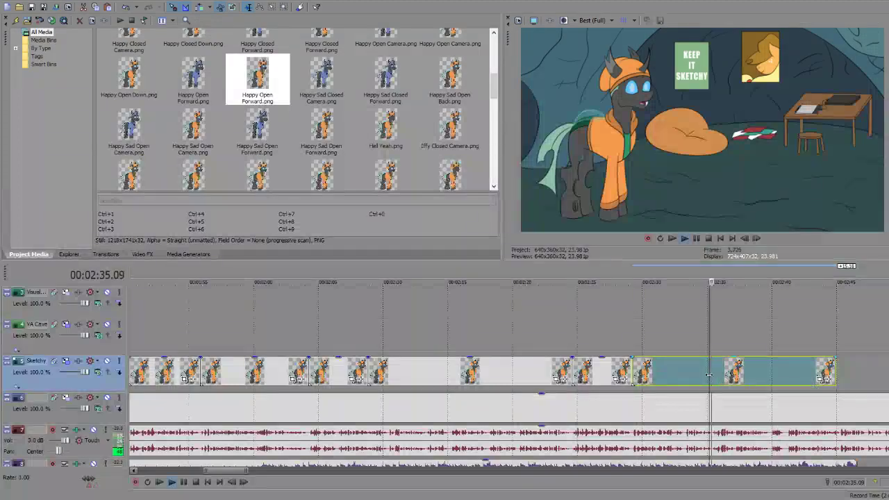
pyautogui.press('space')
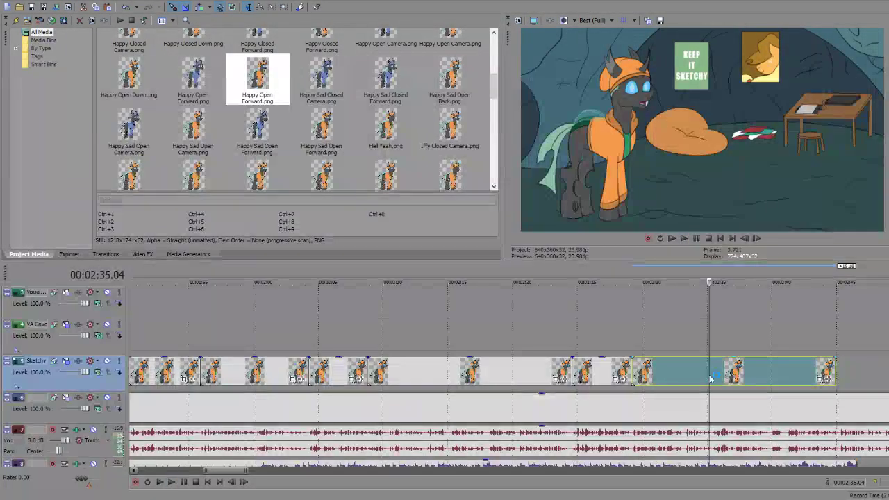
pyautogui.press('Right')
pyautogui.press('Right')
pyautogui.press('Right')
pyautogui.press('Right')
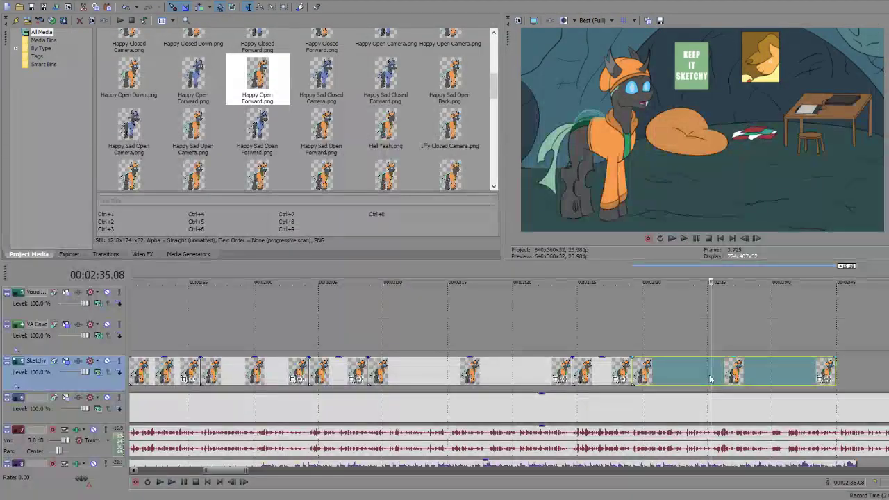
pyautogui.press('Right')
pyautogui.press('Right')
pyautogui.press('Right')
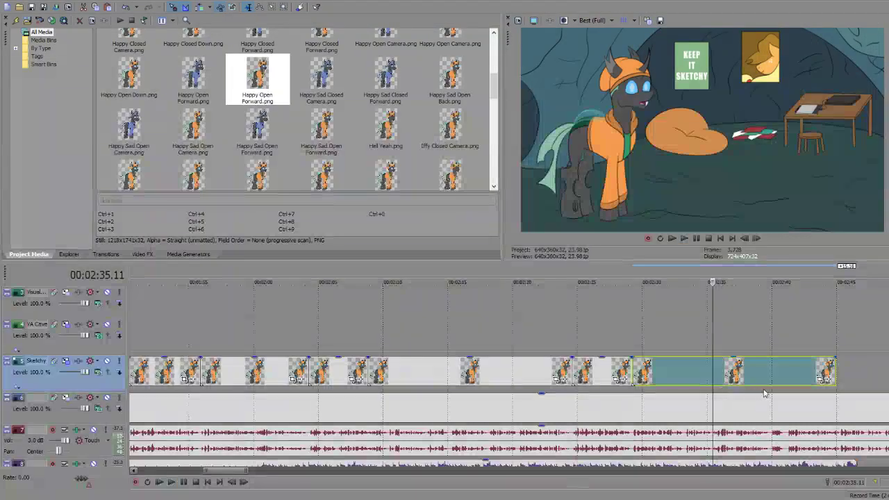
pyautogui.moveTo(836, 373); pyautogui.dragTo(711, 374)
# Step: Place the orange-hoodie Happy Open Camera.png pose on the Sketchy track directly after the last clip, at 00:02:35.11
pyautogui.scroll(3, 374, 122)
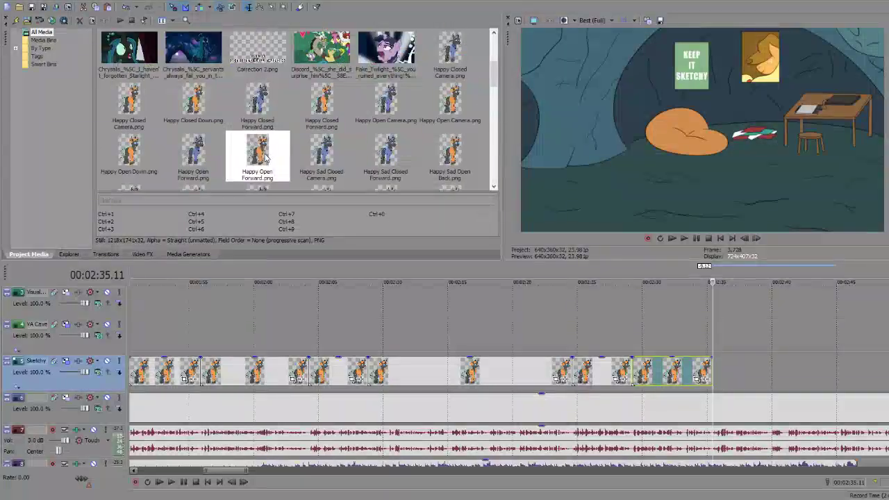
pyautogui.click(266, 158)
pyautogui.click(457, 103)
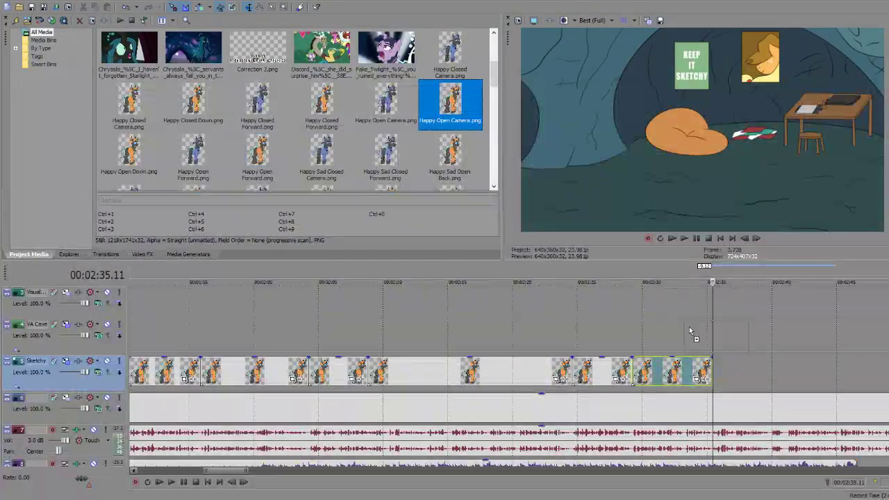
pyautogui.moveTo(691, 332); pyautogui.dragTo(717, 373)
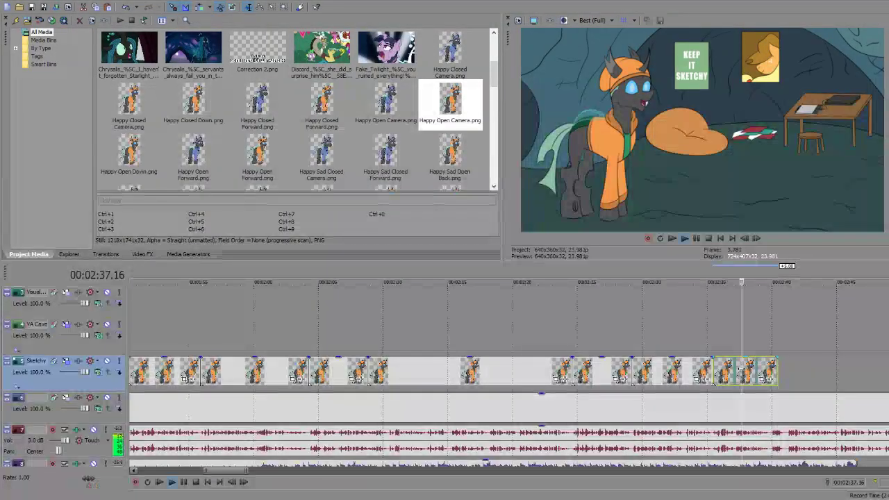
# Step: Play the new pose clip to its cut point and trim its end to 00:02:39.21
pyautogui.press('space')
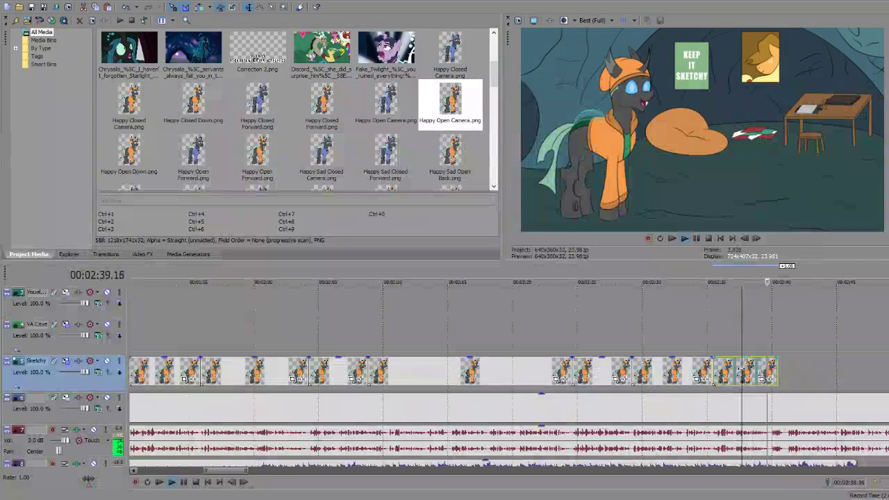
pyautogui.press('space')
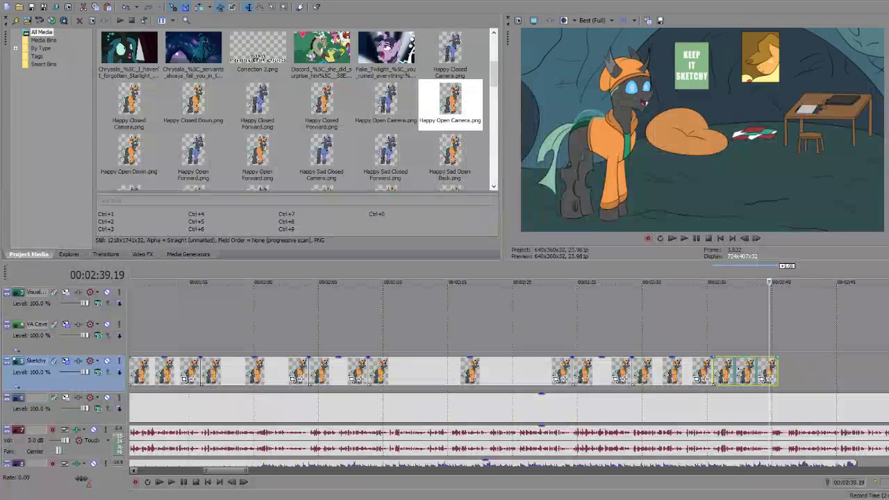
pyautogui.press('Right')
pyautogui.press('Right')
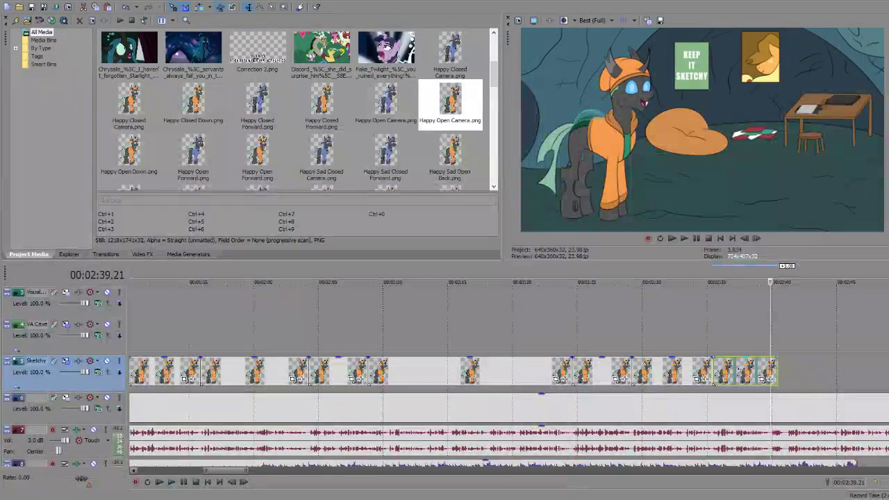
pyautogui.moveTo(776, 379); pyautogui.dragTo(769, 378)
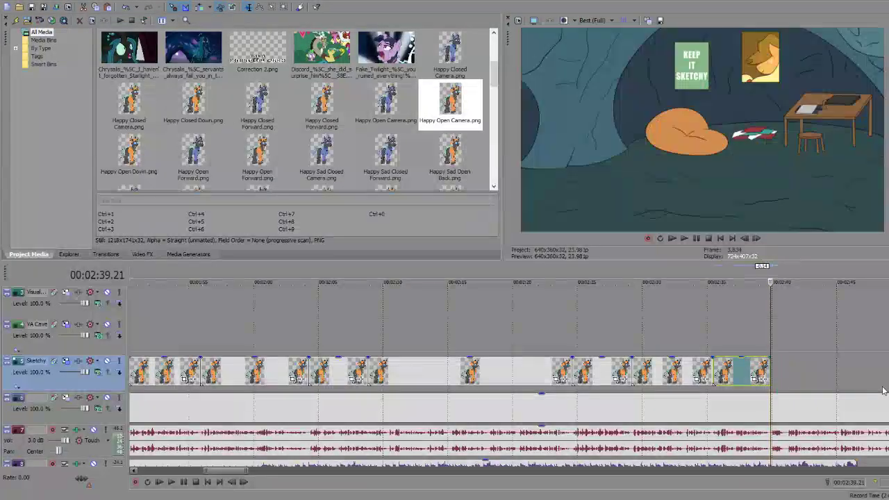
# Step: Split the background music at 00:02:39.21 and delete the part after the cut
pyautogui.scroll(-1, 507, 388)
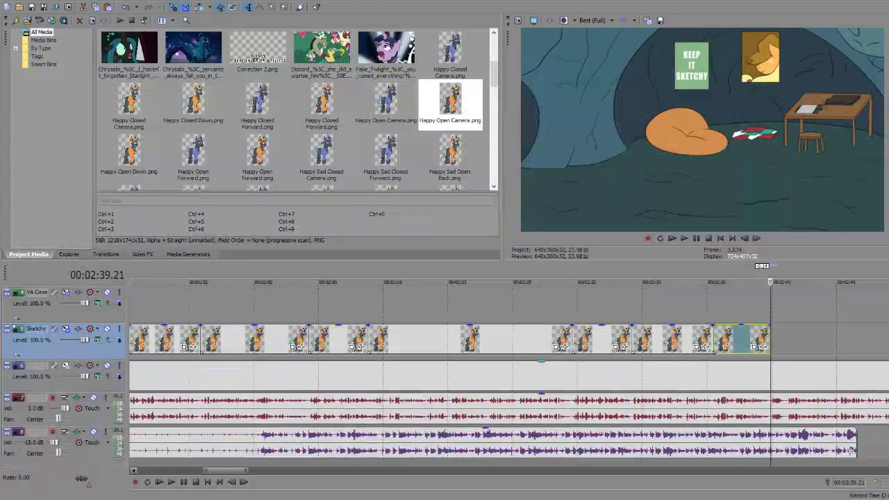
pyautogui.click(769, 441)
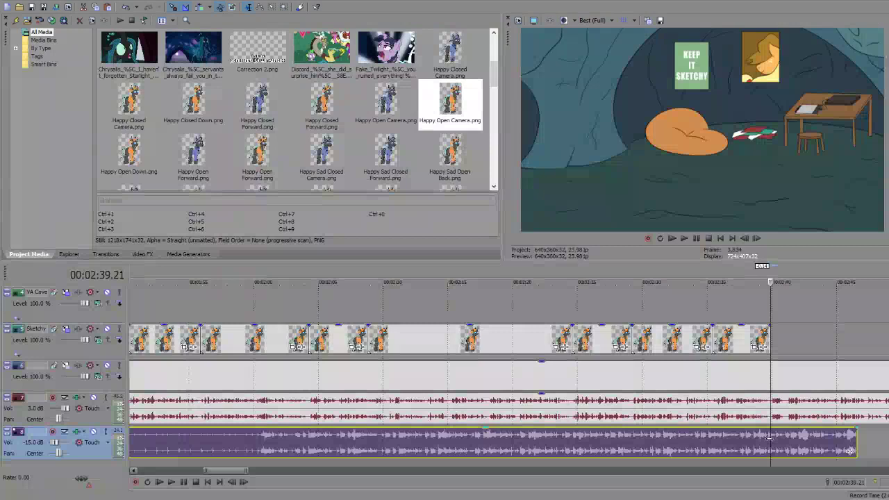
pyautogui.press('s')
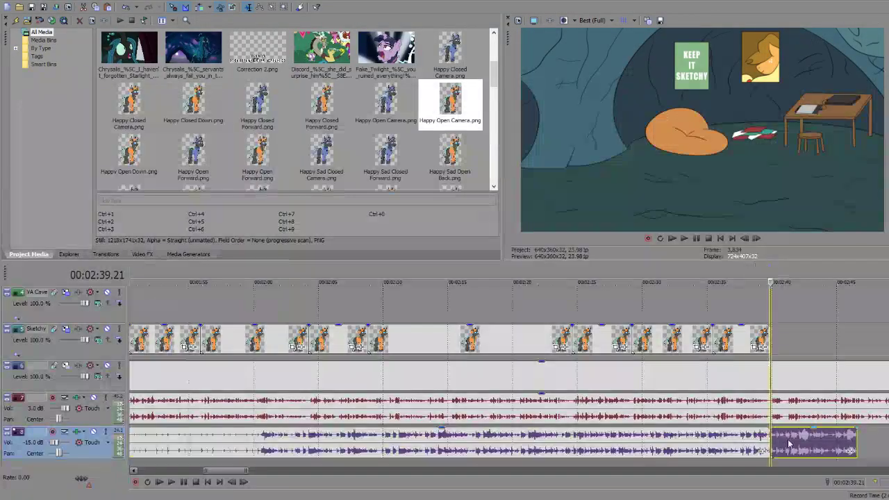
pyautogui.press('Delete')
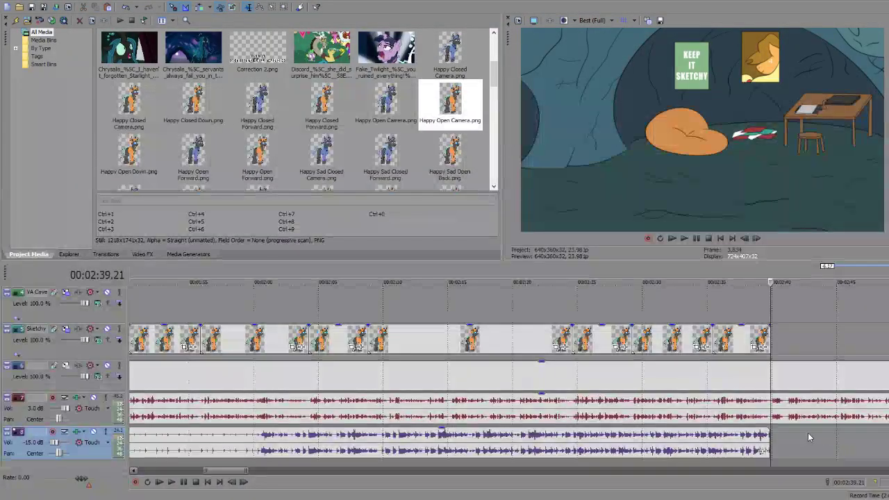
# Step: Paste a copy of the background music on its track, starting at about 00:02:43
pyautogui.click(807, 433)
pyautogui.hotkey('ctrl', 'v')
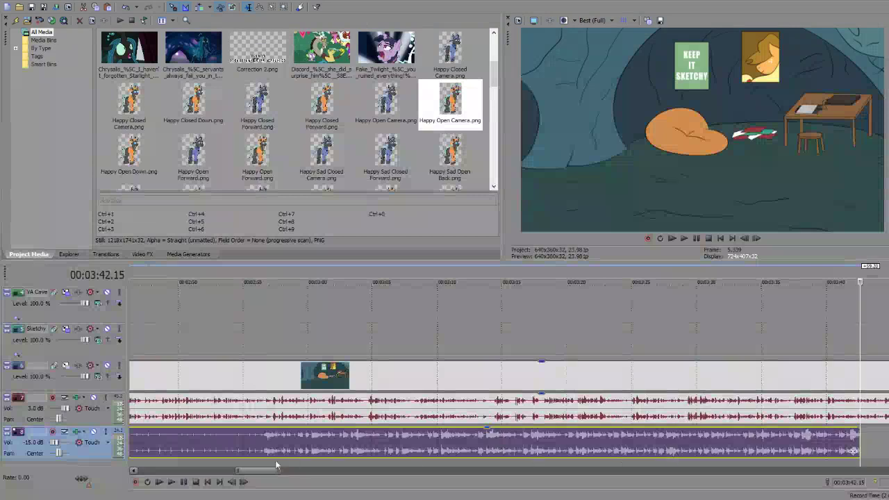
pyautogui.moveTo(276, 469); pyautogui.dragTo(229, 479)
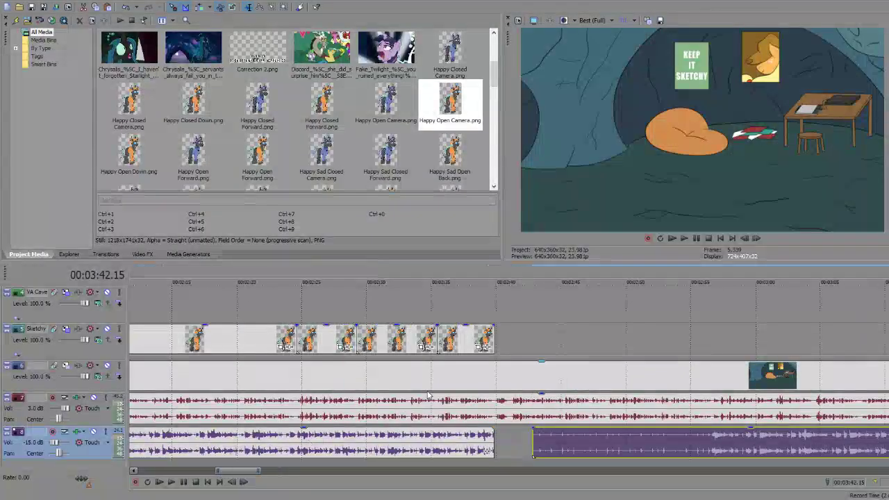
# Step: Find the Molt Down.jpg title card in the project media and place it on the Visual track where the last Sketchy clip ends
pyautogui.click(486, 341)
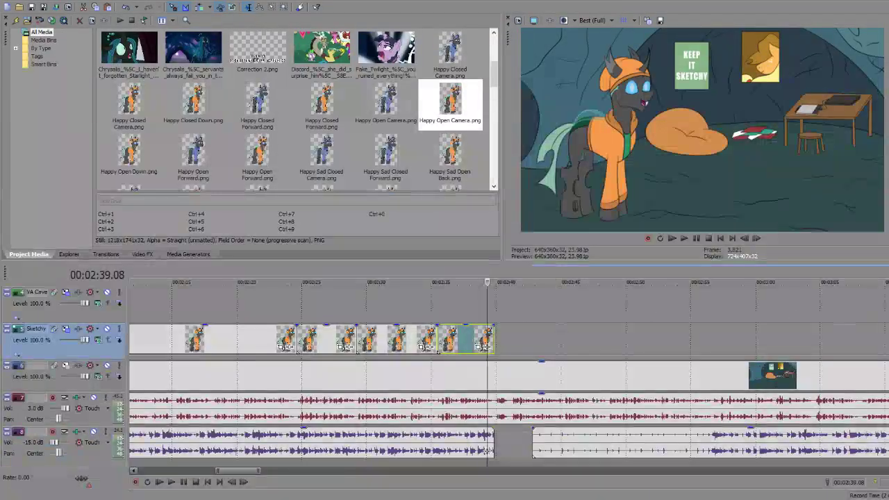
pyautogui.scroll(2, 486, 342)
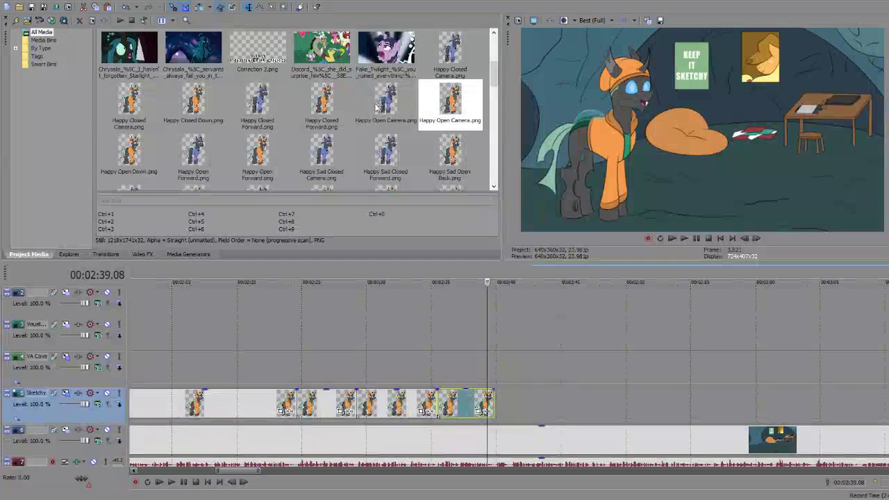
pyautogui.scroll(3, 399, 73)
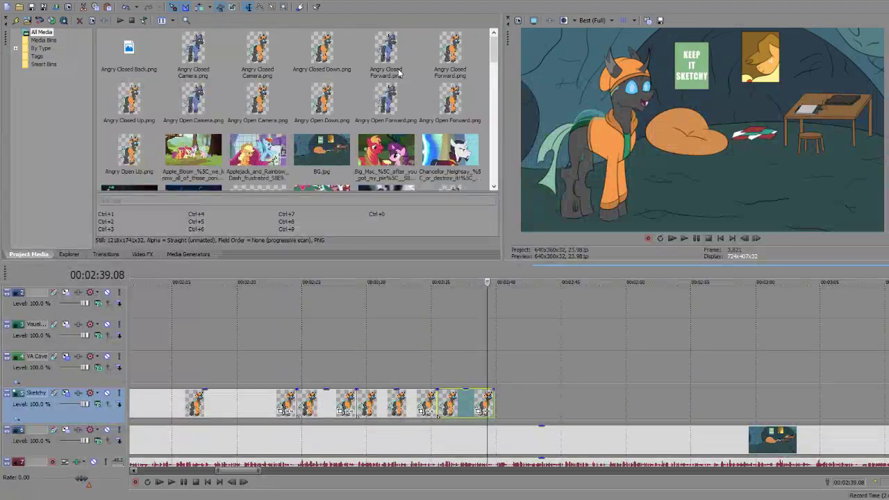
pyautogui.scroll(-6, 400, 73)
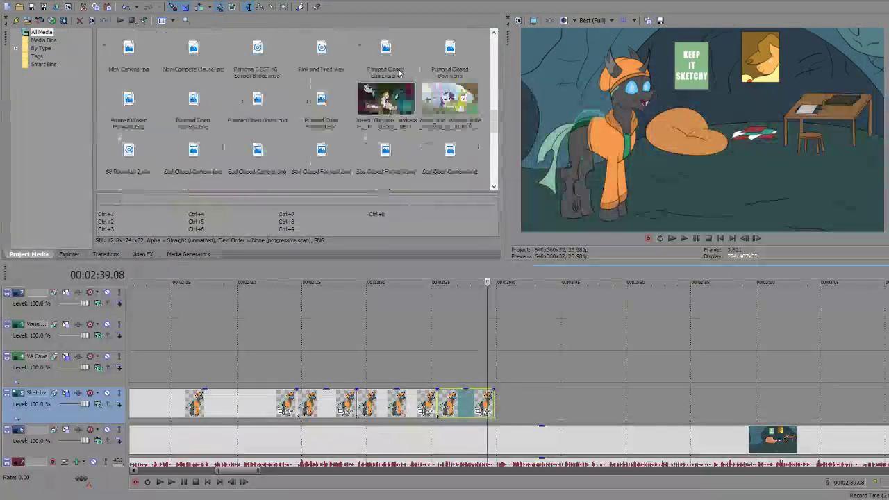
pyautogui.scroll(2, 399, 73)
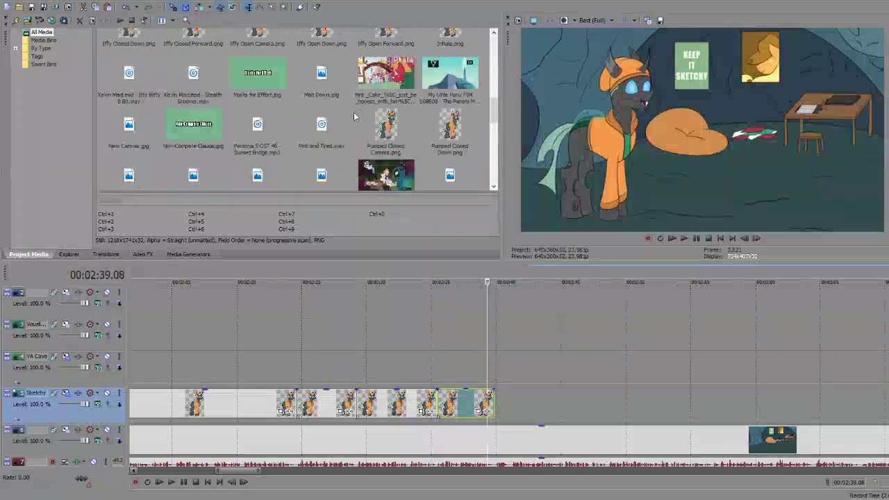
pyautogui.scroll(5, 354, 112)
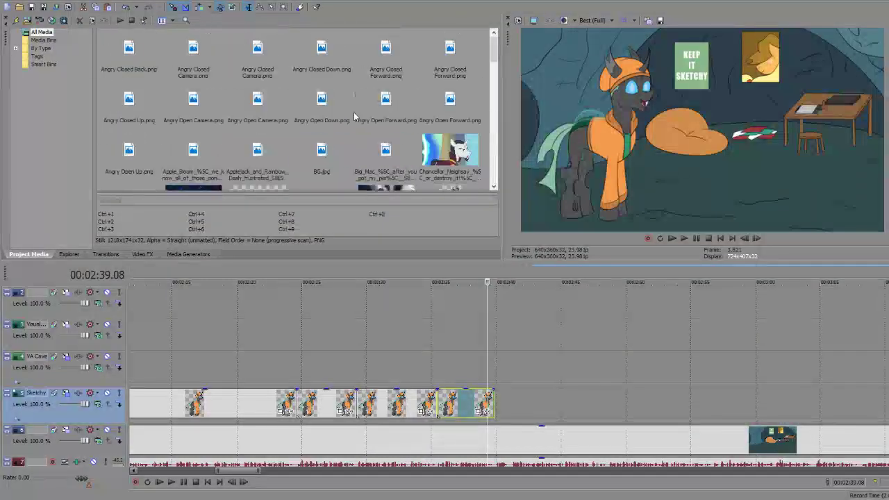
pyautogui.scroll(-5, 262, 139)
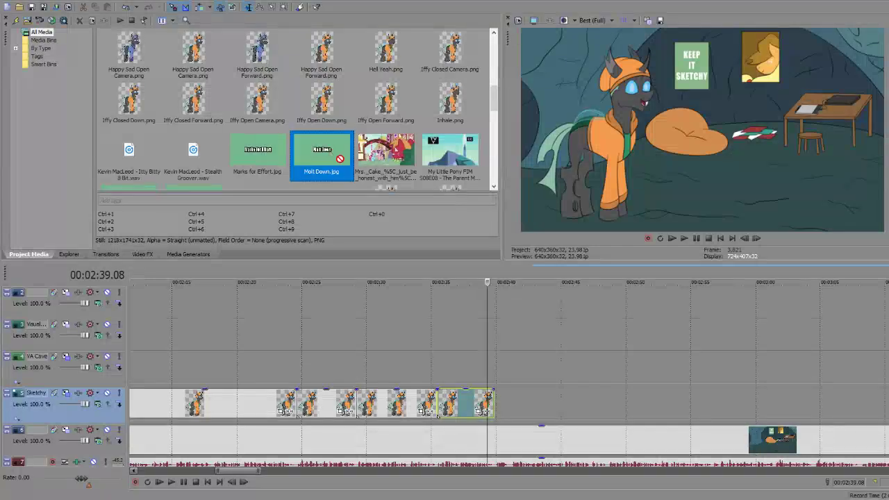
pyautogui.moveTo(339, 159); pyautogui.dragTo(383, 203)
pyautogui.moveTo(508, 322); pyautogui.dragTo(500, 324)
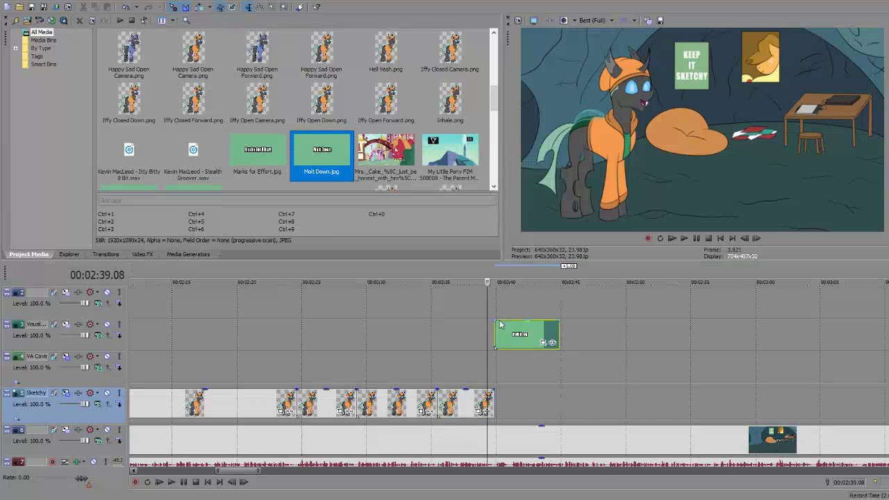
# Step: Play the Molt Down title card against the dialogue and trim its end to 00:02:41.05
pyautogui.click(510, 334)
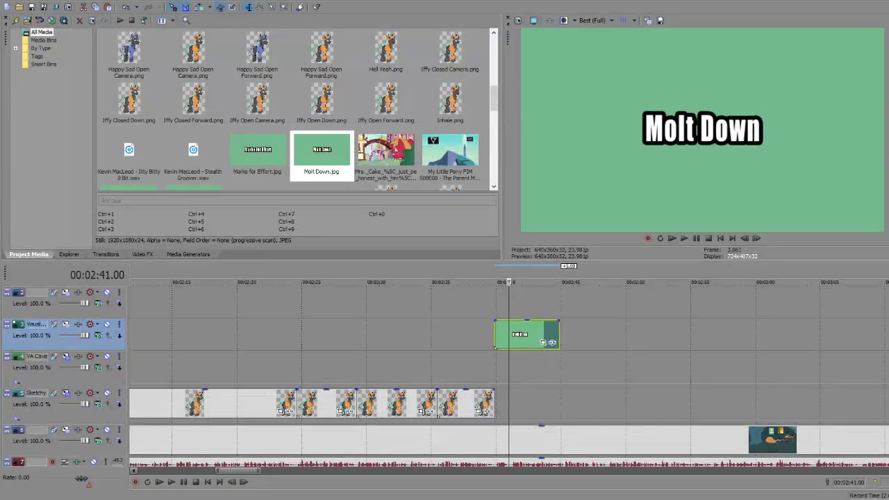
pyautogui.scroll(-1, 524, 310)
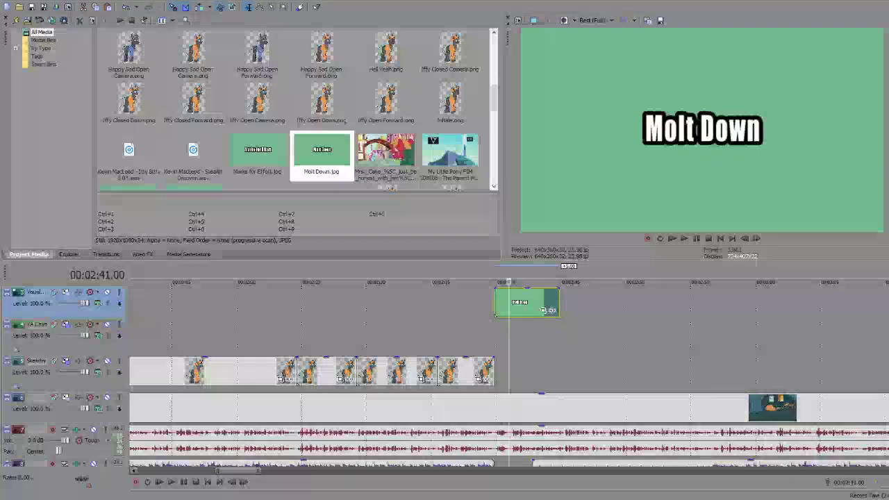
pyautogui.click(495, 297)
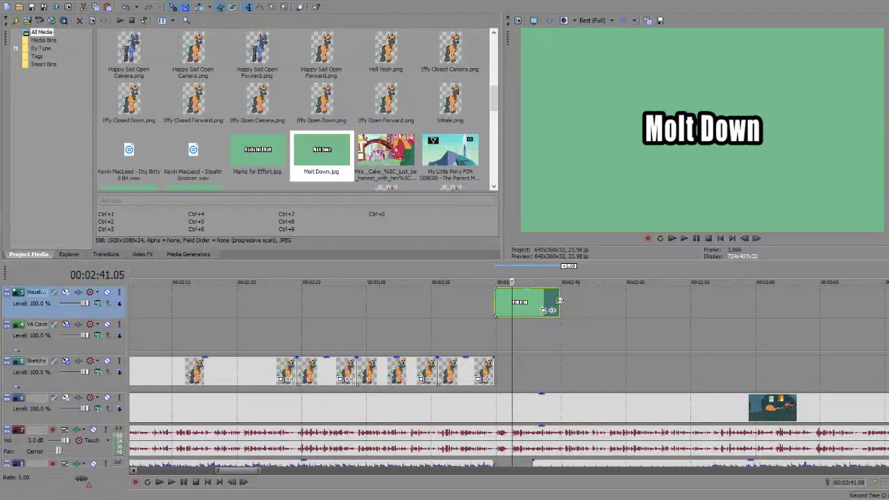
pyautogui.moveTo(559, 300); pyautogui.dragTo(514, 302)
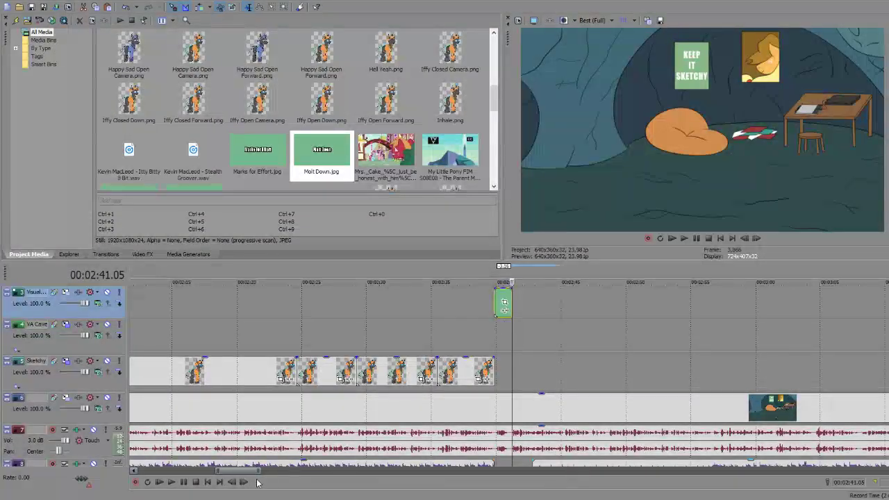
# Step: Place the Mrs. Cake image on the VA Cave track at about 00:01:50, aligned with the start of the second Sketchy clip after the title card
pyautogui.moveTo(242, 474)
pyautogui.mouseDown()
pyautogui.moveTo(215, 478)
pyautogui.moveTo(227, 479)
pyautogui.mouseUp()
pyautogui.click(202, 353)
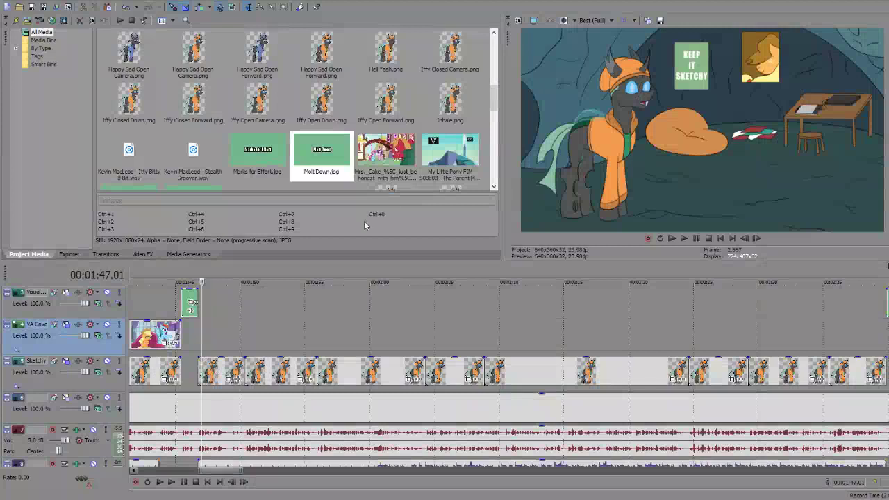
pyautogui.moveTo(386, 154); pyautogui.dragTo(312, 262)
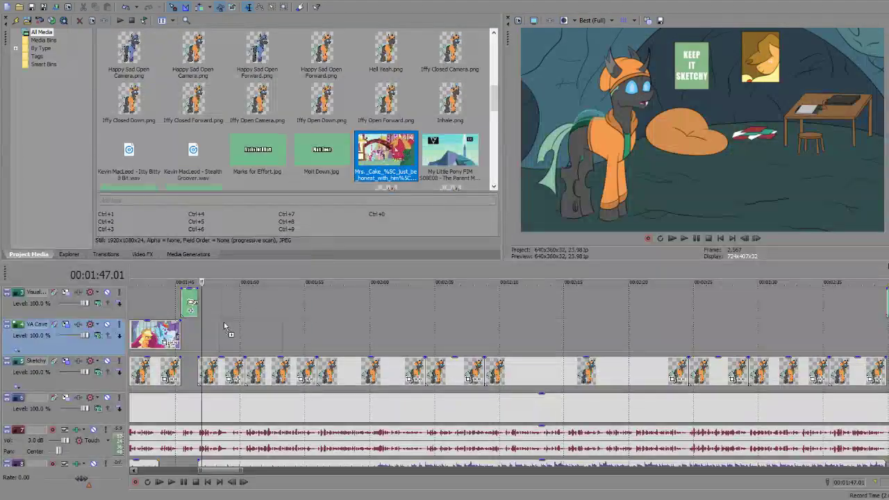
pyautogui.moveTo(223, 321); pyautogui.dragTo(250, 330)
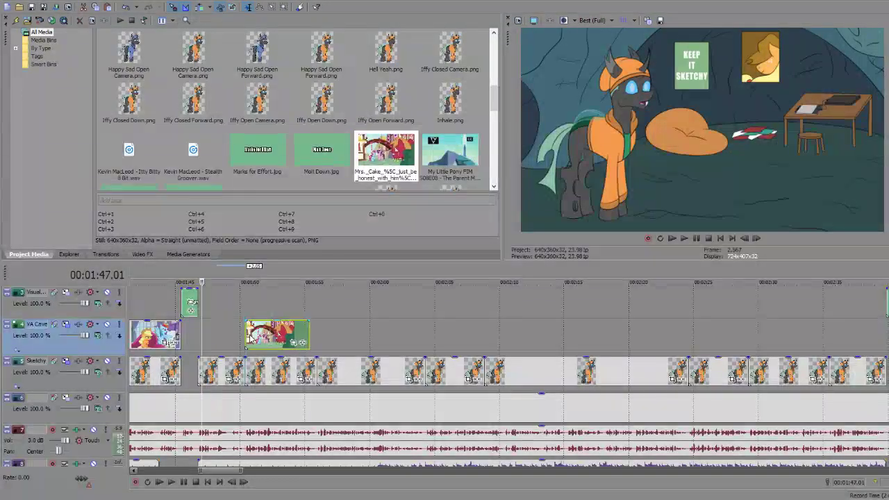
# Step: Extend the Mrs. Cake image to about 00:02:04 and add the Discord image directly after it on the VA Cave track, ending near 00:02:15
pyautogui.click(248, 339)
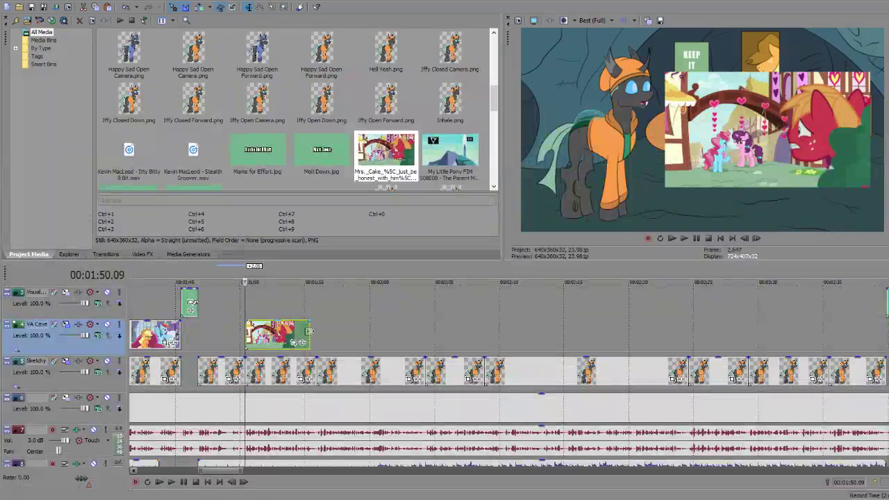
pyautogui.moveTo(309, 330); pyautogui.dragTo(425, 340)
pyautogui.scroll(-2, 479, 143)
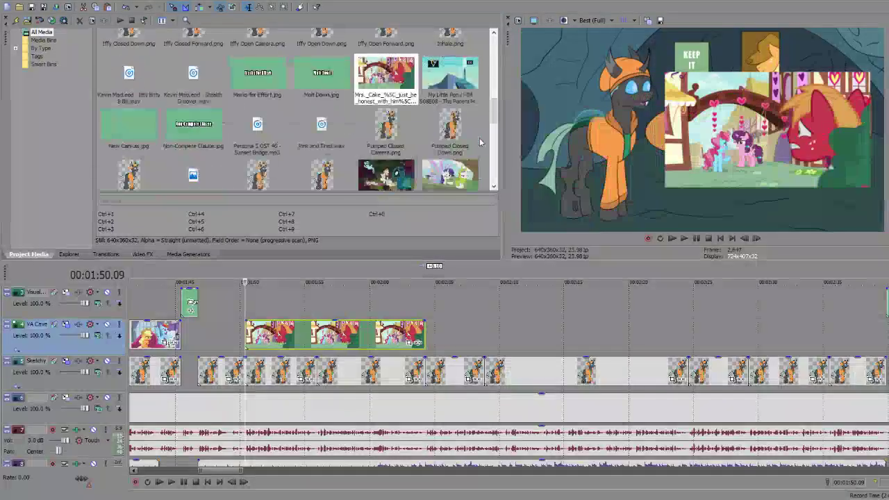
pyautogui.scroll(8, 479, 143)
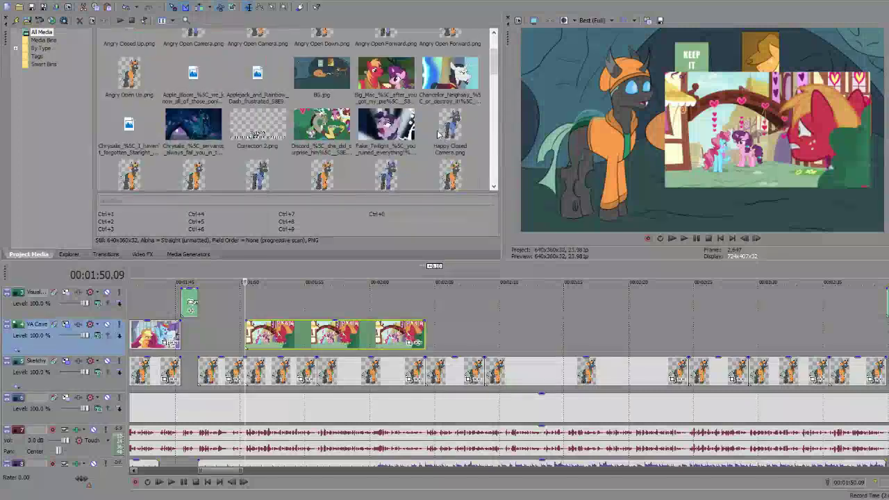
pyautogui.click(322, 125)
pyautogui.moveTo(437, 333); pyautogui.dragTo(438, 337)
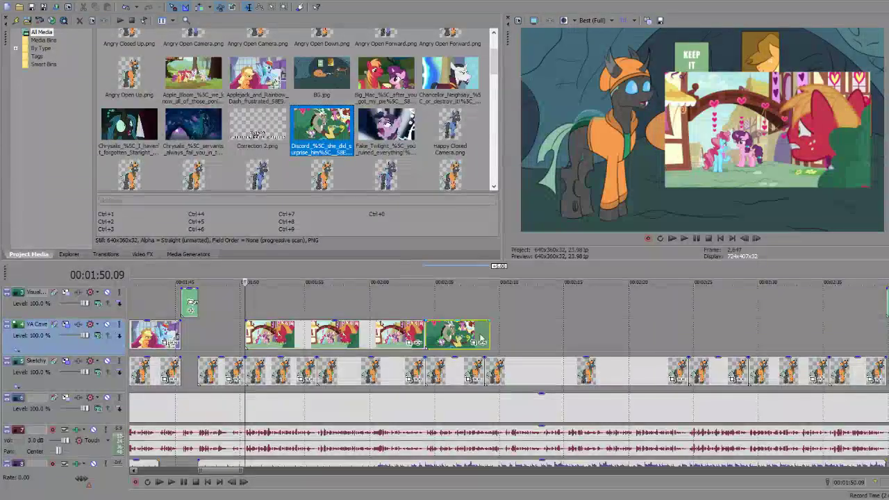
pyautogui.moveTo(700, 357); pyautogui.dragTo(566, 347)
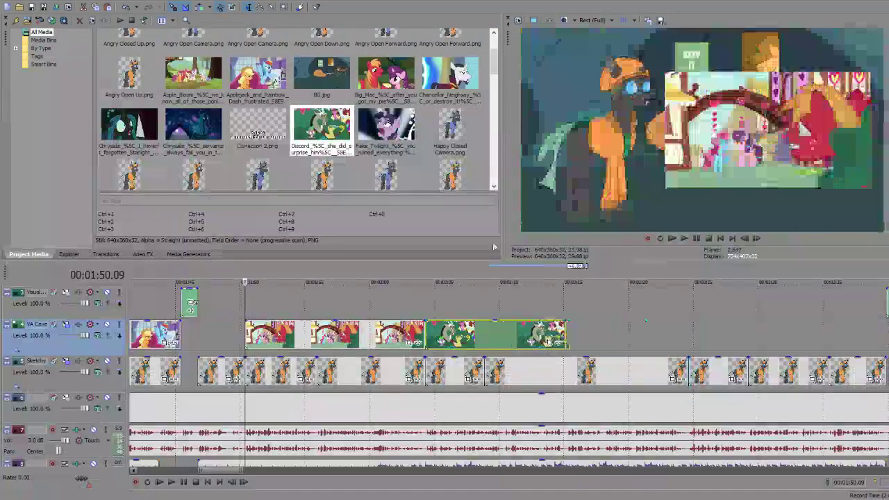
# Step: Add the Big Mac image to the VA Cave track and align its start with the Sketchy clip beginning at about 00:02:25
pyautogui.moveTo(652, 326); pyautogui.dragTo(649, 328)
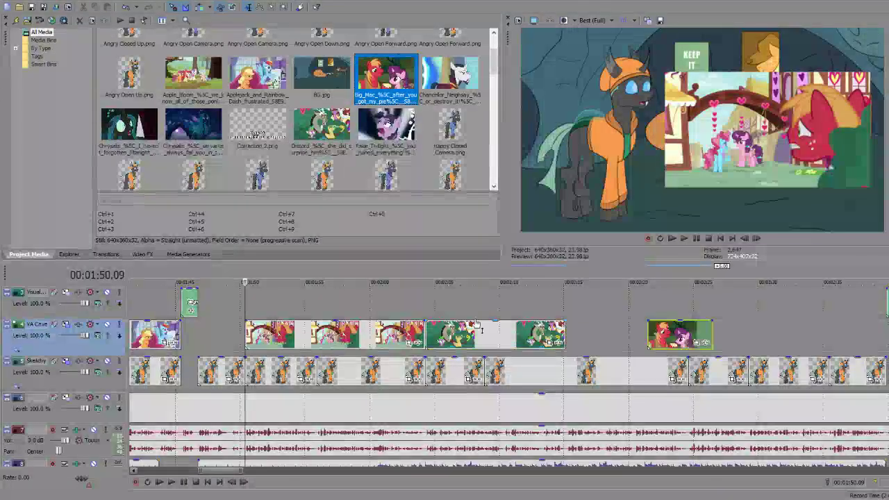
pyautogui.click(360, 334)
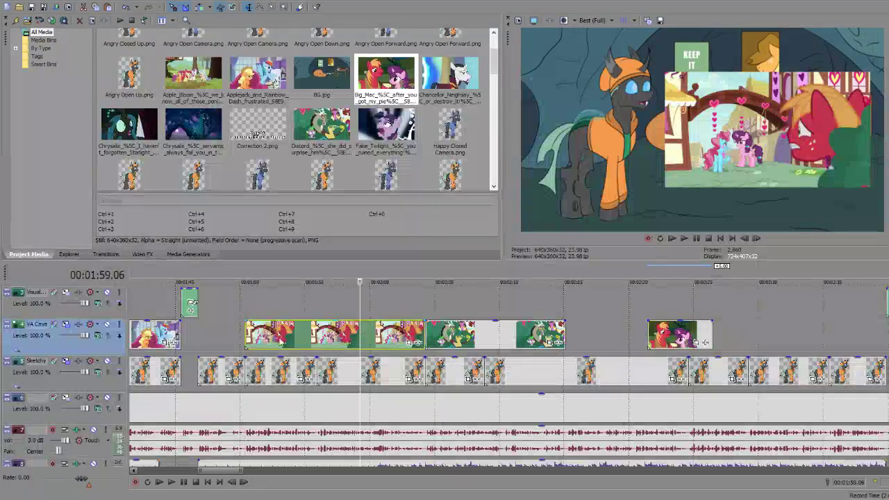
pyautogui.click(249, 282)
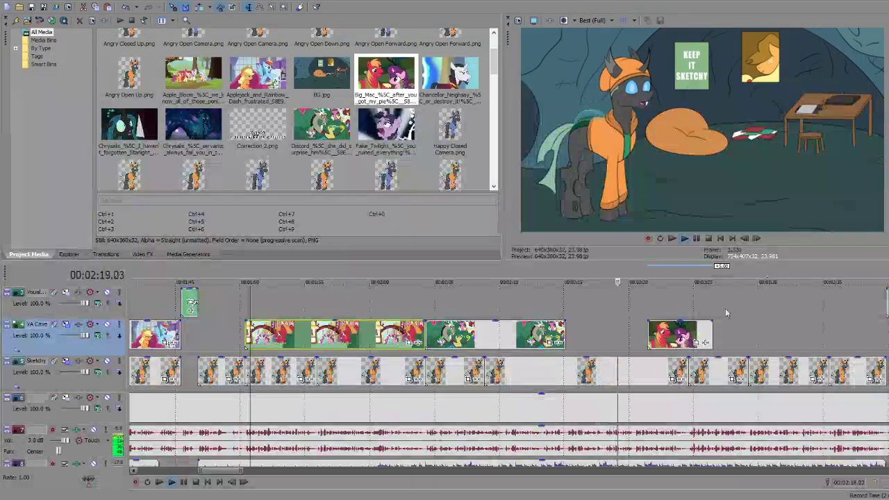
pyautogui.moveTo(677, 332); pyautogui.dragTo(718, 332)
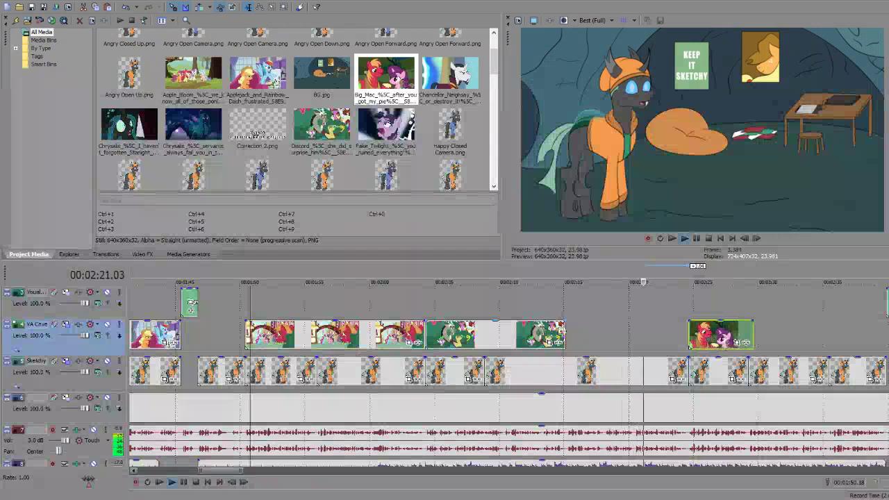
# Step: Extend the Discord image to the start of the Big Mac image, and the Big Mac image to the Molt Down title card at about 00:02:40
pyautogui.moveTo(566, 334); pyautogui.dragTo(683, 339)
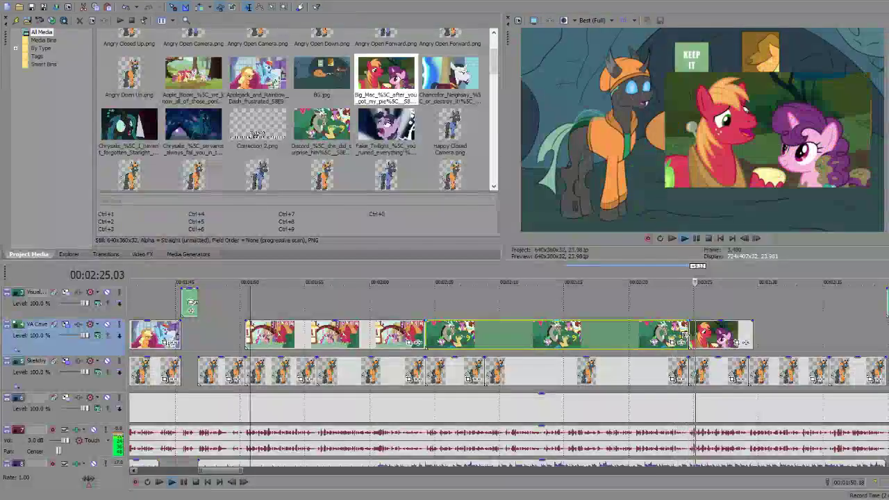
pyautogui.moveTo(752, 338); pyautogui.dragTo(885, 340)
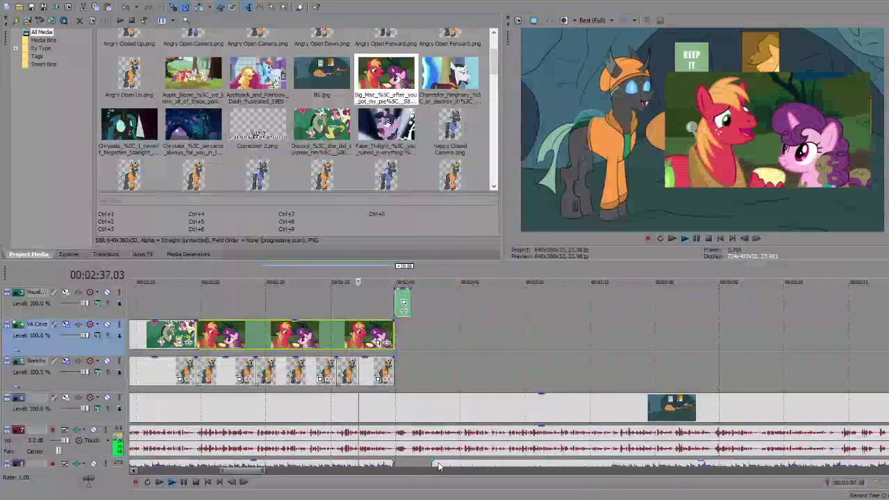
# Step: Move the second background music clip so it starts where the Molt Down title card ends, at about 00:02:41
pyautogui.click(432, 465)
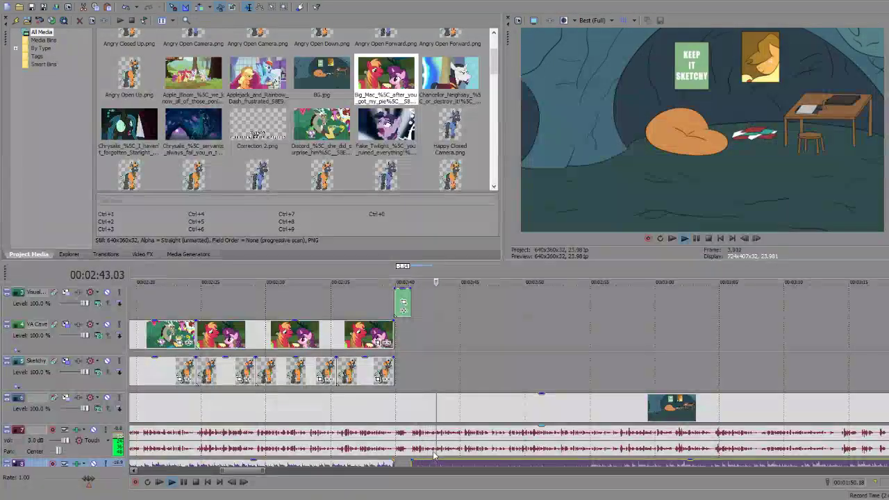
pyautogui.press('space')
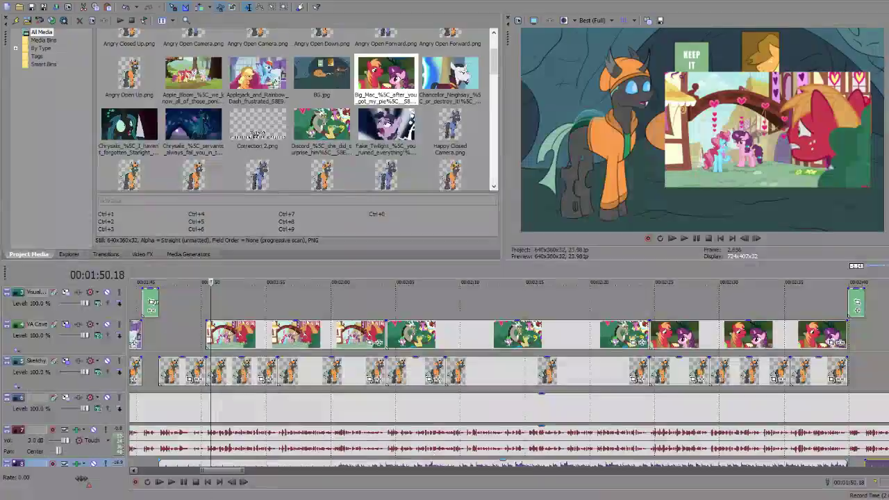
# Step: Place Happy Open Camera.png on the Sketchy track right after the Molt Down title card, at about 00:02:41
pyautogui.moveTo(225, 473); pyautogui.dragTo(248, 473)
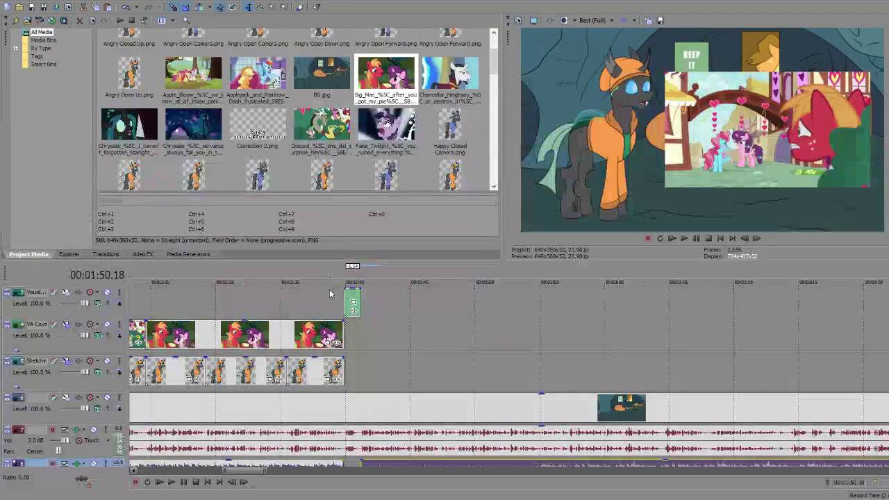
pyautogui.scroll(-3, 330, 133)
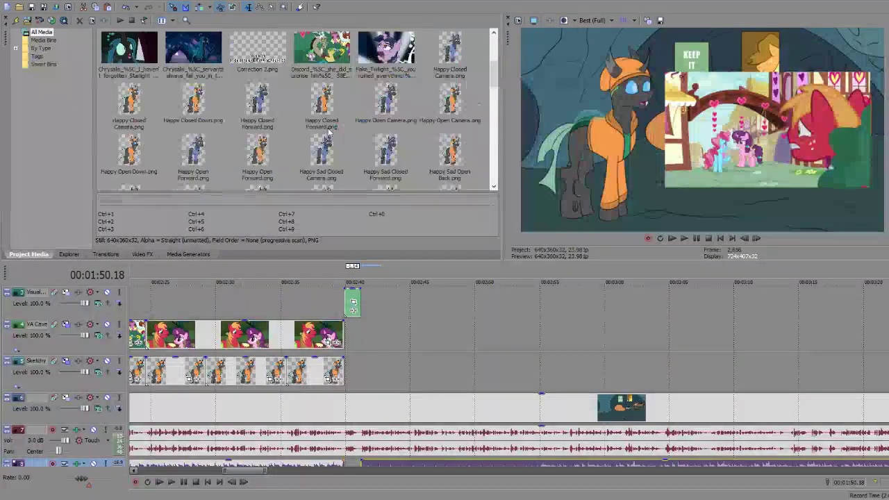
pyautogui.moveTo(447, 123); pyautogui.dragTo(367, 377)
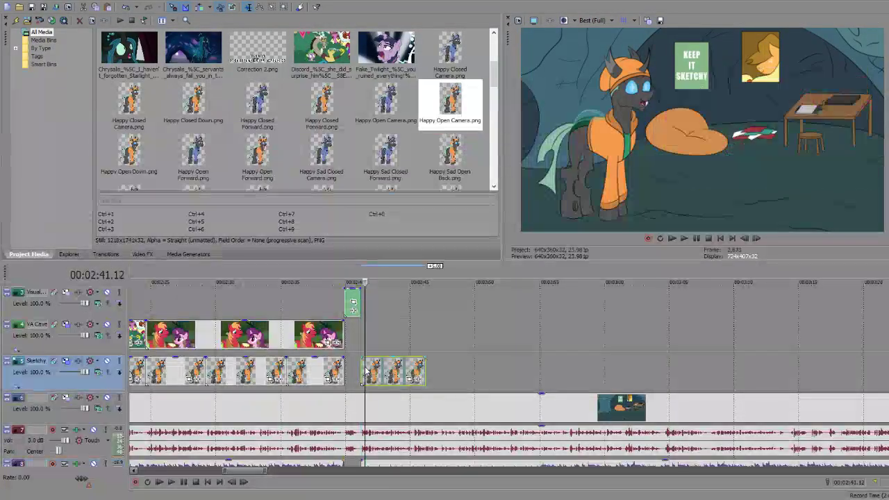
# Step: Play the dialogue after the Molt Down title card and extend the Happy Open Camera clip to 00:02:48.17
pyautogui.press('space')
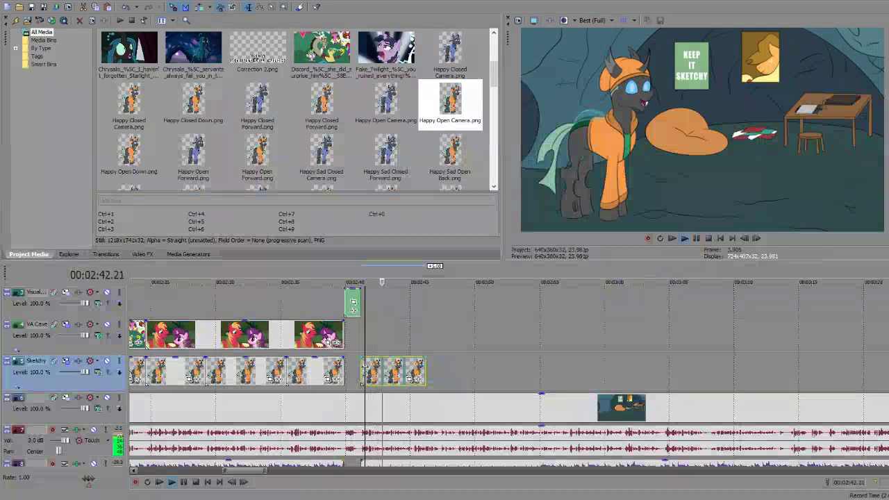
pyautogui.press('space')
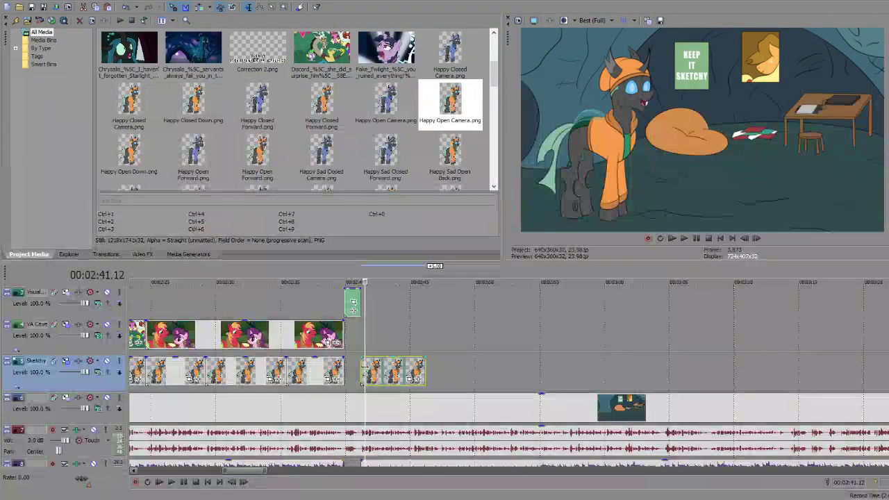
pyautogui.press('space')
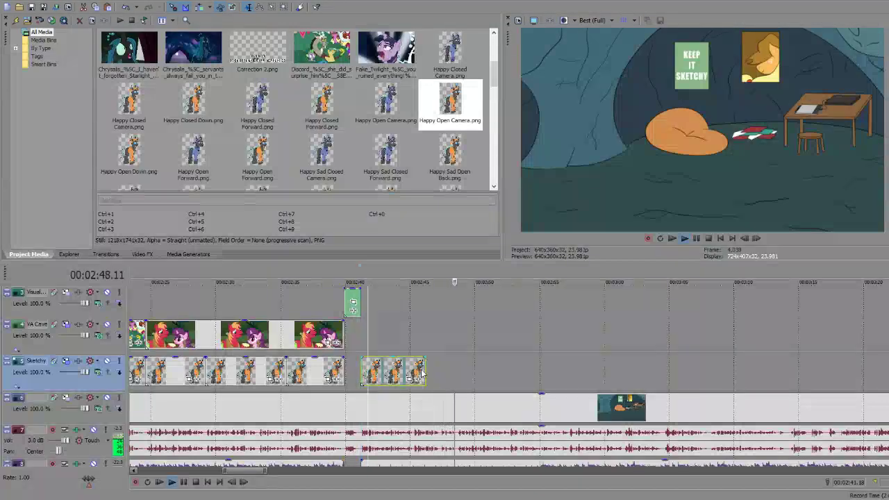
pyautogui.press('space')
pyautogui.press('space')
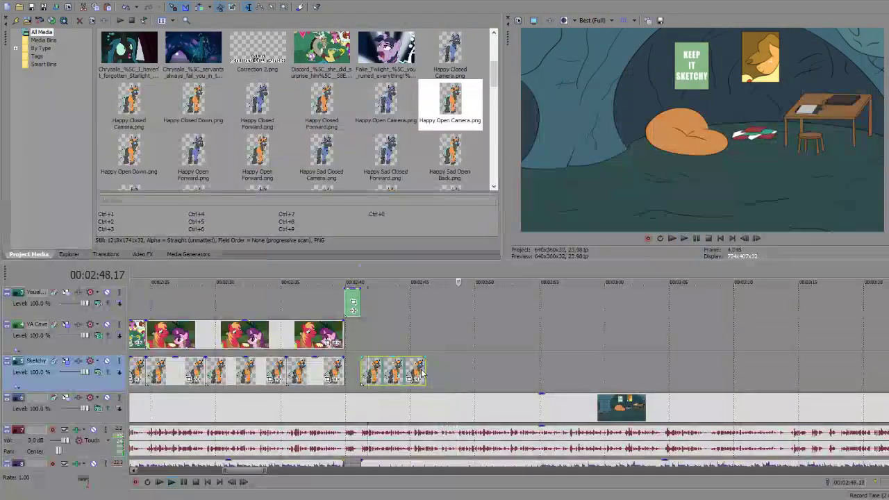
pyautogui.press('Return')
pyautogui.moveTo(422, 364); pyautogui.dragTo(456, 364)
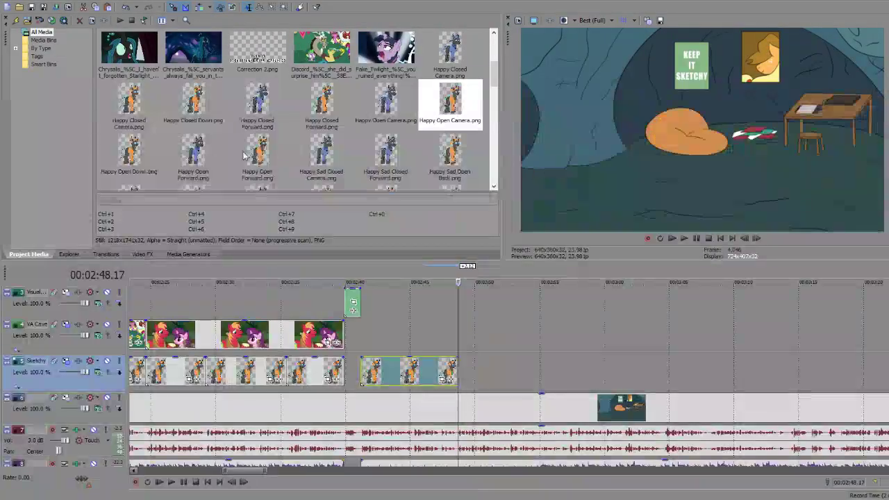
# Step: Place Happy Open Forward.png on the Sketchy track at 00:02:48.17 and play the dialogue up to about 00:02:55
pyautogui.moveTo(244, 156)
pyautogui.mouseDown()
pyautogui.moveTo(323, 215)
pyautogui.moveTo(480, 368)
pyautogui.moveTo(469, 371)
pyautogui.mouseUp()
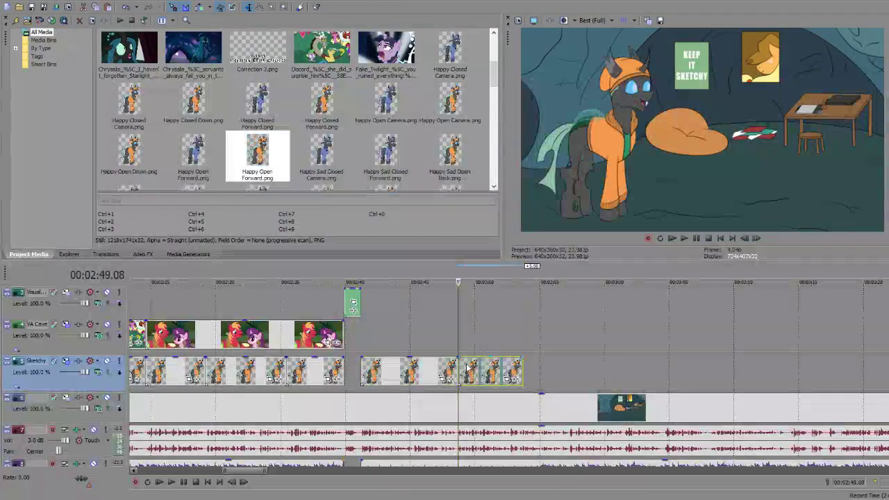
pyautogui.press('space')
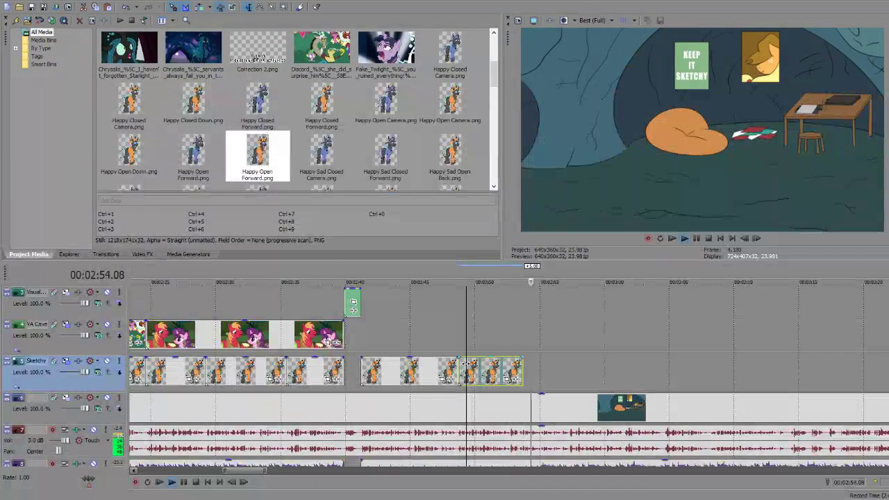
pyautogui.press('Return')
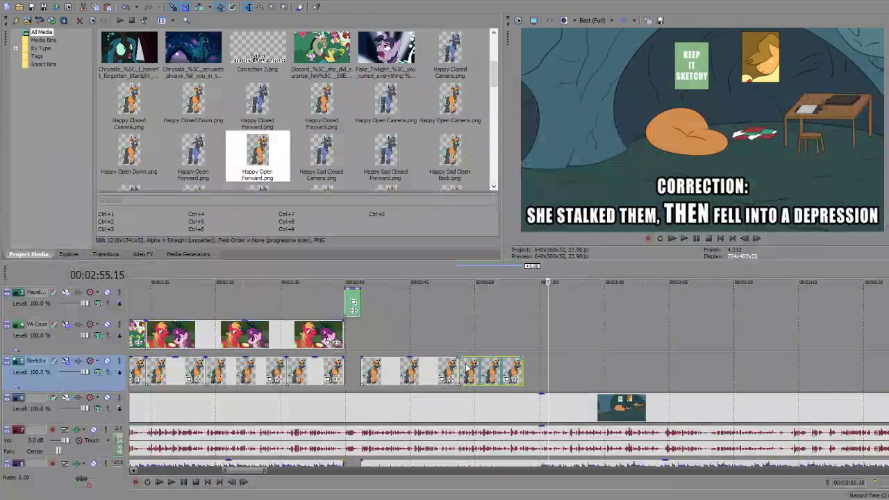
# Step: Delete the leftover correction caption at about 00:02:55 and the character clip at about 00:03:17 from the uppermost track
pyautogui.scroll(2, 548, 305)
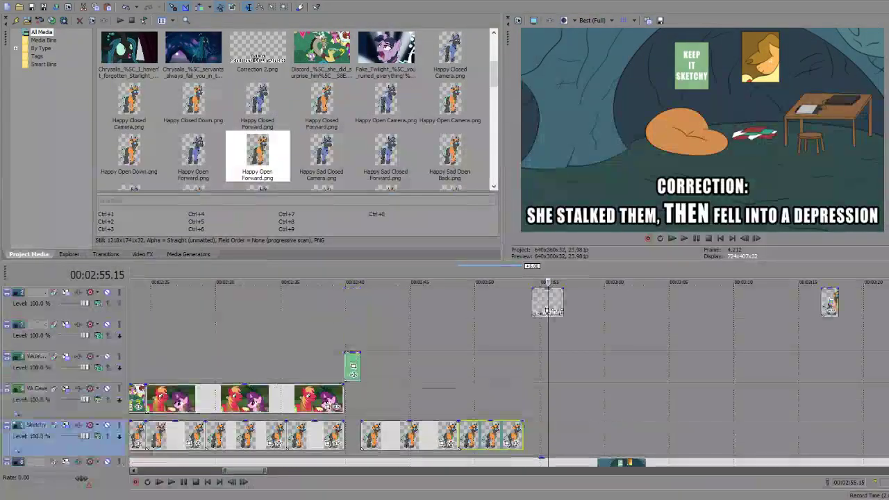
pyautogui.click(552, 297)
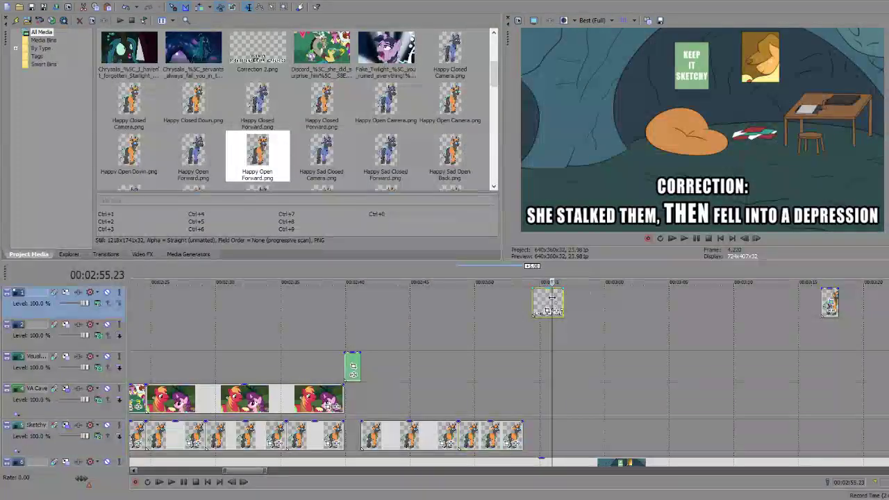
pyautogui.press('Delete')
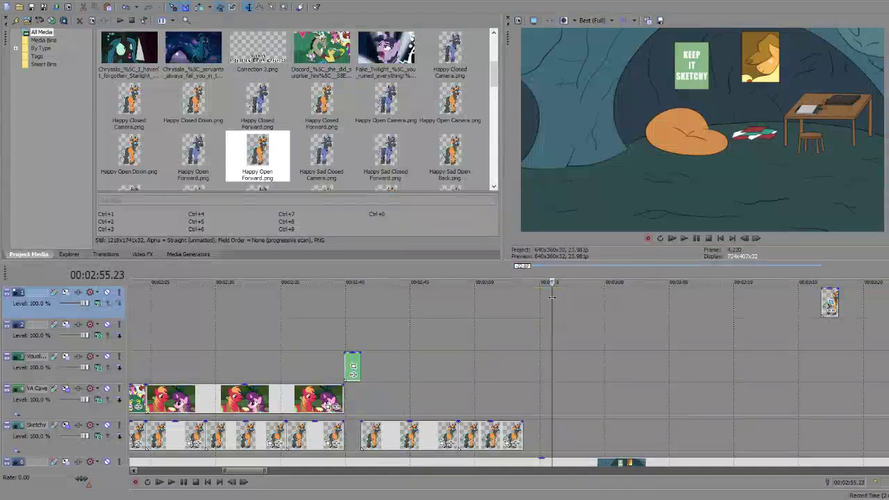
pyautogui.click(824, 292)
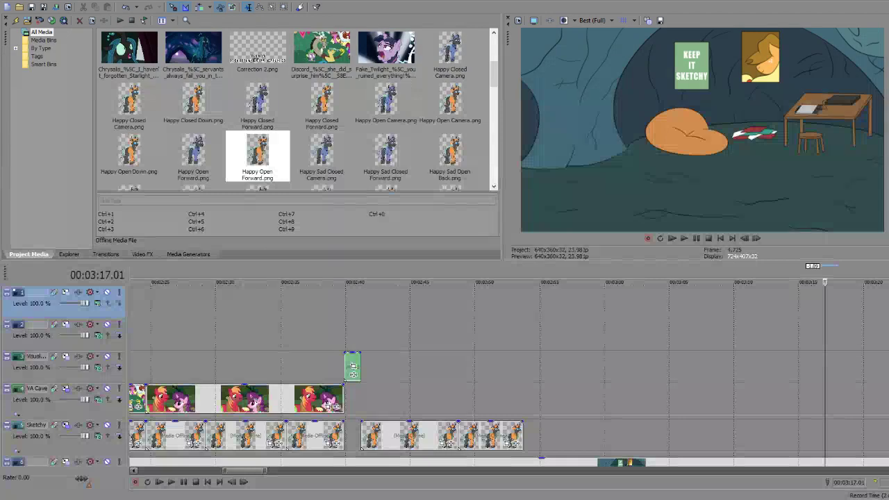
# Step: Replay the dialogue from the Happy Open Camera clip and extend the Happy Open Forward clip to 00:02:56.16
pyautogui.scroll(-1, 508, 368)
pyautogui.scroll(1, 509, 368)
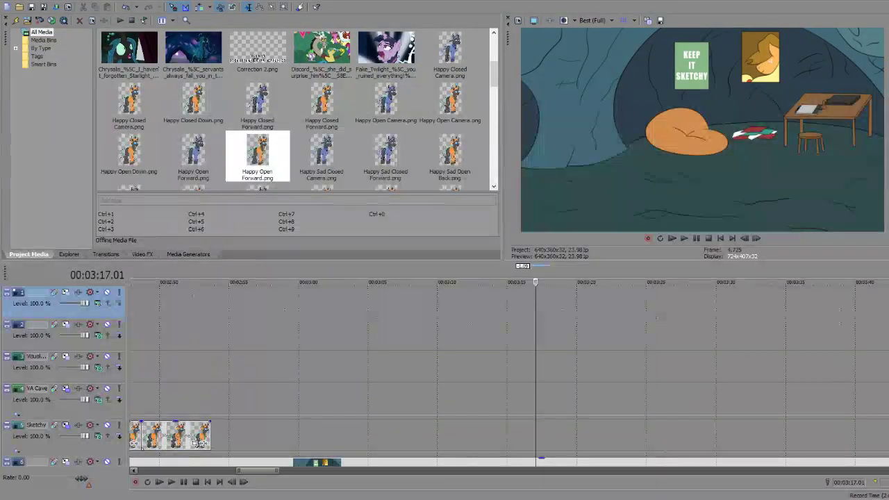
pyautogui.scroll(-1, 467, 486)
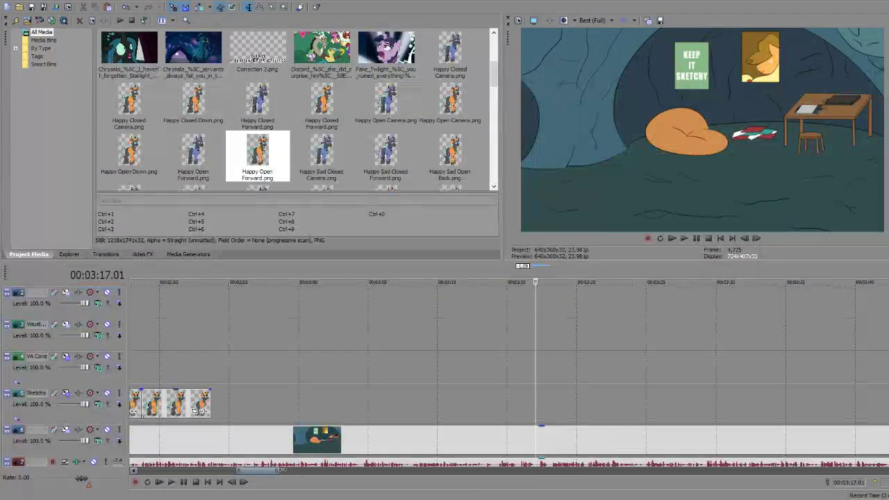
pyautogui.hscroll(-3, 142, 415)
pyautogui.click(250, 406)
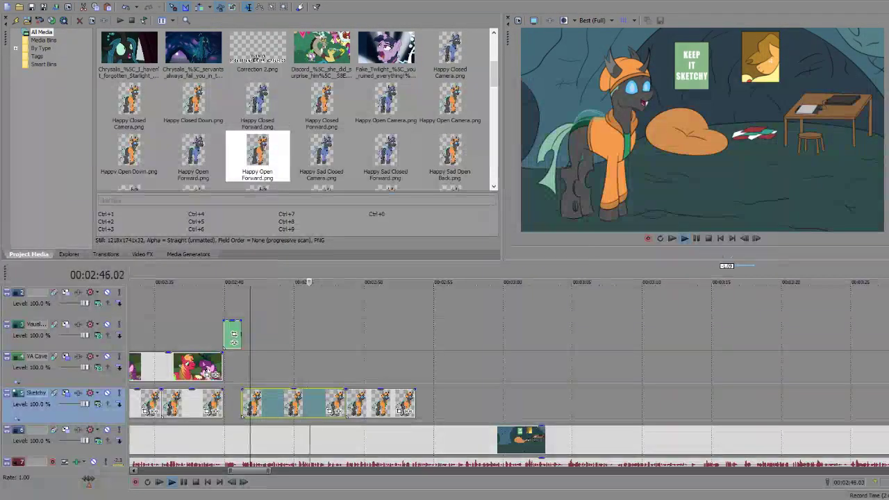
pyautogui.scroll(-1, 725, 343)
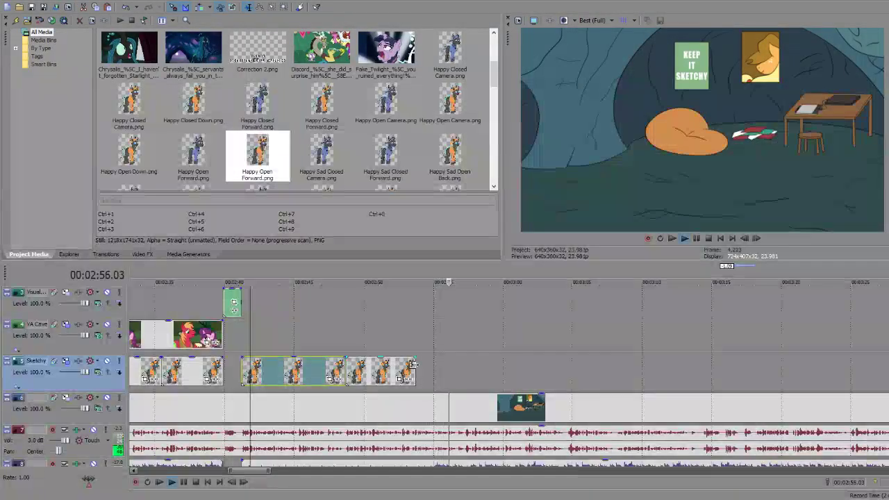
pyautogui.press('Return')
pyautogui.moveTo(413, 364); pyautogui.dragTo(455, 365)
# Step: Find Iffy Open Forward.png in the project media and place it on the Sketchy track at 00:02:56.16
pyautogui.scroll(-2, 335, 117)
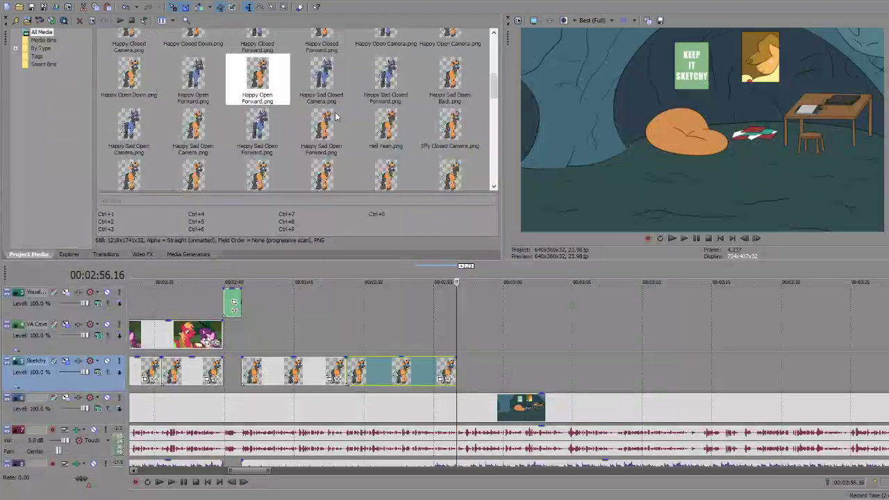
pyautogui.scroll(-2, 335, 117)
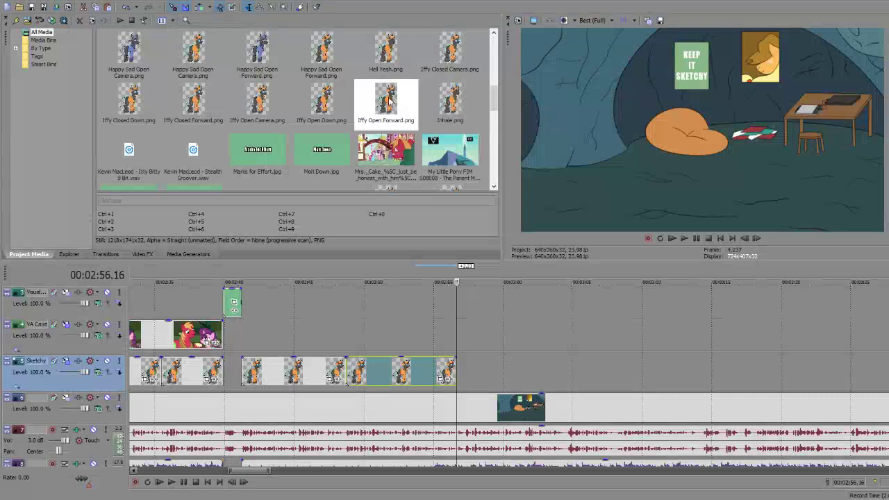
pyautogui.moveTo(392, 101)
pyautogui.mouseDown()
pyautogui.moveTo(468, 338)
pyautogui.moveTo(464, 378)
pyautogui.mouseUp()
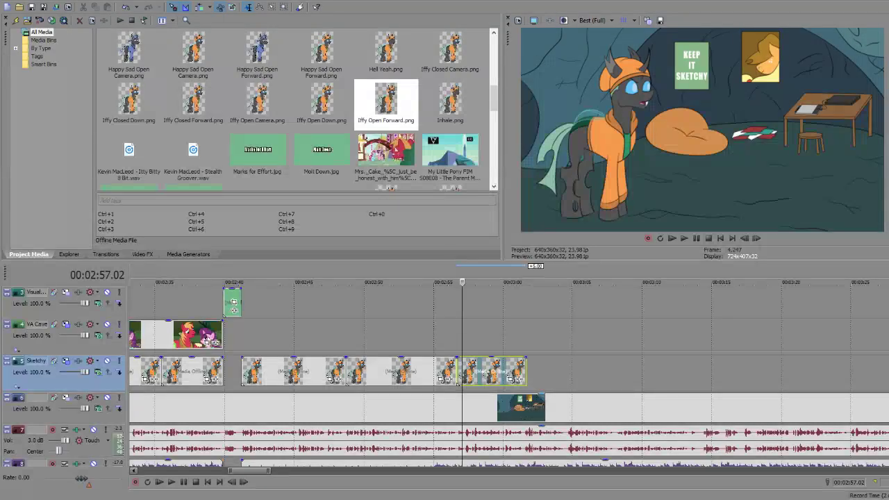
# Step: Play the dialogue past 00:03:00 and trim the end of the Iffy Open Forward clip to 00:03:01.11
pyautogui.press('space')
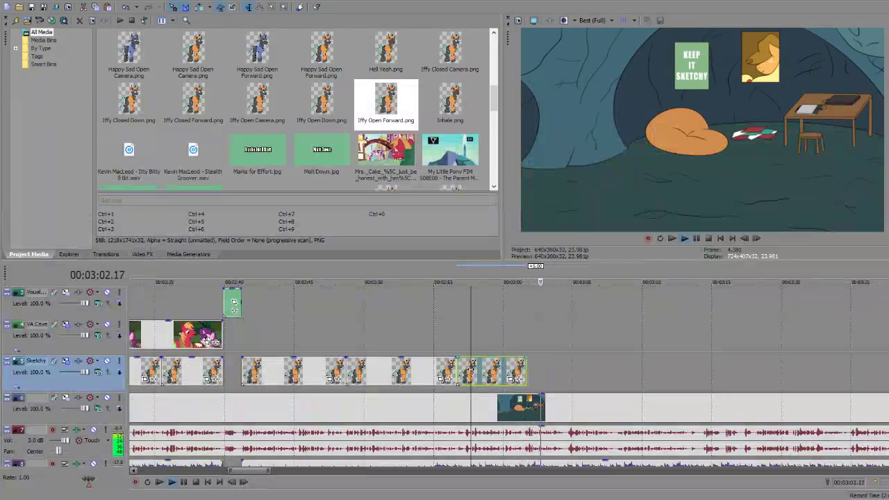
pyautogui.click(488, 371)
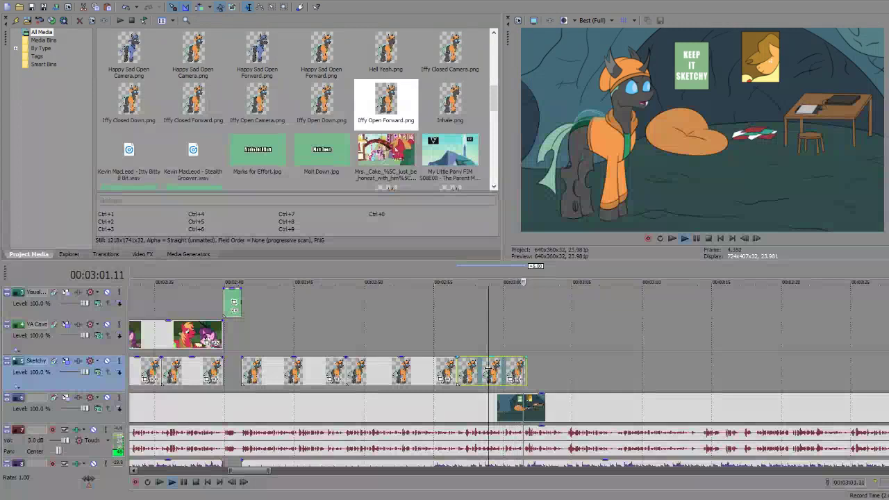
pyautogui.press('Return')
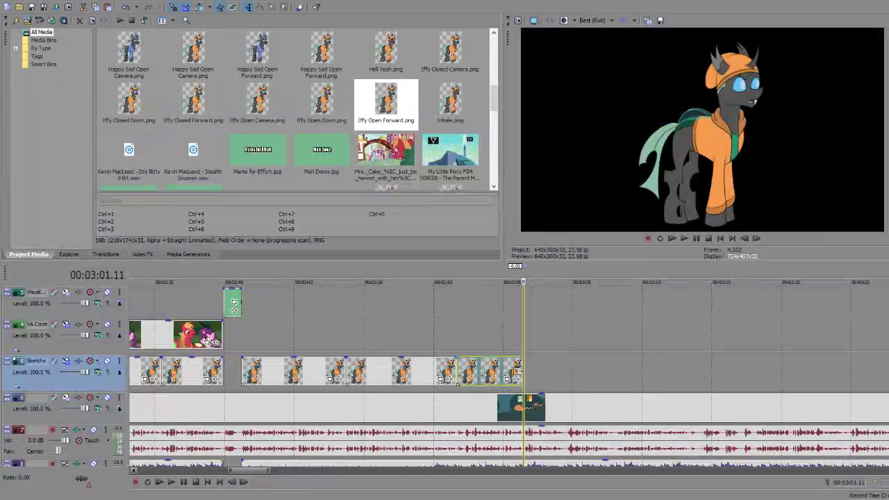
# Step: Place Iffy Open Camera.png on the Sketchy track at 00:03:01.11 and play the dialogue to about 00:03:04
pyautogui.moveTo(257, 105); pyautogui.dragTo(531, 377)
pyautogui.press('space')
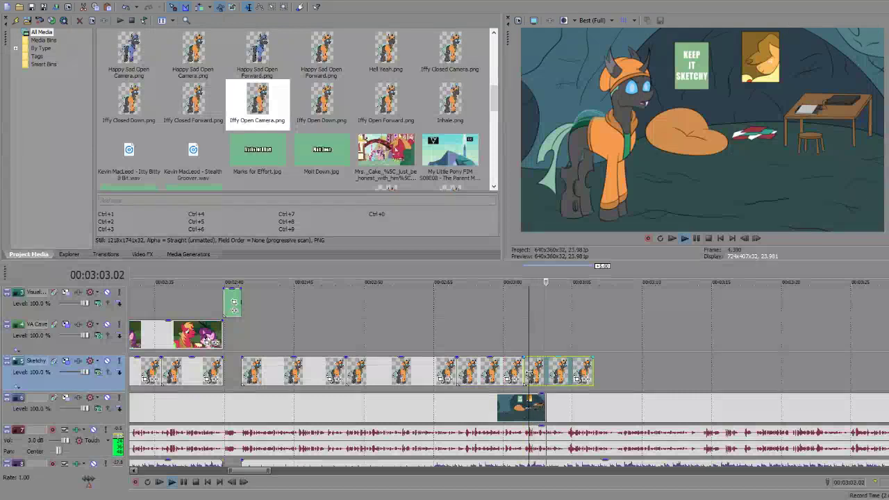
pyautogui.press('Return')
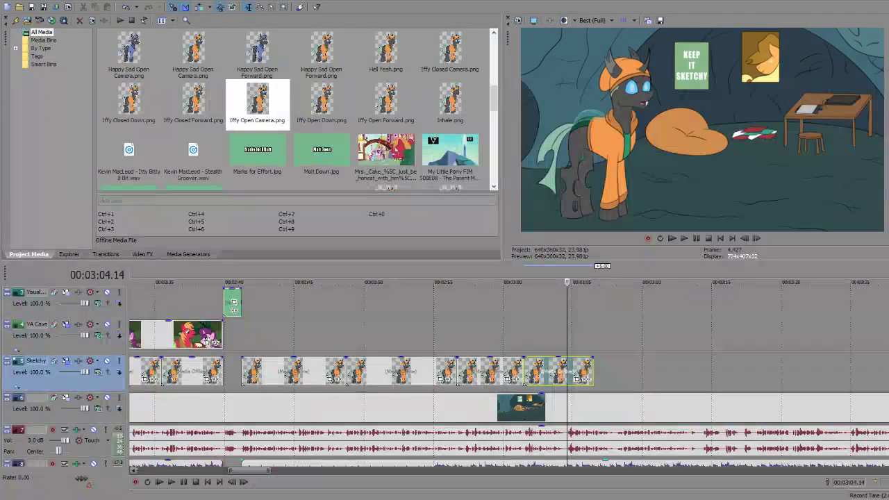
# Step: Replay the dialogue around the Iffy Open Camera clip and trim the clip's end to 00:03:04.13
pyautogui.click(603, 345)
pyautogui.click(554, 370)
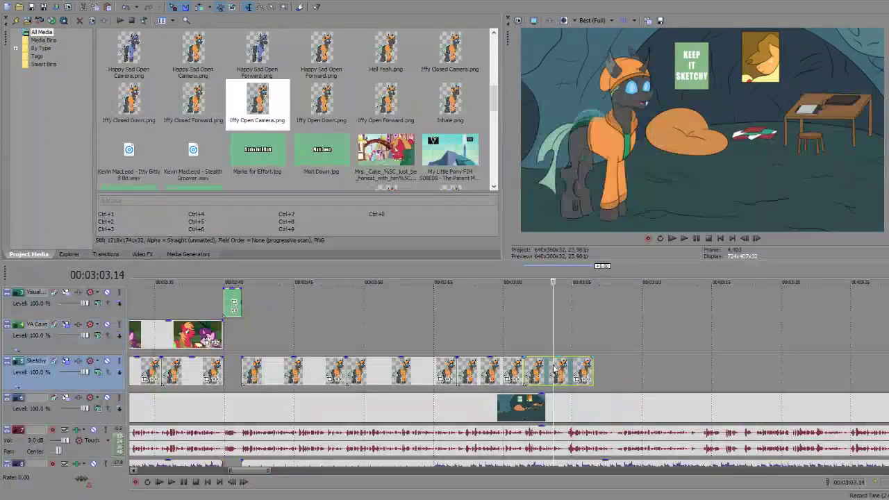
pyautogui.press('space')
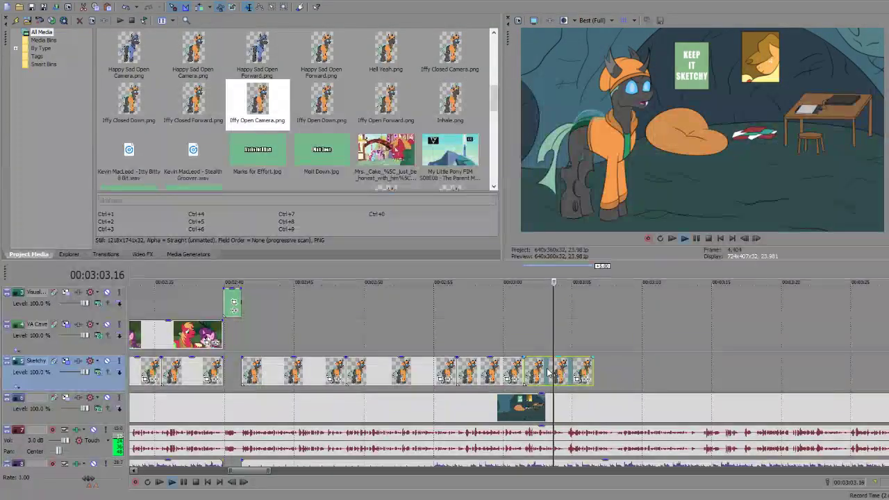
pyautogui.press('space')
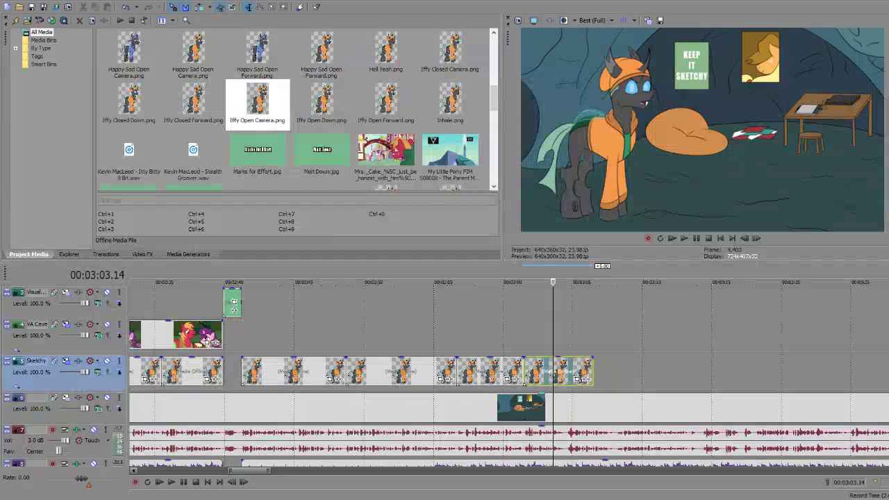
pyautogui.click(495, 365)
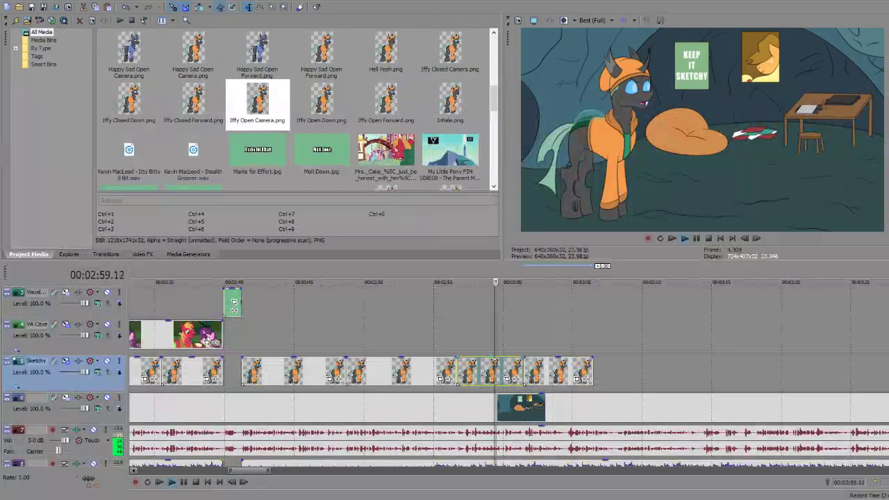
pyautogui.press('space')
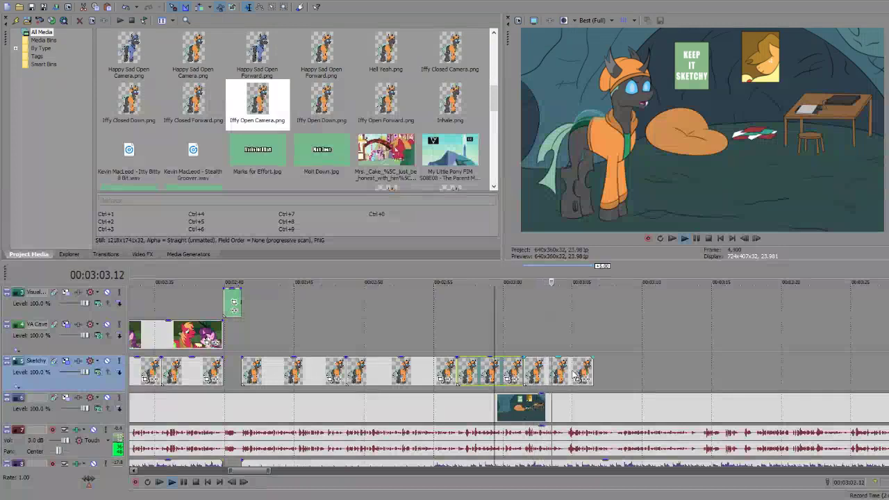
pyautogui.press('Return')
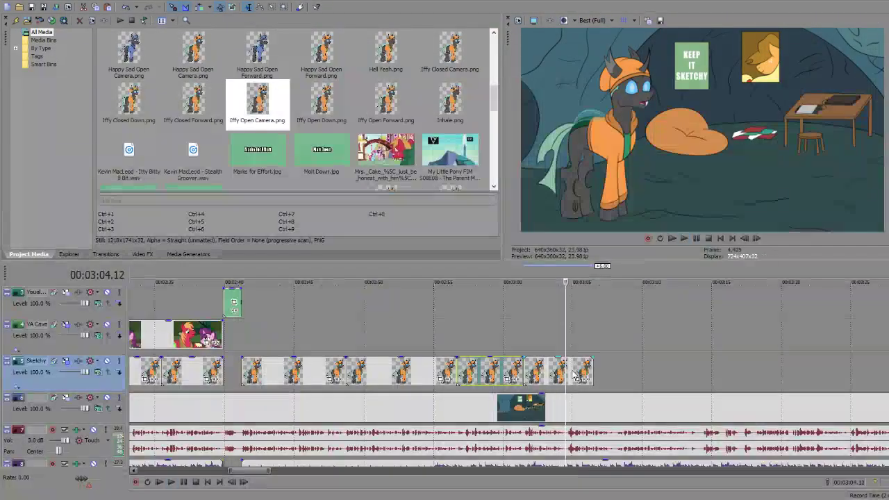
pyautogui.press('Right')
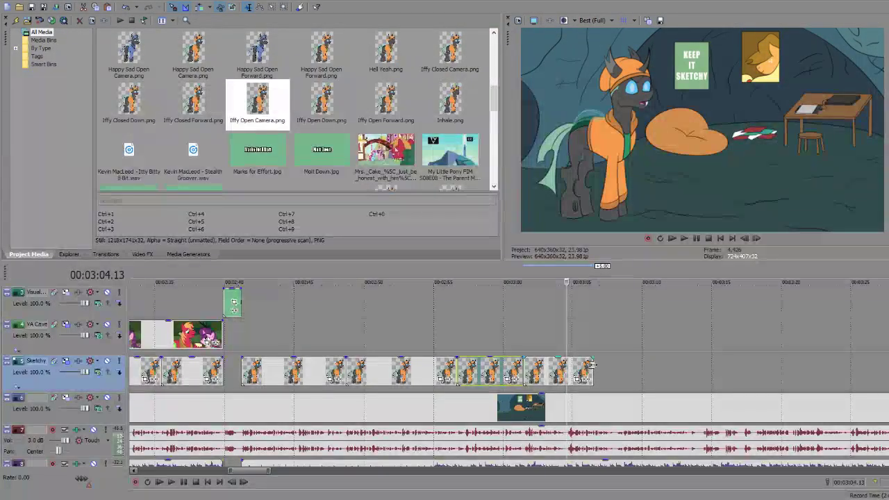
pyautogui.moveTo(591, 363); pyautogui.dragTo(567, 370)
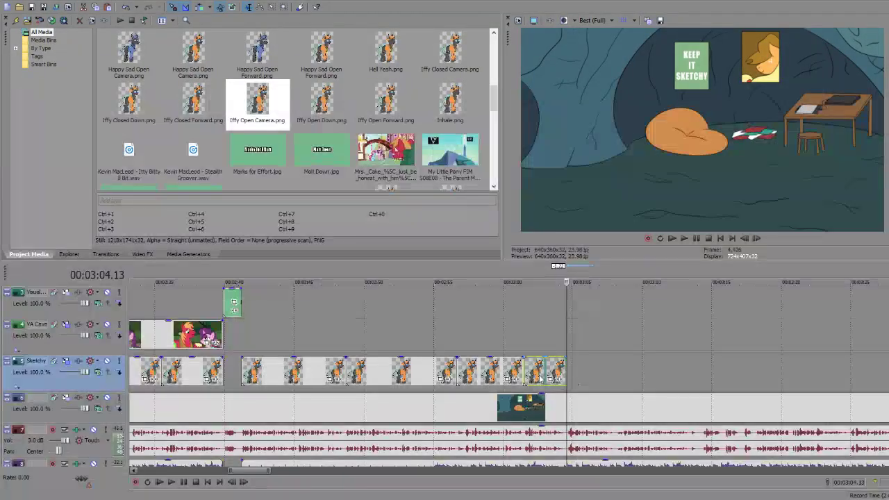
# Step: Replay the next line, then copy the Happy Open Camera clip to 00:03:04.13 on the Sketchy track and trim its end to 00:03:08.05
pyautogui.click(540, 377)
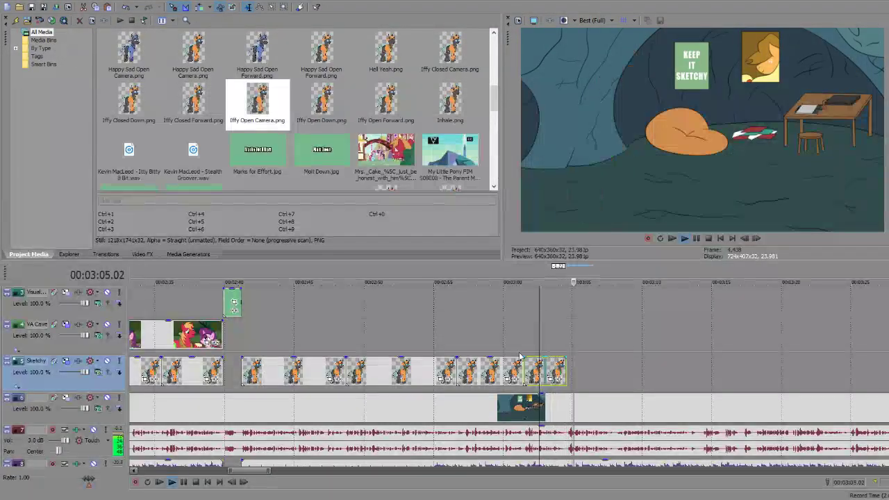
pyautogui.press('space')
pyautogui.click(313, 368)
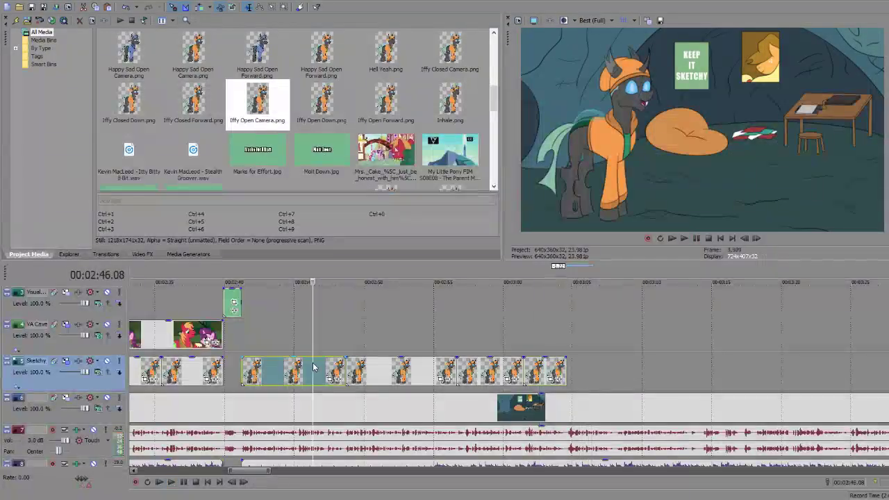
pyautogui.click(569, 373)
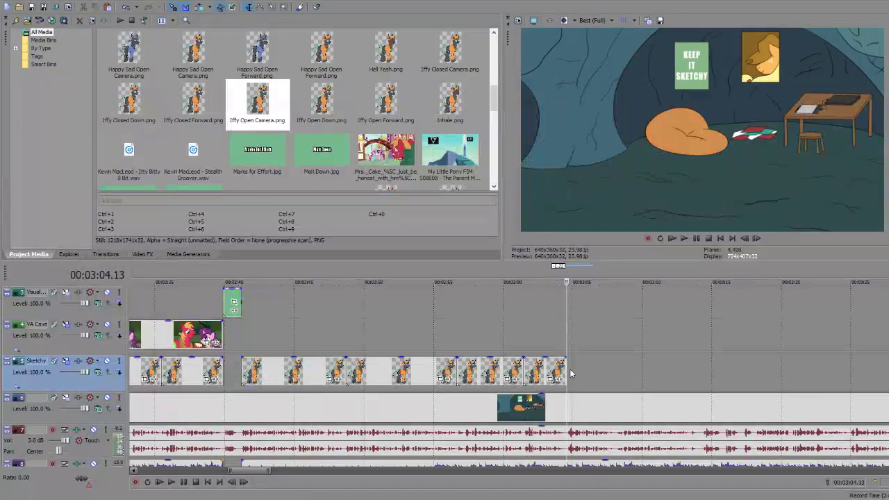
pyautogui.hotkey('ctrl', 'v')
pyautogui.click(595, 374)
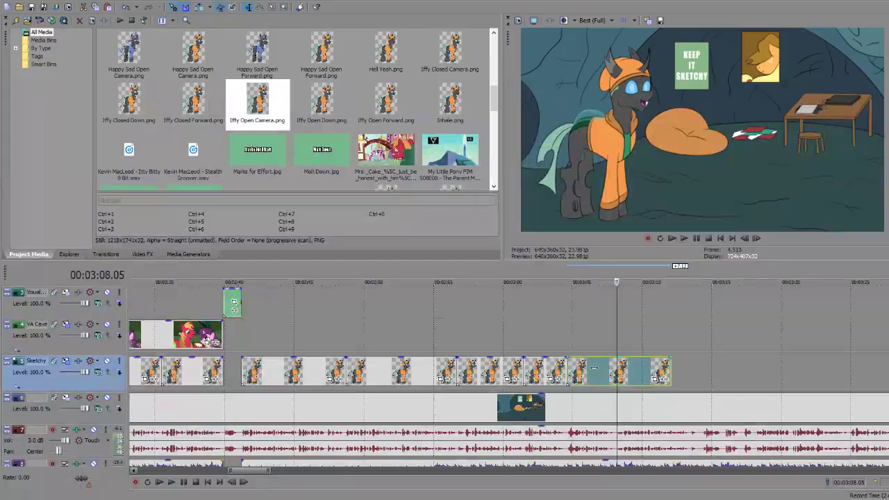
pyautogui.moveTo(670, 368); pyautogui.dragTo(618, 367)
# Step: Place Iffy Open Forward.png on the Sketchy track from 00:03:08.05 to 00:03:14.08, followed directly by Iffy Open Camera.png
pyautogui.moveTo(386, 101)
pyautogui.mouseDown()
pyautogui.moveTo(604, 368)
pyautogui.moveTo(628, 373)
pyautogui.mouseUp()
pyautogui.press('space')
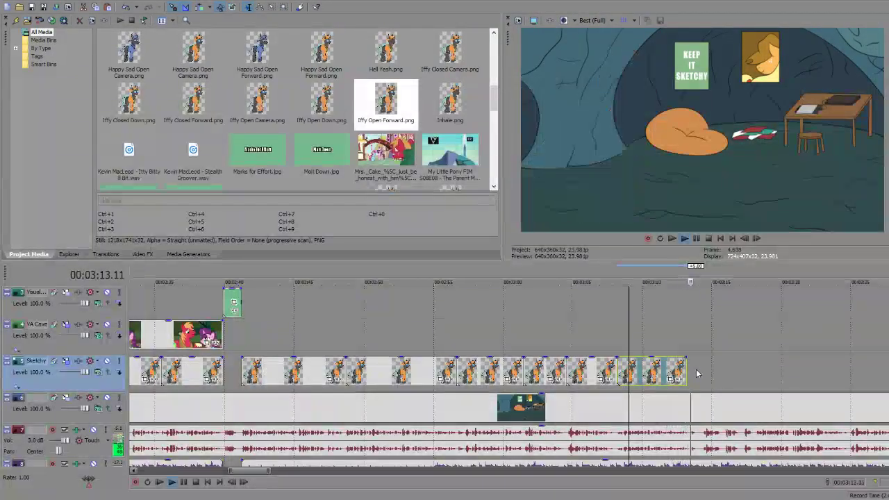
pyautogui.press('Return')
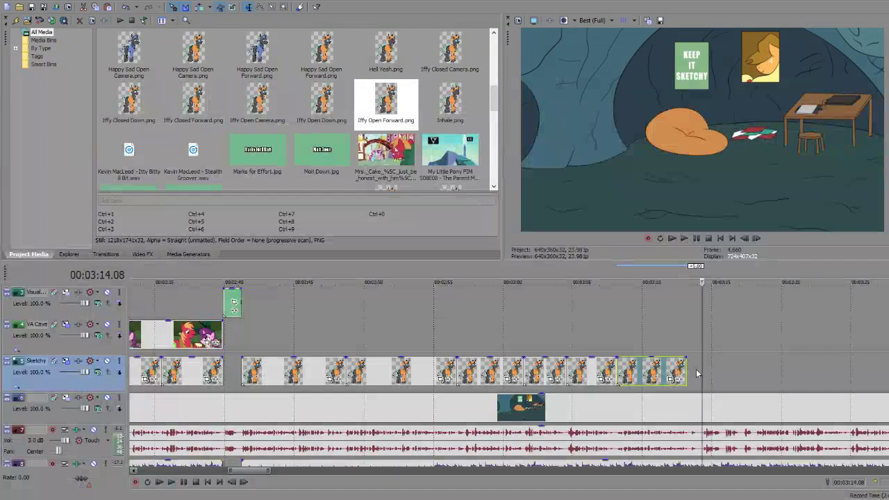
pyautogui.moveTo(686, 374); pyautogui.dragTo(692, 365)
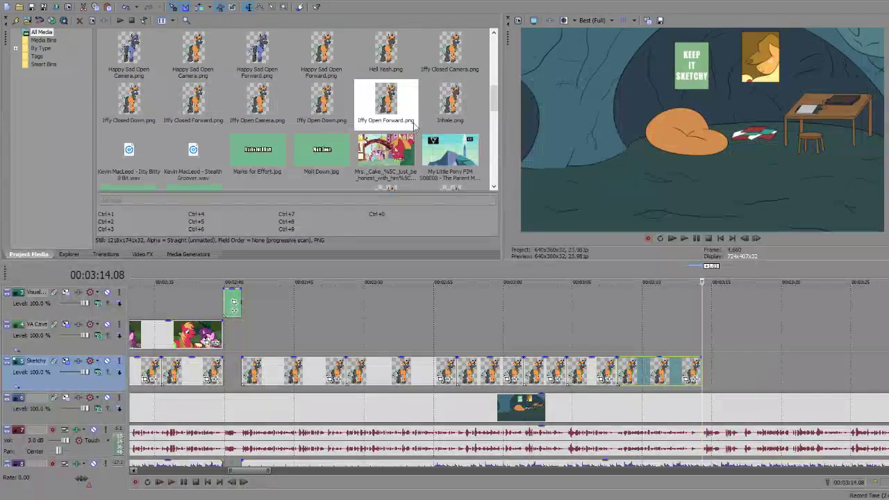
pyautogui.click(260, 102)
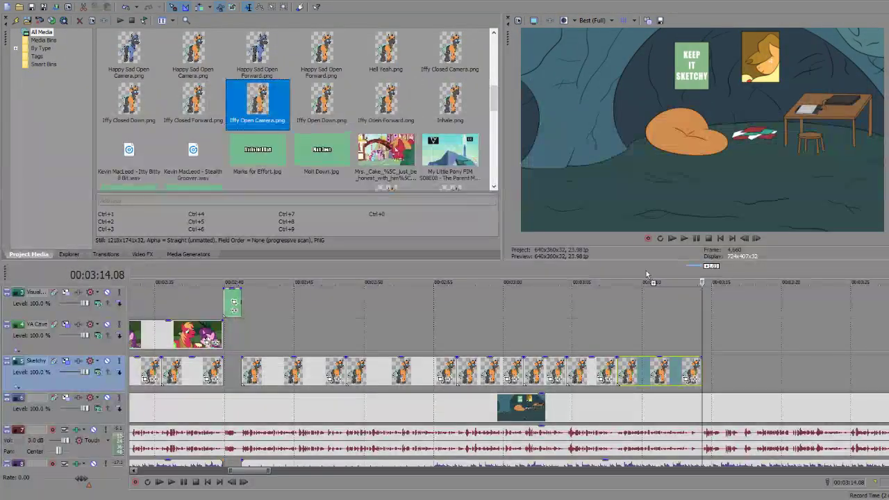
pyautogui.hotkey('ctrl', 'v')
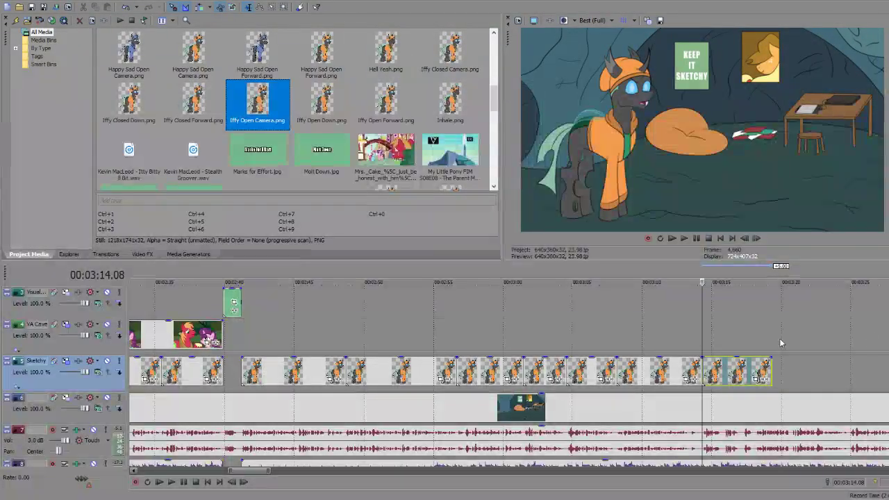
# Step: Set the dialogue track's volume to 5 dB and play the audio from 00:03:14.08 to test the level
pyautogui.click(38, 443)
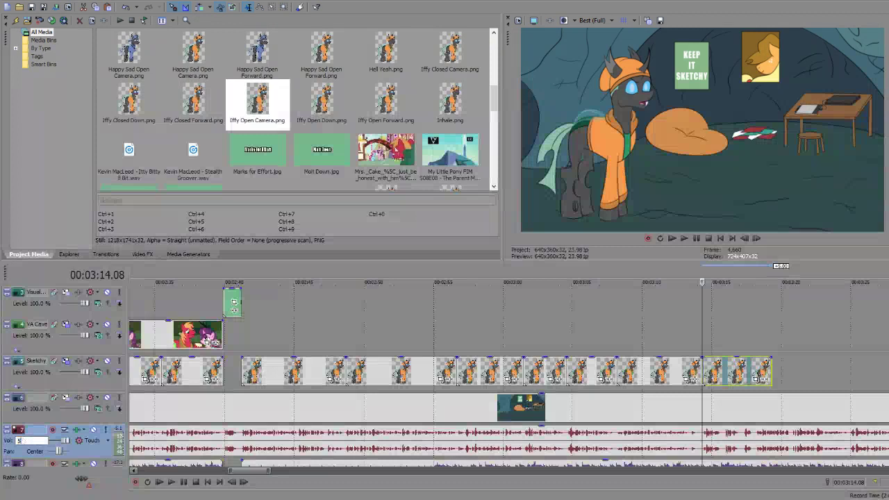
pyautogui.write('5')
pyautogui.press('Return')
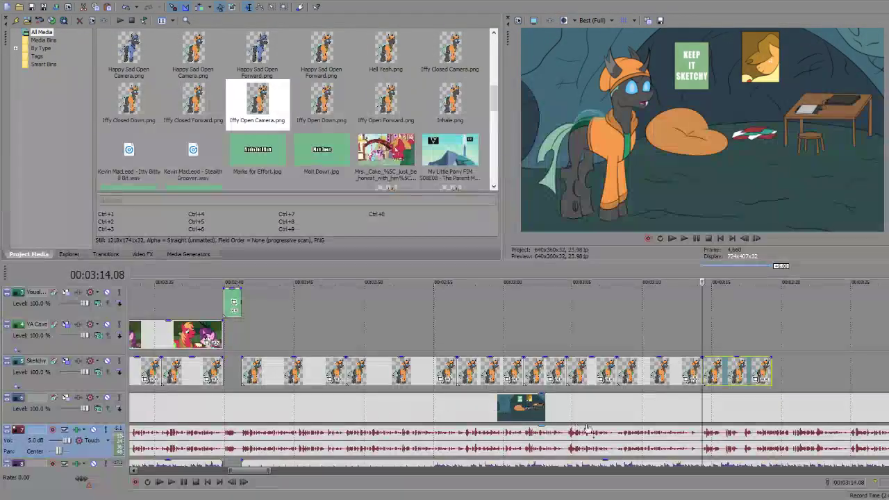
pyautogui.press('space')
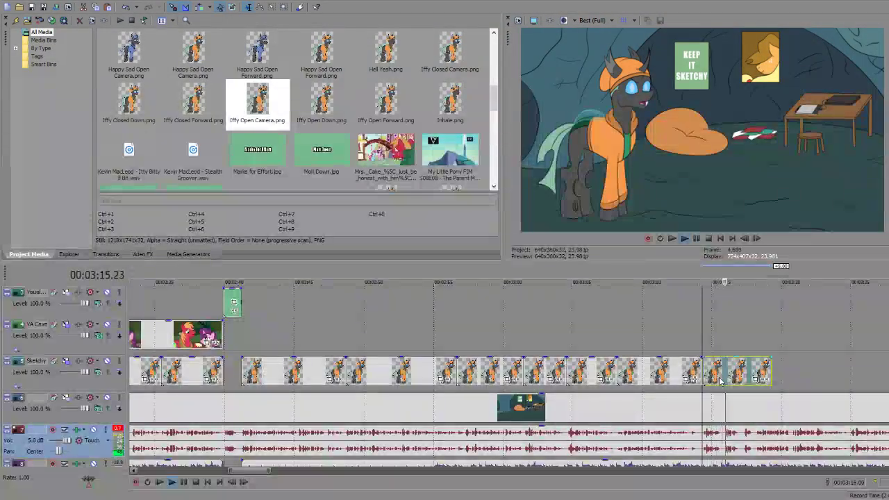
pyautogui.press('space')
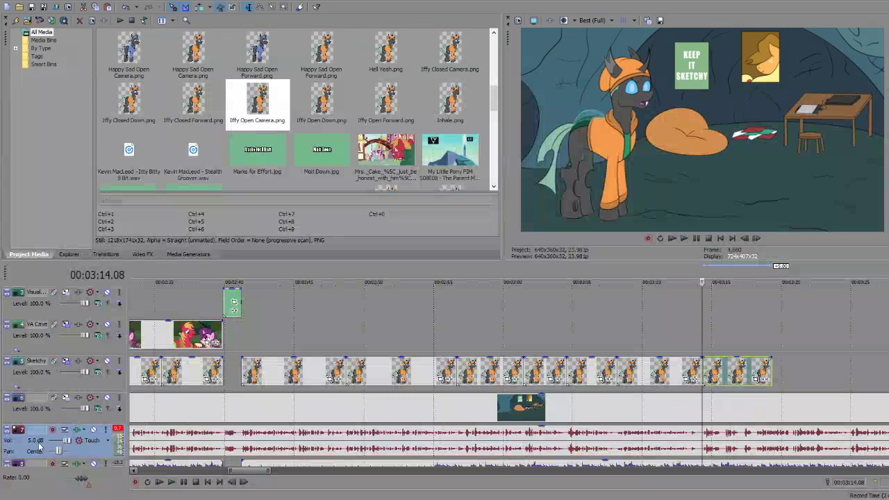
# Step: Set the dialogue track's volume to 4 dB and the background music track's volume to -17 dB
pyautogui.doubleClick(38, 441)
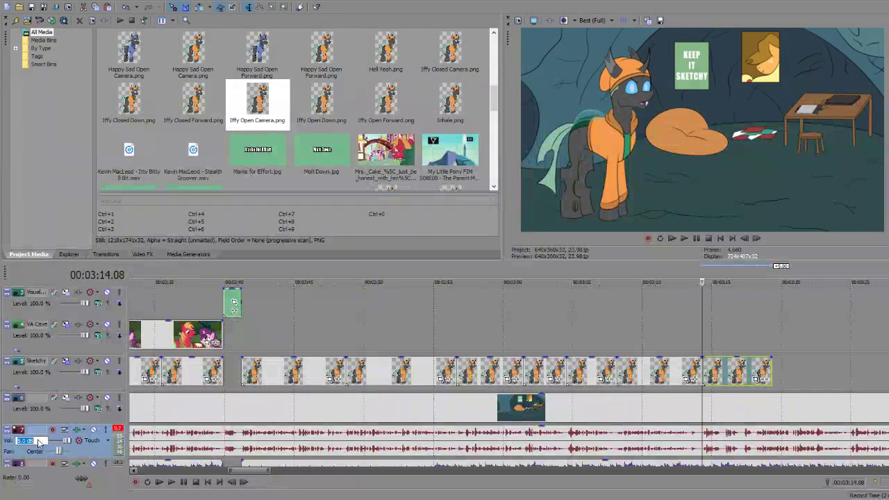
pyautogui.write('4')
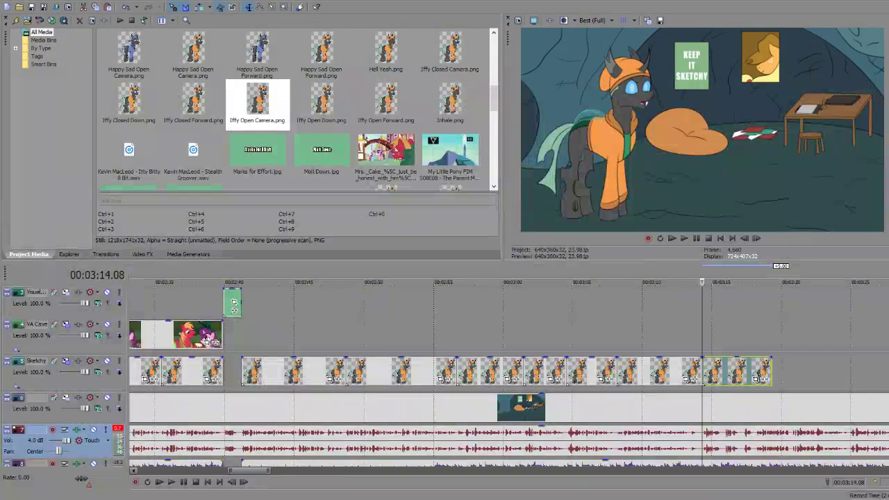
pyautogui.scroll(-2, 93, 432)
pyautogui.doubleClick(33, 407)
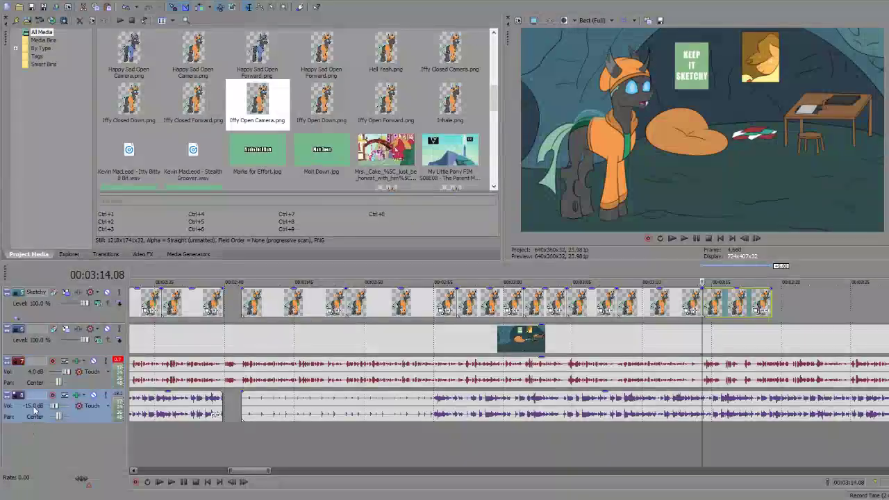
pyautogui.press('BackSpace')
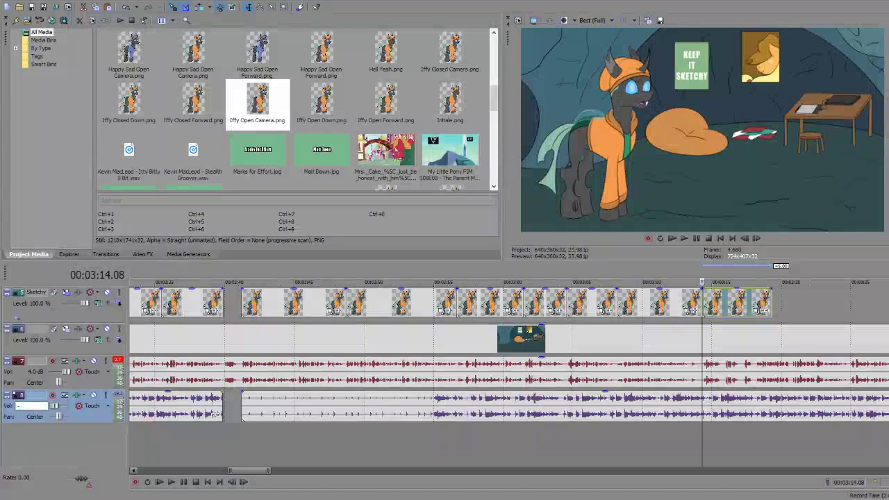
pyautogui.write('-17')
pyautogui.press('Return')
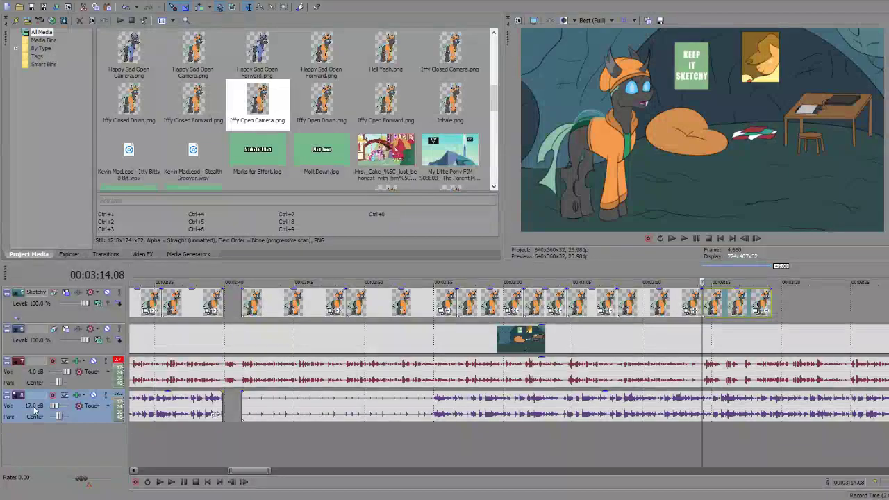
# Step: Play the section from about 00:03:11 onward to check the balance between dialogue and background music
pyautogui.scroll(1, 672, 361)
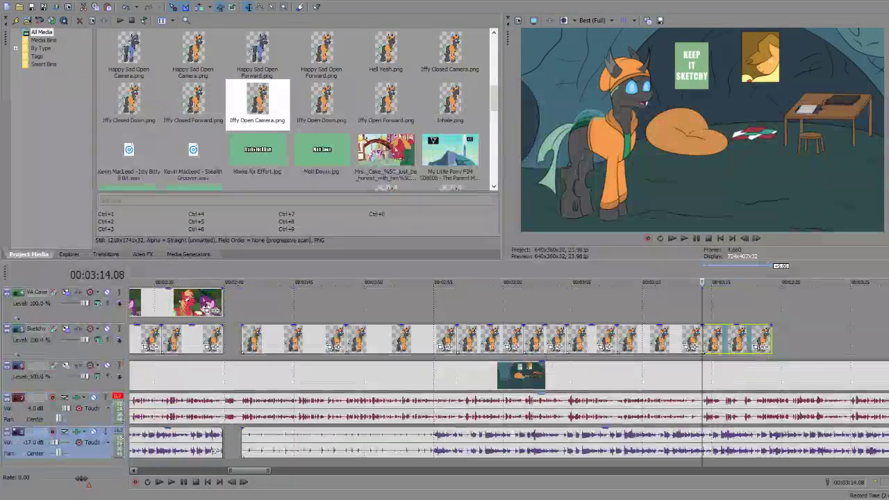
pyautogui.click(663, 340)
pyautogui.press('space')
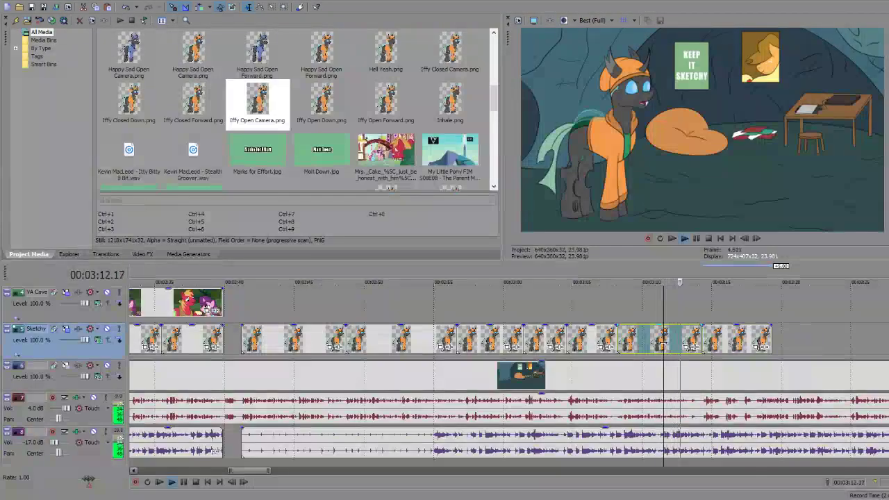
pyautogui.press('Return')
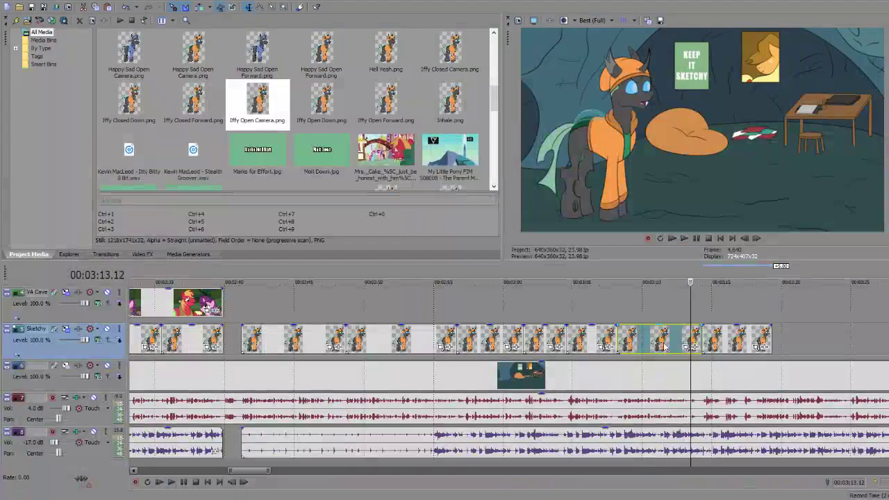
pyautogui.press('space')
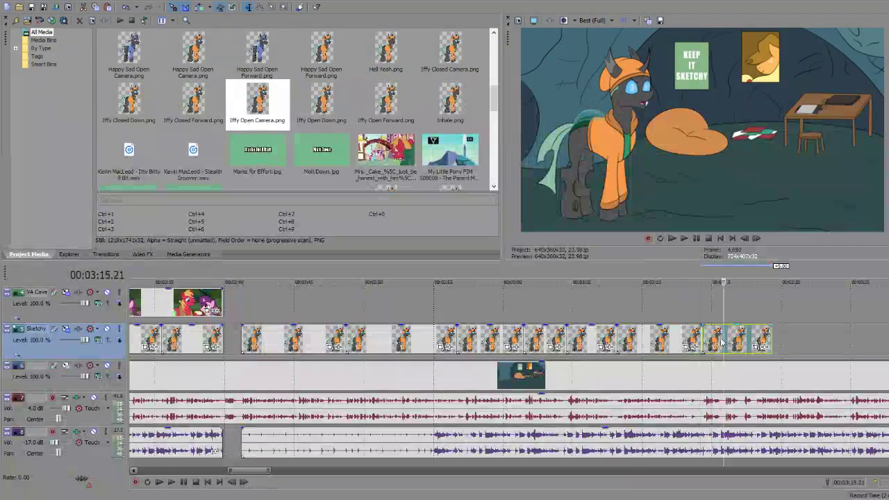
# Step: Play the dialogue from 00:03:13.13 and trim the last Iffy Open Camera.png clip on the Sketchy track to end at 00:03:15.21
pyautogui.click(691, 340)
pyautogui.press('space')
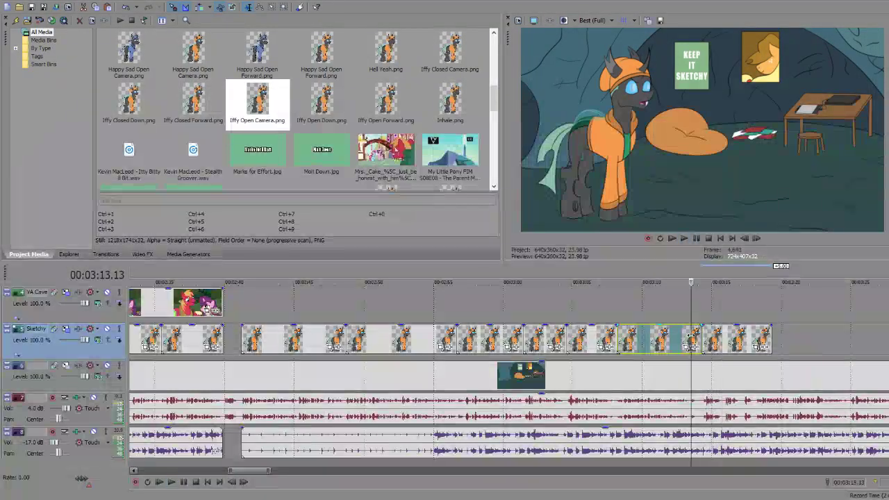
pyautogui.press('space')
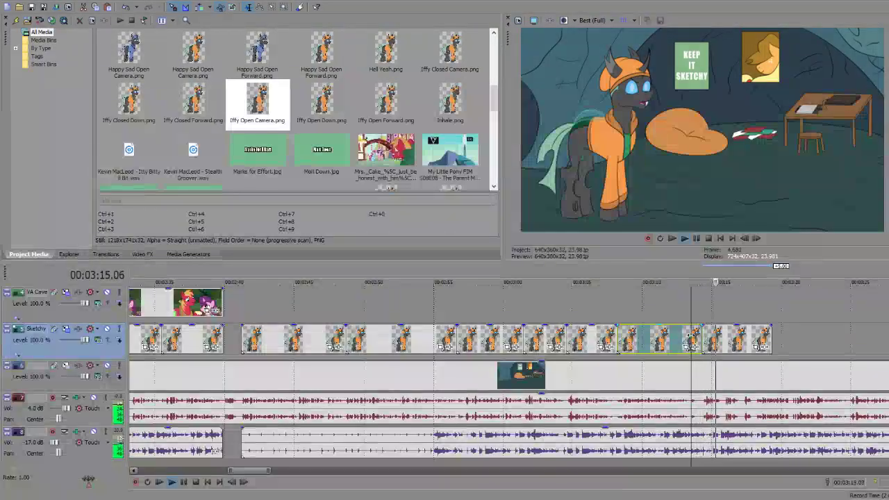
pyautogui.press('Return')
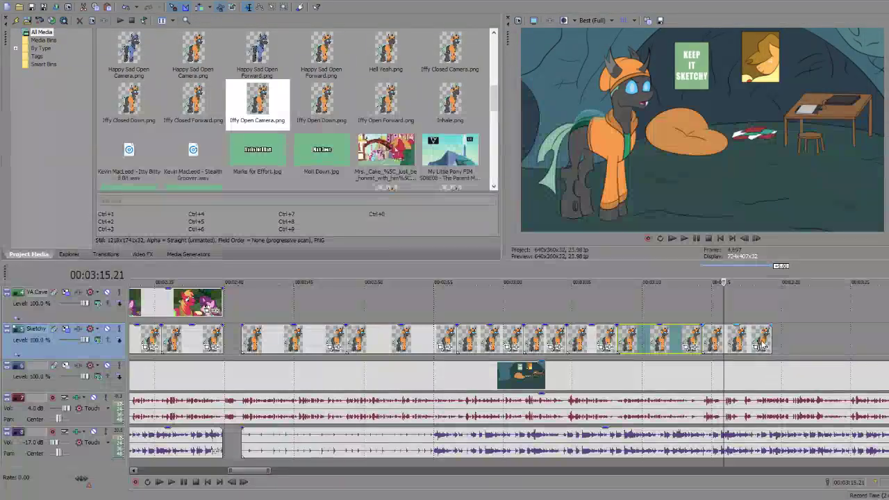
pyautogui.moveTo(762, 340); pyautogui.dragTo(722, 339)
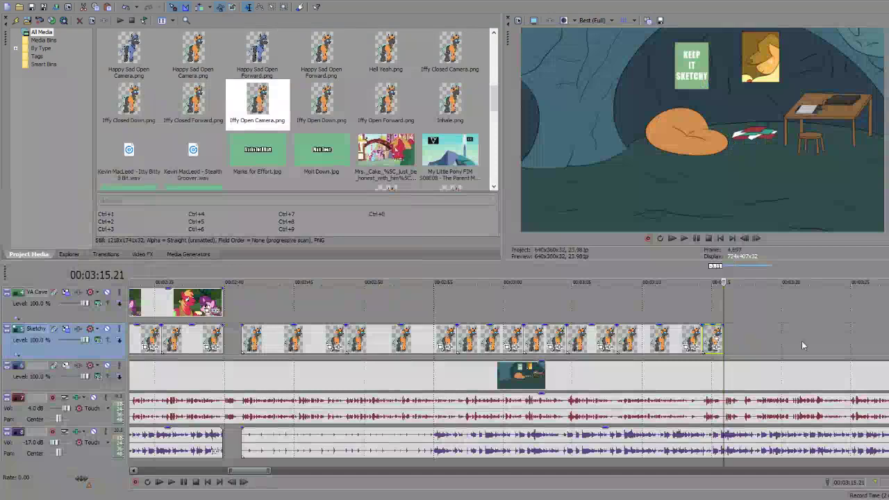
# Step: Place the Marks for Effort.jpg title card on the Visual track, starting at 00:03:15.21
pyautogui.moveTo(257, 149); pyautogui.dragTo(233, 340)
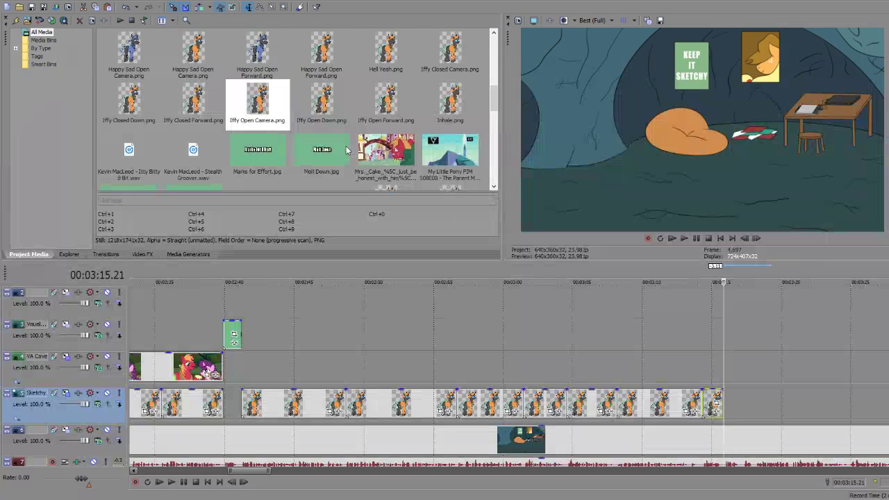
pyautogui.scroll(-2, 260, 69)
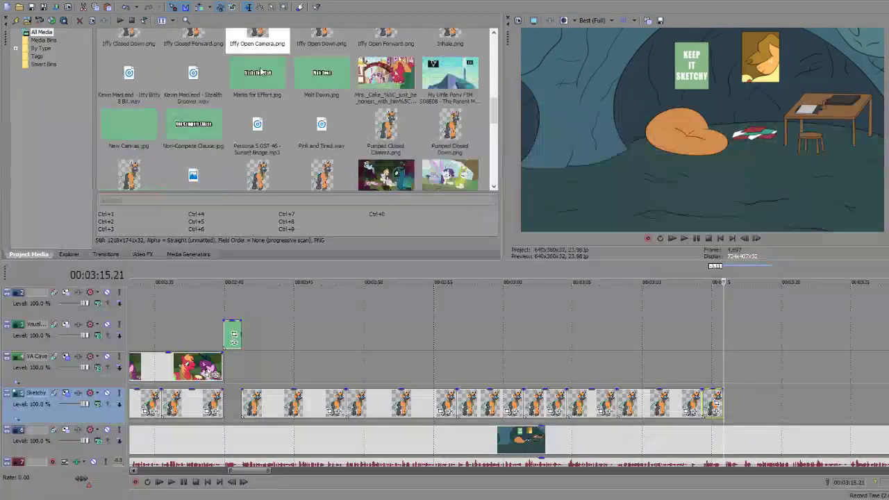
pyautogui.moveTo(260, 70); pyautogui.dragTo(731, 333)
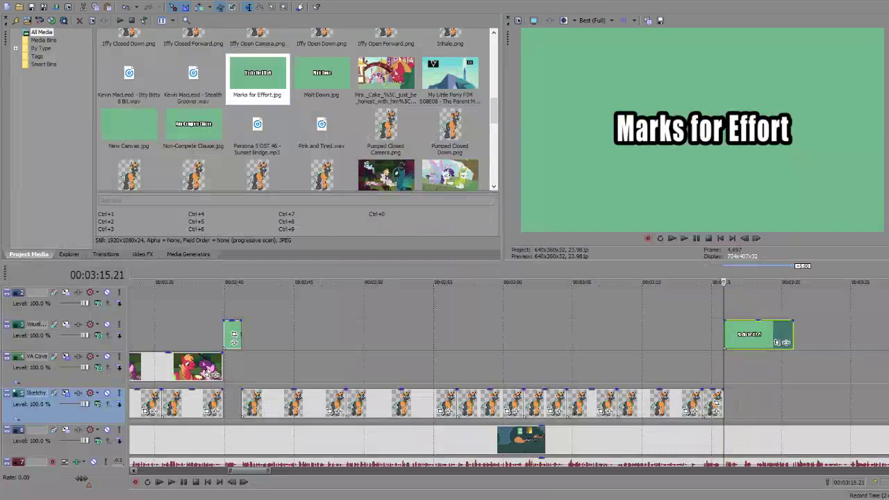
pyautogui.scroll(-1, 507, 375)
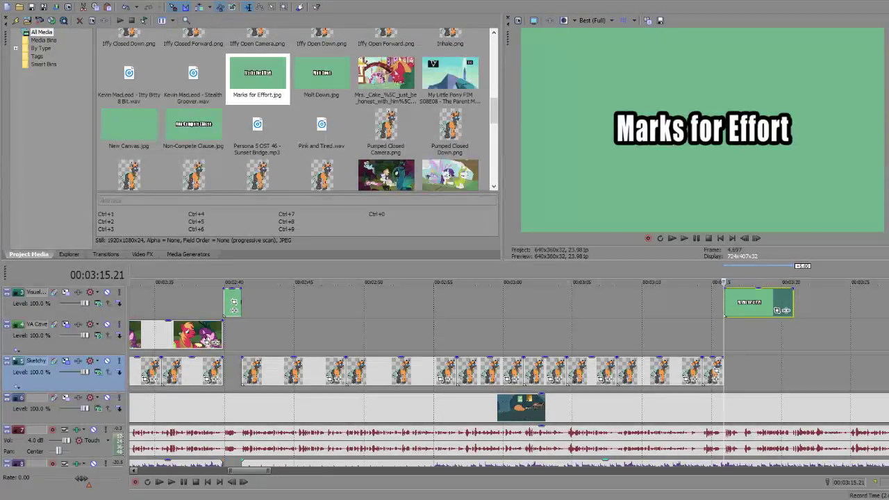
# Step: Play the dialogue under the Marks for Effort title card and trim the card to end at 00:03:17.05
pyautogui.press('space')
pyautogui.click(728, 301)
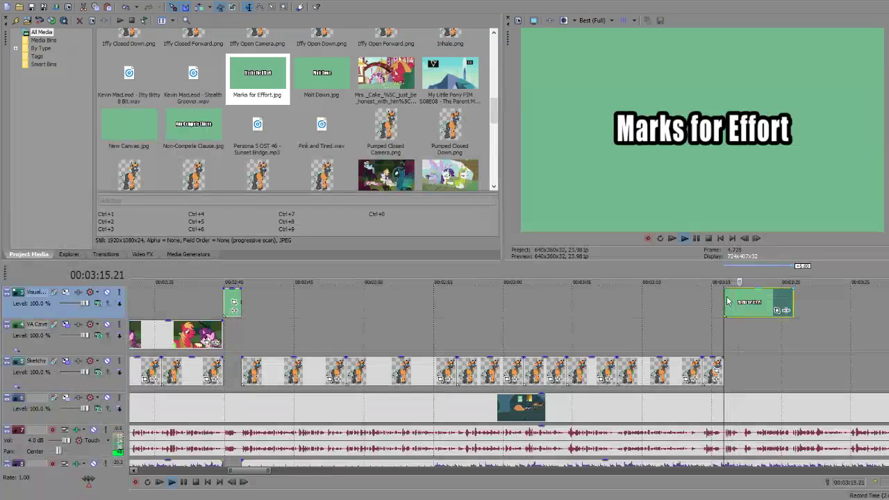
pyautogui.press('space')
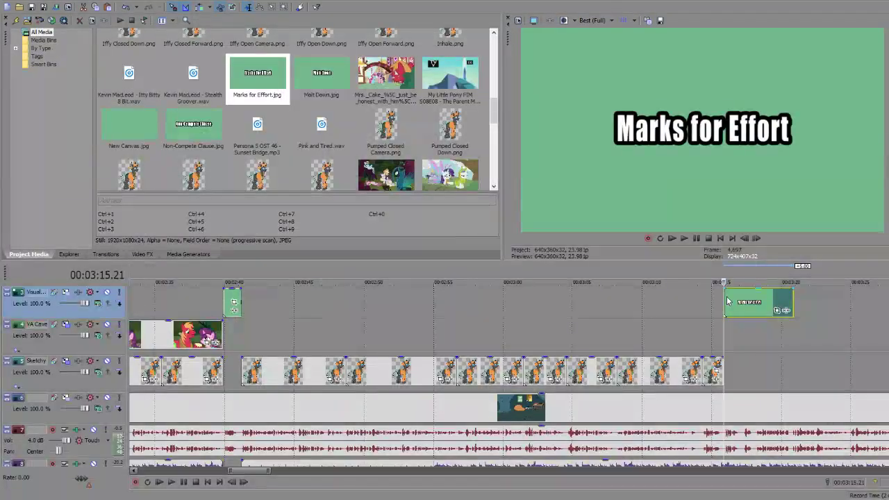
pyautogui.press('space')
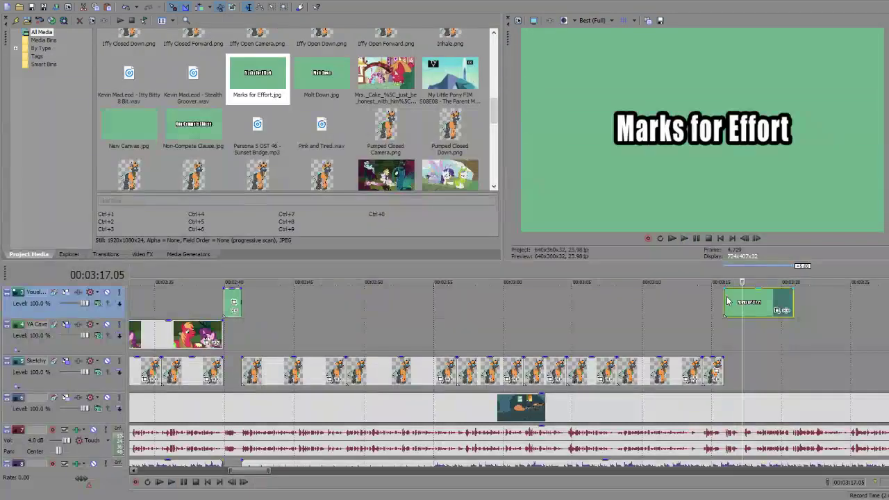
pyautogui.moveTo(792, 299); pyautogui.dragTo(739, 302)
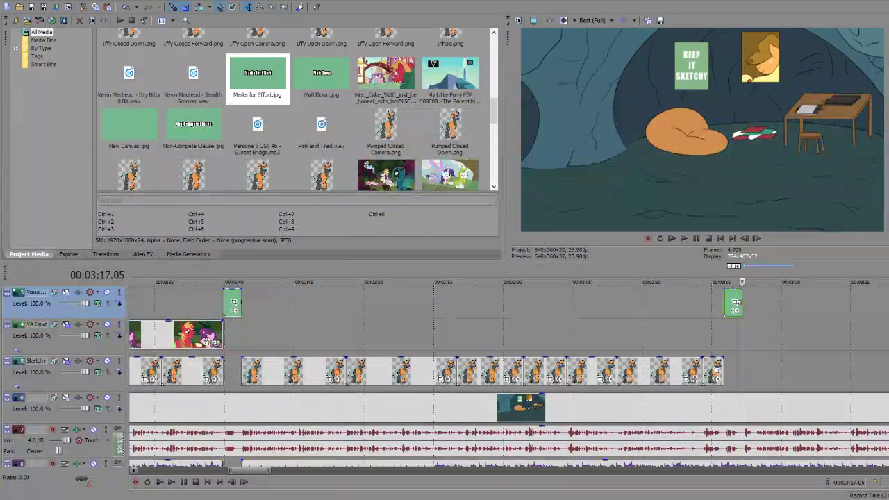
# Step: Split the background music at 00:03:15.21, where the title card begins, and delete the part after the split
pyautogui.scroll(-1, 740, 302)
pyautogui.click(722, 340)
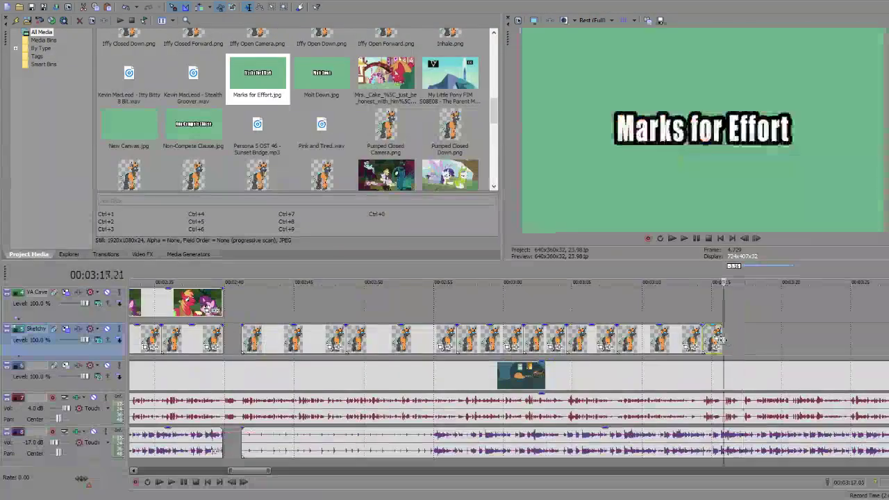
pyautogui.click(724, 439)
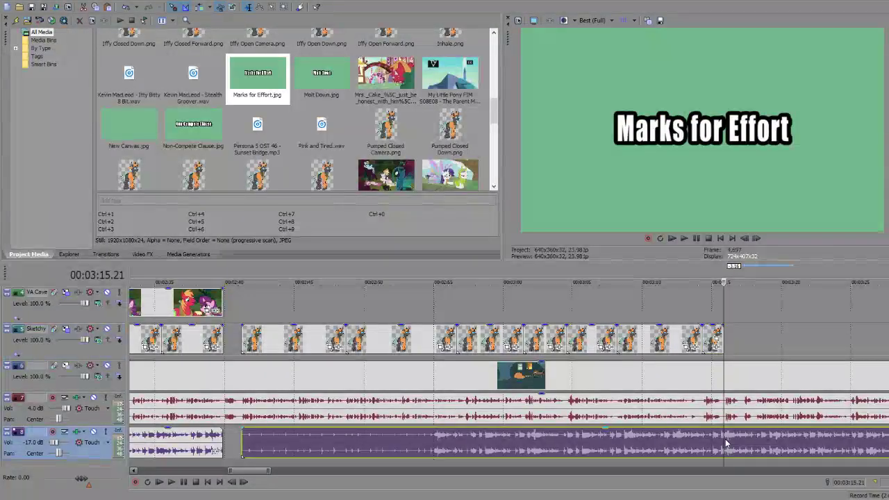
pyautogui.press('s')
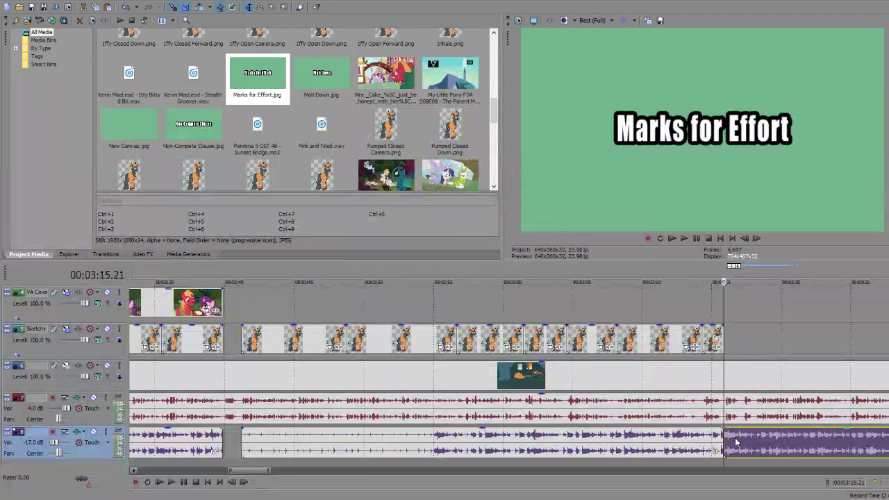
pyautogui.press('Delete')
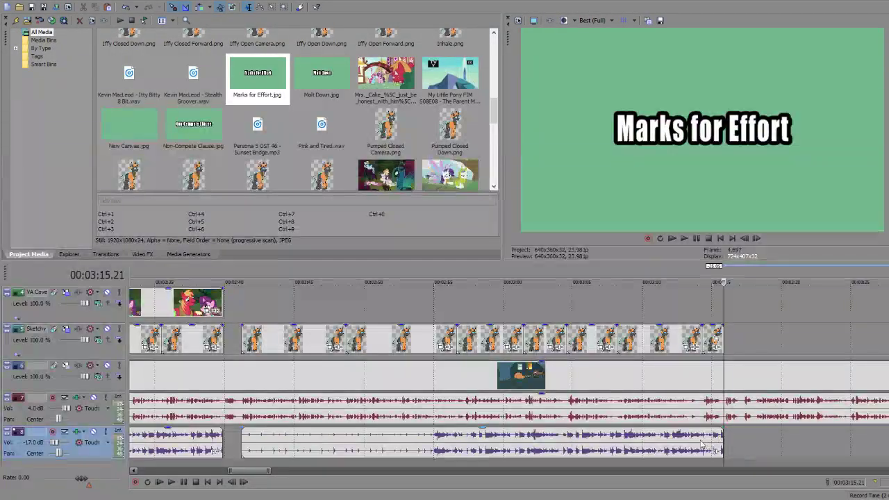
# Step: Copy the background music clip that ends at the title card and paste it on the same track at 00:03:17.20
pyautogui.click(701, 445)
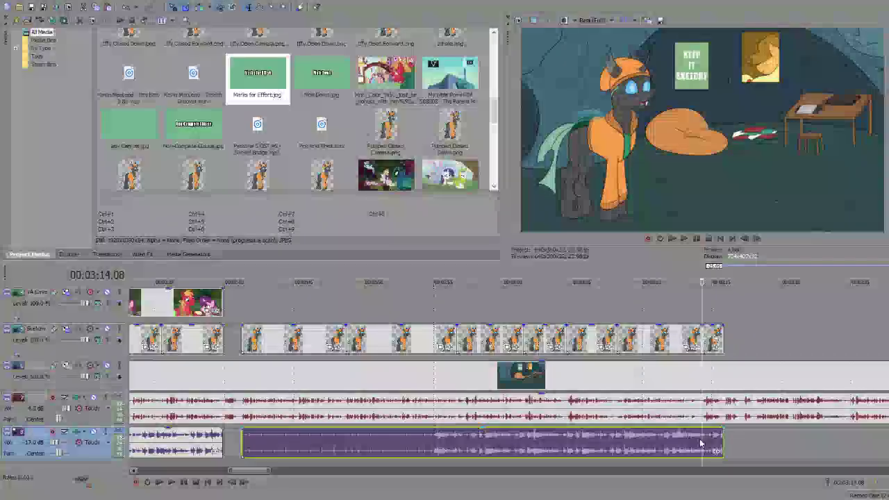
pyautogui.click(750, 443)
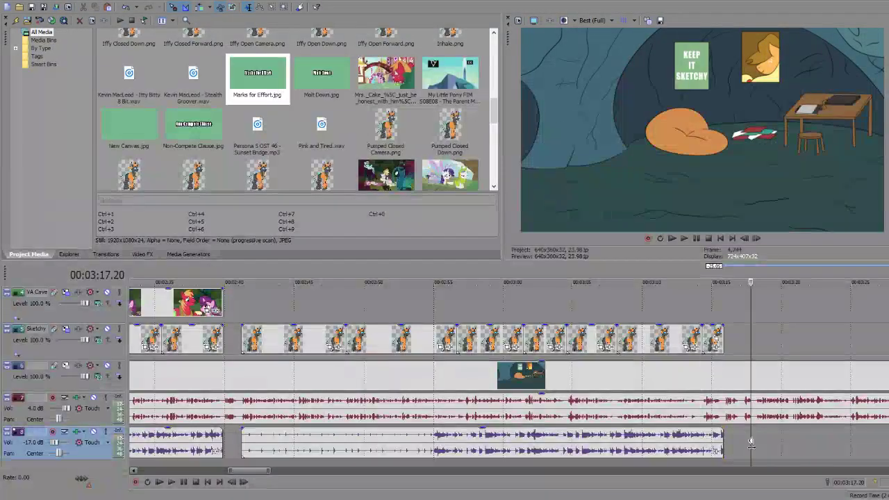
pyautogui.hotkey('ctrl', 'v')
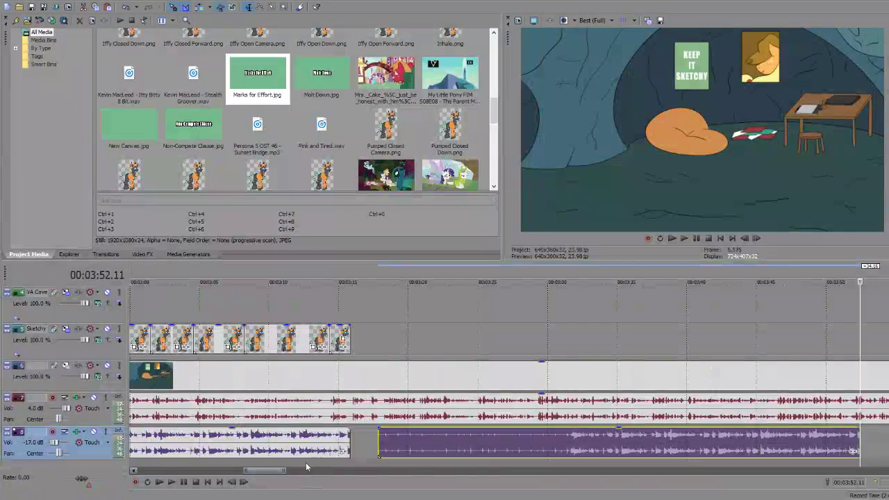
# Step: Play the dialogue from 00:03:15.21, then move the pasted music clip's start and extend the title card's end to 00:03:17.06
pyautogui.click(352, 408)
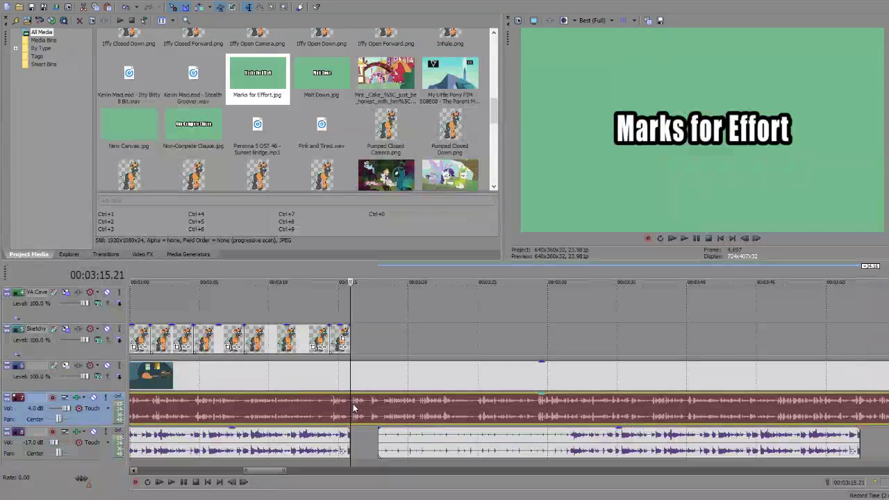
pyautogui.press('space')
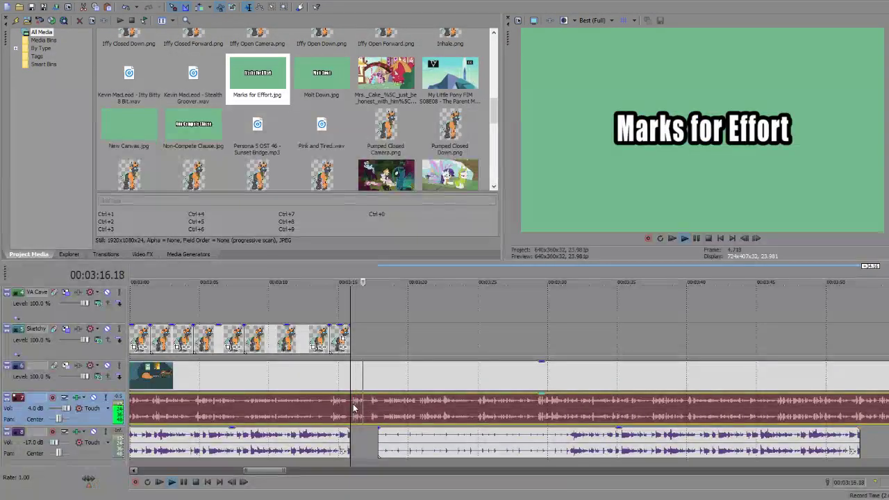
pyautogui.press('Return')
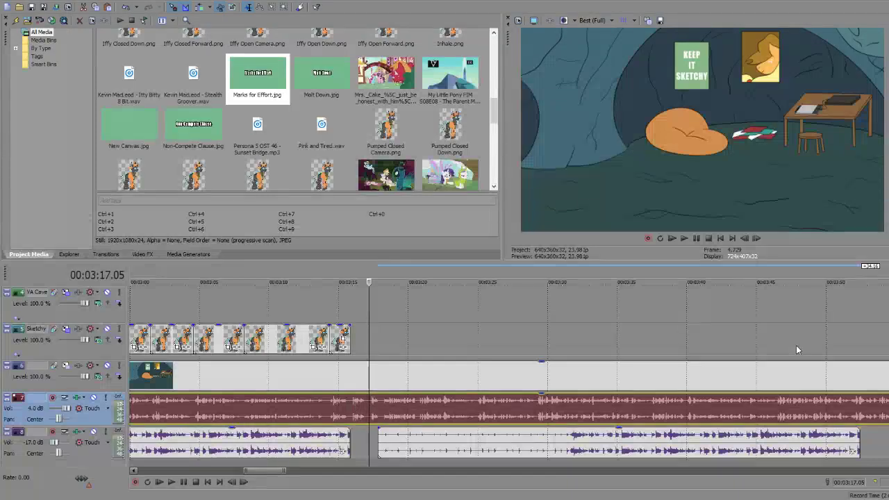
pyautogui.press('Right')
pyautogui.moveTo(453, 443); pyautogui.dragTo(445, 443)
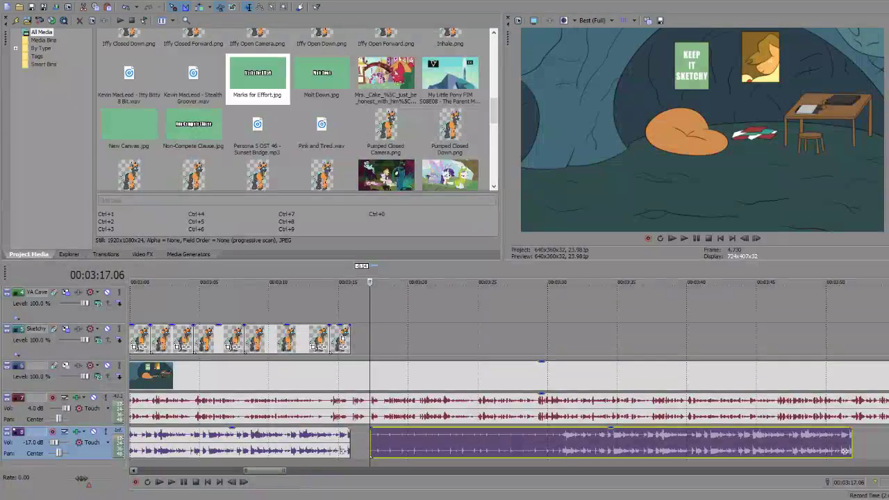
pyautogui.moveTo(257, 73); pyautogui.dragTo(368, 298)
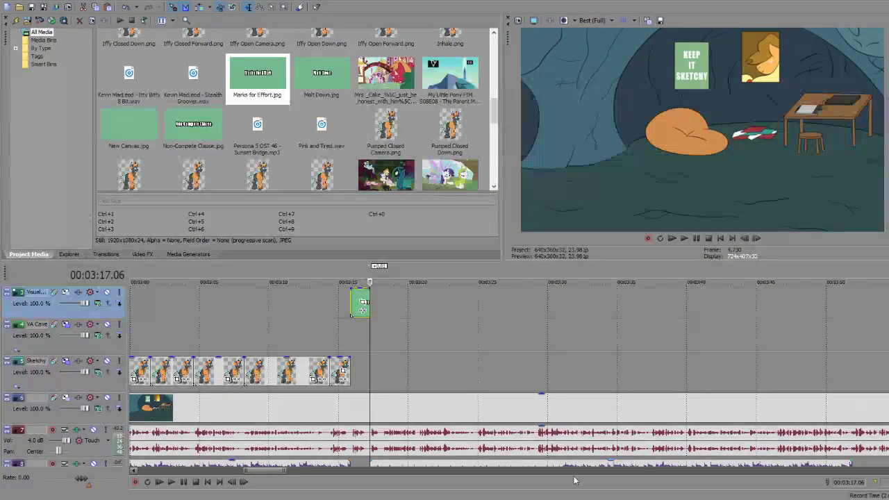
# Step: Play the section after the earlier title card from about 00:02:42 to hear where a show image fits the dialogue
pyautogui.scroll(-5, 253, 473)
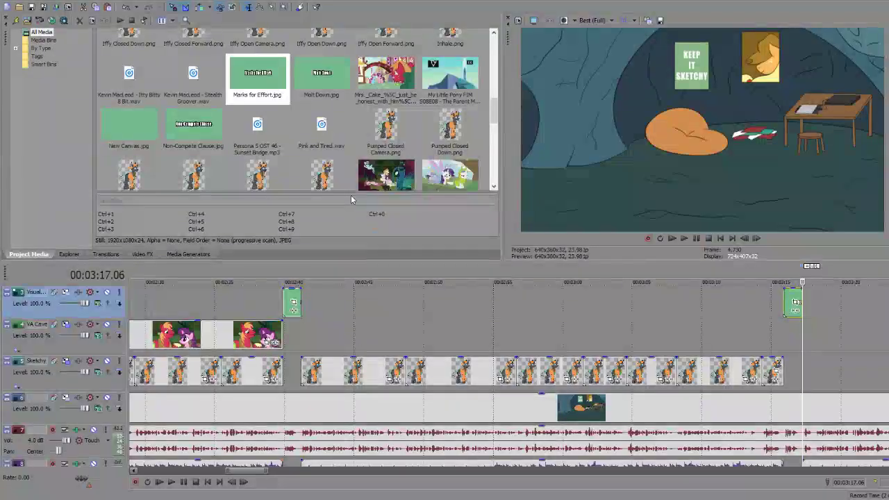
pyautogui.click(311, 284)
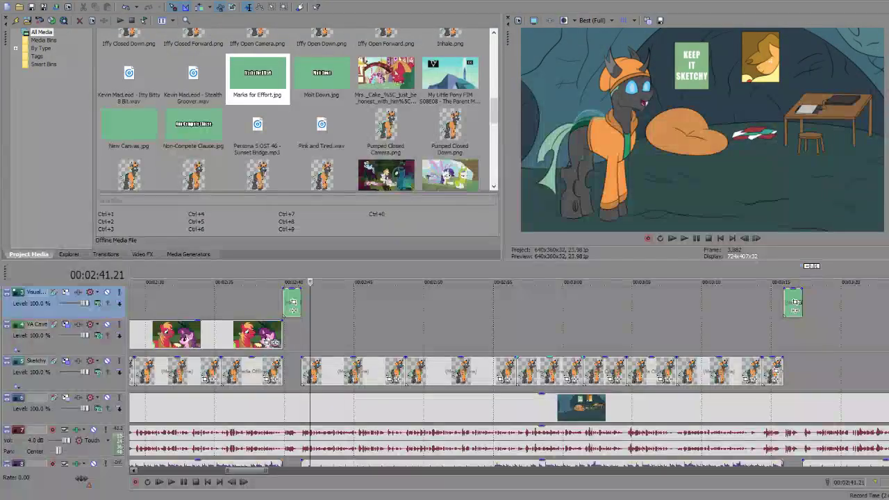
pyautogui.press('space')
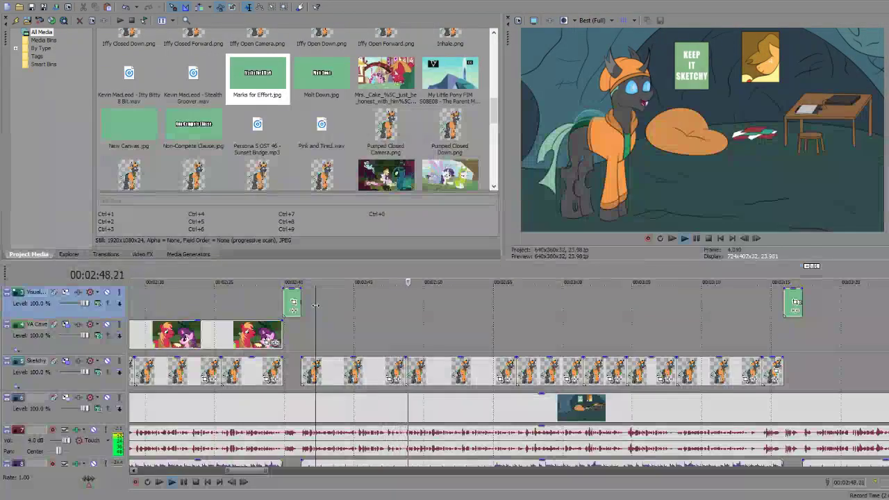
pyautogui.press('space')
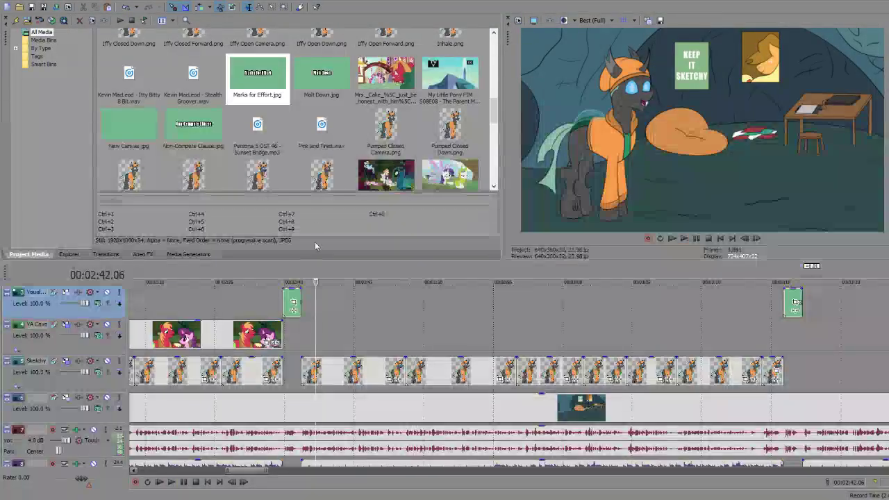
# Step: Place Spike_struggling_to_speak_S8E11.png on the VA Cave track from about 00:02:48 and extend it to about 00:02:56, matching the Sketchy clip below
pyautogui.scroll(2, 339, 179)
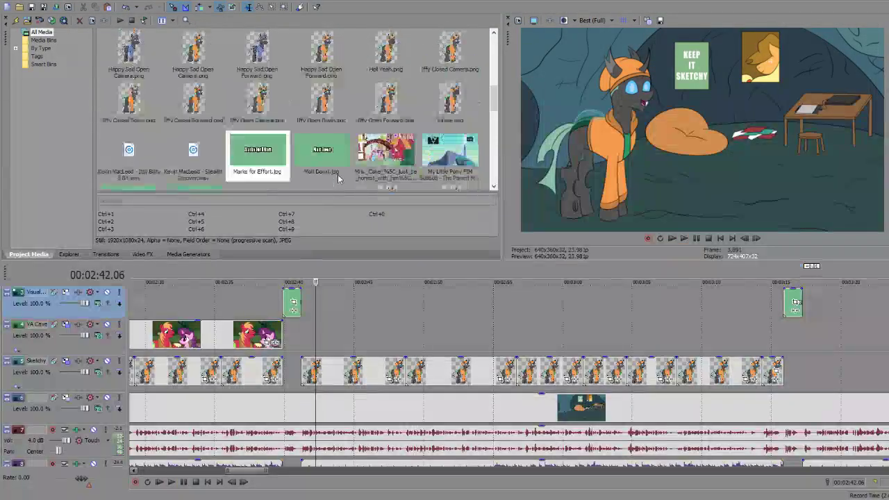
pyautogui.scroll(-3, 338, 179)
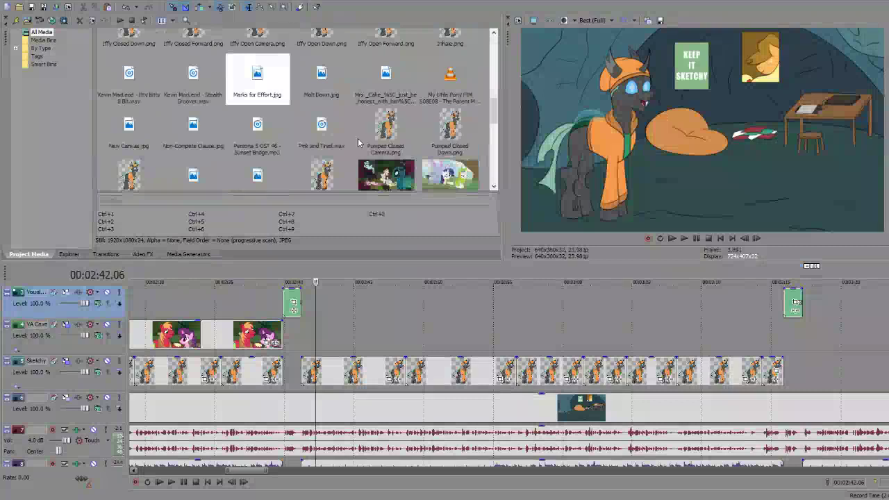
pyautogui.scroll(-4, 358, 143)
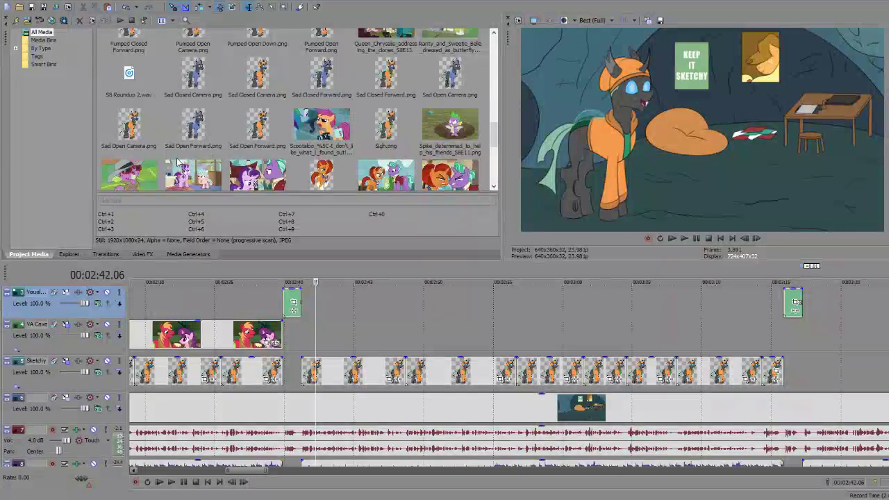
pyautogui.click(128, 173)
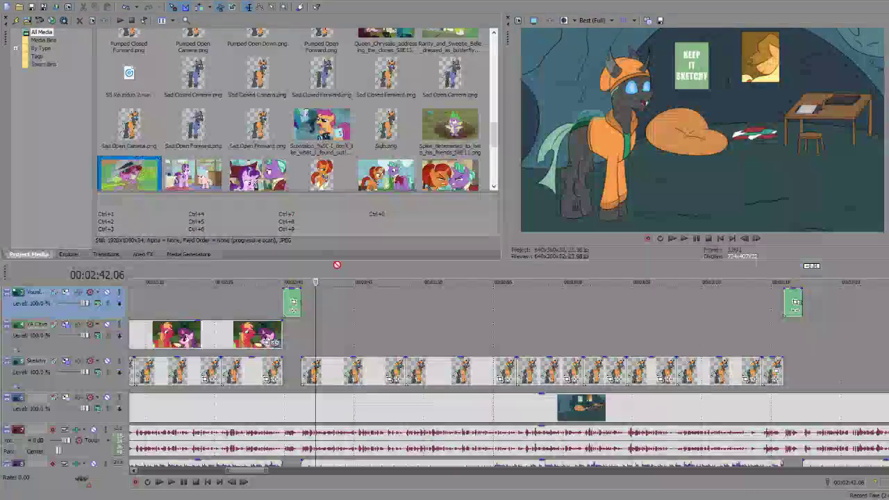
pyautogui.moveTo(415, 332); pyautogui.dragTo(417, 333)
pyautogui.click(424, 333)
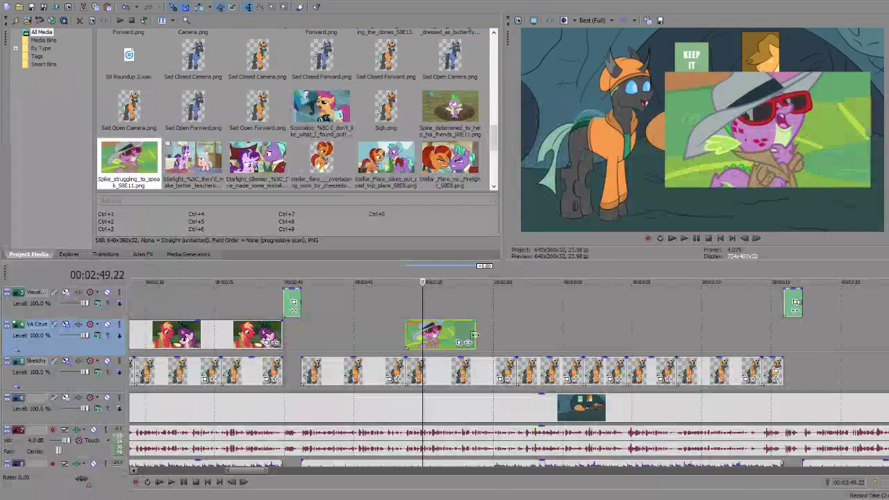
pyautogui.moveTo(474, 340); pyautogui.dragTo(516, 340)
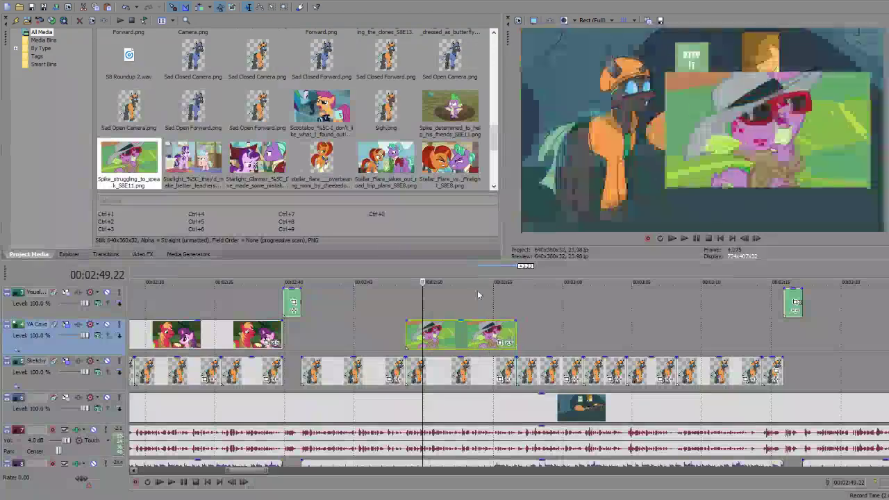
# Step: Place Spike_determined_to_help_his_friends_S8E11.png directly after the other Spike image on the VA Cave track, extend it to about 00:03:08, and play the section back
pyautogui.moveTo(450, 110); pyautogui.dragTo(481, 147)
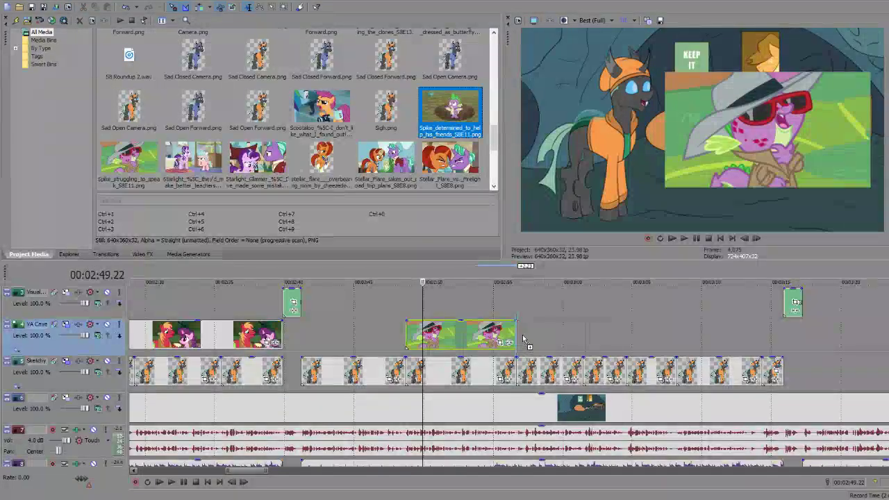
pyautogui.moveTo(524, 339); pyautogui.dragTo(676, 331)
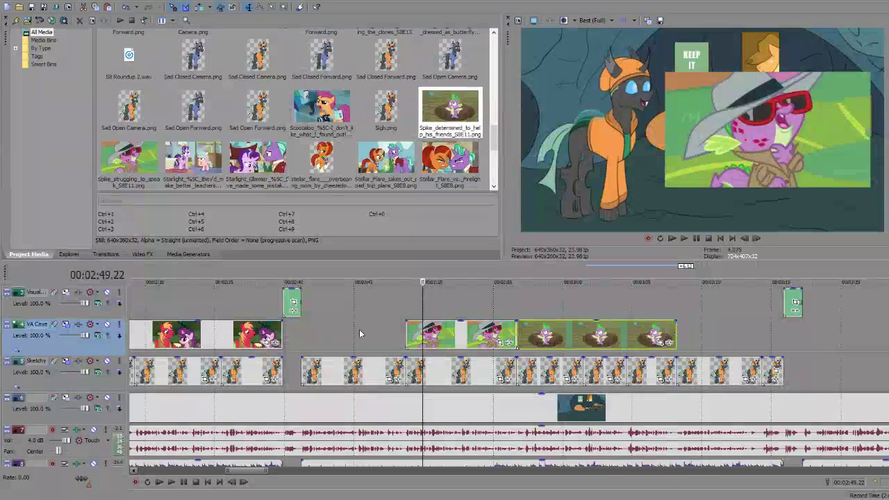
pyautogui.click(392, 336)
pyautogui.press('space')
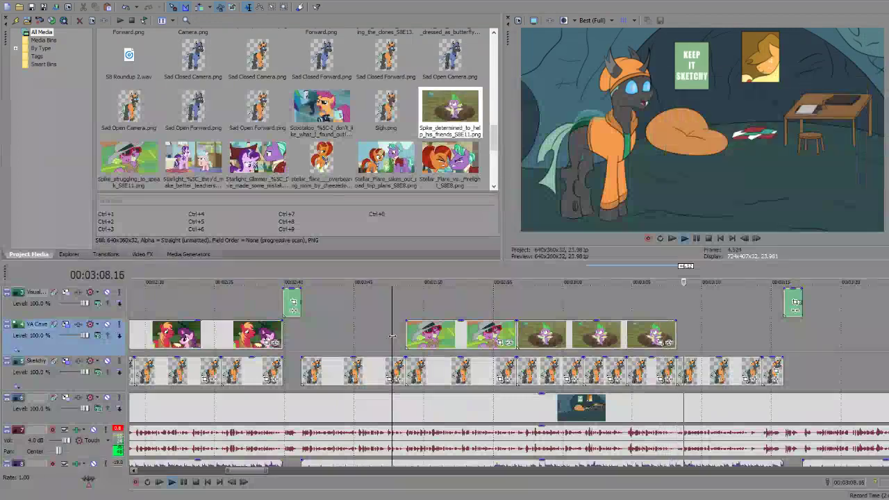
pyautogui.press('space')
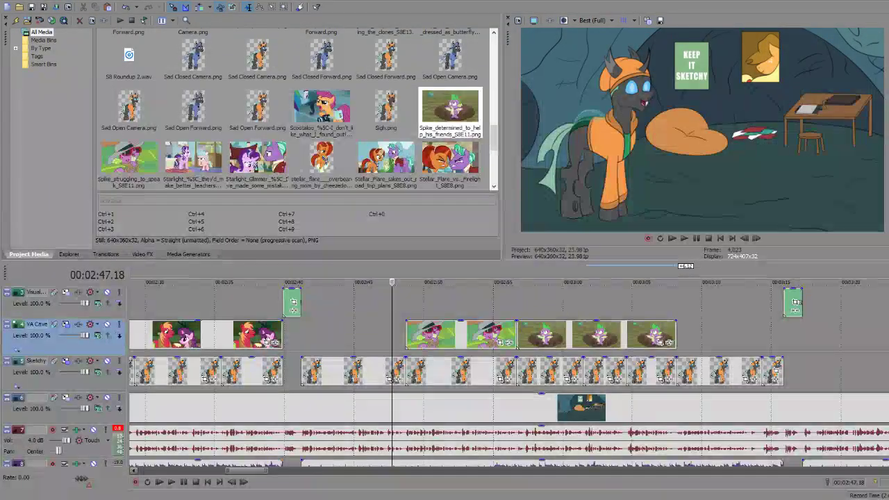
# Step: Shorten the background music clip under the Spike images so it ends with the second image at about 00:03:08
pyautogui.scroll(-1, 781, 434)
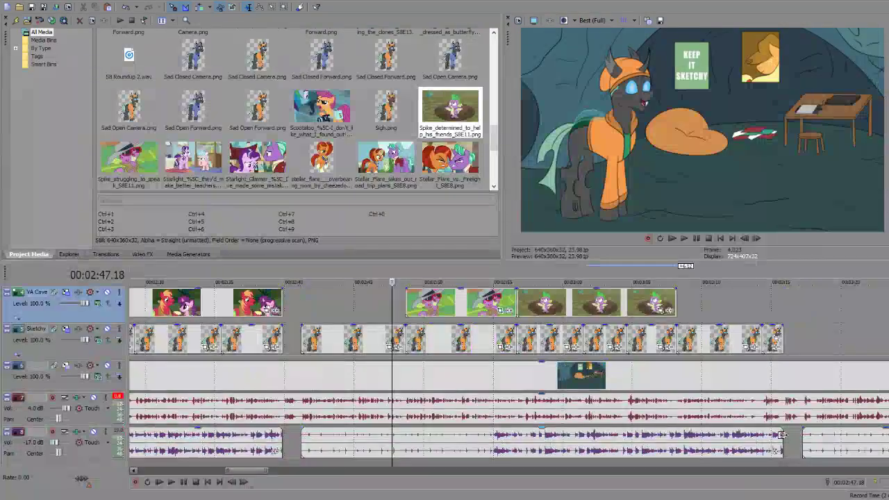
pyautogui.moveTo(781, 434); pyautogui.dragTo(675, 434)
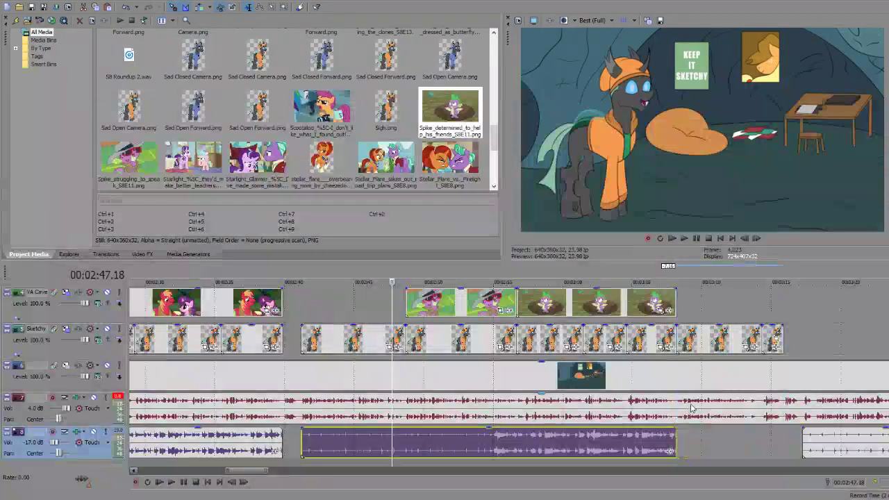
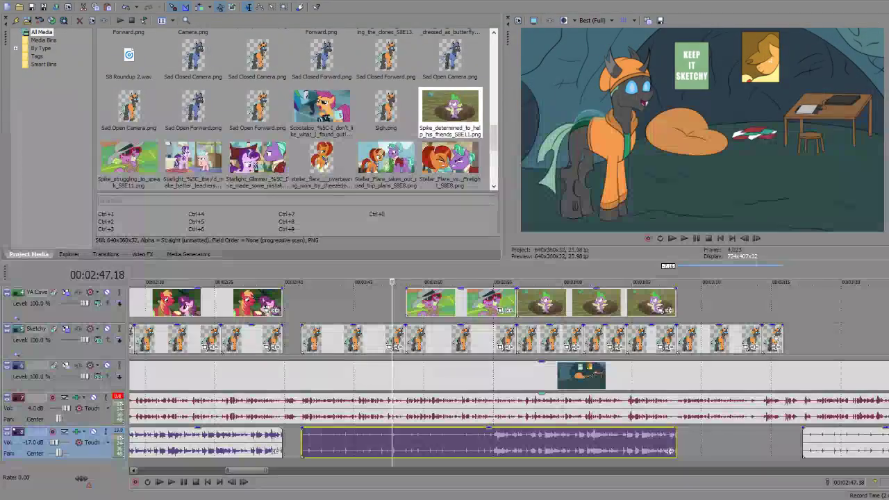
pyautogui.click(639, 308)
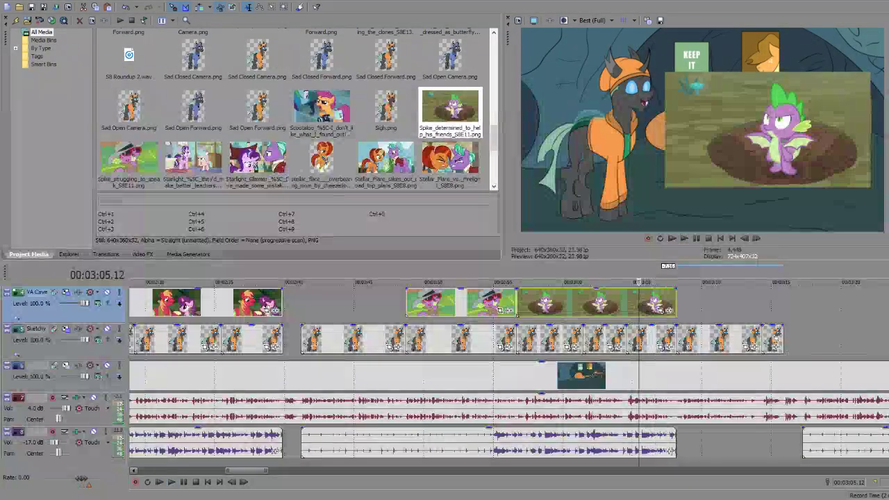
pyautogui.hotkey('ctrl', 'z')
# Step: Place Iffy Open Camera.png on the Sketchy track at 00:03:17.06, directly after the title card
pyautogui.click(803, 333)
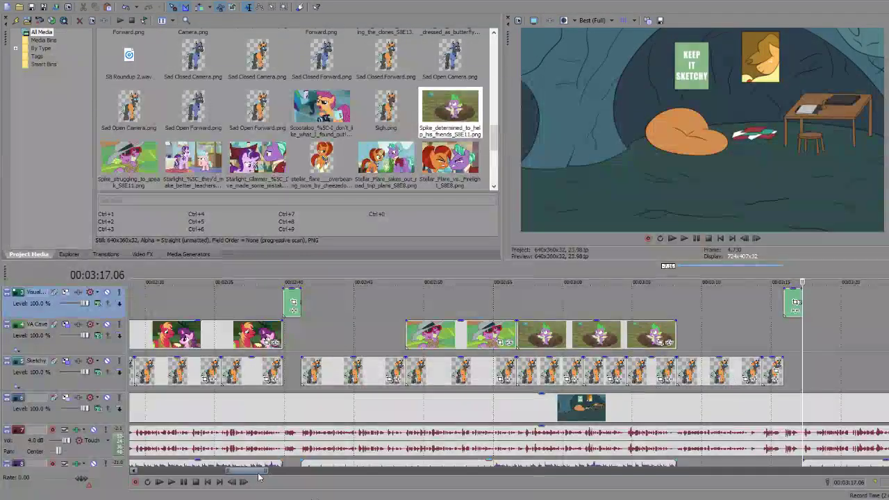
pyautogui.moveTo(258, 474); pyautogui.dragTo(272, 479)
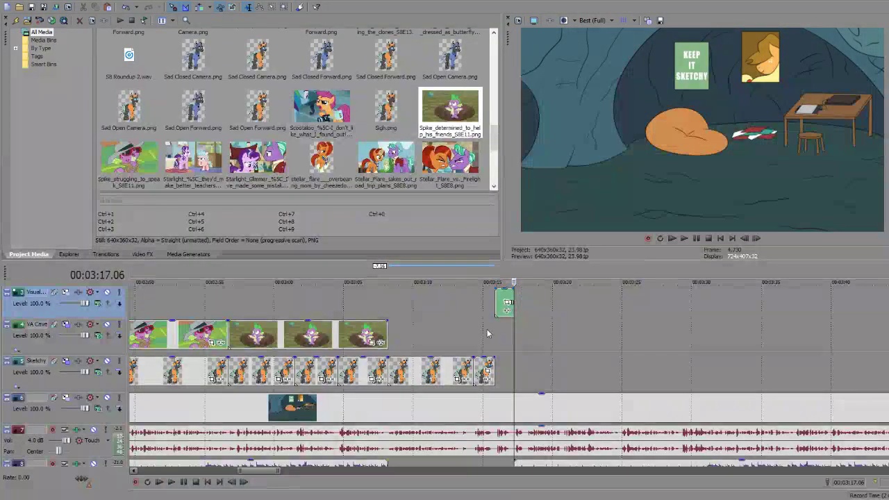
pyautogui.scroll(-3, 387, 175)
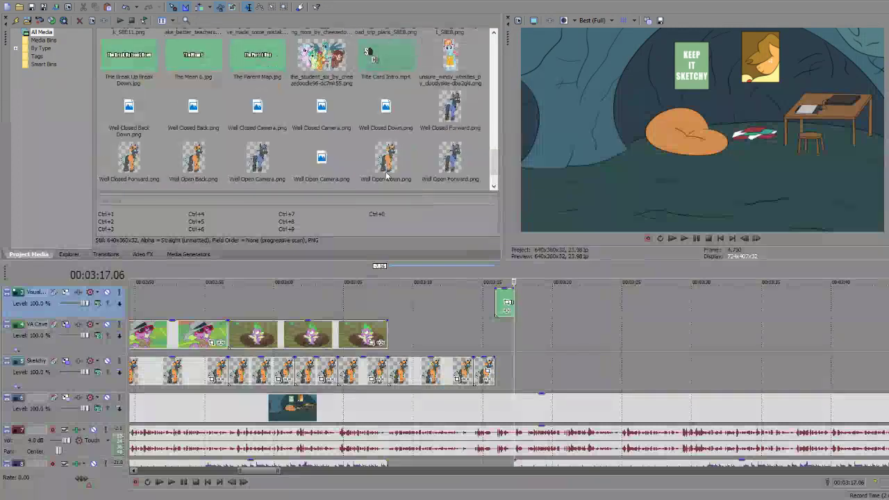
pyautogui.scroll(-1, 347, 134)
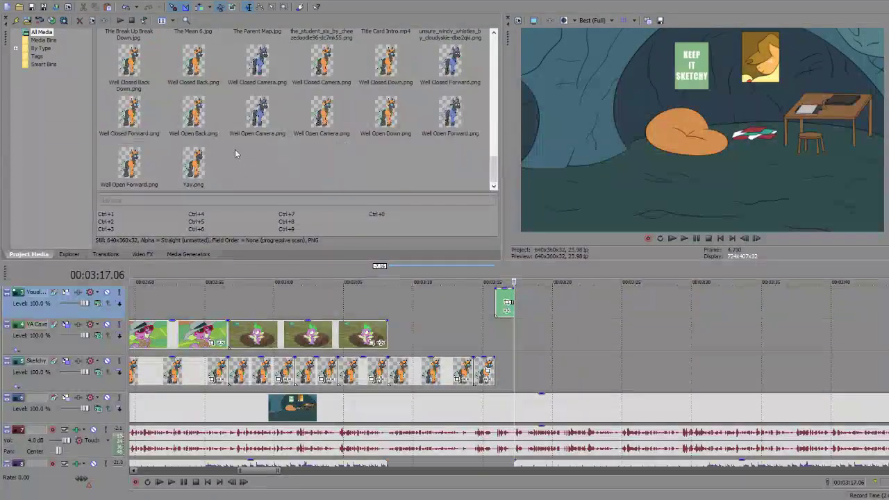
pyautogui.scroll(5, 277, 132)
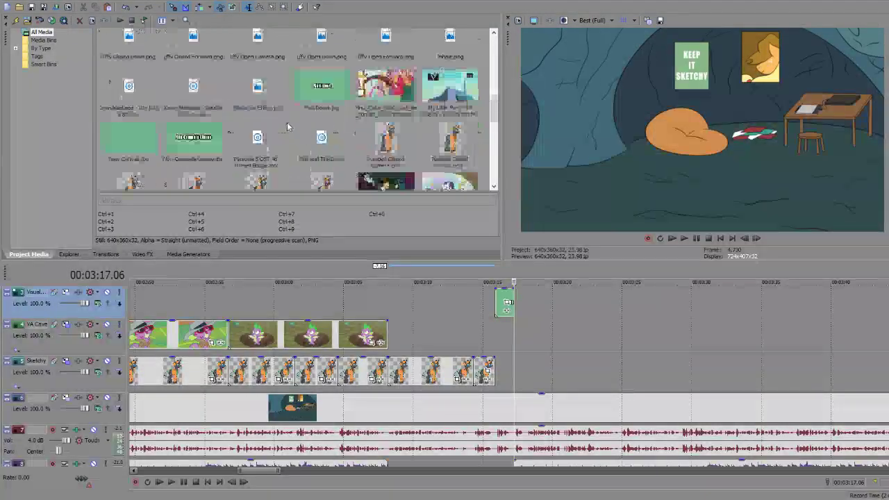
pyautogui.scroll(2, 333, 118)
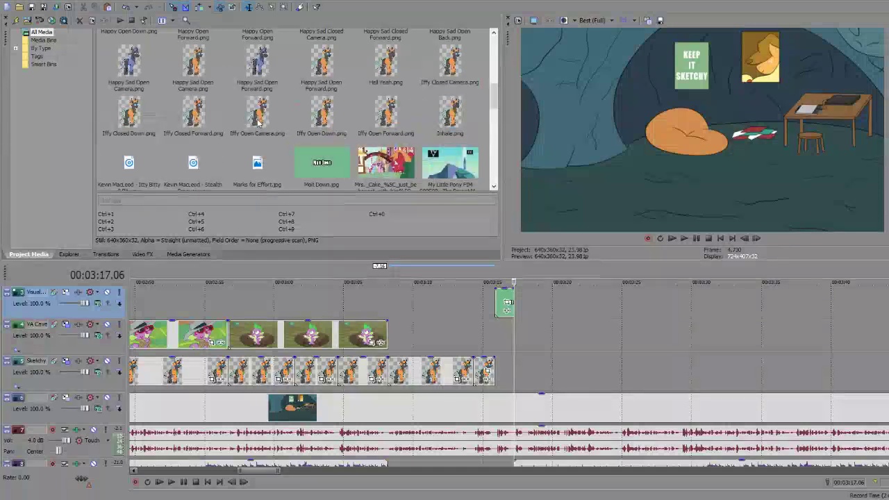
pyautogui.moveTo(244, 114)
pyautogui.mouseDown()
pyautogui.moveTo(522, 406)
pyautogui.moveTo(519, 375)
pyautogui.mouseUp()
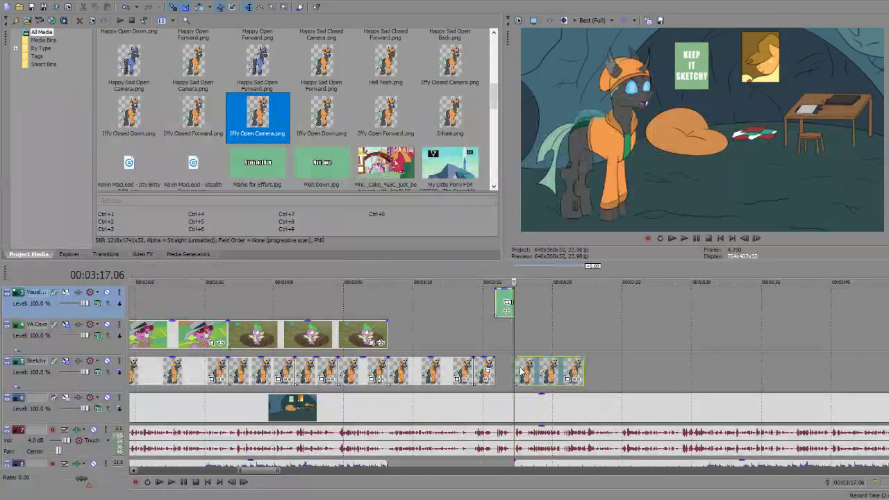
# Step: Play the dialogue after the title card and extend the Iffy Open Camera clip to 00:03:24.22
pyautogui.press('space')
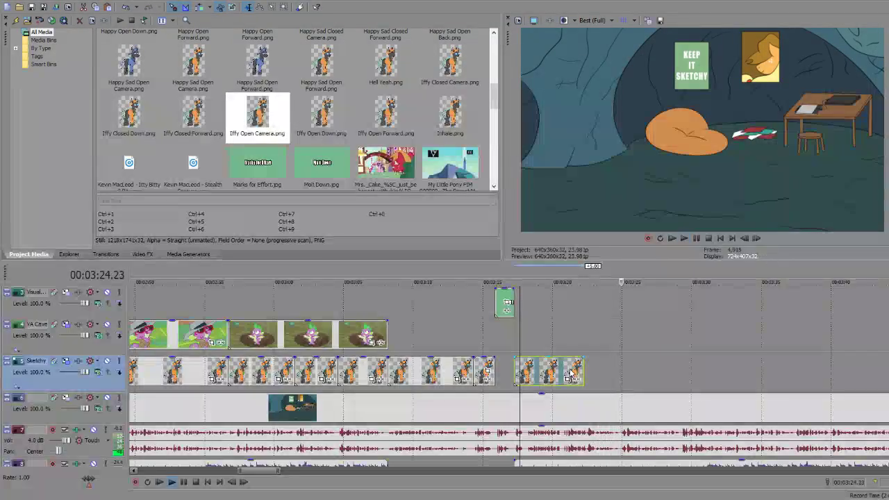
pyautogui.press('Return')
pyautogui.click(569, 375)
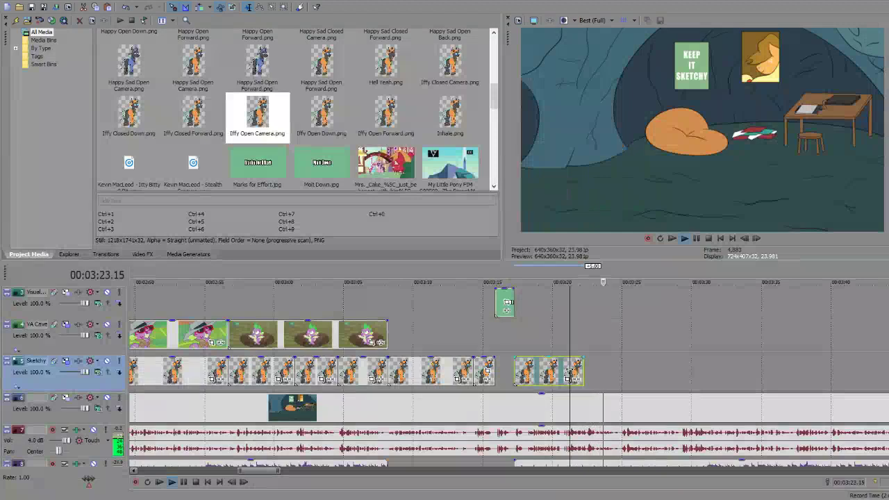
pyautogui.press('Return')
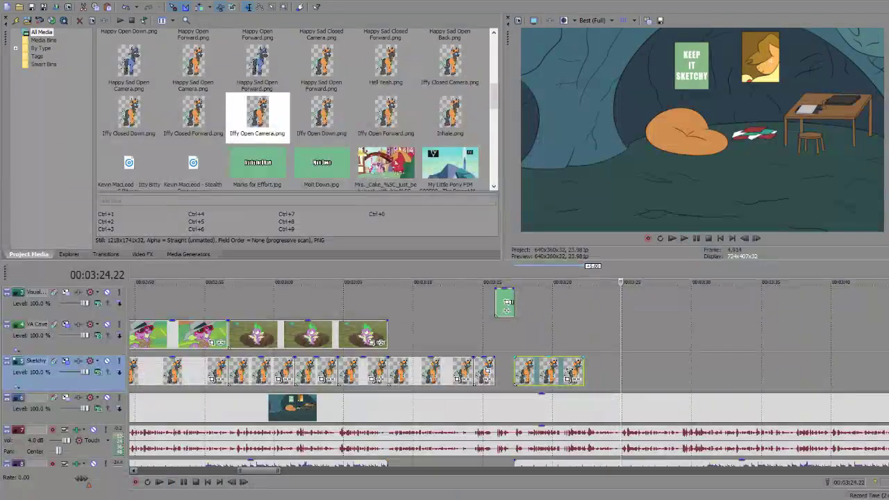
pyautogui.moveTo(583, 375); pyautogui.dragTo(621, 378)
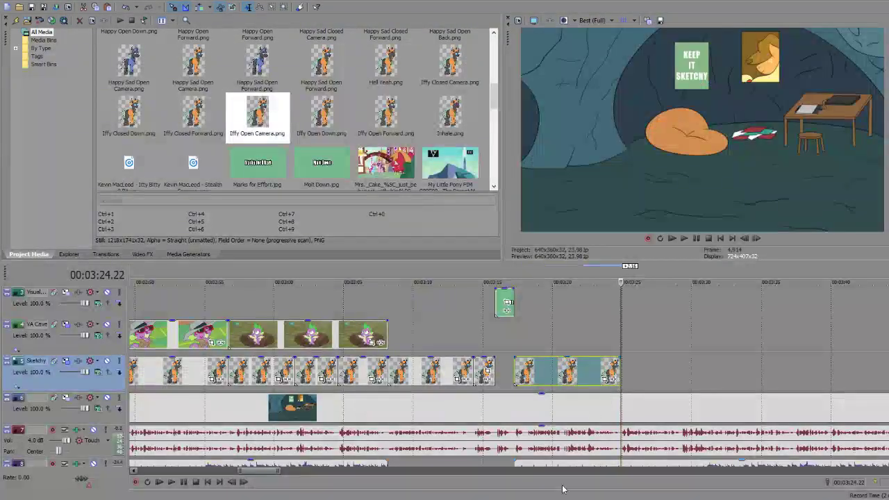
# Step: Add Iffy Open Forward.png directly after the Iffy Open Camera clip, play the dialogue, and extend the new clip to 00:03:37.11
pyautogui.moveTo(397, 117); pyautogui.dragTo(408, 124)
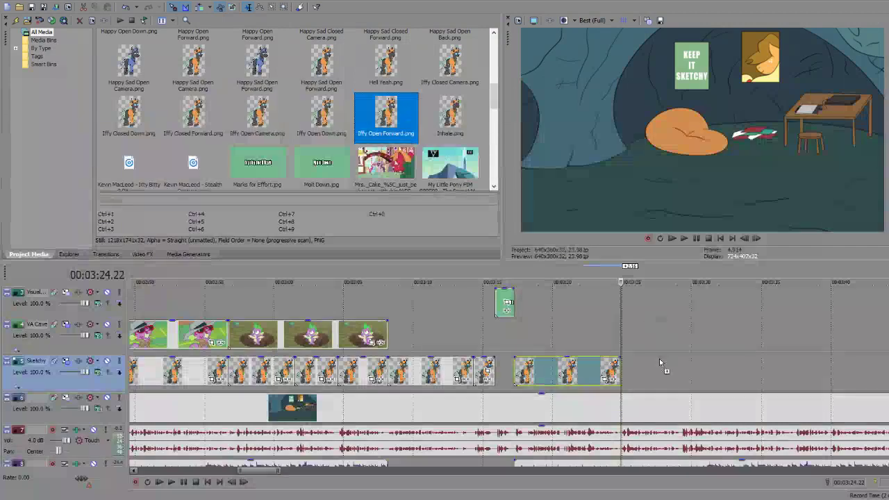
pyautogui.moveTo(659, 363)
pyautogui.mouseDown()
pyautogui.moveTo(621, 371)
pyautogui.moveTo(628, 370)
pyautogui.mouseUp()
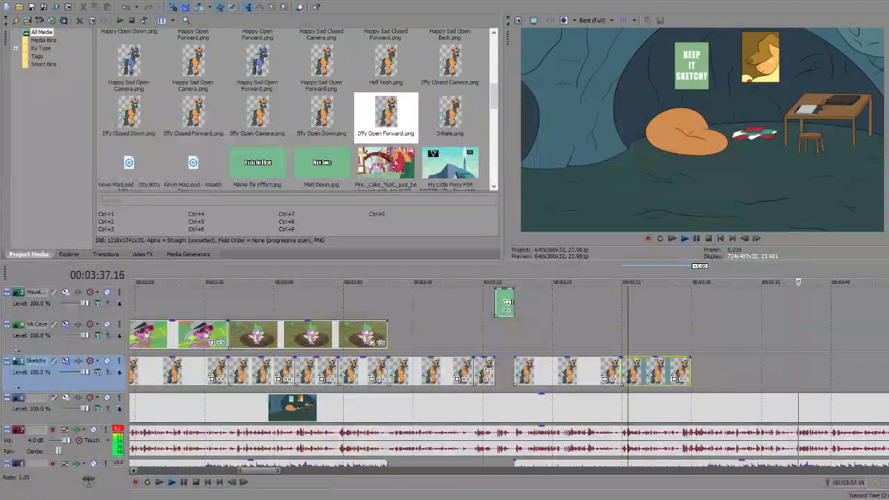
pyautogui.click(781, 369)
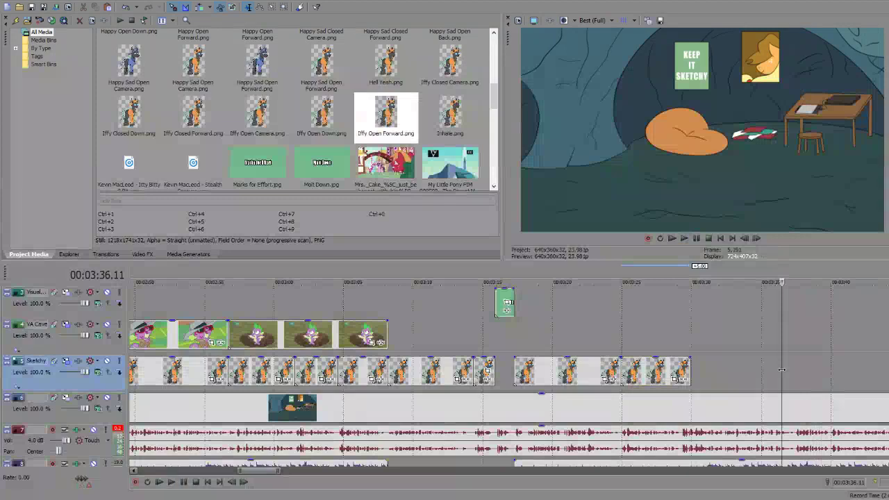
pyautogui.press('space')
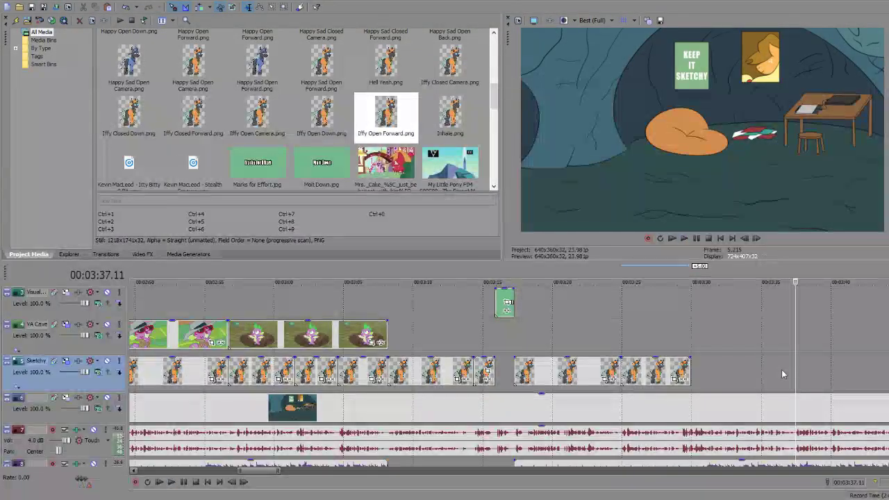
pyautogui.moveTo(690, 371); pyautogui.dragTo(794, 371)
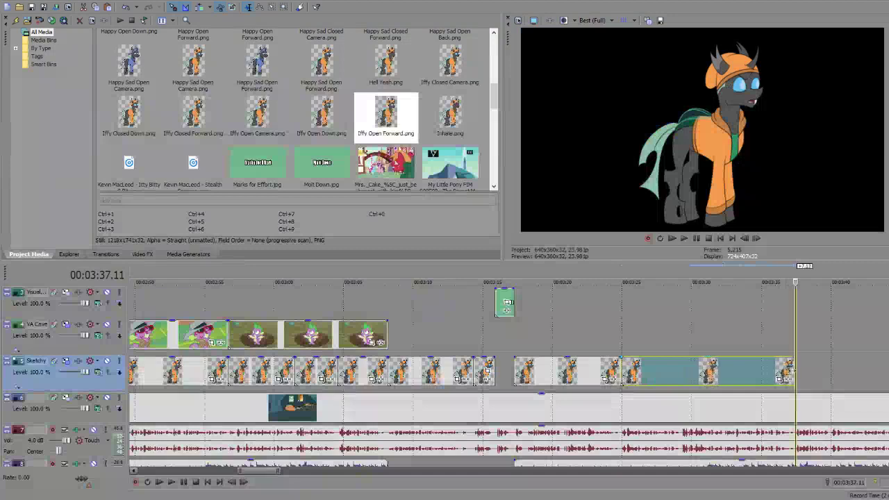
# Step: Copy the Iffy Open Camera clip, paste it directly after the Iffy Open Forward clip, and play the transition from 00:03:36.20
pyautogui.click(576, 372)
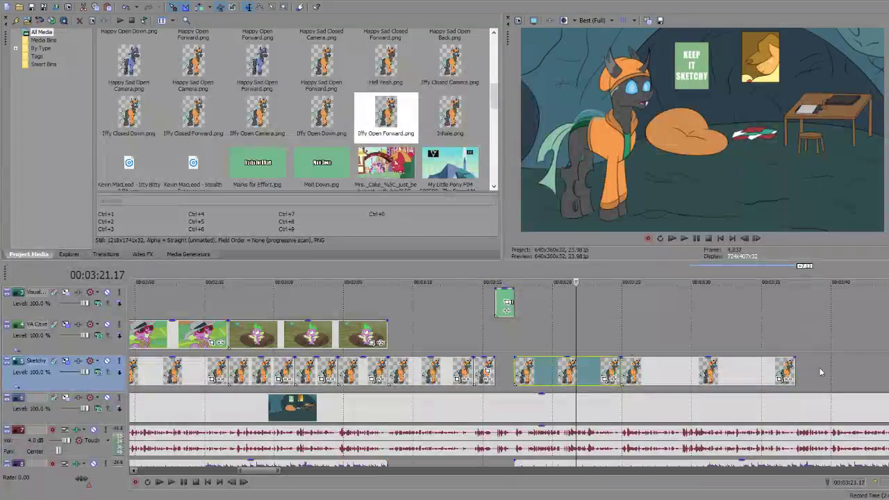
pyautogui.click(799, 366)
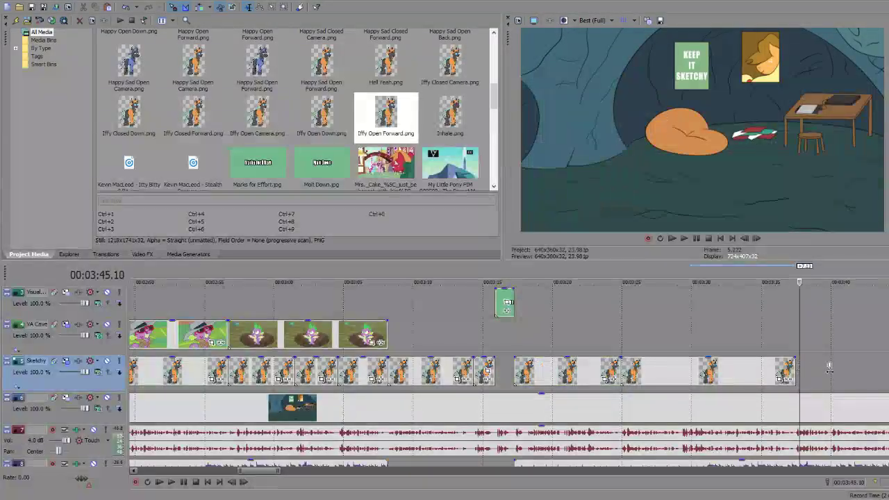
pyautogui.hotkey('ctrl', 'v')
pyautogui.click(787, 372)
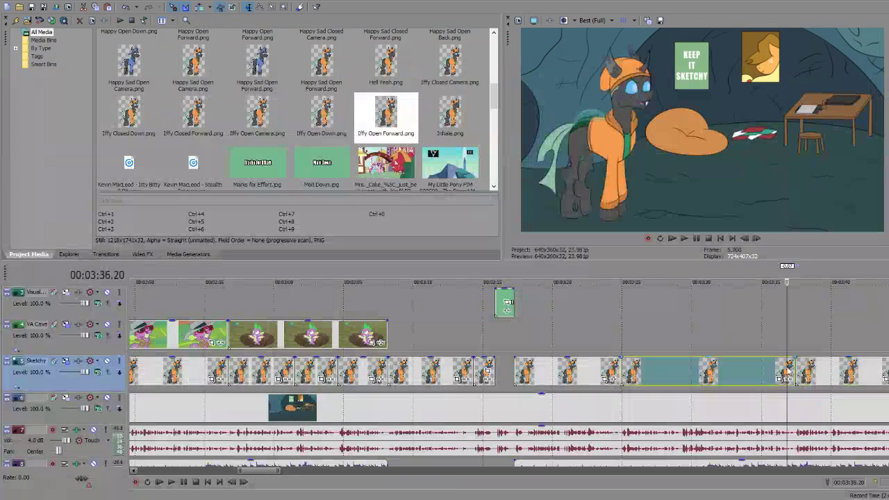
pyautogui.press('space')
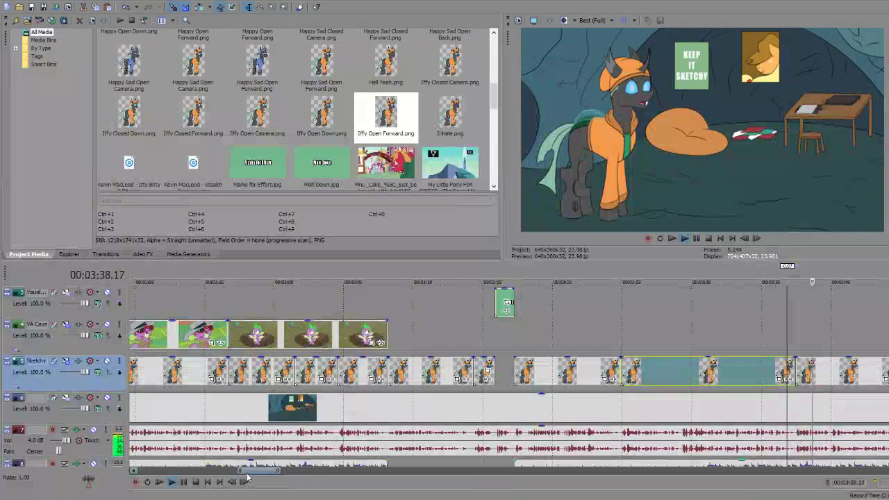
# Step: Extend the end of the background music clip that starts after the title card to about 00:04:08
pyautogui.moveTo(247, 476); pyautogui.dragTo(262, 476)
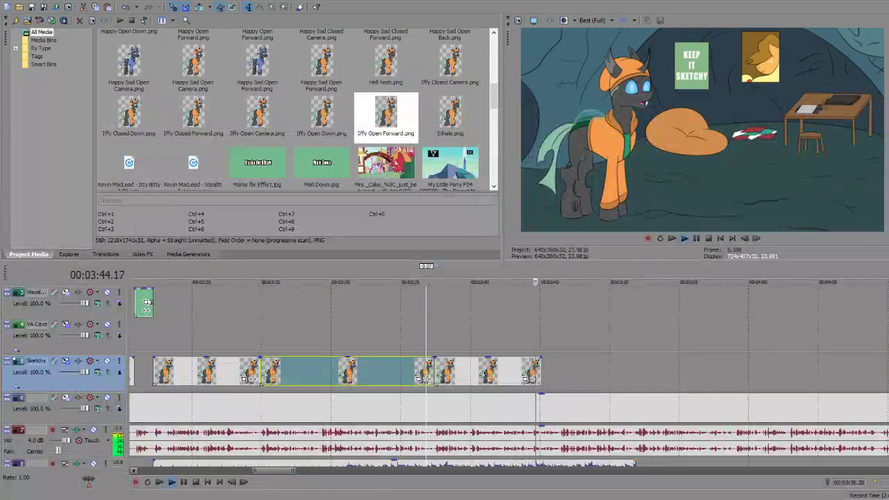
pyautogui.scroll(-1, 478, 464)
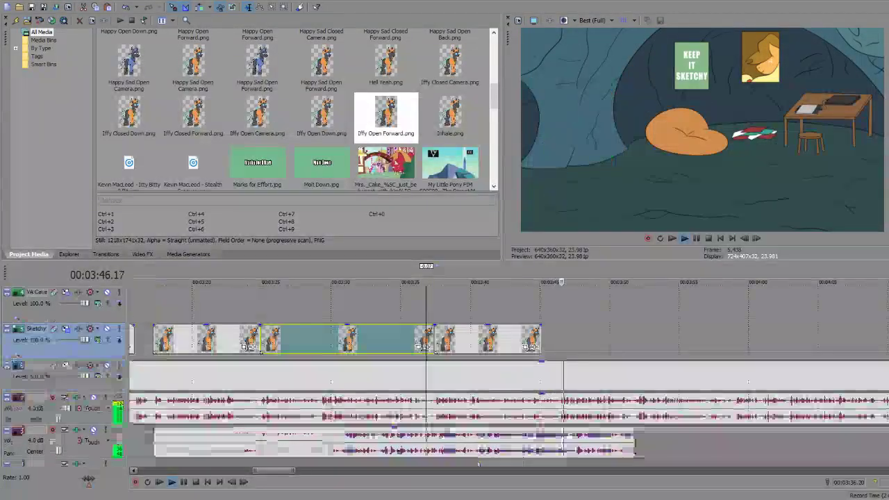
pyautogui.moveTo(635, 445); pyautogui.dragTo(858, 440)
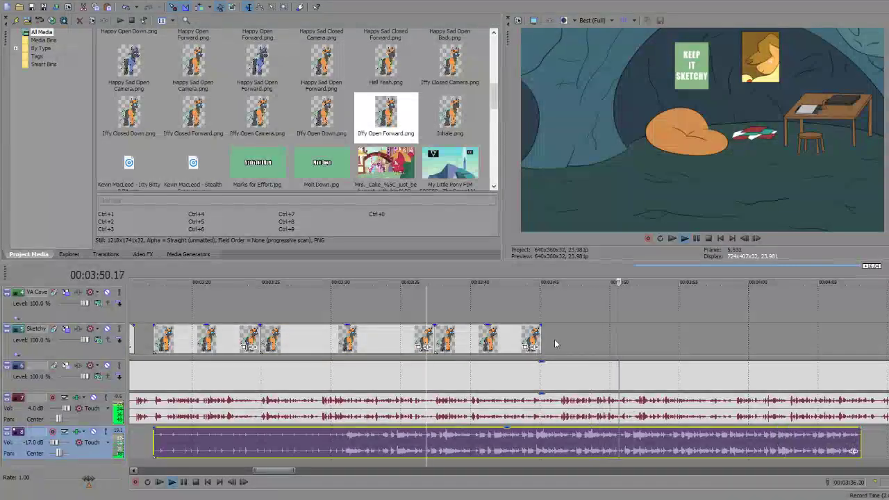
# Step: Play the dialogue around 00:03:50 and extend the last Iffy Open Camera clip to 00:03:51.18
pyautogui.click(531, 338)
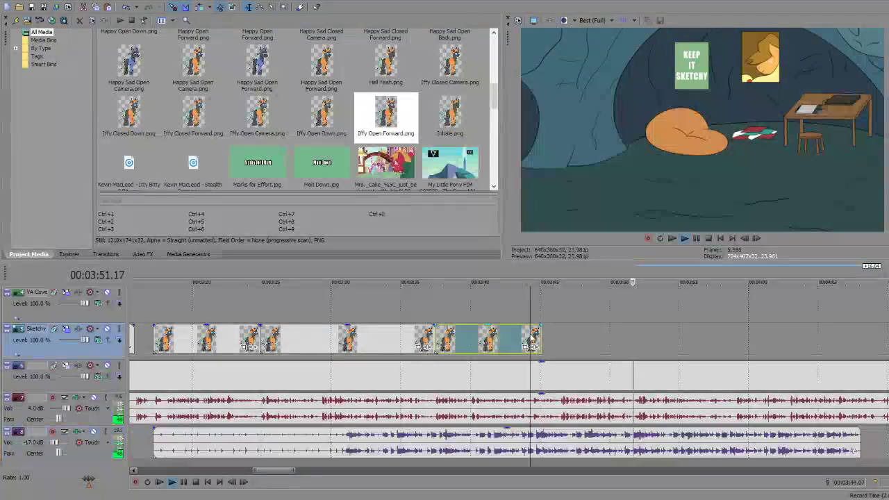
pyautogui.click(606, 348)
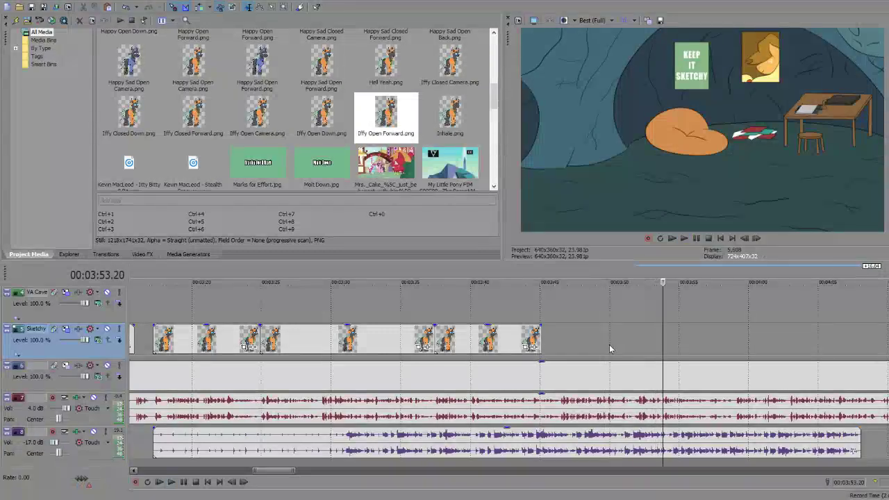
pyautogui.press('space')
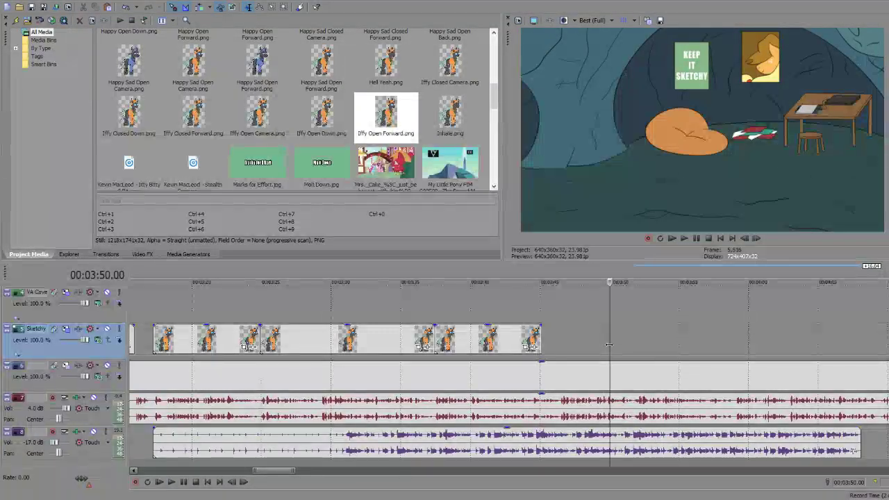
pyautogui.press('space')
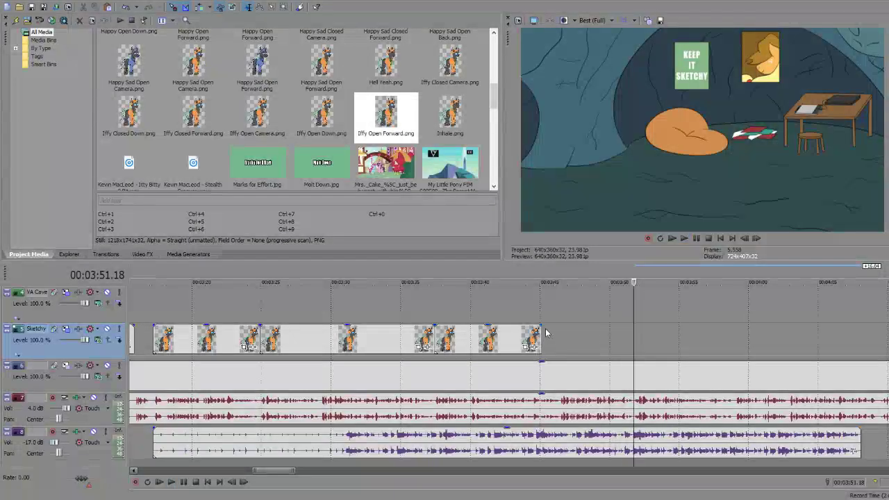
pyautogui.moveTo(545, 333); pyautogui.dragTo(632, 333)
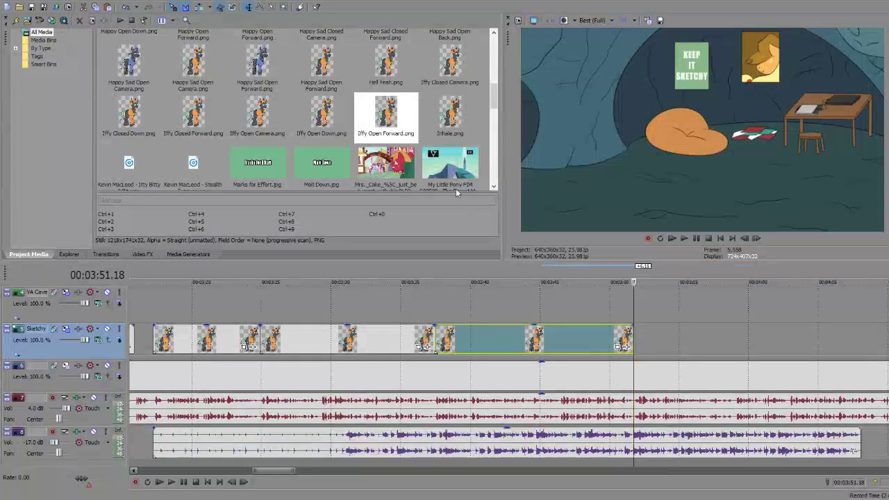
# Step: Add Well Open Camera.png directly after the Iffy Open Camera clip, play the dialogue, and extend the new clip to 00:03:59.01
pyautogui.scroll(-10, 455, 188)
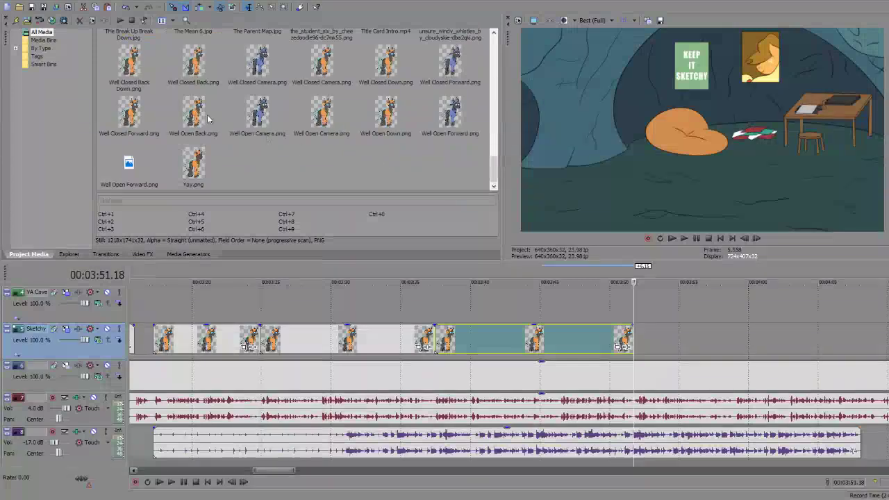
pyautogui.click(598, 339)
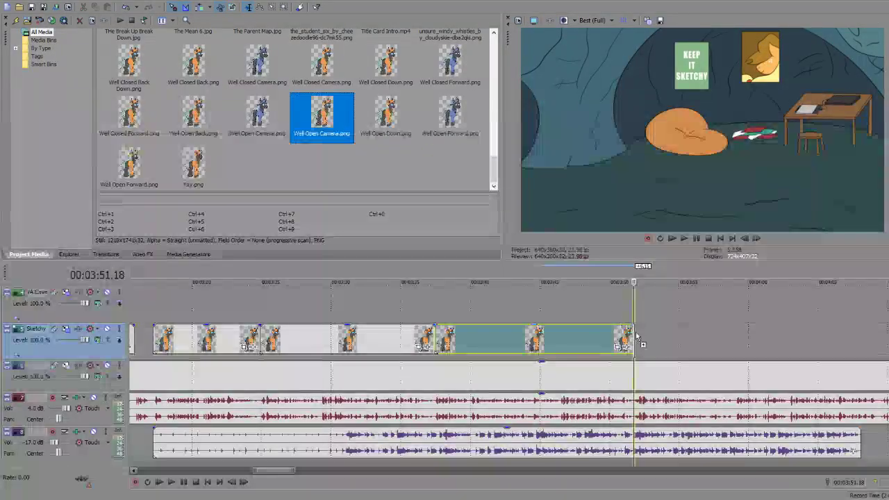
pyautogui.moveTo(636, 338); pyautogui.dragTo(637, 337)
pyautogui.press('space')
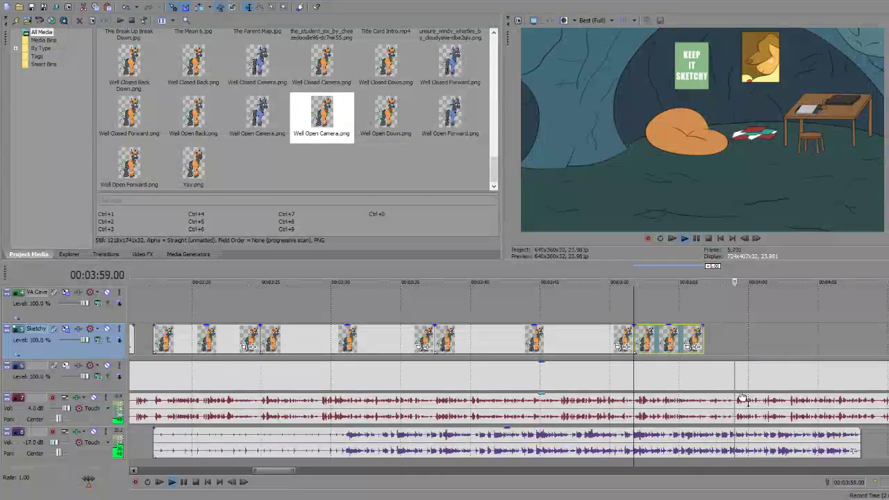
pyautogui.press('Return')
pyautogui.click(683, 340)
pyautogui.press('Return')
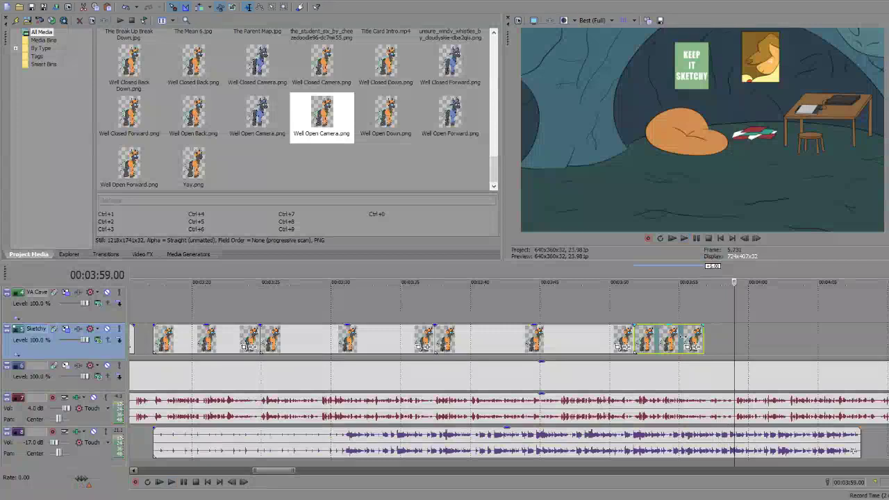
pyautogui.press('Right')
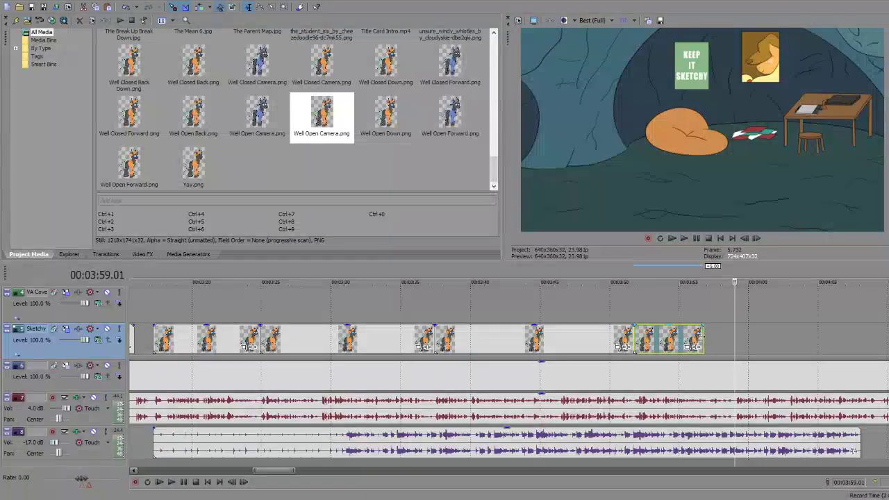
pyautogui.moveTo(703, 339); pyautogui.dragTo(734, 339)
# Step: Add Sad Open Camera.png directly after the Well Open Camera clip, play the dialogue, and trim the new clip to 00:04:00.23
pyautogui.scroll(3, 373, 158)
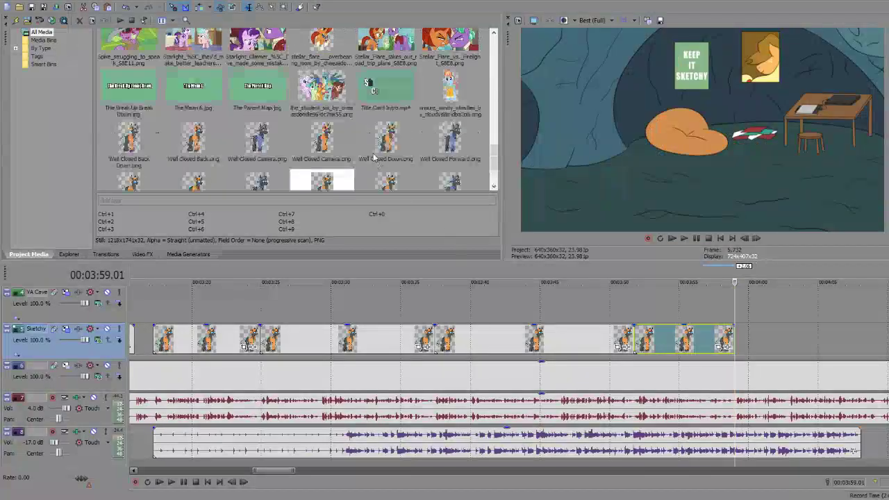
pyautogui.scroll(3, 373, 158)
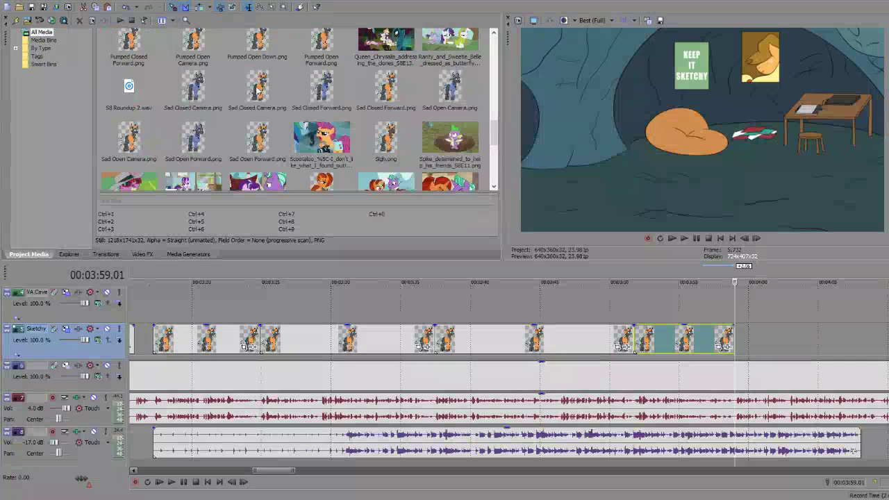
pyautogui.moveTo(128, 143)
pyautogui.mouseDown()
pyautogui.moveTo(680, 310)
pyautogui.moveTo(742, 338)
pyautogui.mouseUp()
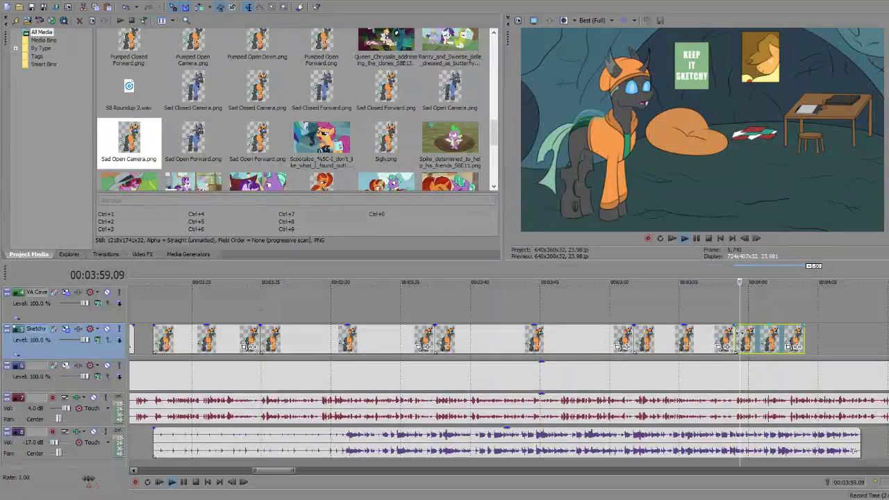
pyautogui.press('Return')
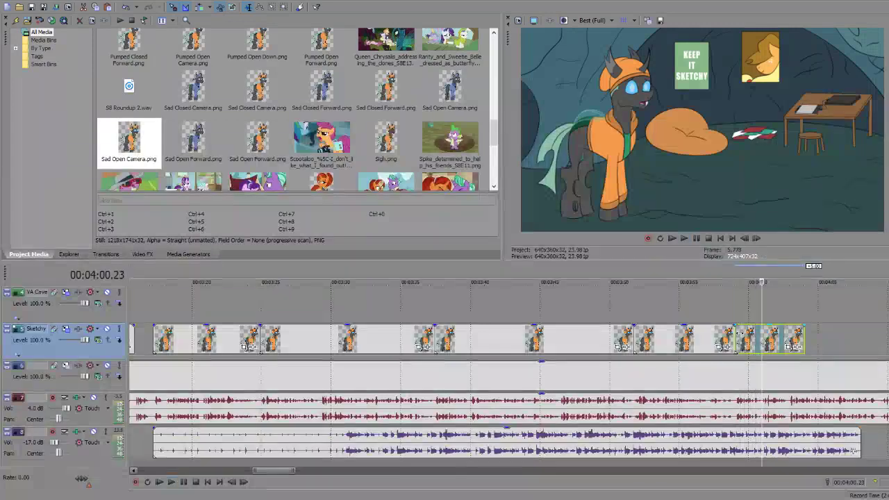
pyautogui.moveTo(803, 338); pyautogui.dragTo(761, 338)
# Step: Add Iffy Open Camera.png directly after the Sad Open Camera clip, trim it to 00:04:02.21, and replay the dialogue there
pyautogui.scroll(-5, 290, 150)
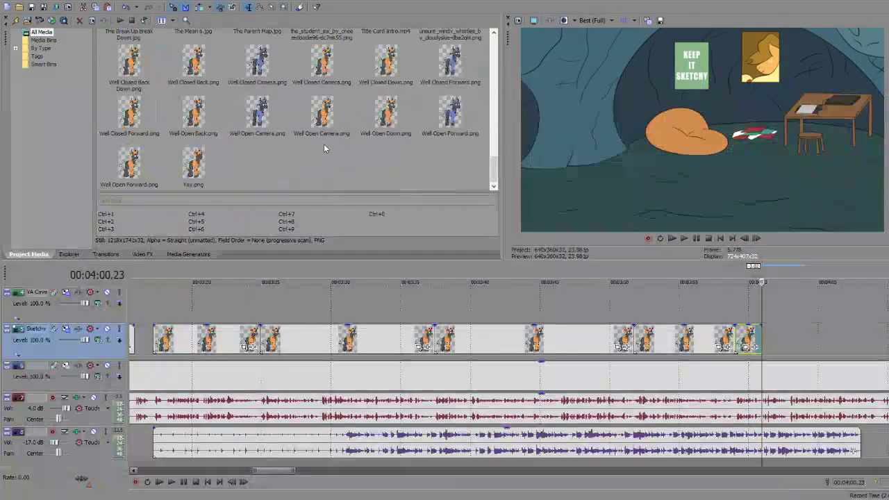
pyautogui.scroll(5, 341, 132)
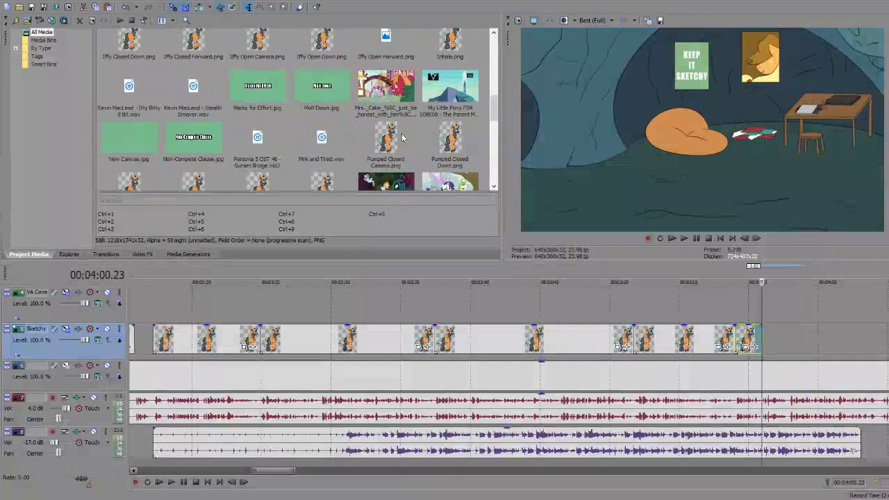
pyautogui.scroll(2, 401, 138)
pyautogui.moveTo(244, 116); pyautogui.dragTo(769, 340)
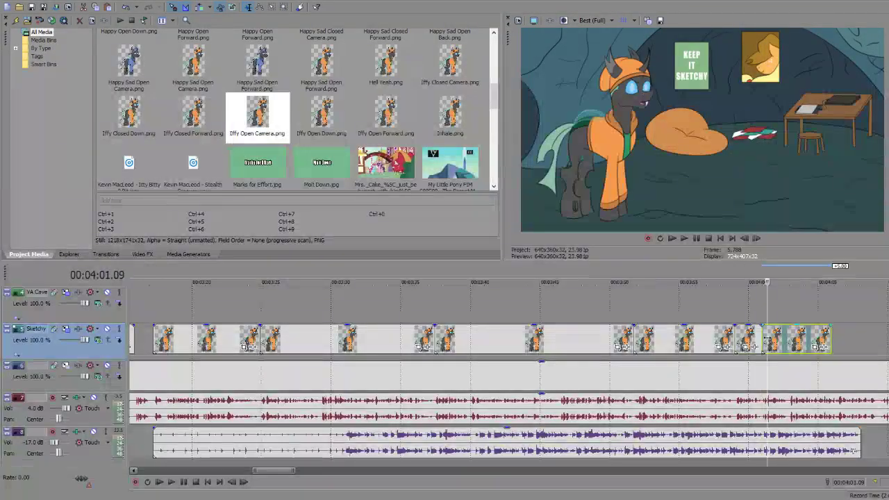
pyautogui.press('space')
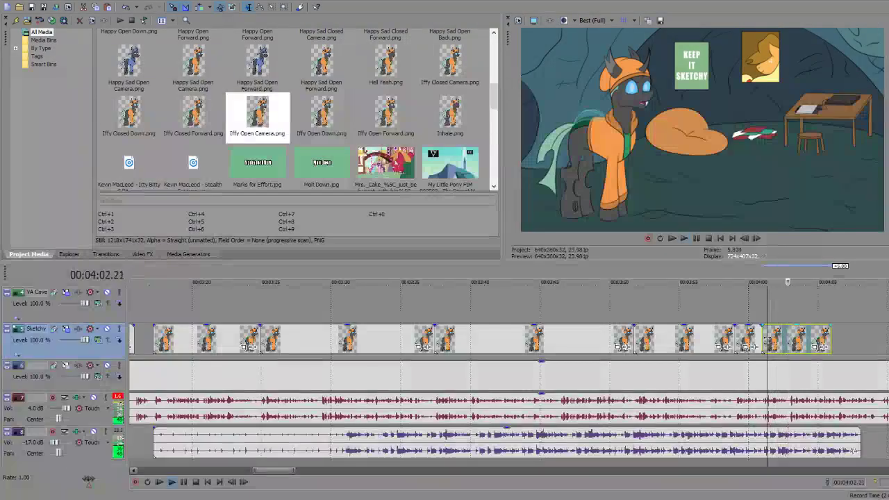
pyautogui.press('space')
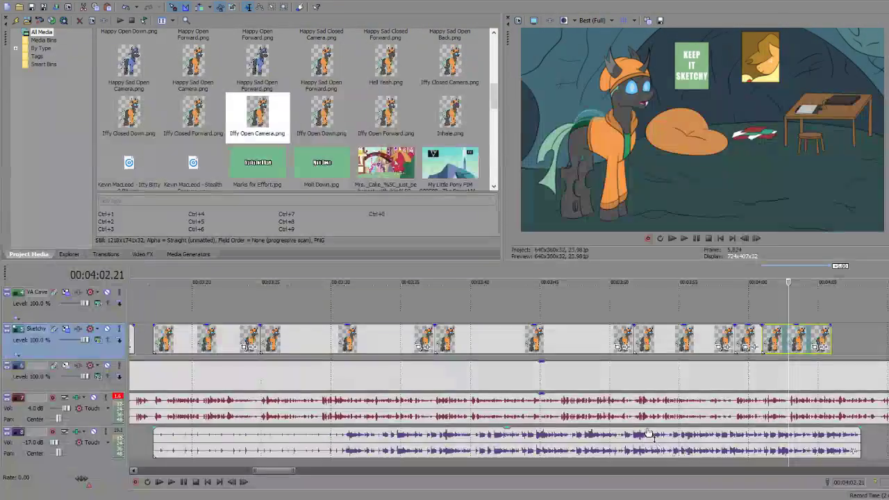
pyautogui.moveTo(830, 337); pyautogui.dragTo(787, 334)
pyautogui.click(774, 336)
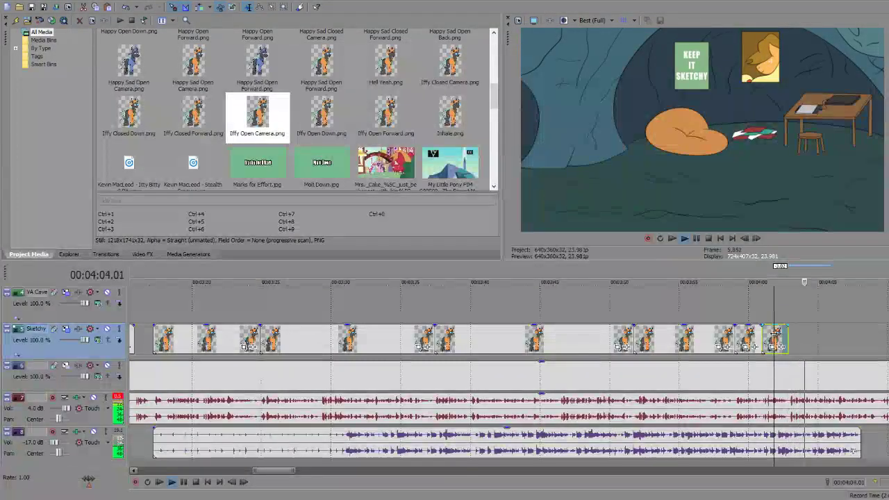
pyautogui.press('space')
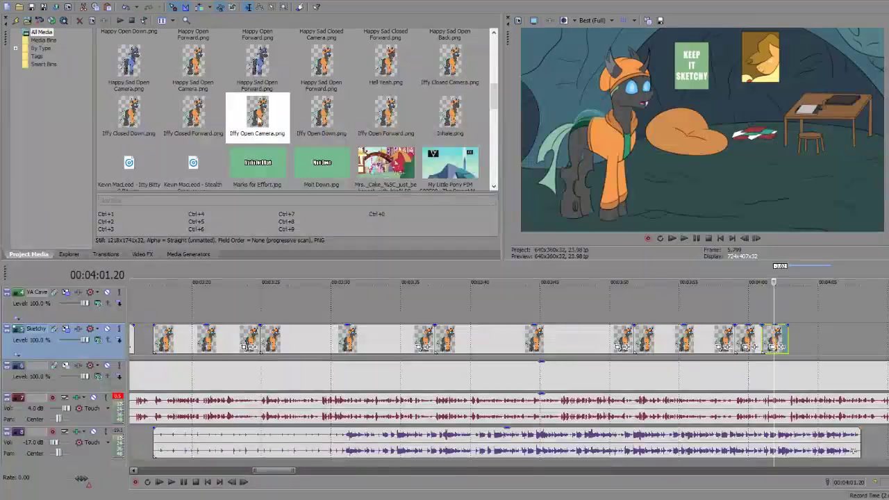
# Step: Add Iffy Closed Forward.png directly after the last Iffy Open Camera clip and extend the background music clip to about 00:04:33
pyautogui.moveTo(200, 114)
pyautogui.mouseDown()
pyautogui.moveTo(208, 160)
pyautogui.moveTo(625, 312)
pyautogui.moveTo(799, 340)
pyautogui.mouseUp()
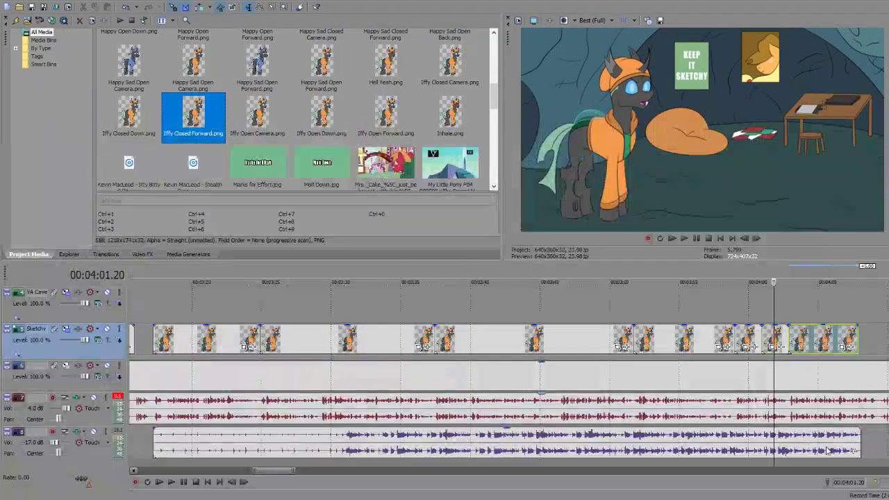
pyautogui.click(858, 439)
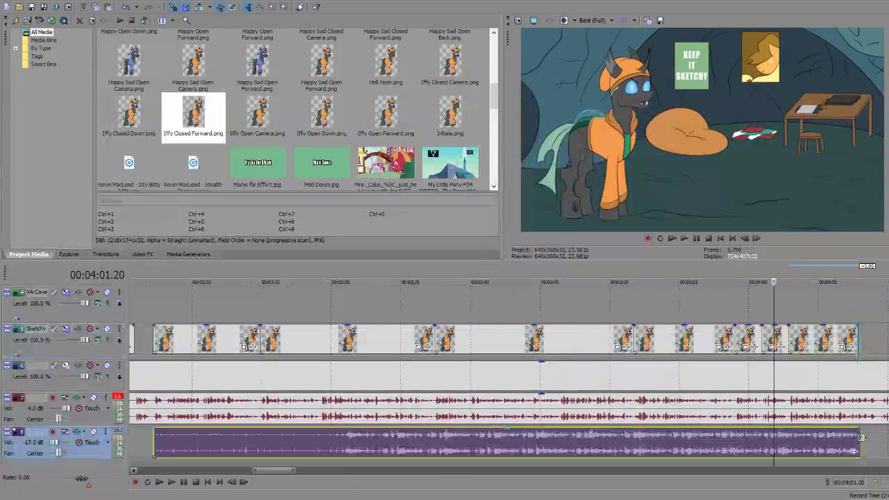
pyautogui.moveTo(860, 438); pyautogui.dragTo(823, 437)
# Step: Play the dialogue over the Iffy Closed Forward clip and add Iffy Open Forward.png directly after it
pyautogui.click(372, 338)
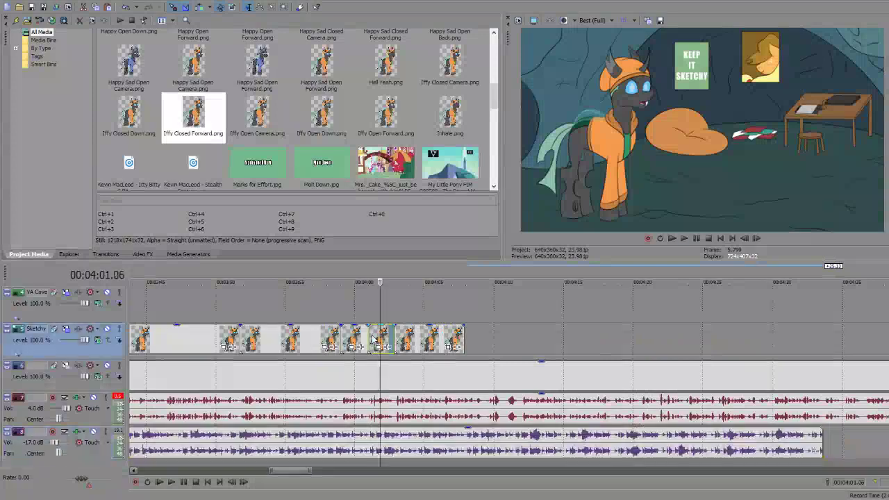
pyautogui.press('space')
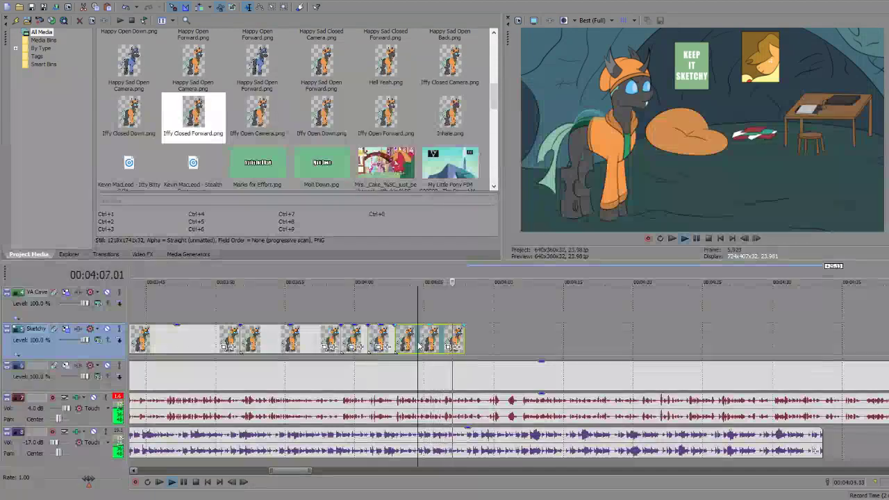
pyautogui.press('space')
pyautogui.press('s')
pyautogui.press('BackSpace')
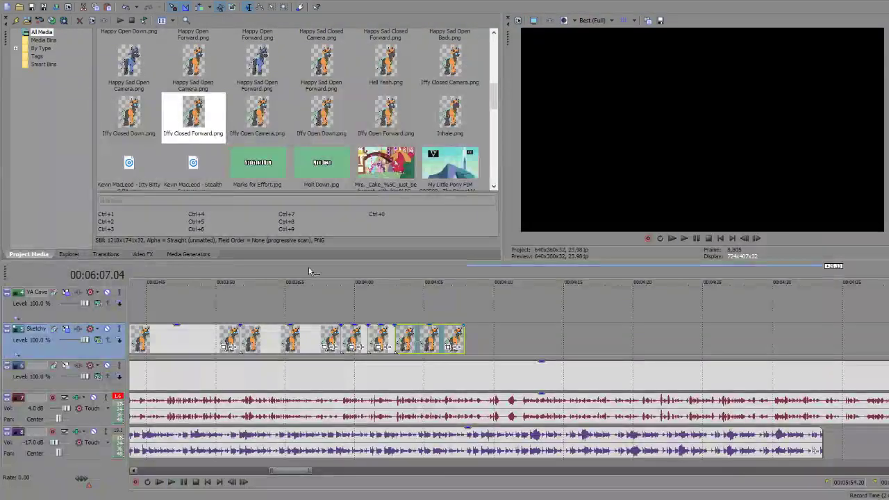
pyautogui.moveTo(386, 115)
pyautogui.mouseDown()
pyautogui.moveTo(529, 385)
pyautogui.moveTo(486, 340)
pyautogui.moveTo(471, 340)
pyautogui.mouseUp()
pyautogui.click(476, 340)
# Step: Play the dialogue over the new Iffy Open Forward clip and trim its end to 00:04:10.20
pyautogui.press('space')
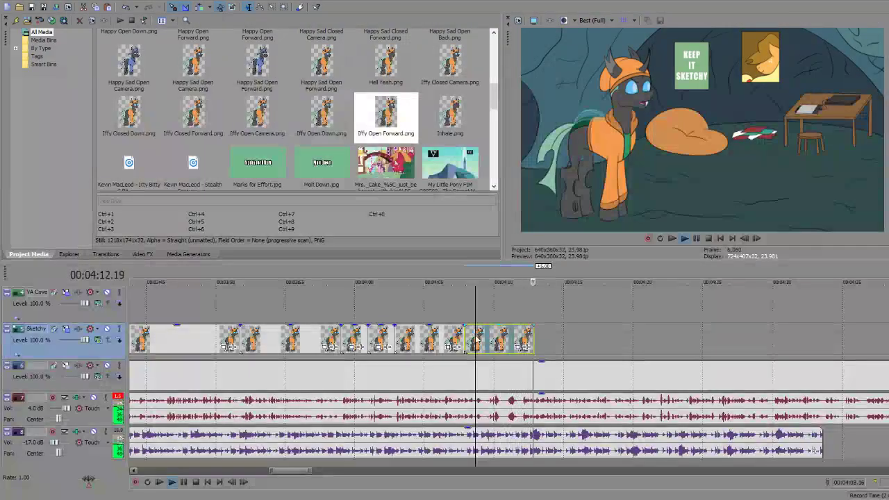
pyautogui.press('space')
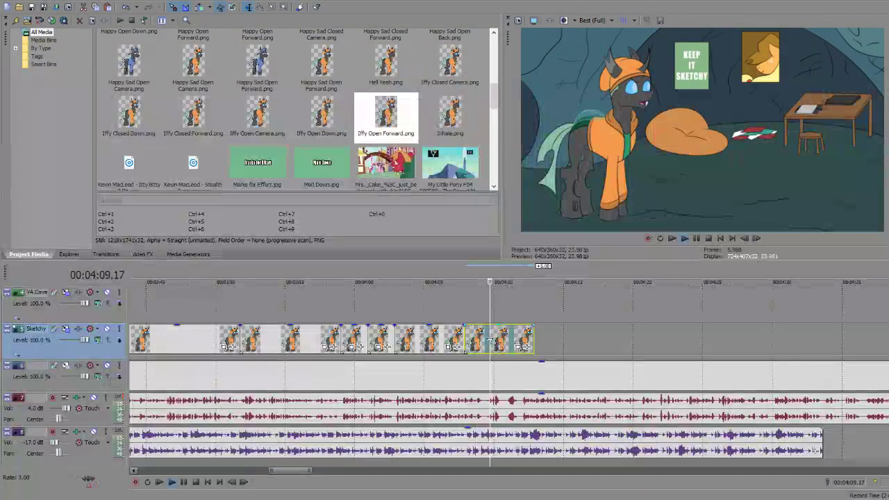
pyautogui.press('space')
pyautogui.press('space')
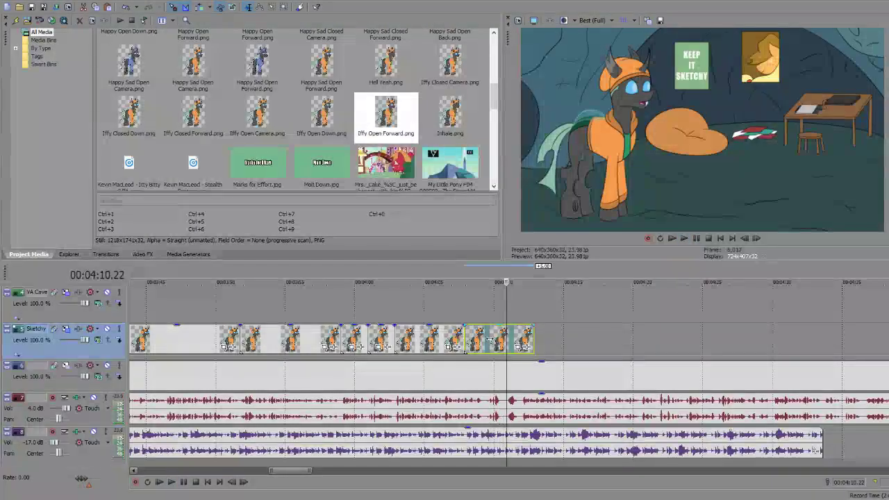
pyautogui.click(506, 400)
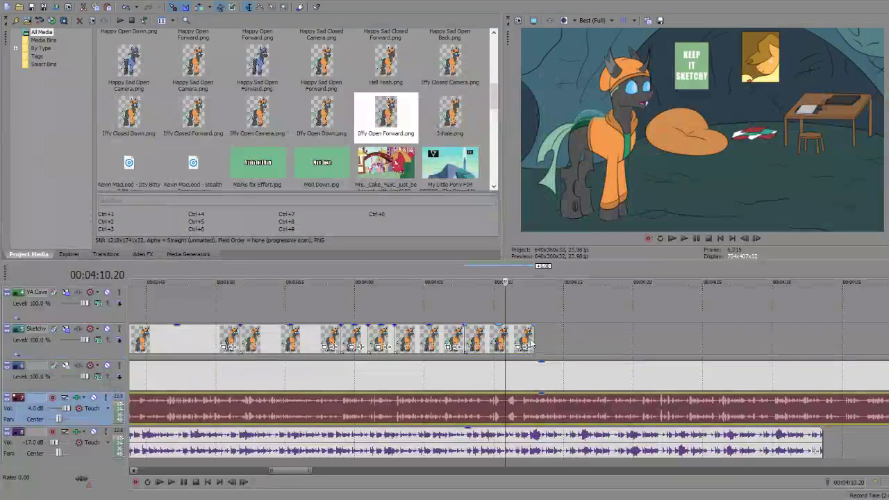
pyautogui.moveTo(531, 346); pyautogui.dragTo(498, 340)
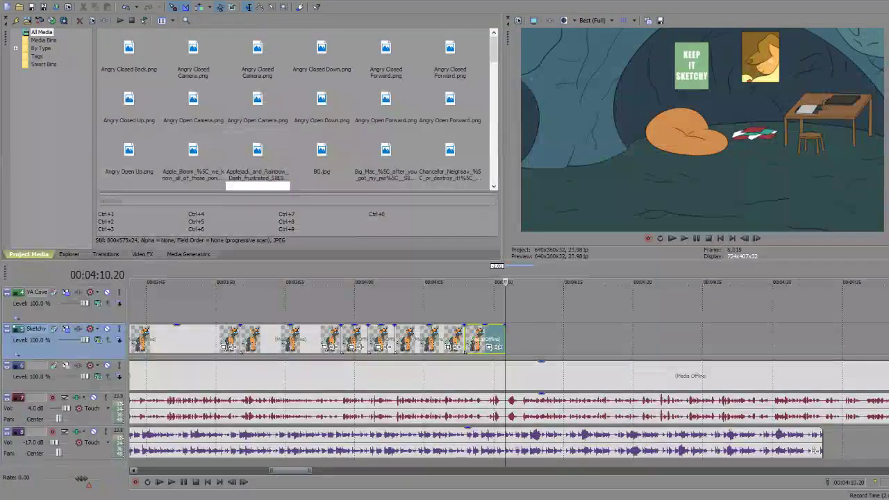
# Step: Add the NO image, community_image_1422875694.jpg, to the Visual track starting at 00:04:10.20
pyautogui.scroll(3, 444, 375)
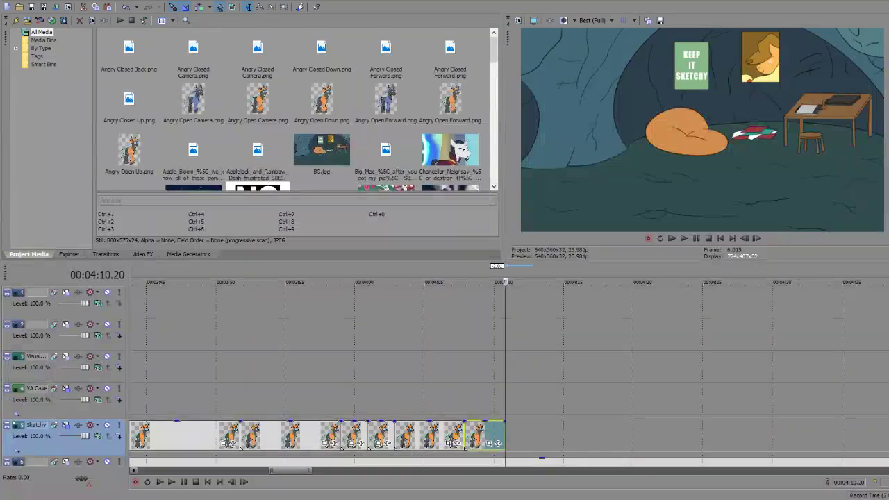
pyautogui.scroll(-1, 316, 122)
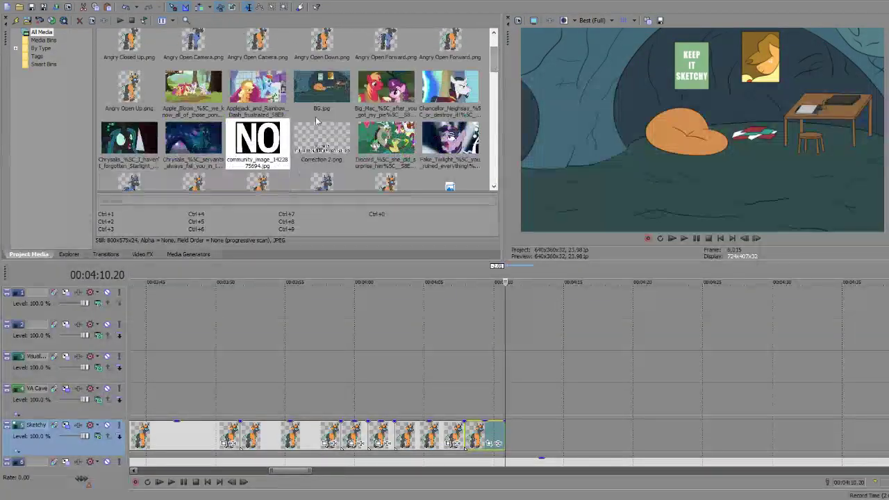
pyautogui.moveTo(257, 142); pyautogui.dragTo(329, 221)
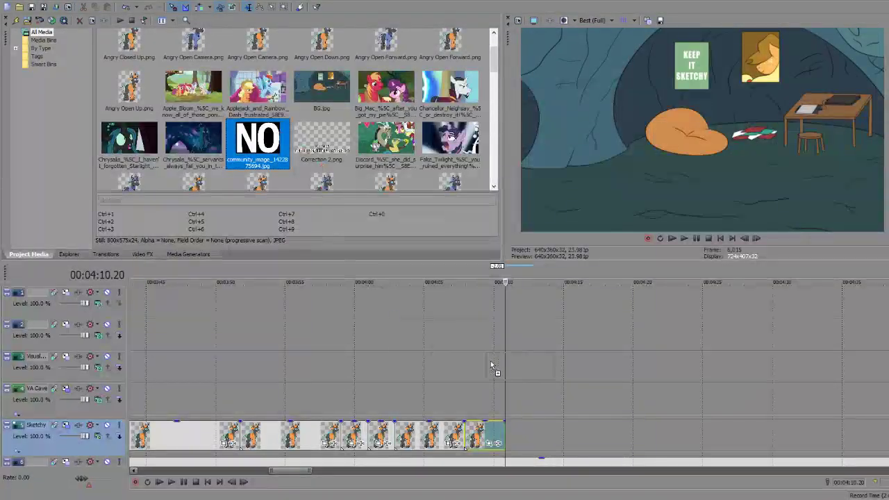
pyautogui.moveTo(491, 365); pyautogui.dragTo(507, 366)
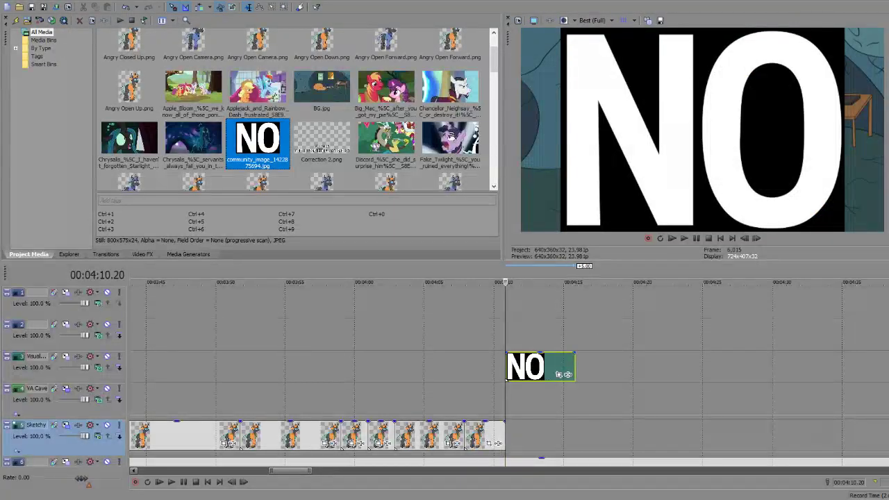
# Step: Split the cave background clip at 00:04:11.13 and trim the end of its first part to 00:04:10.20
pyautogui.scroll(-3, 508, 375)
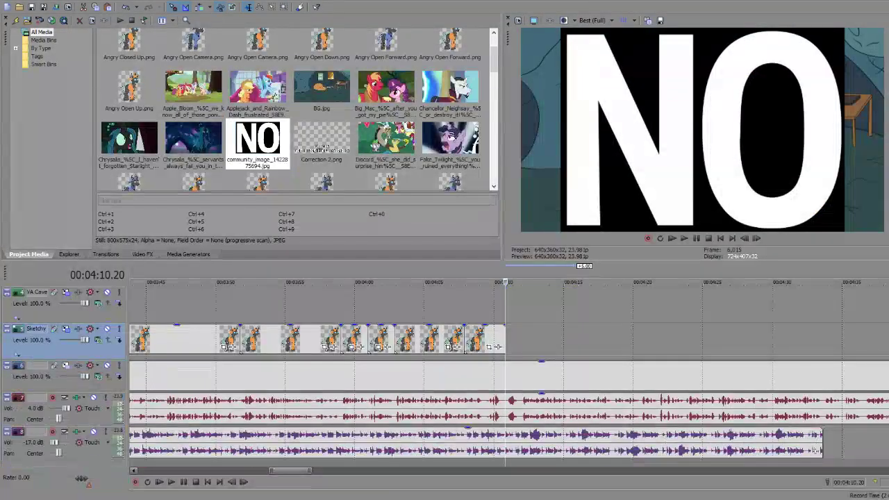
pyautogui.scroll(1, 508, 375)
pyautogui.click(515, 411)
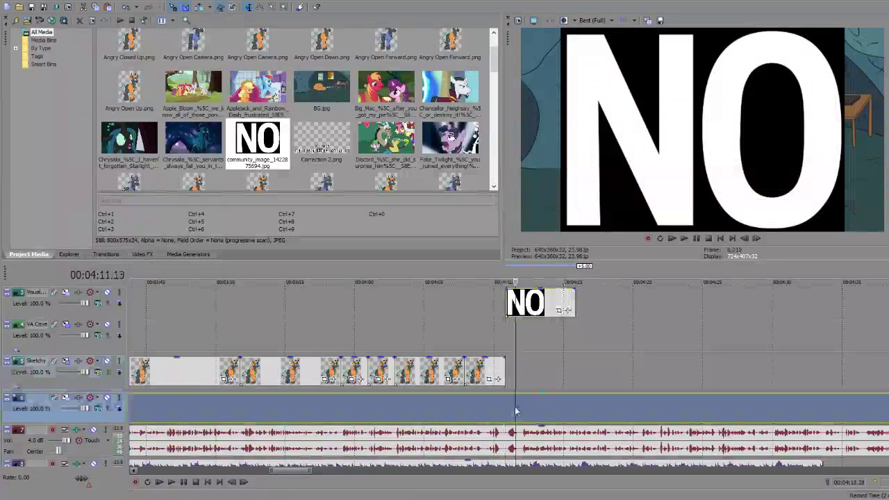
pyautogui.hotkey('ctrl', 'v')
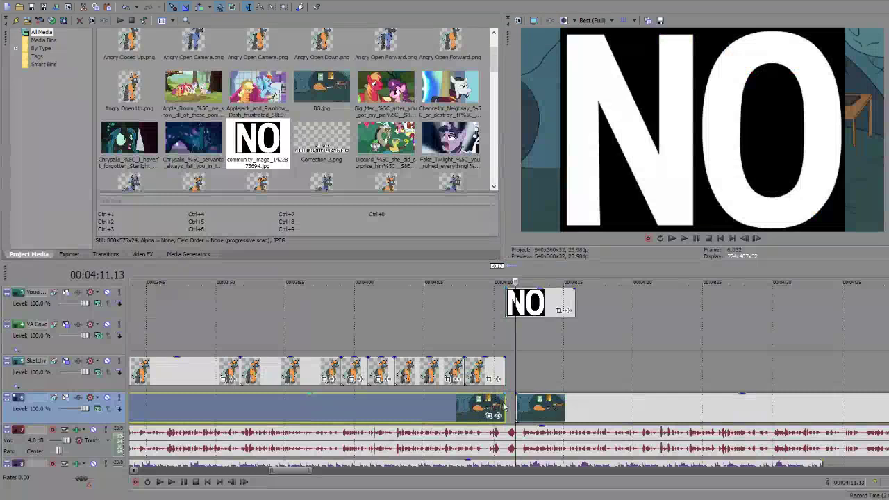
# Step: Play the dialogue under the NO image and trim the second background part's start and the image's end to 00:04:12.00
pyautogui.press('space')
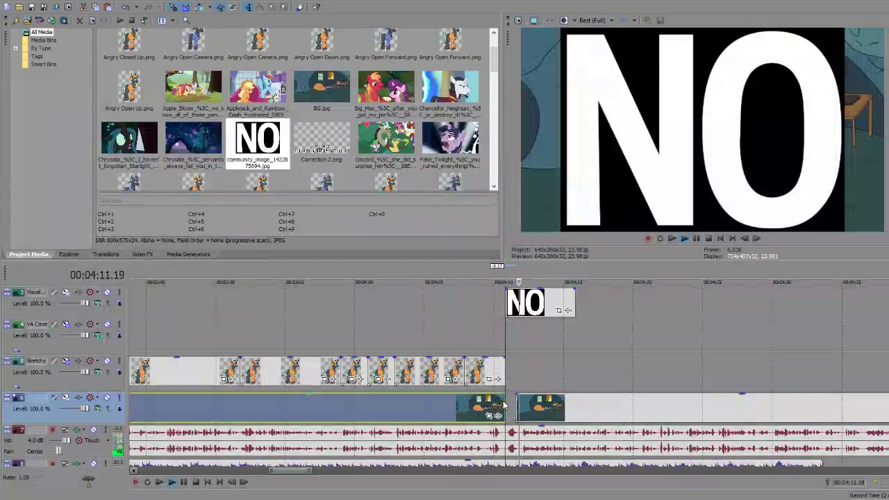
pyautogui.press('Return')
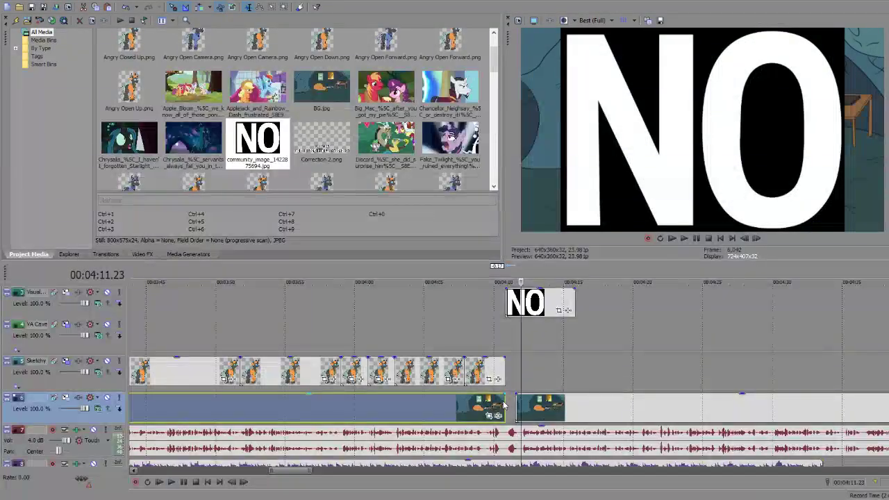
pyautogui.press('Right')
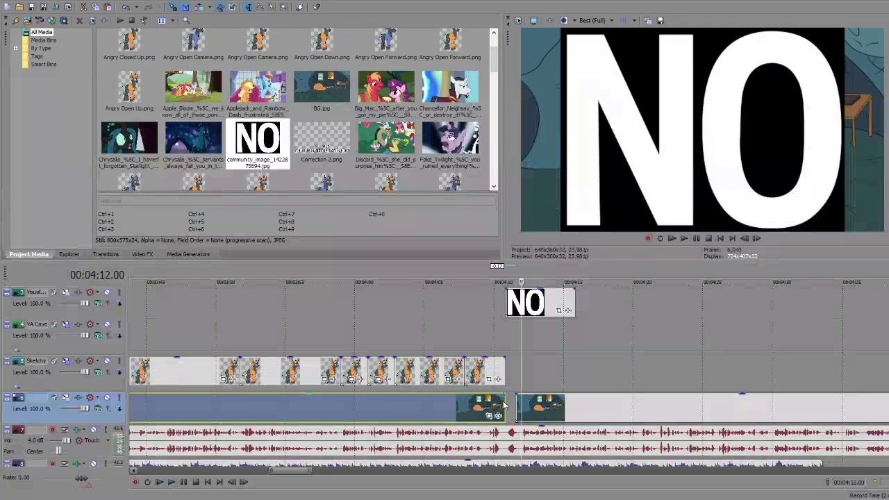
pyautogui.click(515, 401)
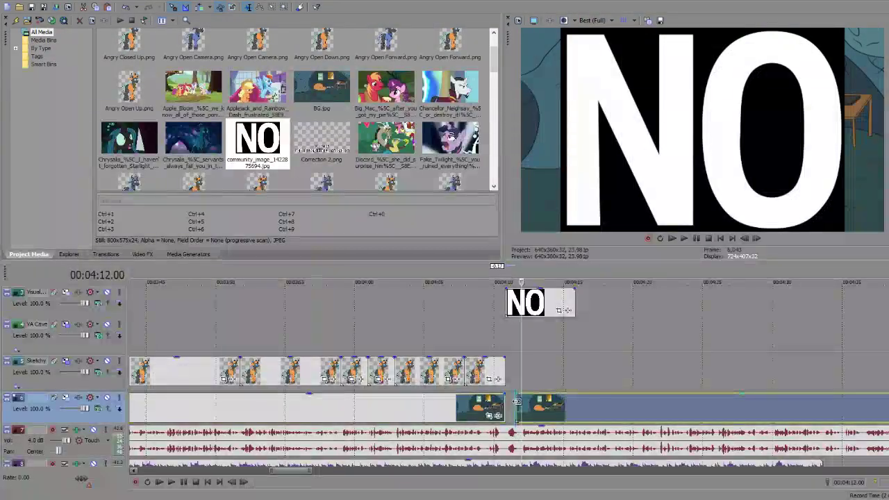
pyautogui.moveTo(516, 401); pyautogui.dragTo(523, 402)
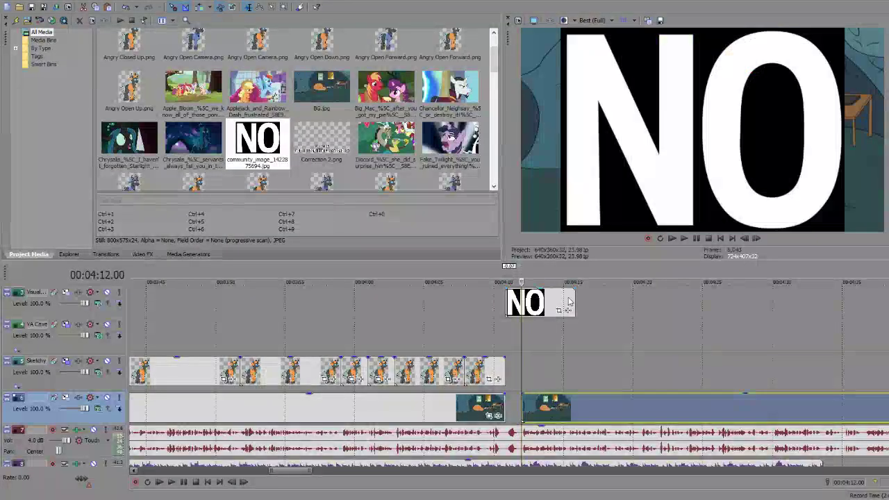
pyautogui.moveTo(568, 302); pyautogui.dragTo(519, 301)
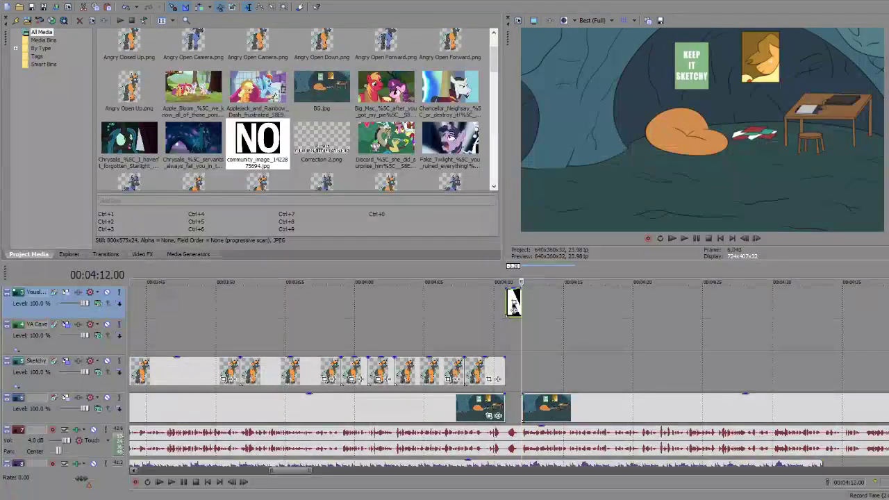
pyautogui.press('Delete')
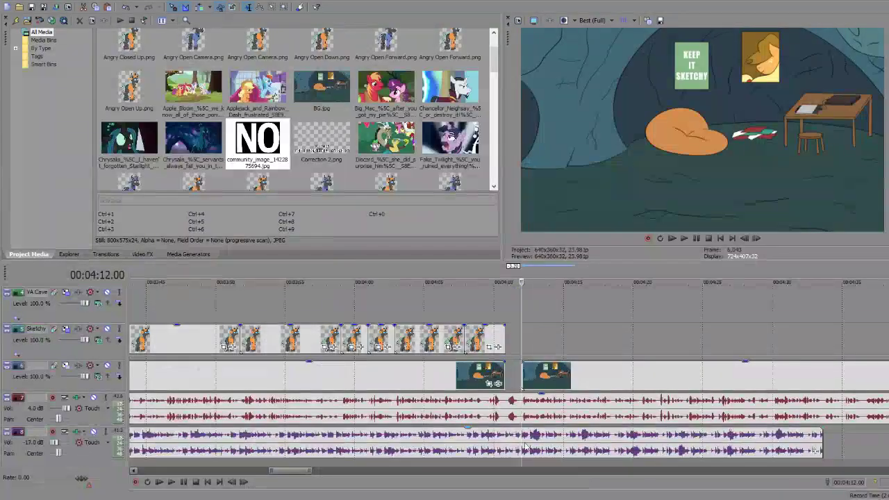
# Step: Split the background music at 00:04:12.00, trim the first part's end to 00:04:10.20 and delete the second part
pyautogui.click(525, 447)
pyautogui.press('s')
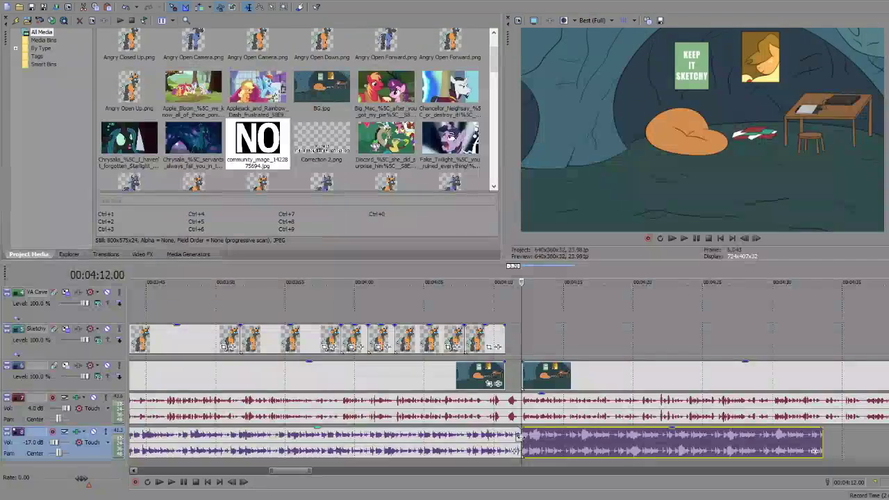
pyautogui.moveTo(518, 444); pyautogui.dragTo(504, 444)
pyautogui.click(553, 459)
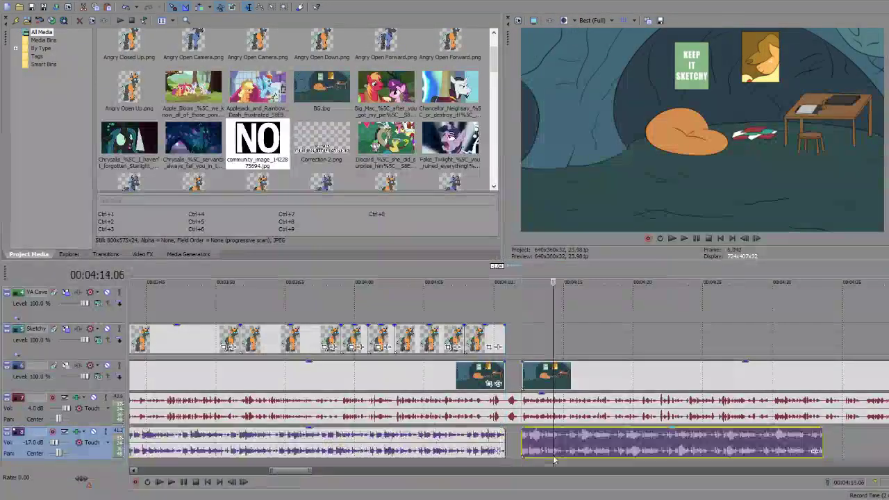
pyautogui.press('Delete')
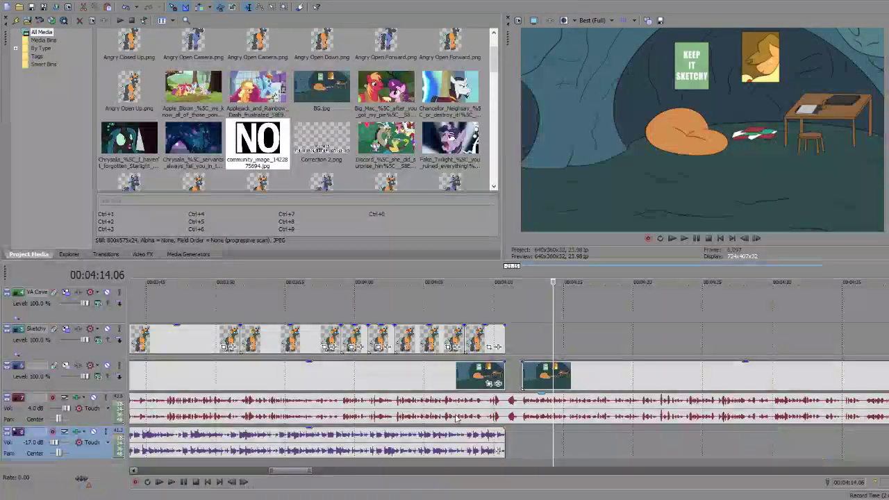
# Step: Paste a copy of the remaining background music clip on the same track starting at 00:04:12.00
pyautogui.click(458, 447)
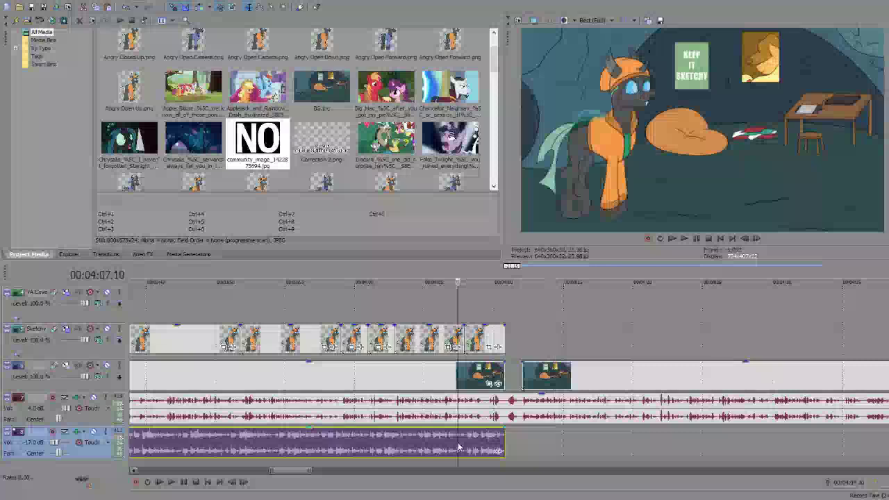
pyautogui.click(525, 448)
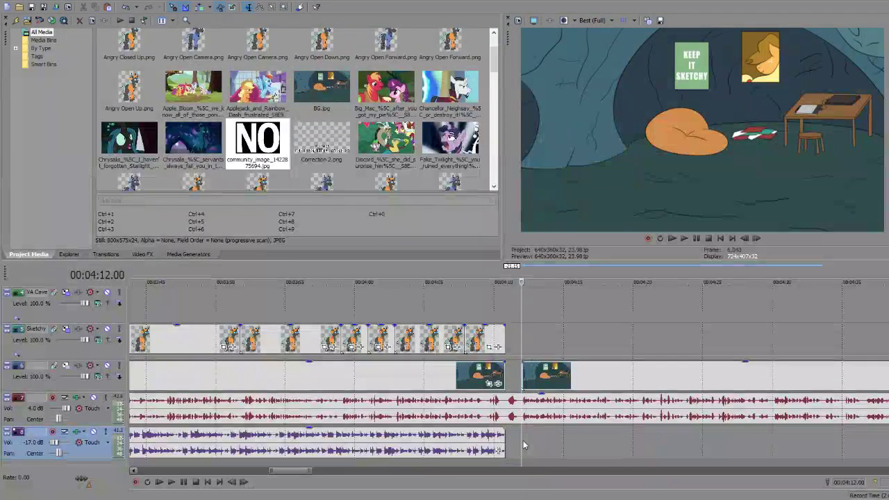
pyautogui.hotkey('ctrl', 'v')
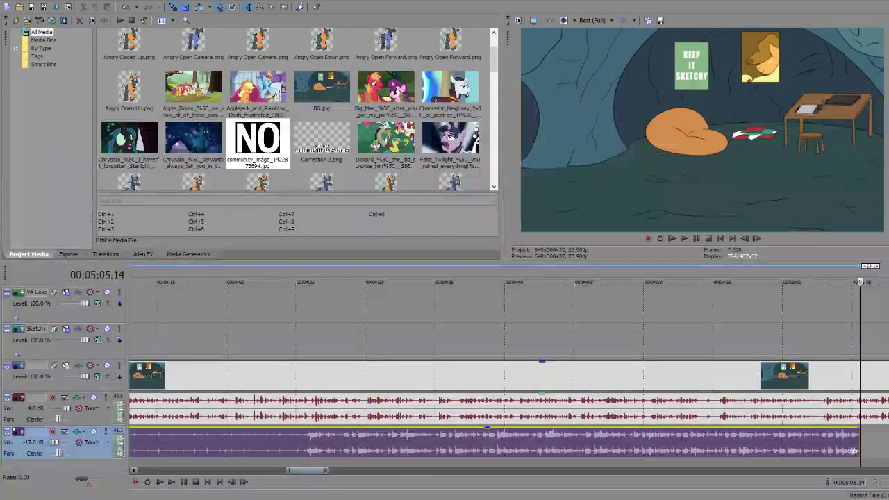
pyautogui.hscroll(-5, 881, 308)
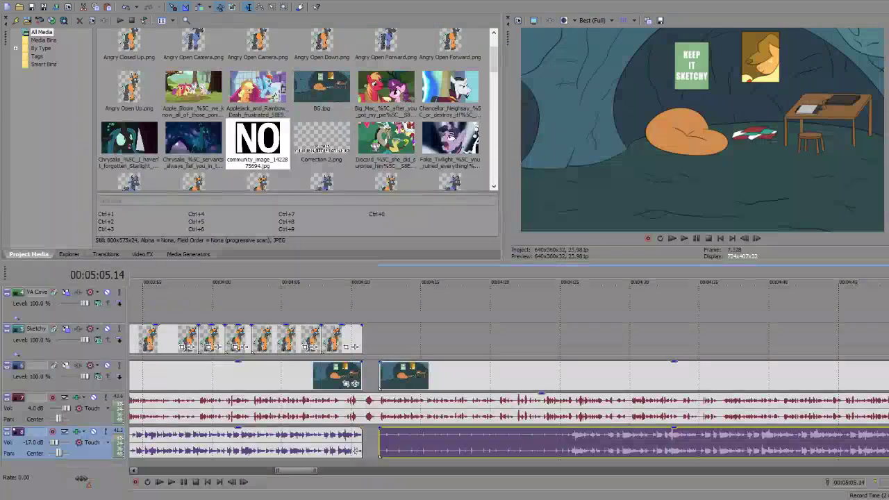
# Step: Play the dialogue from 00:04:09.17 and add Iffy Open Camera.png to the Sketchy track starting at 00:04:12.00
pyautogui.scroll(2, 347, 409)
pyautogui.click(347, 410)
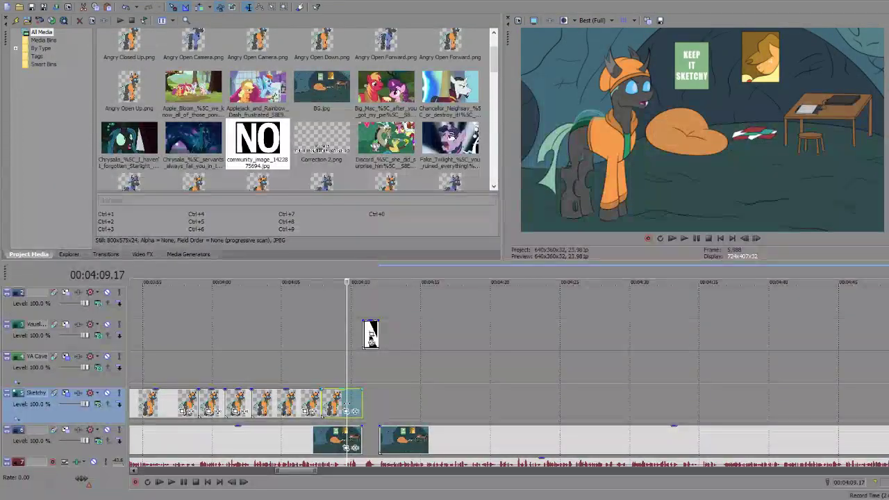
pyautogui.press('space')
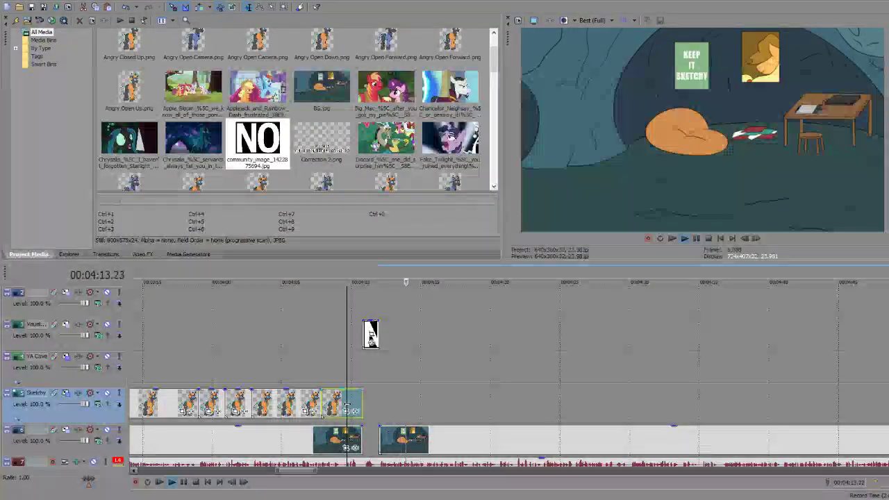
pyautogui.press('space')
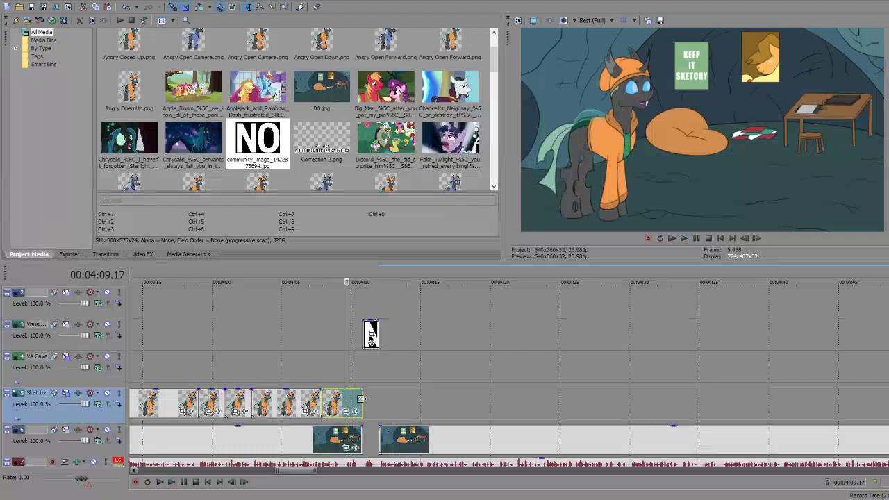
pyautogui.scroll(-2, 265, 129)
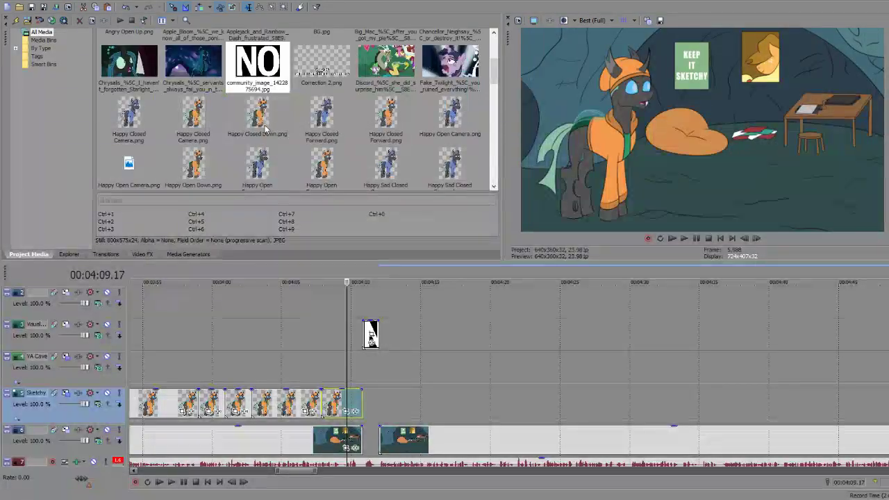
pyautogui.scroll(-4, 305, 125)
pyautogui.scroll(4, 347, 123)
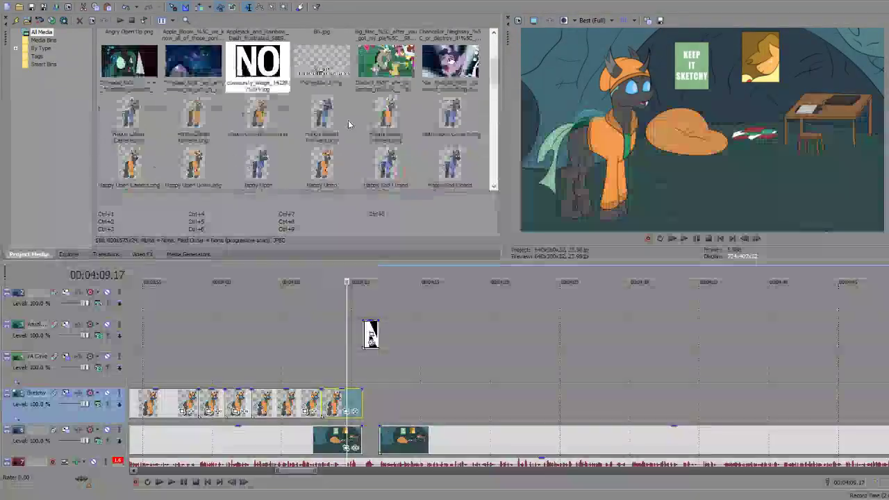
pyautogui.scroll(-3, 347, 120)
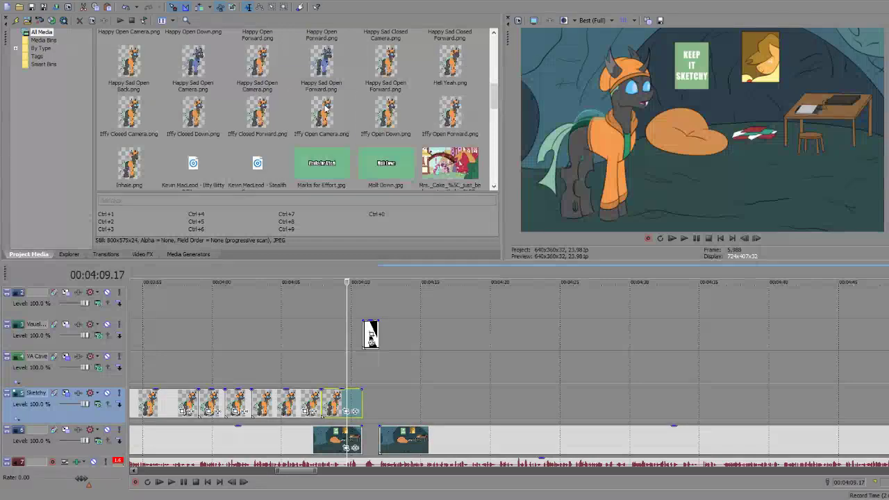
pyautogui.moveTo(325, 107); pyautogui.dragTo(347, 309)
pyautogui.moveTo(384, 402); pyautogui.dragTo(385, 404)
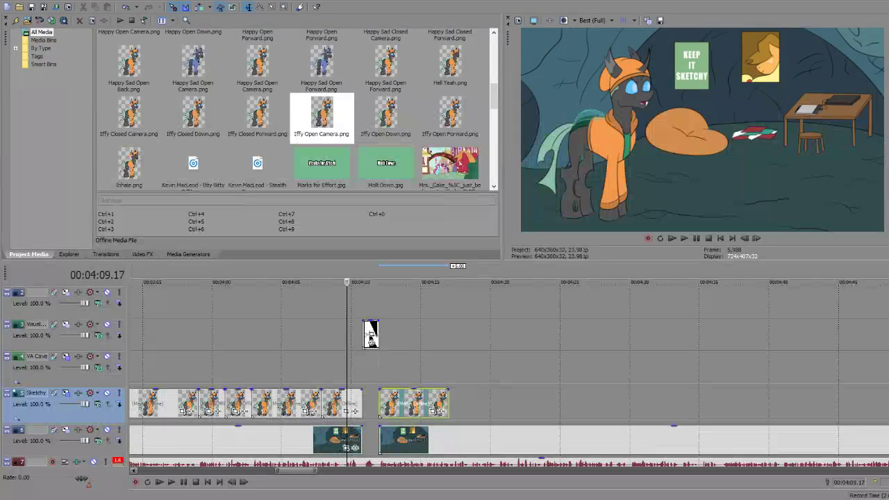
# Step: Add the image of Stygian glaring at the Pillars of Old Equestria to the VA Cave track starting at 00:04:12.00
pyautogui.scroll(-3, 327, 112)
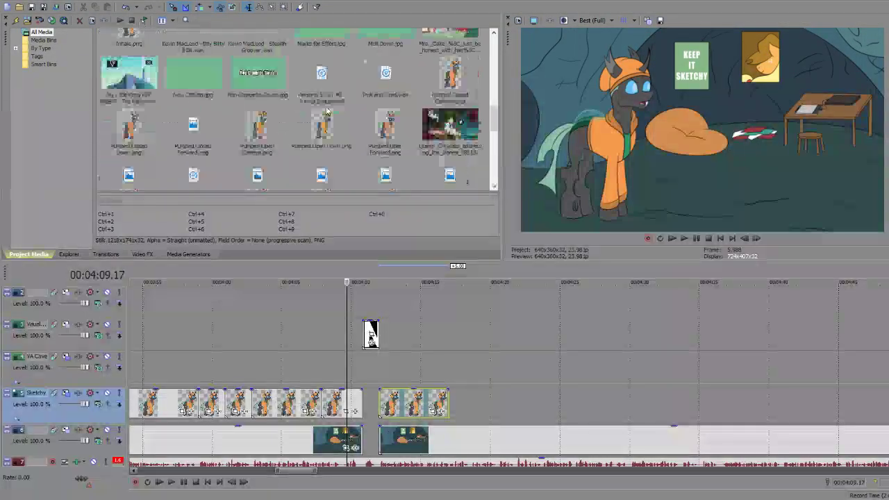
pyautogui.scroll(-8, 328, 111)
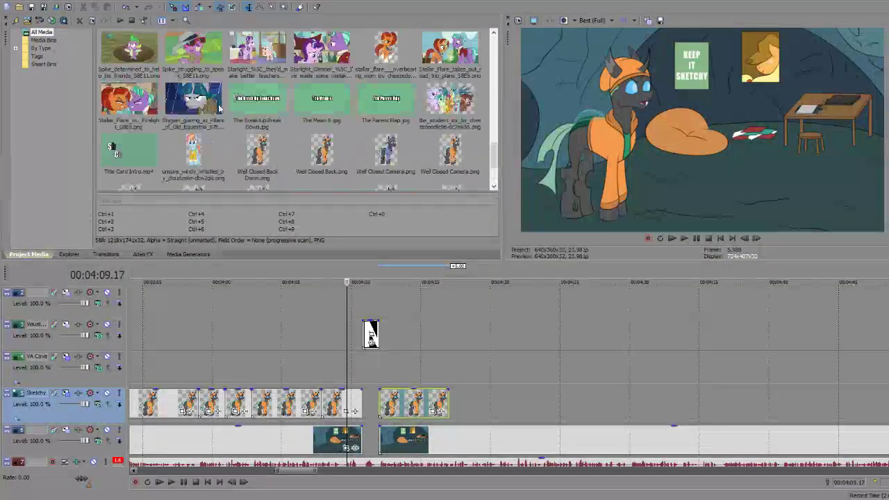
pyautogui.click(219, 109)
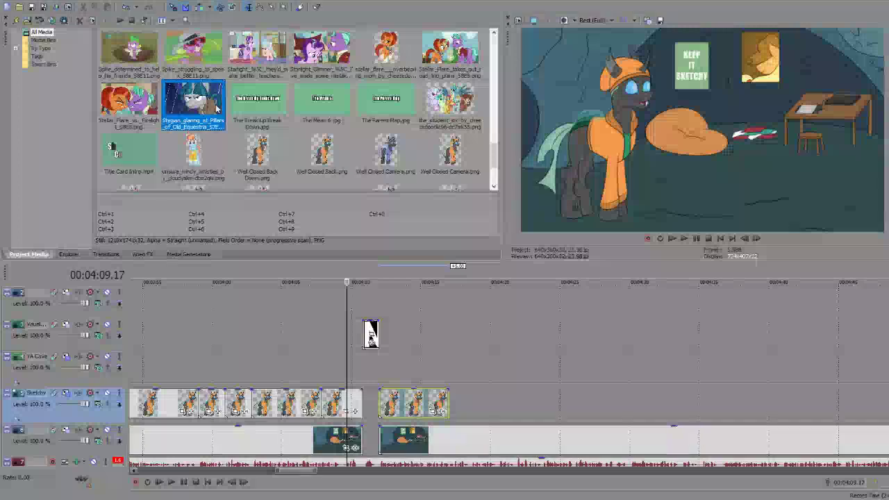
pyautogui.moveTo(387, 375); pyautogui.dragTo(386, 375)
pyautogui.click(388, 374)
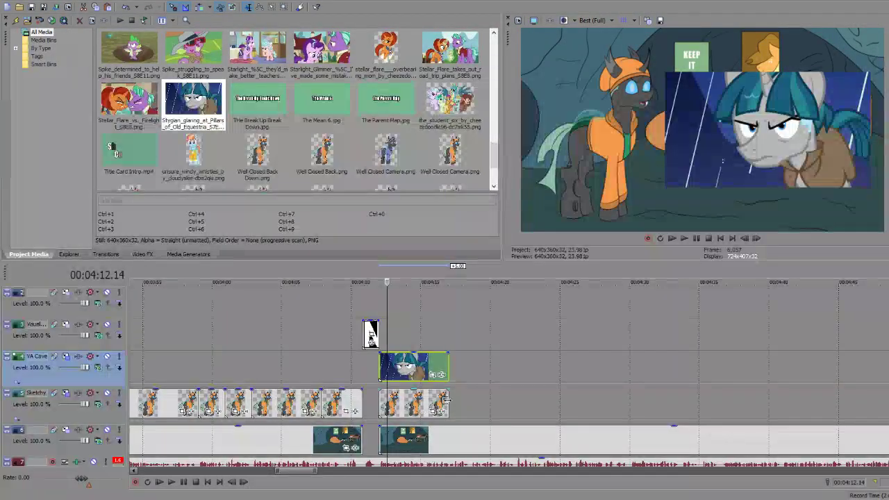
# Step: Play the dialogue over the new Iffy Open Camera clip and extend its end to 00:04:33.18
pyautogui.moveTo(447, 400); pyautogui.dragTo(630, 402)
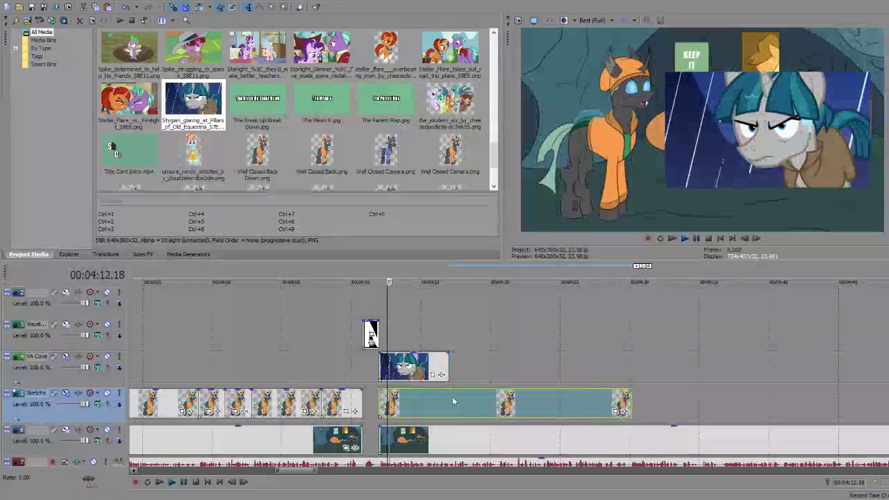
pyautogui.press('space')
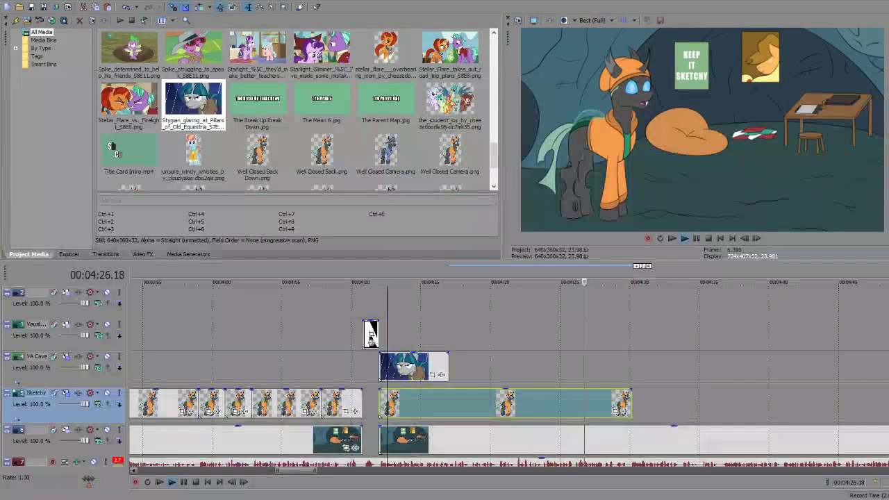
pyautogui.scroll(-1, 486, 375)
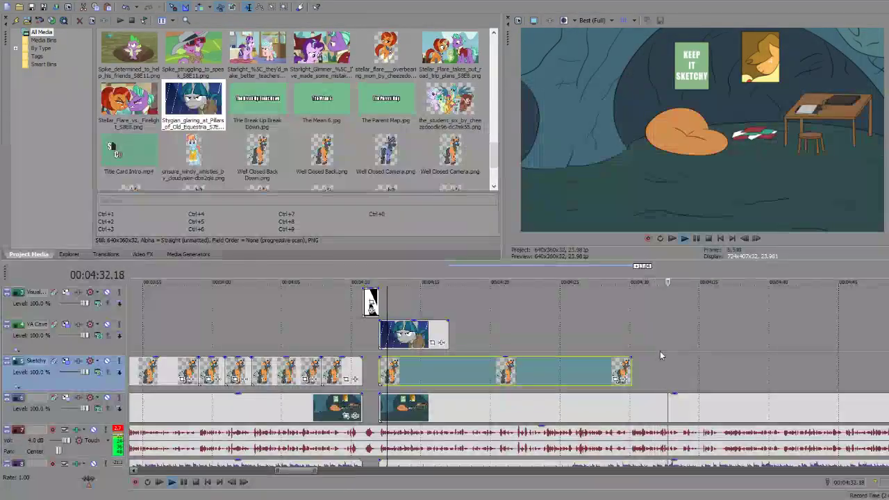
pyautogui.press('Return')
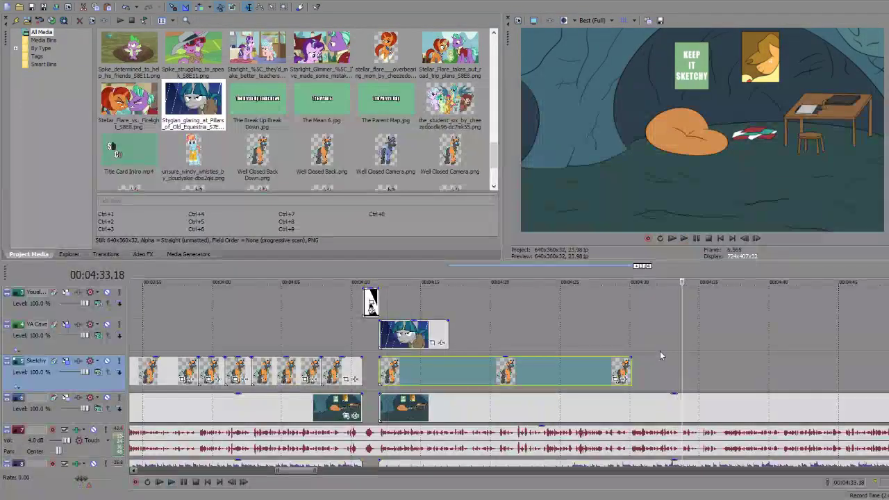
pyautogui.moveTo(631, 371)
pyautogui.mouseDown()
pyautogui.moveTo(688, 372)
pyautogui.moveTo(681, 373)
pyautogui.mouseUp()
# Step: Add the orange Angry Open Camera.png to the Sketchy track directly after the extended Iffy Open Camera clip
pyautogui.scroll(10, 321, 66)
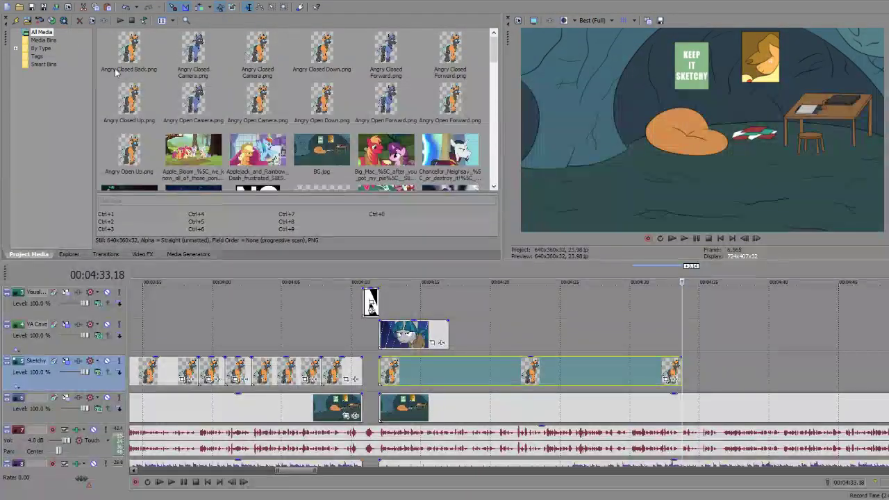
pyautogui.moveTo(257, 103); pyautogui.dragTo(258, 108)
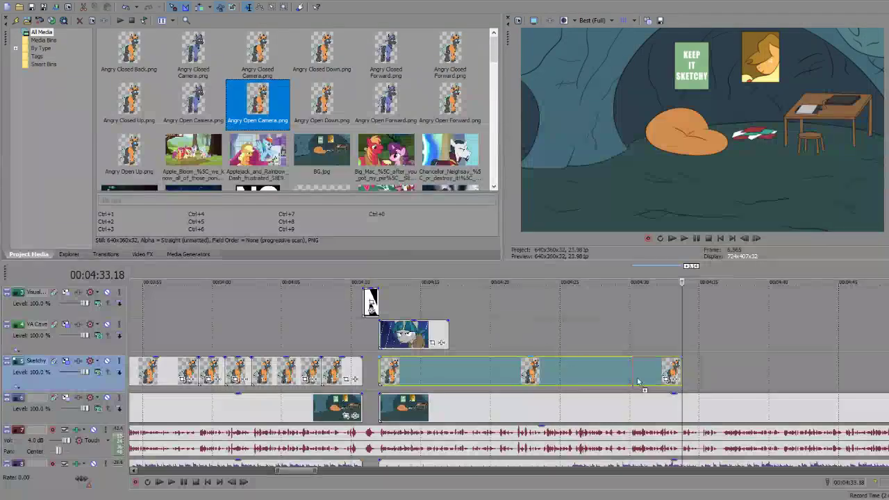
pyautogui.moveTo(638, 382); pyautogui.dragTo(691, 373)
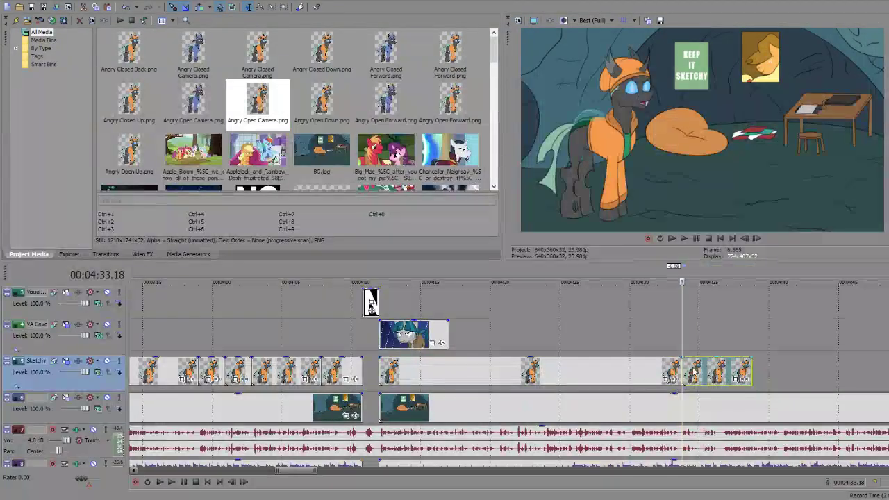
# Step: Play the dialogue from 00:04:33.18 and trim the end of the orange Angry Open Camera clip to 00:04:35.03
pyautogui.press('space')
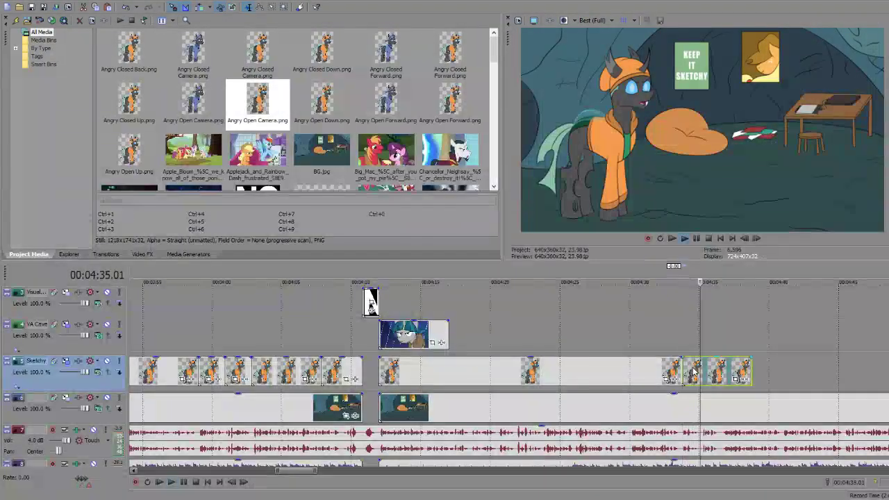
pyautogui.press('Right')
pyautogui.press('Right')
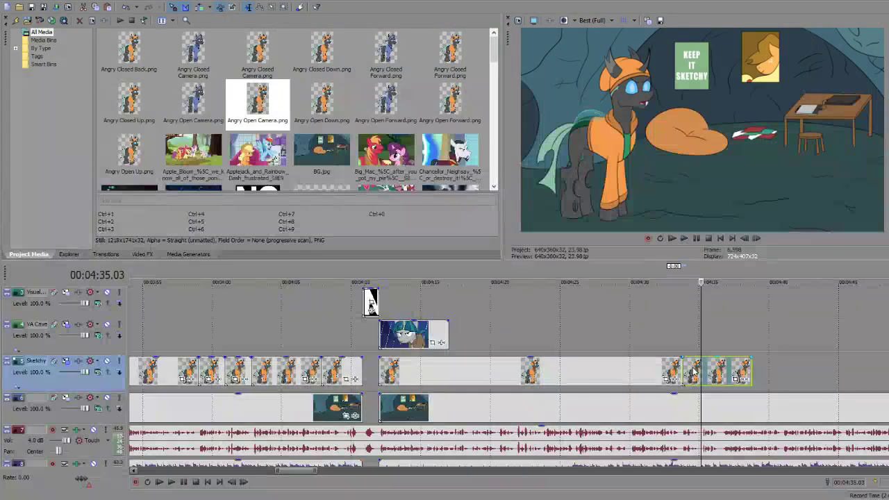
pyautogui.moveTo(750, 372); pyautogui.dragTo(700, 373)
# Step: Add the title card The Mean 6.jpg to the topmost visible video track starting at 00:04:35.03
pyautogui.scroll(-2, 369, 97)
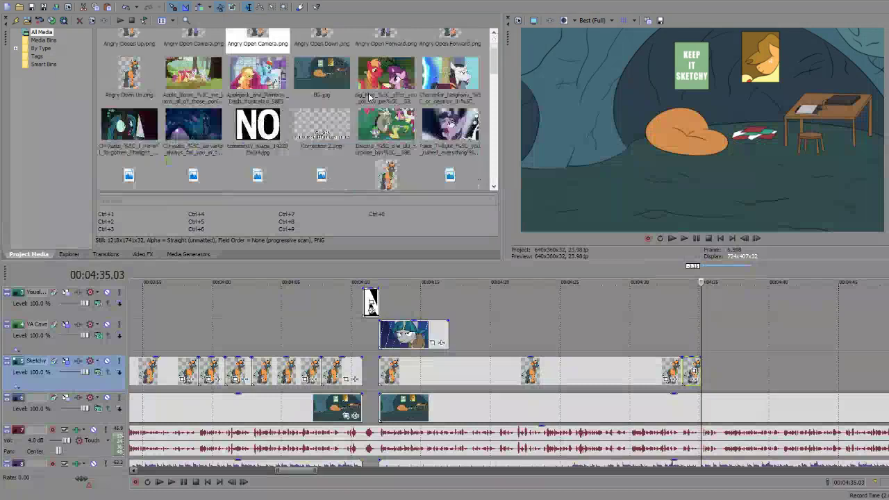
pyautogui.scroll(-5, 369, 97)
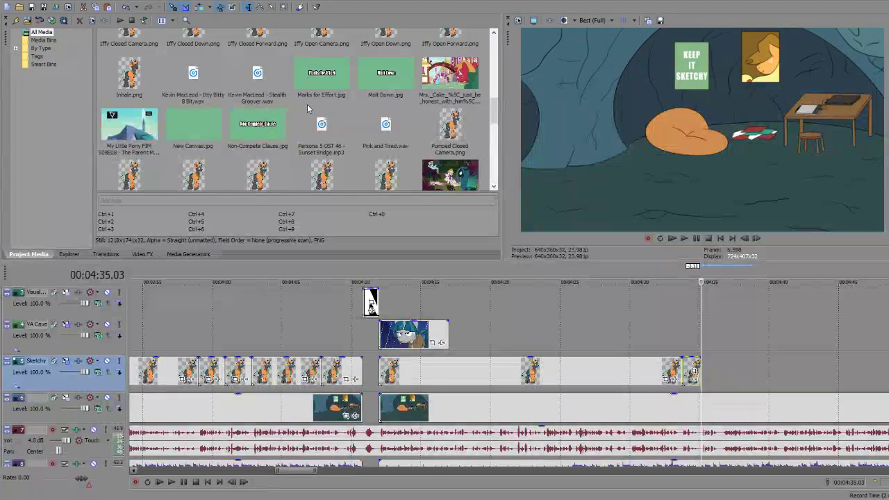
pyautogui.scroll(-5, 224, 128)
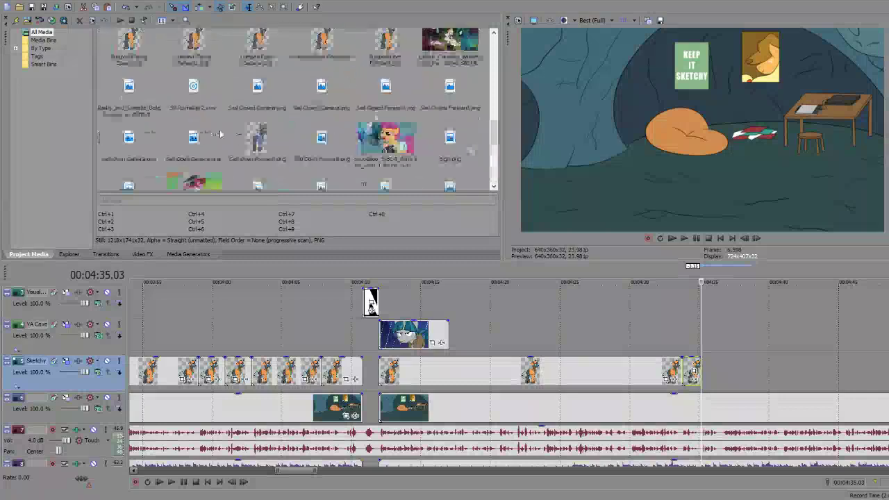
pyautogui.scroll(-1, 220, 132)
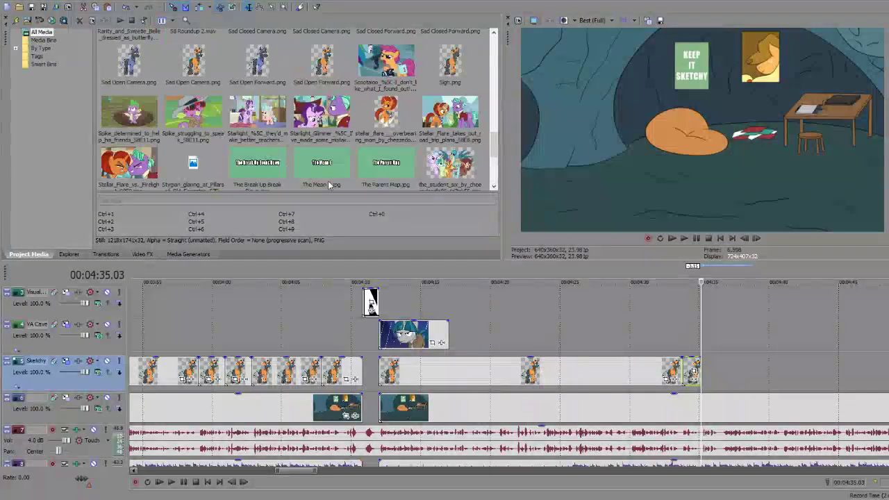
pyautogui.moveTo(329, 184); pyautogui.dragTo(705, 308)
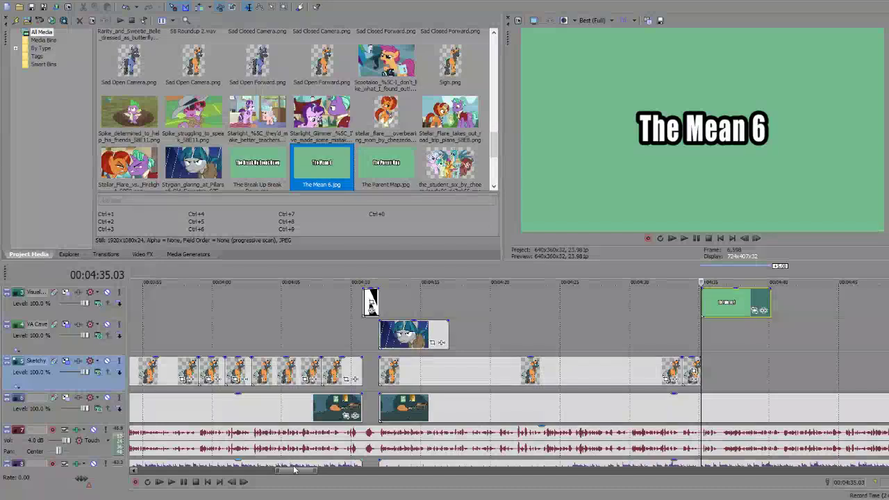
# Step: Play the dialogue from 00:03:17.20 and add the Apple Bloom image to the VA Cave track directly after the preceding green title card
pyautogui.moveTo(294, 470); pyautogui.dragTo(262, 481)
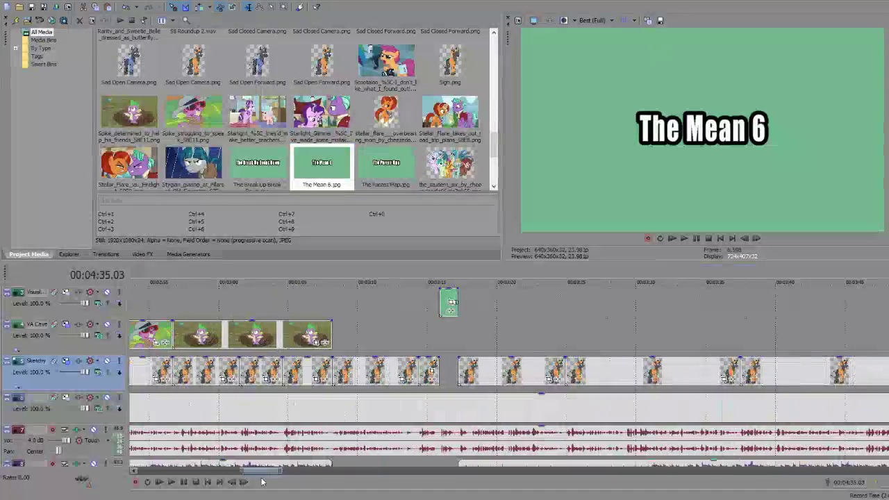
pyautogui.click(186, 337)
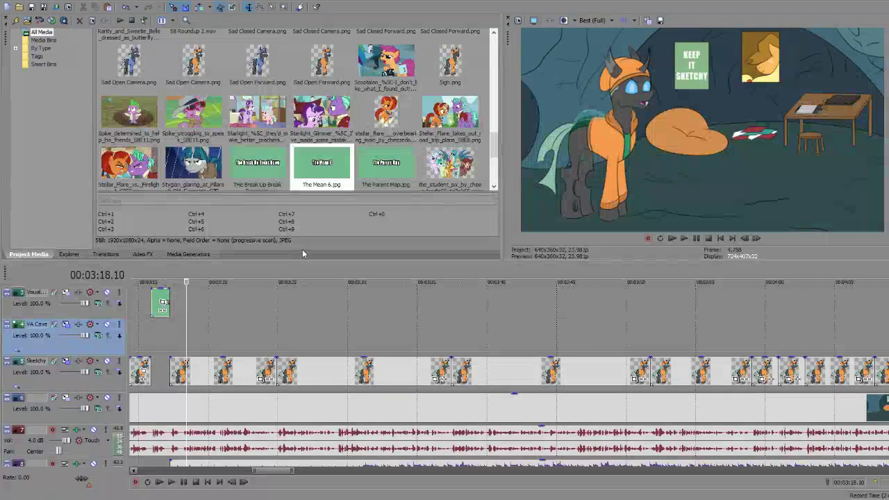
pyautogui.click(178, 313)
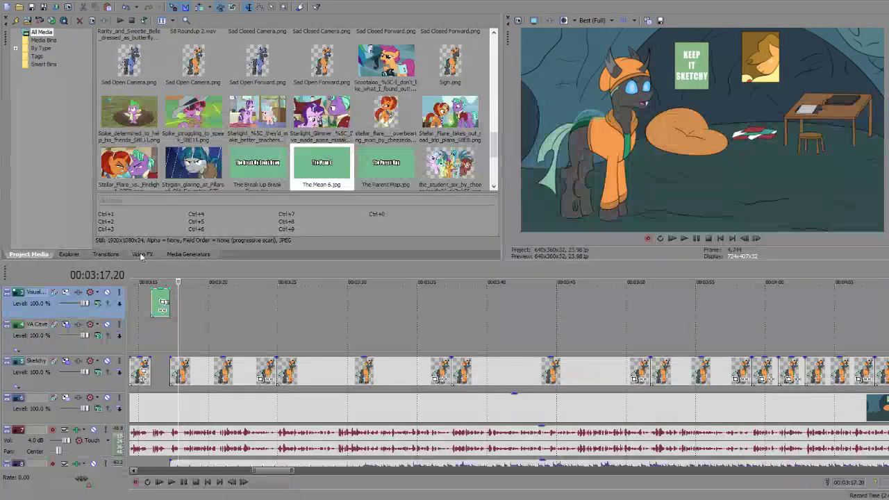
pyautogui.press('space')
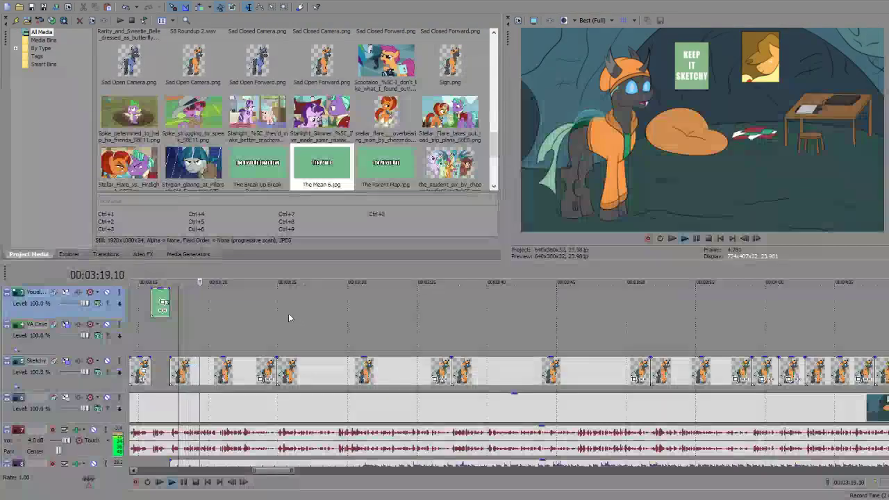
pyautogui.press('space')
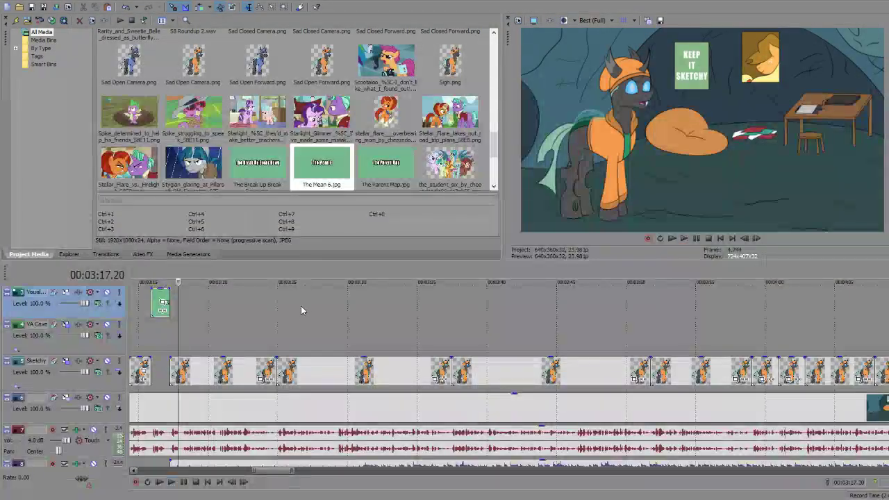
pyautogui.scroll(3, 306, 165)
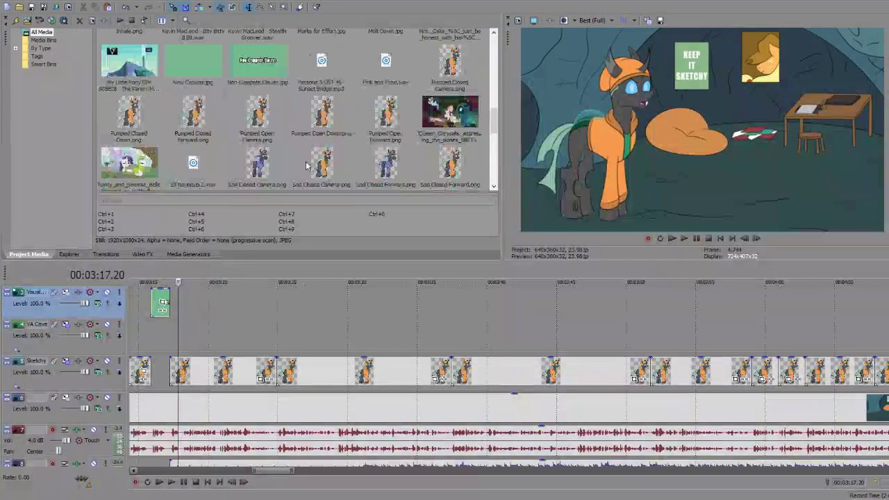
pyautogui.scroll(3, 306, 165)
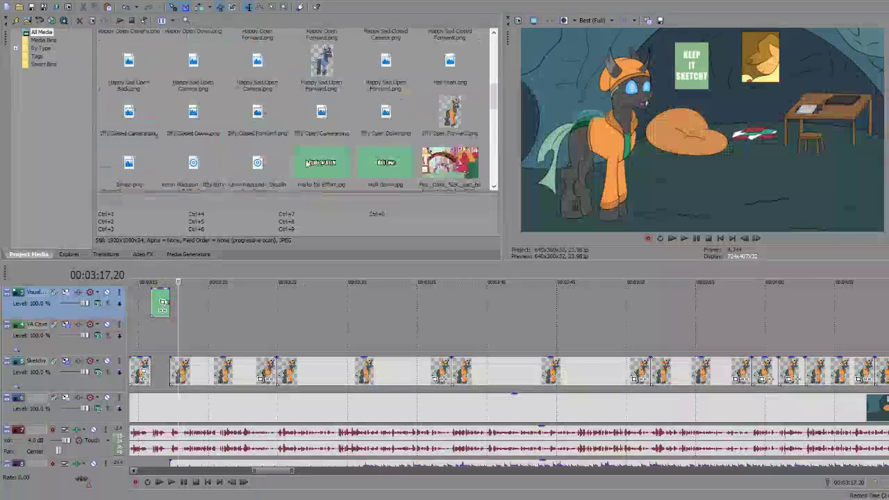
pyautogui.scroll(3, 306, 163)
pyautogui.scroll(-1, 306, 163)
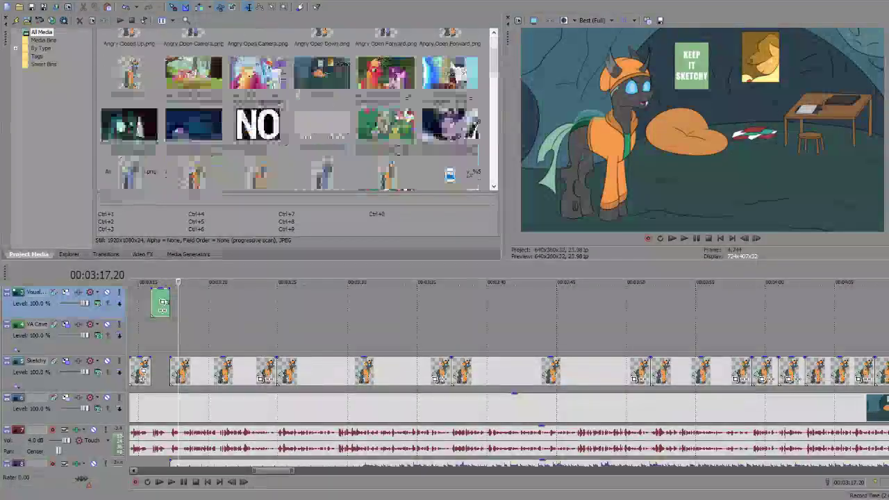
pyautogui.click(194, 76)
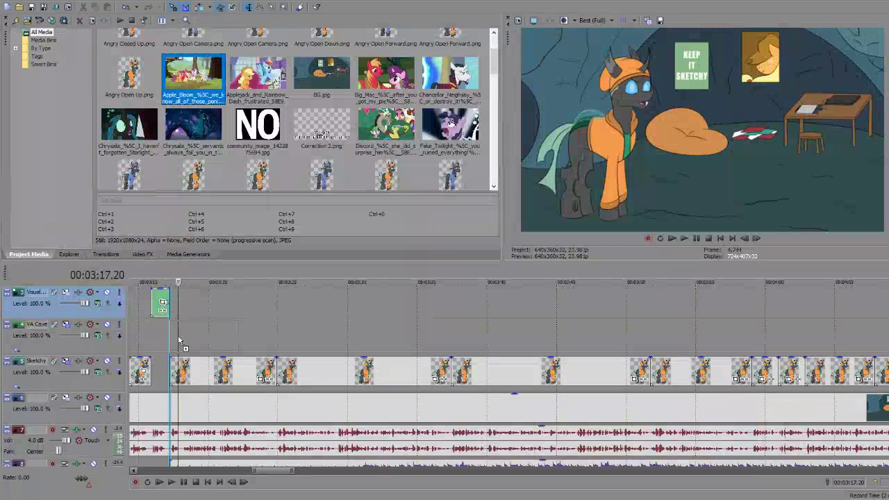
pyautogui.moveTo(179, 343); pyautogui.dragTo(229, 342)
# Step: Play the dialogue over the Apple Bloom image and extend the clip's end to 00:03:29.06
pyautogui.press('space')
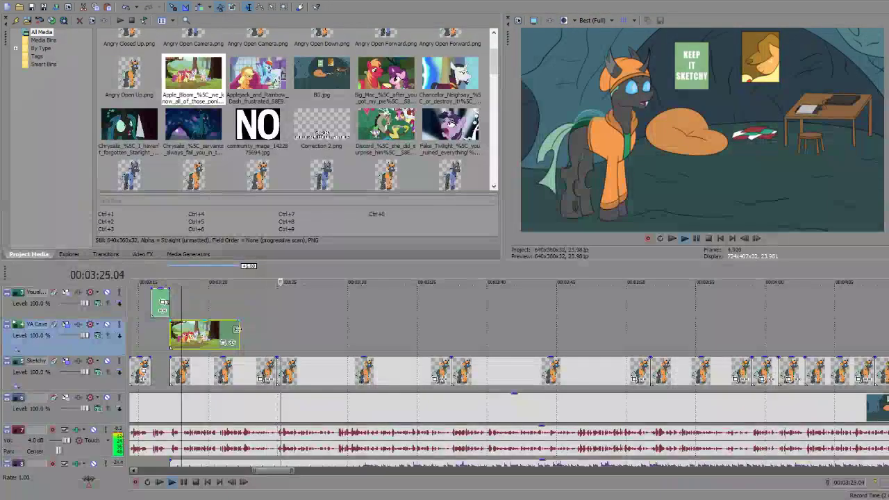
pyautogui.moveTo(237, 329); pyautogui.dragTo(316, 342)
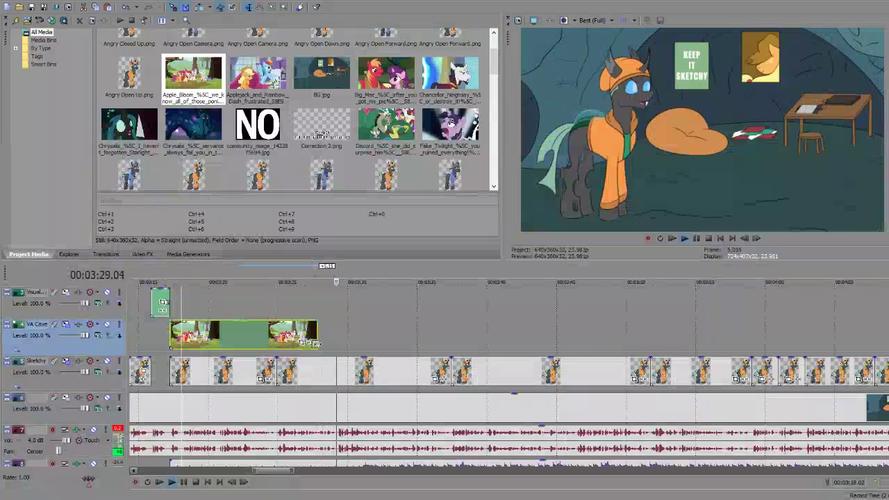
pyautogui.press('space')
pyautogui.click(316, 343)
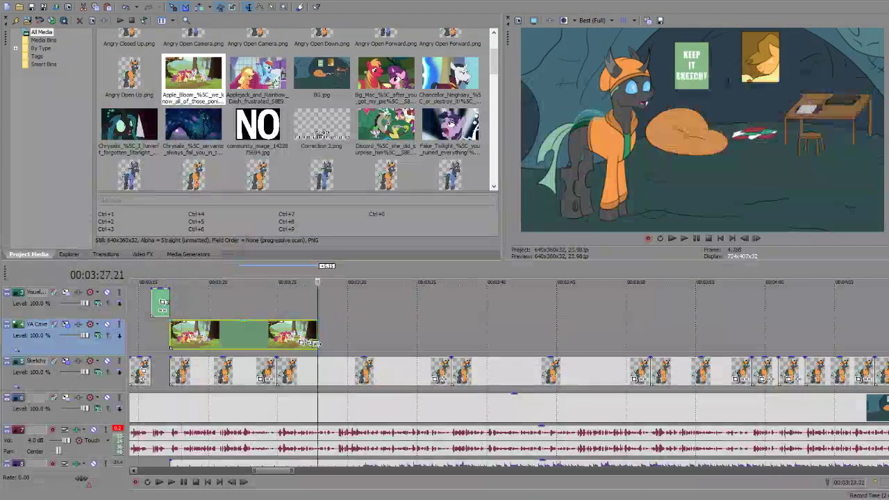
pyautogui.press('space')
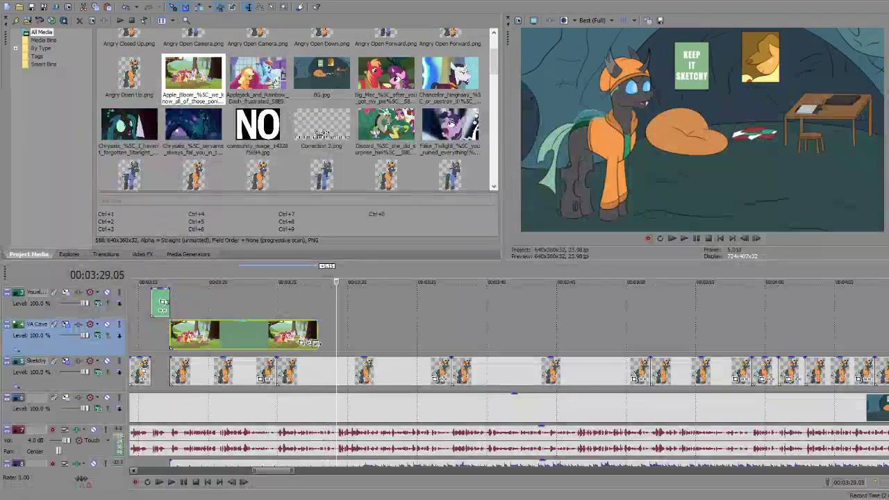
pyautogui.moveTo(316, 343); pyautogui.dragTo(335, 344)
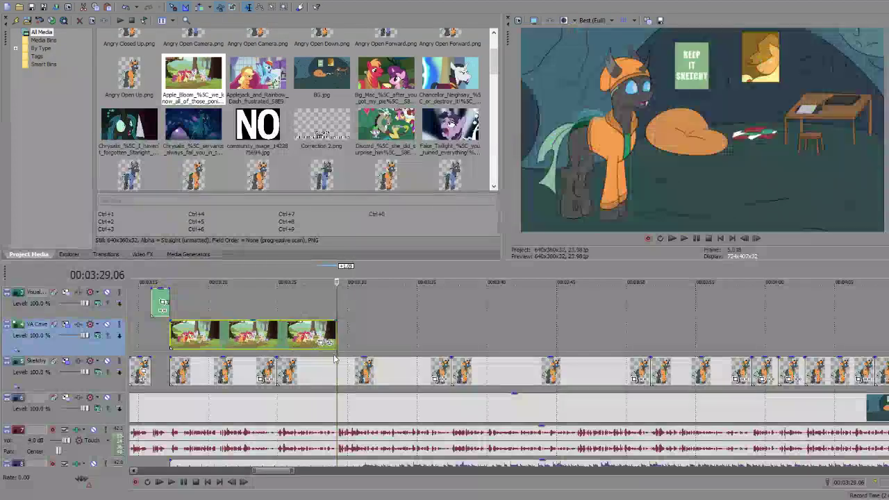
# Step: Add the student six image to the VA Cave track at 00:03:29.06 and play the dialogue over it from 00:03:29.16
pyautogui.scroll(2, 345, 123)
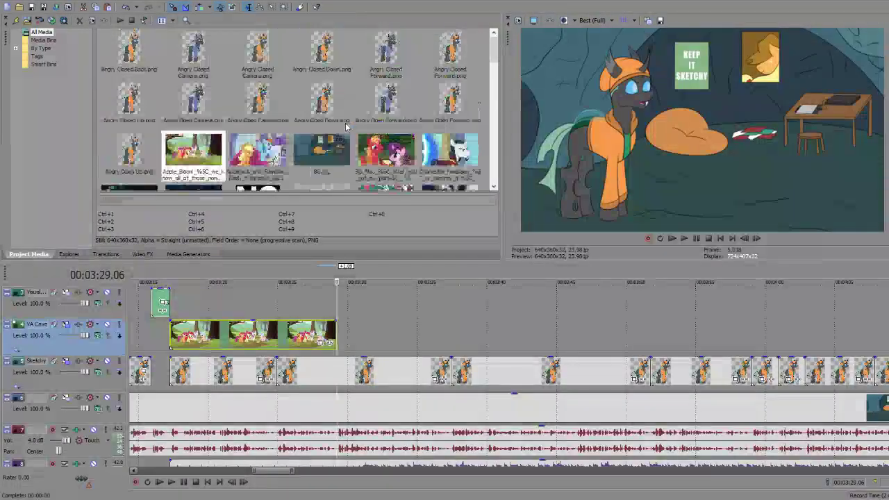
pyautogui.scroll(-6, 346, 123)
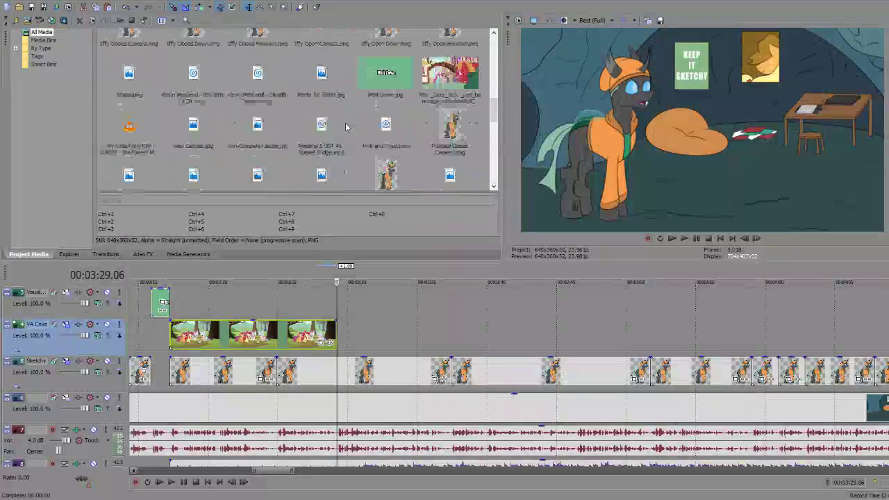
pyautogui.scroll(-5, 345, 123)
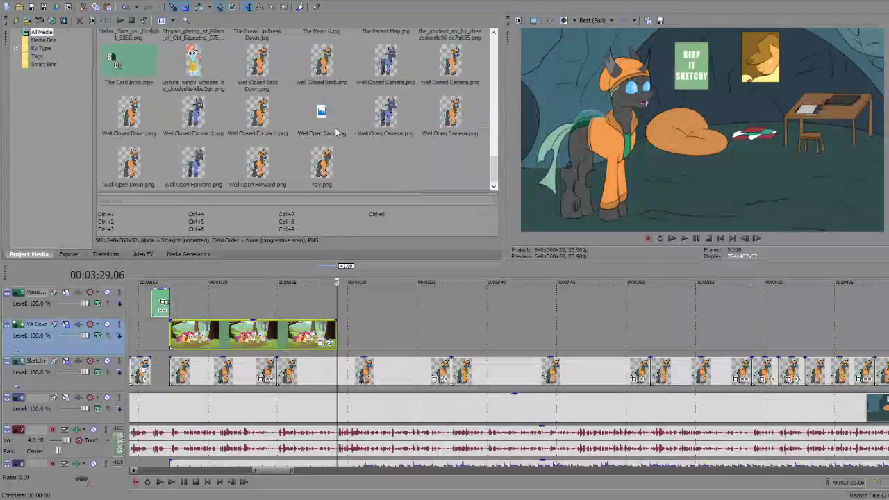
pyautogui.scroll(3, 216, 163)
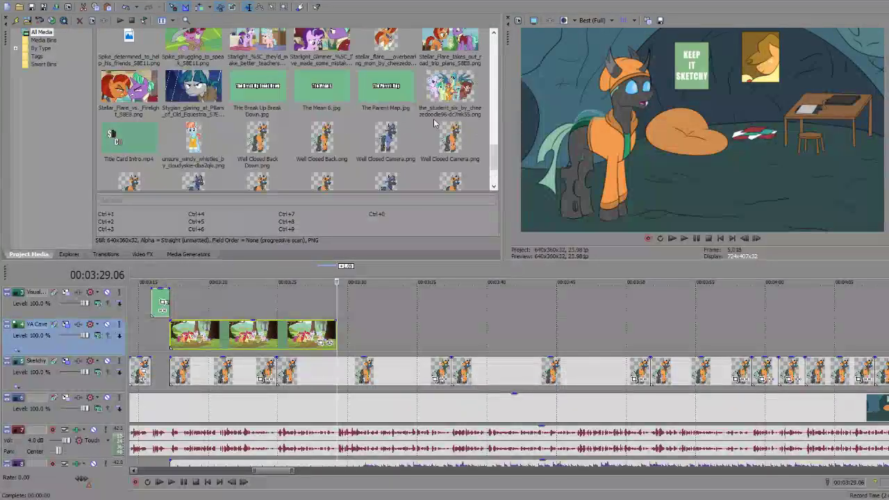
pyautogui.moveTo(450, 89); pyautogui.dragTo(344, 332)
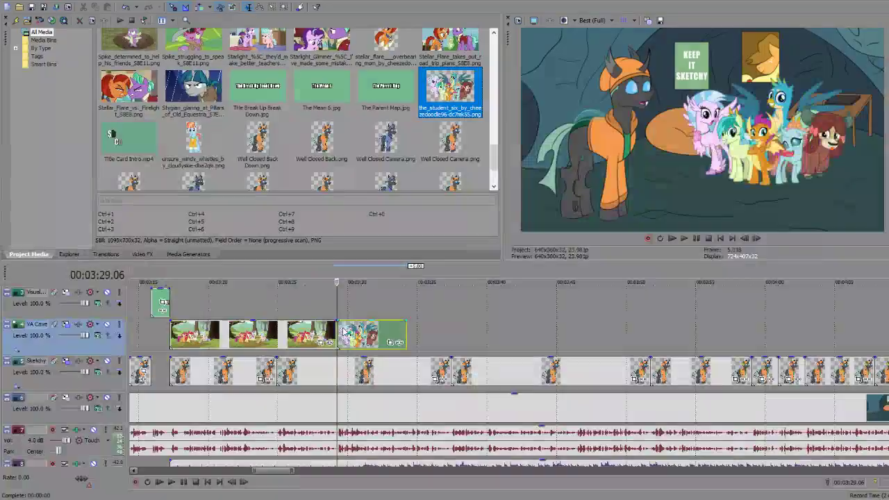
pyautogui.click(343, 332)
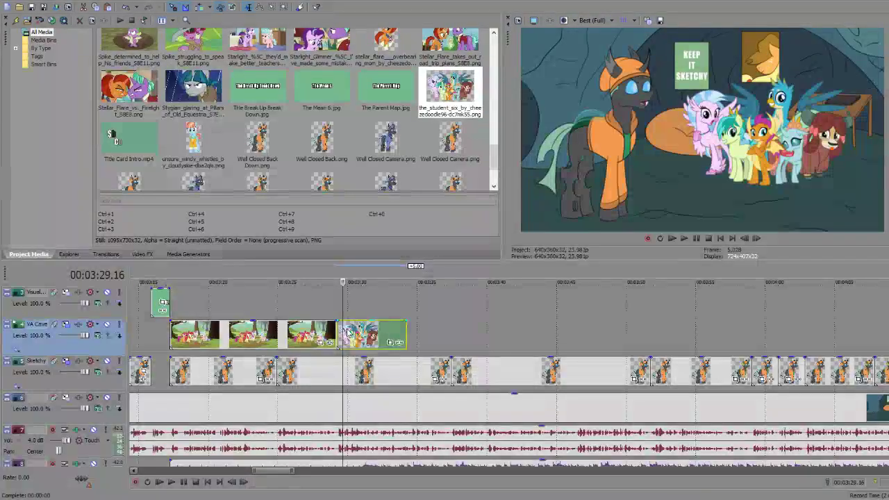
pyautogui.press('space')
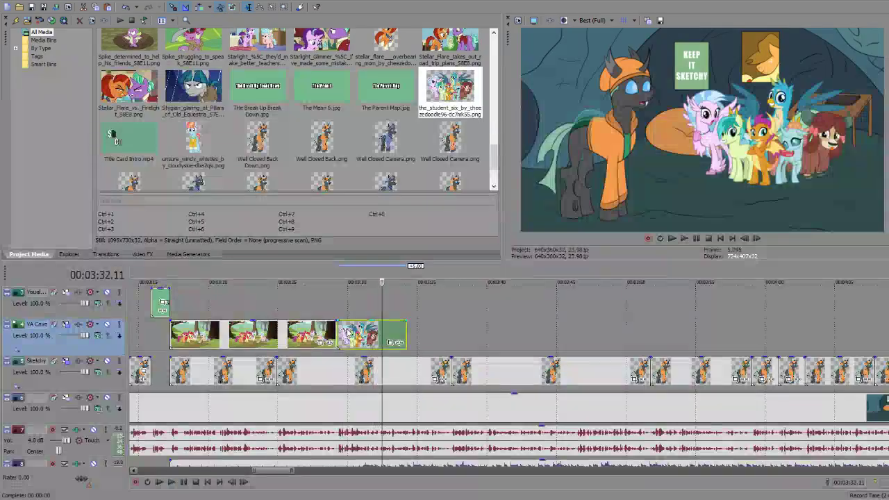
# Step: Find the dialogue cue and move the student six clip on the VA Cave track to start at 00:03:32.07
pyautogui.press('space')
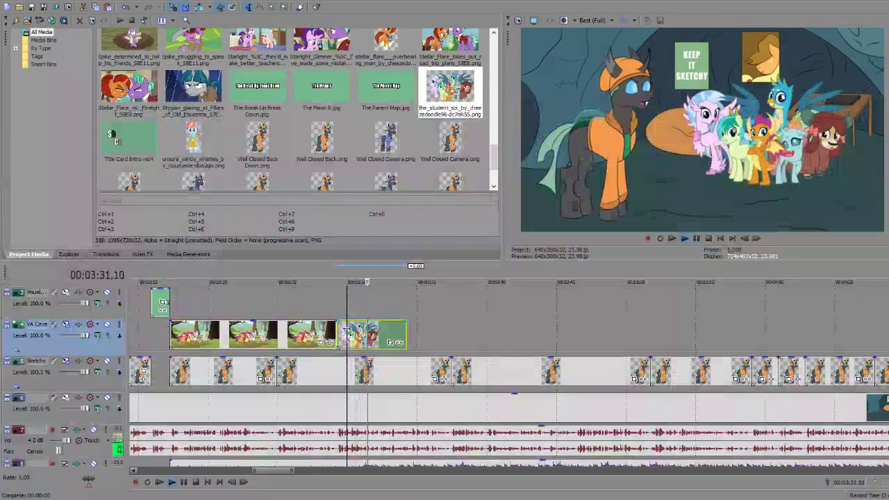
pyautogui.press('Return')
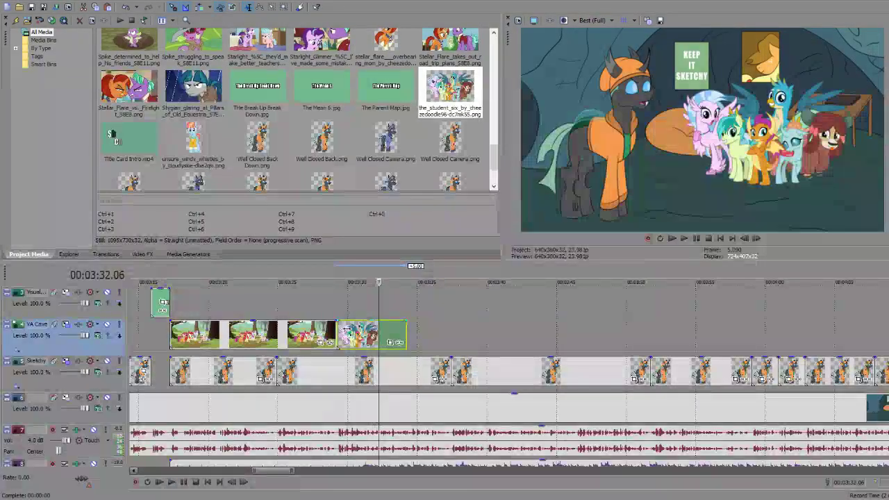
pyautogui.hotkey('alt', 'Right')
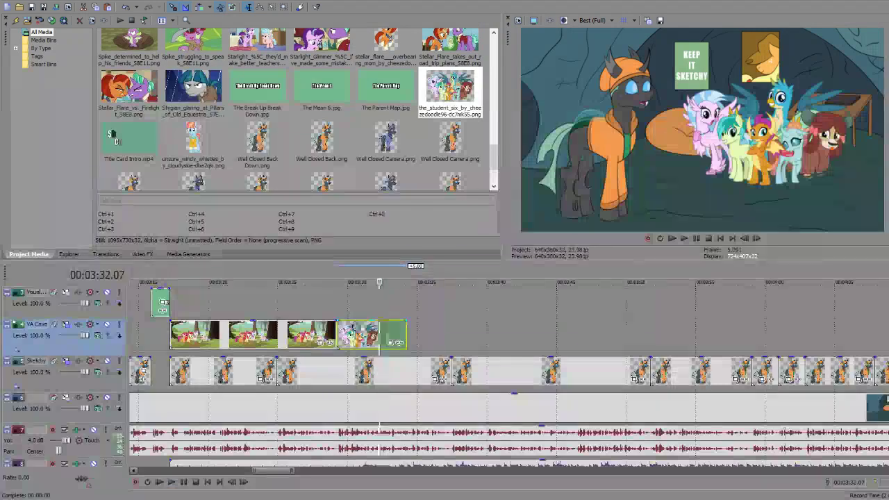
pyautogui.moveTo(365, 332); pyautogui.dragTo(408, 332)
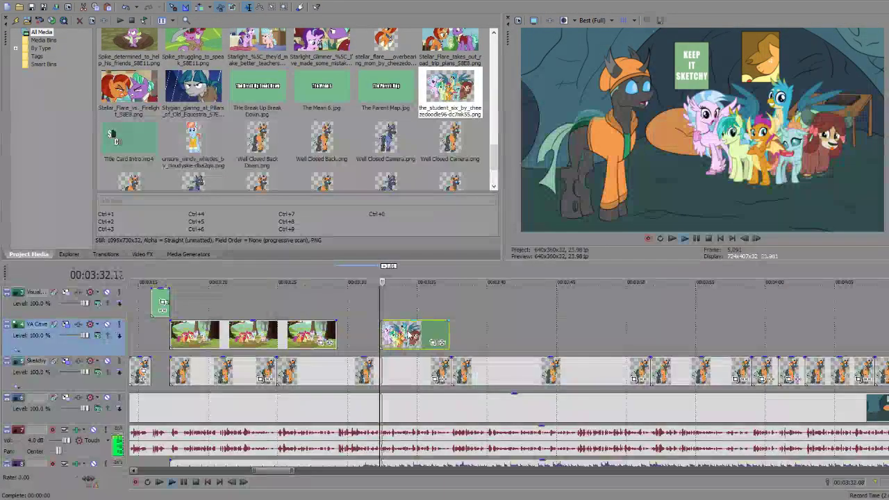
# Step: Extend the end of the student six clip slightly to line up with the nearby cut on the Sketchy track
pyautogui.press('space')
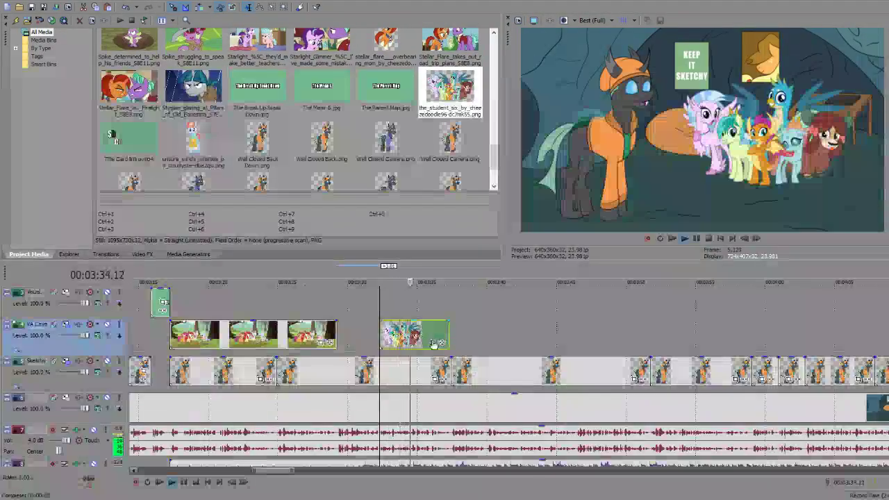
pyautogui.press('space')
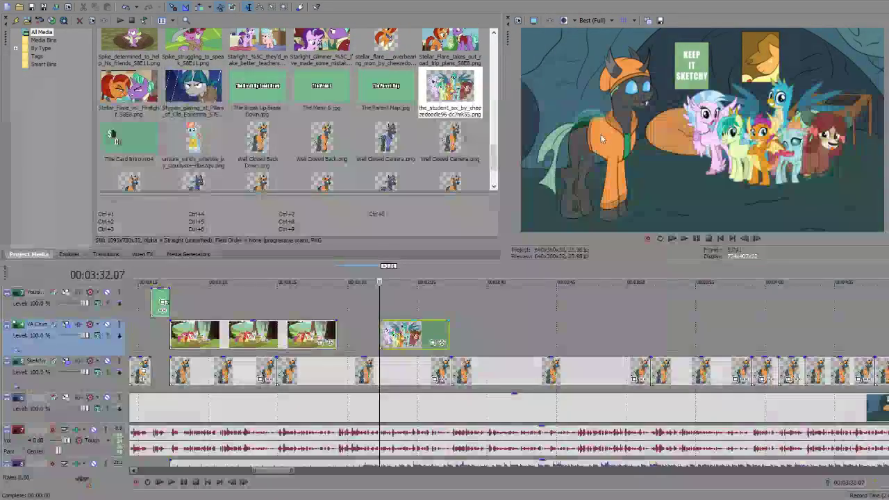
pyautogui.press('space')
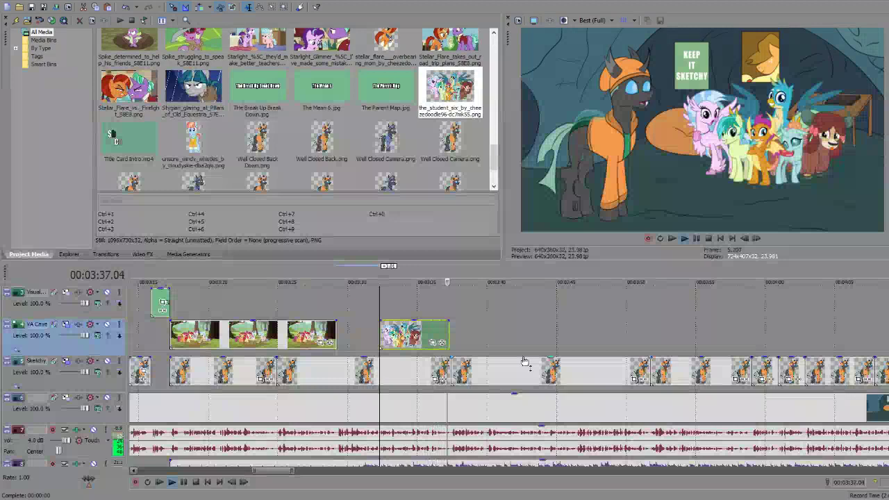
pyautogui.moveTo(449, 334); pyautogui.dragTo(456, 334)
pyautogui.press('space')
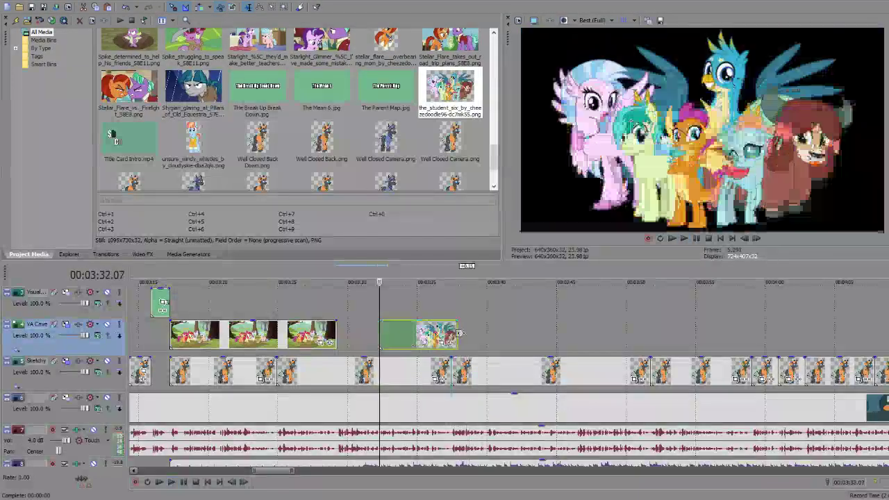
pyautogui.hotkey('ctrl', 'z')
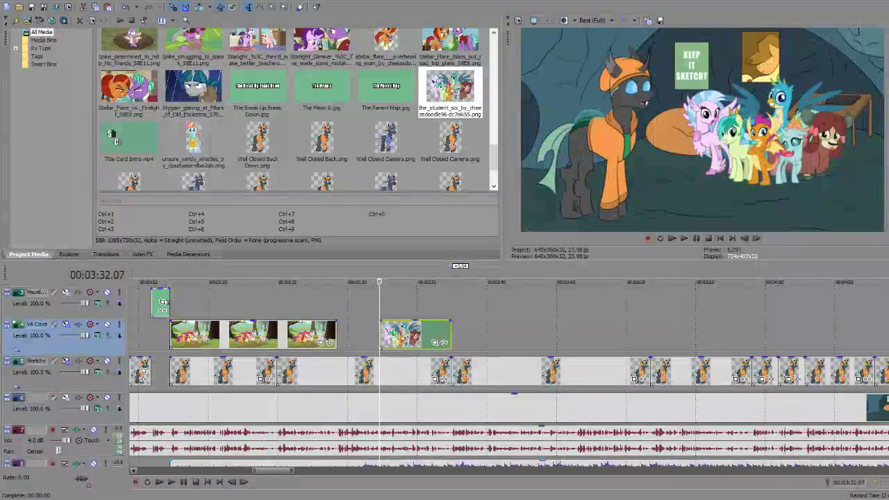
# Step: Copy the Apple Bloom forest clip and paste it directly after the student six clip, and play the section back
pyautogui.click(217, 336)
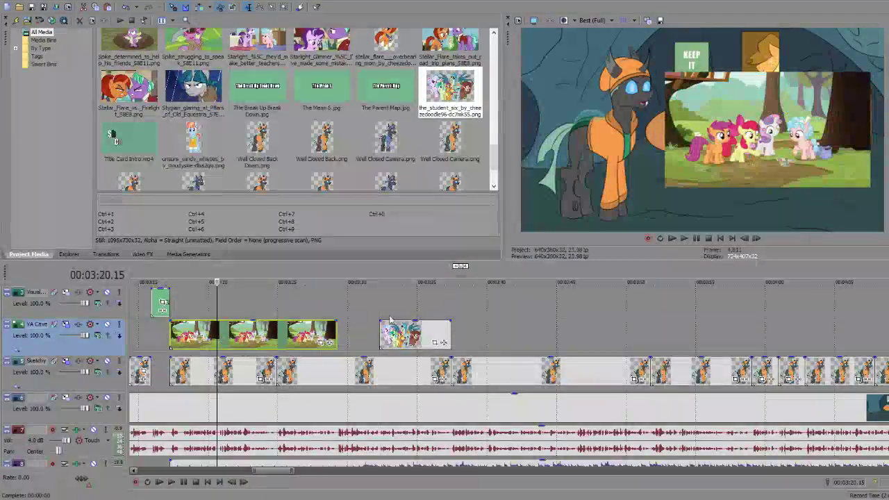
pyautogui.click(451, 339)
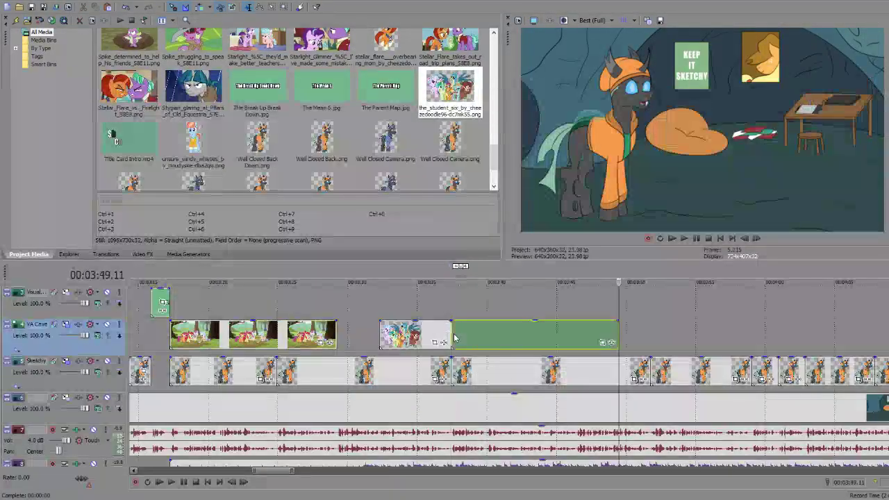
pyautogui.press('space')
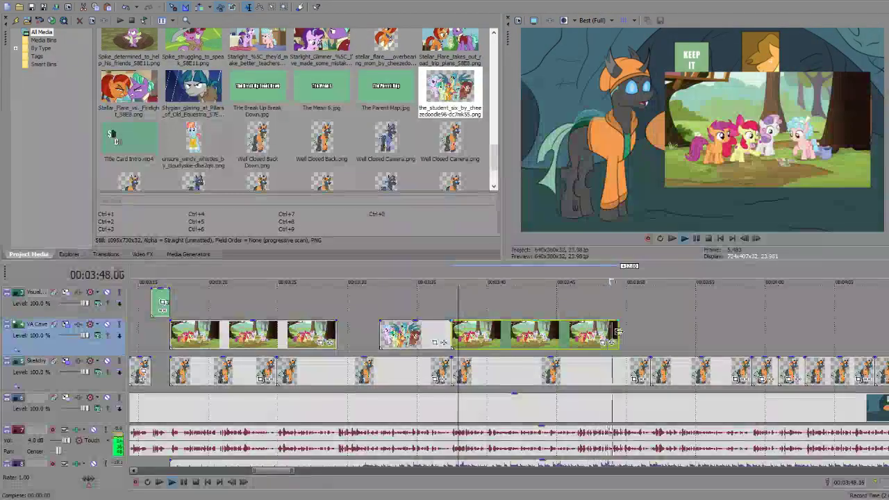
# Step: Locate the dialogue change at 00:03:46.10 and trim the end of the pasted Apple Bloom forest clip to it
pyautogui.click(603, 335)
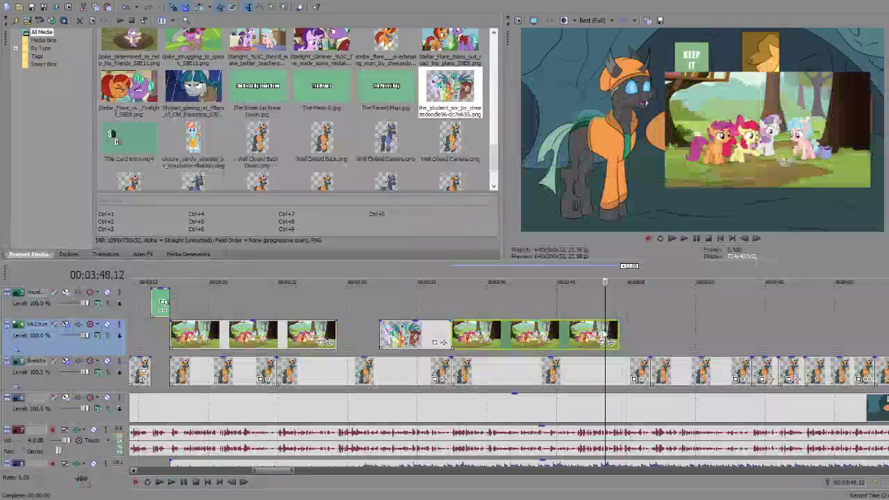
pyautogui.click(553, 337)
pyautogui.press('space')
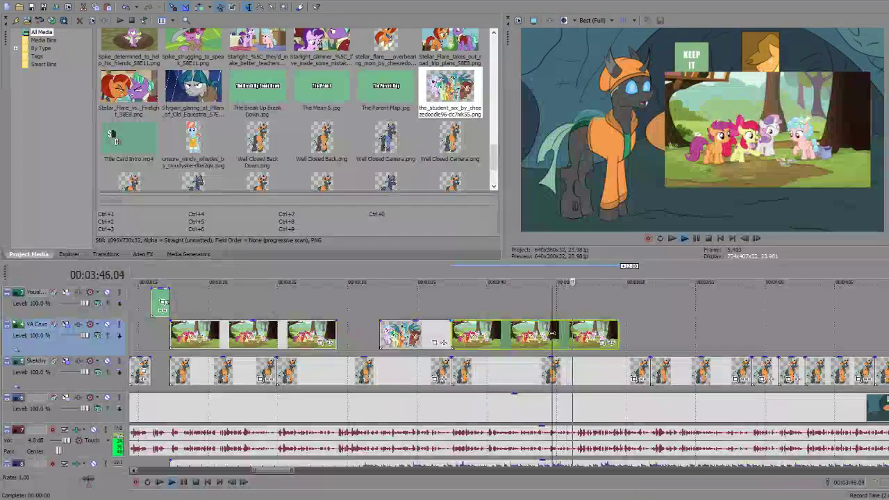
pyautogui.press('Return')
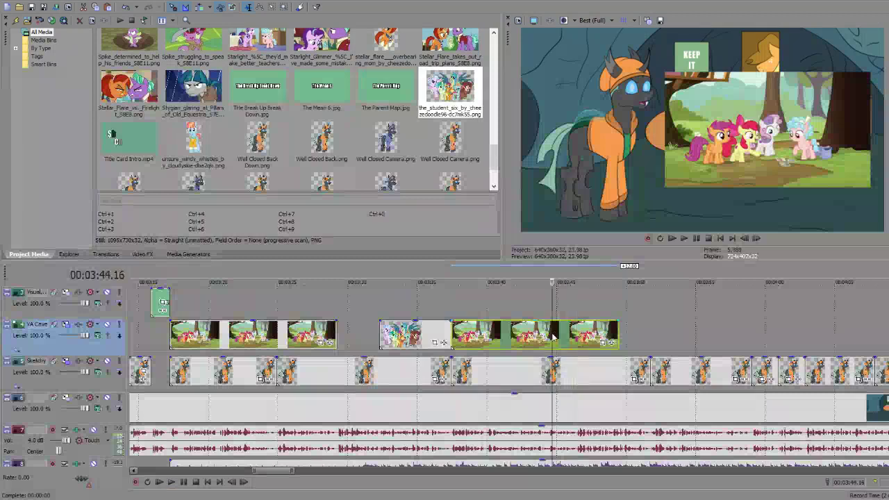
pyautogui.press('space')
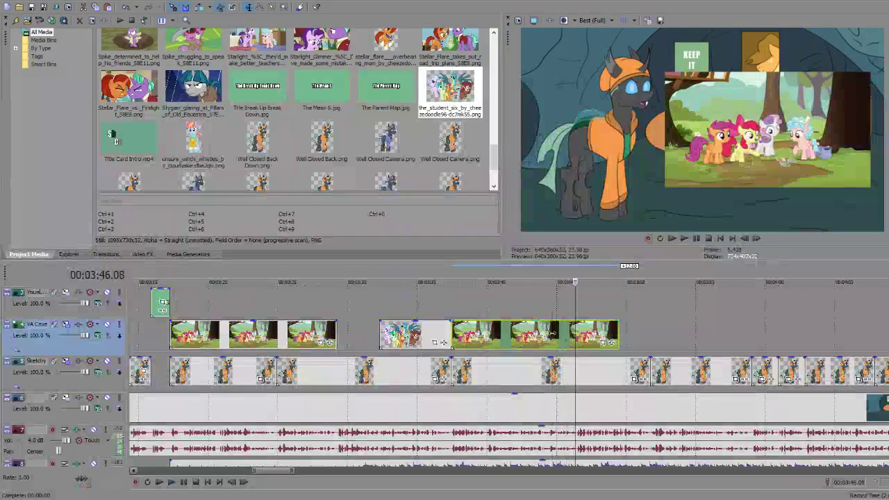
pyautogui.press('Return')
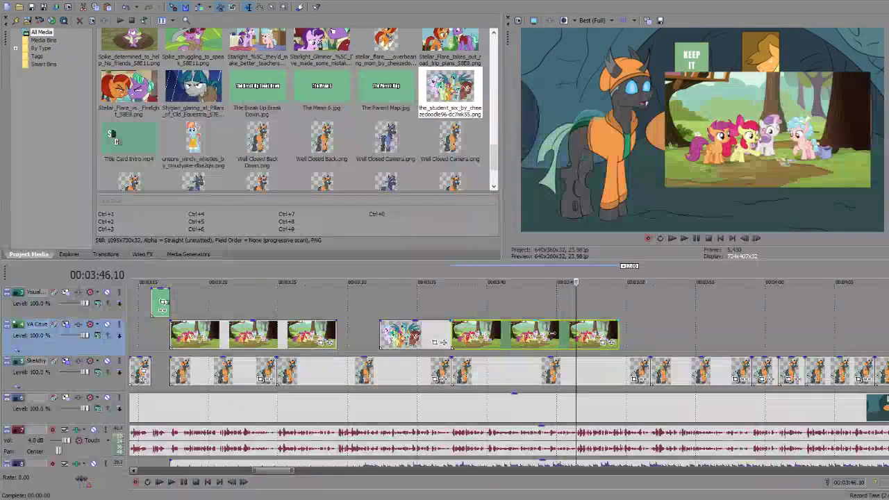
pyautogui.moveTo(618, 340); pyautogui.dragTo(575, 341)
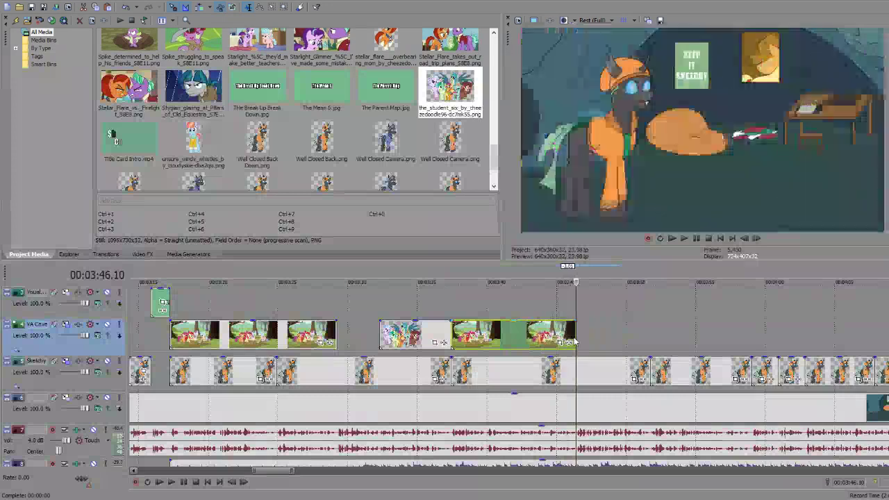
# Step: Paste a copy of the student six clip after the trimmed forest clip and extend its end to 00:03:51.18
pyautogui.scroll(2, 240, 147)
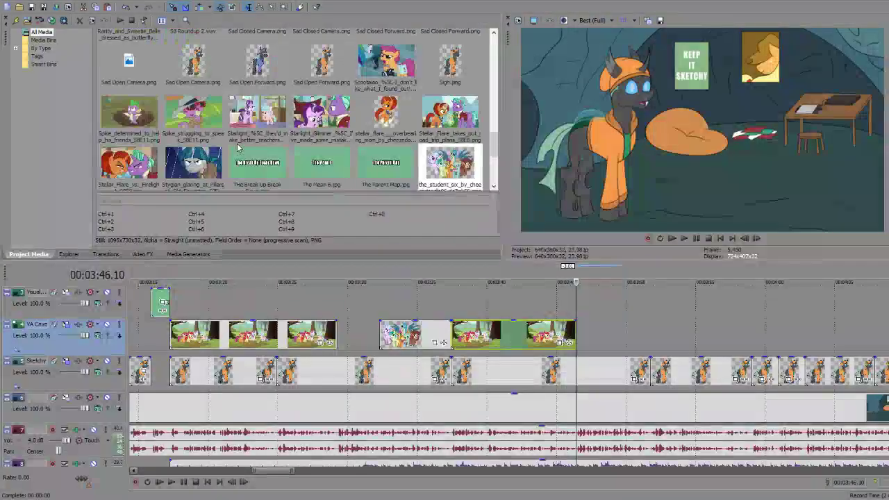
pyautogui.click(405, 340)
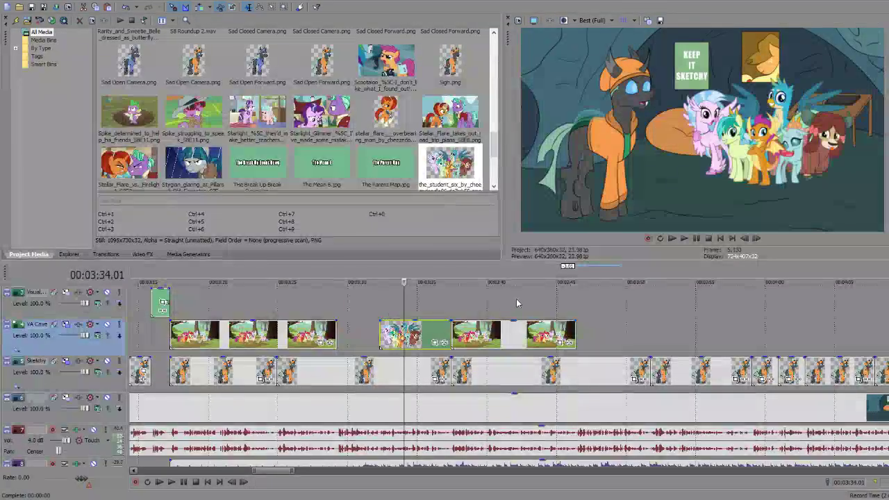
pyautogui.click(573, 328)
pyautogui.hotkey('ctrl', 'v')
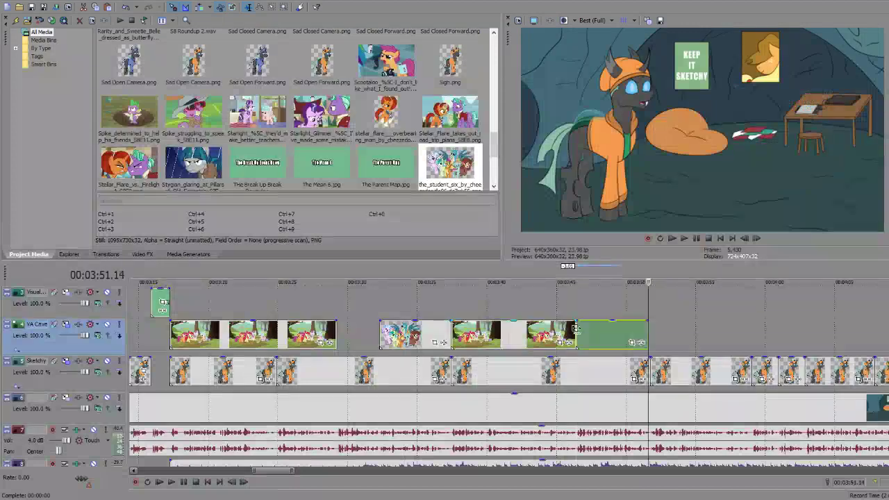
pyautogui.click(600, 333)
pyautogui.press('space')
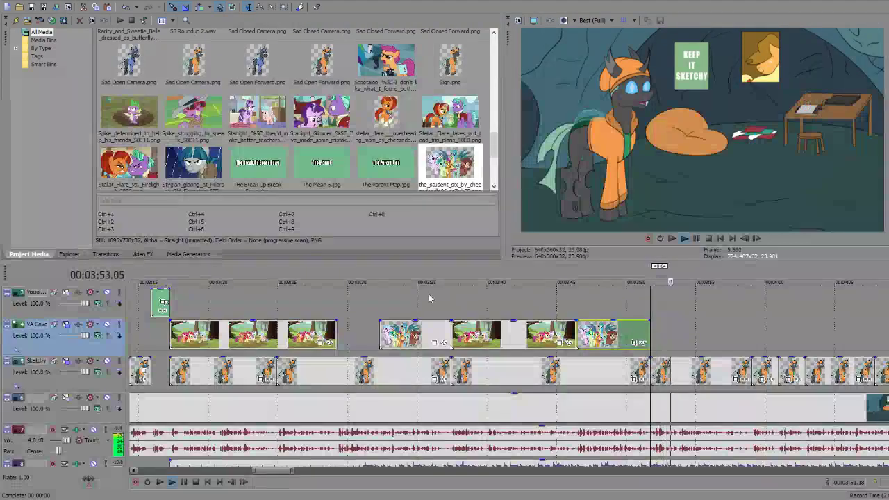
# Step: Find Correction 2.png in the project media and remove it
pyautogui.scroll(5, 256, 116)
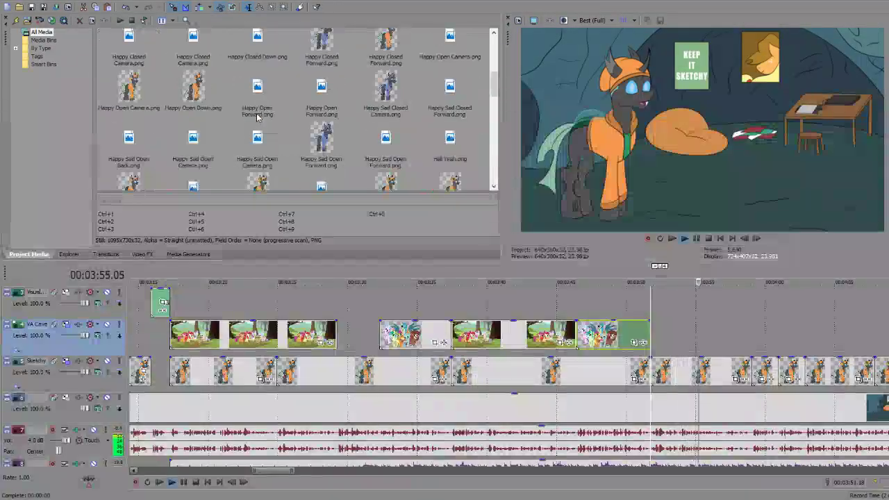
pyautogui.scroll(-10, 257, 116)
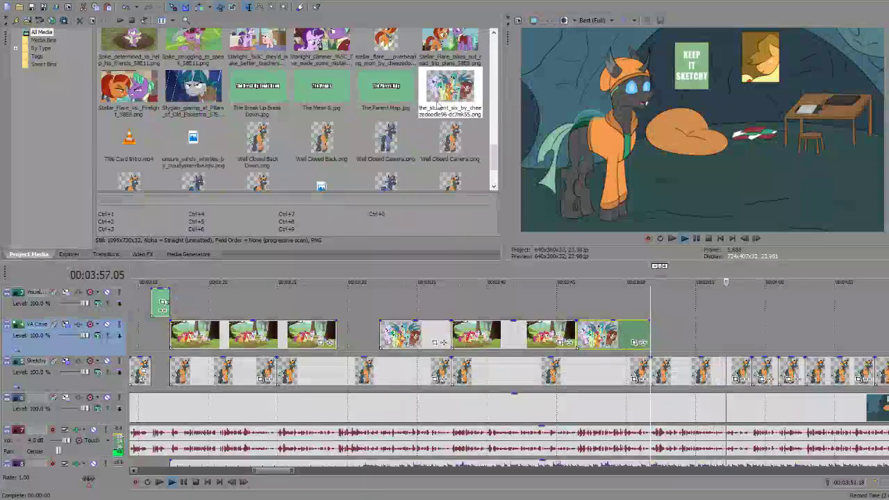
pyautogui.press('space')
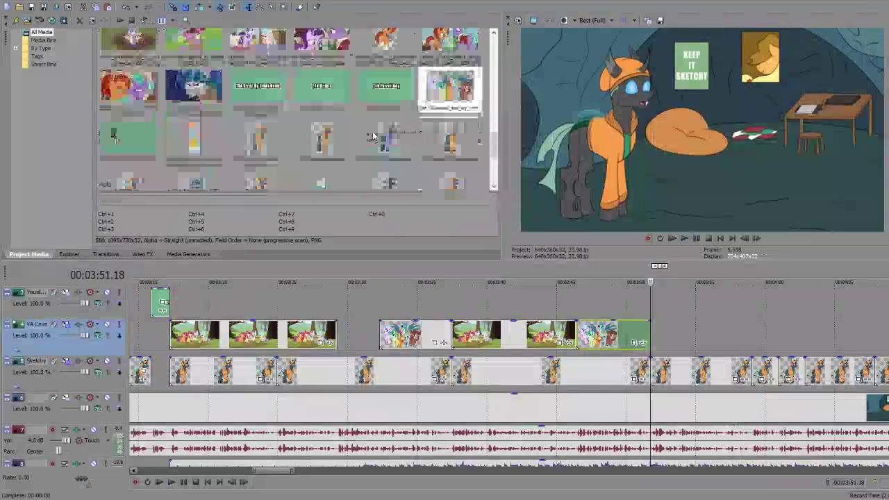
pyautogui.scroll(5, 372, 135)
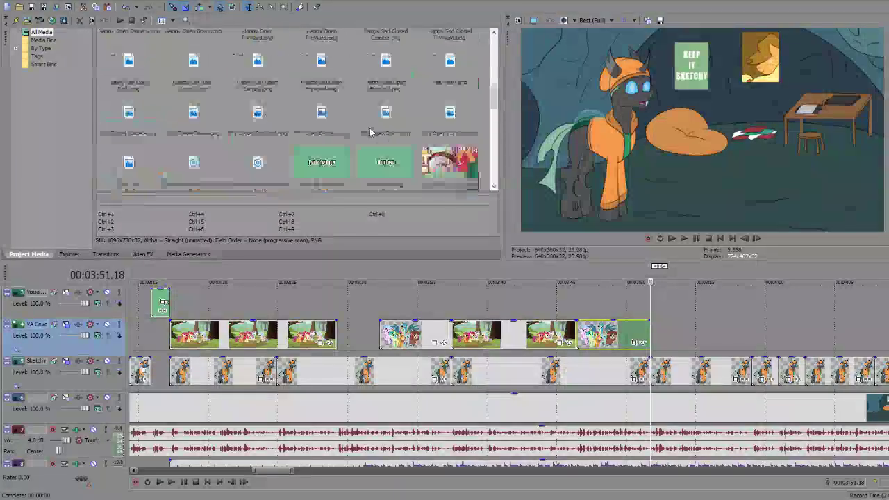
pyautogui.scroll(5, 368, 133)
pyautogui.scroll(-2, 363, 134)
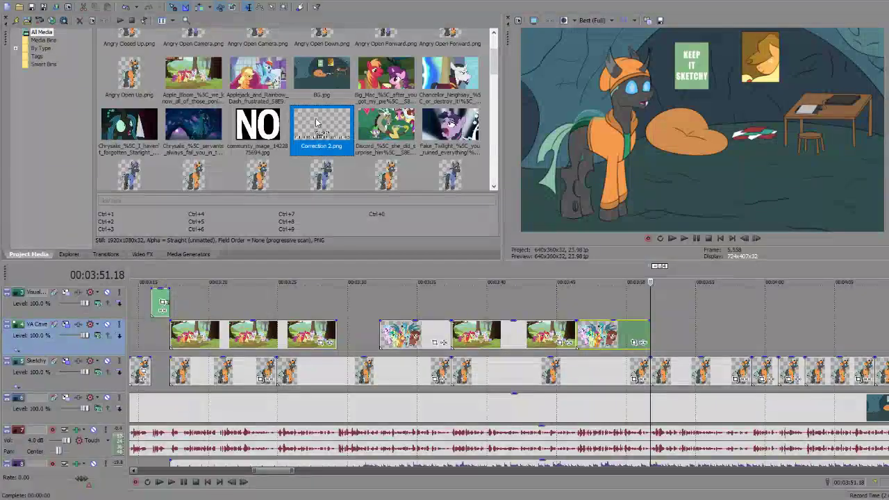
pyautogui.press('Delete')
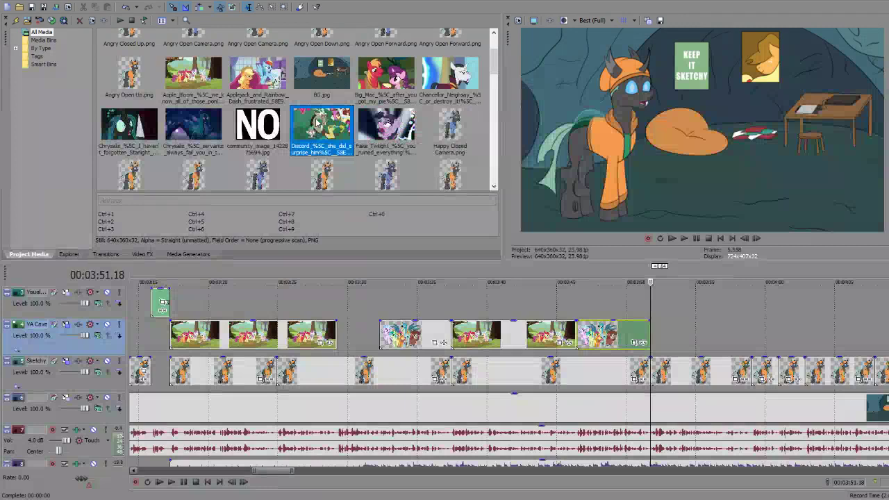
# Step: Place the Rarity and Sweetie Belle butterfly image on VA Cave at 00:03:51.18 and extend it to the Sketchy cut near 00:04:01
pyautogui.scroll(-5, 319, 118)
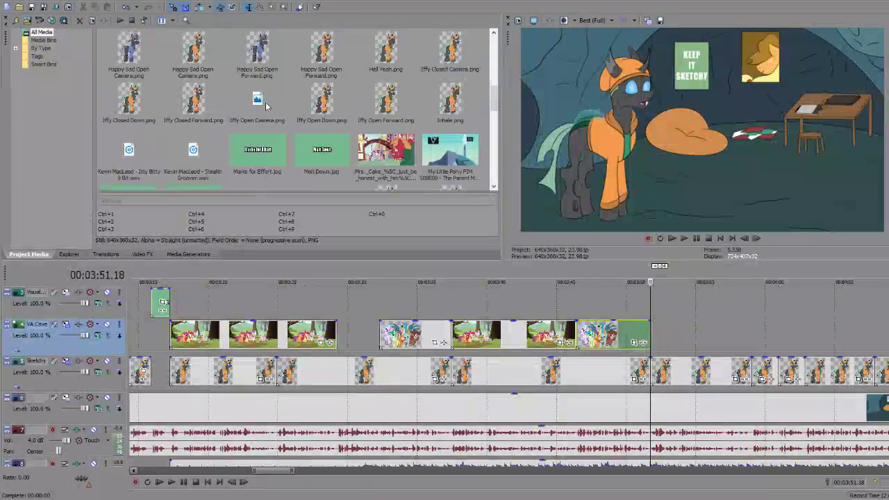
pyautogui.scroll(-4, 320, 125)
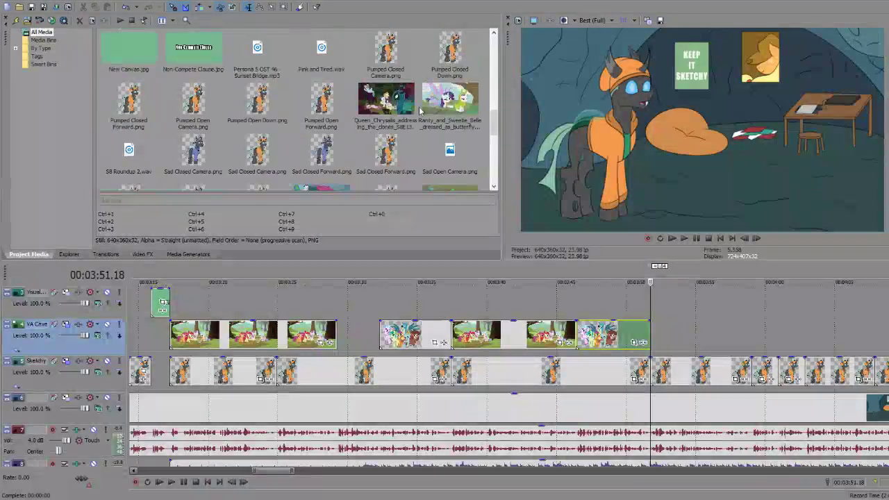
pyautogui.moveTo(420, 110); pyautogui.dragTo(683, 335)
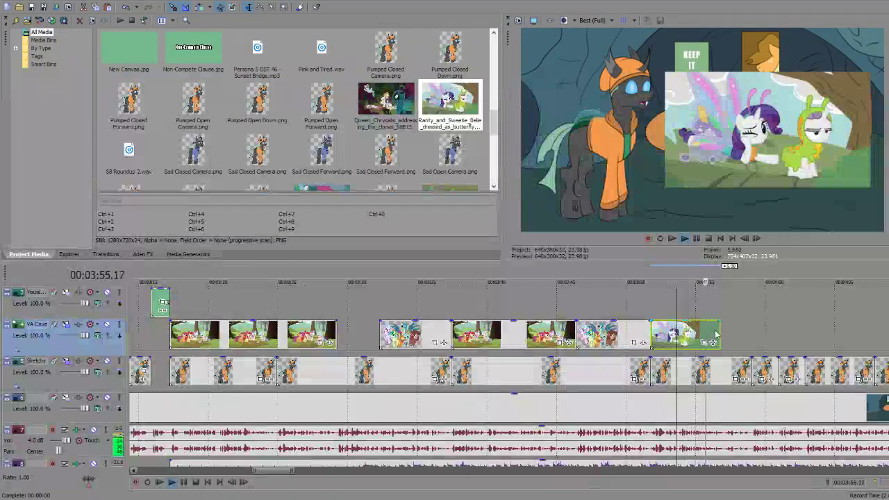
pyautogui.moveTo(715, 334); pyautogui.dragTo(741, 334)
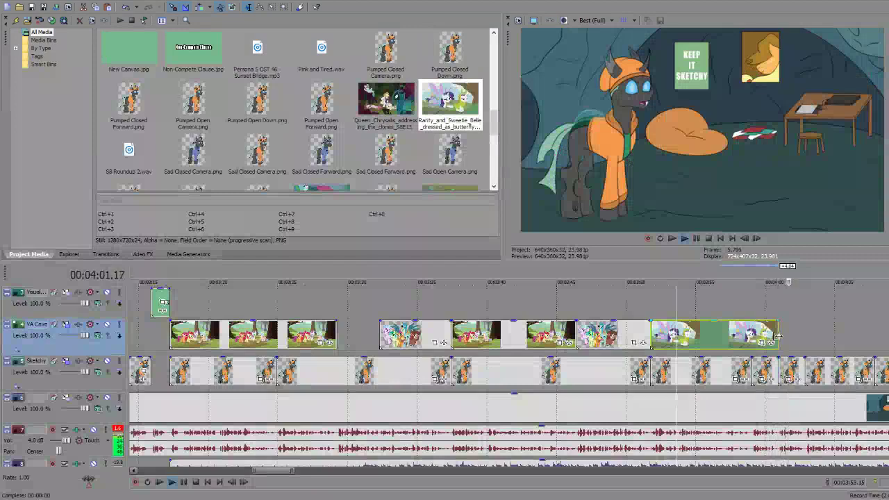
pyautogui.press('space')
# Step: Add the Starlight "they'd make better teachers" image to the VA Cave track at the Sketchy cut near 00:04:03
pyautogui.scroll(-3, 323, 91)
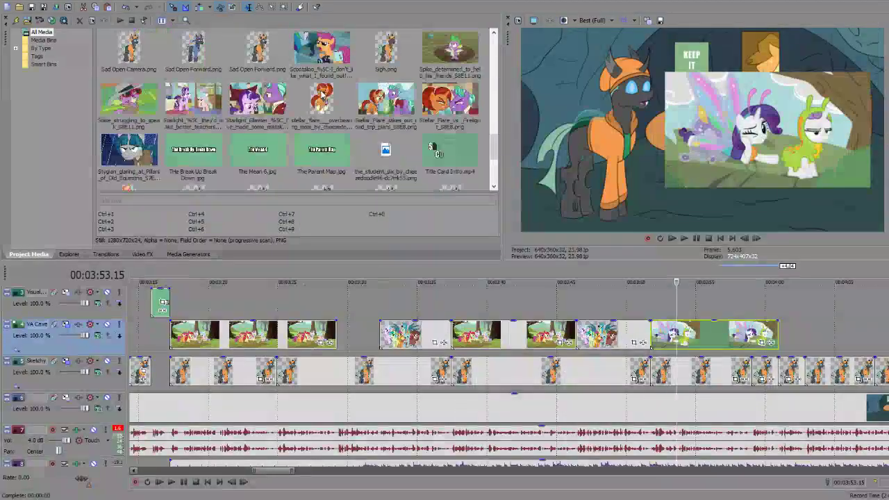
pyautogui.moveTo(198, 104); pyautogui.dragTo(239, 122)
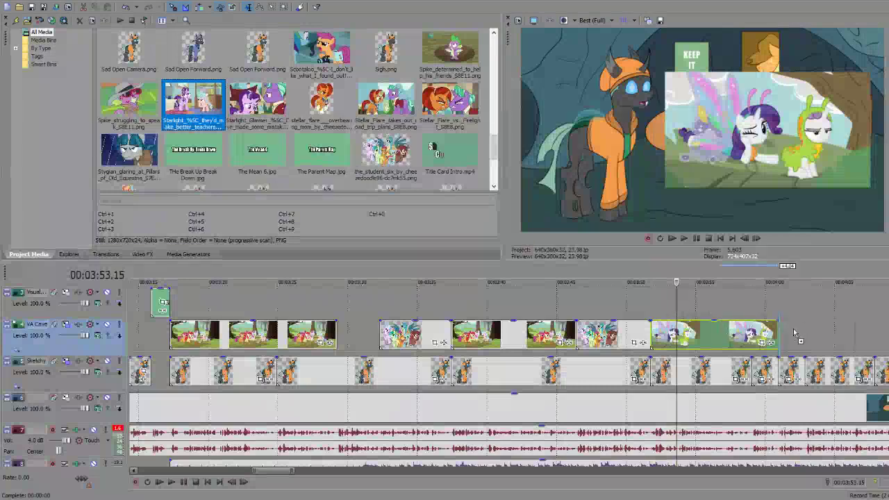
pyautogui.moveTo(795, 334); pyautogui.dragTo(807, 337)
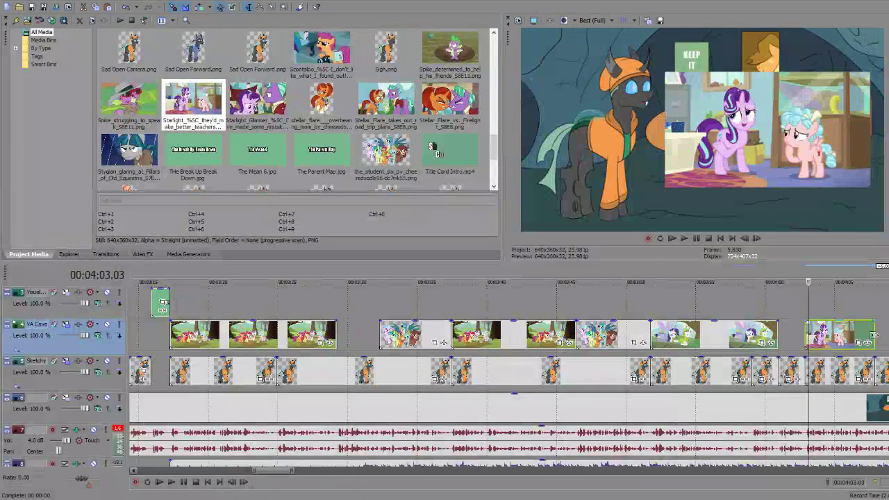
# Step: Extend the Starlight "they'd make better teachers" image on VA Cave to the end of the Sketchy section near 00:04:10
pyautogui.moveTo(874, 336); pyautogui.dragTo(887, 336)
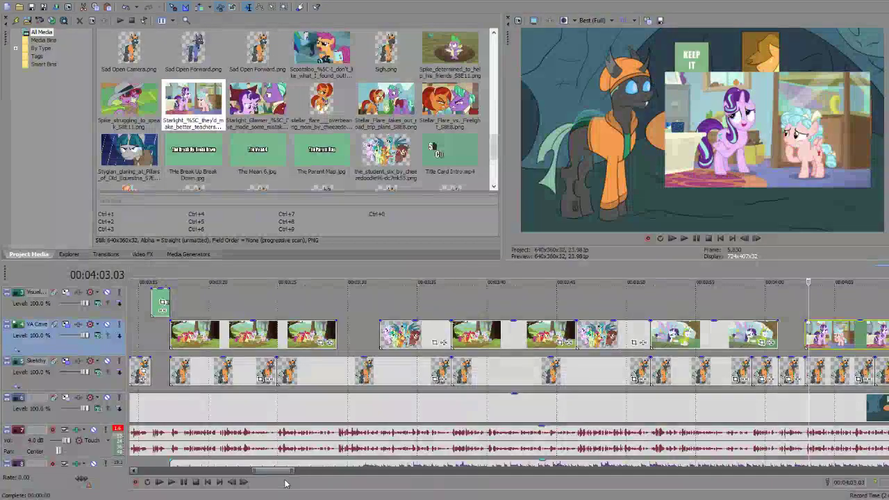
pyautogui.hscroll(5, 297, 297)
# Step: Extend the Stygian glaring image on the VA Cave track to the narration cue at 00:04:21.20
pyautogui.click(344, 335)
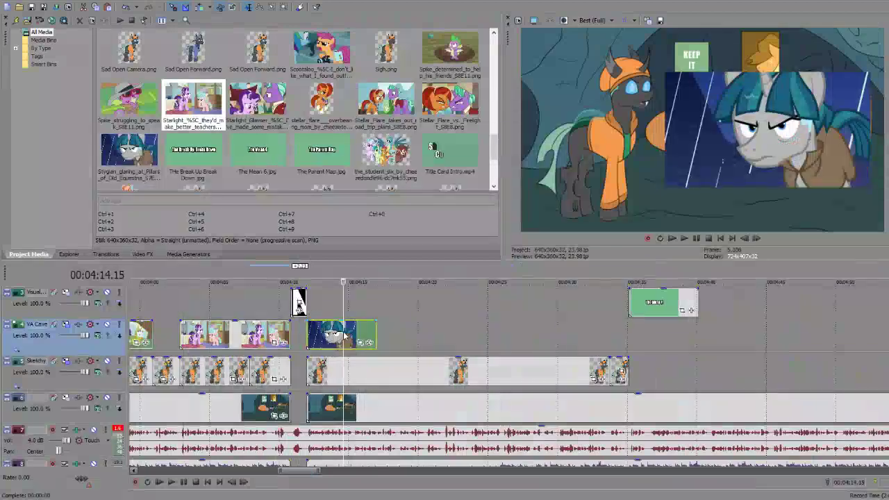
pyautogui.press('space')
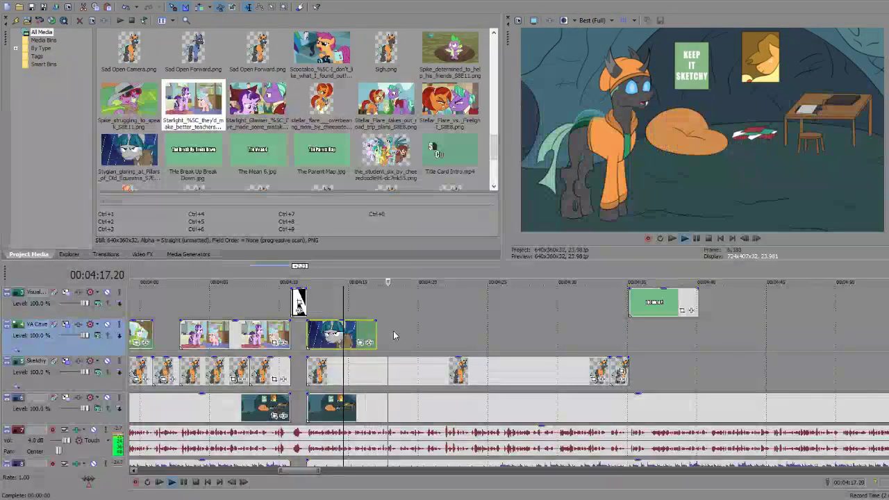
pyautogui.press('Return')
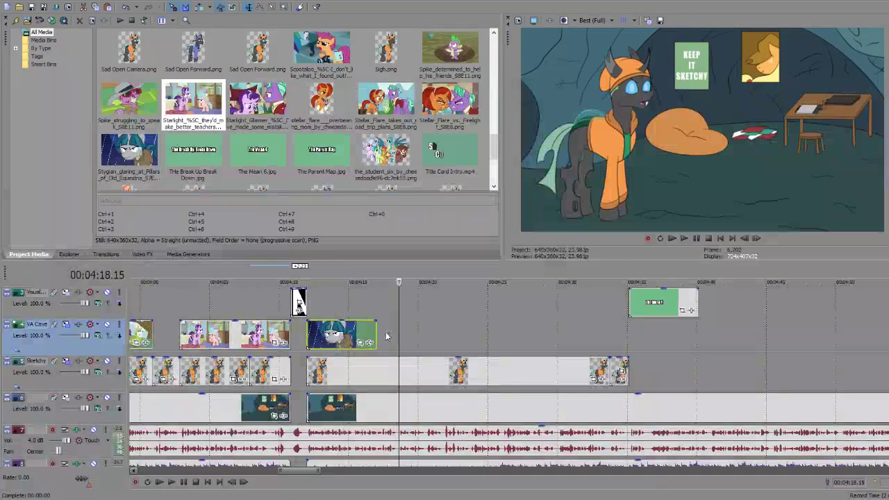
pyautogui.moveTo(375, 331); pyautogui.dragTo(397, 330)
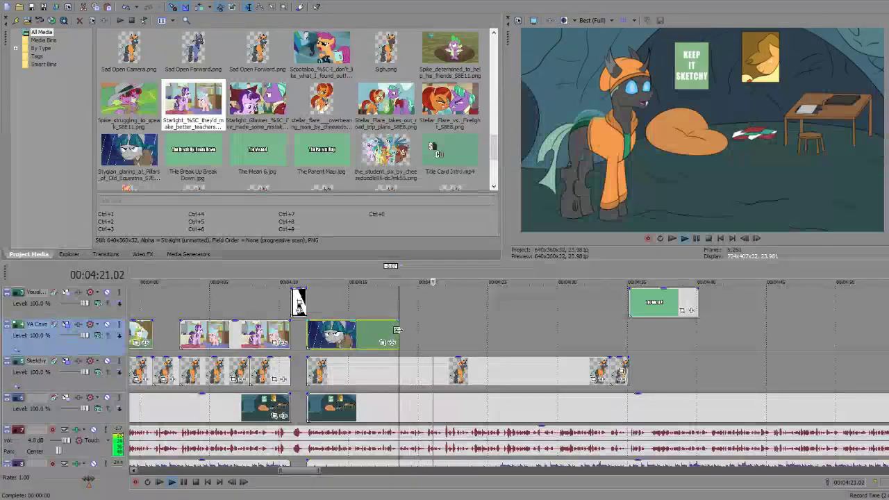
pyautogui.moveTo(397, 330); pyautogui.dragTo(443, 330)
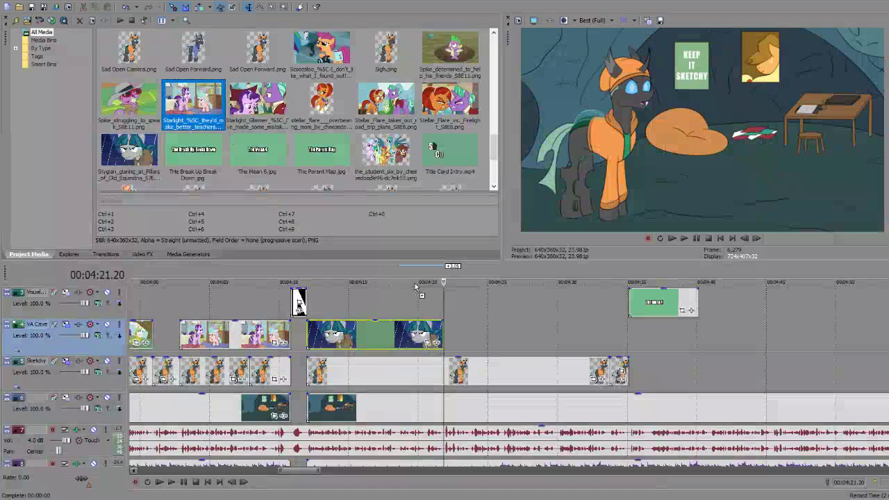
# Step: Place the Starlight "they'd make better teachers" image on VA Cave at 00:04:21.20 and extend it to the Sketchy end near 00:04:35
pyautogui.moveTo(193, 104); pyautogui.dragTo(448, 332)
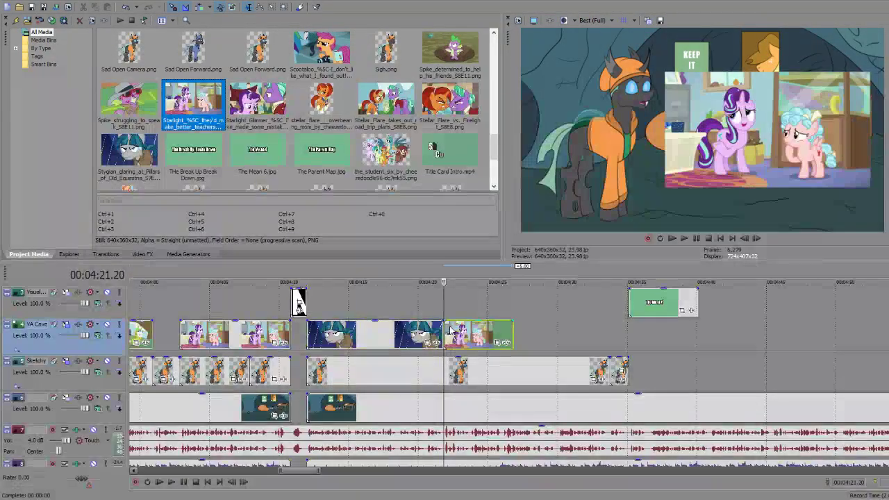
pyautogui.click(450, 328)
pyautogui.hotkey('ctrl', 'z')
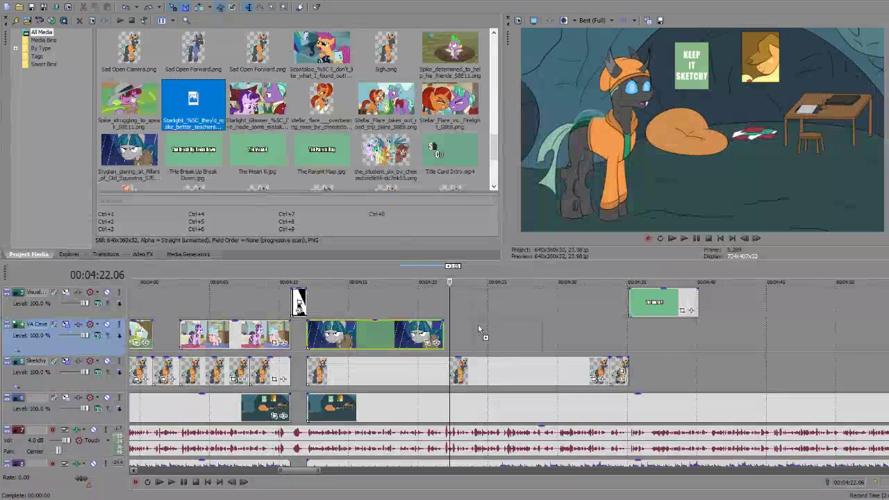
pyautogui.hotkey('ctrl', 'y')
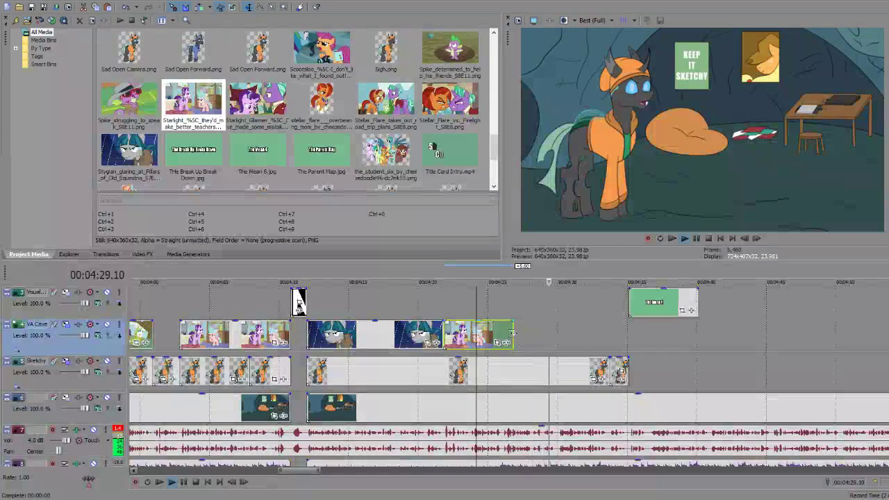
pyautogui.moveTo(512, 334); pyautogui.dragTo(627, 345)
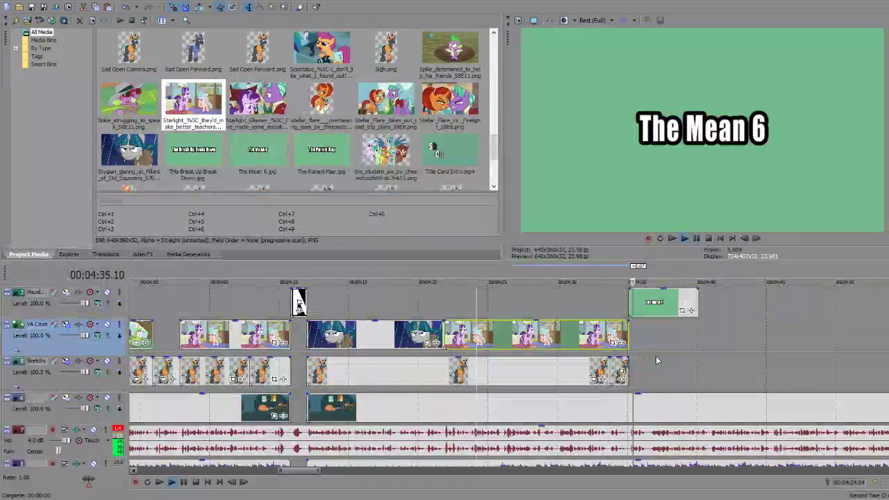
pyautogui.press('space')
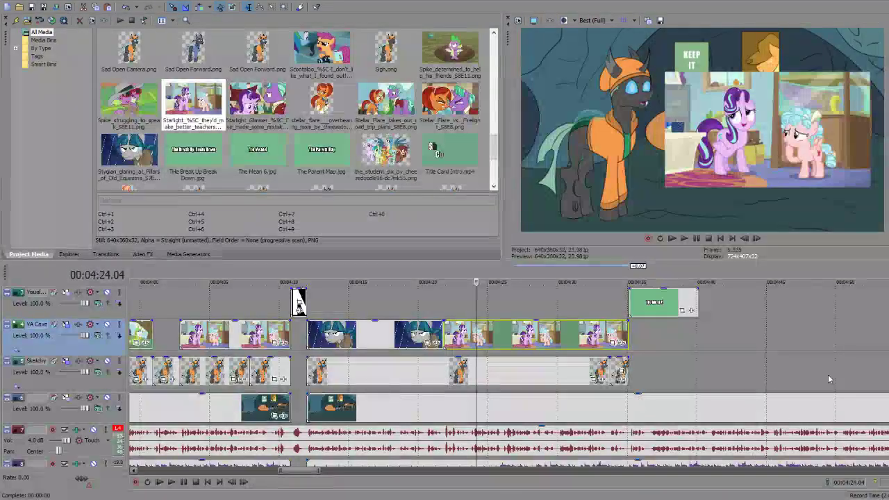
# Step: Trim the end of the cave background on track 6 back to the start of the closing green clip near 00:05:38
pyautogui.hscroll(3, 347, 443)
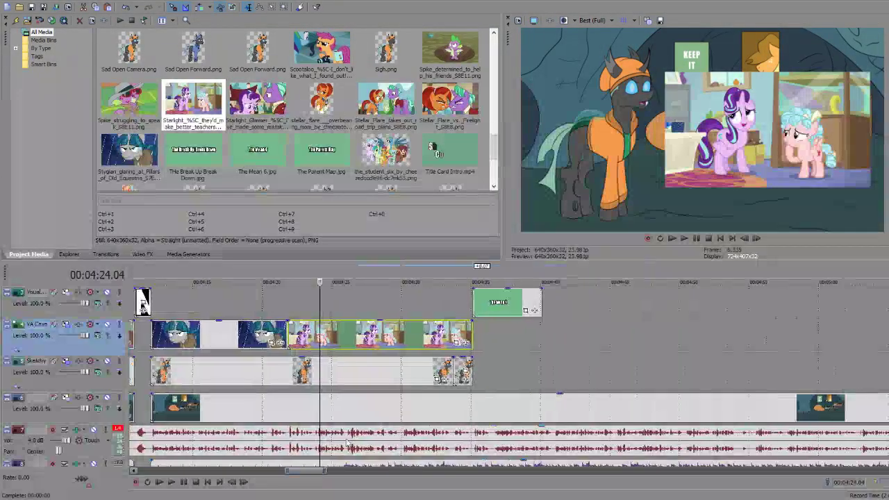
pyautogui.click(480, 311)
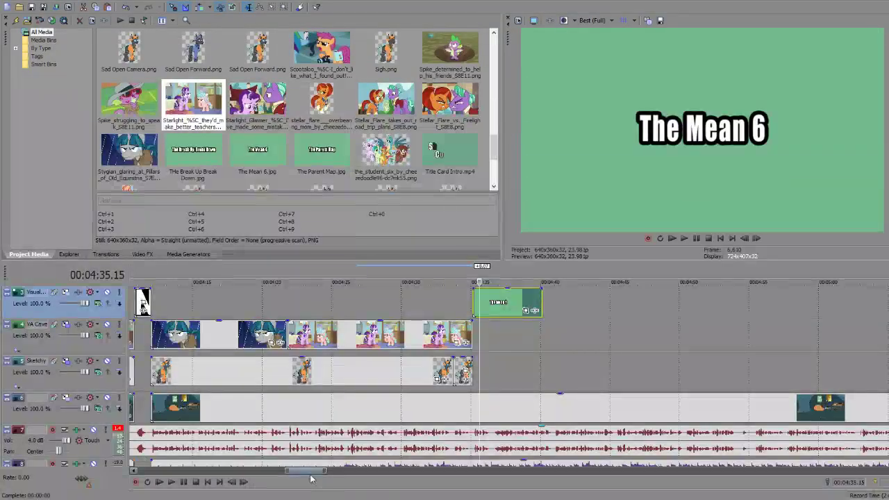
pyautogui.moveTo(311, 471); pyautogui.dragTo(326, 467)
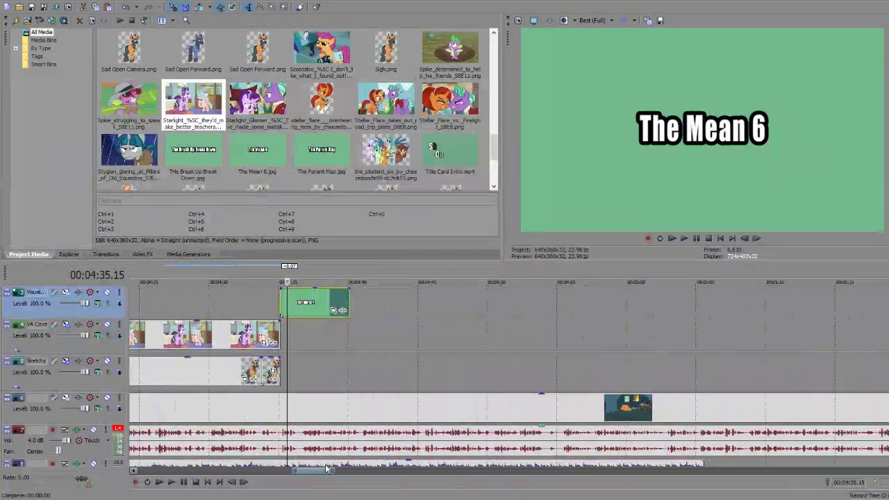
pyautogui.click(345, 300)
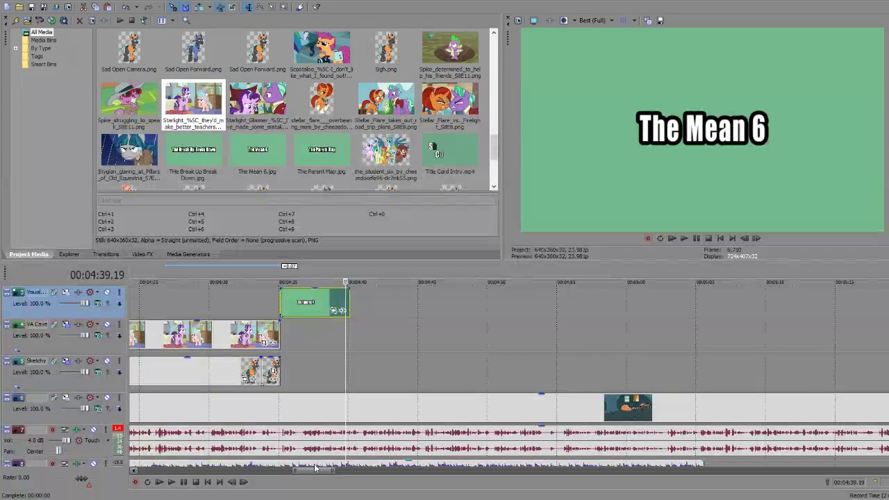
pyautogui.moveTo(314, 469); pyautogui.dragTo(351, 474)
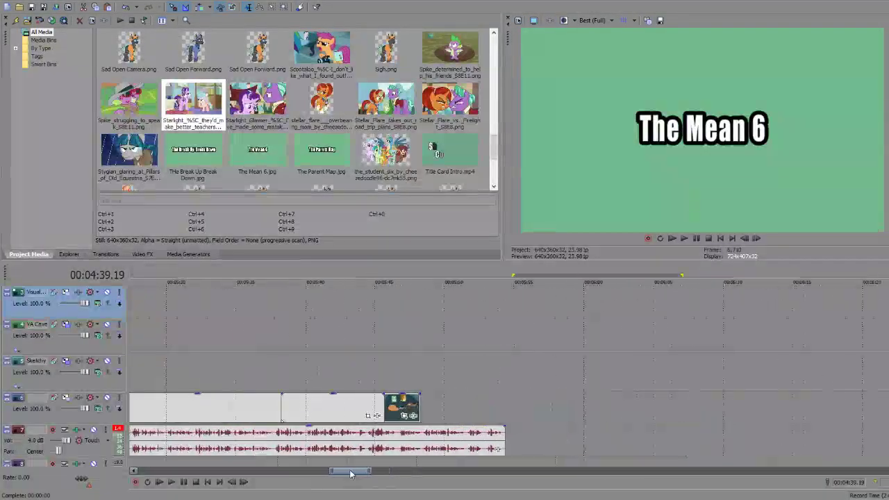
pyautogui.click(405, 411)
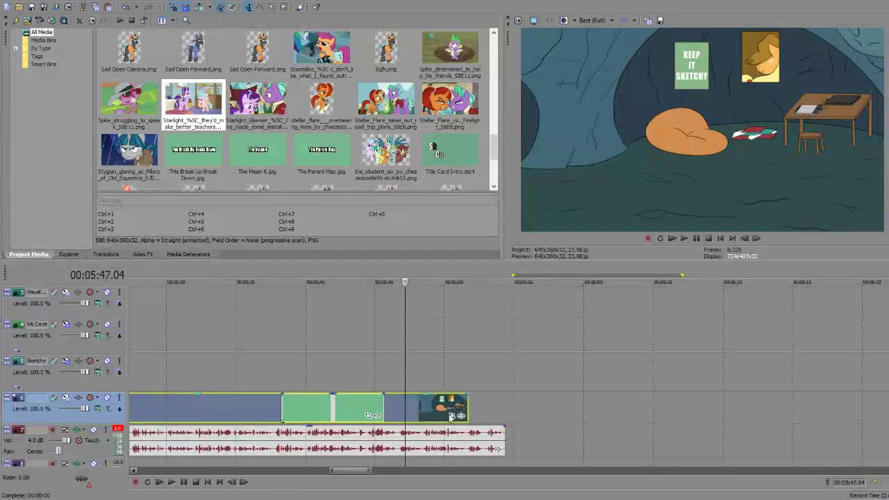
pyautogui.moveTo(451, 417); pyautogui.dragTo(236, 406)
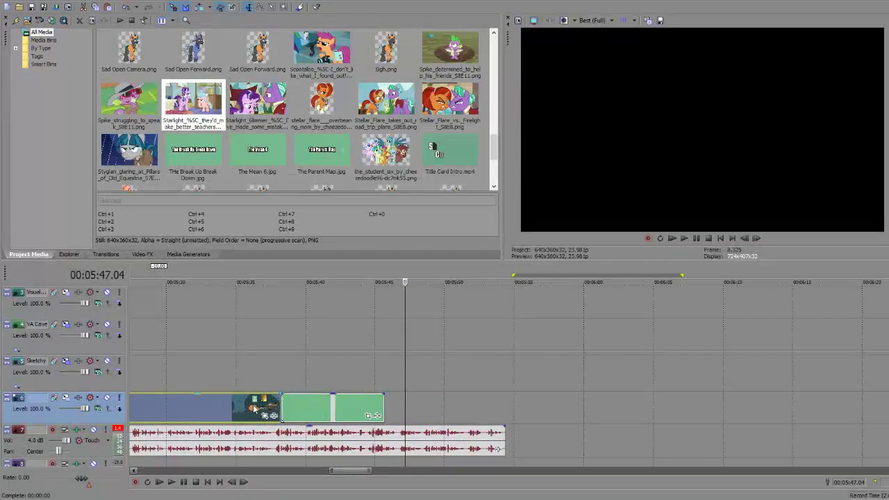
# Step: Move the closing green clip to end with the narration near 00:05:54, and extend the cave background to meet its start
pyautogui.moveTo(323, 417); pyautogui.dragTo(444, 417)
pyautogui.moveTo(278, 405); pyautogui.dragTo(293, 407)
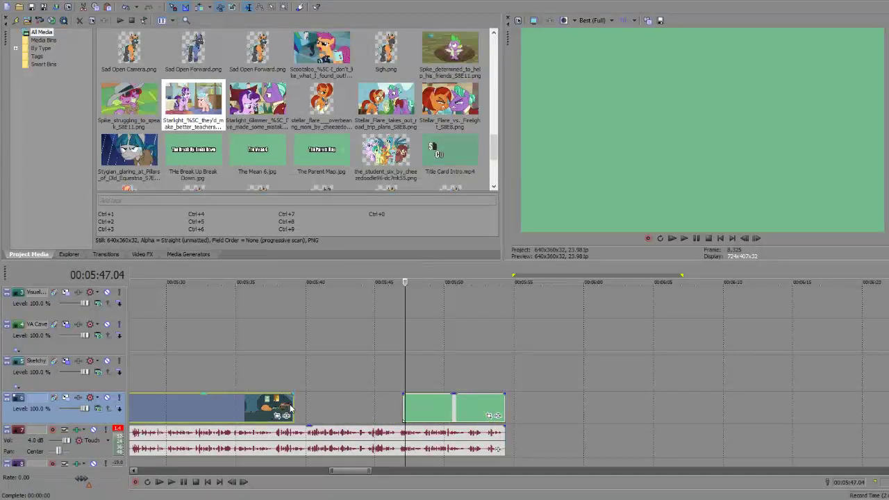
pyautogui.hotkey('ctrl', 'z')
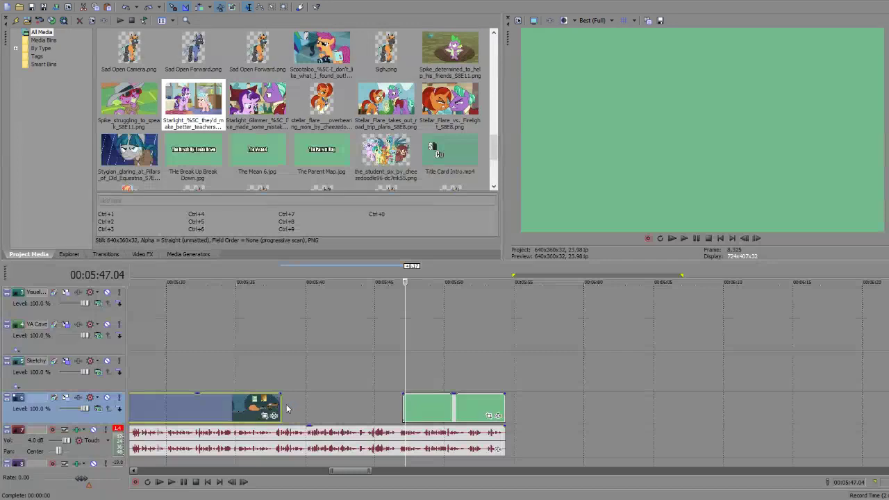
pyautogui.moveTo(278, 405); pyautogui.dragTo(403, 406)
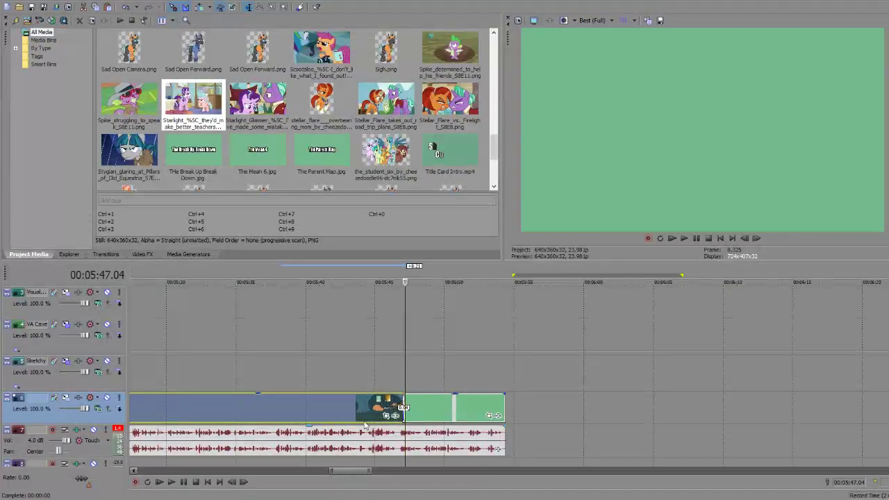
pyautogui.hotkey('ctrl', 'z')
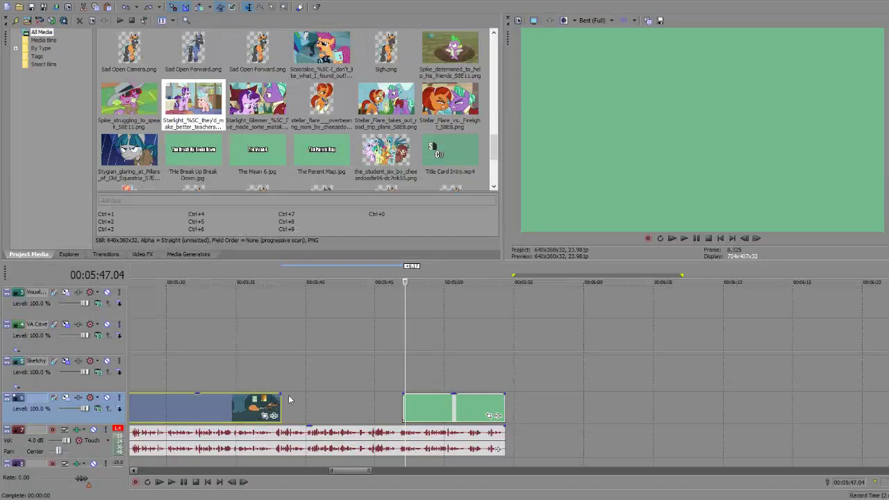
pyautogui.moveTo(281, 404); pyautogui.dragTo(391, 417)
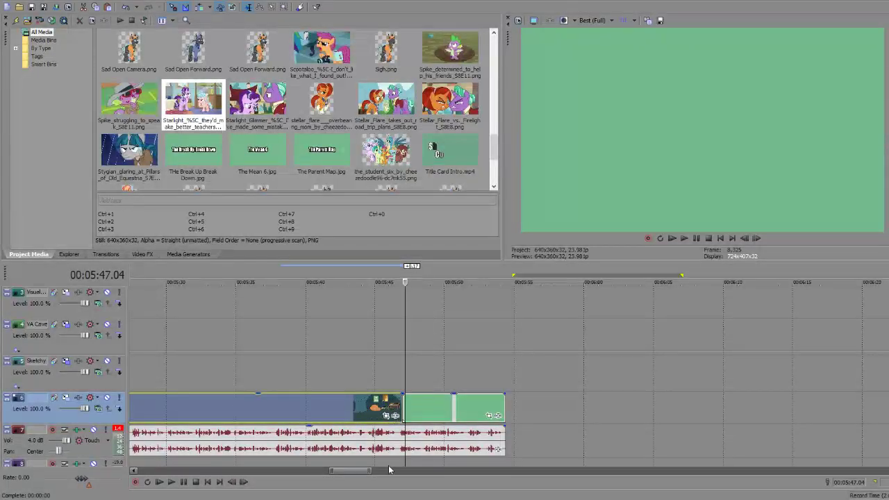
# Step: Play the narration under The Mean 6 title card and trim the card's end to 00:04:36.14
pyautogui.moveTo(353, 472); pyautogui.dragTo(318, 471)
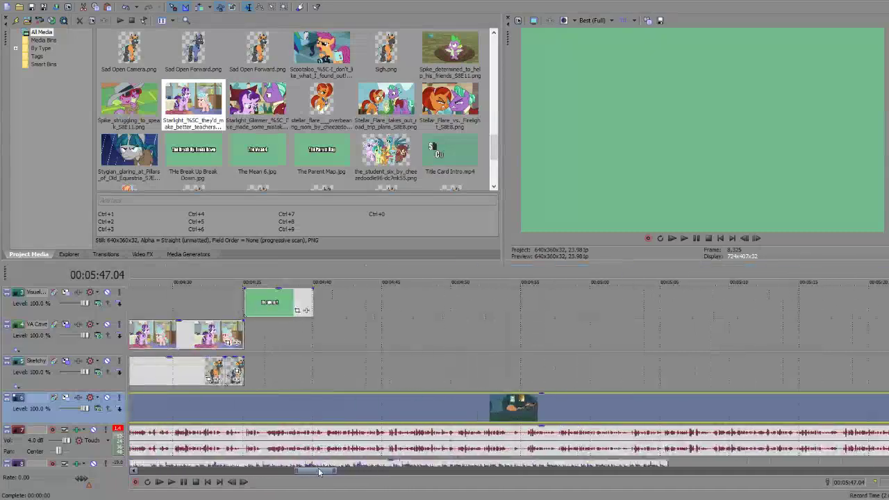
pyautogui.click(281, 311)
pyautogui.press('space')
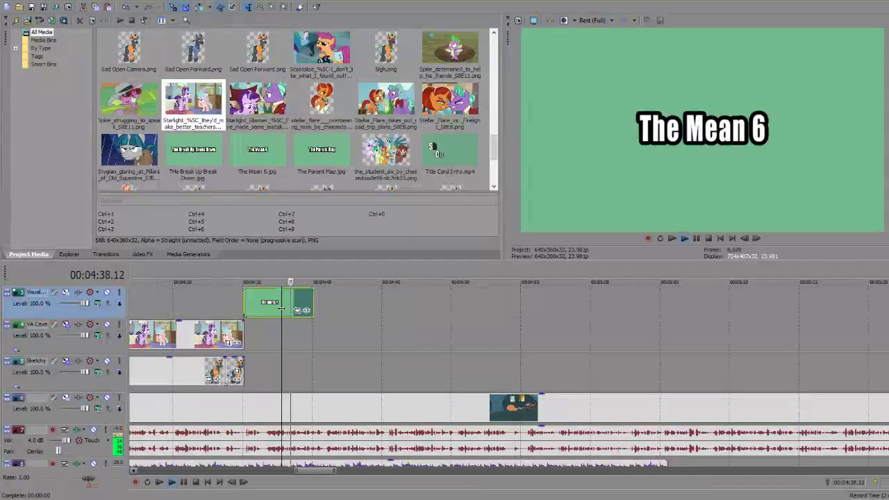
pyautogui.press('space')
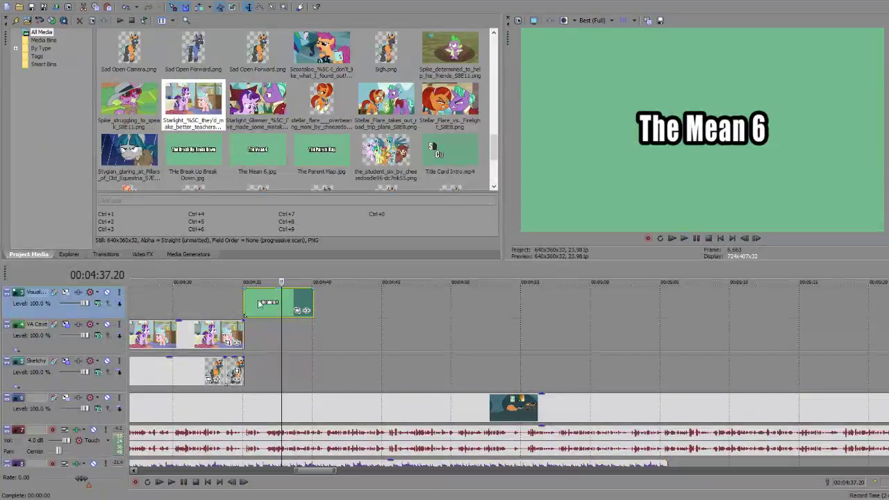
pyautogui.click(258, 303)
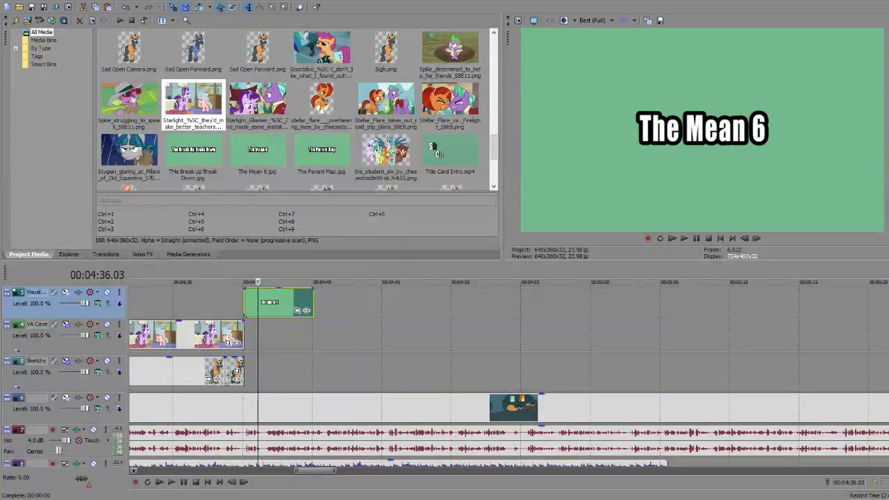
pyautogui.scroll(-1, 790, 332)
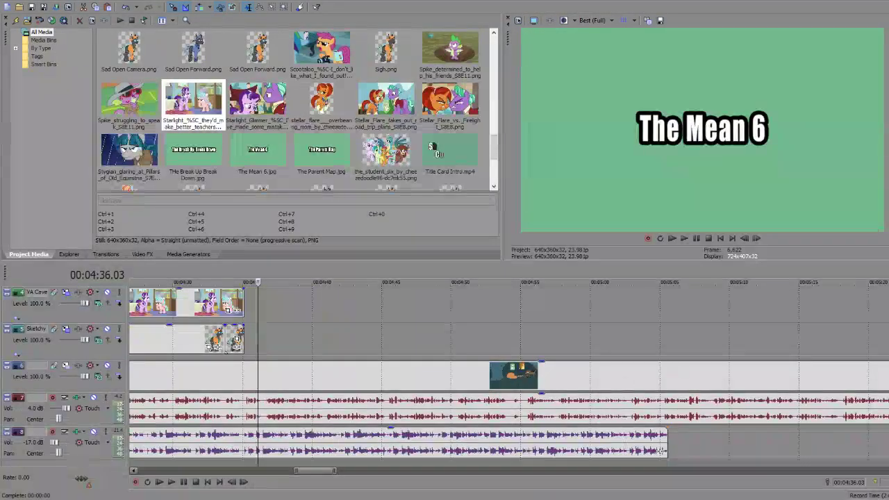
pyautogui.click(244, 376)
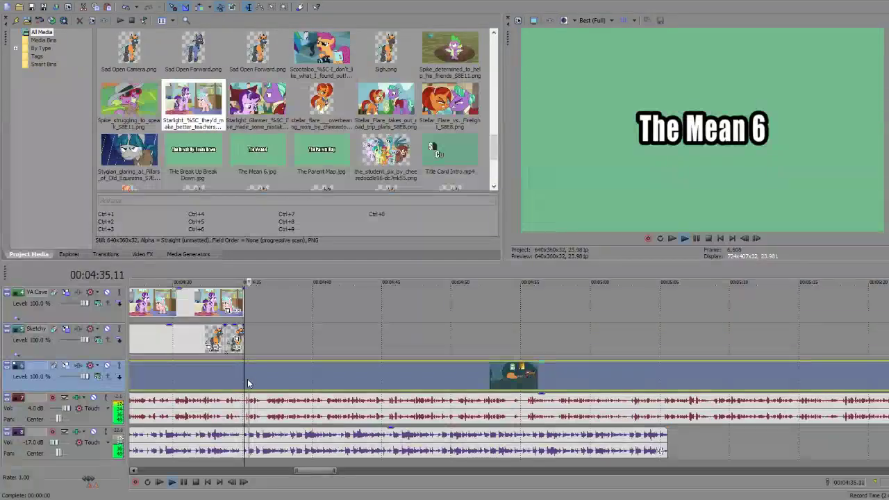
pyautogui.press('k')
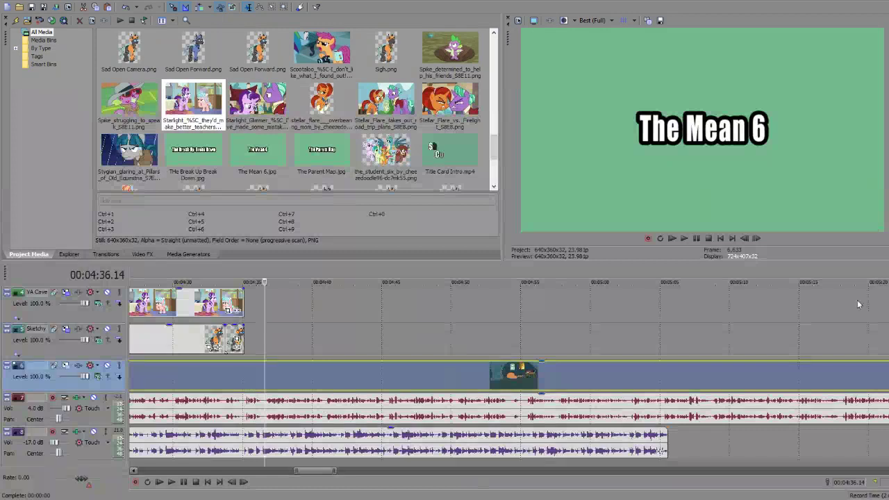
pyautogui.moveTo(435, 148); pyautogui.dragTo(246, 291)
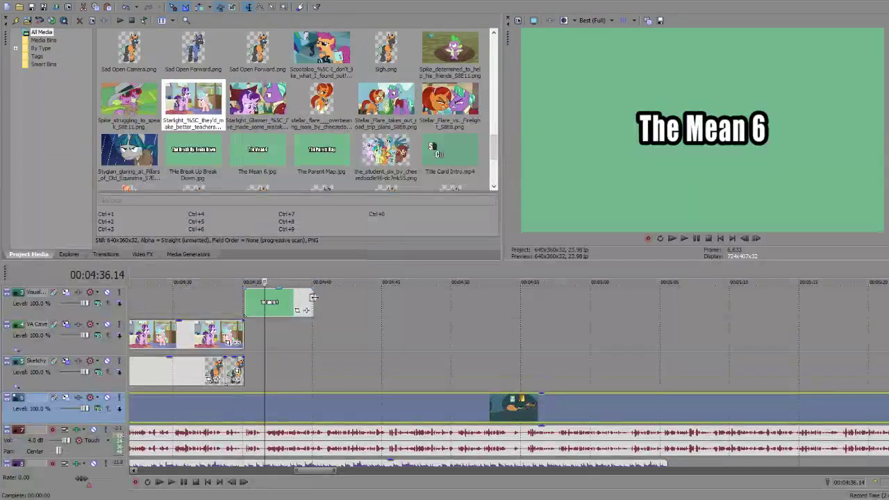
pyautogui.moveTo(314, 297); pyautogui.dragTo(264, 298)
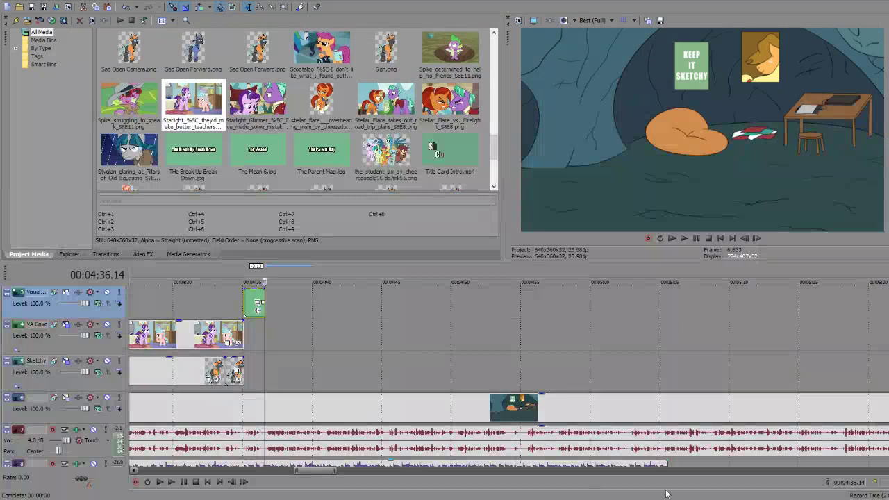
# Step: Trim the end of the music clip on track 8 to match the title card's end at 00:04:36.14
pyautogui.click(671, 463)
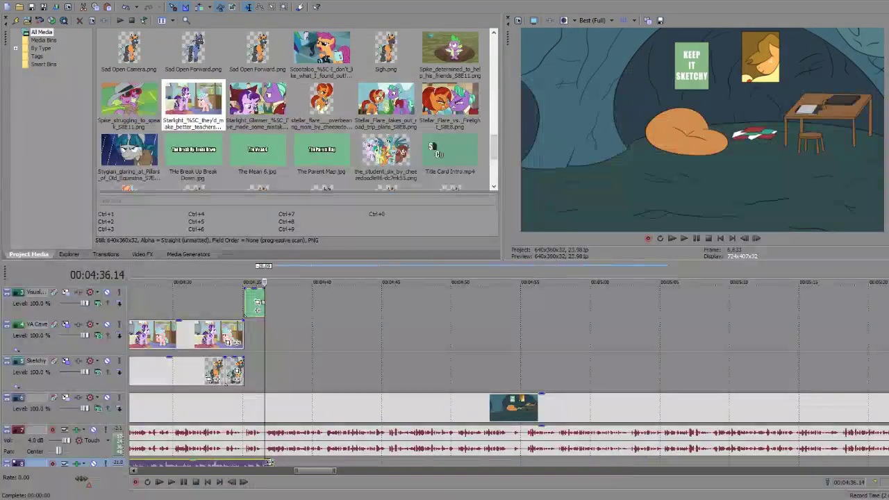
pyautogui.moveTo(258, 463); pyautogui.dragTo(286, 479)
# Step: Try stretching the second cave background clip's start back over the preceding clip, and return it to the Sketchy cut near 00:04:11
pyautogui.click(306, 413)
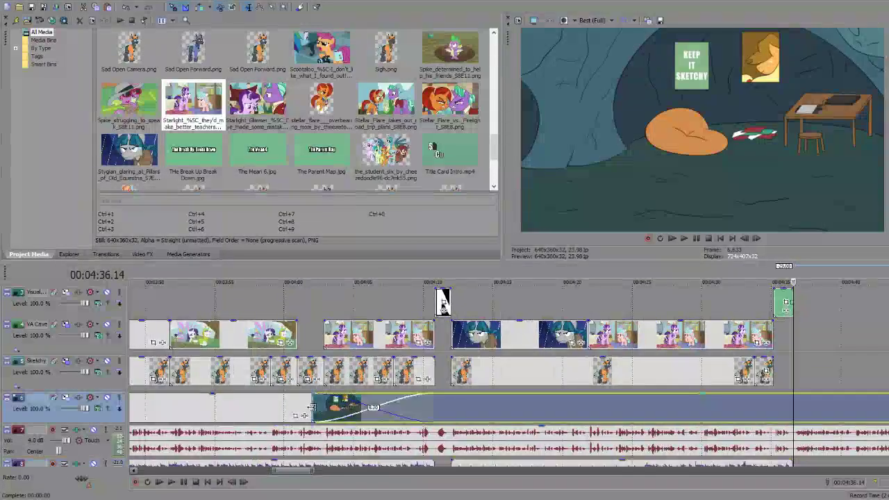
pyautogui.moveTo(306, 415); pyautogui.dragTo(451, 415)
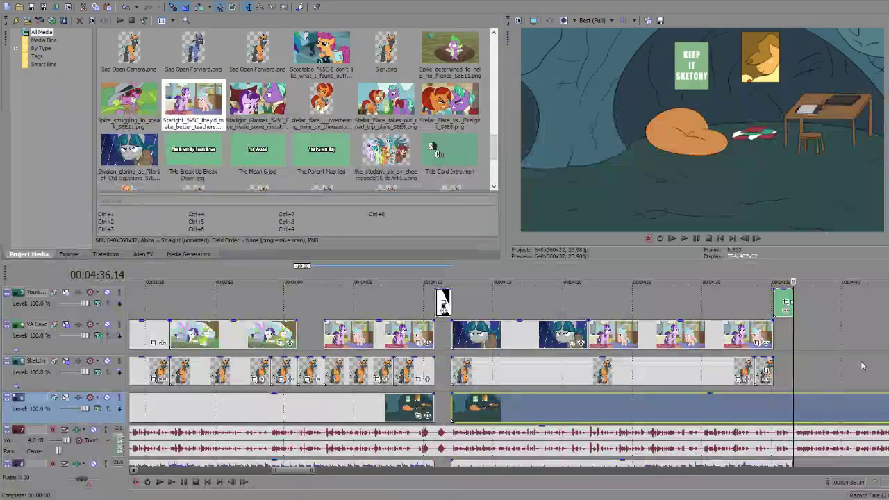
# Step: Copy the music clip near 00:00:28 on track 8 and paste it on the same track just after The Mean 6 title card
pyautogui.scroll(-1, 545, 425)
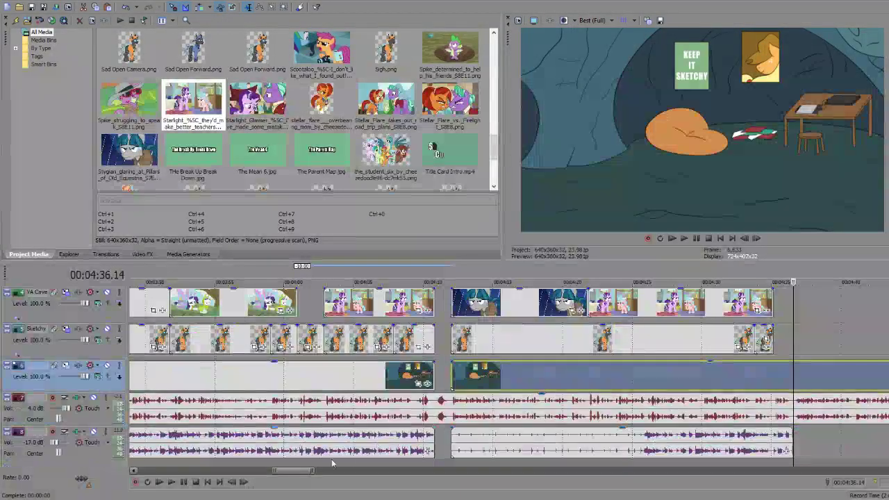
pyautogui.moveTo(292, 470); pyautogui.dragTo(158, 461)
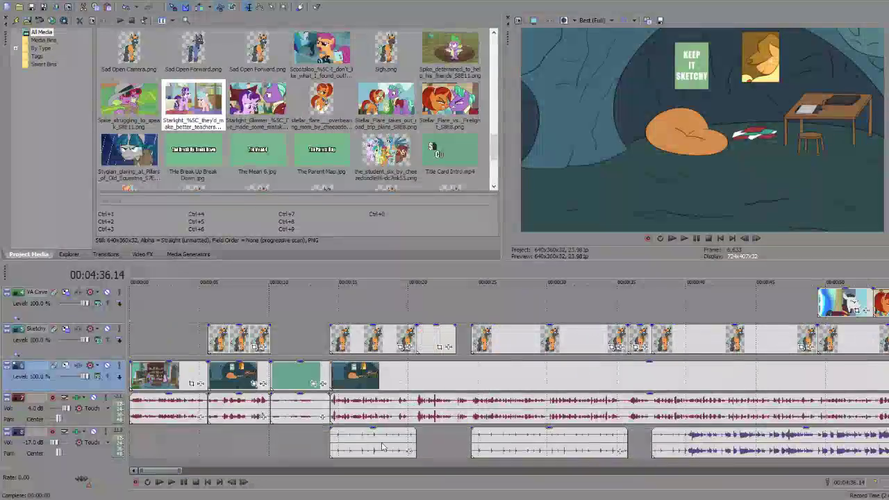
pyautogui.click(529, 439)
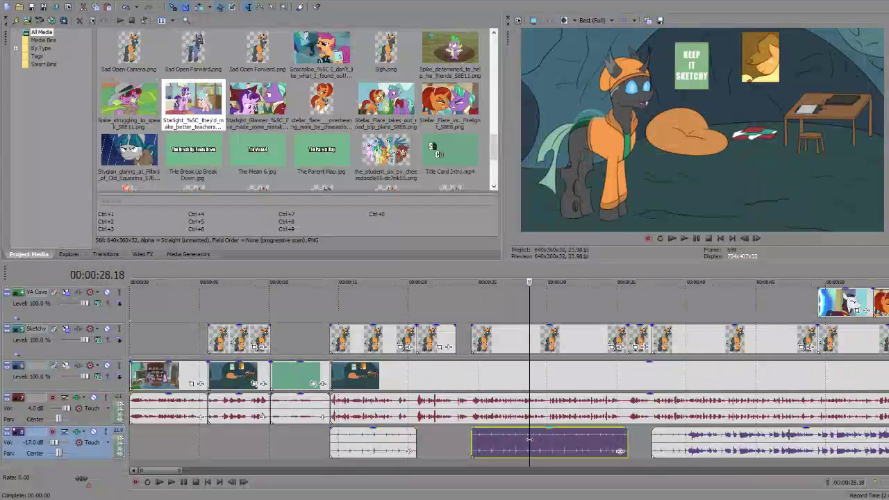
pyautogui.moveTo(169, 471); pyautogui.dragTo(303, 472)
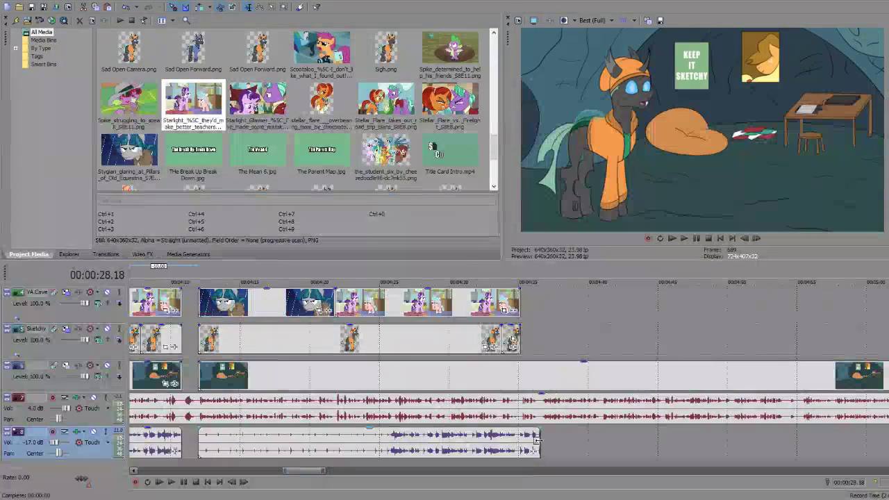
pyautogui.doubleClick(557, 441)
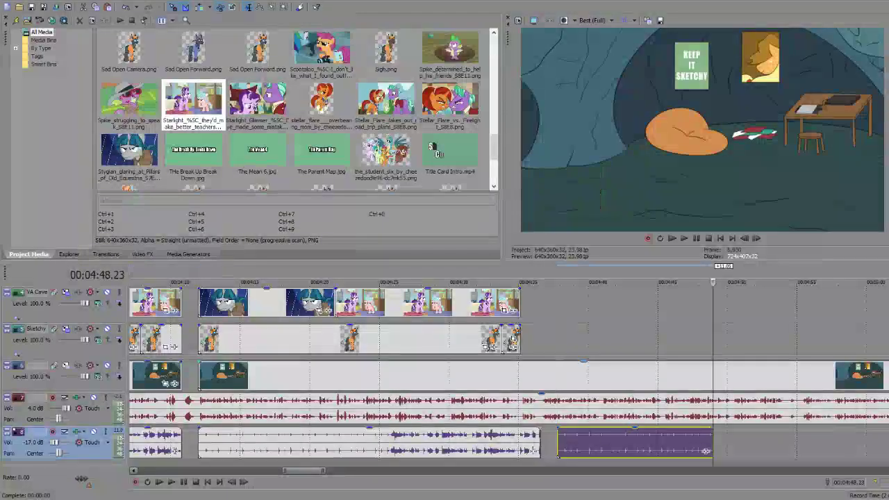
# Step: Move the pasted music clip back to The Mean 6 title card's end and trim the preceding music clip to the card's start
pyautogui.scroll(1, 189, 302)
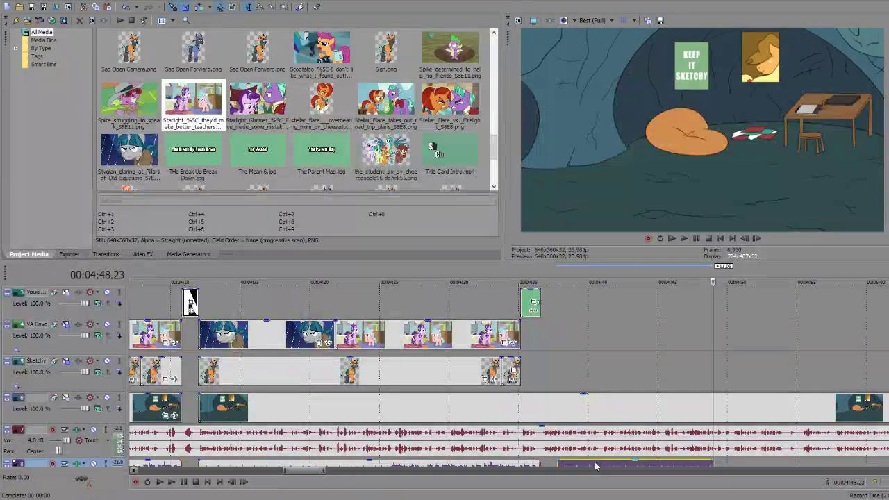
pyautogui.moveTo(595, 466); pyautogui.dragTo(577, 466)
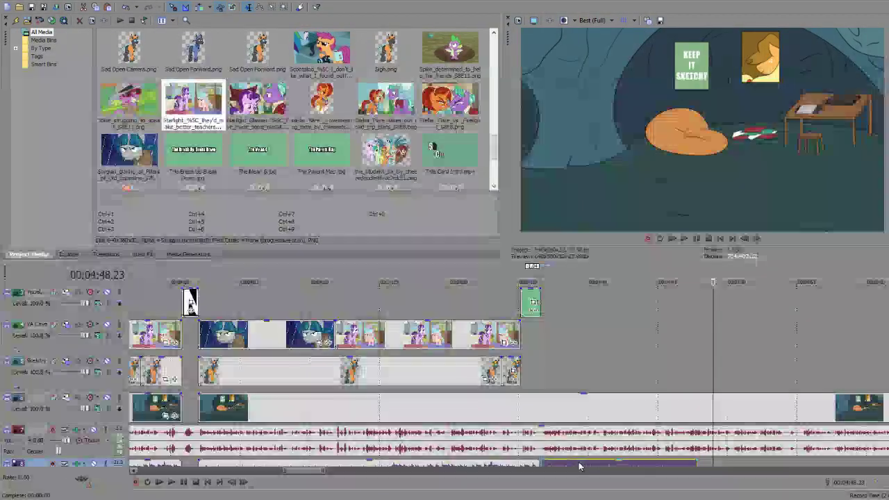
pyautogui.click(513, 463)
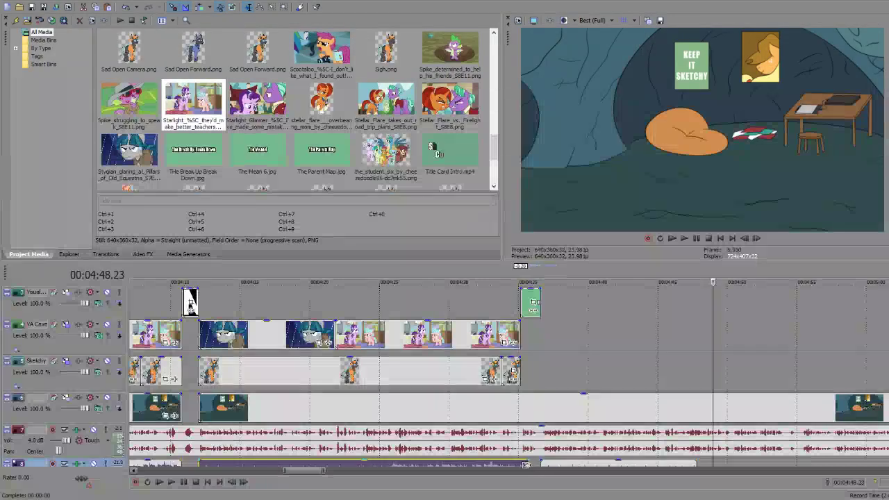
# Step: Realign the pasted music clip with the title card's end and extend its end to the narration's end near 00:05:54
pyautogui.click(573, 467)
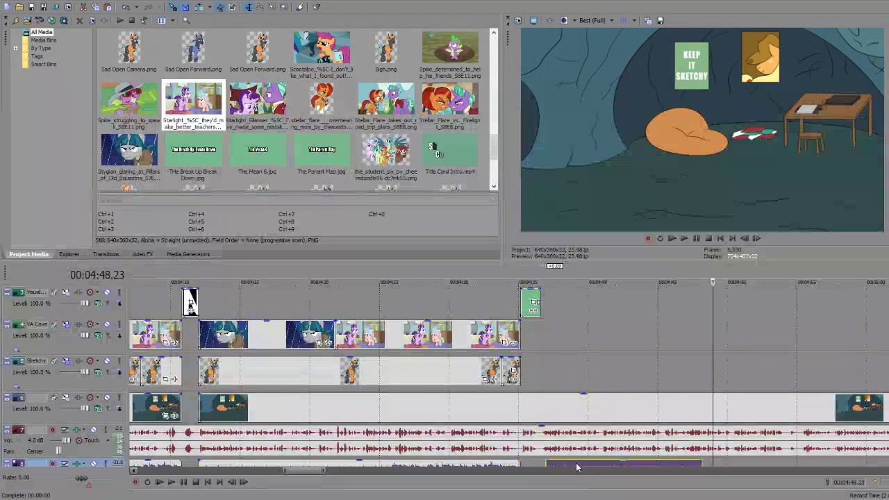
pyautogui.moveTo(576, 466); pyautogui.dragTo(543, 461)
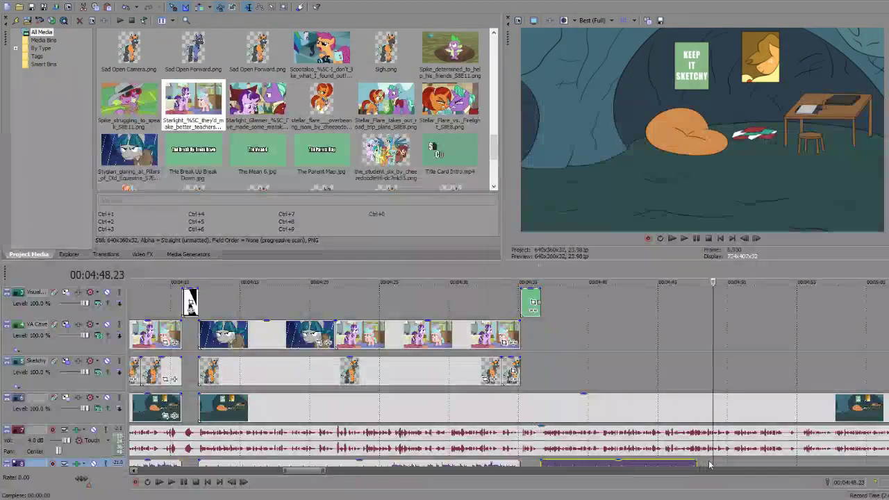
pyautogui.moveTo(695, 465); pyautogui.dragTo(611, 456)
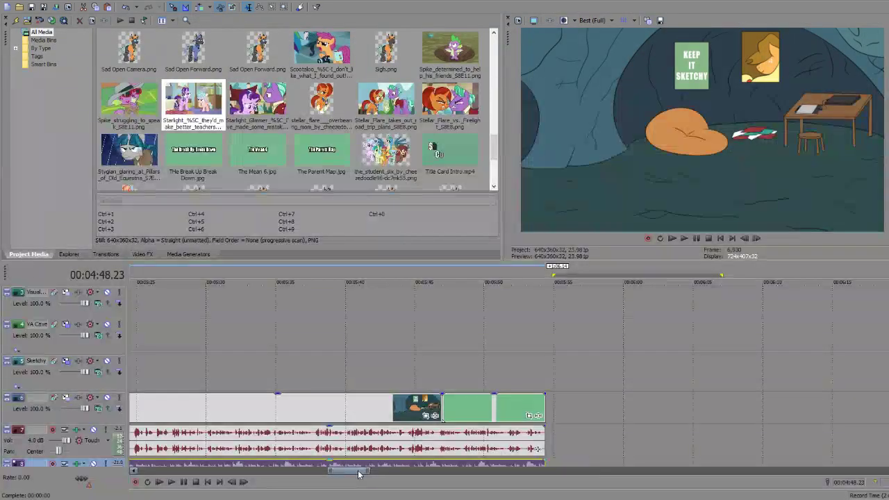
pyautogui.moveTo(358, 474); pyautogui.dragTo(327, 477)
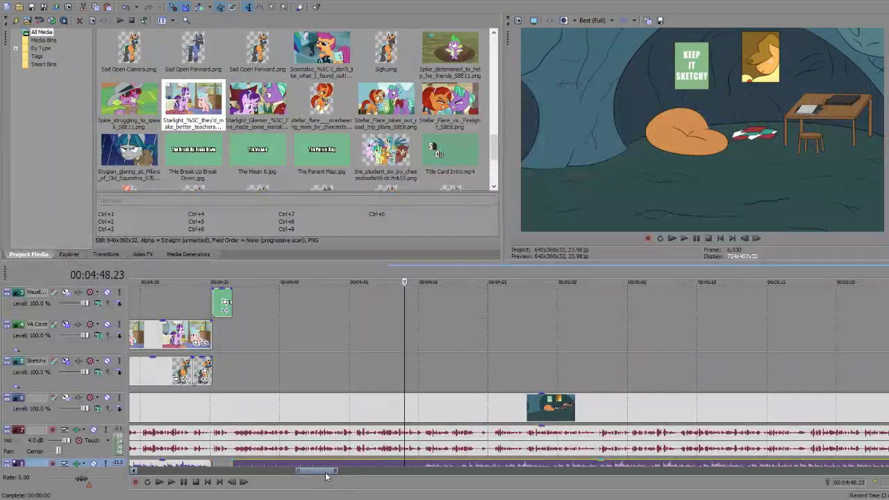
# Step: Play the narration from The Mean 6 title card and place Well Open Camera.png on the Sketchy track at the card's end
pyautogui.click(218, 310)
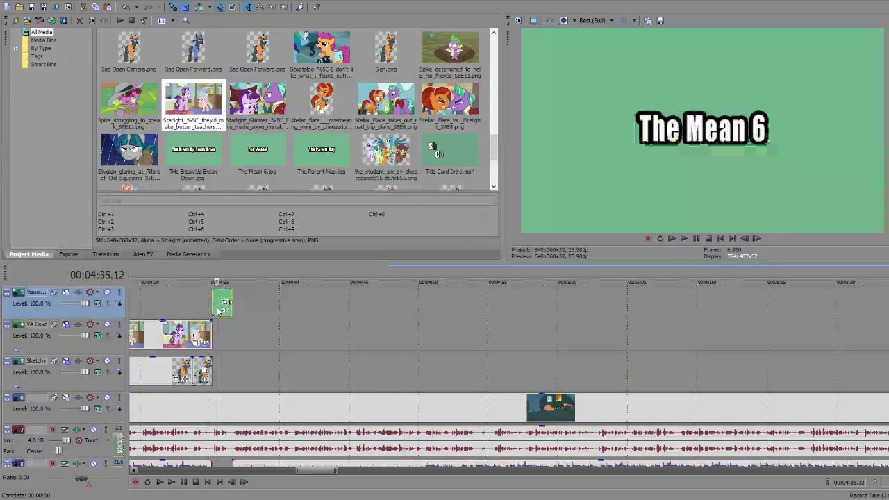
pyautogui.press('space')
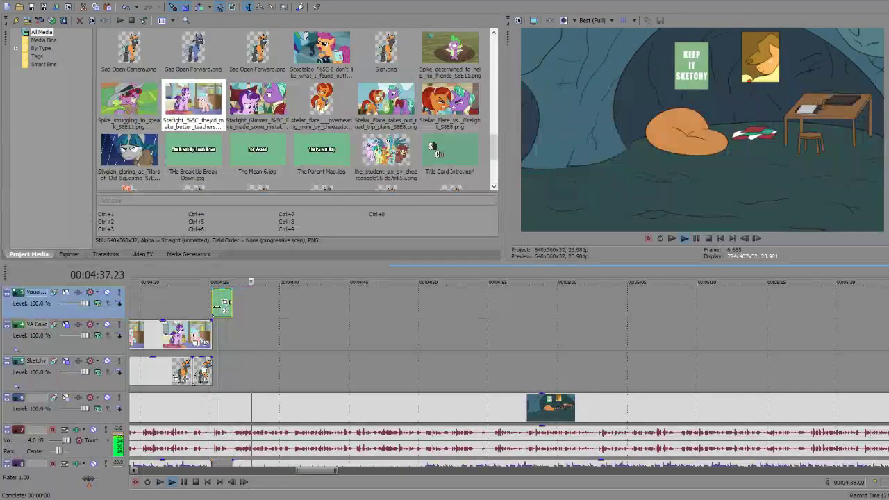
pyautogui.press('space')
pyautogui.scroll(-2, 319, 127)
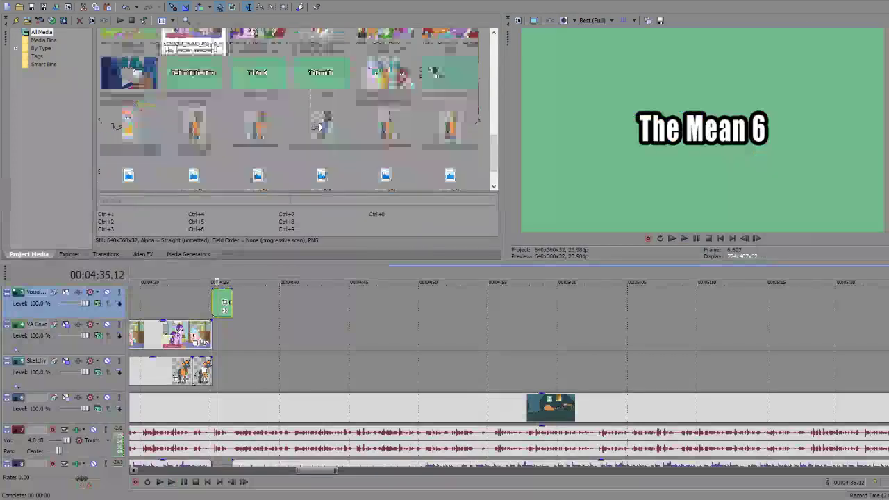
pyautogui.scroll(-1, 306, 136)
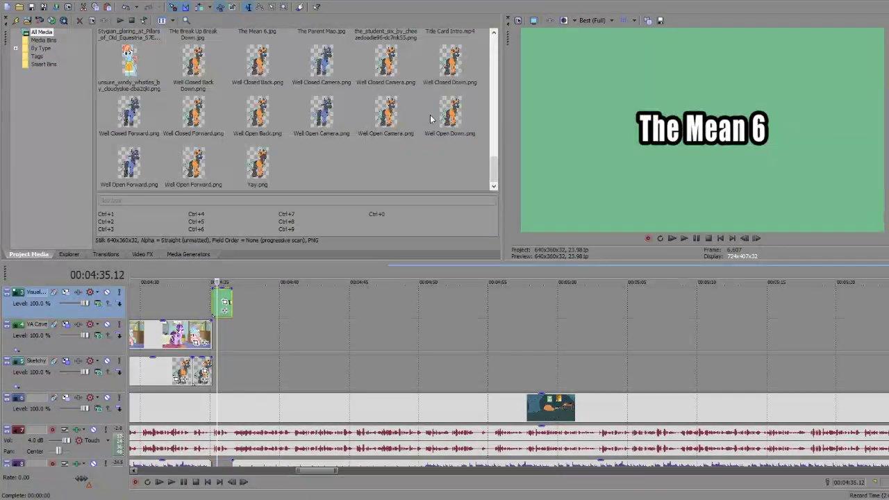
pyautogui.moveTo(399, 117)
pyautogui.mouseDown()
pyautogui.moveTo(383, 173)
pyautogui.moveTo(254, 365)
pyautogui.moveTo(235, 371)
pyautogui.mouseUp()
# Step: Play the narration over the Well Open Camera image and extend the clip's end to 00:04:50.08
pyautogui.click(237, 367)
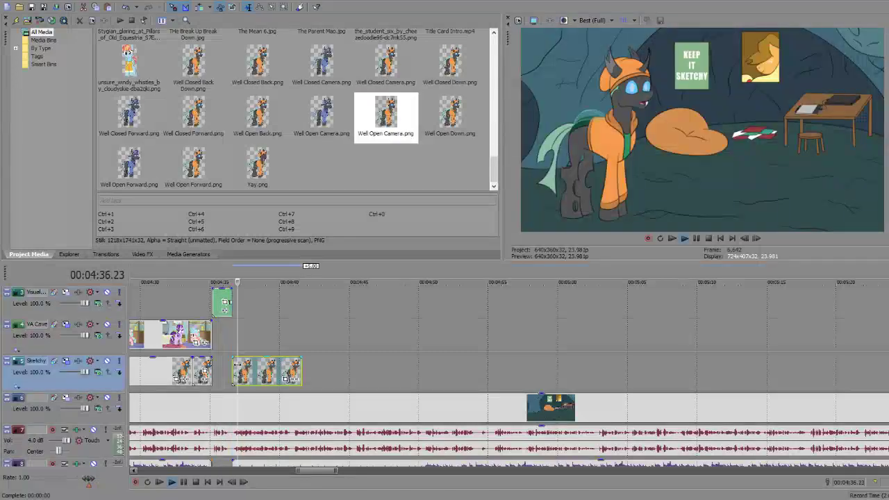
pyautogui.press('space')
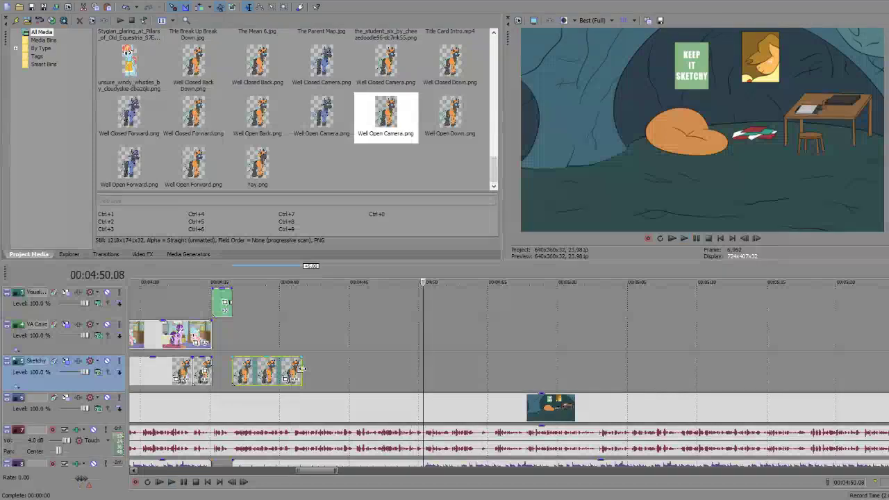
pyautogui.moveTo(302, 368); pyautogui.dragTo(316, 377)
pyautogui.moveTo(406, 381); pyautogui.dragTo(421, 381)
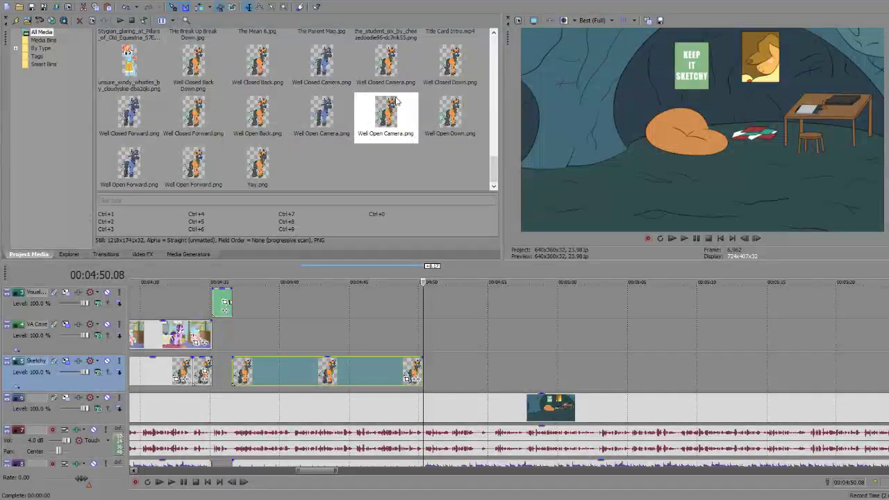
# Step: Find Iffy Open Camera.png in the project media and place it on the Sketchy track at 00:04:50.08
pyautogui.scroll(10, 396, 101)
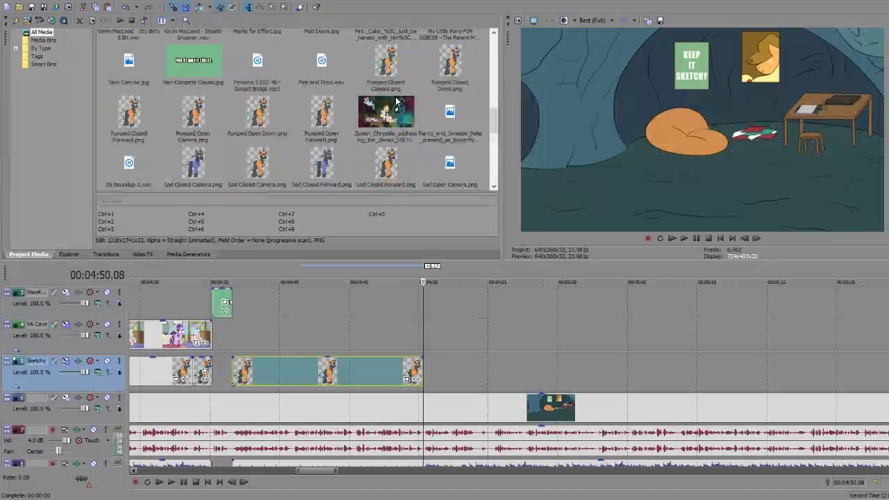
pyautogui.scroll(1, 407, 105)
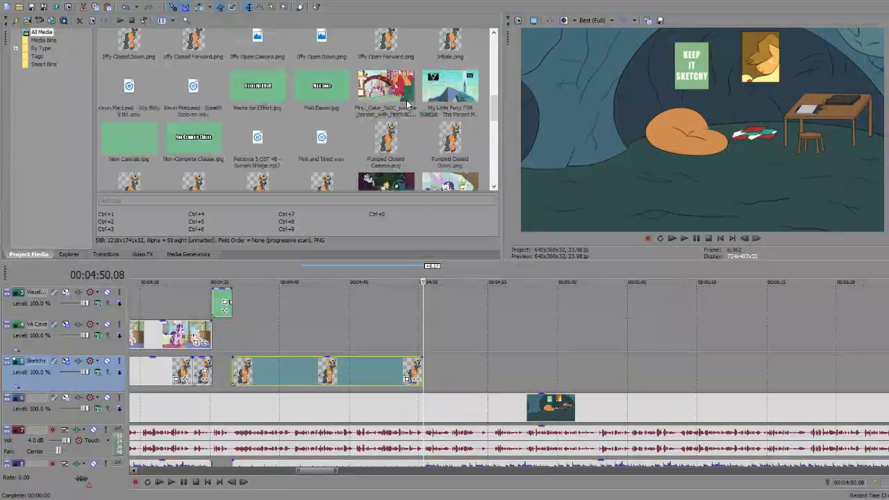
pyautogui.scroll(2, 408, 105)
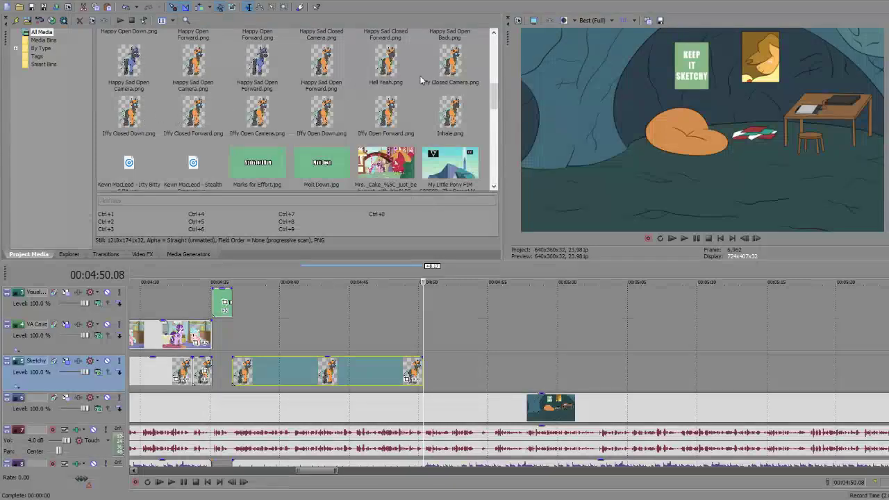
pyautogui.click(446, 59)
pyautogui.moveTo(431, 83); pyautogui.dragTo(164, 146)
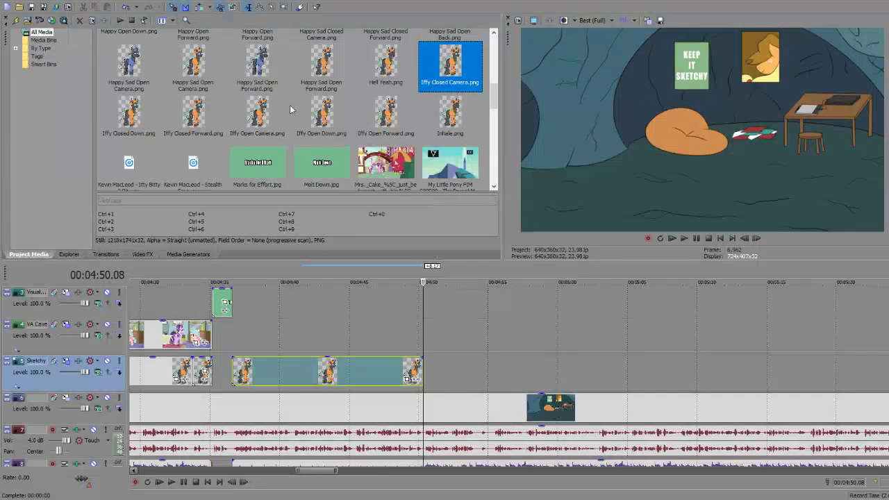
pyautogui.moveTo(284, 108)
pyautogui.mouseDown()
pyautogui.moveTo(448, 395)
pyautogui.moveTo(427, 378)
pyautogui.mouseUp()
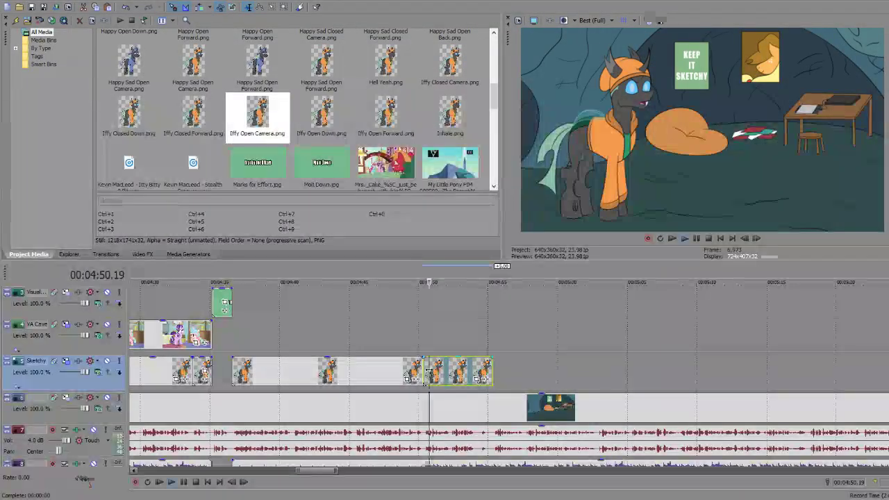
# Step: Play and step through the narration over the Iffy Open Camera image, and extend the clip's end to 00:04:55.10
pyautogui.press('space')
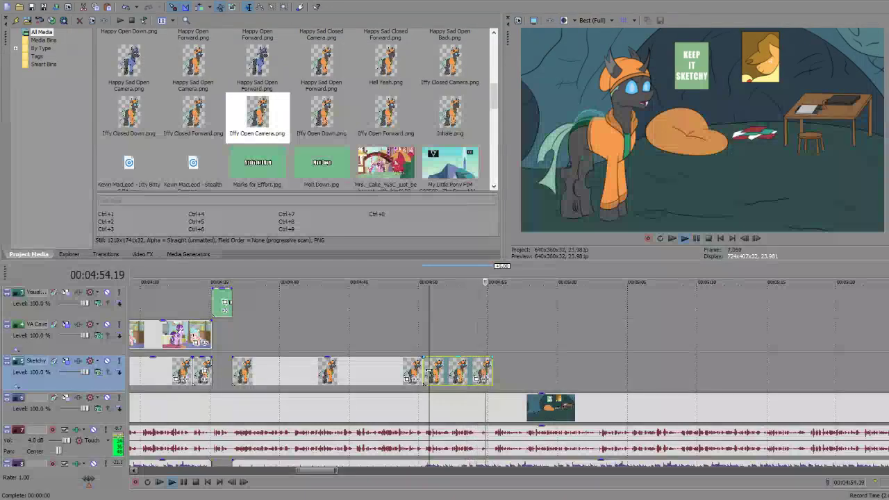
pyautogui.press('space')
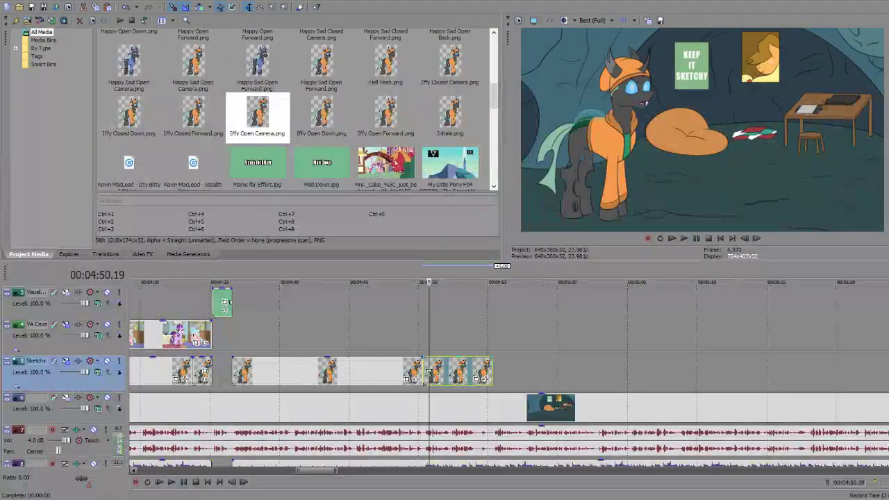
pyautogui.click(452, 371)
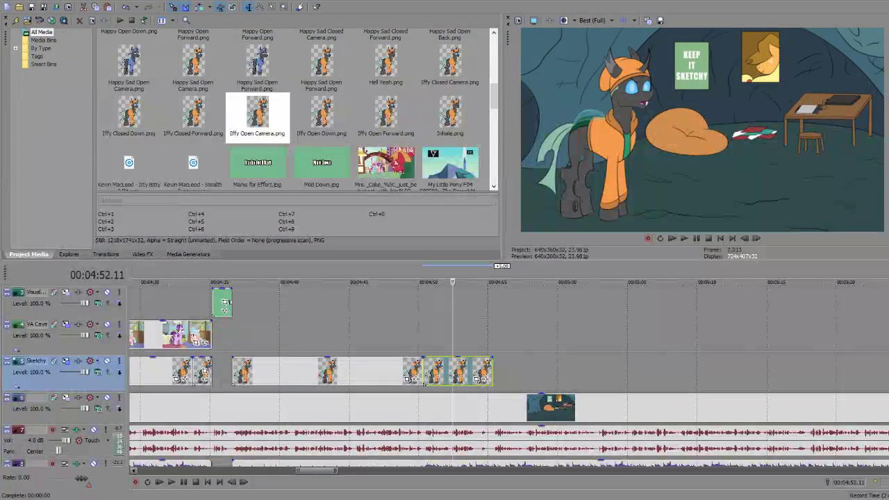
pyautogui.scroll(-1, 728, 316)
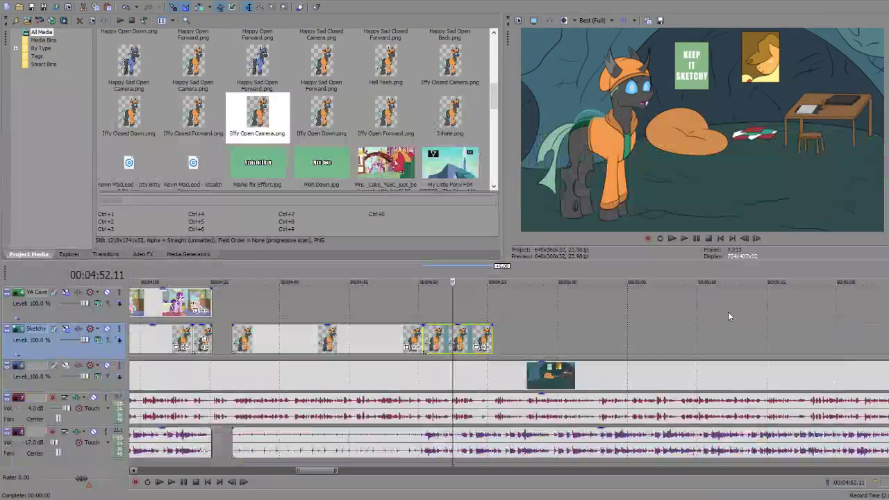
pyautogui.press('Right')
pyautogui.press('Right')
pyautogui.press('Right')
pyautogui.press('Right')
pyautogui.press('Right')
pyautogui.press('Right')
pyautogui.press('Right')
pyautogui.press('Right')
pyautogui.press('Right')
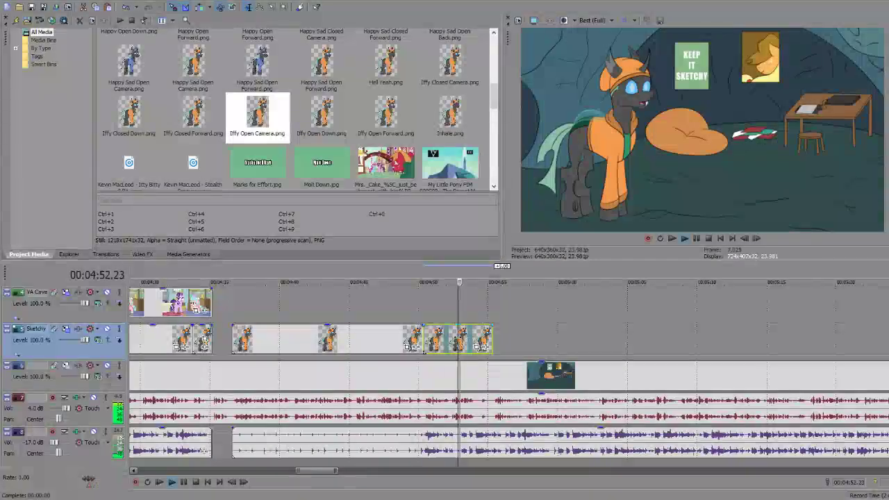
pyautogui.press('Right')
pyautogui.press('Right')
pyautogui.press('Right')
pyautogui.press('Right')
pyautogui.press('Right')
pyautogui.press('Right')
pyautogui.press('Right')
pyautogui.press('Right')
pyautogui.press('Right')
pyautogui.press('Right')
pyautogui.press('Right')
pyautogui.press('Right')
pyautogui.press('Right')
pyautogui.press('Right')
pyautogui.press('Right')
pyautogui.press('Right')
pyautogui.press('Right')
pyautogui.press('Right')
pyautogui.press('Right')
pyautogui.press('Right')
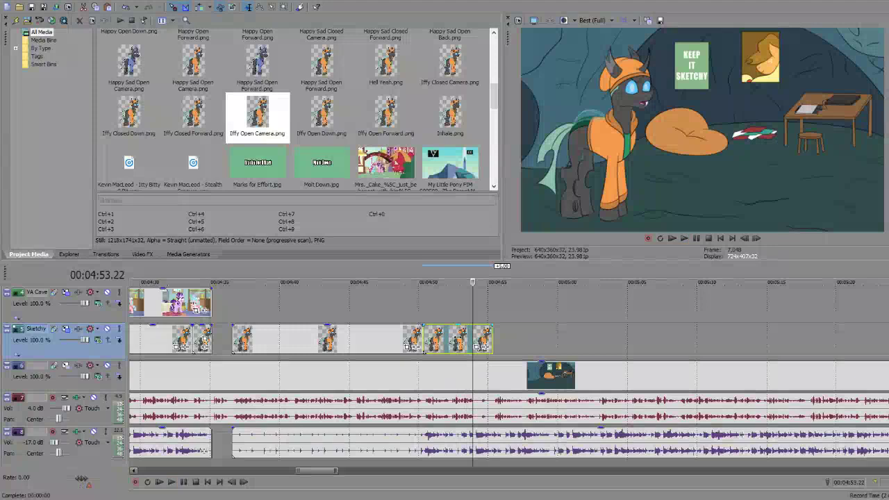
pyautogui.press('space')
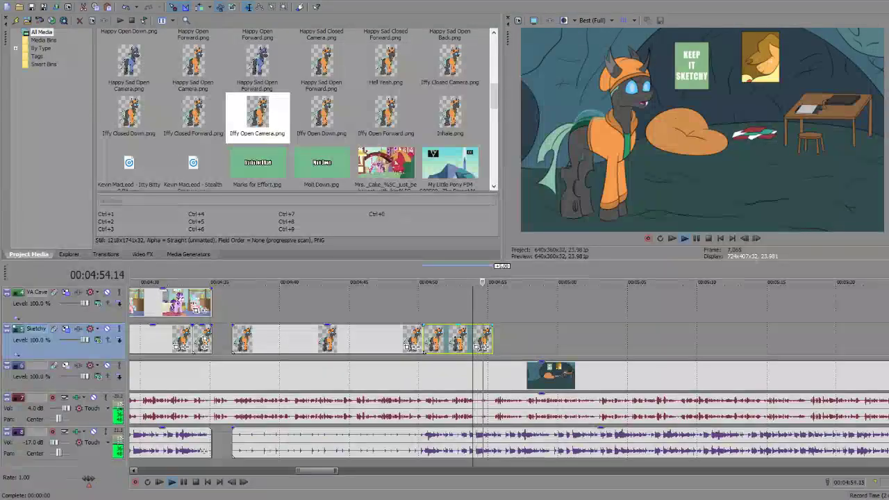
pyautogui.press('space')
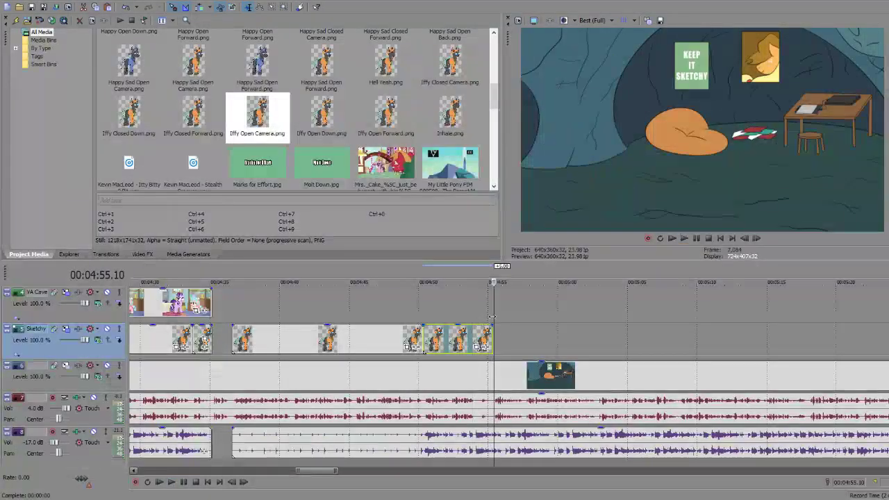
pyautogui.moveTo(490, 338); pyautogui.dragTo(490, 338)
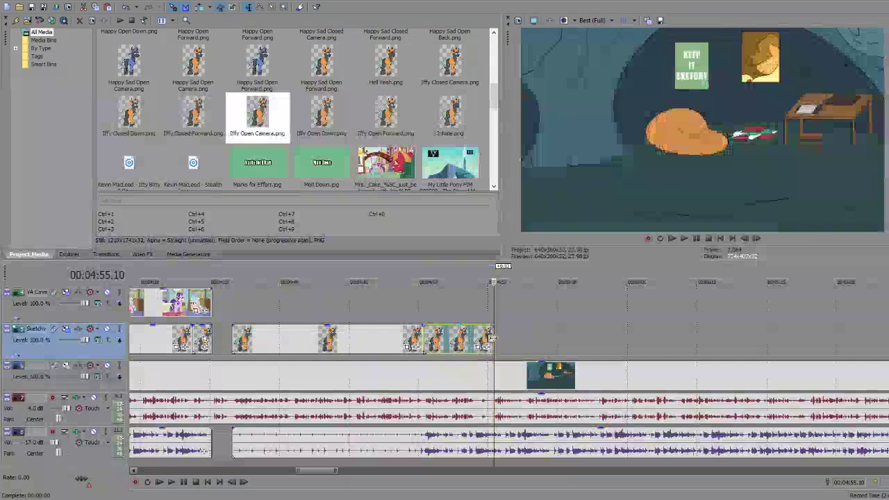
# Step: Split the music clip on track 8 at 00:04:55.10, where the Iffy Open Camera image ends
pyautogui.click(494, 442)
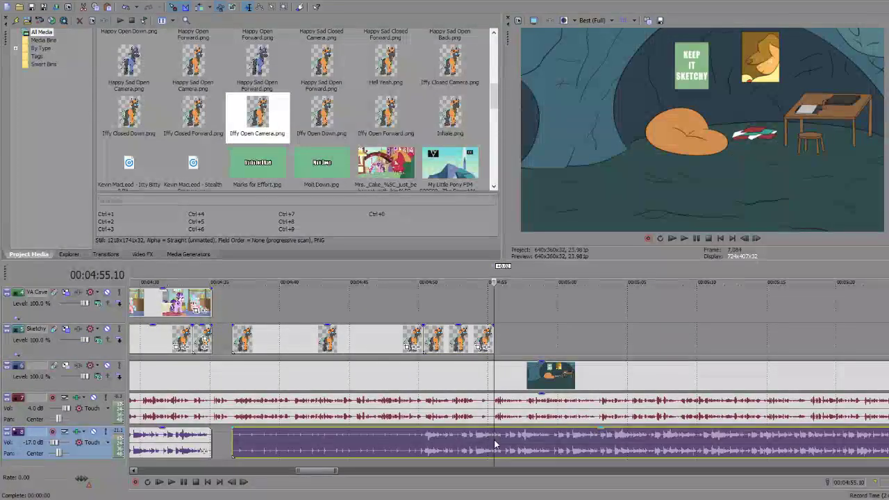
pyautogui.press('s')
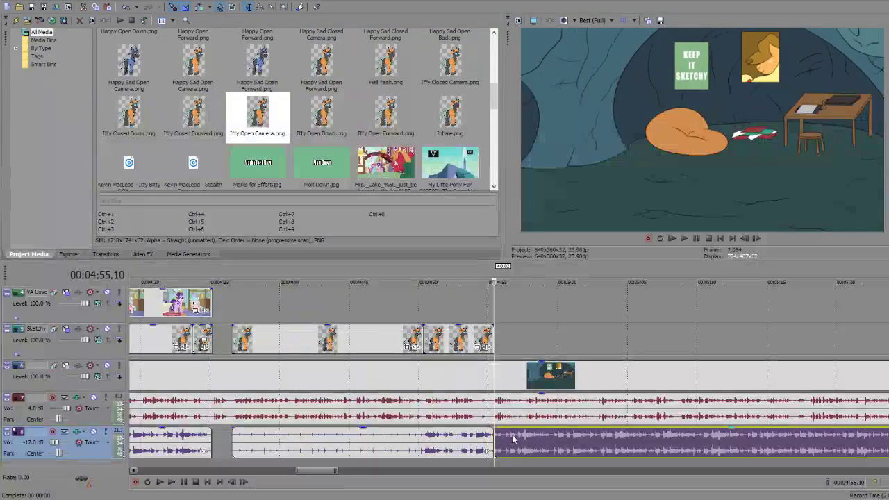
# Step: Play the narration past 00:04:55.10 and move the second music clip on track 8 so it starts at 00:04:57.16
pyautogui.moveTo(513, 437); pyautogui.dragTo(554, 436)
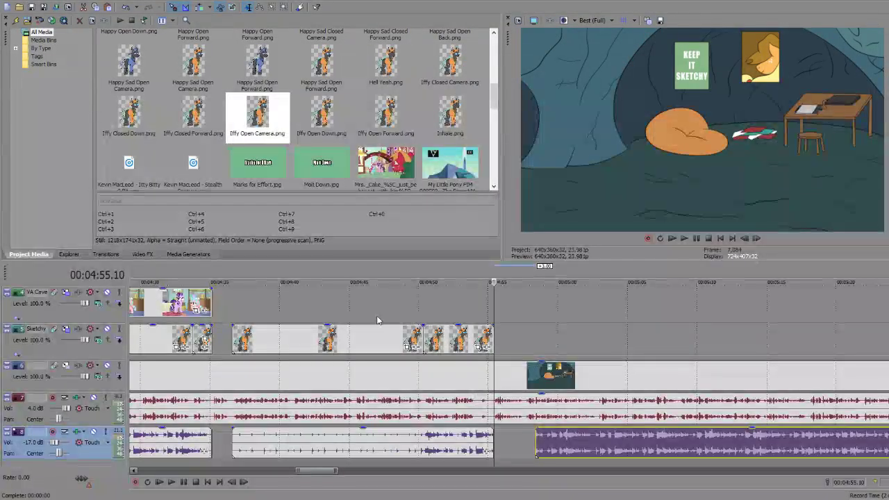
pyautogui.click(479, 337)
pyautogui.press('space')
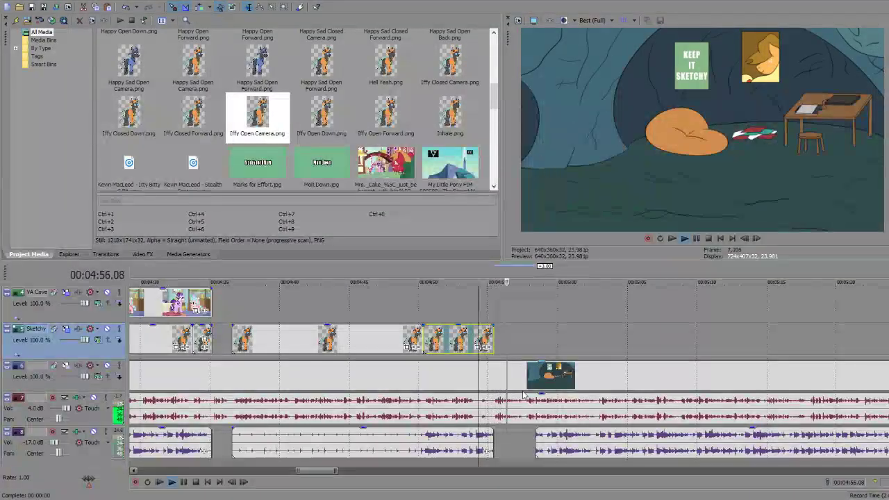
pyautogui.press('Return')
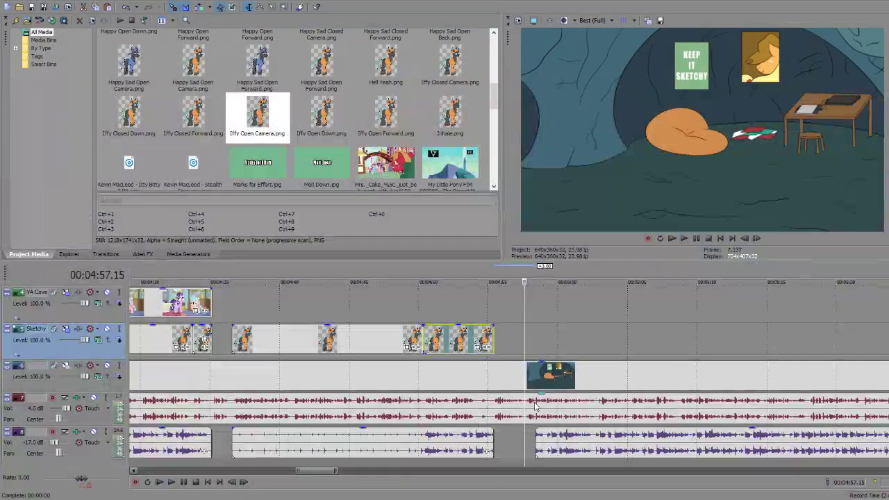
pyautogui.click(538, 441)
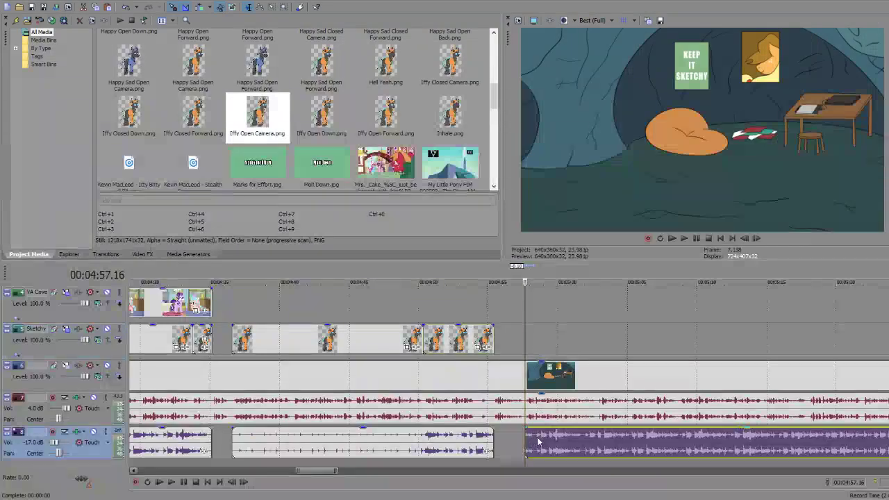
# Step: Place Pumped Open Camera.png on the Sketchy track at 00:04:55.10, play the narration over it, and trim its end to 00:04:57.16
pyautogui.scroll(-3, 338, 118)
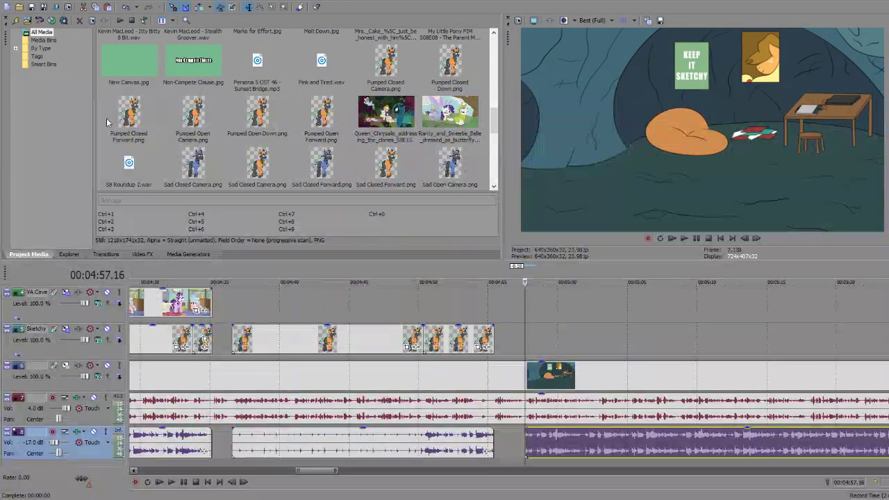
pyautogui.click(193, 118)
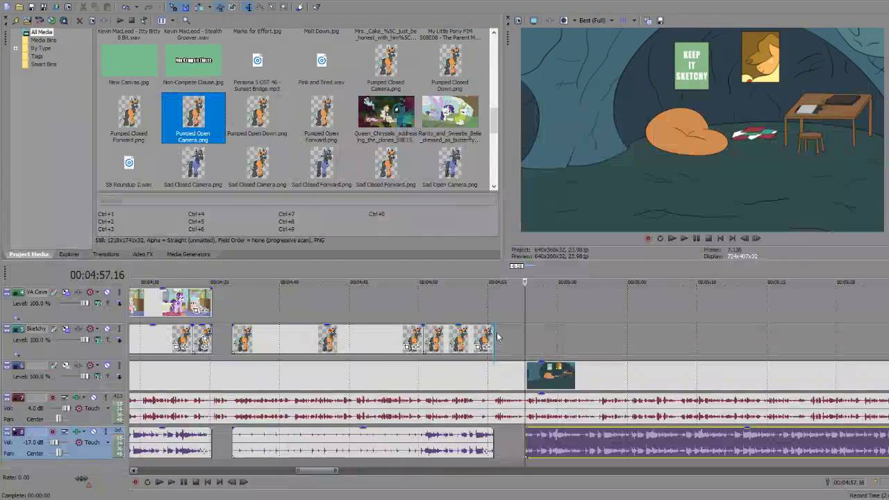
pyautogui.moveTo(497, 338); pyautogui.dragTo(502, 338)
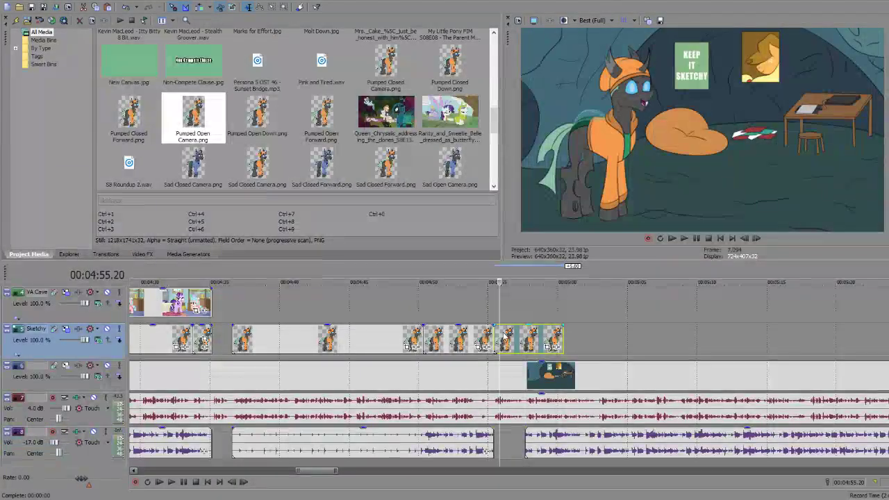
pyautogui.press('space')
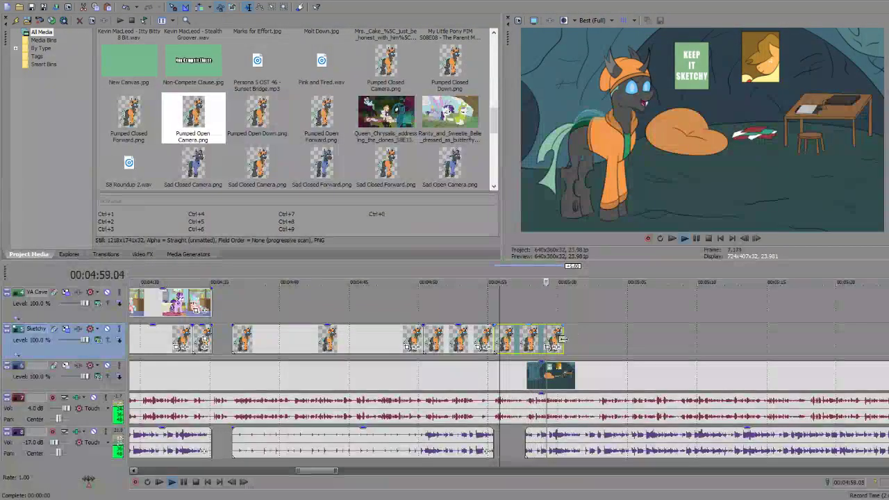
pyautogui.moveTo(561, 338); pyautogui.dragTo(522, 340)
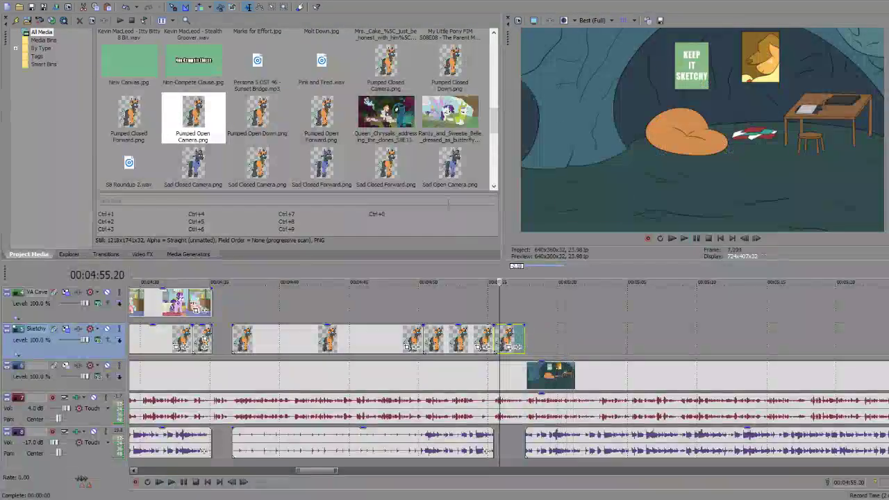
# Step: Find the orange Happy Open Forward.png in the project media and place it on the Sketchy track at 00:04:57.16
pyautogui.scroll(5, 321, 119)
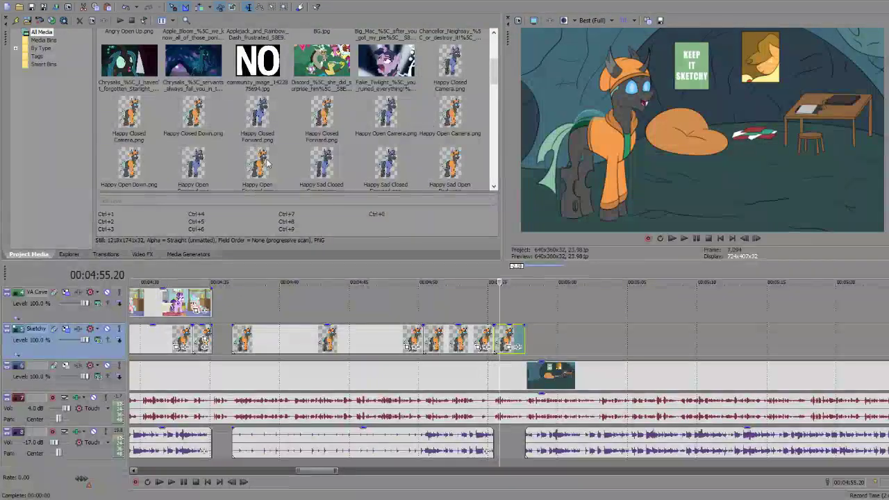
pyautogui.scroll(-3, 267, 163)
pyautogui.click(257, 90)
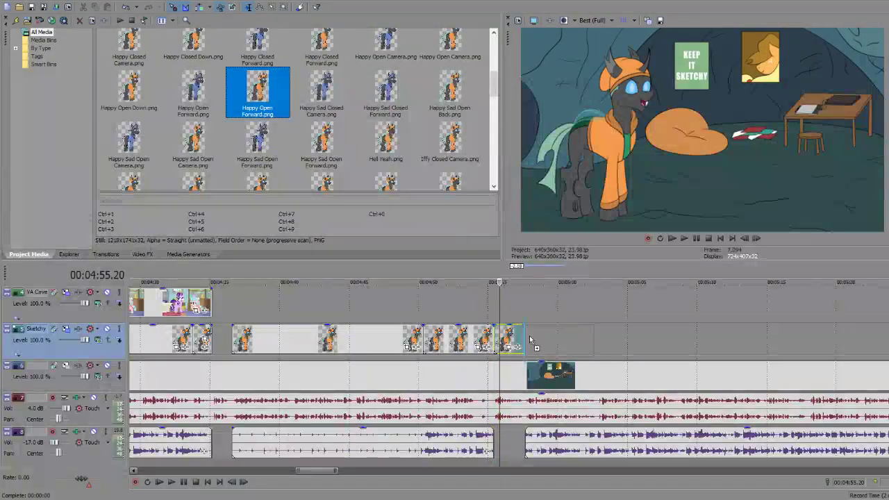
pyautogui.moveTo(530, 340); pyautogui.dragTo(529, 338)
# Step: Play the narration over the Happy Open Forward image and extend the clip's end to 00:05:08.18
pyautogui.press('space')
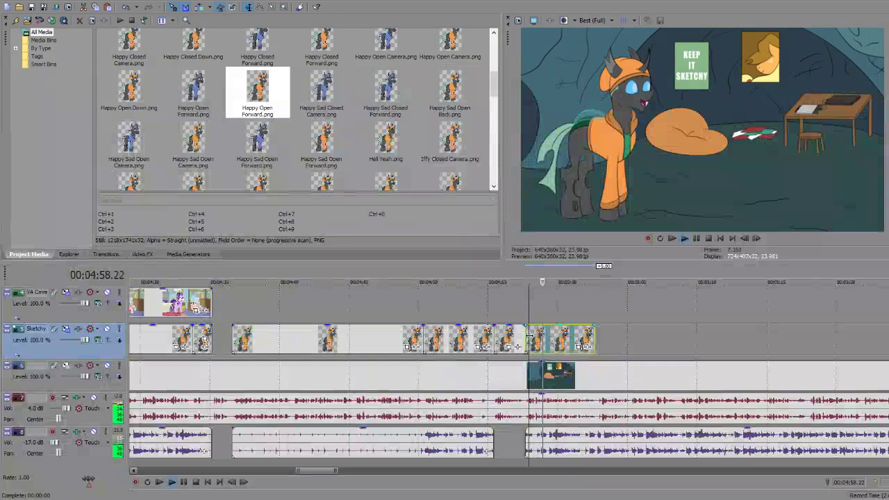
pyautogui.click(525, 443)
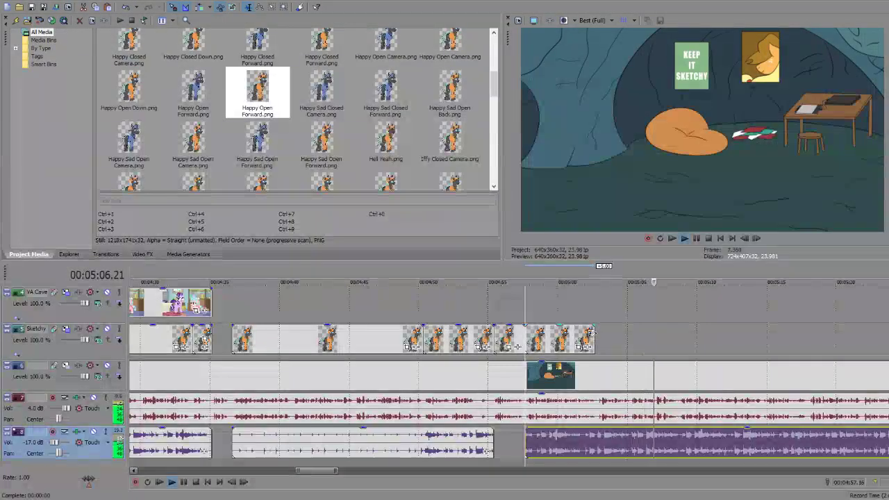
pyautogui.press('Return')
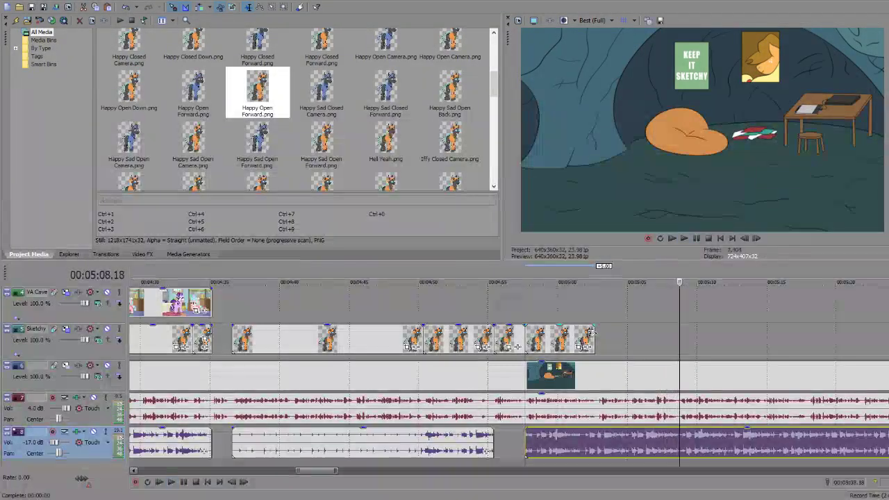
pyautogui.moveTo(591, 334); pyautogui.dragTo(675, 346)
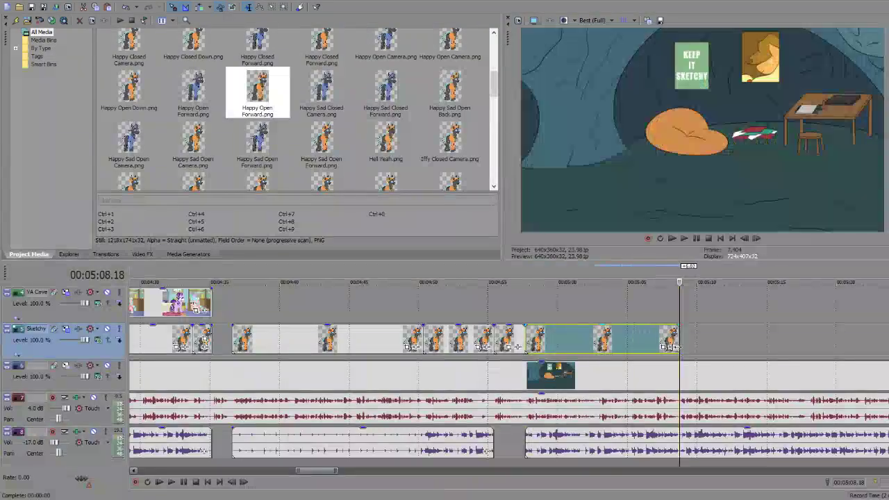
# Step: Find Pumped Open Forward.png in the project media and place it on the Sketchy track at 00:05:08.18
pyautogui.scroll(-5, 359, 122)
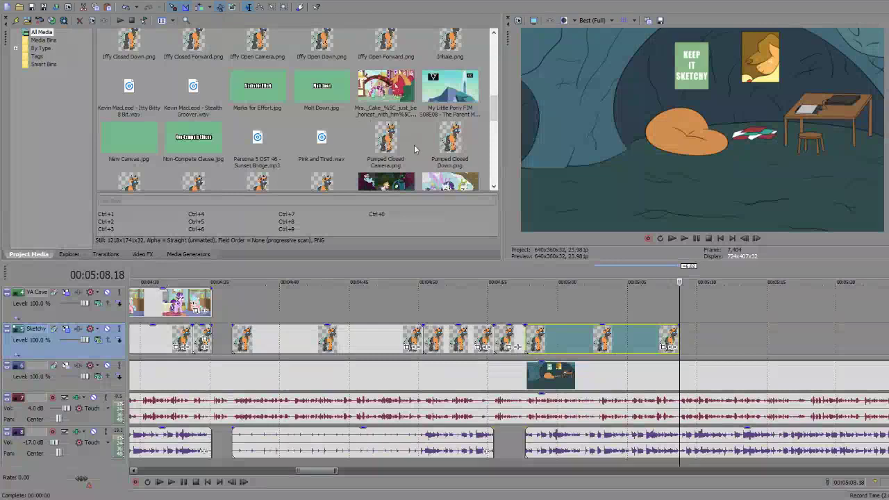
pyautogui.scroll(-2, 413, 148)
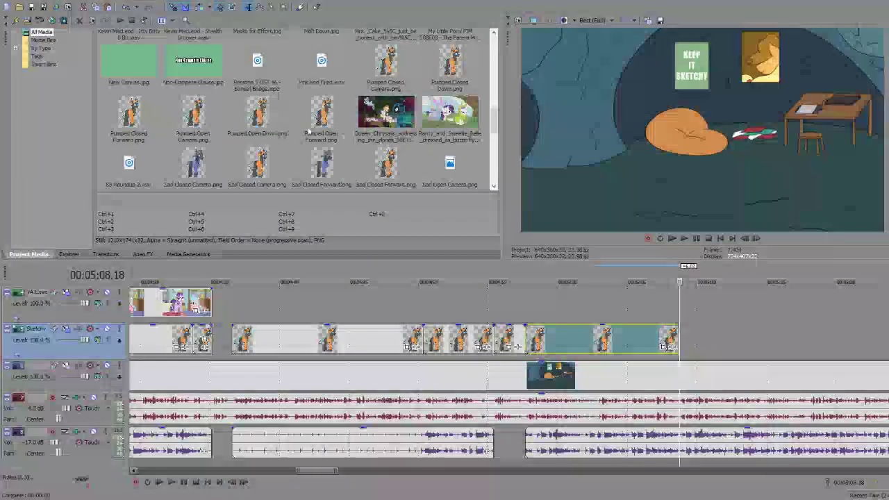
pyautogui.click(144, 117)
pyautogui.click(320, 115)
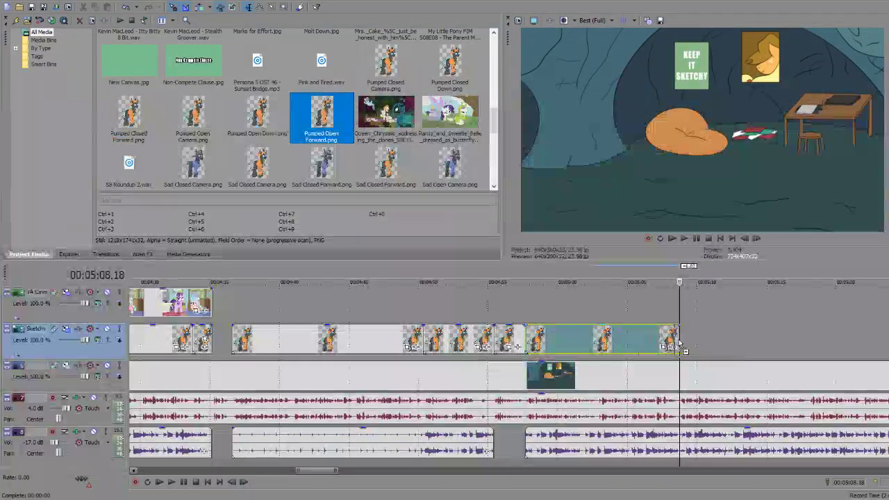
pyautogui.moveTo(679, 345); pyautogui.dragTo(687, 345)
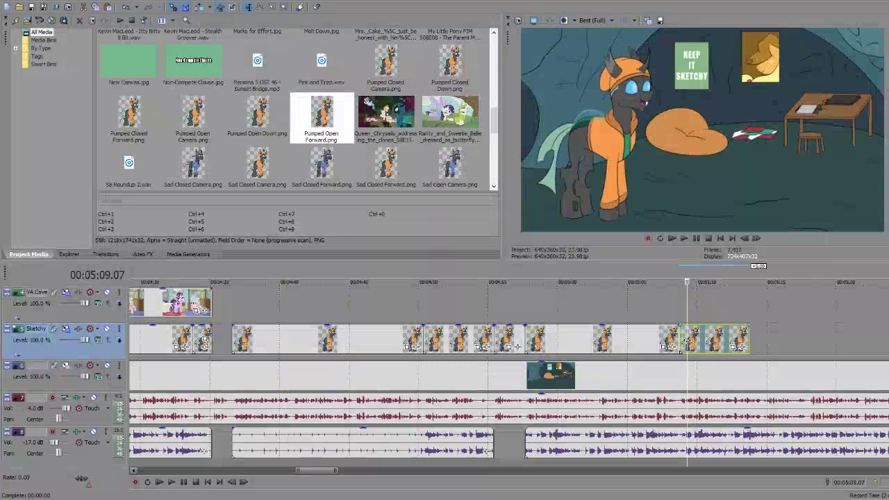
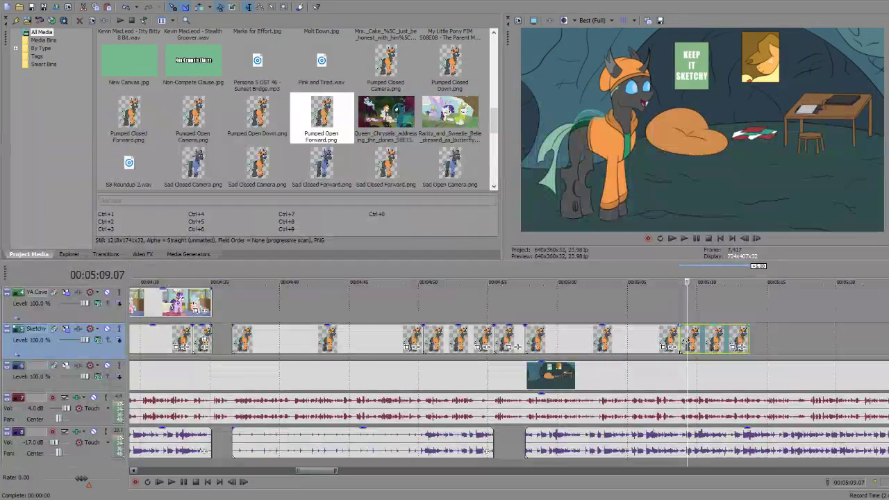
# Step: Play and replay the narration over the Pumped Open Forward image, and extend the clip's end to 00:05:14.17
pyautogui.press('space')
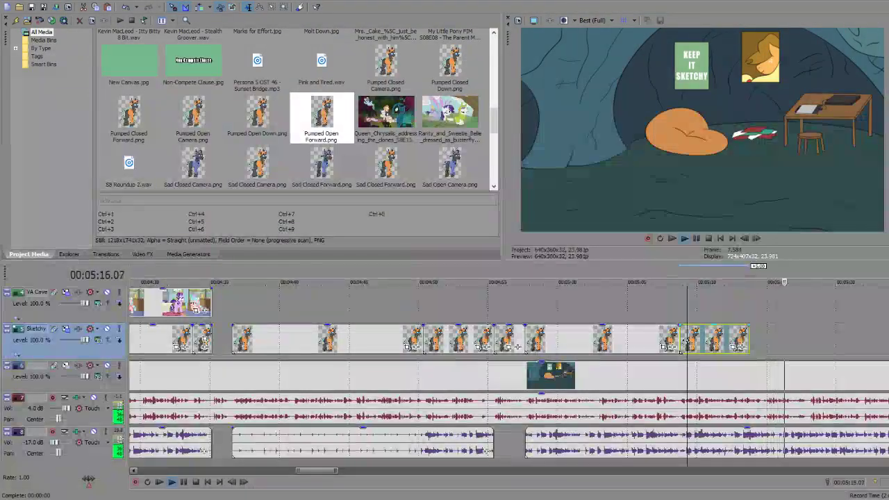
pyautogui.press('Return')
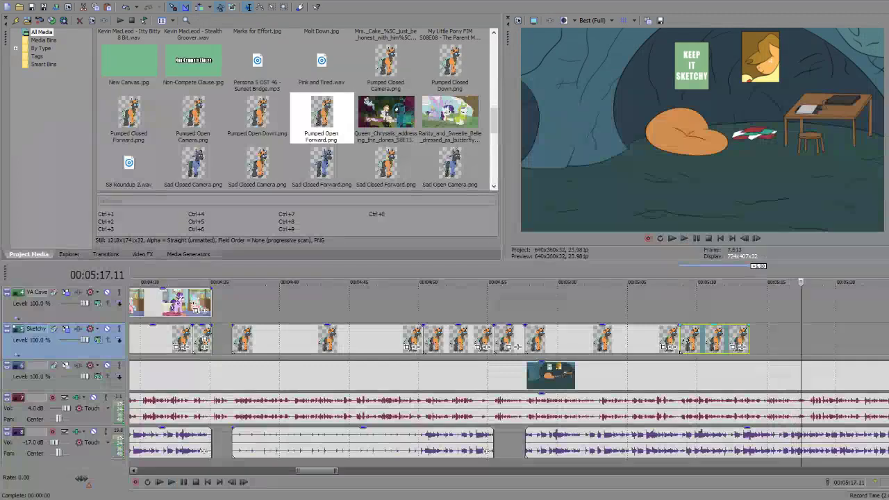
pyautogui.click(729, 336)
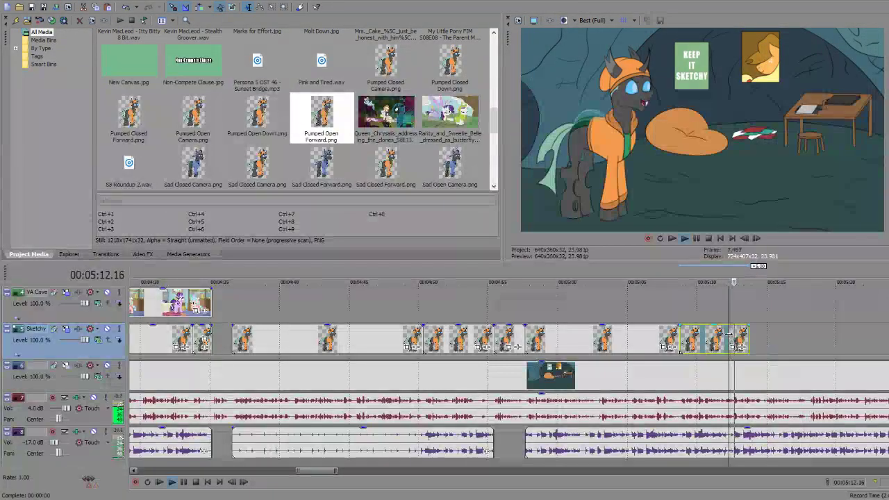
pyautogui.press('space')
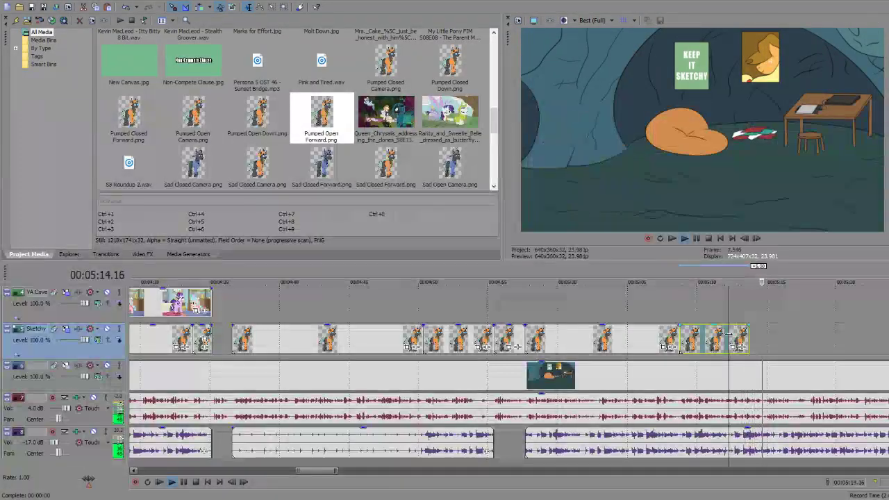
pyautogui.press('Return')
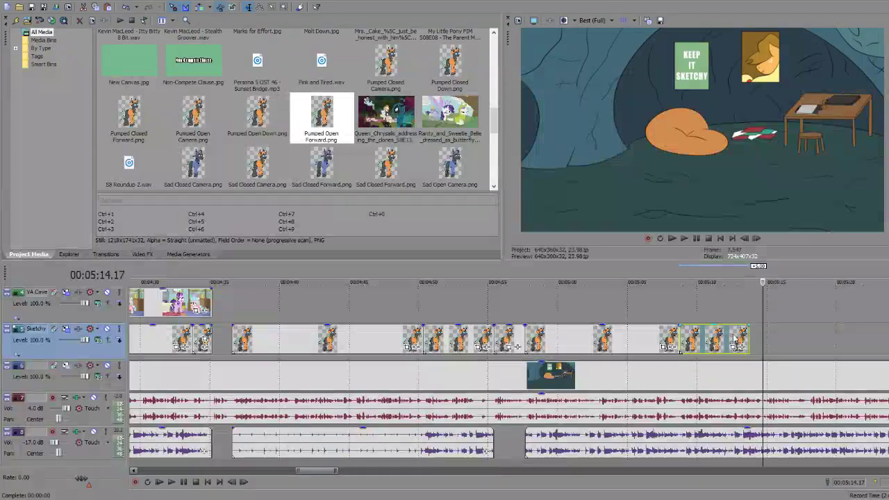
pyautogui.moveTo(747, 339); pyautogui.dragTo(762, 339)
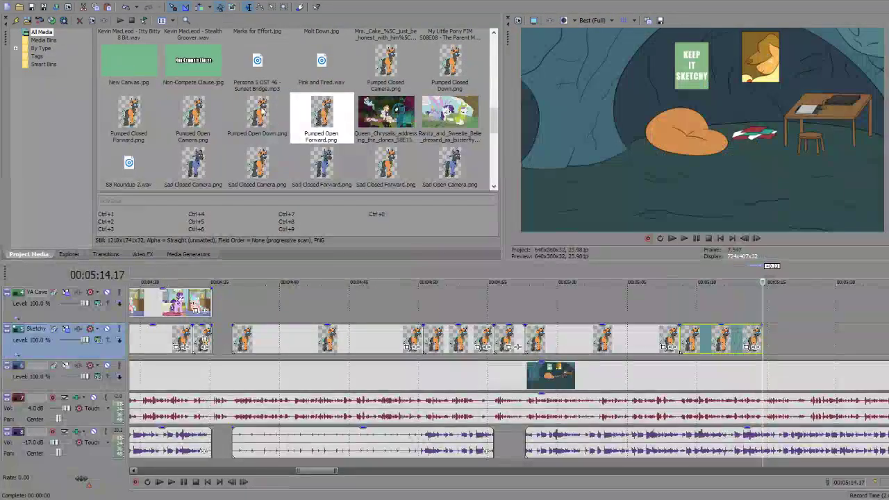
# Step: Place Pumped Open Camera.png on the Sketchy track at 00:05:14.17, play the narration over it, and trim its end to 00:05:18.00
pyautogui.click(193, 114)
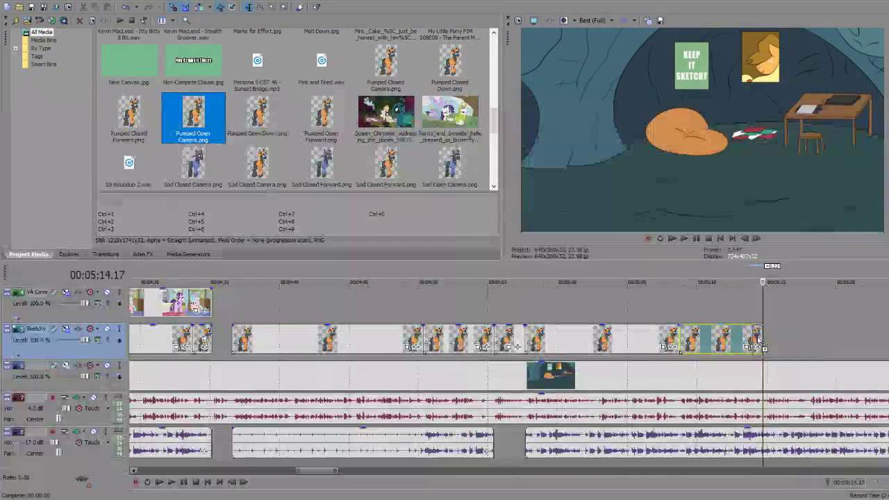
pyautogui.moveTo(758, 342); pyautogui.dragTo(769, 342)
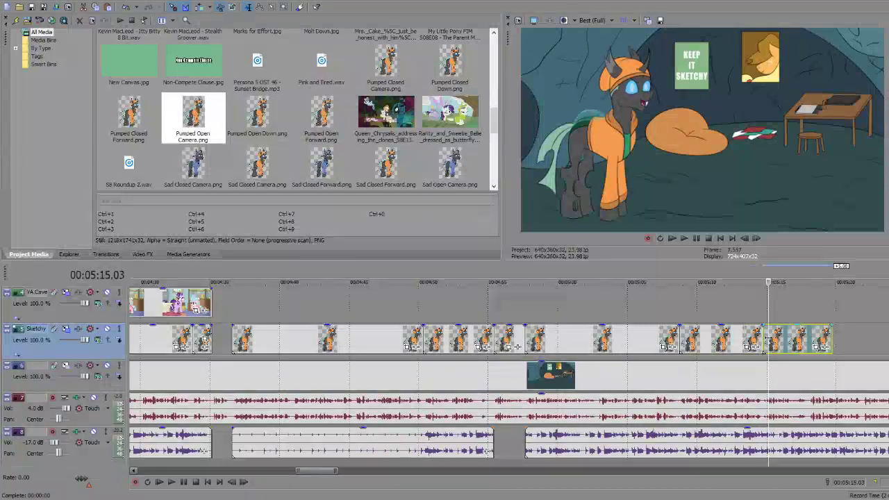
pyautogui.press('space')
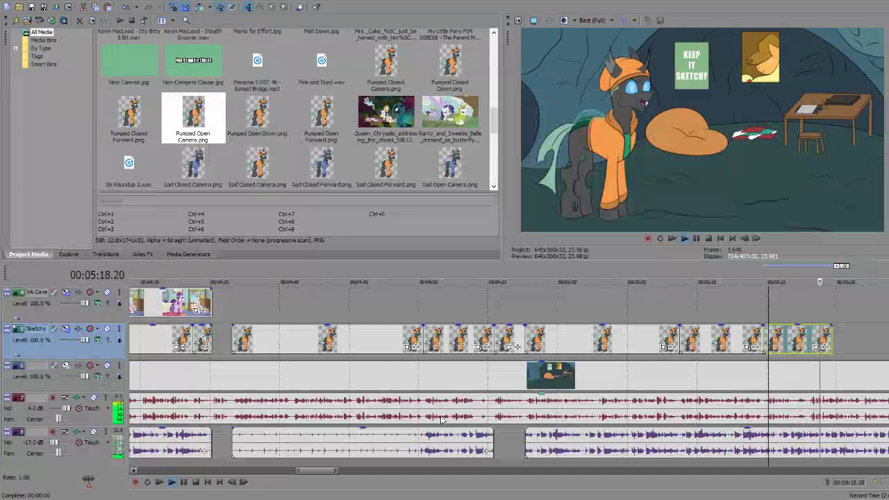
pyautogui.press('Return')
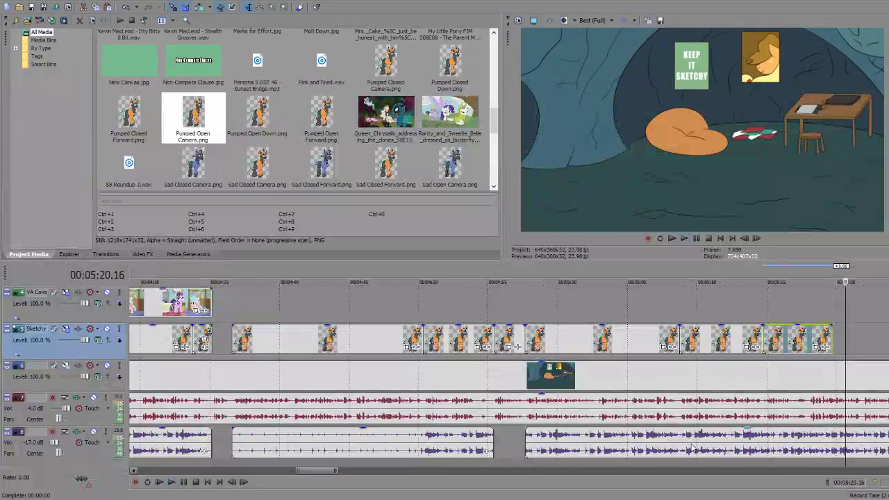
pyautogui.click(779, 338)
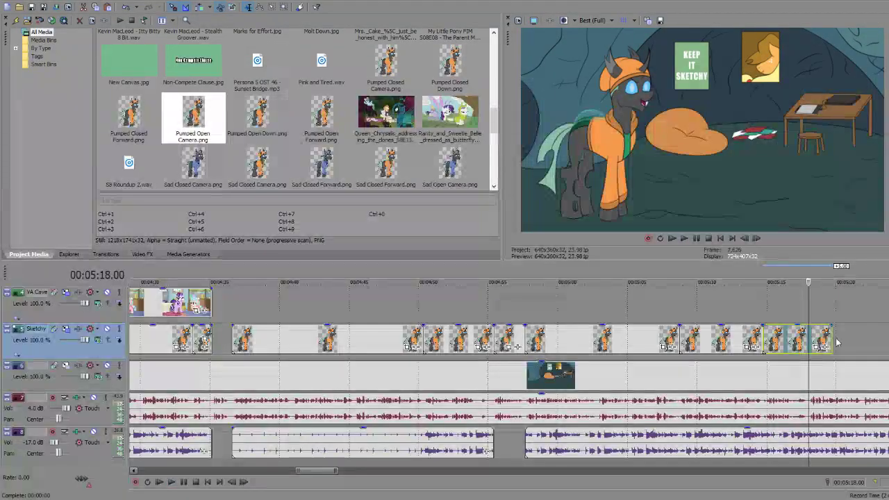
pyautogui.moveTo(833, 342); pyautogui.dragTo(791, 340)
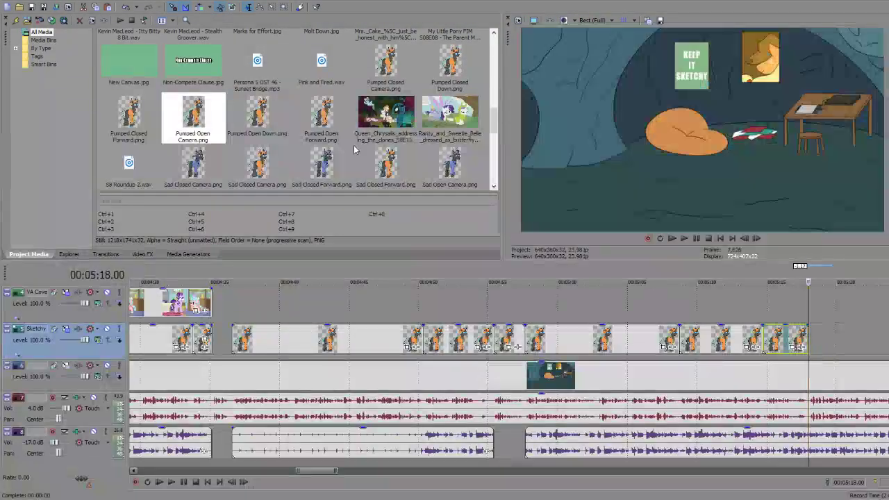
# Step: Find the orange Happy Open Camera.png in the project media and place it on the Sketchy track at 00:05:18.00
pyautogui.scroll(5, 353, 145)
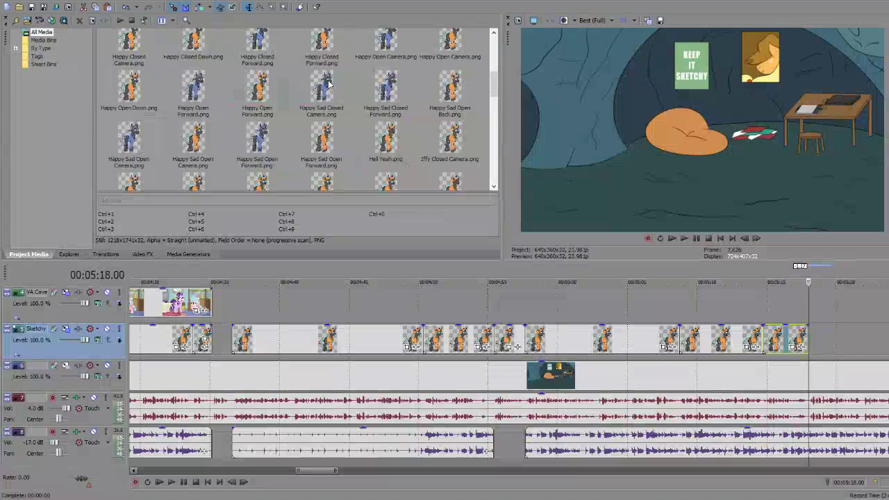
pyautogui.doubleClick(457, 43)
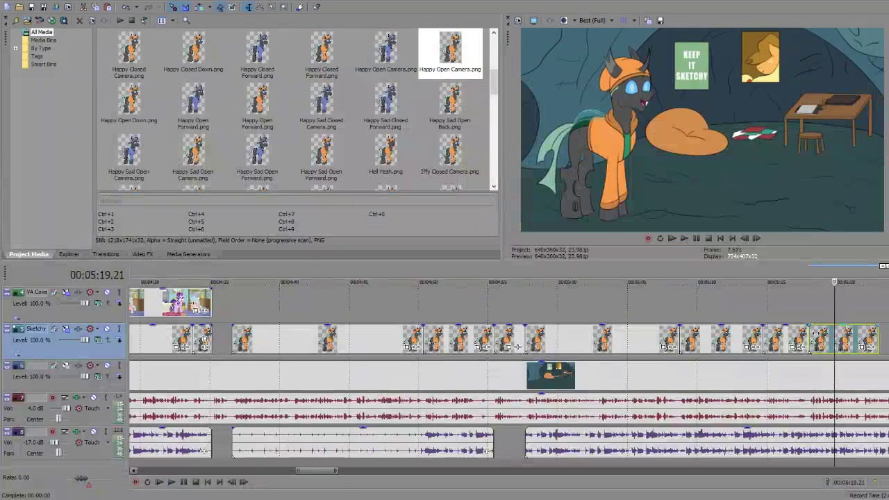
pyautogui.moveTo(317, 470); pyautogui.dragTo(341, 478)
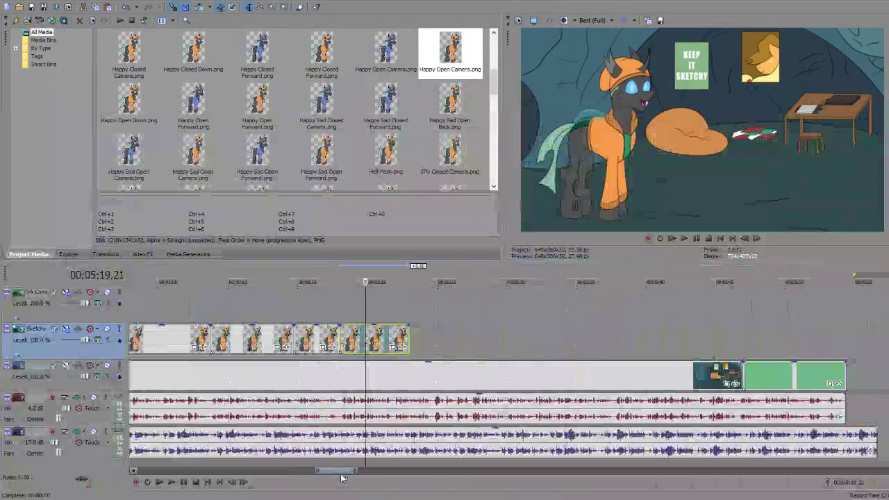
# Step: Play and replay the narration over the Happy Open Camera clip, and trim the clip's end to 00:05:21.21
pyautogui.click(366, 341)
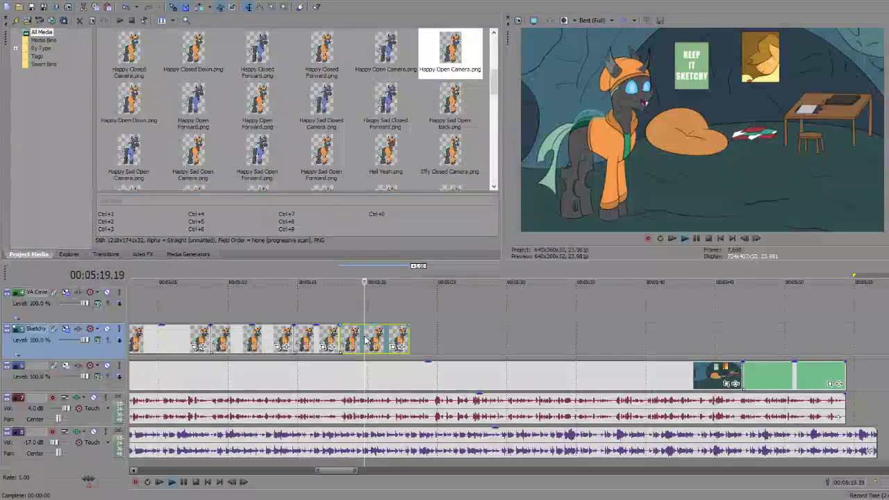
pyautogui.press('space')
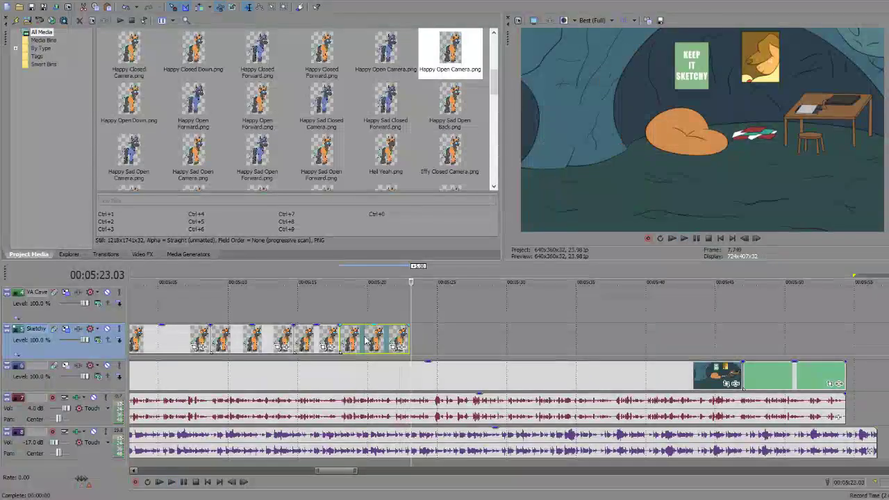
pyautogui.press('space')
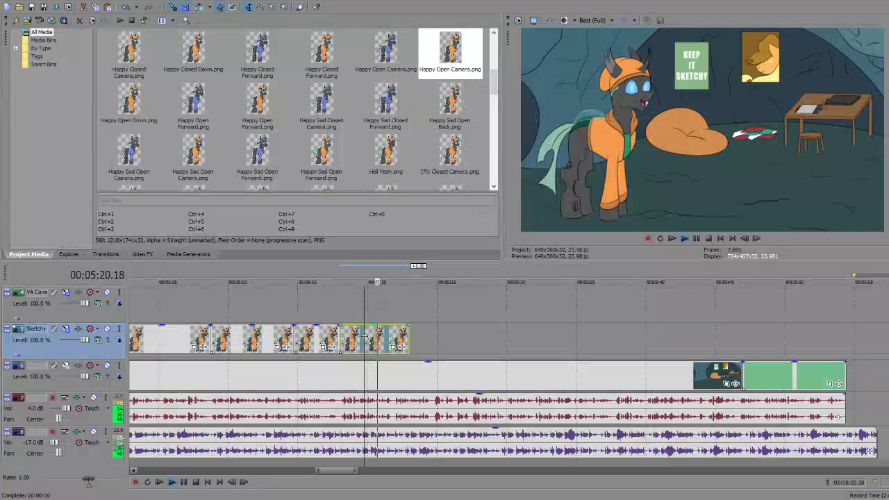
pyautogui.press('Return')
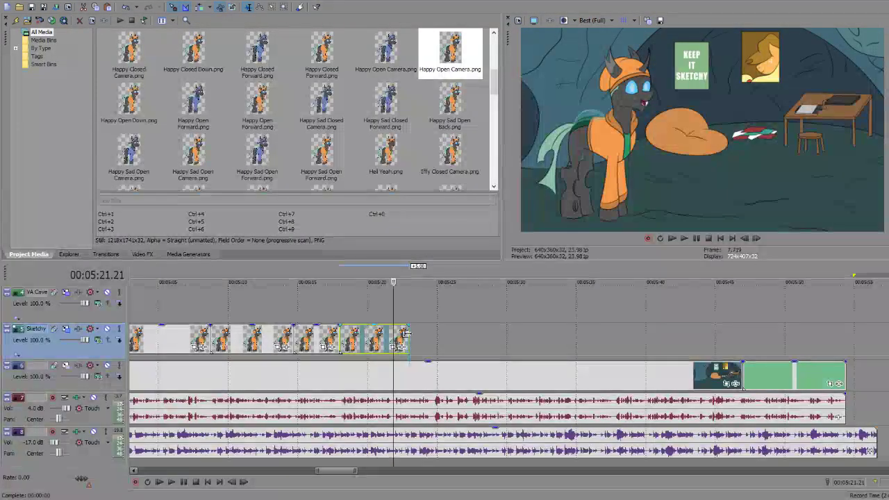
pyautogui.moveTo(406, 334); pyautogui.dragTo(390, 336)
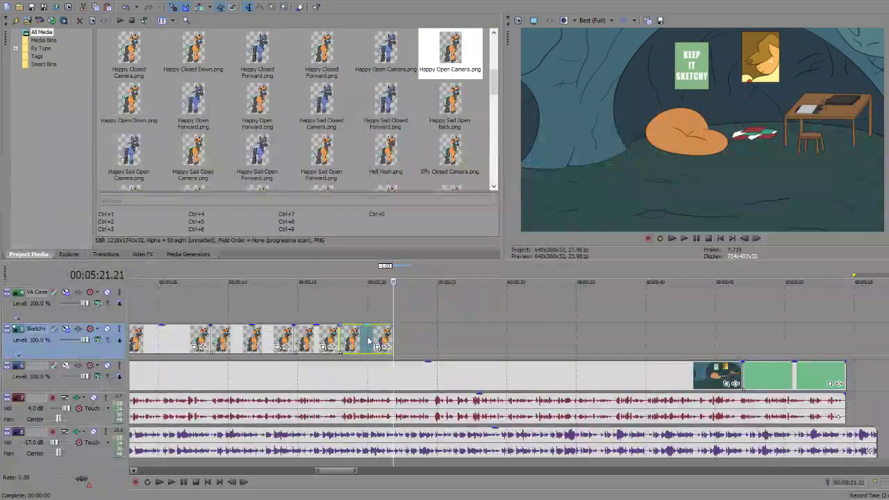
# Step: Place the orange Well Open Camera.png on the Sketchy track at 00:05:21.21, play the narration over it, and trim its end to 00:05:24.17
pyautogui.click(368, 339)
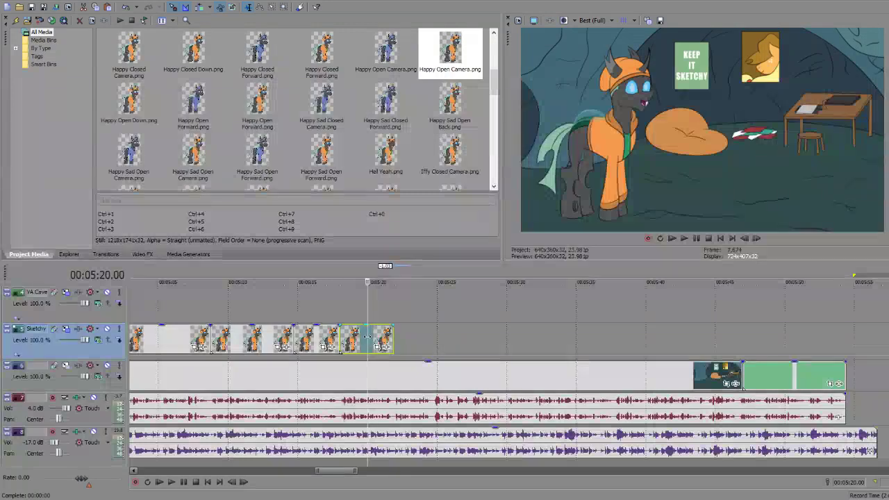
pyautogui.press('space')
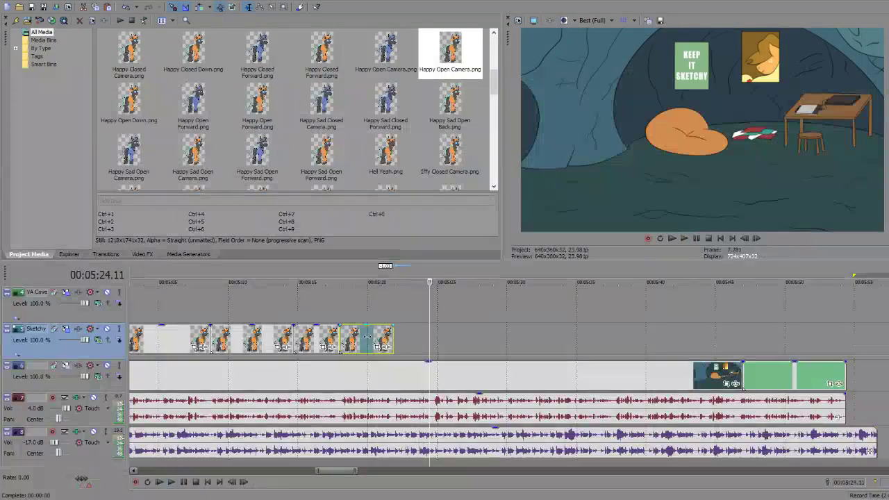
pyautogui.scroll(-5, 336, 107)
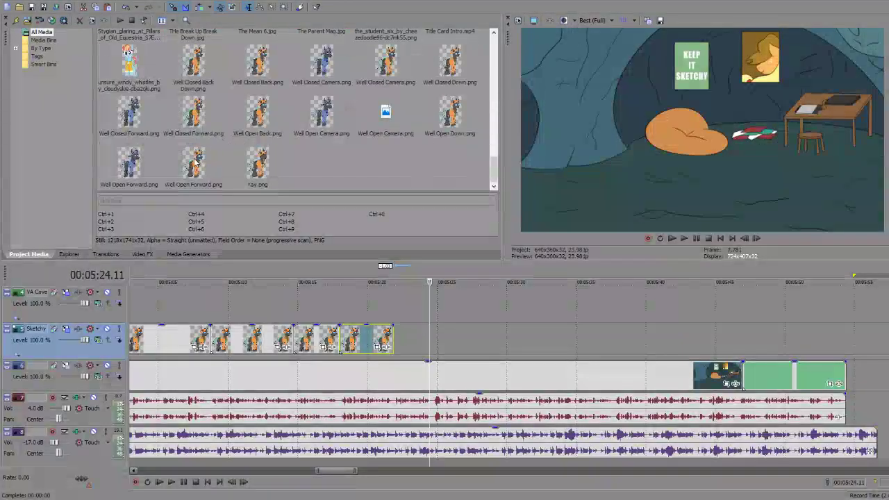
pyautogui.moveTo(195, 162); pyautogui.dragTo(351, 301)
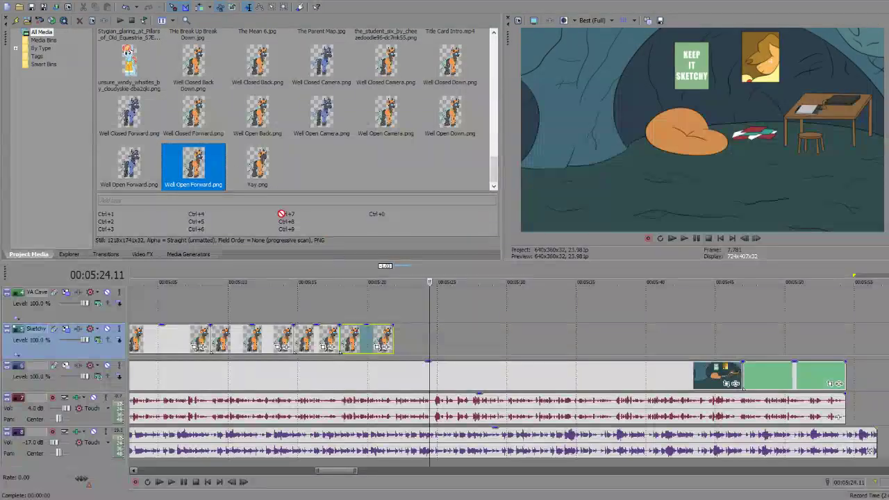
pyautogui.moveTo(281, 213); pyautogui.dragTo(208, 159)
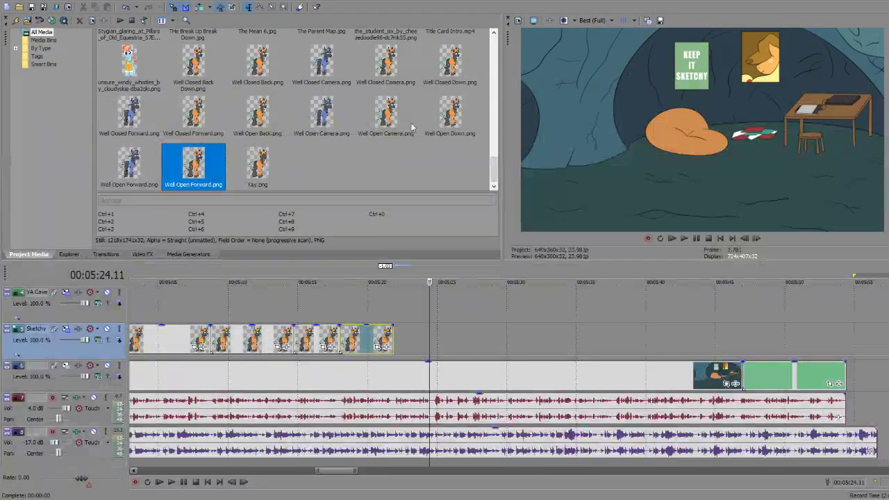
pyautogui.moveTo(412, 127); pyautogui.dragTo(417, 218)
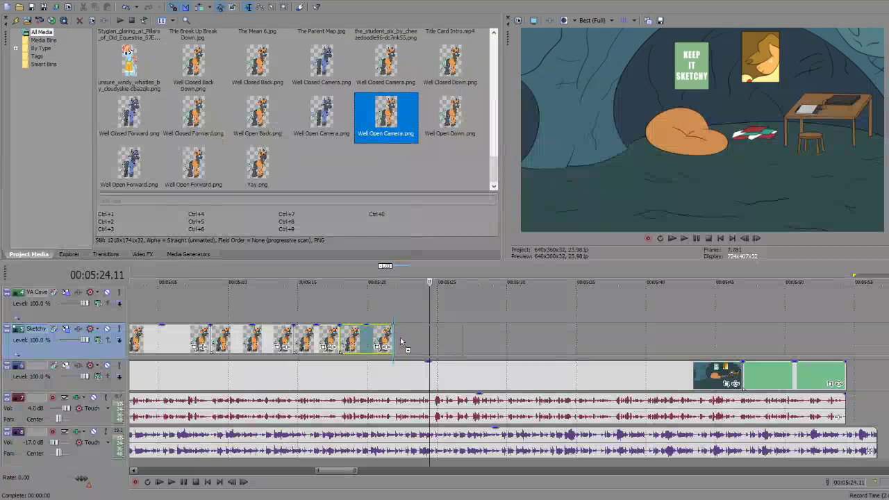
pyautogui.moveTo(401, 342); pyautogui.dragTo(399, 337)
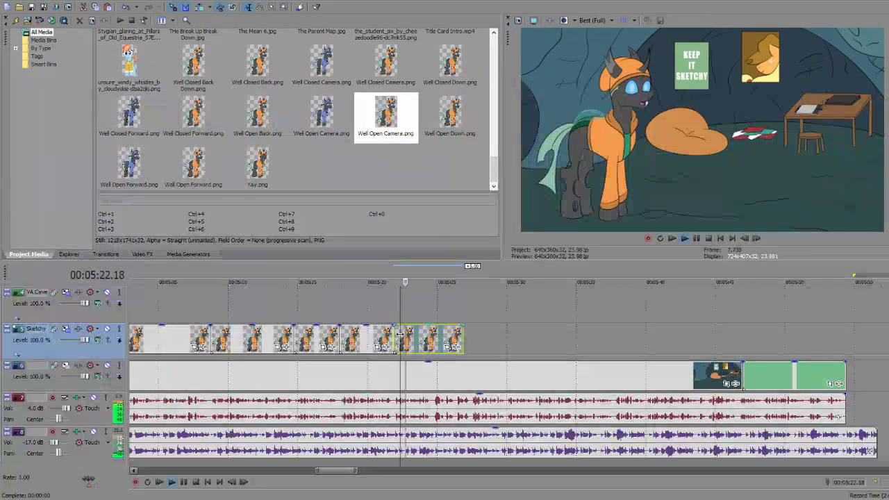
pyautogui.press('space')
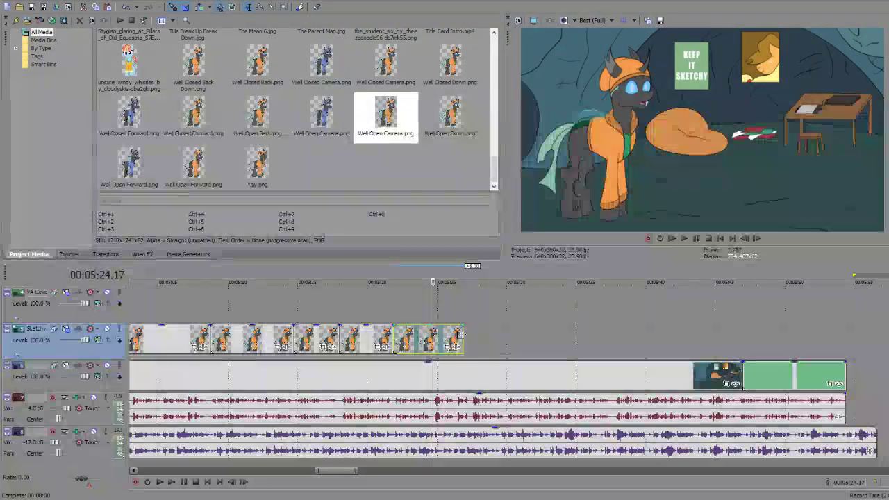
pyautogui.moveTo(460, 334); pyautogui.dragTo(432, 334)
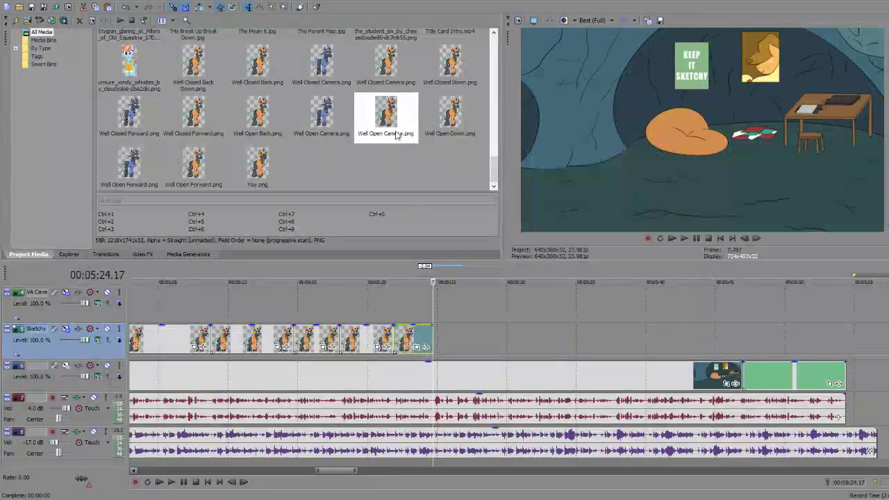
# Step: Find Iffy Open Camera.png in the project media, place it on the Sketchy track at 00:05:24.17, and play the narration over it
pyautogui.scroll(5, 396, 135)
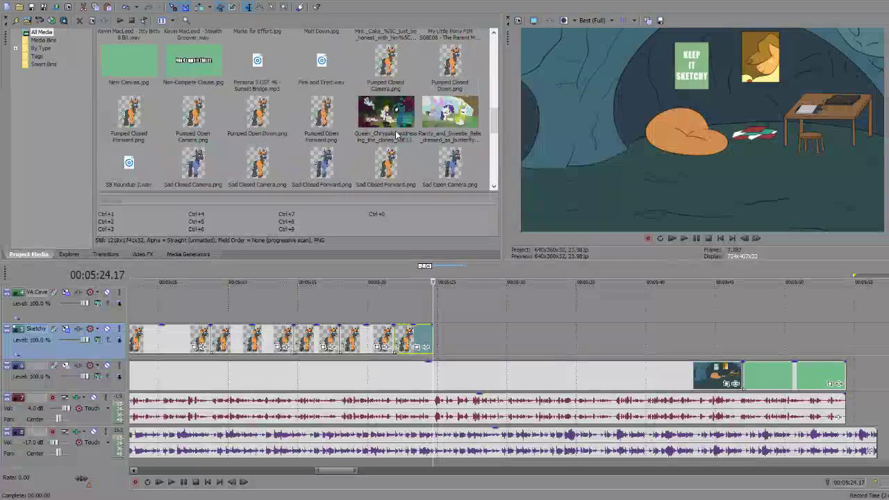
pyautogui.scroll(8, 396, 136)
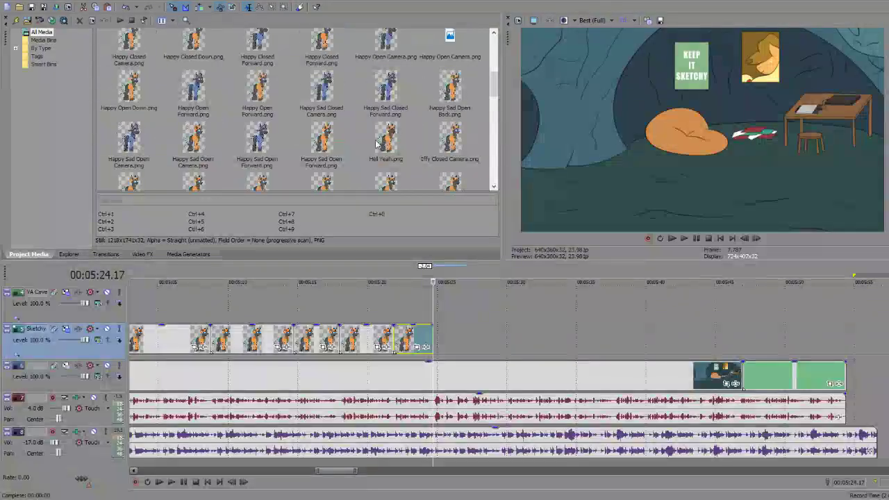
pyautogui.scroll(-3, 377, 143)
pyautogui.moveTo(254, 117)
pyautogui.mouseDown()
pyautogui.moveTo(436, 278)
pyautogui.moveTo(440, 340)
pyautogui.mouseUp()
pyautogui.click(439, 338)
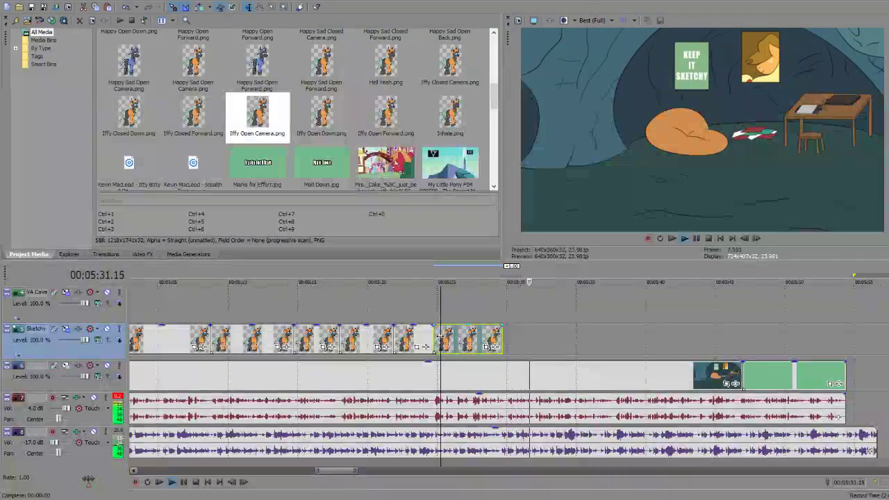
pyautogui.press('space')
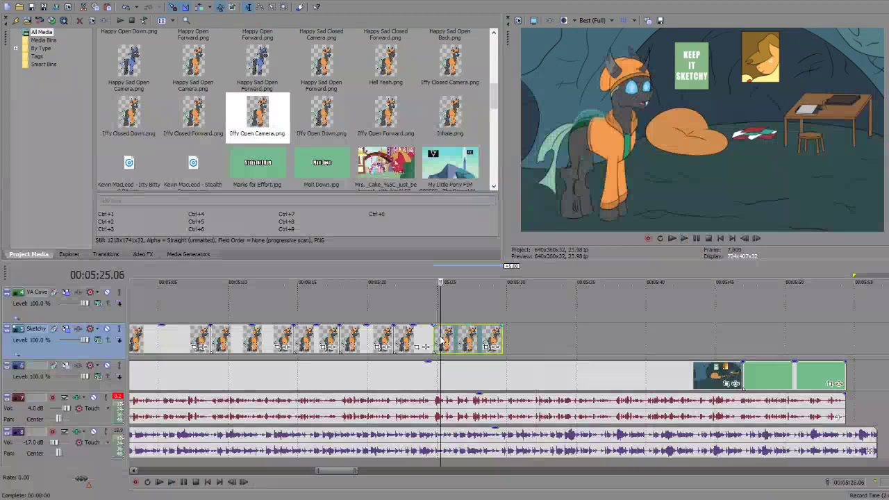
# Step: Replay the narration across the last two Sketchy images and move the cut between them to 00:05:26.10
pyautogui.click(430, 338)
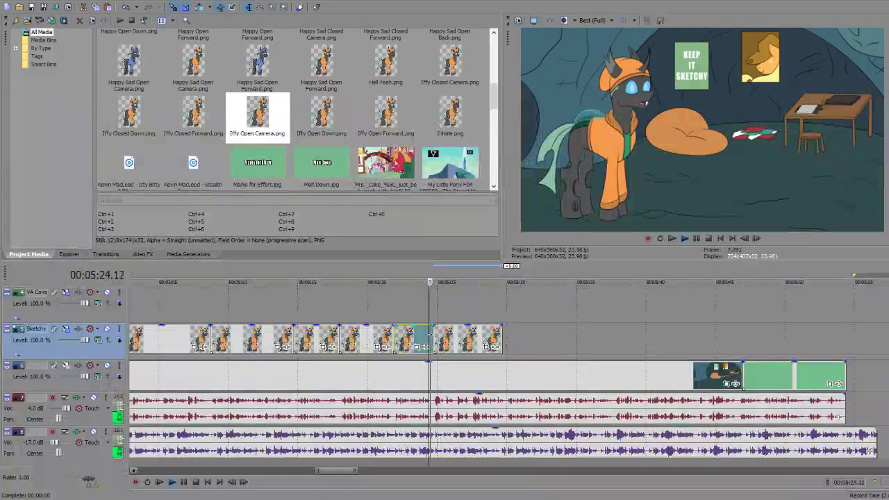
pyautogui.press('space')
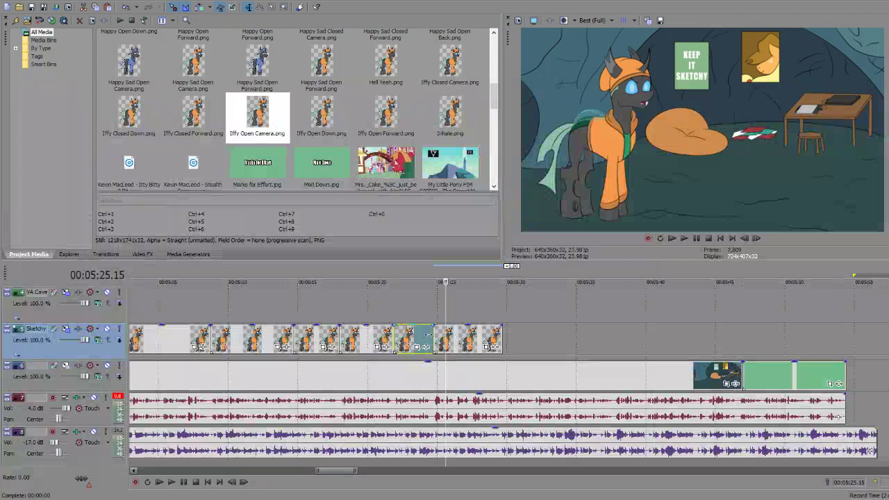
pyautogui.press('space')
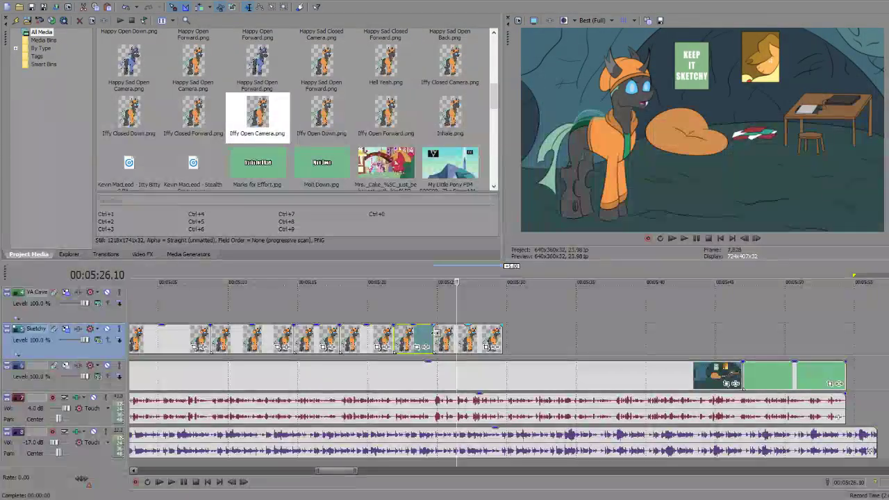
pyautogui.moveTo(436, 333); pyautogui.dragTo(457, 339)
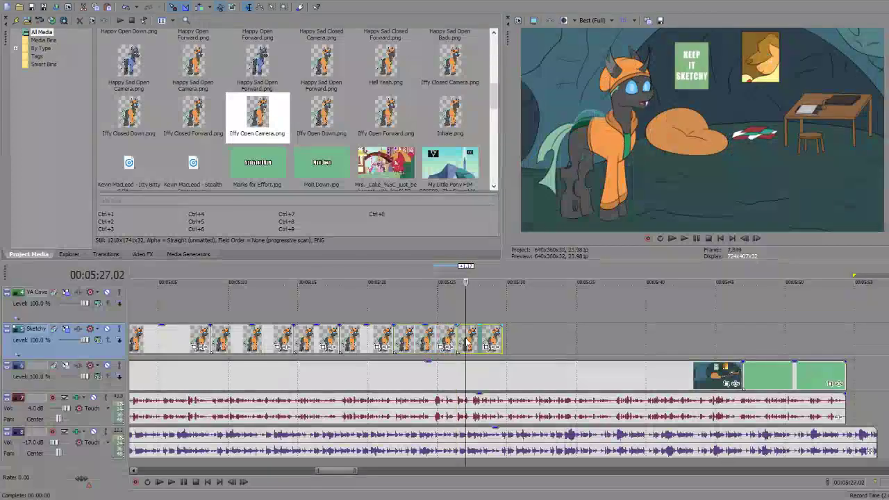
# Step: Play and replay the narration over and past the Iffy Open Camera image, and extend its end to 00:05:32.00
pyautogui.press('space')
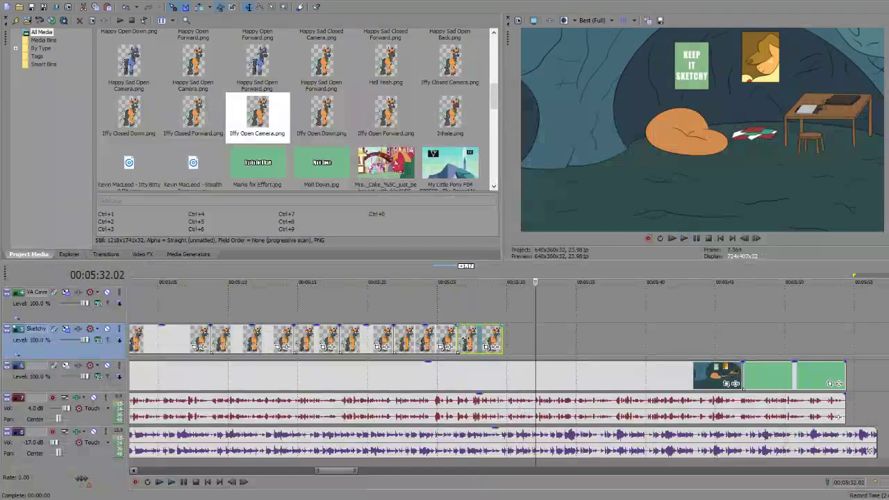
pyautogui.click(523, 371)
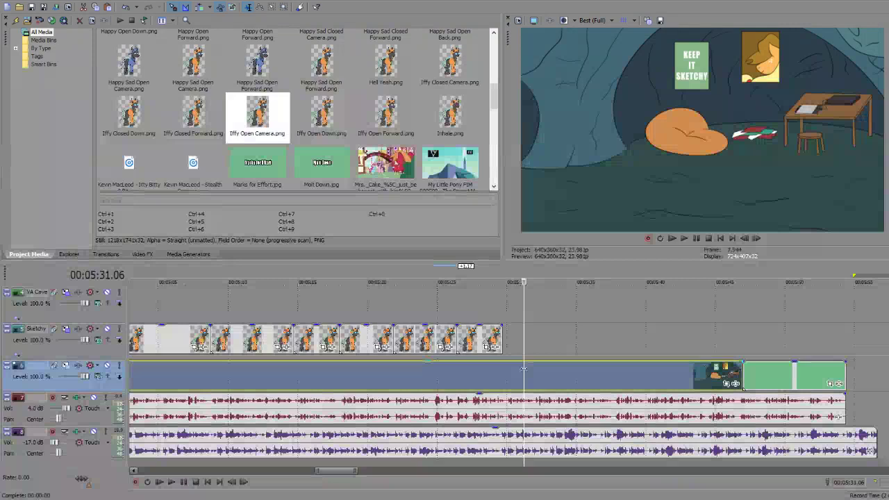
pyautogui.click(506, 369)
pyautogui.press('space')
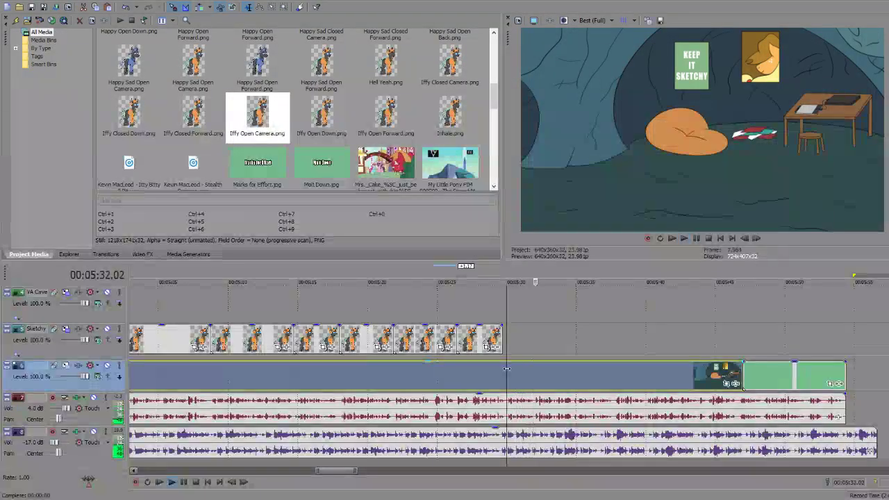
pyautogui.press('space')
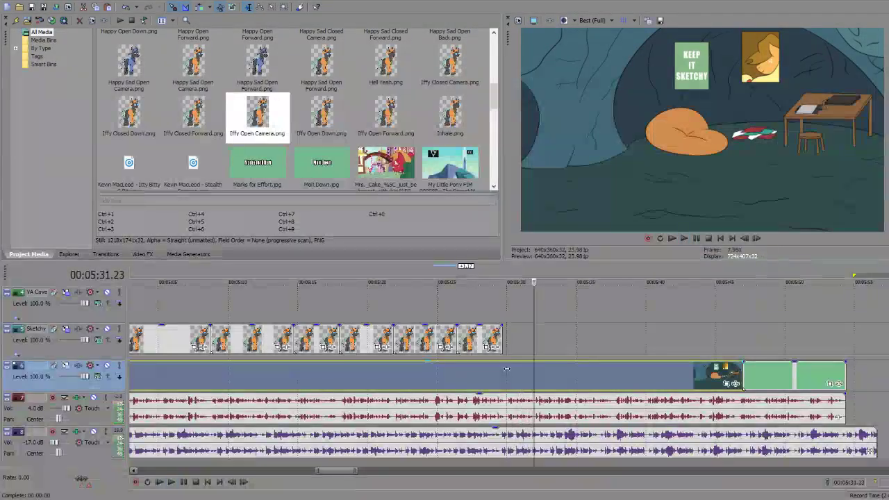
pyautogui.press('space')
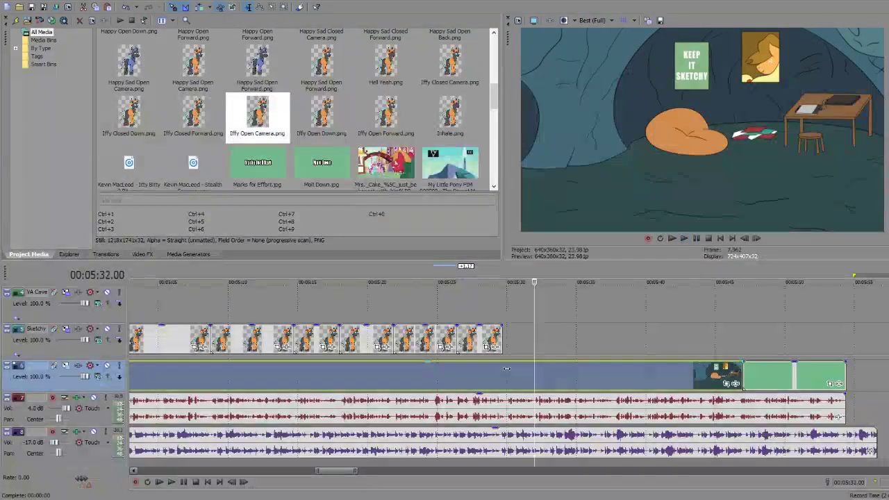
pyautogui.moveTo(501, 339); pyautogui.dragTo(533, 335)
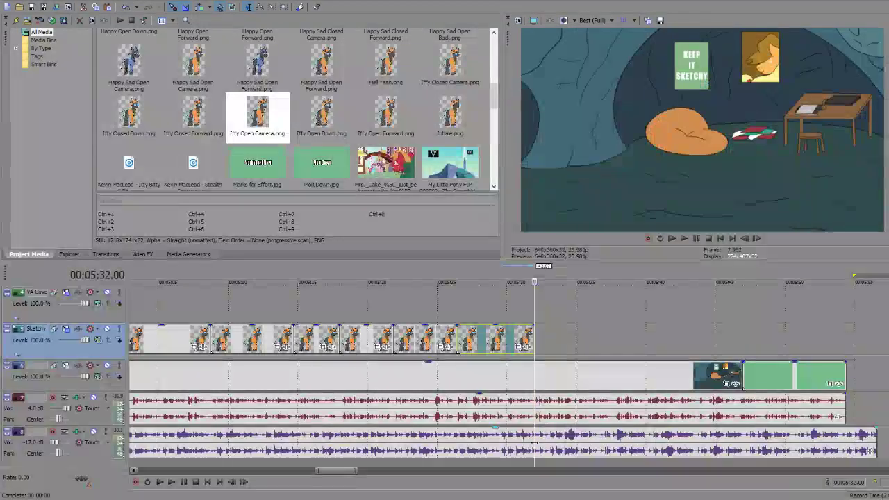
# Step: Split the background music at 00:05:32.00 and delete the part after the split
pyautogui.click(535, 442)
pyautogui.press('s')
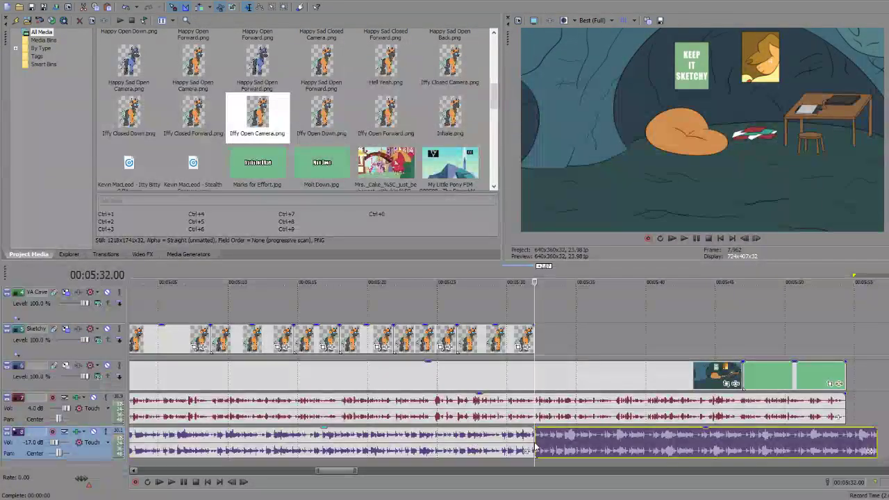
pyautogui.press('Delete')
# Step: Copy the remaining background music clip and paste it on the same track at 00:05:35.21
pyautogui.click(504, 450)
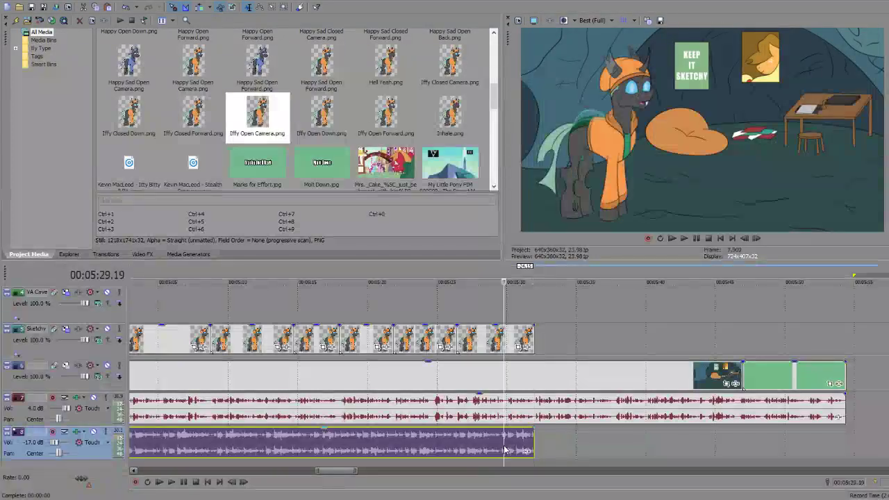
pyautogui.click(588, 442)
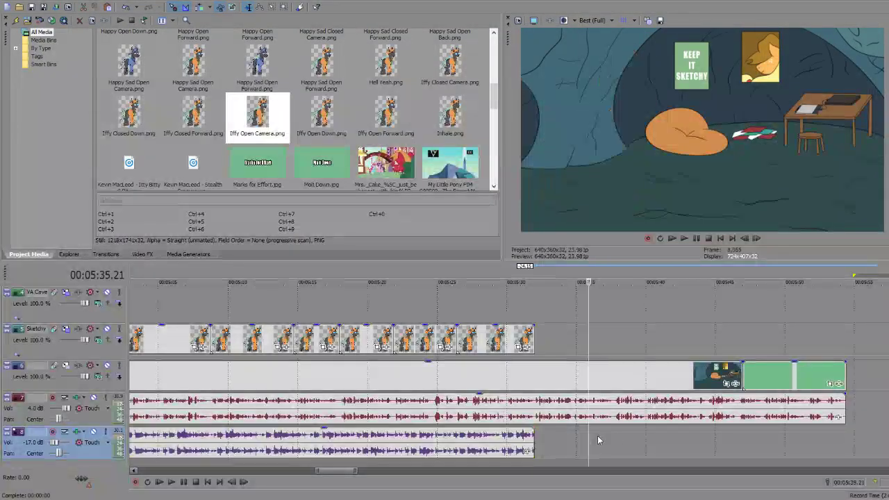
pyautogui.hotkey('ctrl', 'v')
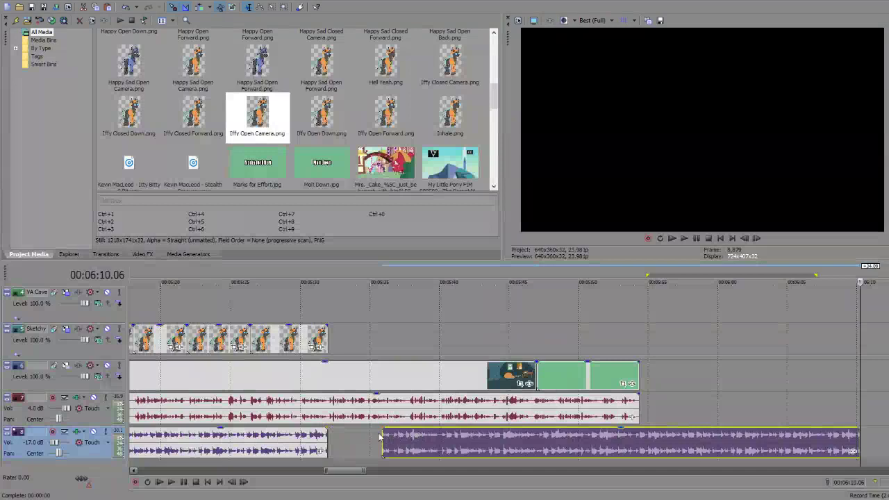
# Step: Shift and trim the pasted music clip so it ends at about 00:06:06, and extend its start back to about 00:05:36
pyautogui.moveTo(520, 449); pyautogui.dragTo(605, 450)
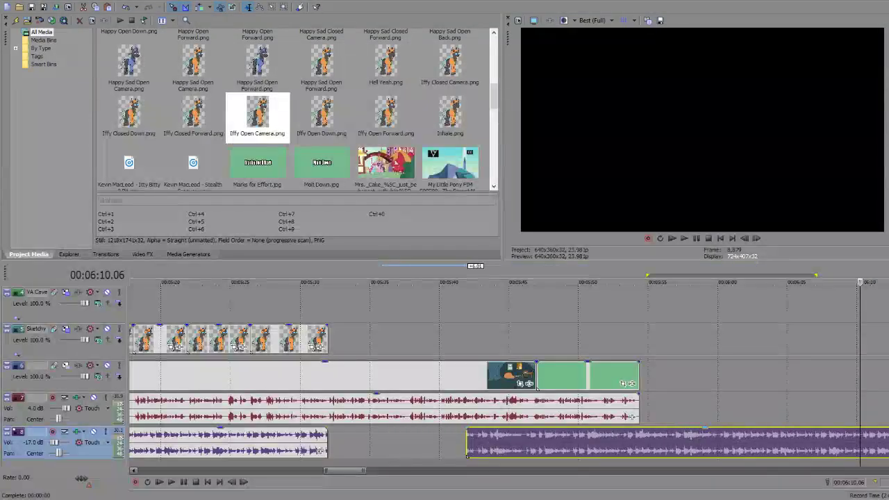
pyautogui.moveTo(886, 448); pyautogui.dragTo(750, 465)
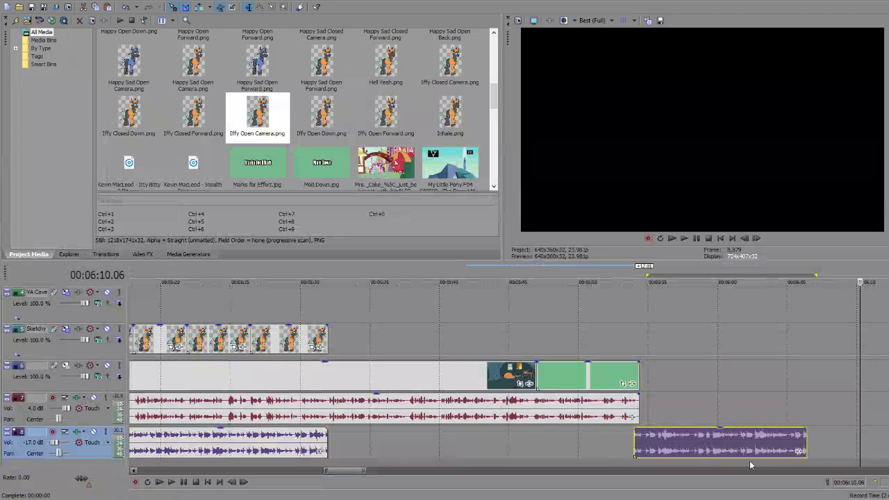
pyautogui.moveTo(638, 444); pyautogui.dragTo(379, 445)
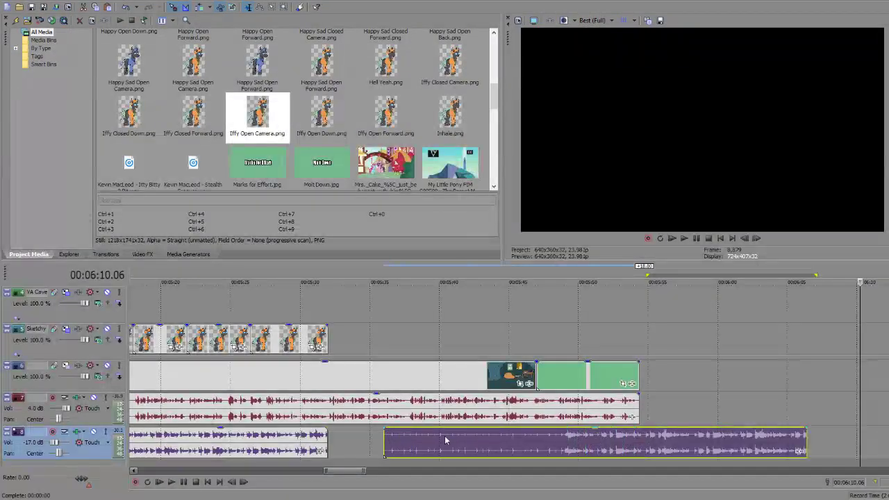
# Step: Trim and move the second background music clip so it starts at 00:05:37.18 and ends together with the narration
pyautogui.moveTo(444, 445); pyautogui.dragTo(495, 449)
pyautogui.moveTo(437, 438); pyautogui.dragTo(464, 428)
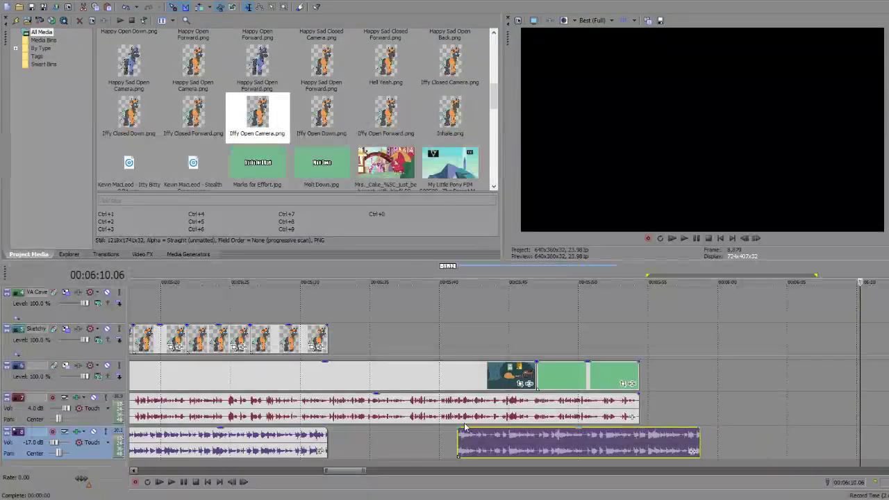
pyautogui.click(348, 339)
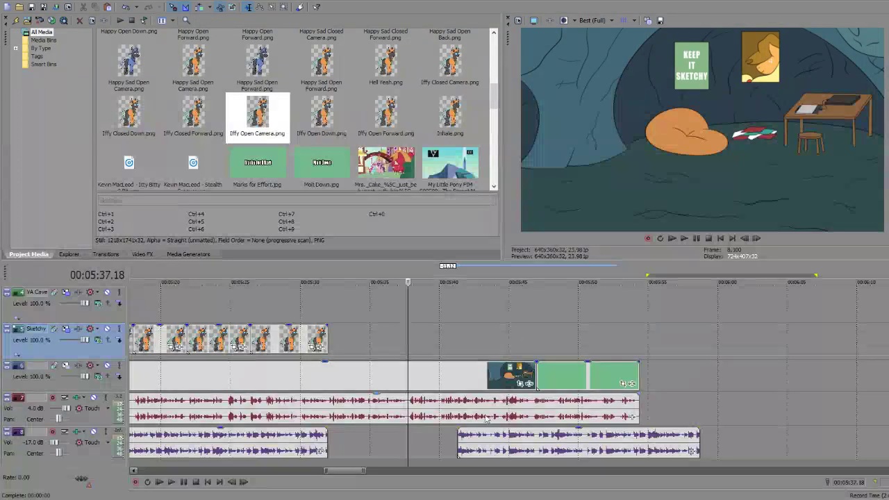
pyautogui.moveTo(487, 441); pyautogui.dragTo(440, 446)
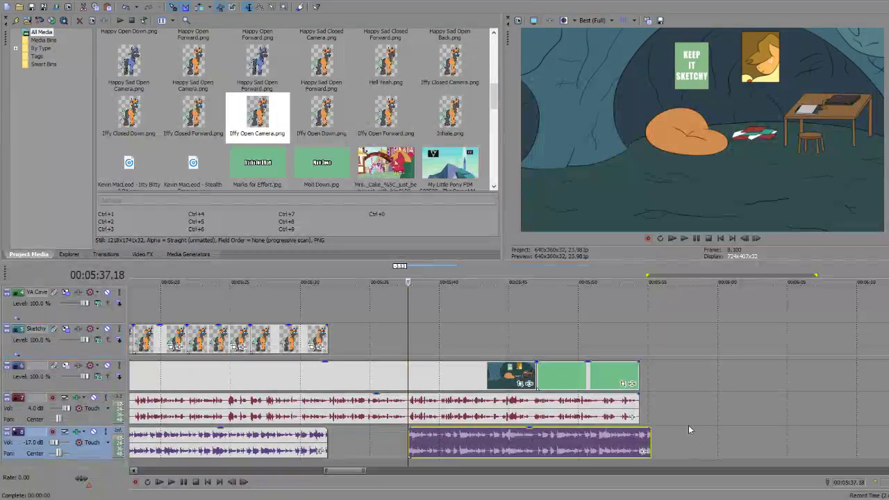
pyautogui.moveTo(649, 442); pyautogui.dragTo(639, 439)
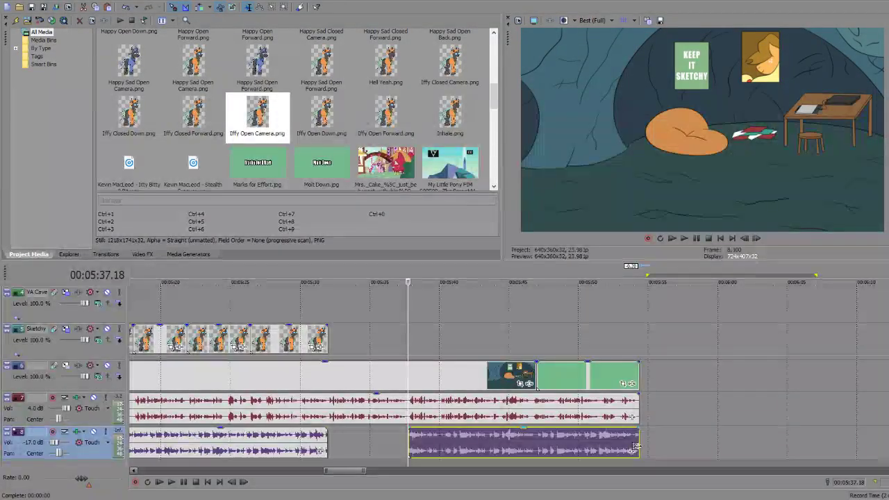
# Step: Place Pumped Open Camera.png on the Sketchy track at 00:05:32.00 and extend its end to the start of the second music clip
pyautogui.click(330, 338)
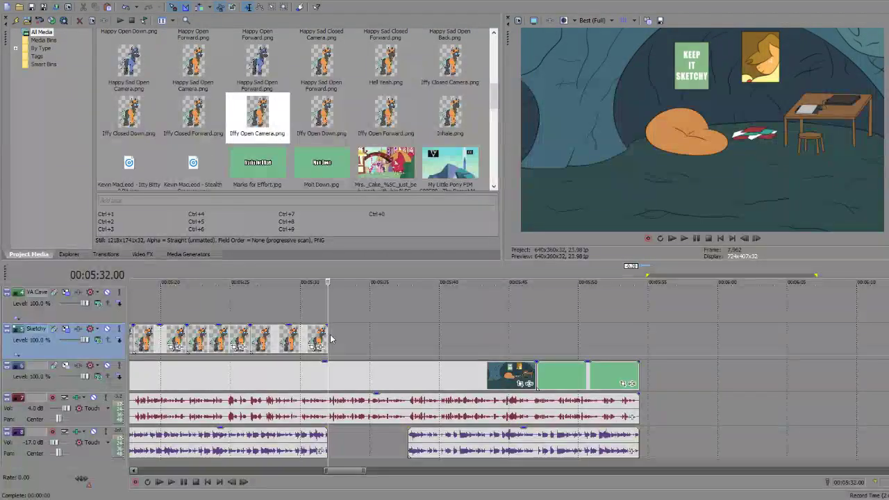
pyautogui.click(323, 338)
pyautogui.press('j')
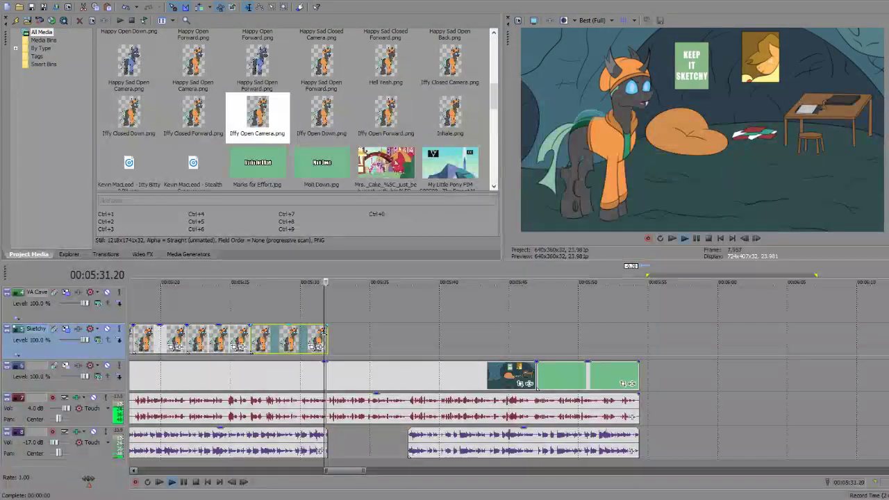
pyautogui.press('k')
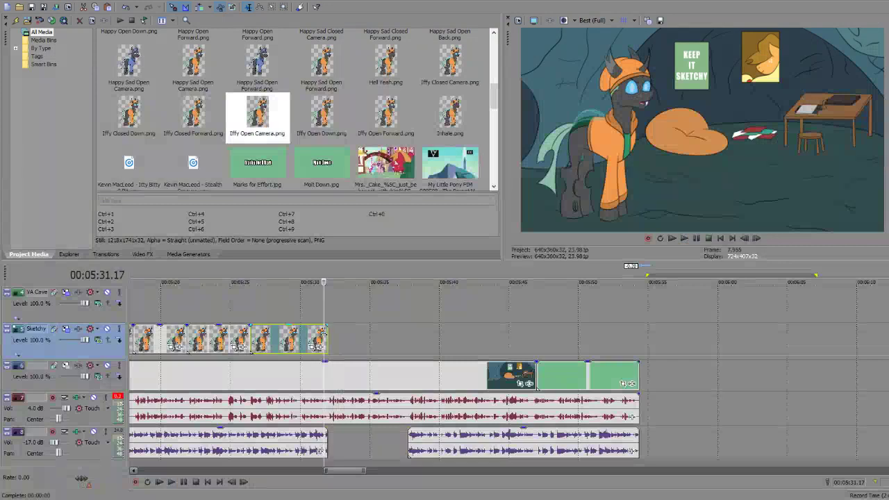
pyautogui.scroll(-3, 367, 92)
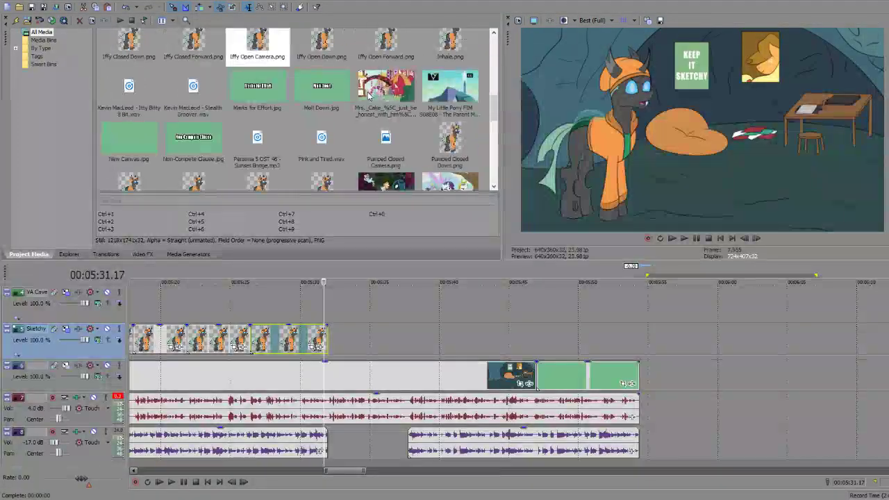
pyautogui.scroll(-3, 368, 95)
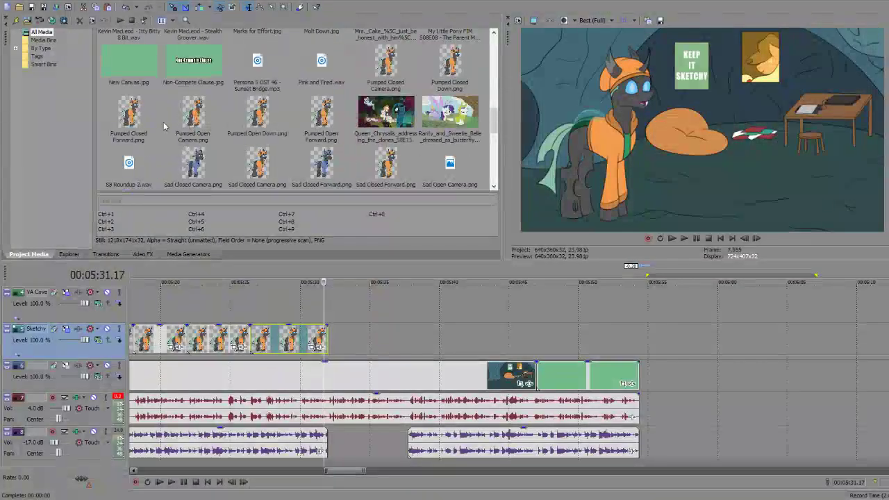
pyautogui.moveTo(193, 117)
pyautogui.mouseDown()
pyautogui.moveTo(347, 373)
pyautogui.moveTo(338, 340)
pyautogui.mouseUp()
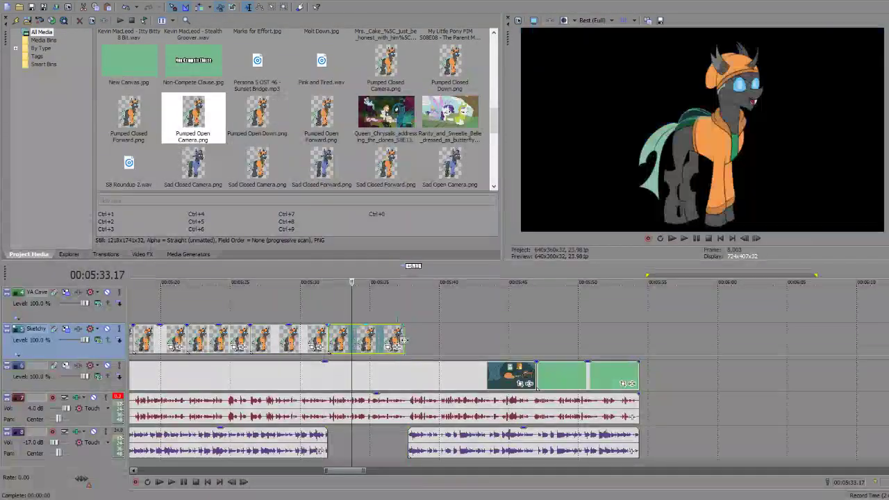
pyautogui.moveTo(403, 340); pyautogui.dragTo(408, 340)
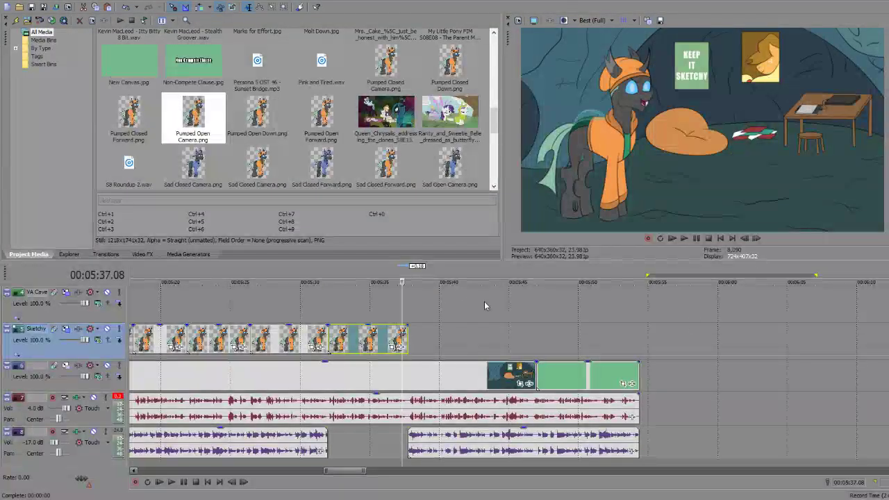
# Step: Replay the narration from 00:05:34.23, then place Happy Open Camera.png after the Pumped image on the Sketchy track and extend it to the green card
pyautogui.click(369, 340)
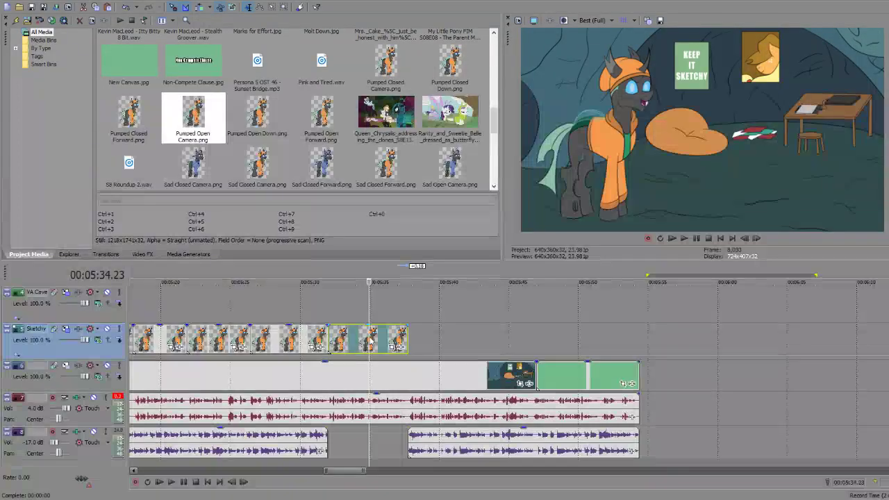
pyautogui.press('space')
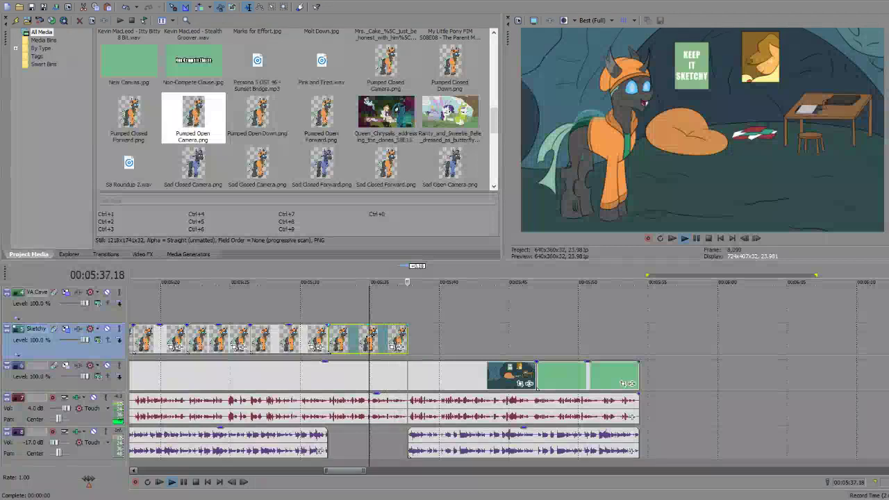
pyautogui.press('space')
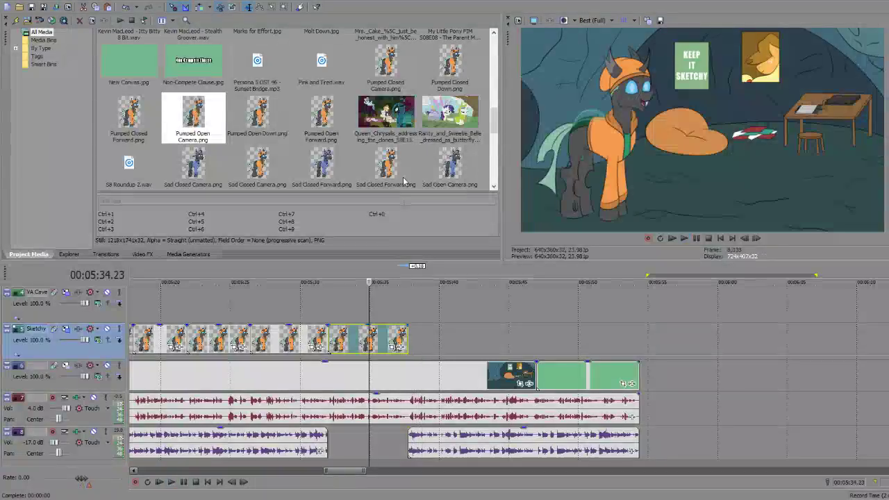
pyautogui.scroll(5, 355, 125)
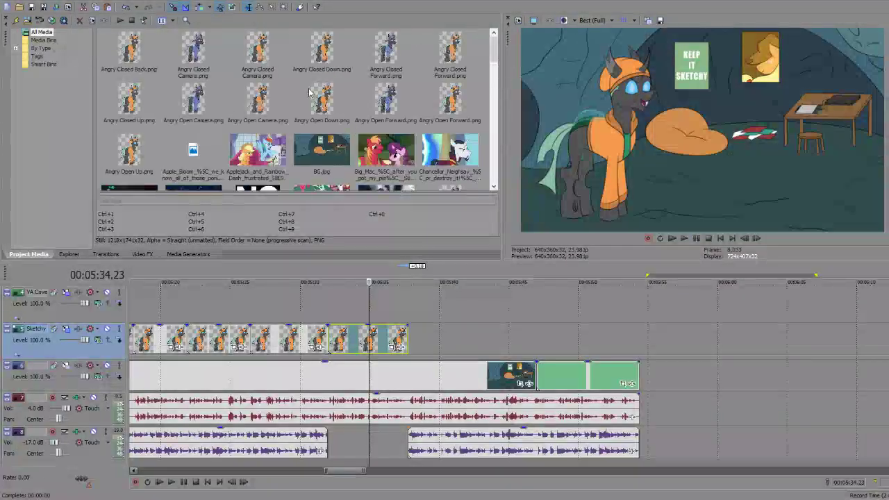
pyautogui.scroll(-3, 307, 94)
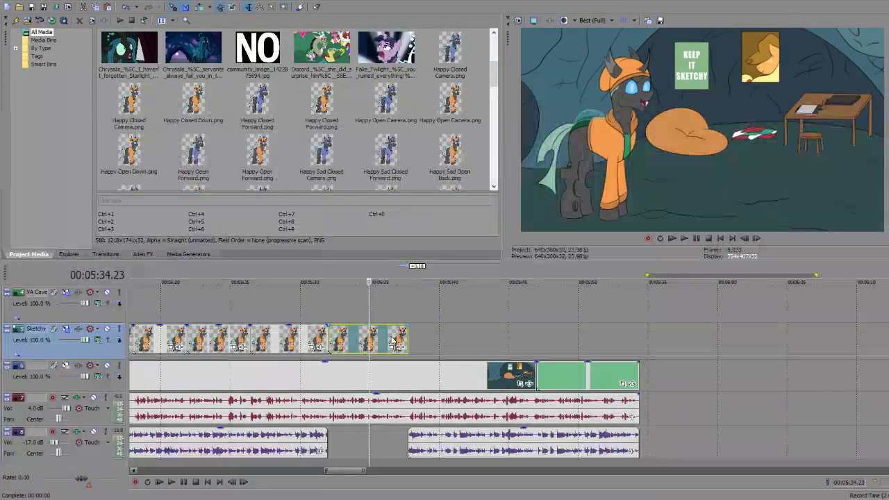
pyautogui.press('space')
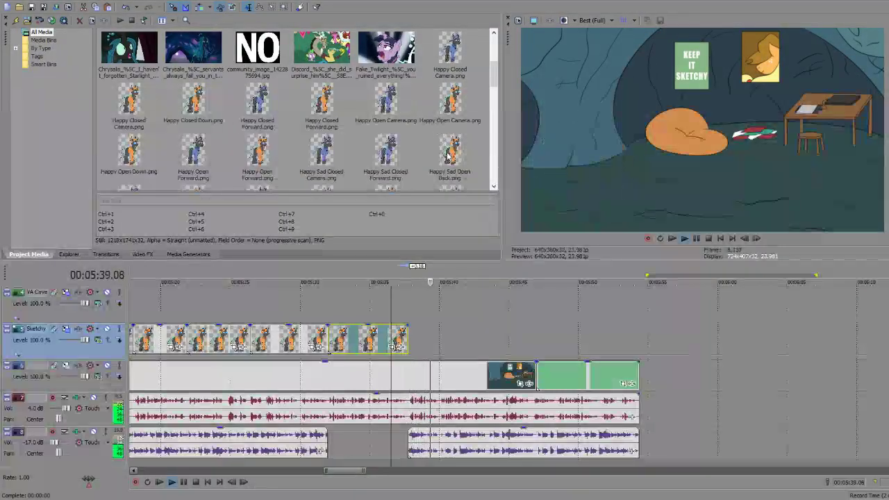
pyautogui.press('space')
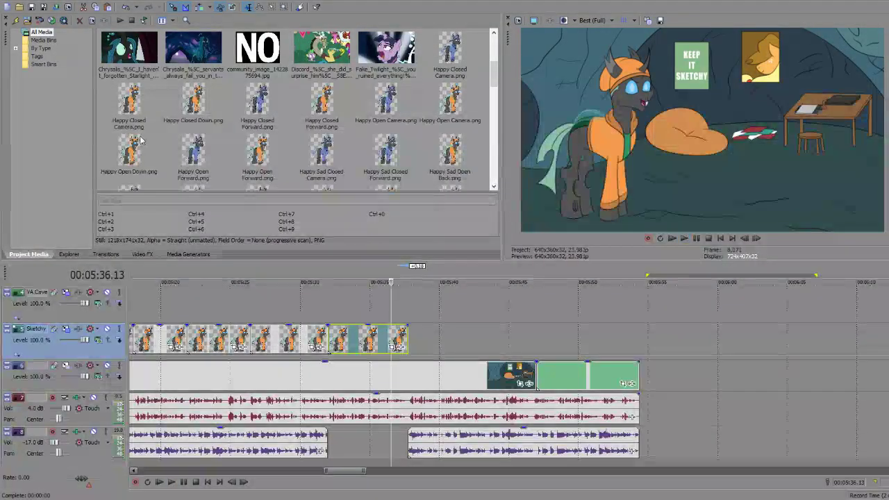
pyautogui.moveTo(450, 101)
pyautogui.mouseDown()
pyautogui.moveTo(420, 368)
pyautogui.moveTo(477, 345)
pyautogui.moveTo(535, 347)
pyautogui.mouseUp()
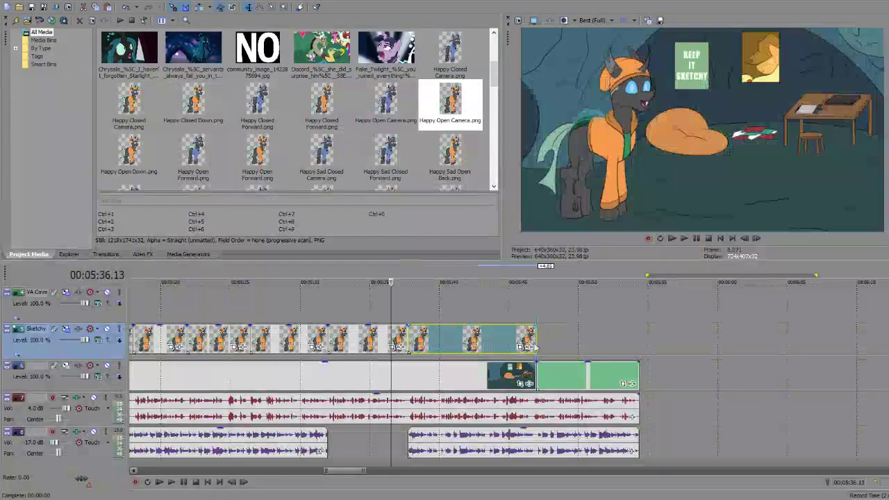
# Step: Play and replay the narration over the Happy Open Camera image up to the green card
pyautogui.press('space')
pyautogui.click(440, 343)
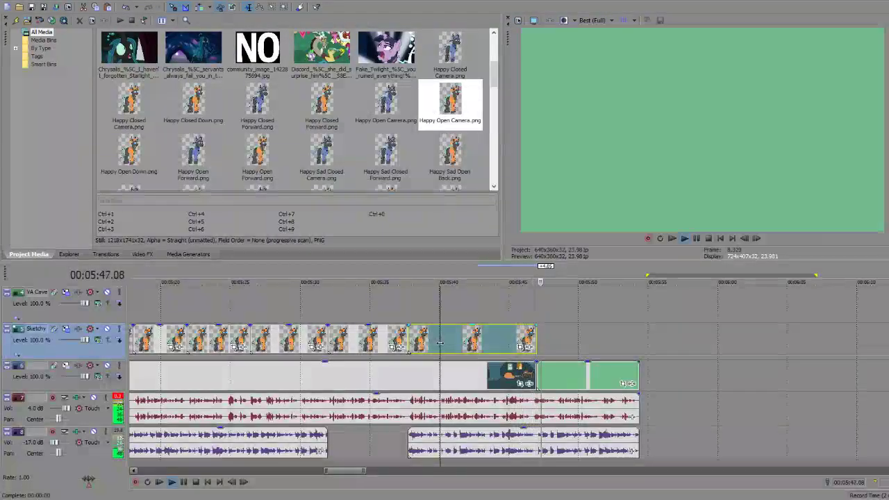
pyautogui.press('space')
pyautogui.scroll(3, 746, 406)
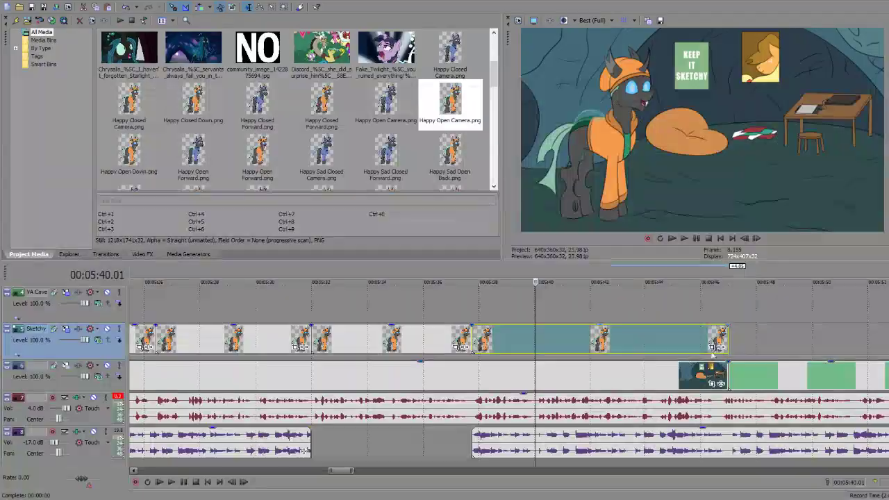
# Step: Retrim the cave background and Happy Open Camera image to end at 00:05:46.18, and make the green card start there
pyautogui.click(720, 375)
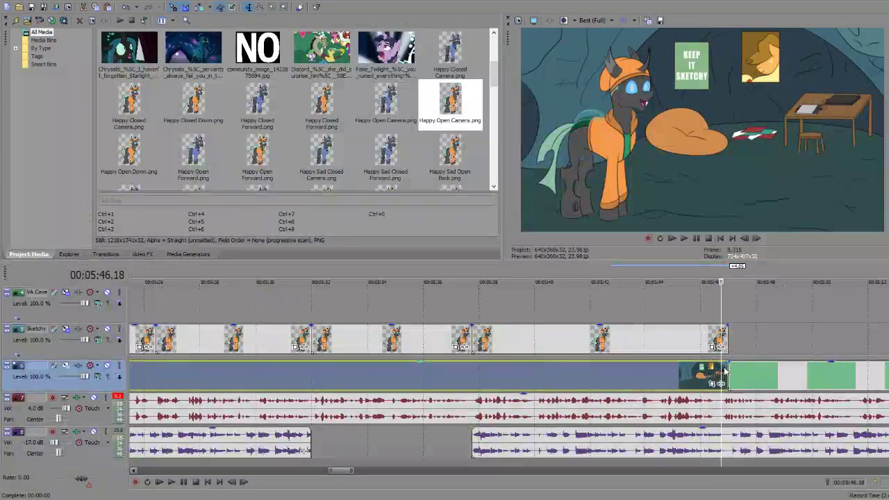
pyautogui.moveTo(724, 372); pyautogui.dragTo(691, 372)
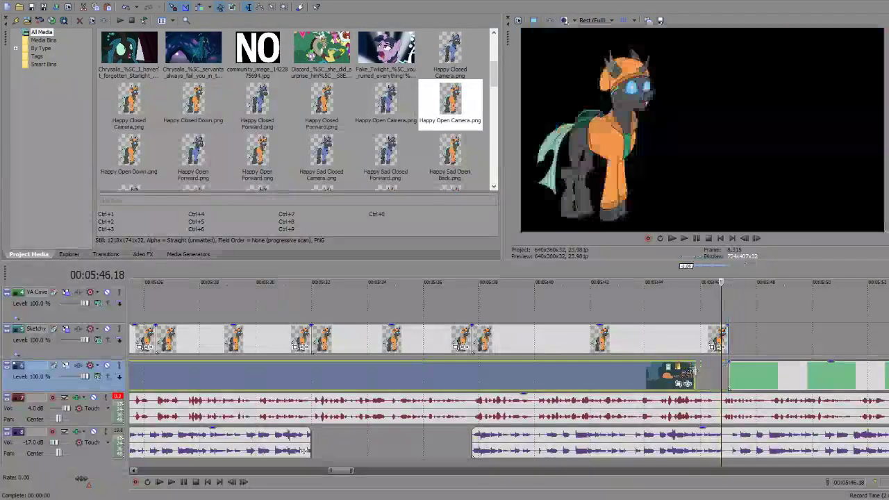
pyautogui.moveTo(726, 338); pyautogui.dragTo(697, 338)
pyautogui.moveTo(730, 376); pyautogui.dragTo(758, 377)
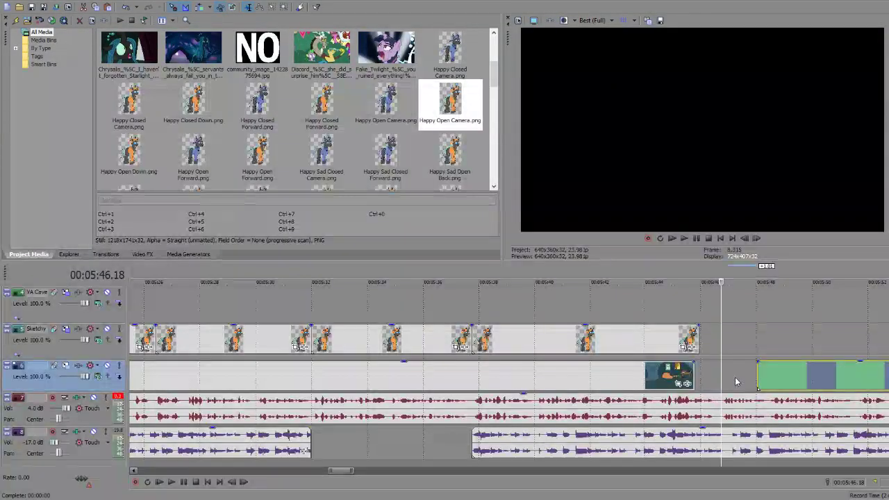
pyautogui.press('Right')
pyautogui.press('Right')
pyautogui.press('Right')
pyautogui.press('Right')
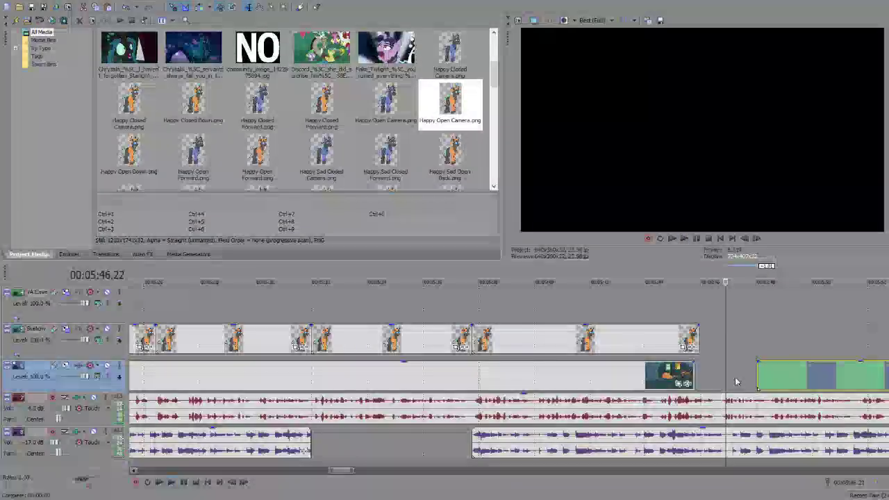
pyautogui.click(684, 411)
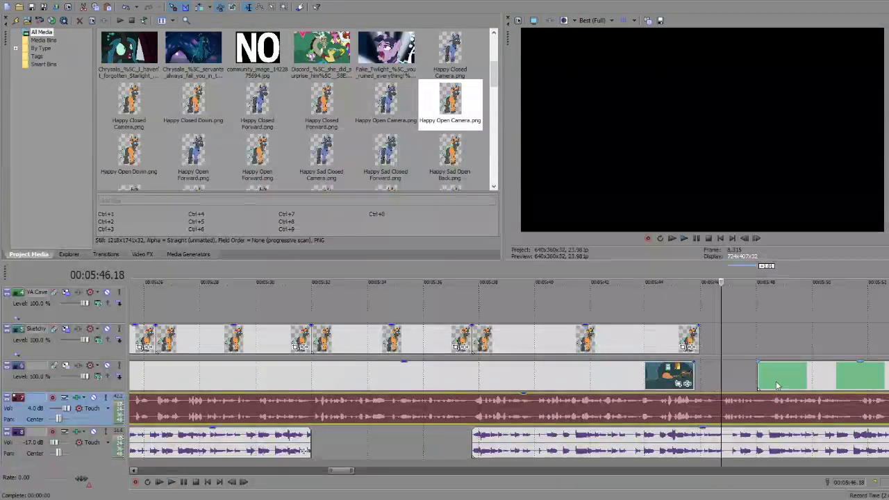
pyautogui.moveTo(777, 386); pyautogui.dragTo(741, 379)
pyautogui.moveTo(697, 337); pyautogui.dragTo(720, 337)
pyautogui.moveTo(681, 377); pyautogui.dragTo(708, 378)
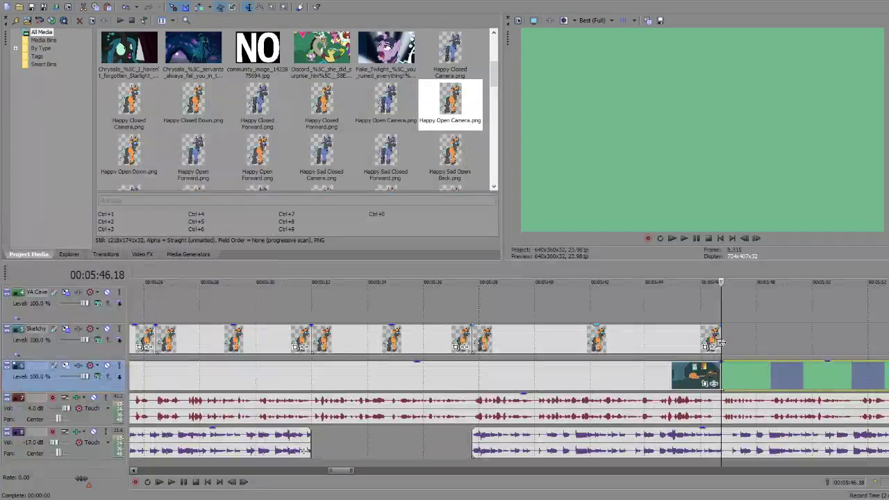
# Step: Play the narration from about 00:04:38 and place the "Chrysalis servants always fail you" image on the VA Cave track from about 00:04:50 to 00:04:55
pyautogui.scroll(-3, 850, 436)
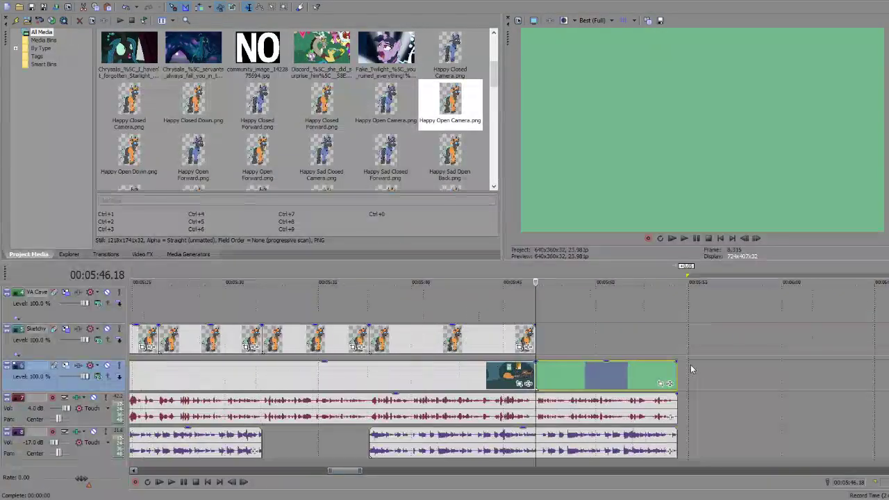
pyautogui.moveTo(349, 472); pyautogui.dragTo(329, 473)
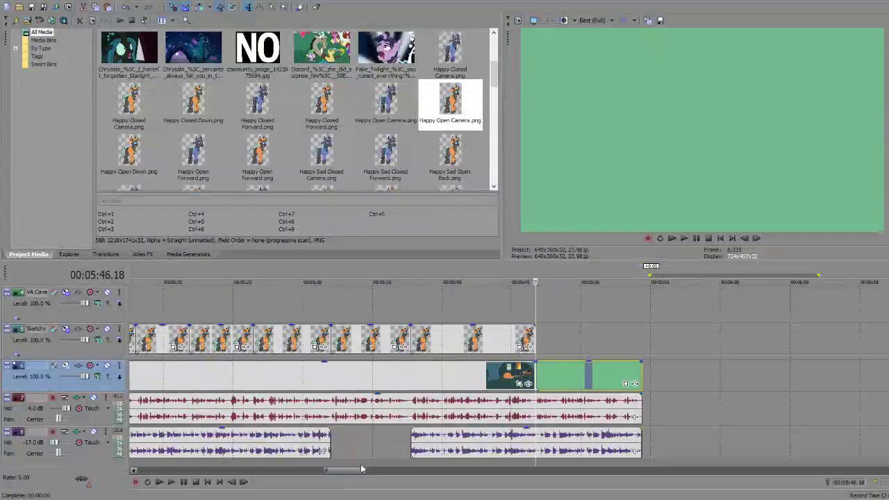
pyautogui.moveTo(361, 470); pyautogui.dragTo(336, 472)
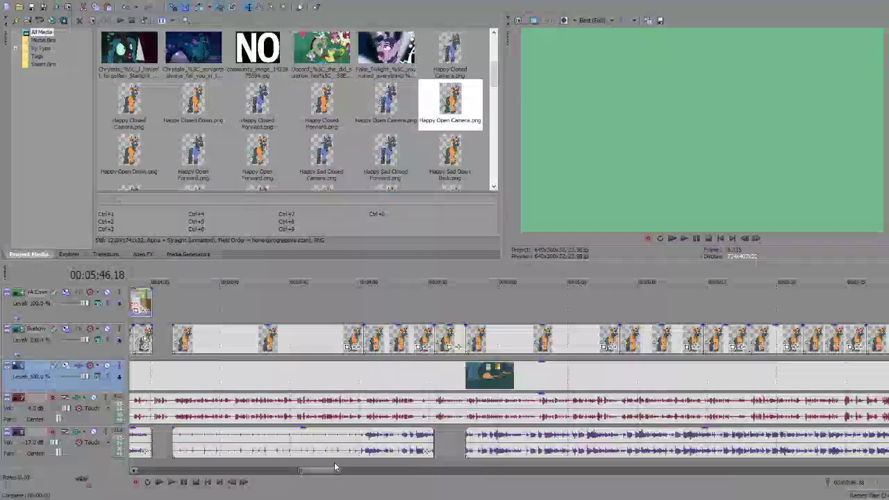
pyautogui.click(467, 326)
pyautogui.scroll(1, 458, 345)
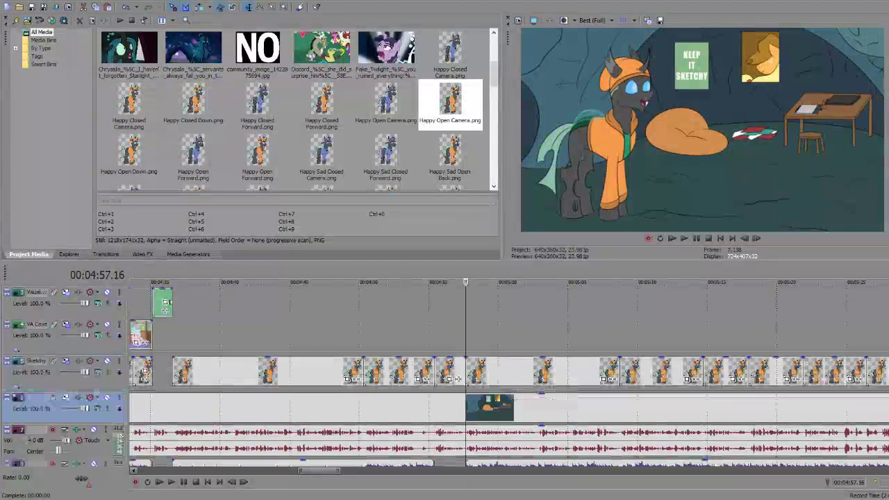
pyautogui.click(198, 335)
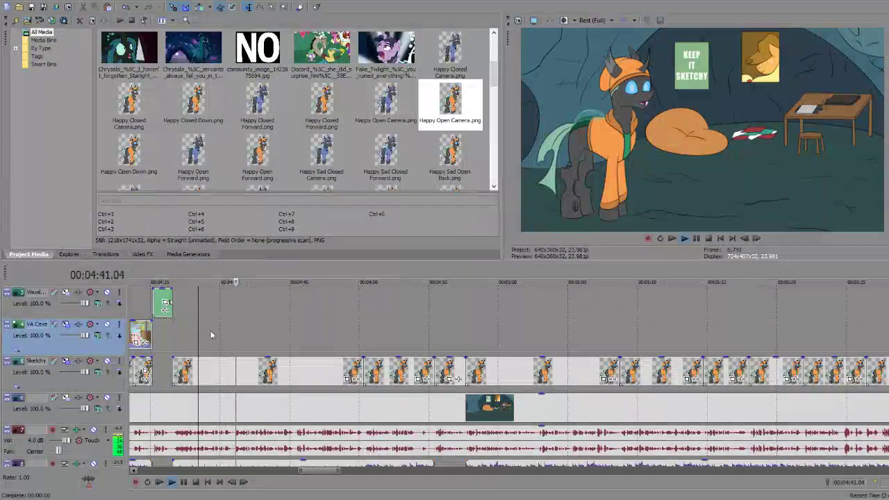
pyautogui.click(206, 58)
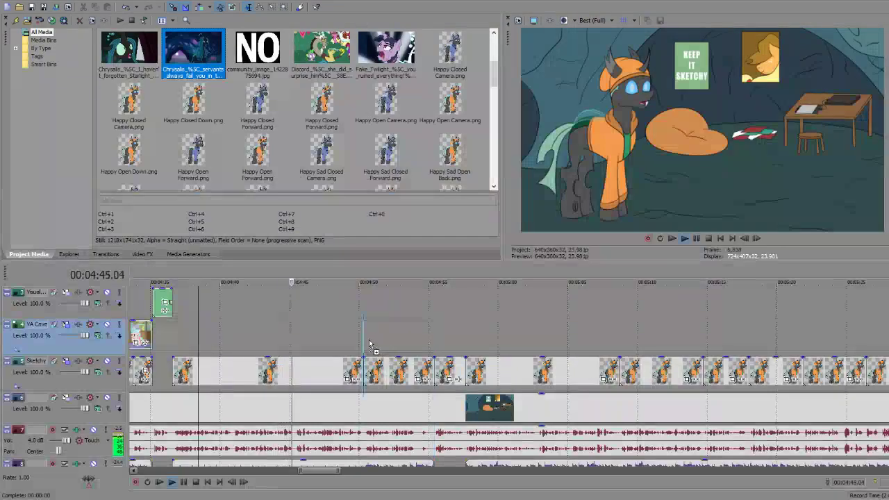
pyautogui.moveTo(370, 344); pyautogui.dragTo(369, 334)
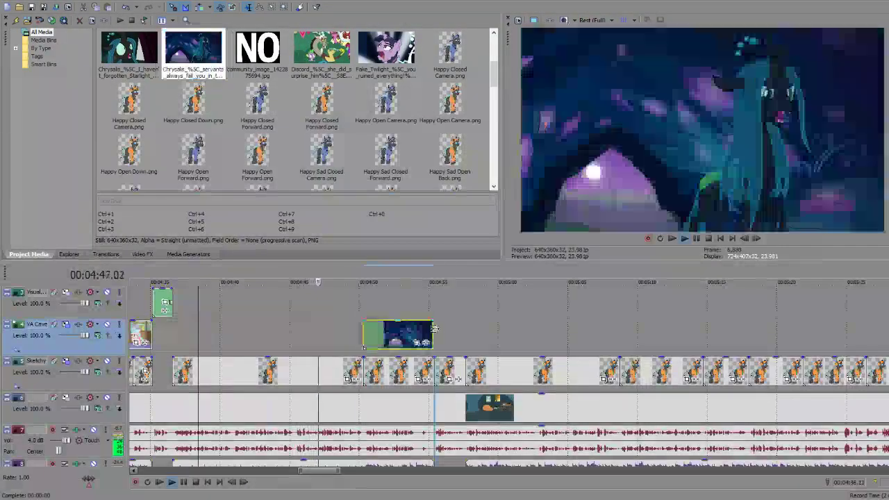
pyautogui.moveTo(434, 328)
pyautogui.mouseDown()
pyautogui.moveTo(447, 332)
pyautogui.moveTo(437, 338)
pyautogui.mouseUp()
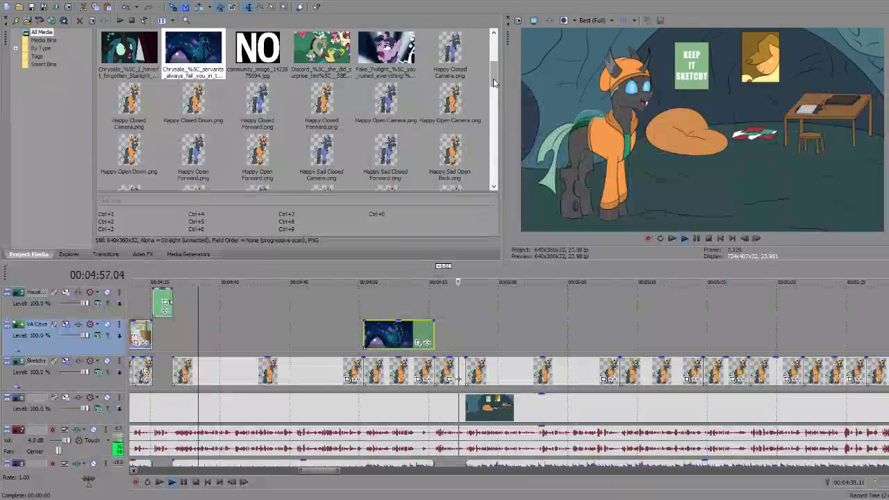
# Step: Place the Chrysalis "I haven't forgotten Starlight" image on the VA Cave track from about 00:04:58 to 00:05:09
pyautogui.scroll(1, 494, 76)
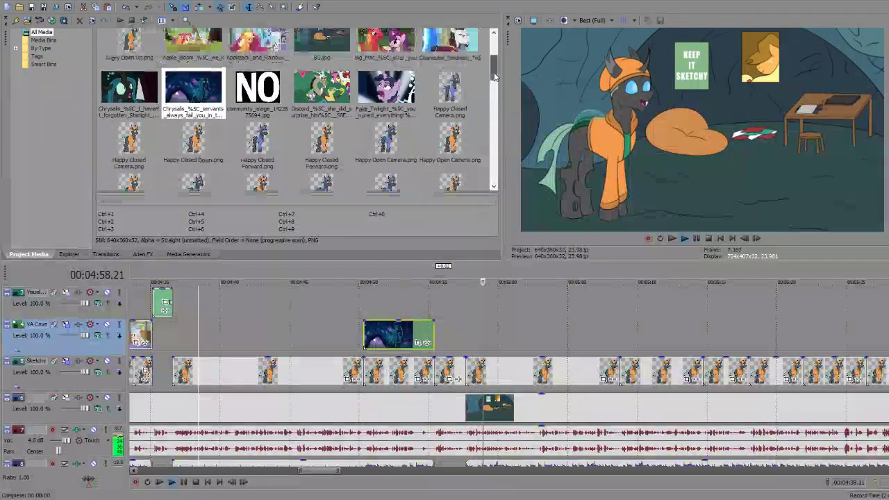
pyautogui.moveTo(494, 78); pyautogui.dragTo(495, 126)
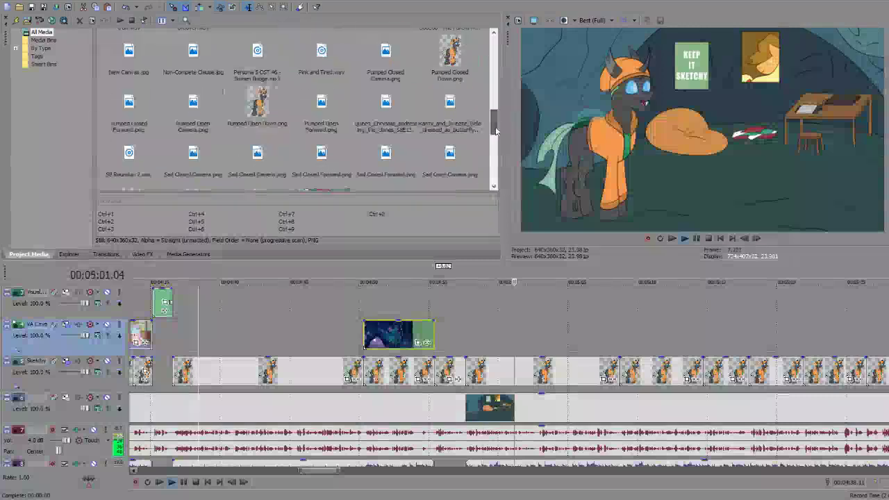
pyautogui.scroll(1, 322, 169)
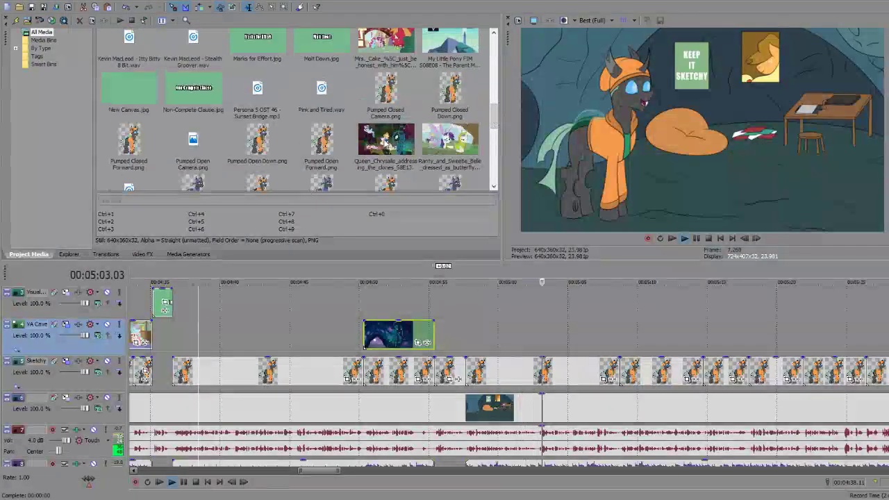
pyautogui.moveTo(493, 112); pyautogui.dragTo(514, 43)
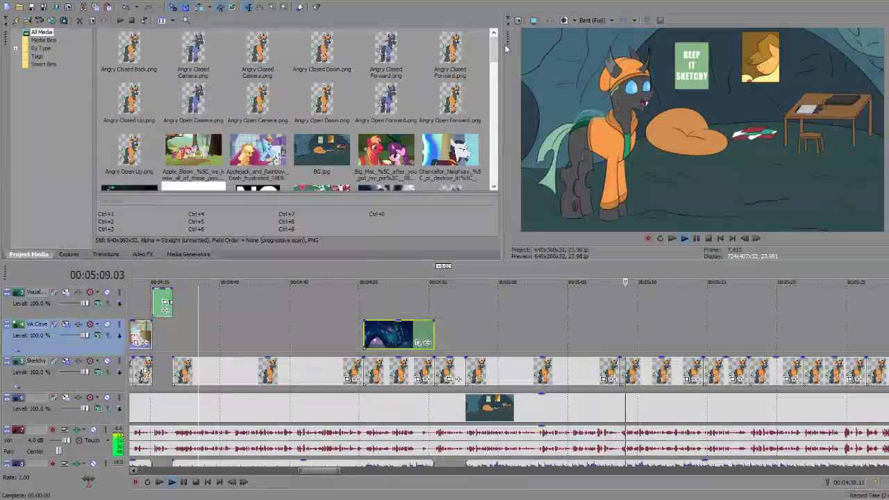
pyautogui.scroll(-1, 420, 93)
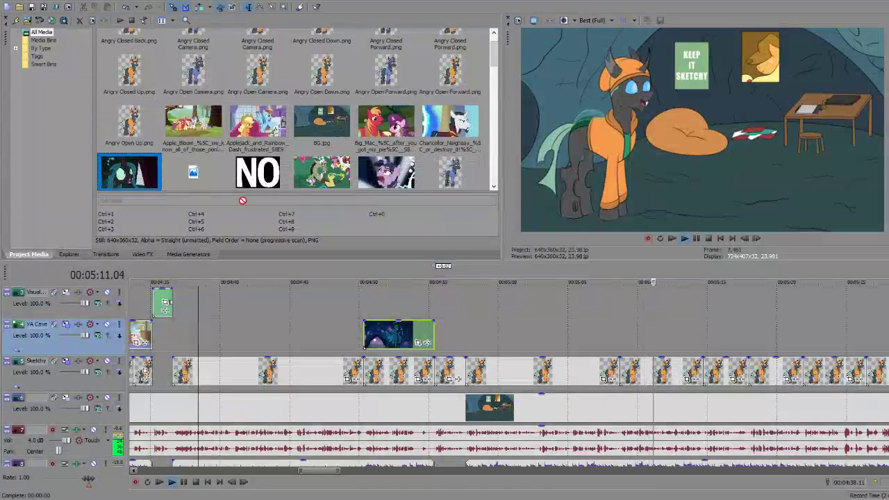
pyautogui.moveTo(242, 200); pyautogui.dragTo(466, 336)
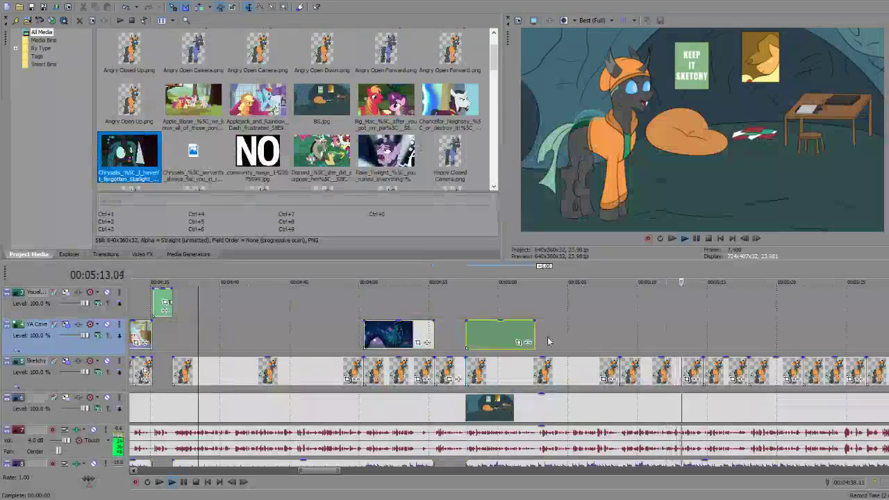
pyautogui.moveTo(535, 341); pyautogui.dragTo(580, 340)
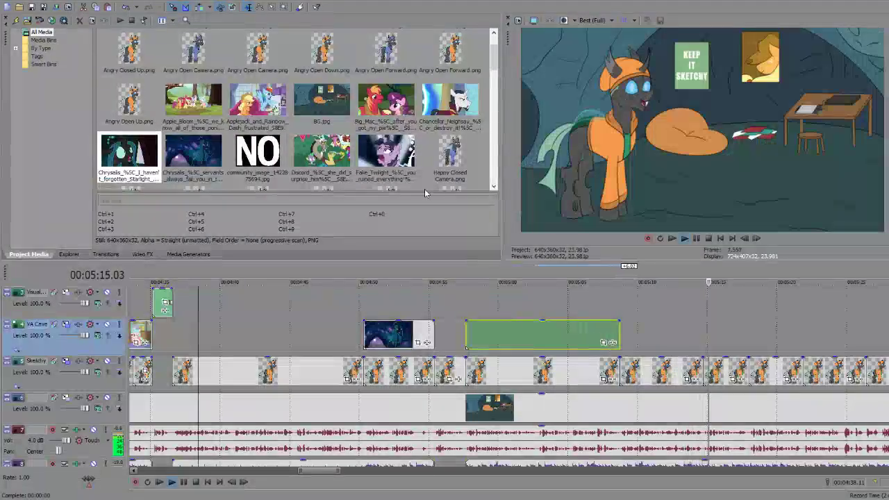
# Step: Place the "Queen Chrysalis addressing the clones" image directly after it on the VA Cave track and extend it to about 00:05:18
pyautogui.scroll(-5, 357, 129)
pyautogui.scroll(-3, 357, 128)
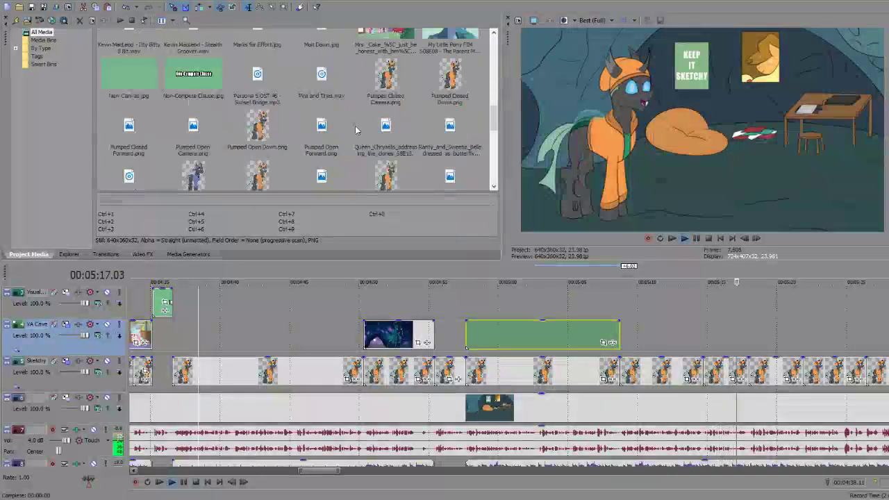
pyautogui.moveTo(355, 126); pyautogui.dragTo(542, 207)
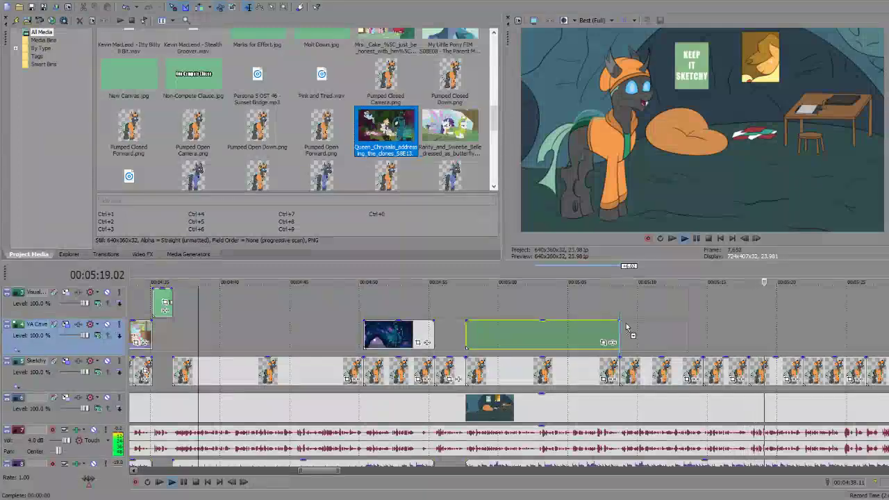
pyautogui.moveTo(627, 327); pyautogui.dragTo(628, 332)
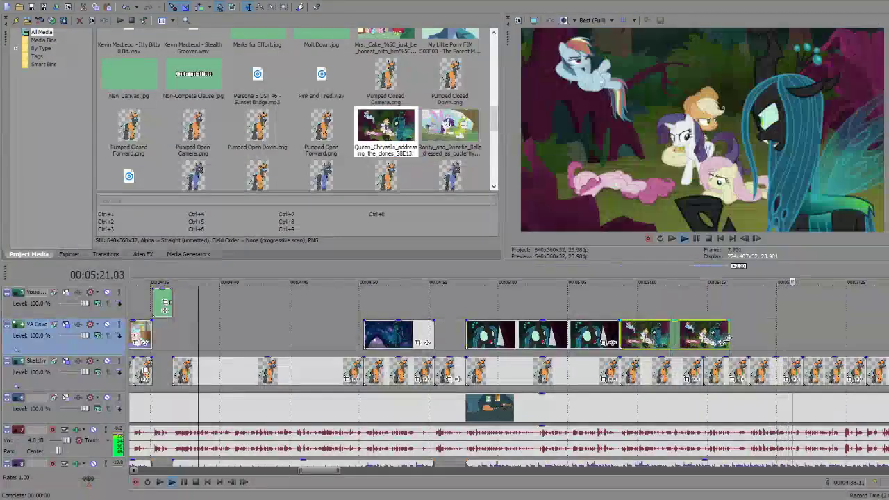
pyautogui.moveTo(690, 332); pyautogui.dragTo(748, 334)
# Step: Add the Fake Twilight "you ruined everything" image after the clones image on the VA Cave track and trim it to end at about 00:05:22
pyautogui.scroll(10, 357, 129)
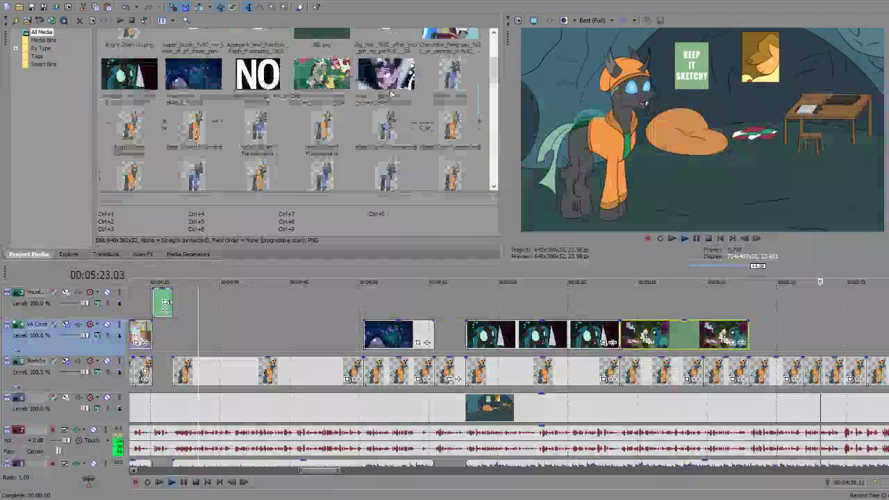
pyautogui.click(386, 80)
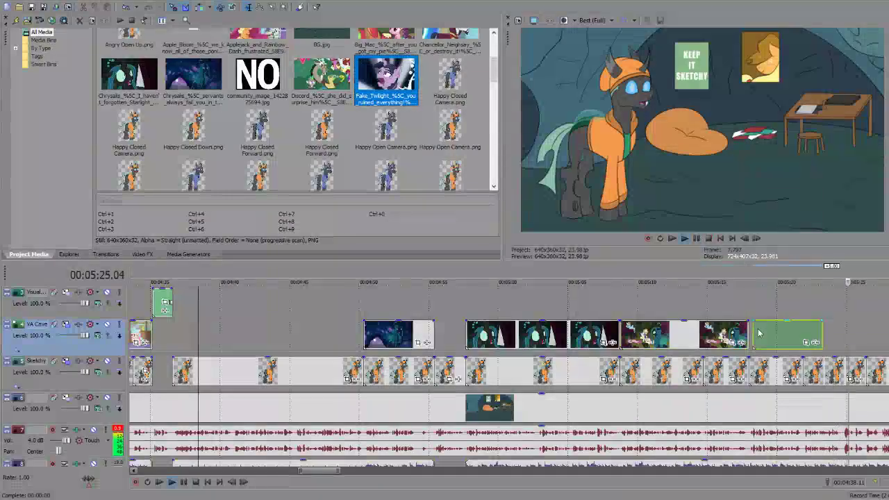
pyautogui.moveTo(759, 334); pyautogui.dragTo(758, 333)
pyautogui.press('space')
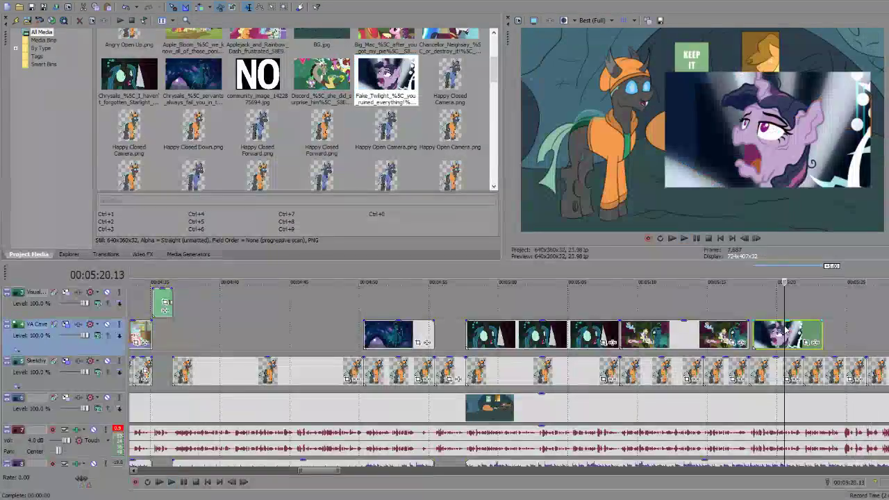
pyautogui.click(568, 325)
pyautogui.press('space')
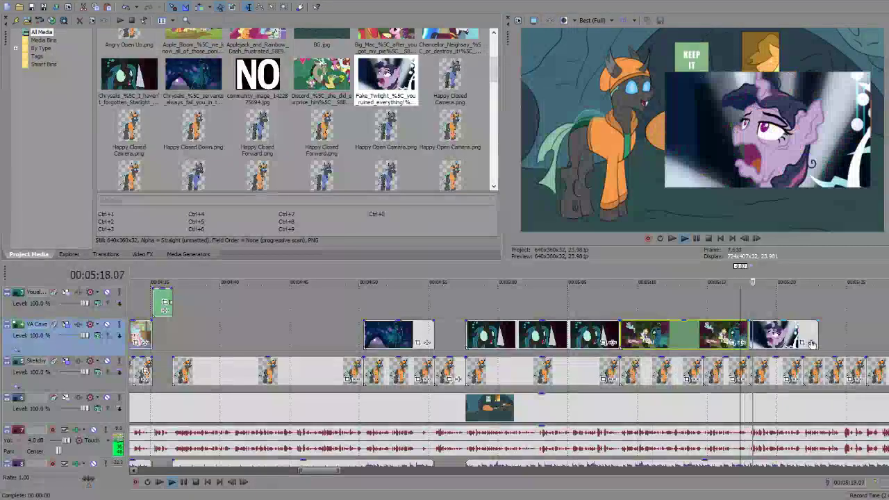
pyautogui.moveTo(811, 343); pyautogui.dragTo(802, 335)
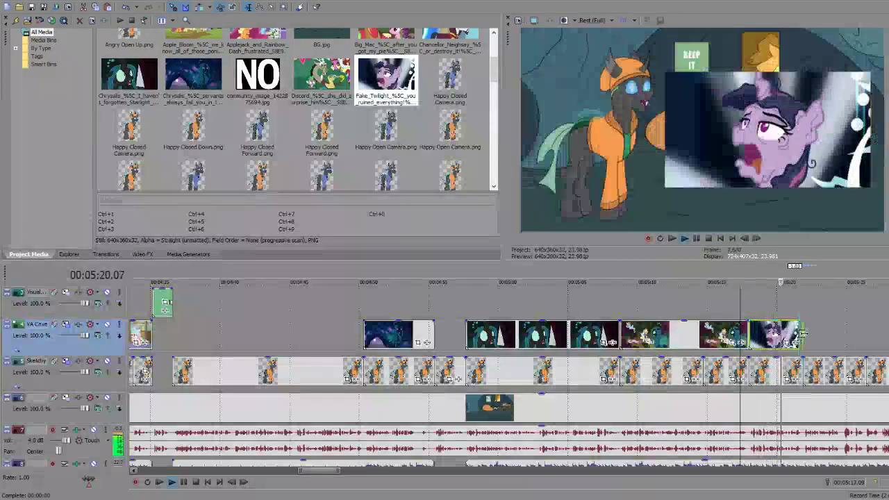
# Step: Paste a copy of the Chrysalis "I haven't forgotten Starlight" image at 00:05:21.21 on the VA Cave track and trim its end to about 00:05:32
pyautogui.click(559, 336)
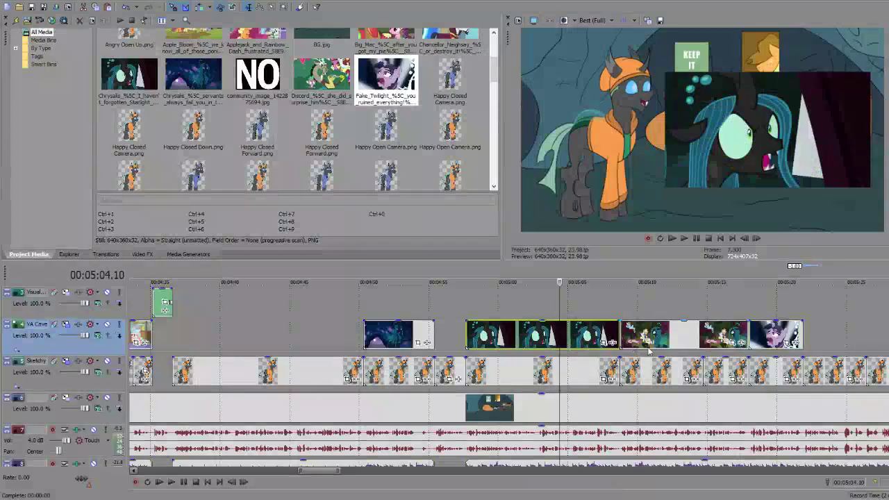
pyautogui.click(802, 331)
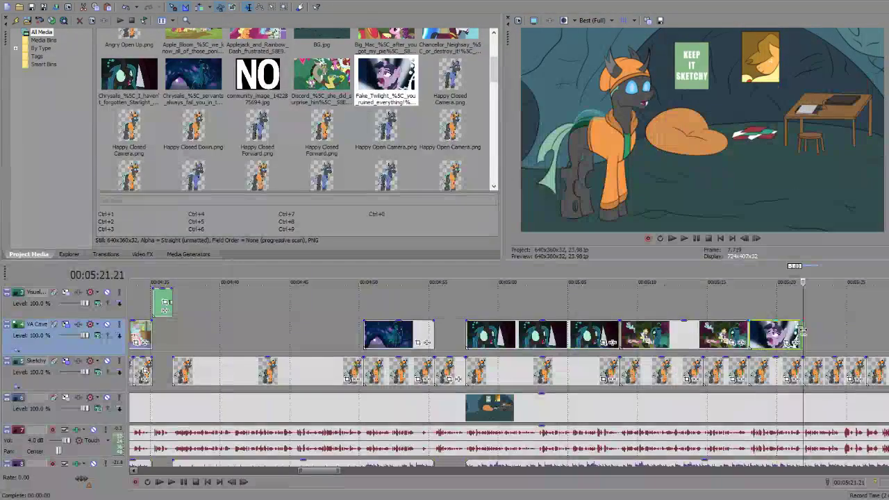
pyautogui.hotkey('ctrl', 'v')
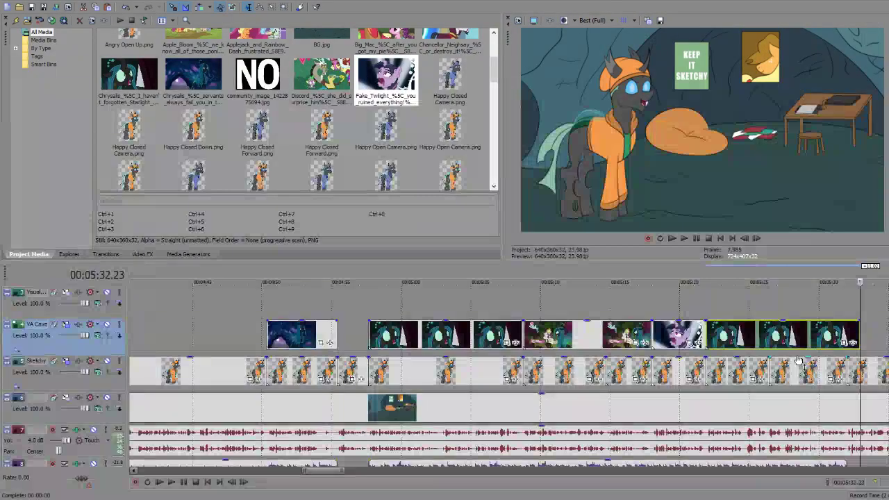
pyautogui.hscroll(2, 326, 476)
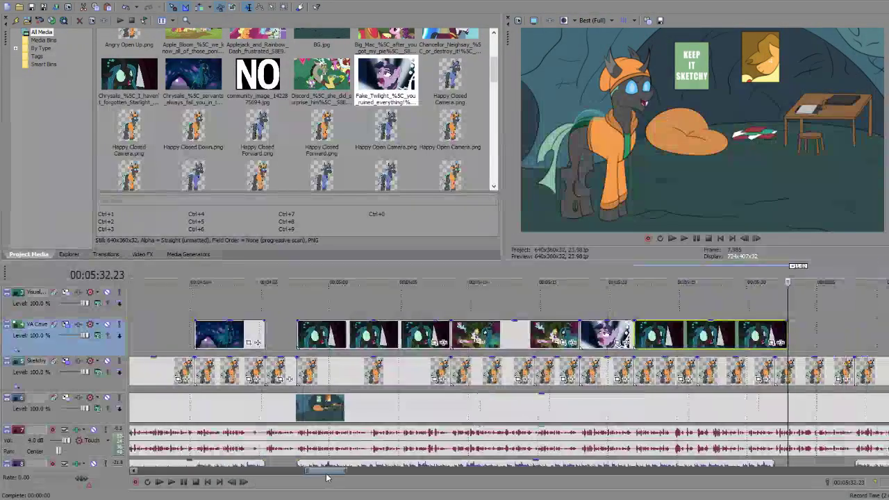
pyautogui.moveTo(326, 476)
pyautogui.mouseDown()
pyautogui.moveTo(343, 476)
pyautogui.moveTo(336, 476)
pyautogui.mouseUp()
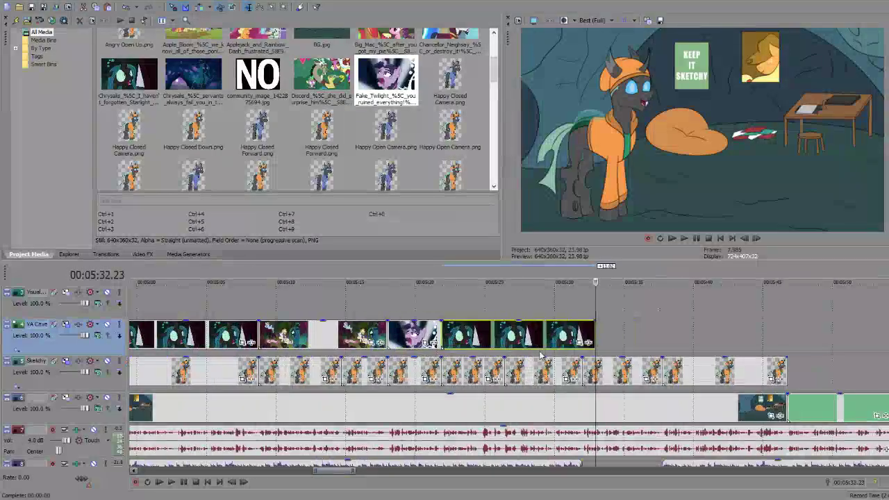
pyautogui.moveTo(593, 332); pyautogui.dragTo(580, 332)
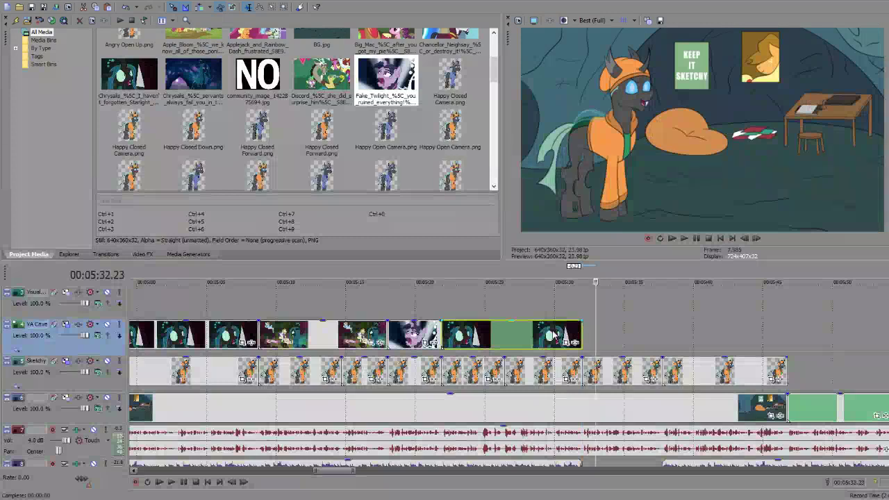
# Step: Play the narration over the copied Chrysalis image, replaying from 00:05:28.04 past its end
pyautogui.click(552, 335)
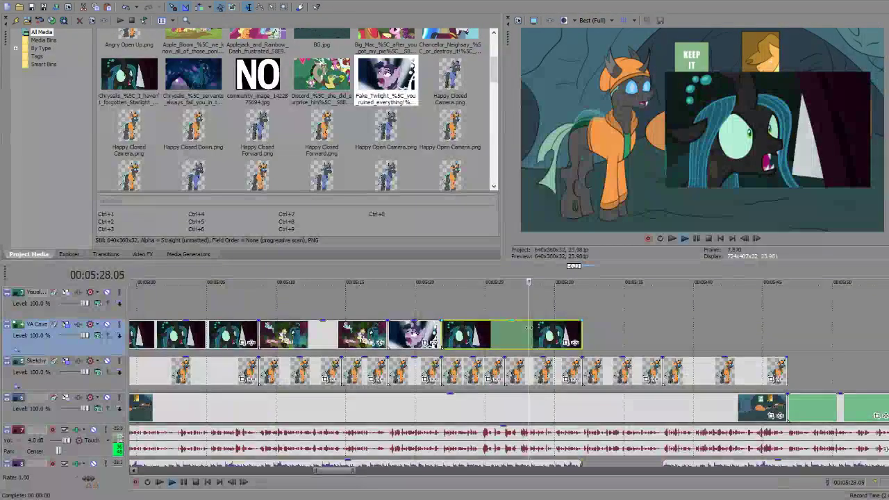
pyautogui.press('space')
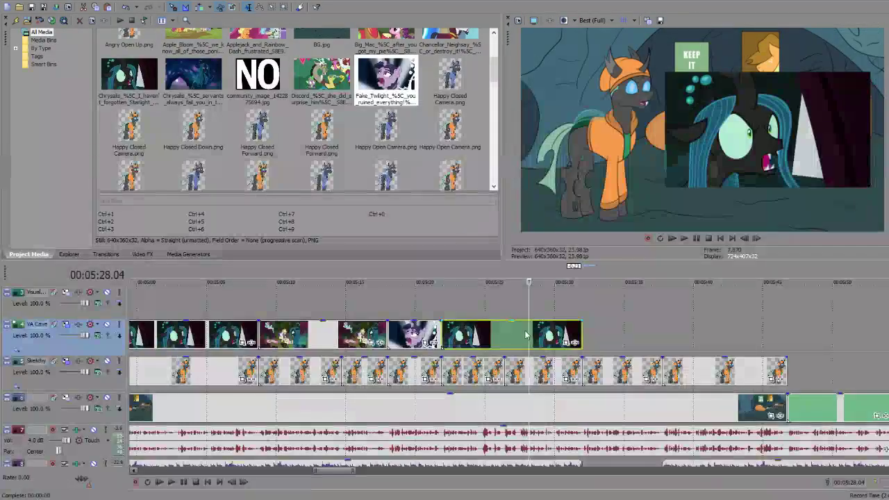
pyautogui.press('space')
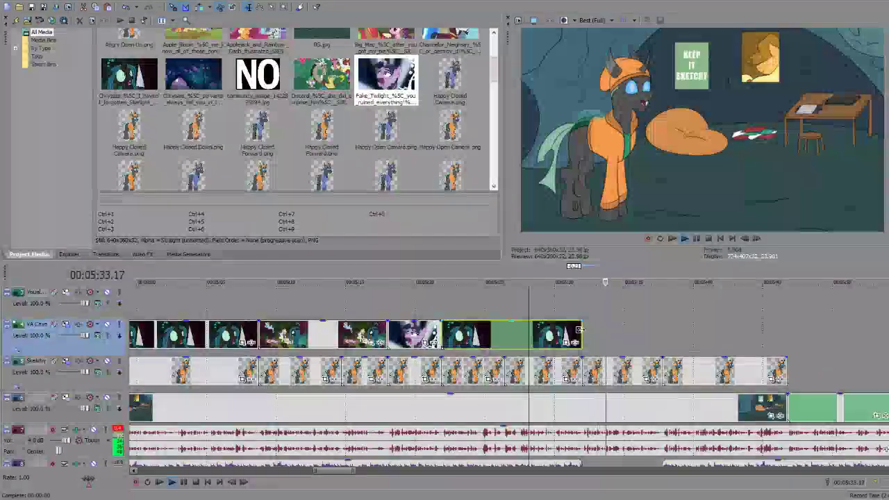
pyautogui.press('space')
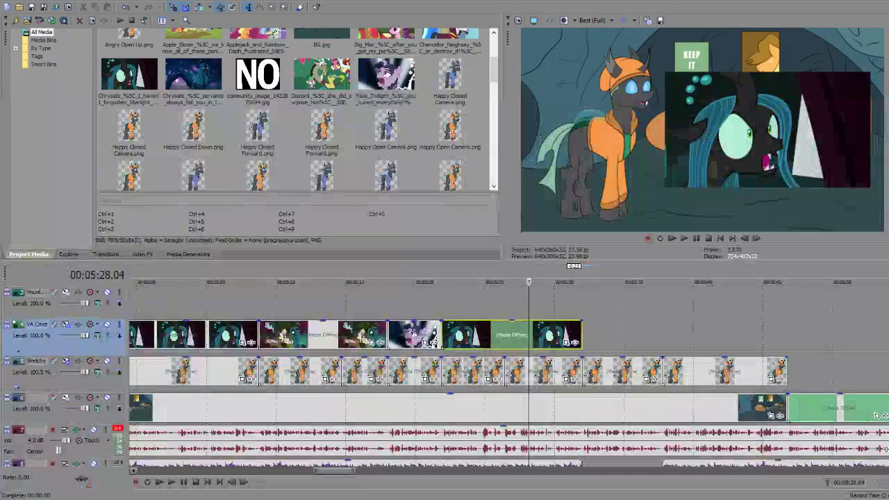
# Step: Place the "pinkie pie derp face" image on the Visual track at about 00:05:32, where the copied Chrysalis image ends
pyautogui.moveTo(494, 69); pyautogui.dragTo(493, 148)
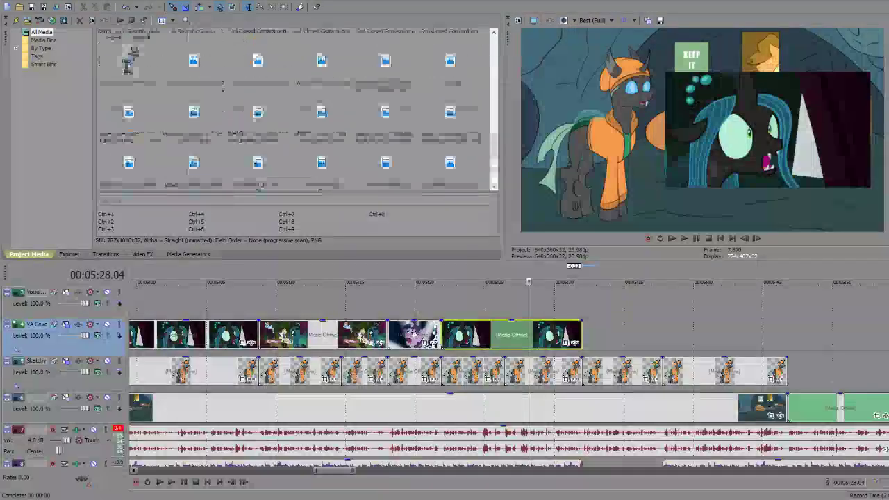
pyautogui.scroll(-2, 295, 111)
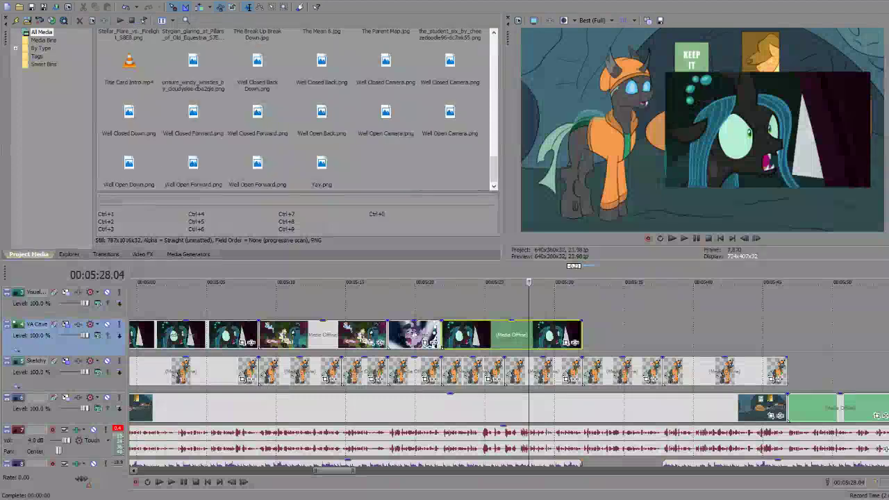
pyautogui.scroll(1, 295, 111)
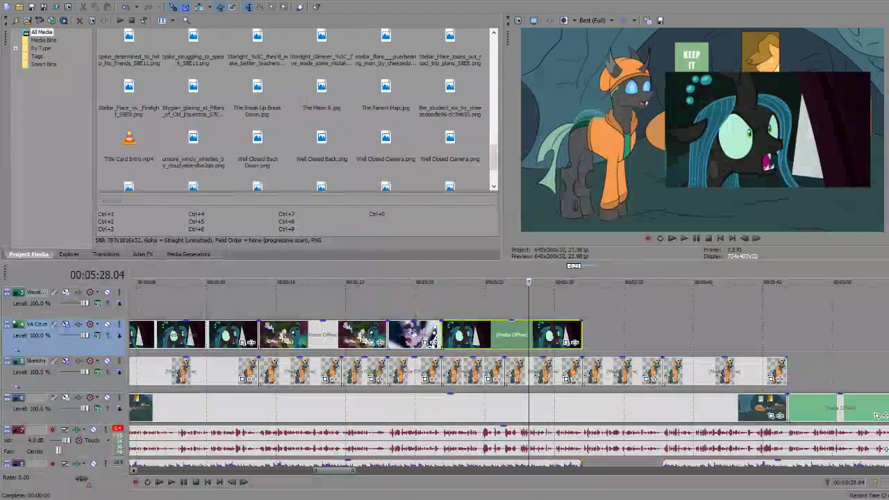
pyautogui.click(321, 100)
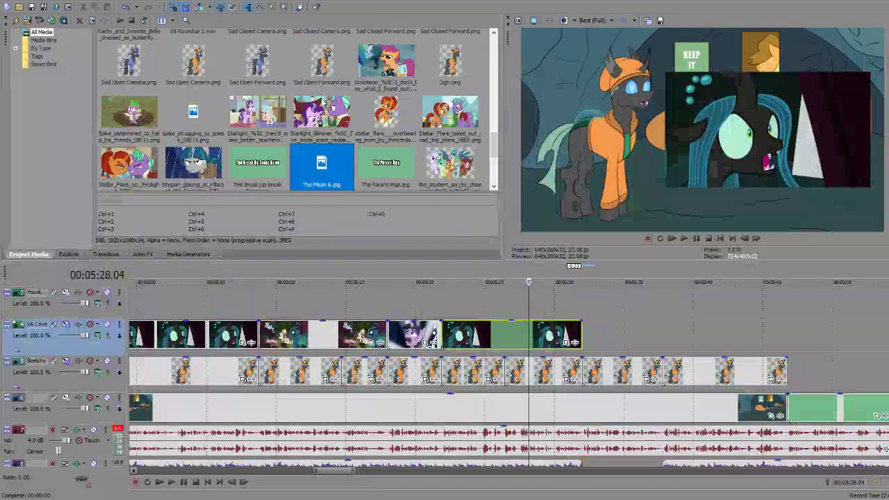
pyautogui.scroll(3, 354, 87)
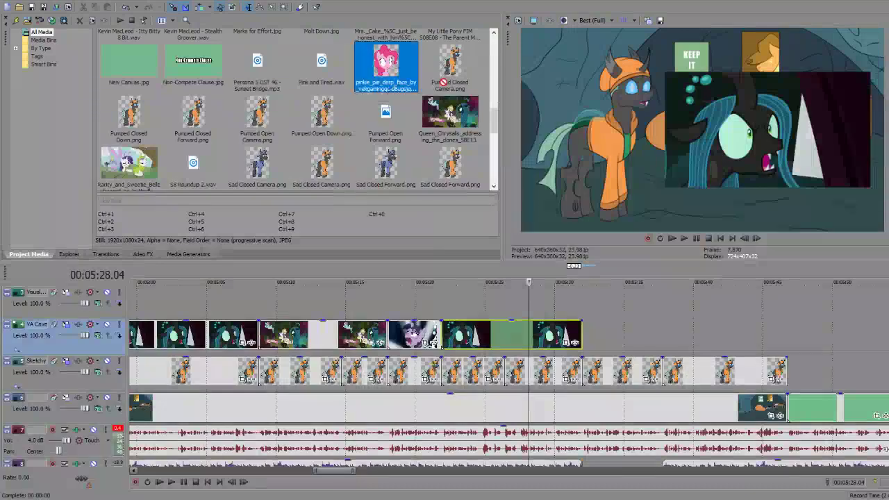
pyautogui.moveTo(443, 81); pyautogui.dragTo(591, 336)
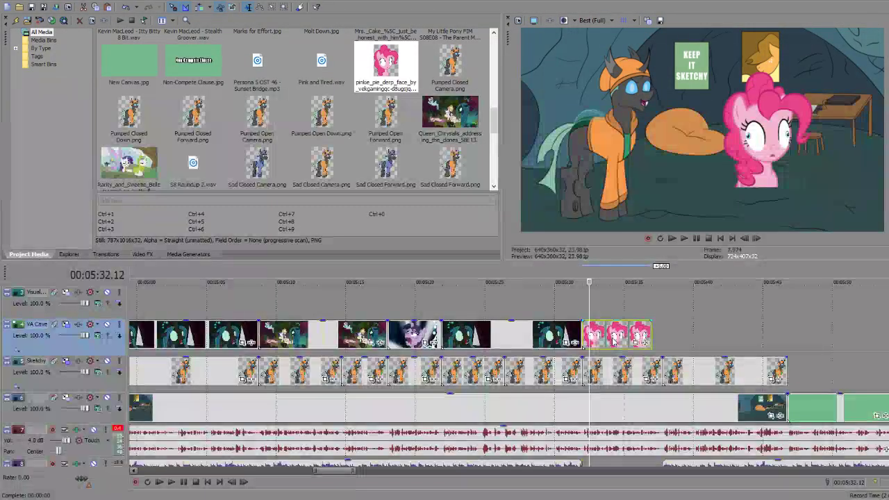
pyautogui.moveTo(612, 338); pyautogui.dragTo(612, 314)
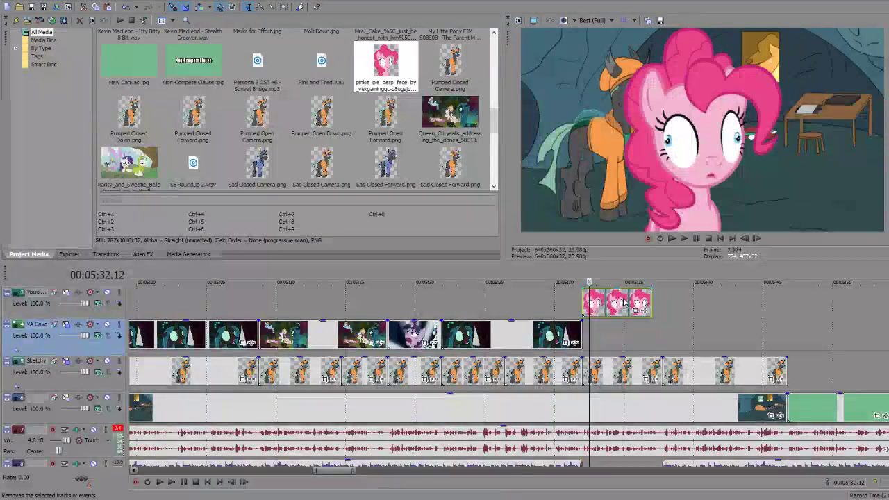
# Step: Shrink and shift the Pinkie Pie image beside the character, extend it to about 00:05:37.20, and play its ending
pyautogui.click(631, 306)
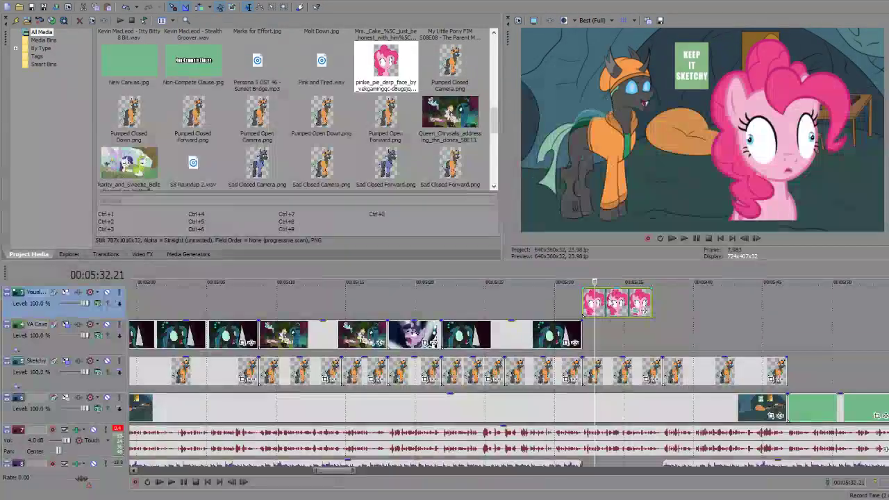
pyautogui.moveTo(651, 294)
pyautogui.mouseDown()
pyautogui.moveTo(654, 325)
pyautogui.moveTo(646, 304)
pyautogui.moveTo(656, 298)
pyautogui.mouseUp()
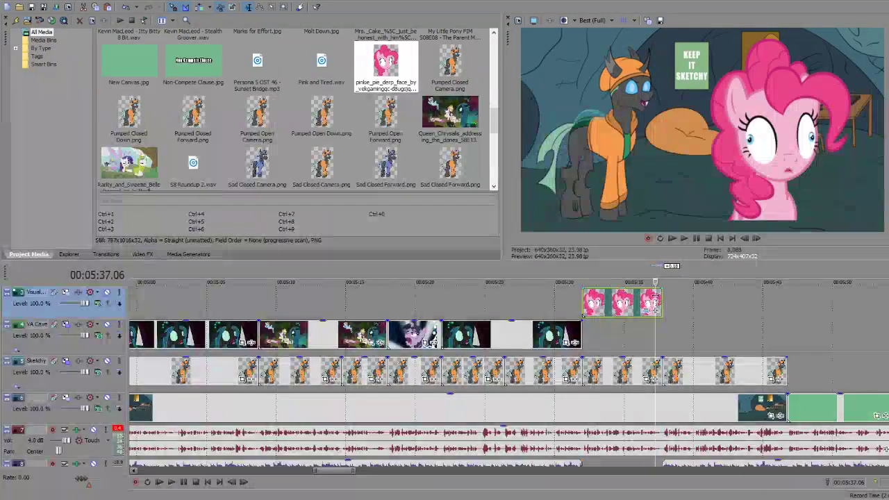
pyautogui.press('space')
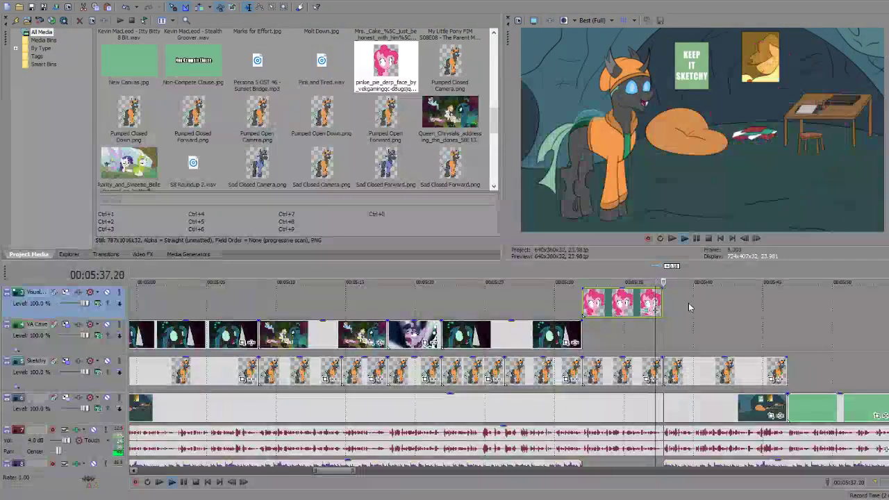
# Step: Play back the copied Chrysalis and Pinkie Pie images from 00:05:21.21 to the end of the Pinkie Pie image
pyautogui.press('space')
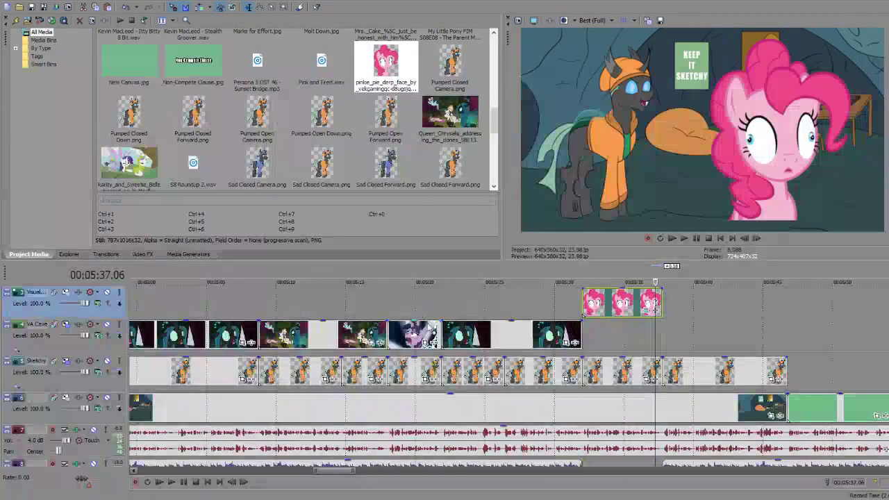
pyautogui.click(441, 336)
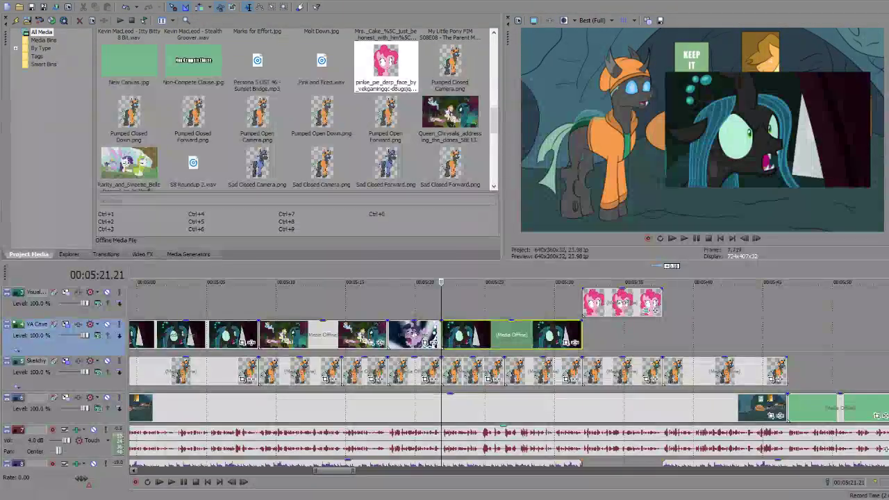
pyautogui.click(685, 238)
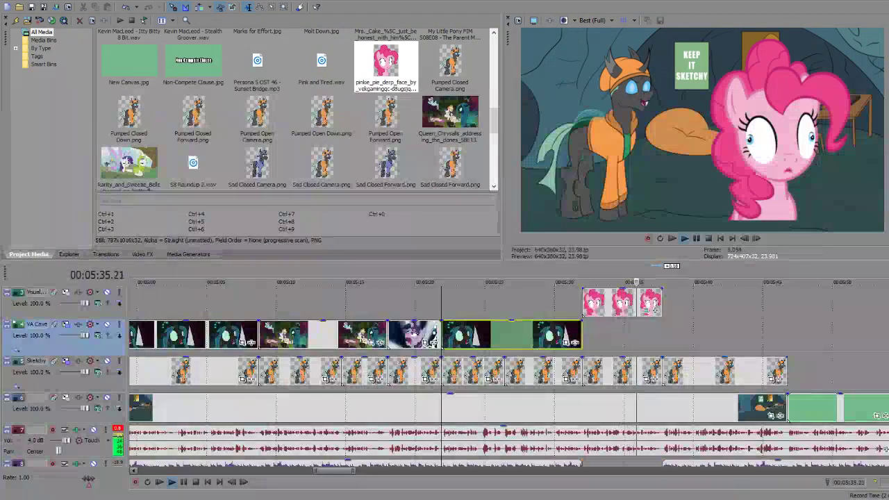
pyautogui.click(697, 238)
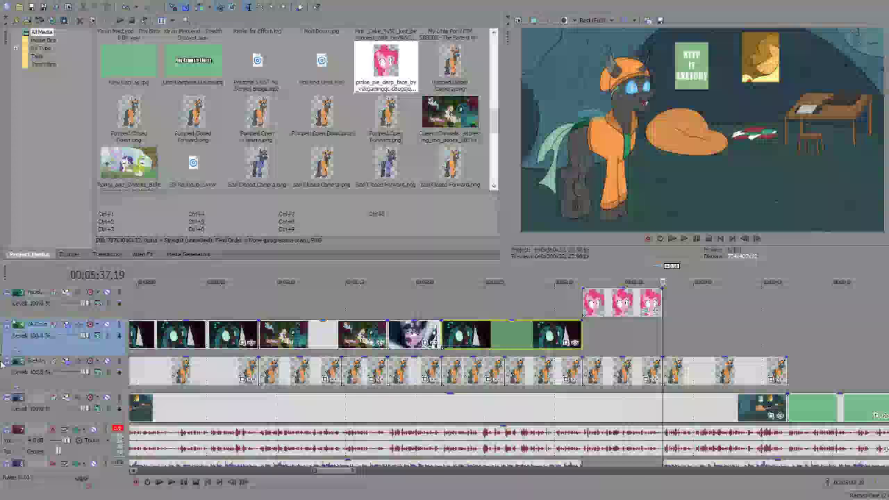
# Step: Set the narration track's volume to 2.0 dB and the music track's volume to -15.0 dB
pyautogui.doubleClick(28, 441)
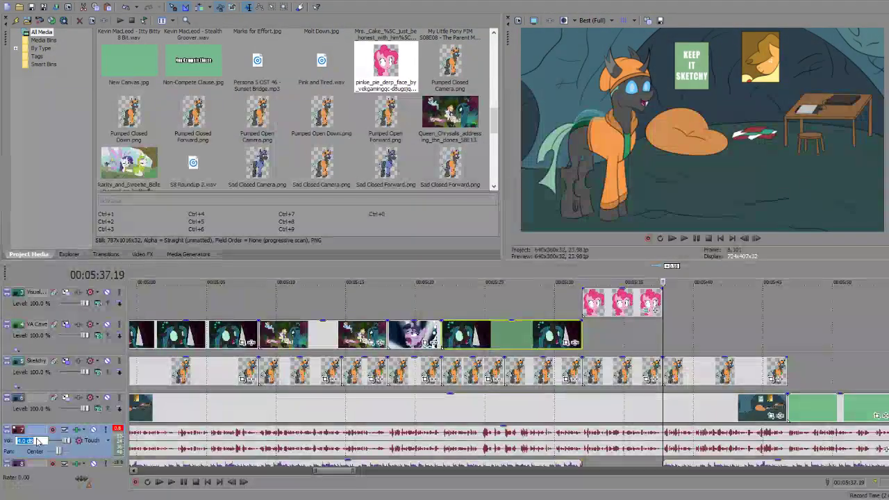
pyautogui.write('2')
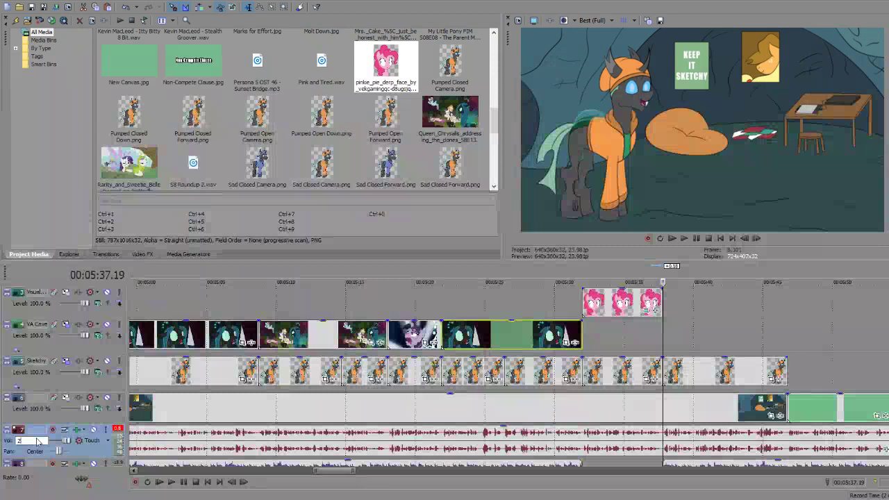
pyautogui.press('Return')
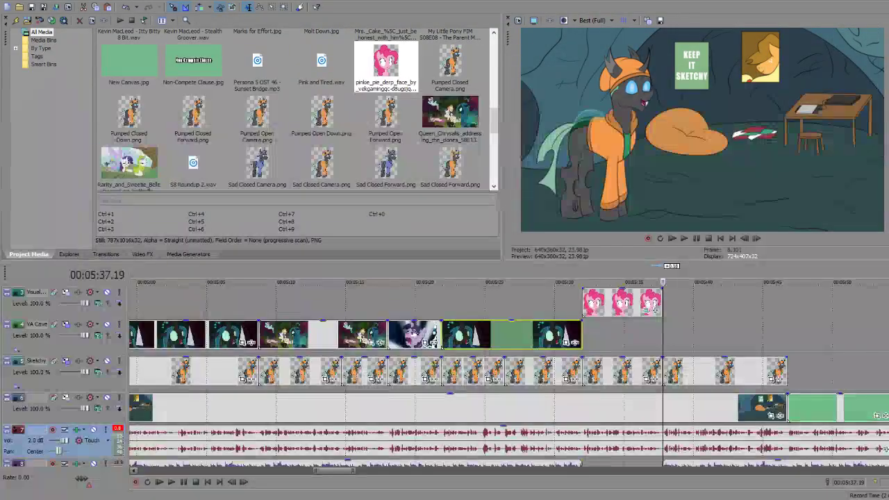
pyautogui.scroll(-1, 38, 445)
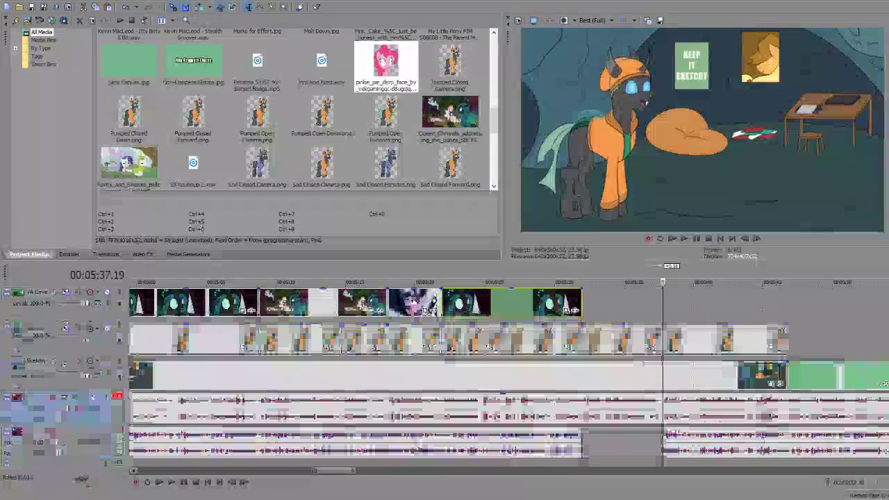
pyautogui.doubleClick(31, 442)
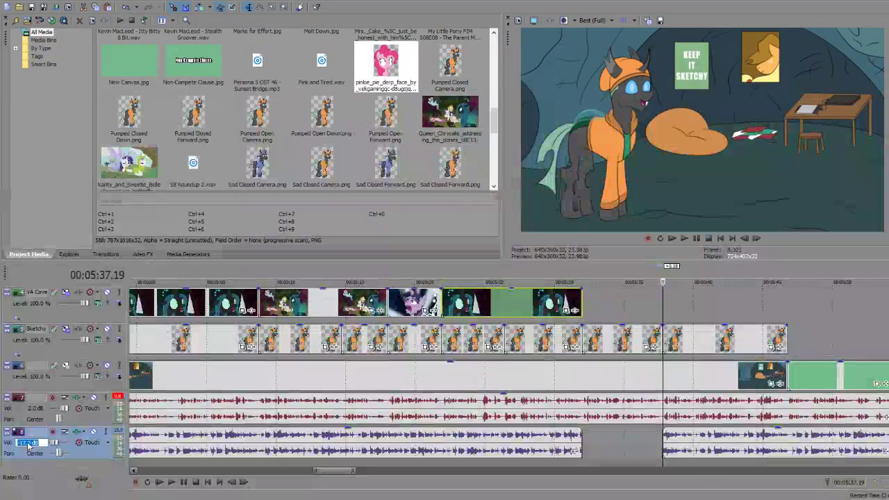
pyautogui.write('-5')
pyautogui.press('Return')
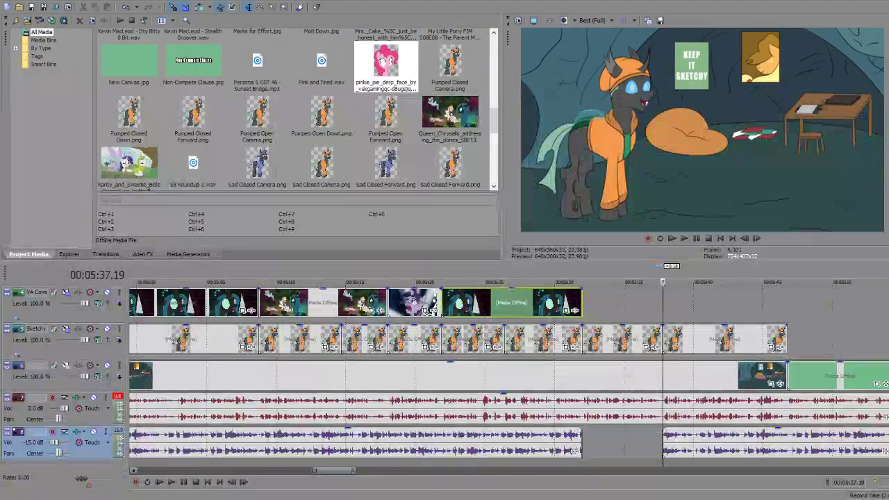
# Step: Look over the opening clips around 00:00:03 to 00:00:06 and the Pinkie Pie image near the project's end
pyautogui.click(646, 304)
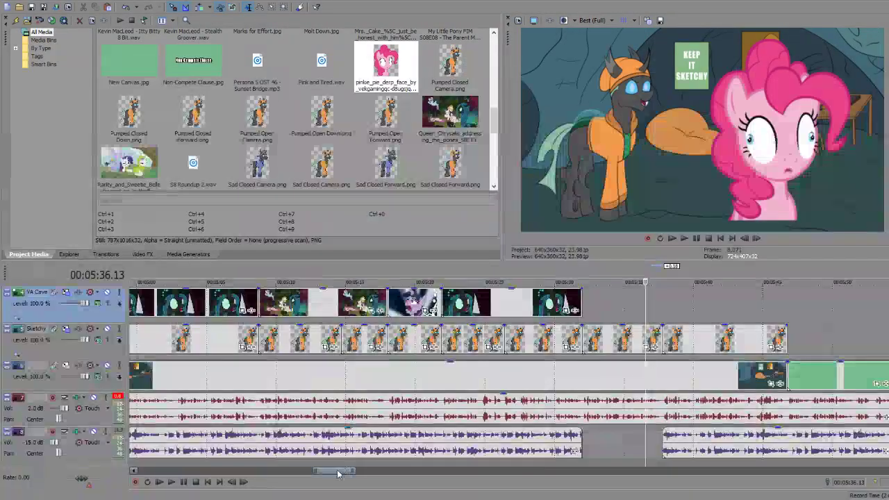
pyautogui.moveTo(338, 473); pyautogui.dragTo(156, 469)
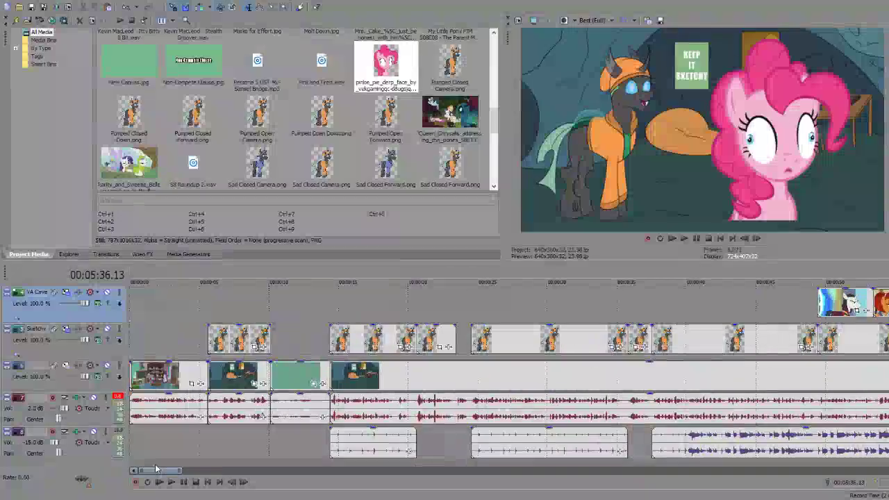
pyautogui.click(171, 347)
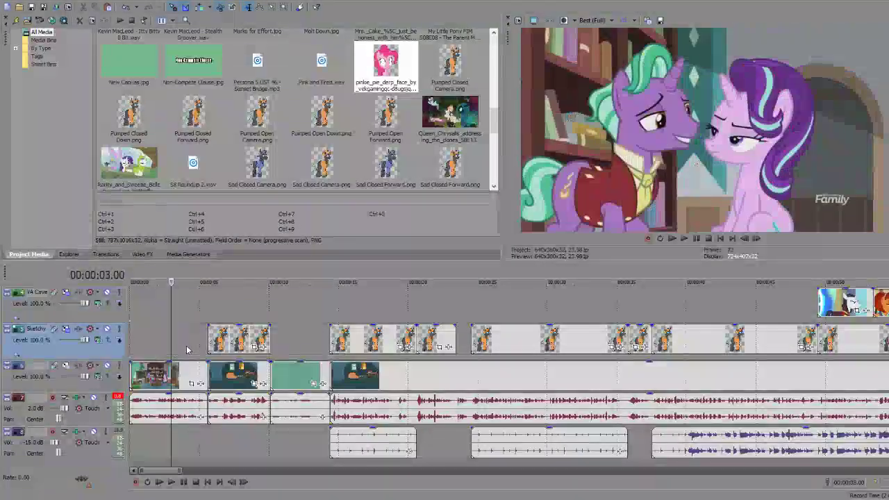
pyautogui.click(222, 381)
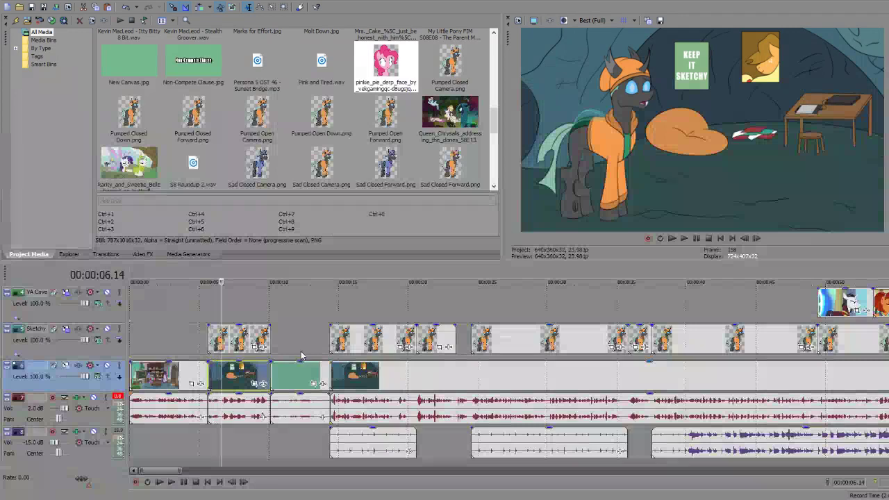
pyautogui.doubleClick(268, 417)
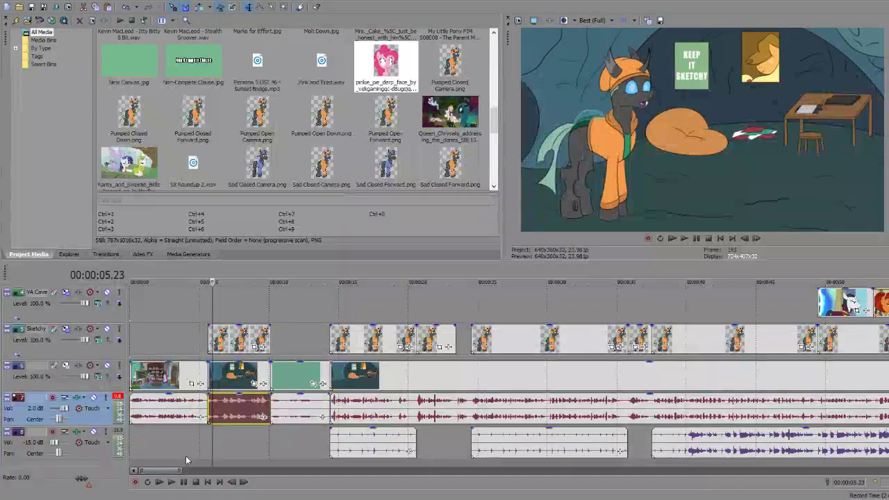
pyautogui.moveTo(186, 459); pyautogui.dragTo(351, 460)
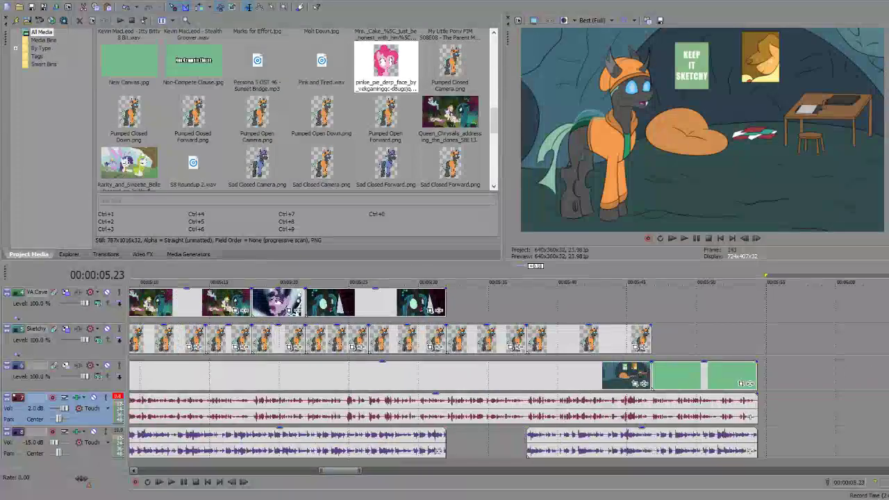
pyautogui.moveTo(386, 62); pyautogui.dragTo(470, 308)
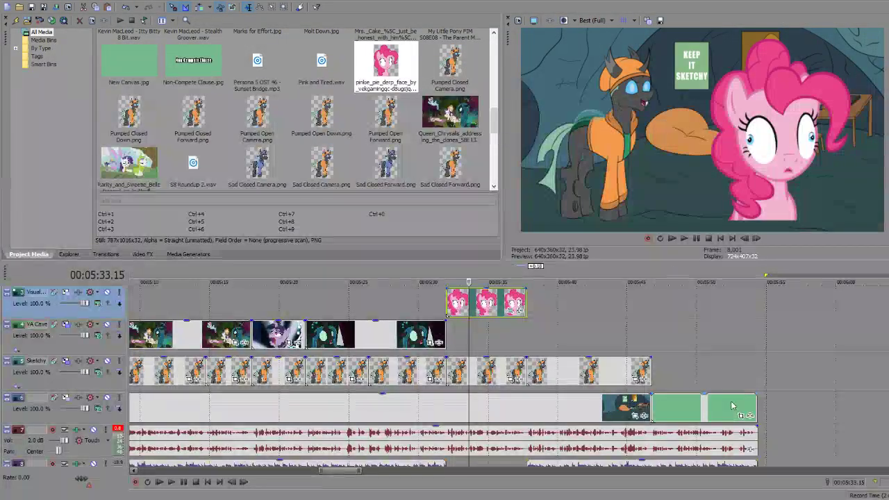
pyautogui.moveTo(337, 470); pyautogui.dragTo(141, 453)
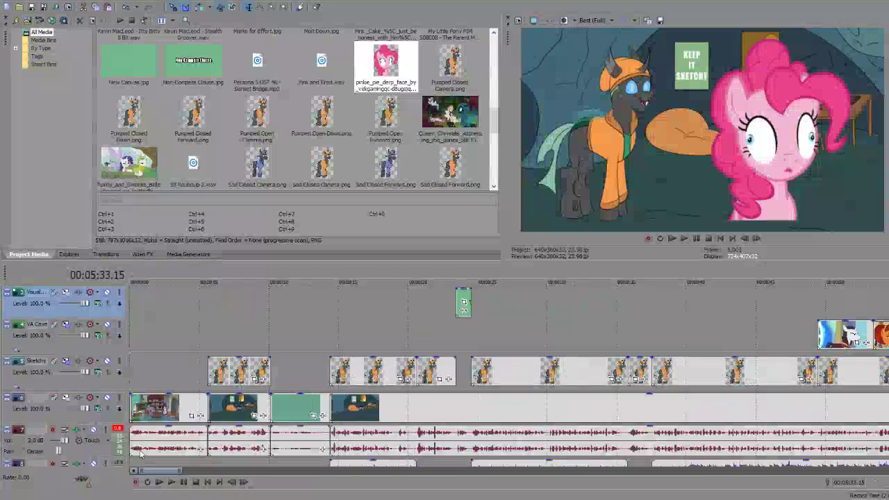
pyautogui.click(148, 372)
pyautogui.click(217, 373)
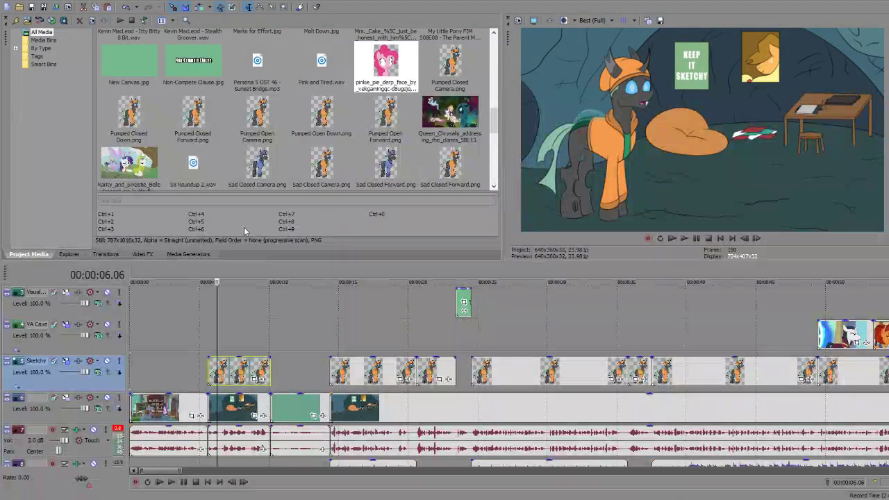
pyautogui.doubleClick(452, 64)
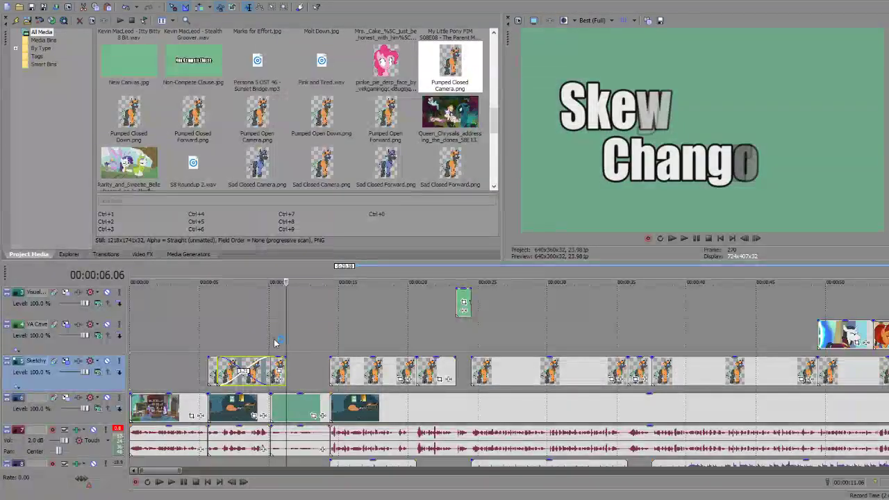
pyautogui.hotkey('ctrl', 'z')
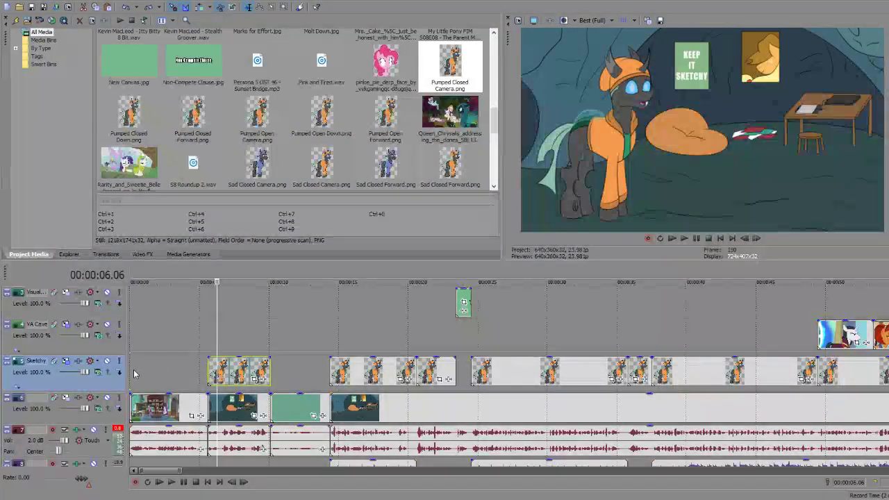
pyautogui.click(67, 364)
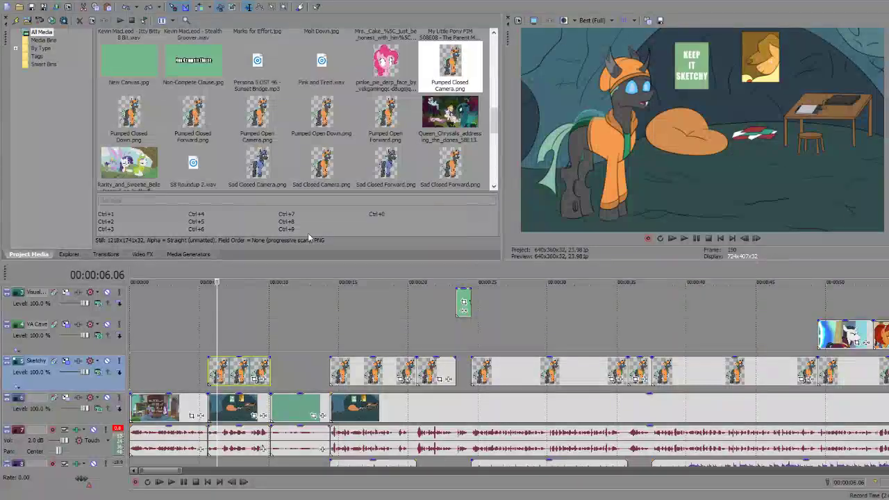
pyautogui.doubleClick(34, 364)
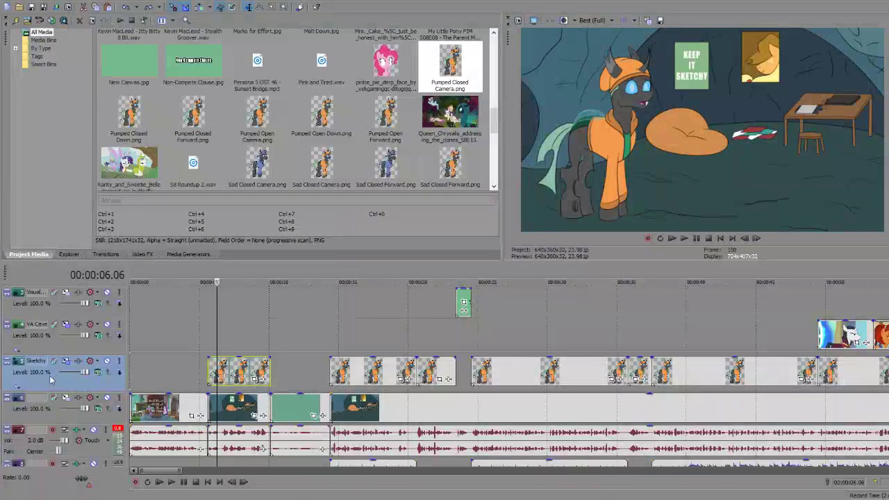
# Step: Check the VA Cave images in turn between 00:00:50 and 00:01:18, and glance over the section around 00:04:25 to 00:05:15
pyautogui.click(826, 333)
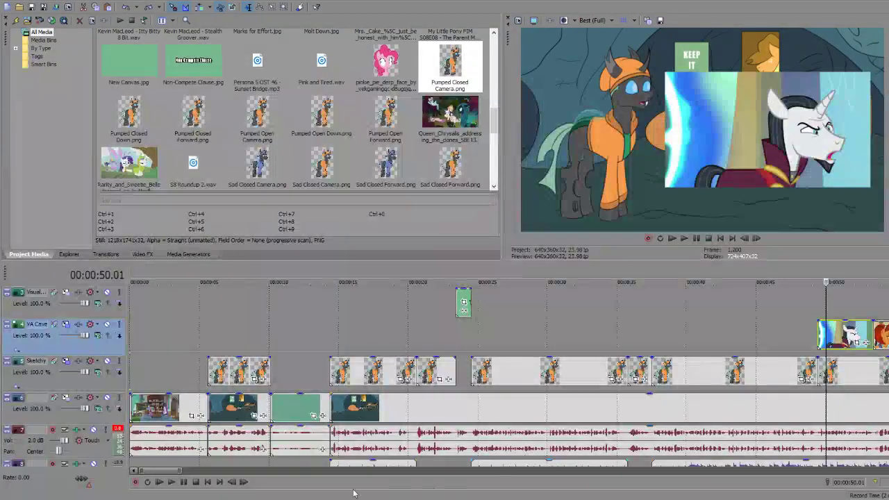
pyautogui.moveTo(158, 473); pyautogui.dragTo(186, 476)
pyautogui.click(438, 337)
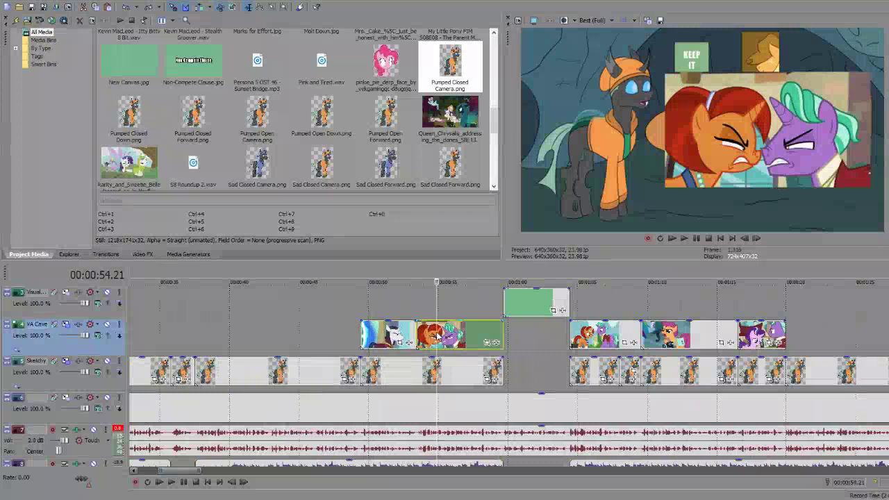
pyautogui.click(576, 335)
pyautogui.click(673, 337)
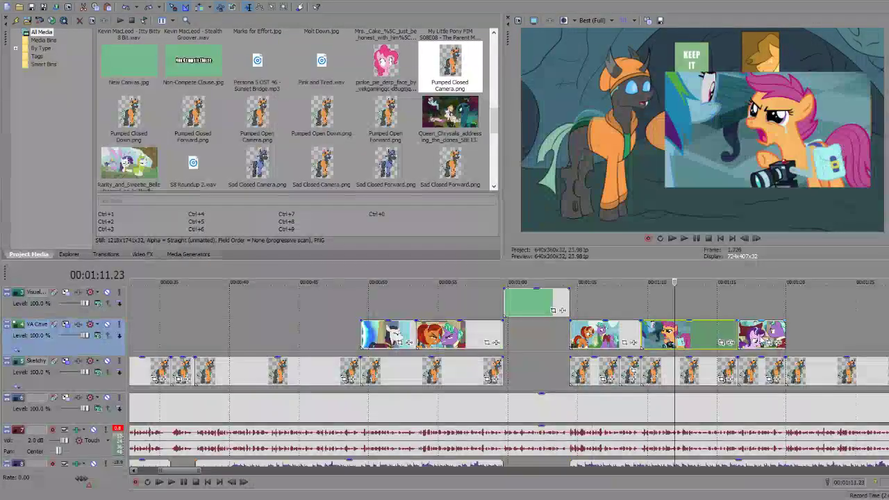
pyautogui.click(760, 337)
pyautogui.moveTo(189, 475); pyautogui.dragTo(323, 474)
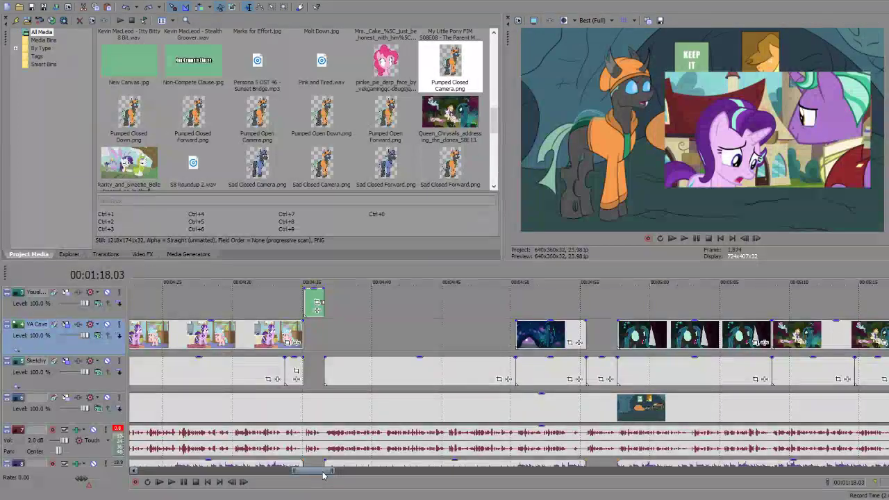
pyautogui.moveTo(323, 472); pyautogui.dragTo(164, 471)
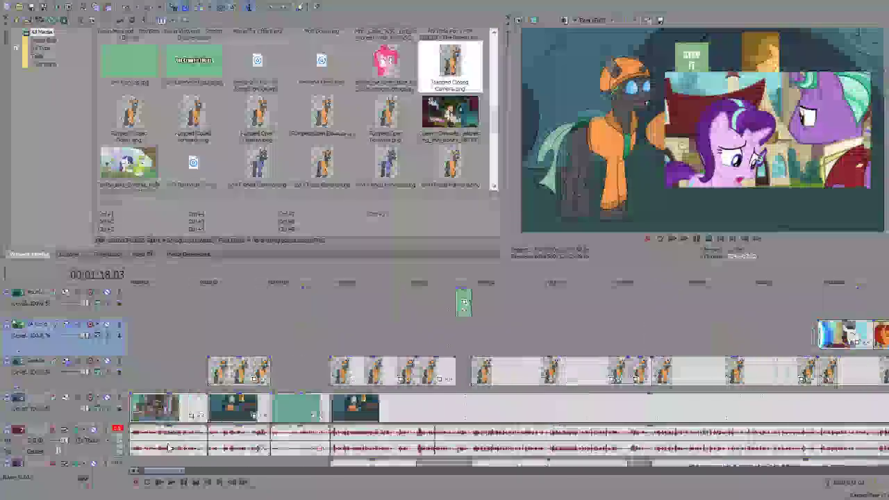
# Step: Preview "The Parent Map" title card on the Visual track and place the playhead at 00:00:15.12 on the uppermost empty track
pyautogui.click(52, 314)
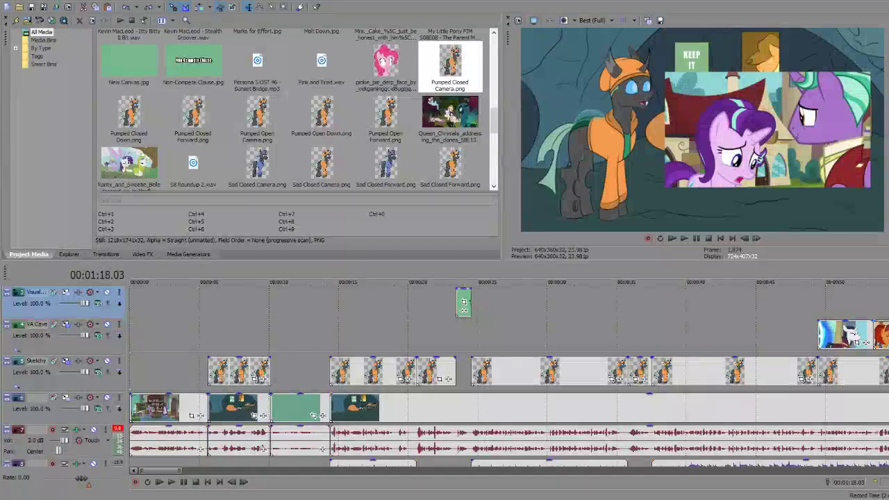
pyautogui.scroll(1, 444, 375)
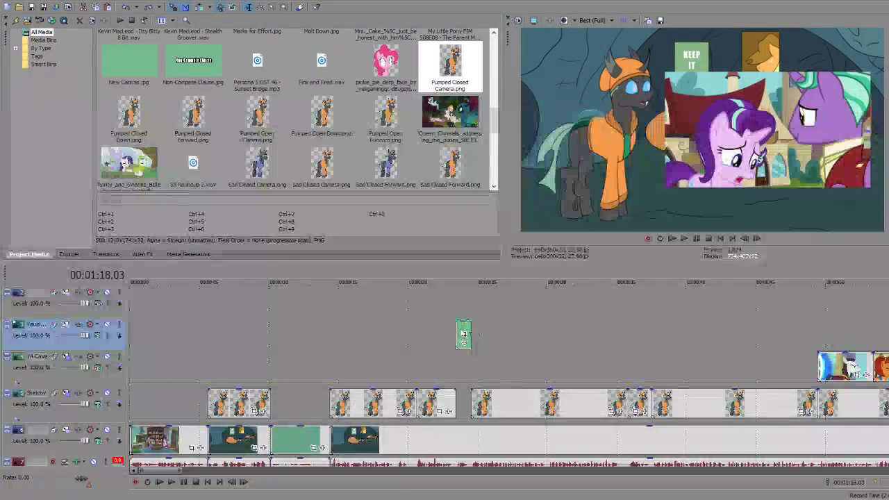
pyautogui.click(464, 327)
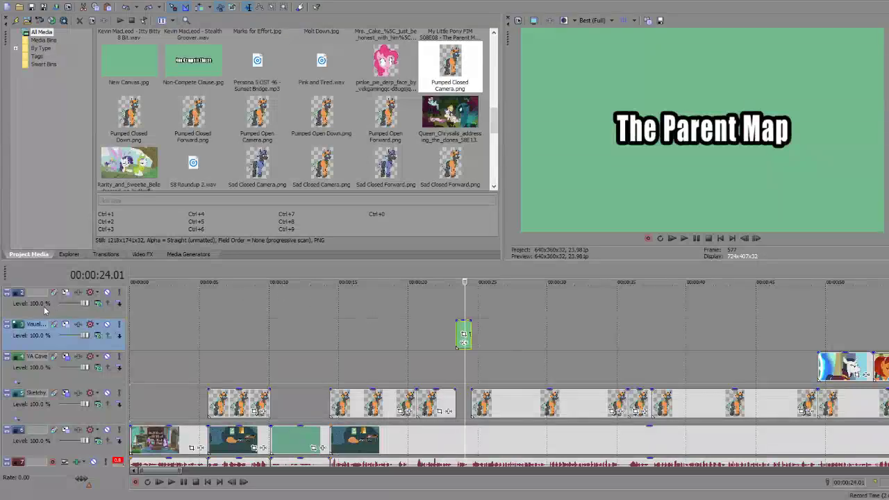
pyautogui.click(10, 313)
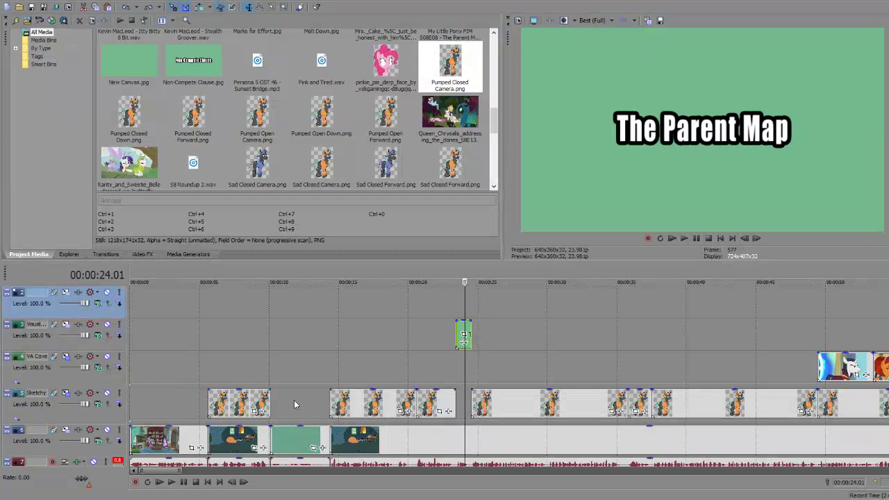
pyautogui.click(484, 406)
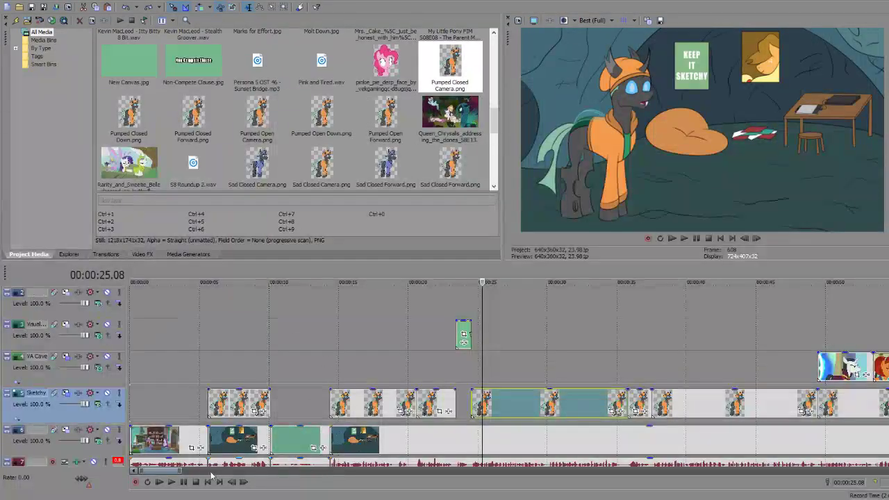
pyautogui.moveTo(172, 472)
pyautogui.mouseDown()
pyautogui.moveTo(229, 473)
pyautogui.moveTo(164, 473)
pyautogui.mouseUp()
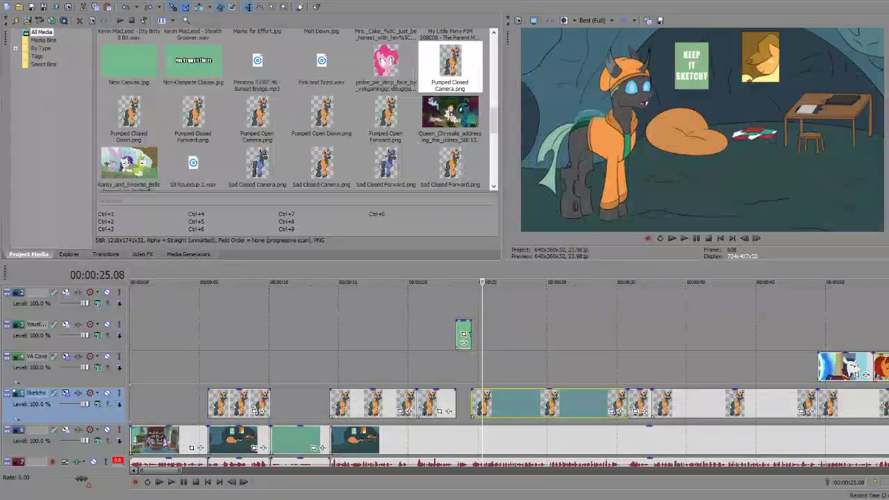
pyautogui.hotkey('ctrl', 'shift', 'q')
pyautogui.click(345, 292)
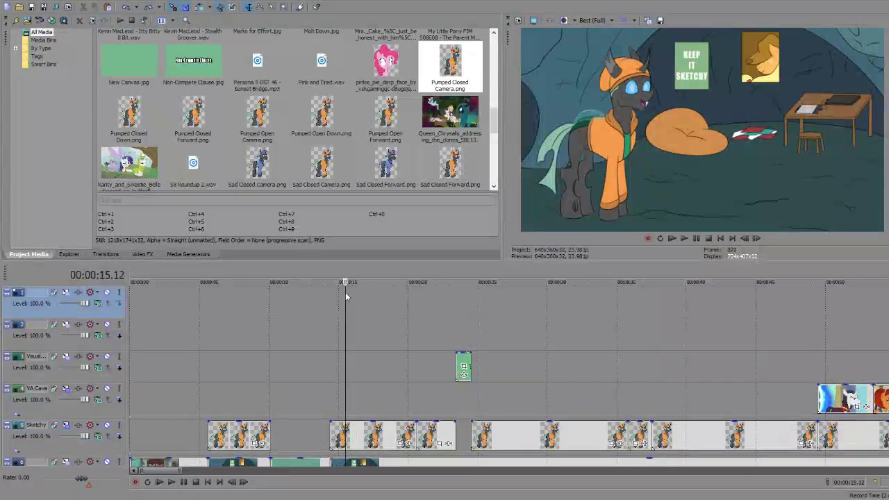
# Step: Try Sad Closed Forward.png on a new uppermost video track at 00:00:14.09 beside the Sketchy image, and remove that track again
pyautogui.moveTo(142, 472); pyautogui.dragTo(180, 470)
pyautogui.moveTo(209, 471); pyautogui.dragTo(139, 470)
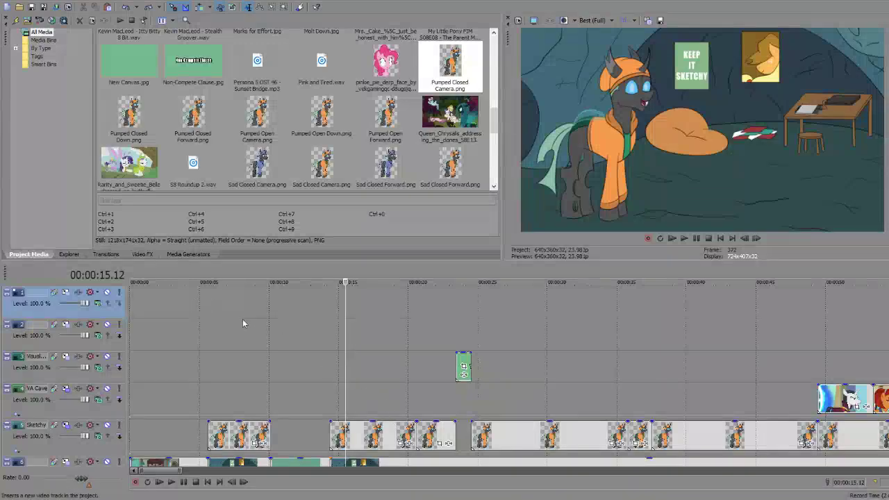
pyautogui.hotkey('ctrl', 'shift', 'q')
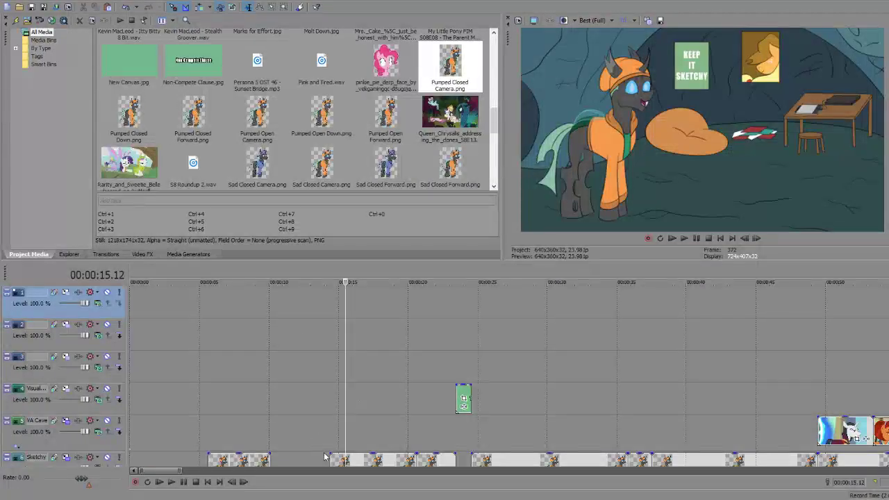
pyautogui.moveTo(330, 459)
pyautogui.mouseDown()
pyautogui.moveTo(392, 184)
pyautogui.moveTo(385, 174)
pyautogui.moveTo(336, 306)
pyautogui.mouseUp()
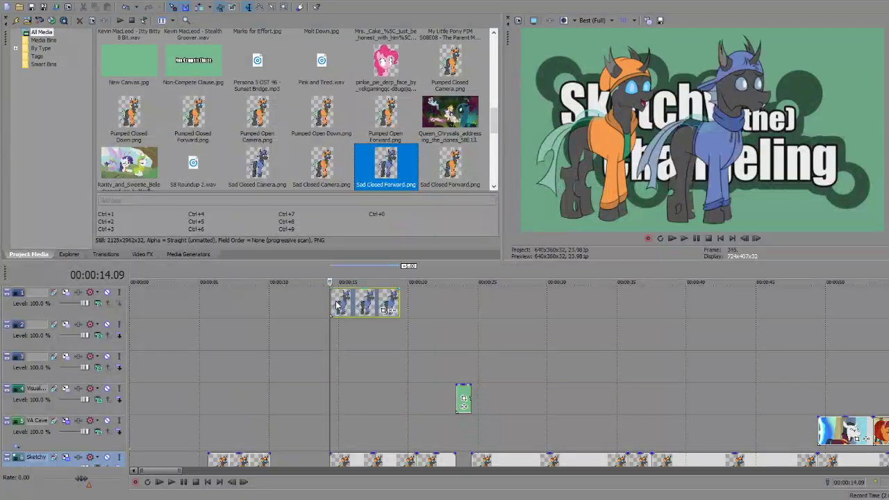
pyautogui.press('space')
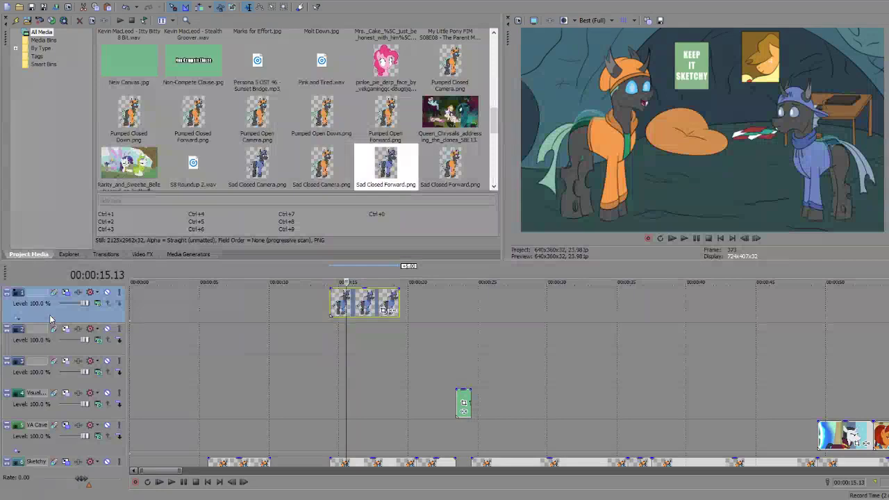
pyautogui.press('Delete')
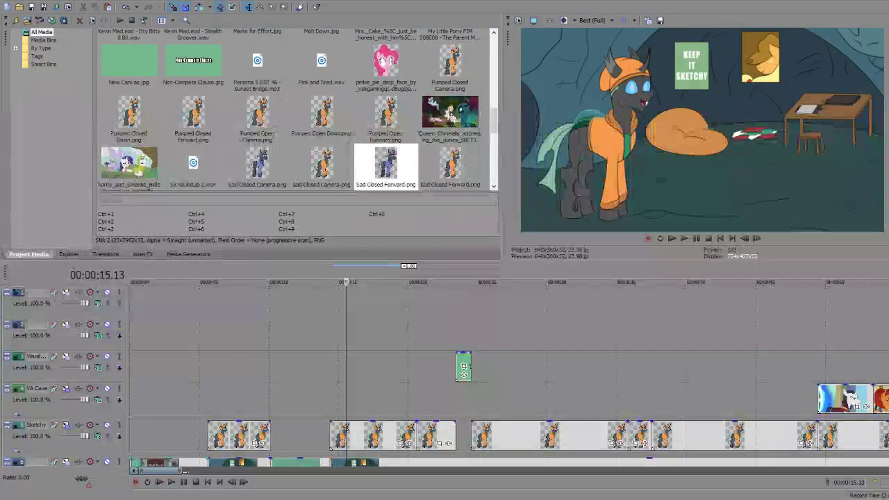
# Step: Play the whole project from the beginning to review the edit
pyautogui.scroll(-10, 330, 403)
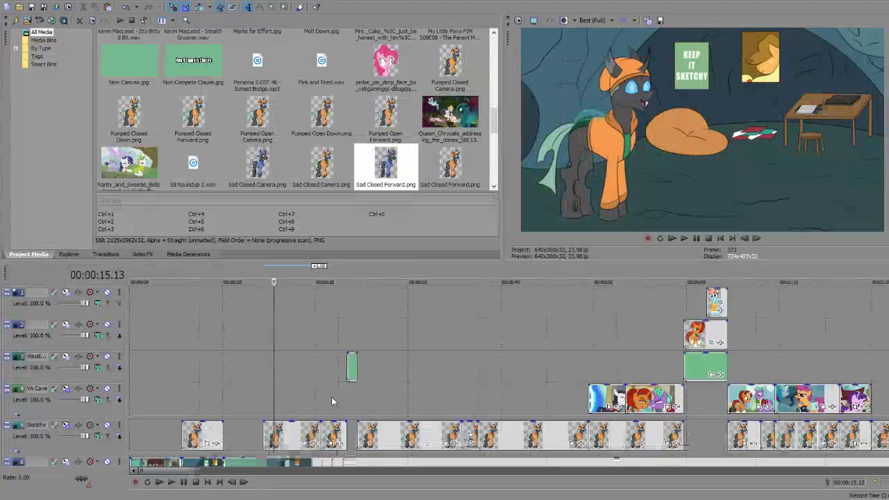
pyautogui.scroll(-3, 332, 402)
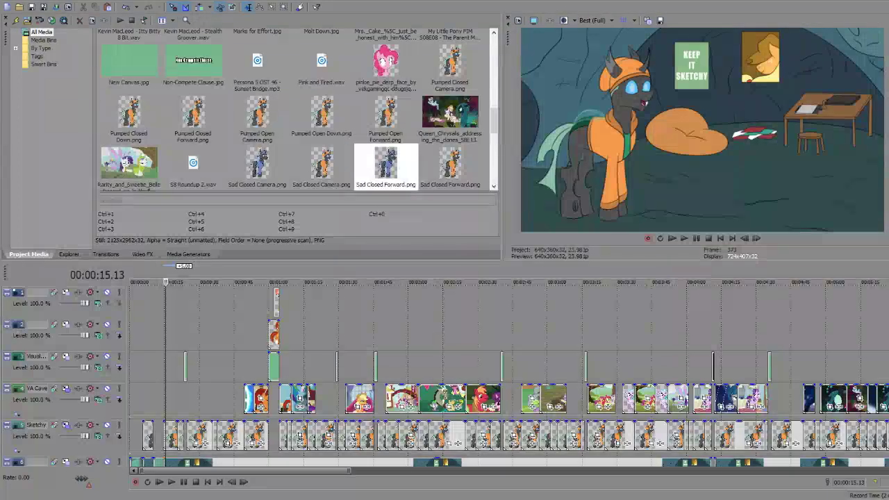
pyautogui.scroll(-1, 416, 417)
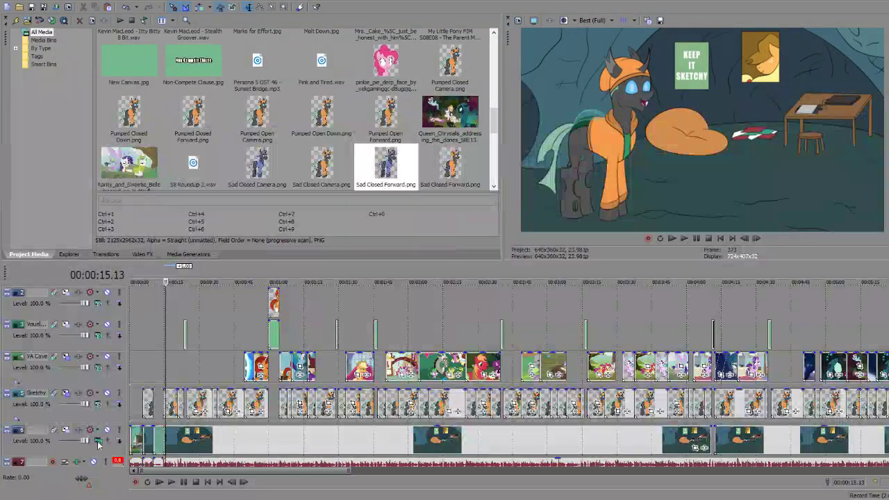
pyautogui.click(132, 444)
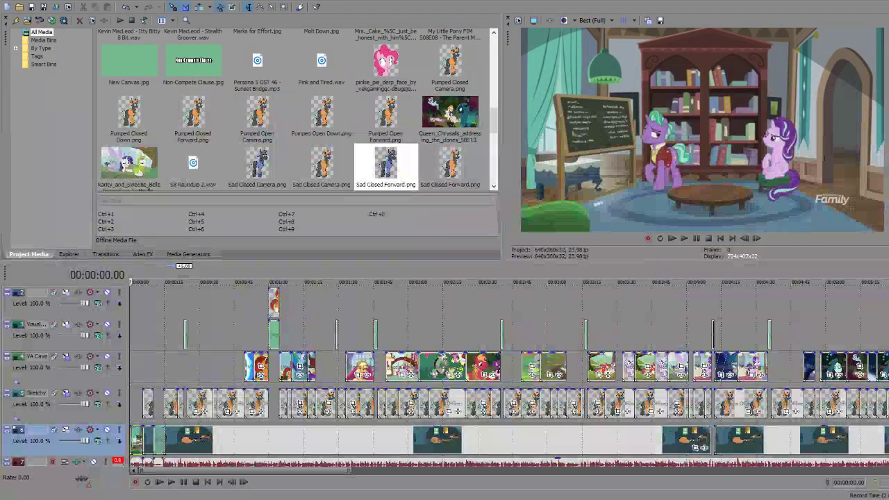
pyautogui.click(684, 238)
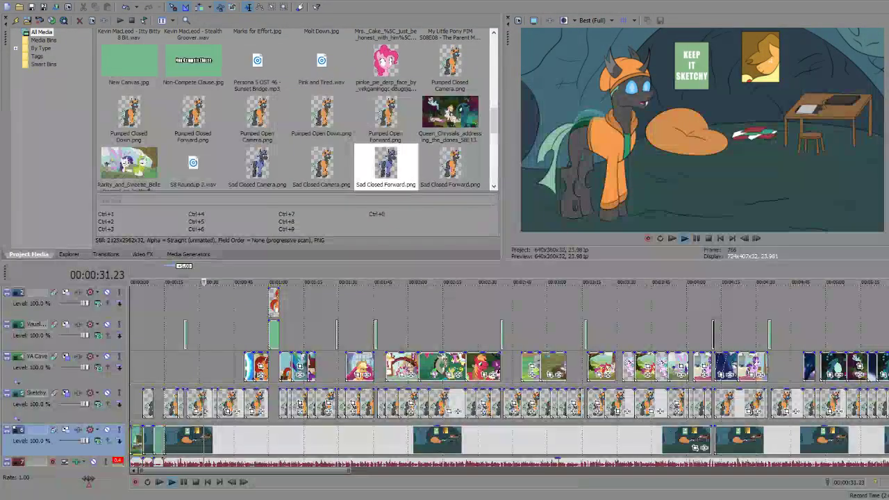
# Step: Set the narration track's volume to 0.0 dB while the project plays
pyautogui.scroll(-1, 444, 375)
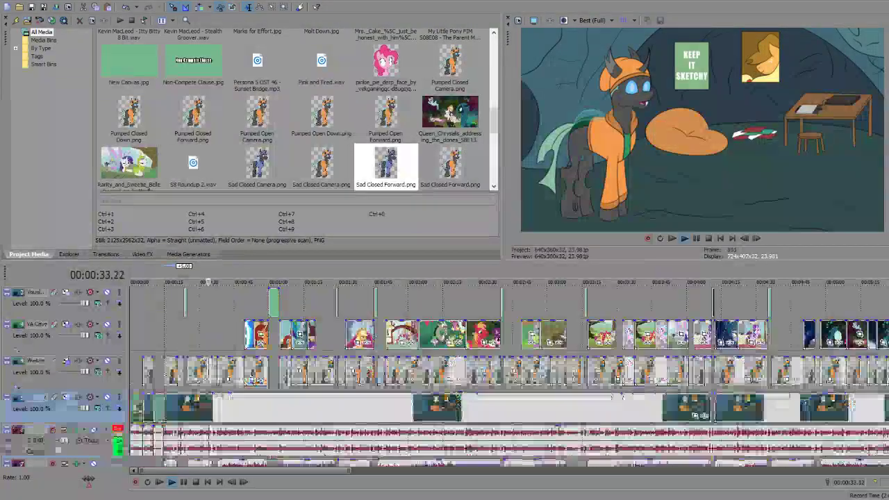
pyautogui.doubleClick(39, 442)
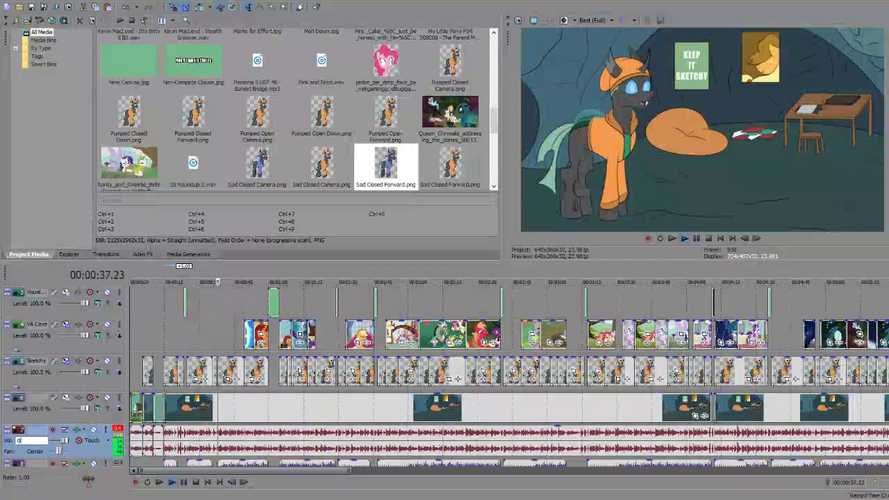
pyautogui.press('Return')
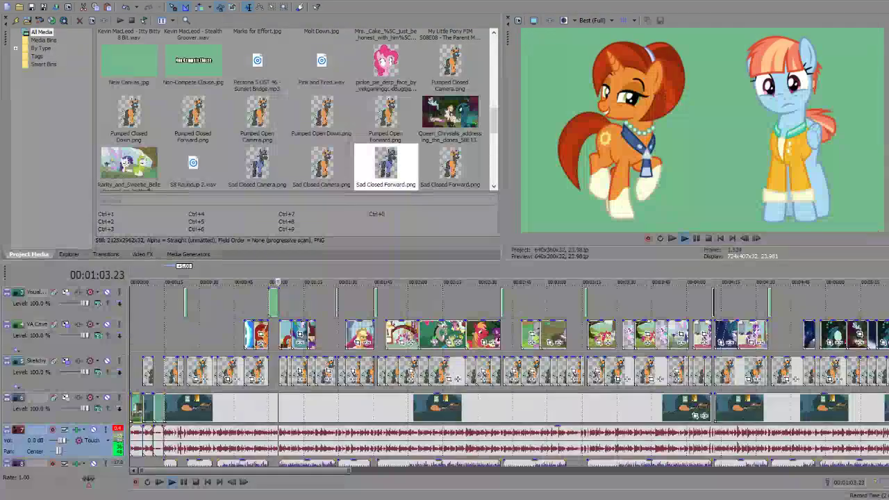
# Step: Set the music track's volume to -18.0 dB during playback
pyautogui.scroll(-2, 507, 368)
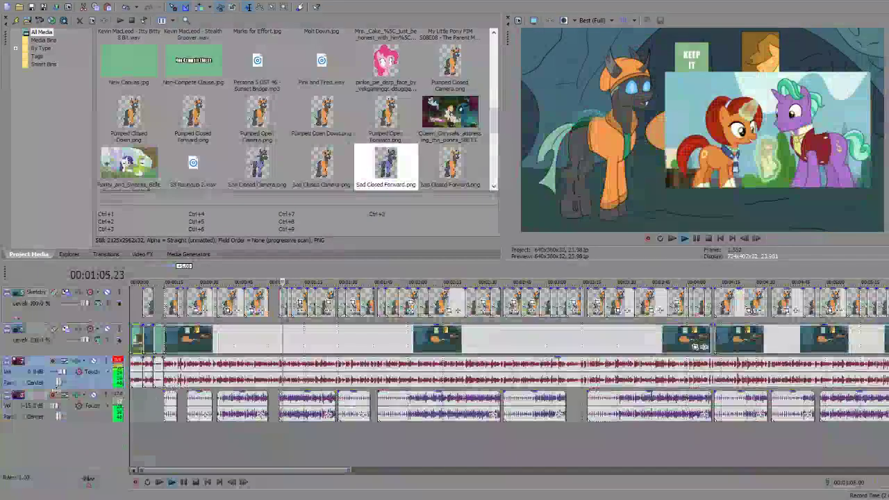
pyautogui.click(38, 413)
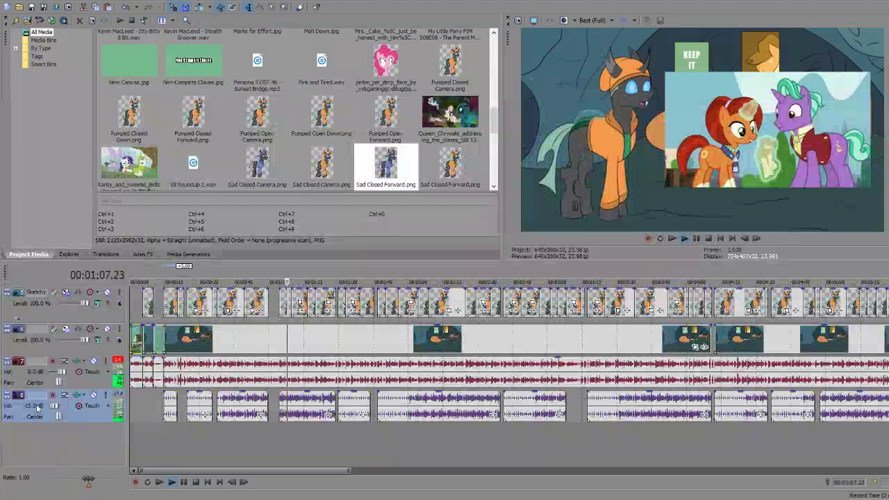
pyautogui.doubleClick(32, 406)
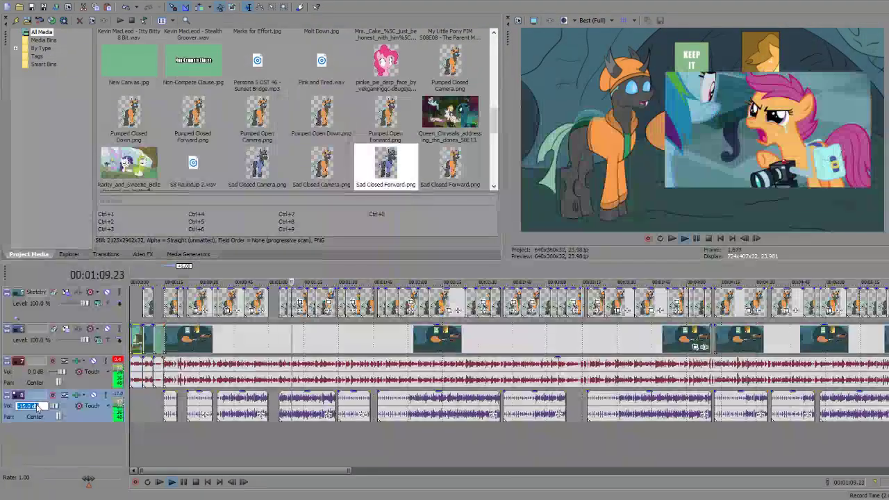
pyautogui.write('-18')
pyautogui.press('Return')
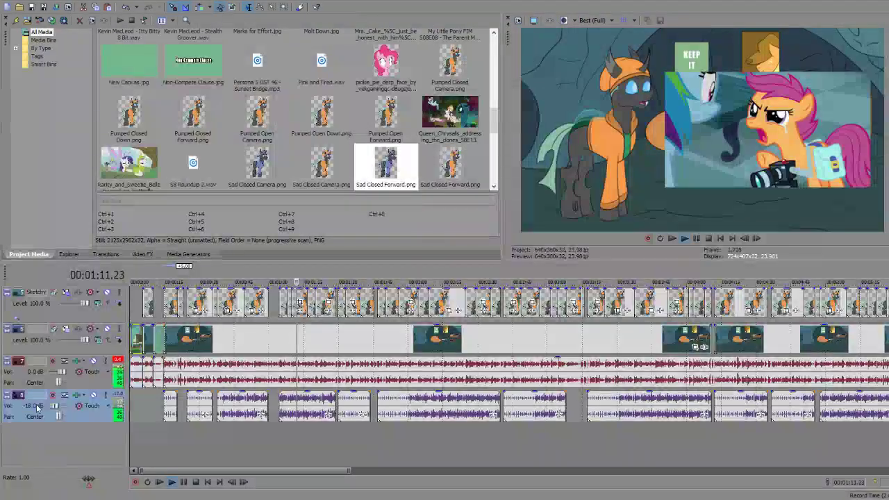
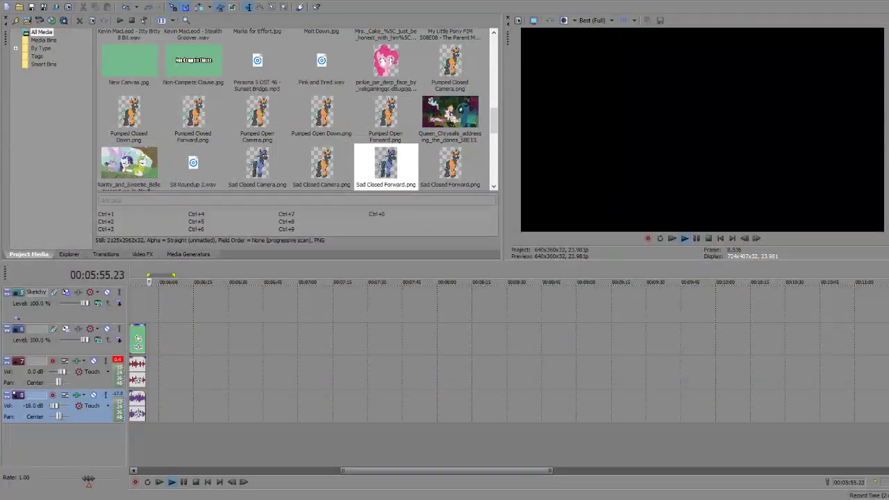
# Step: End the playback, cancel the running render and align the starts of the first two Sketchy images with the background cuts beneath them
pyautogui.press('space')
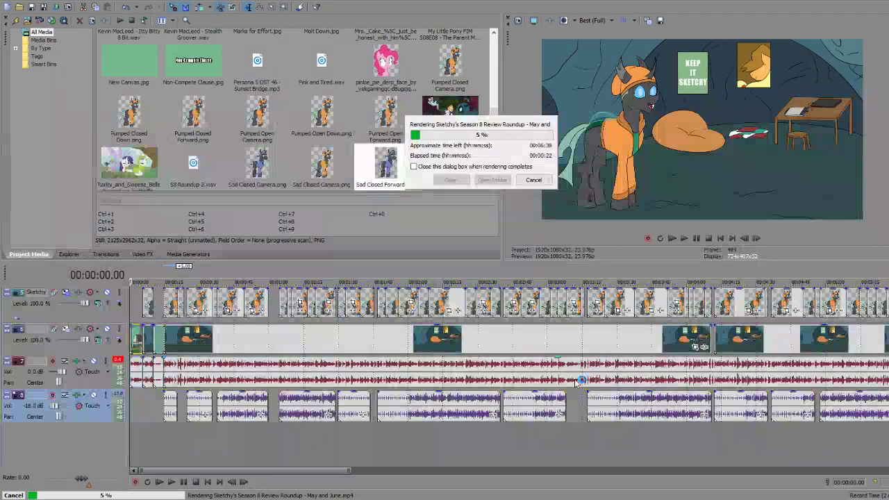
pyautogui.click(533, 180)
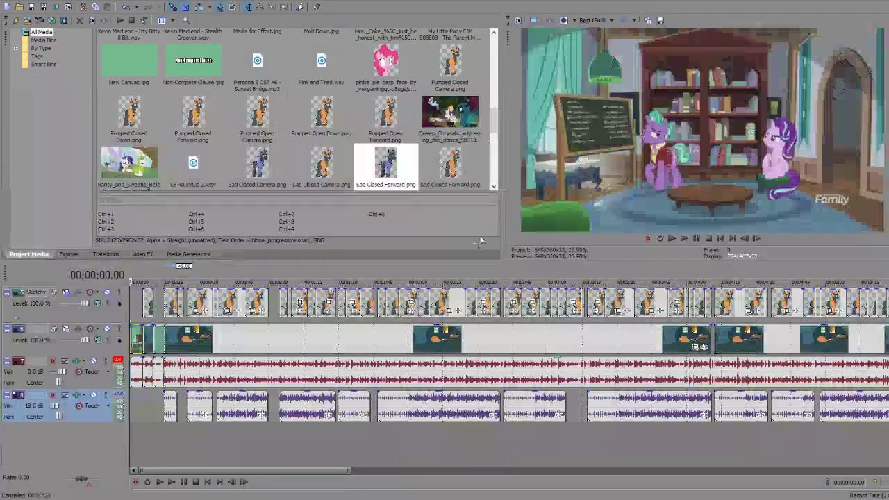
pyautogui.click(146, 306)
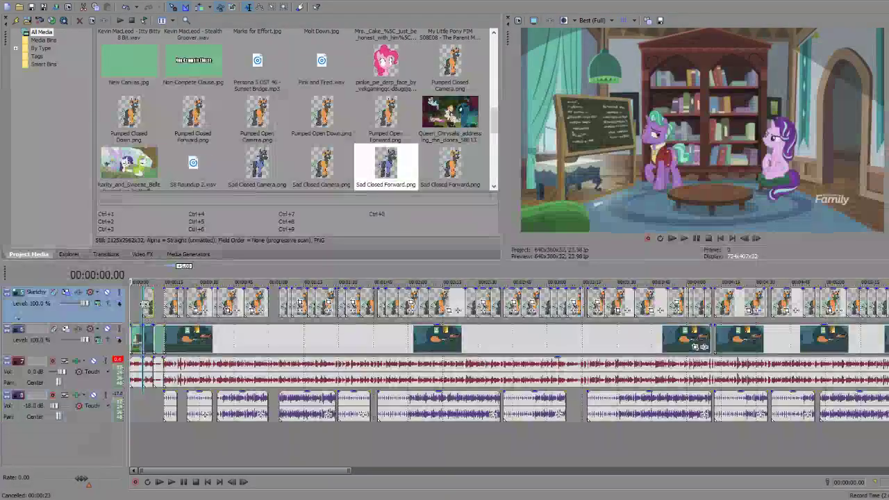
pyautogui.scroll(3, 142, 306)
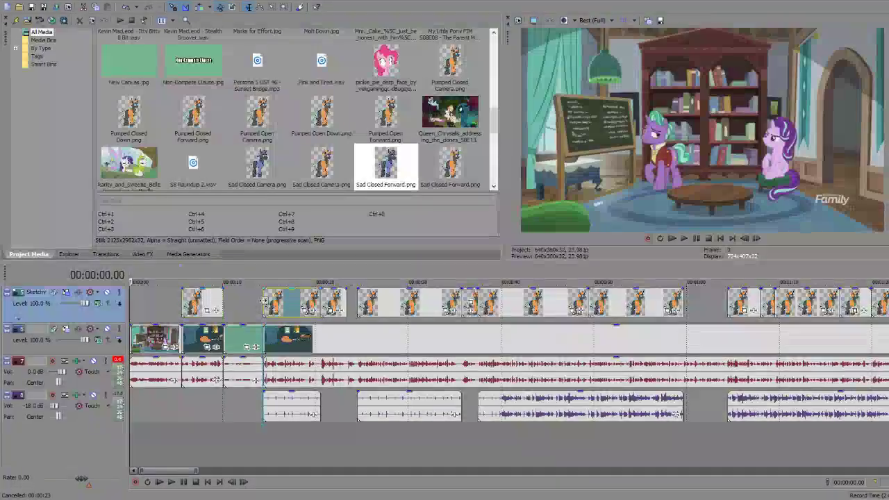
pyautogui.moveTo(265, 302); pyautogui.dragTo(267, 306)
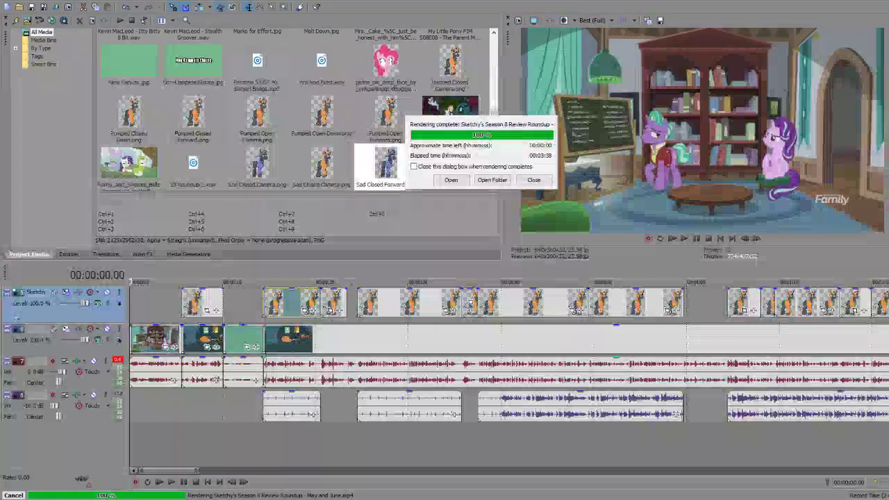
# Step: Close the completed render dialog for Sketchy's Season 8 Review Roundup - May and June.mp4
pyautogui.click(535, 180)
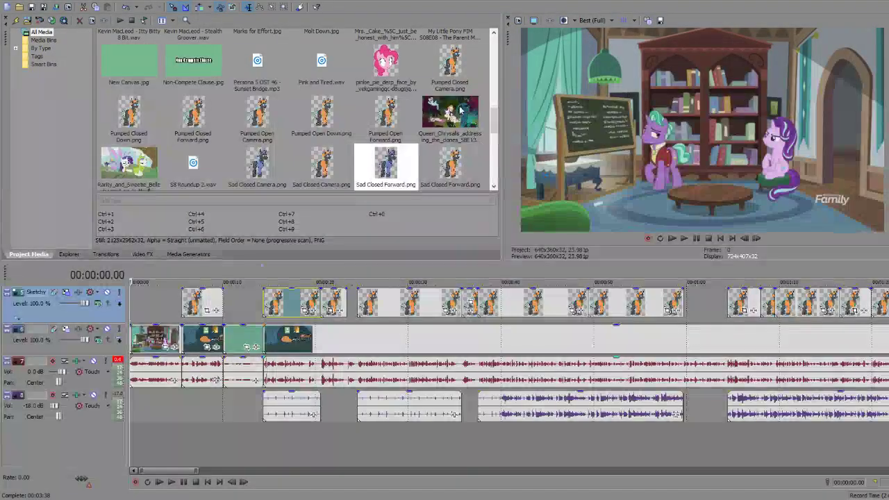